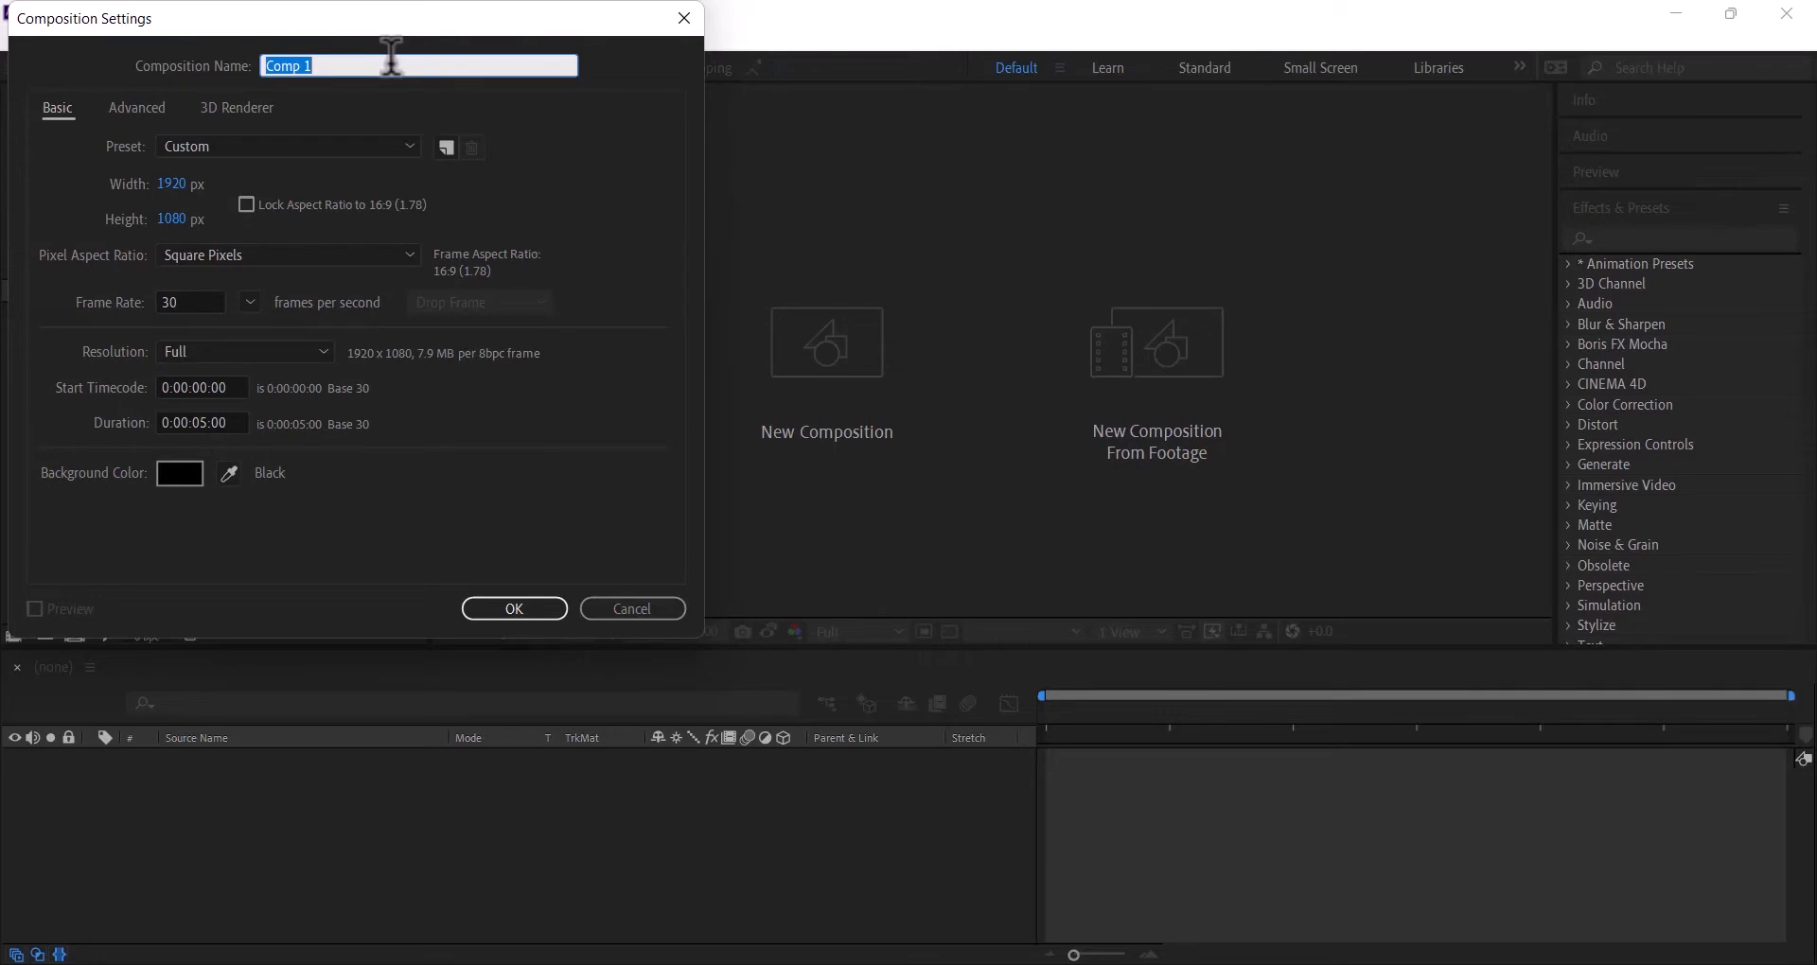
- Create the 1920 x 1080 composition with the name FlipText and display its Title/Action Safe overlay
text(FlipText)
key(Return)
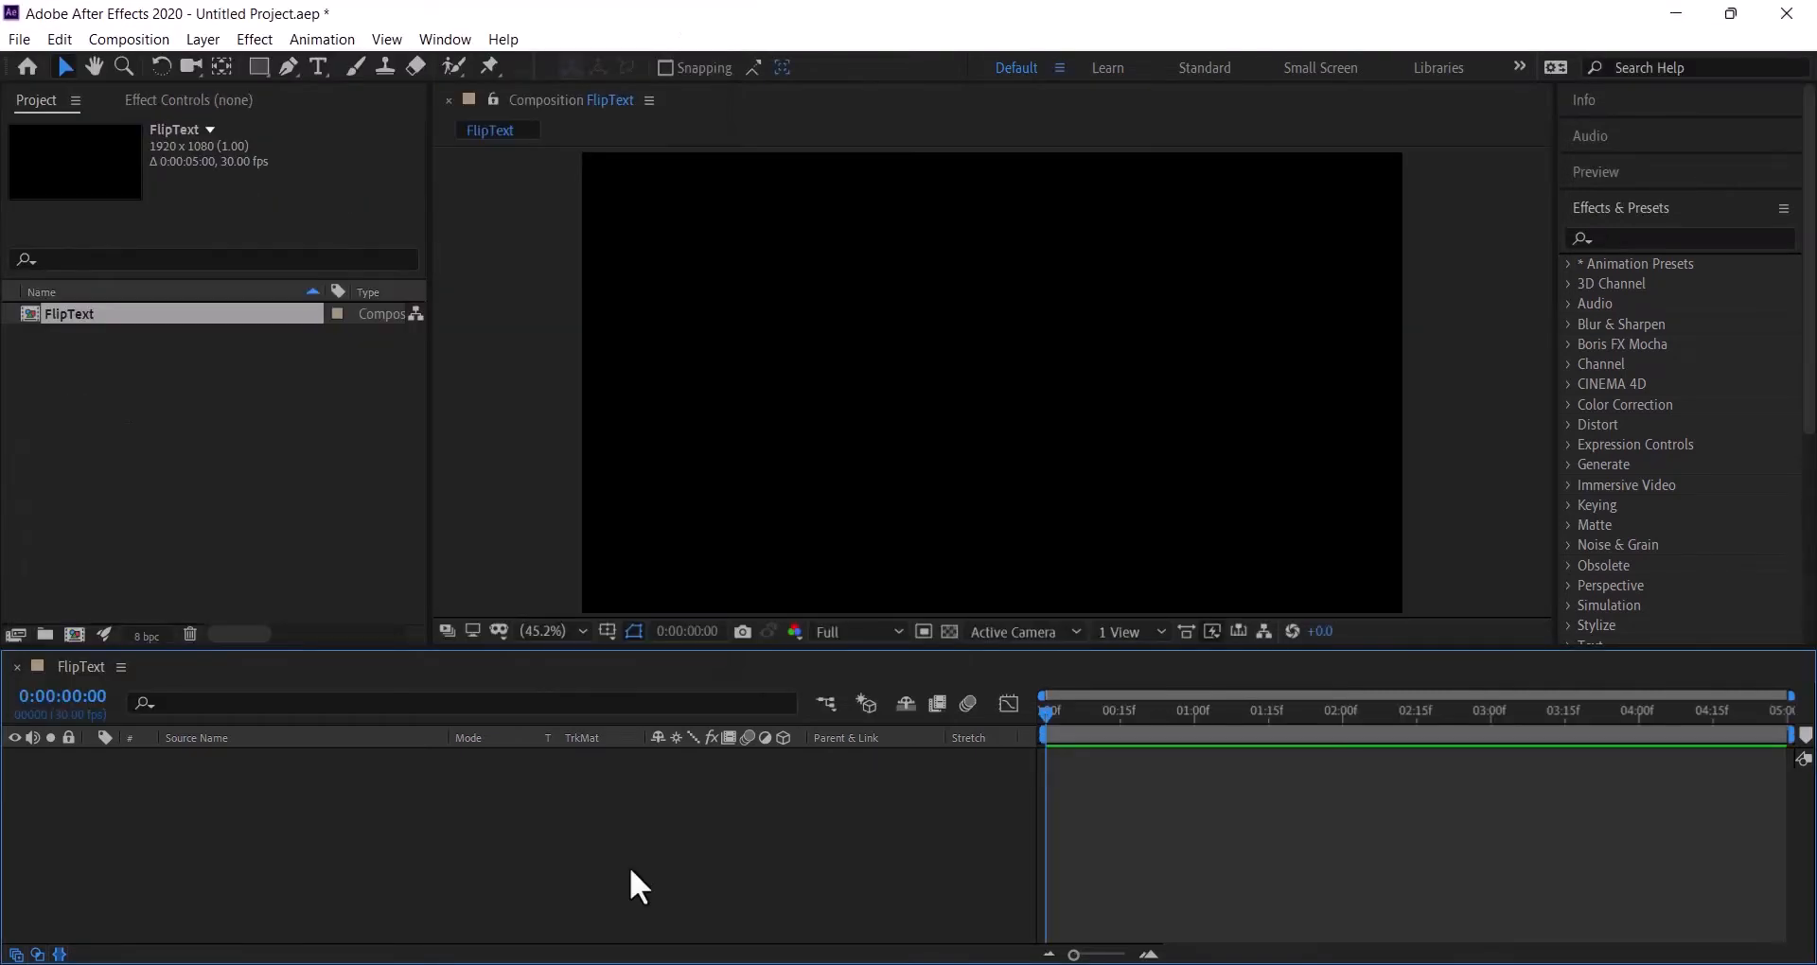
click(608, 632)
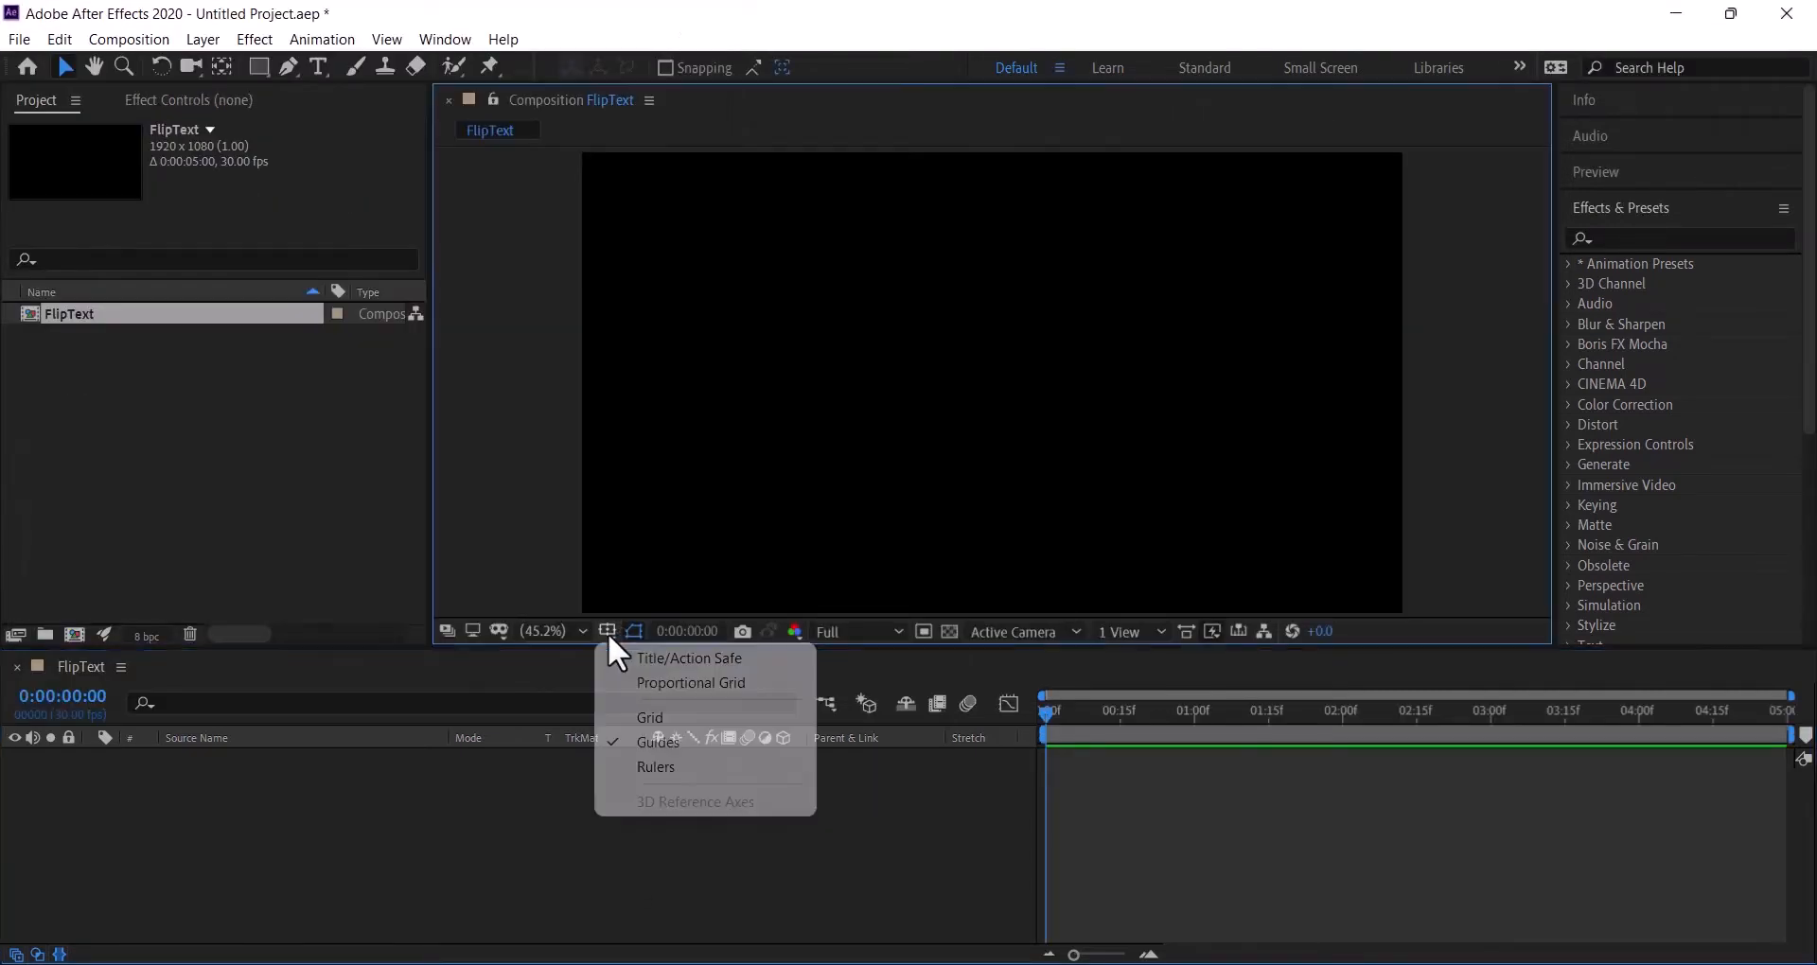
click(643, 658)
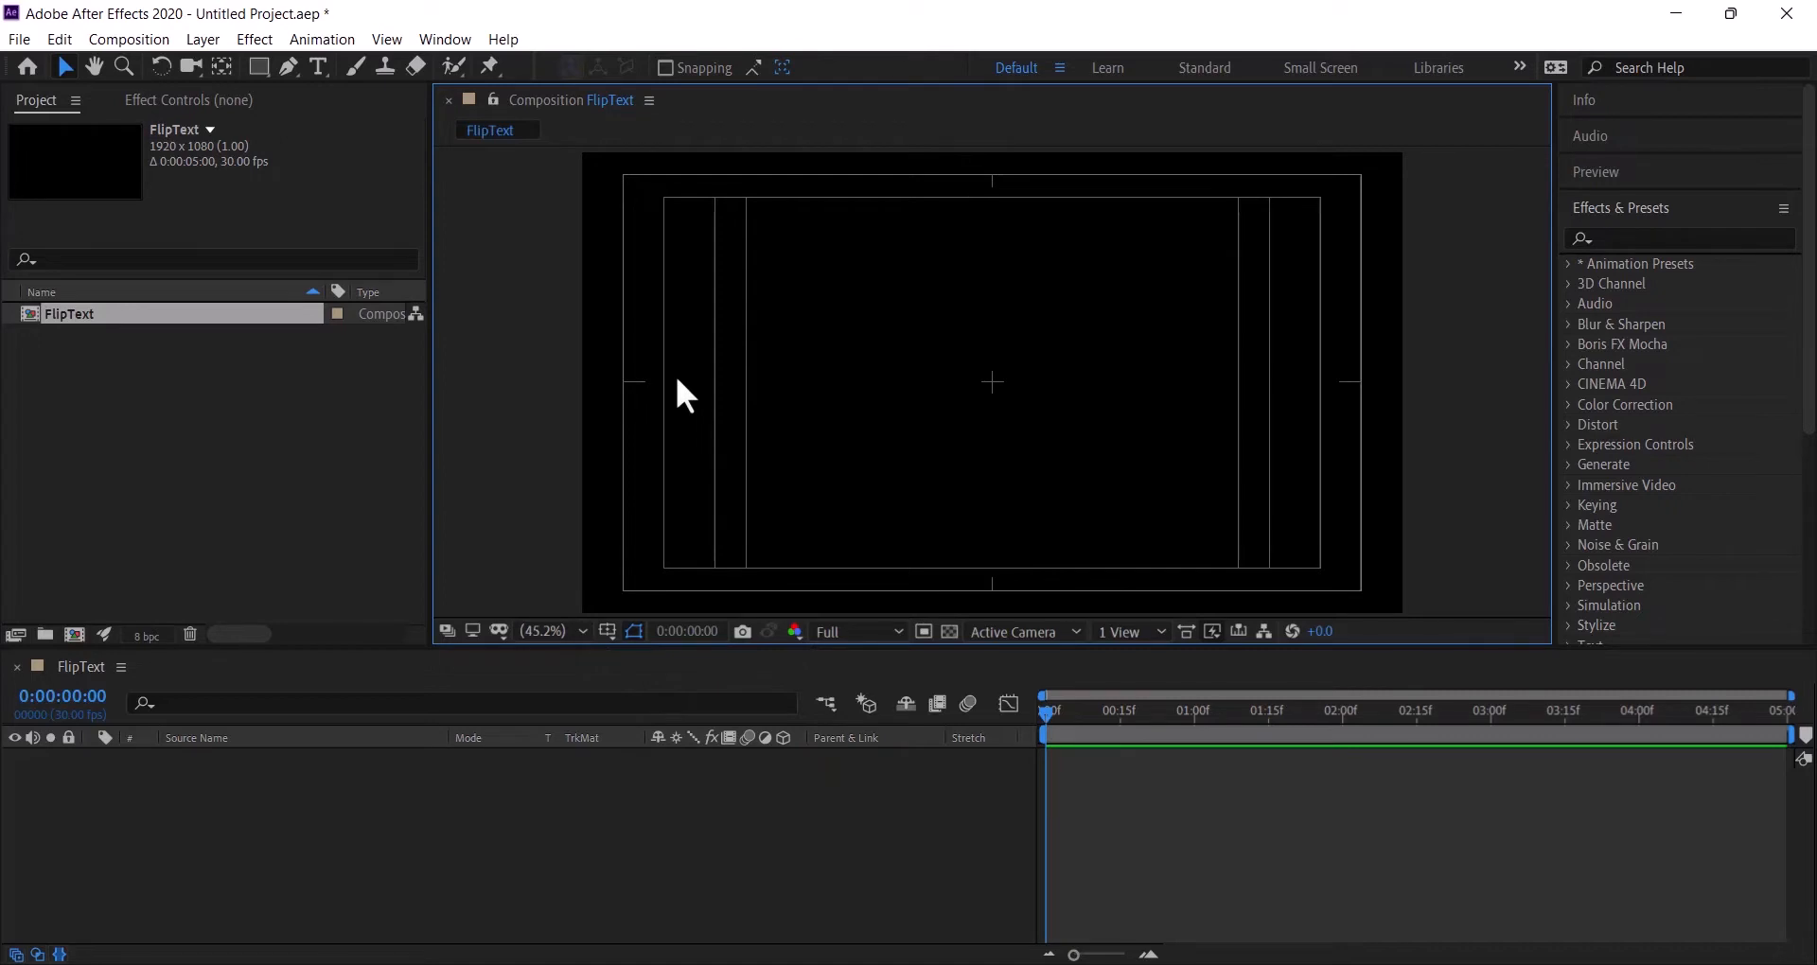
- Show the rulers and place a horizontal guide through the centre of the composition
key(ctrl+r)
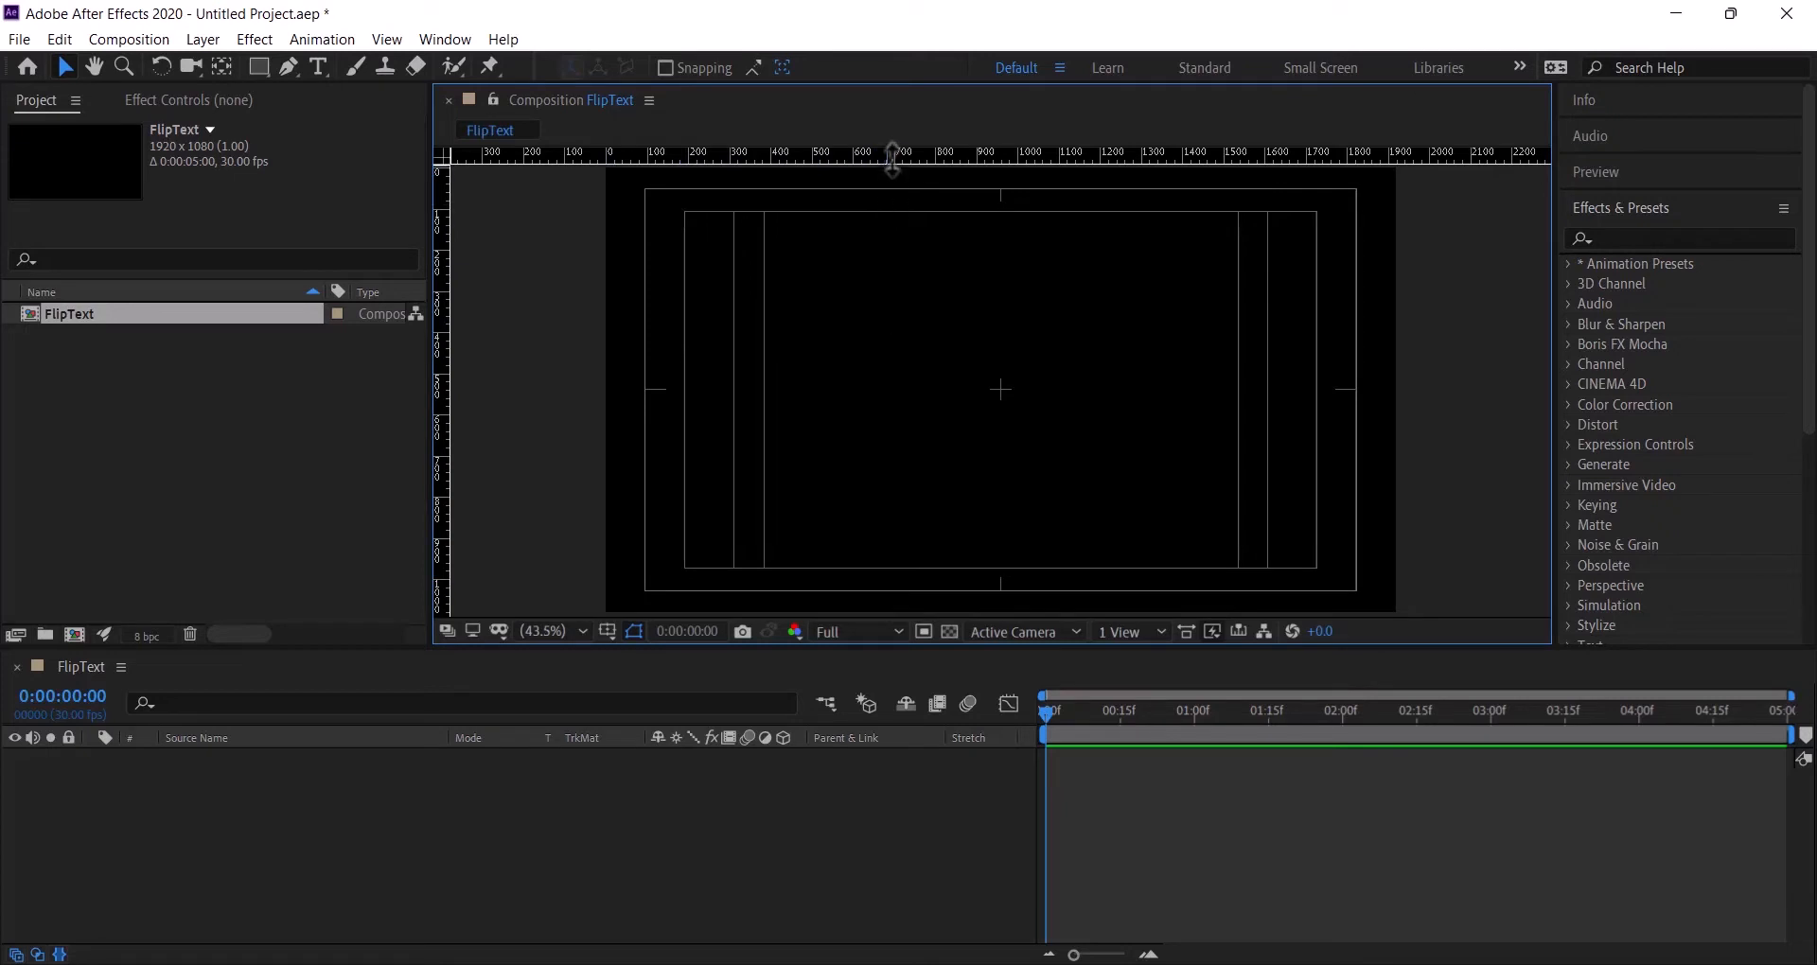
drag(891, 157, 905, 388)
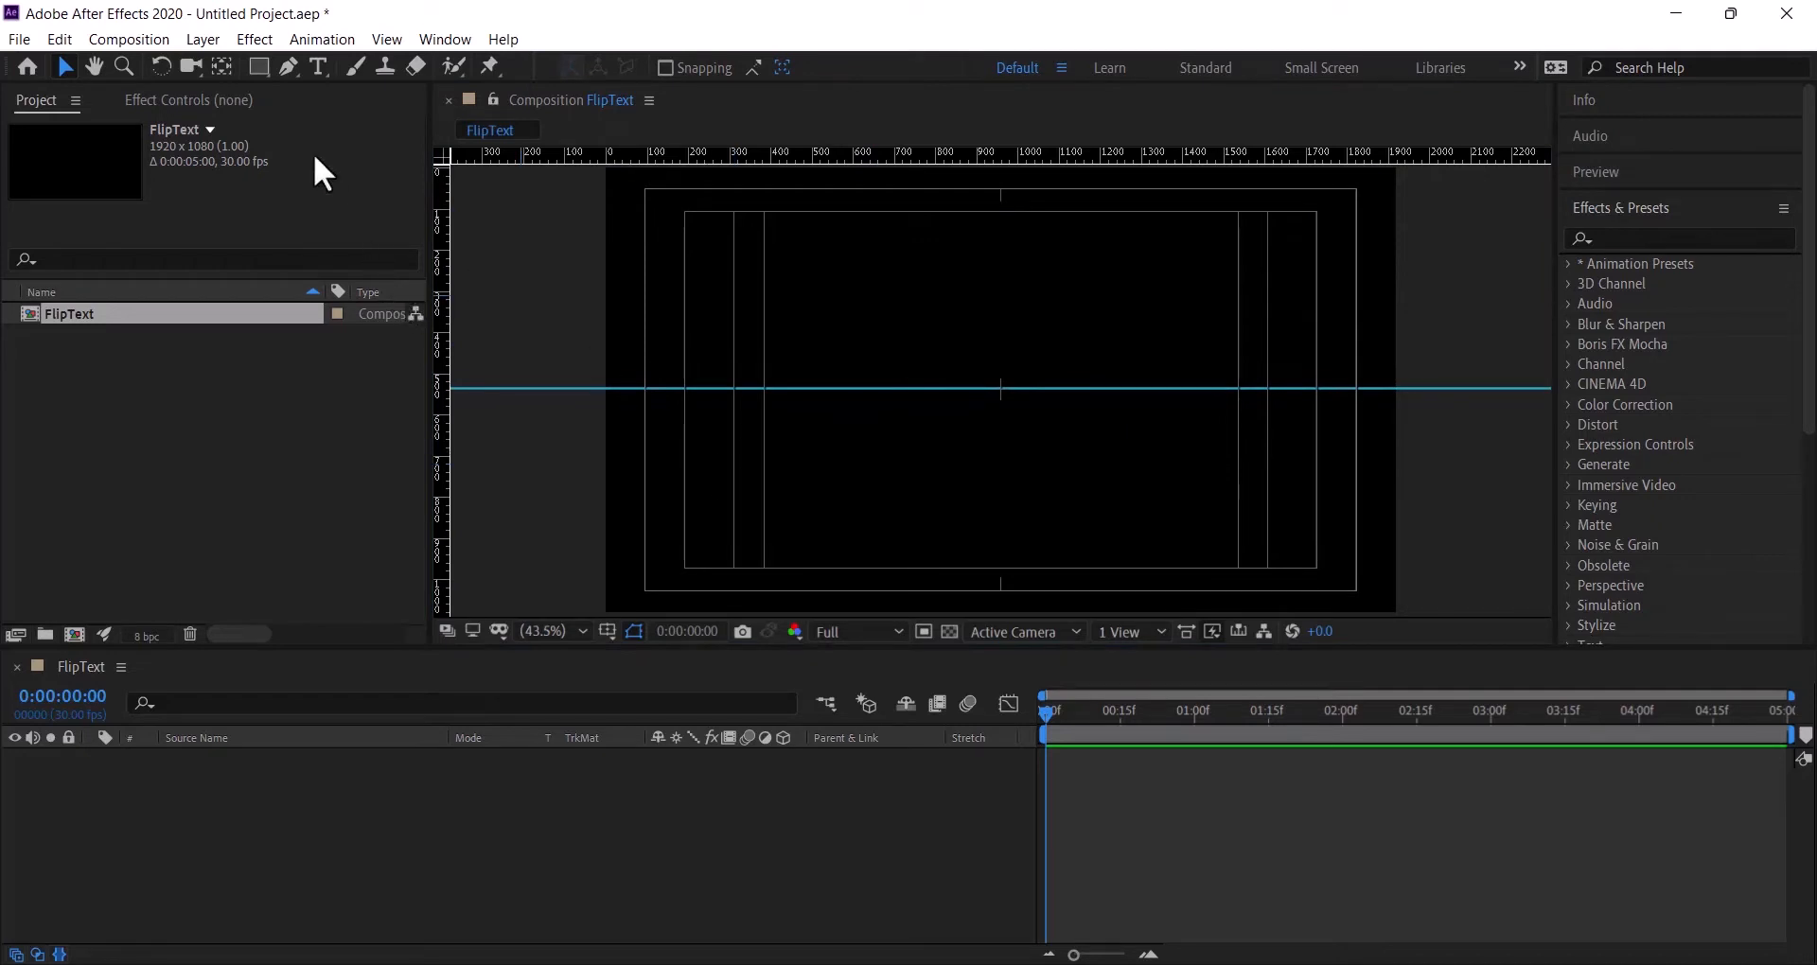
- Draw a pale orange (F3D692) rectangle about 540 by 490 px, horizontally centred with its lower edge on the guide
click(261, 69)
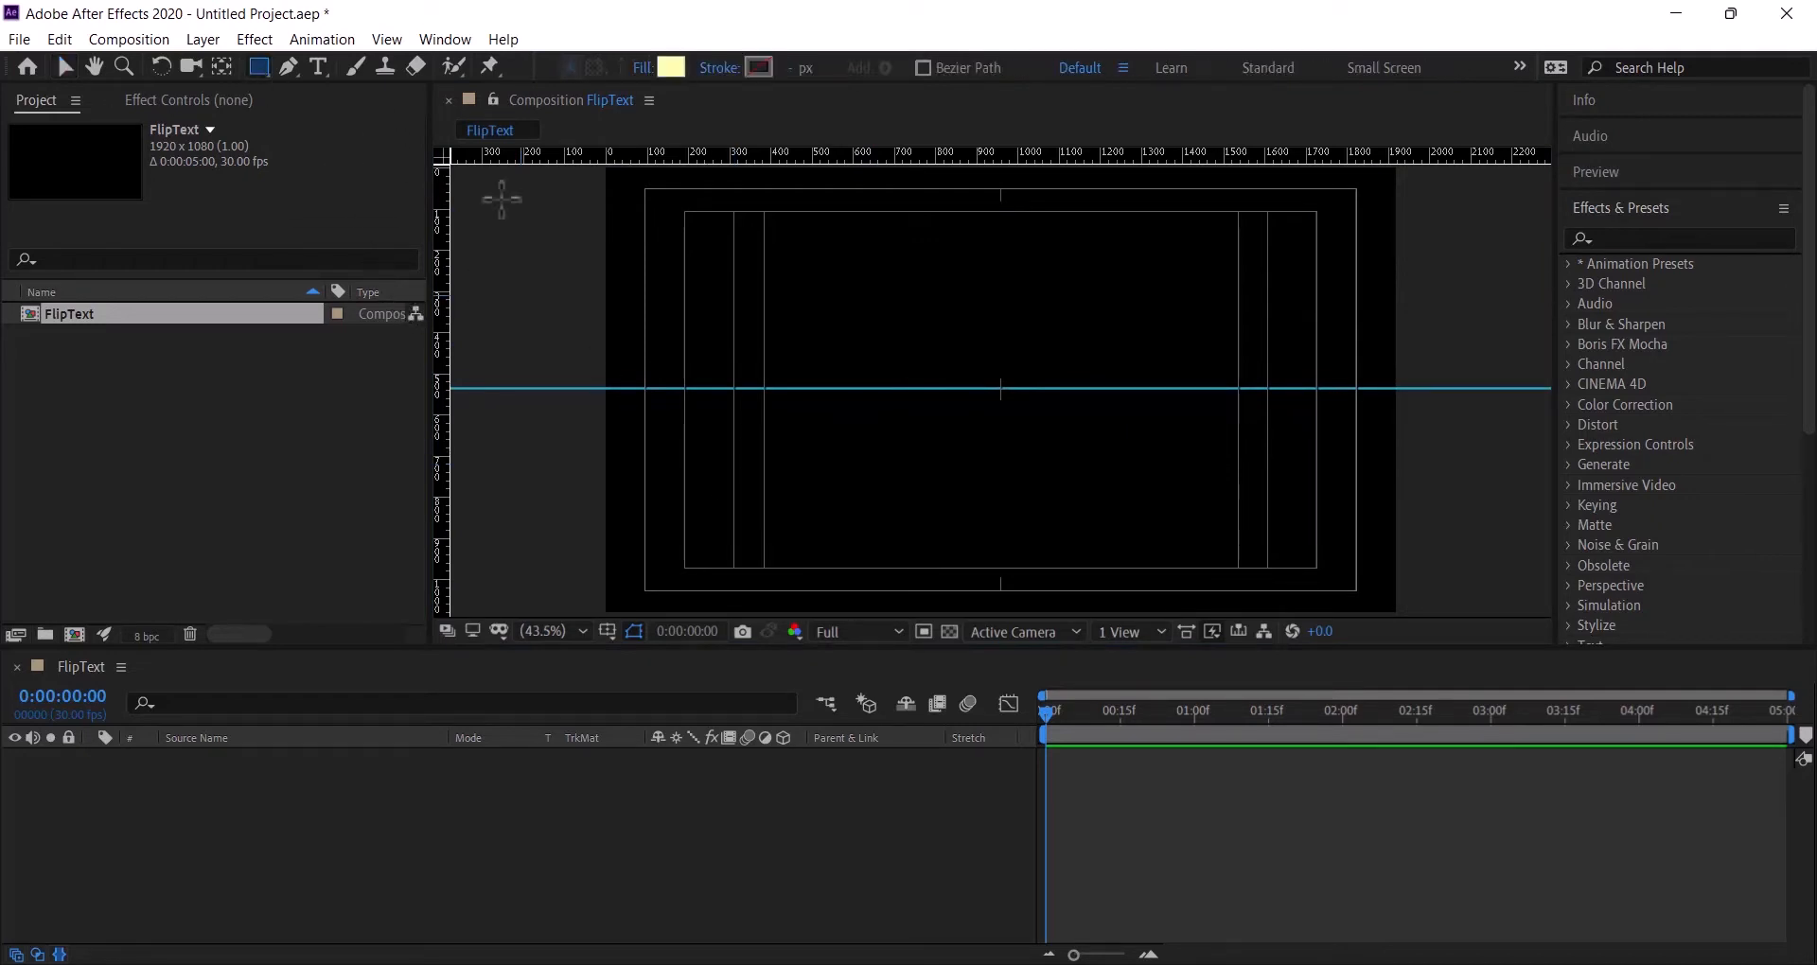
click(672, 66)
click(150, 72)
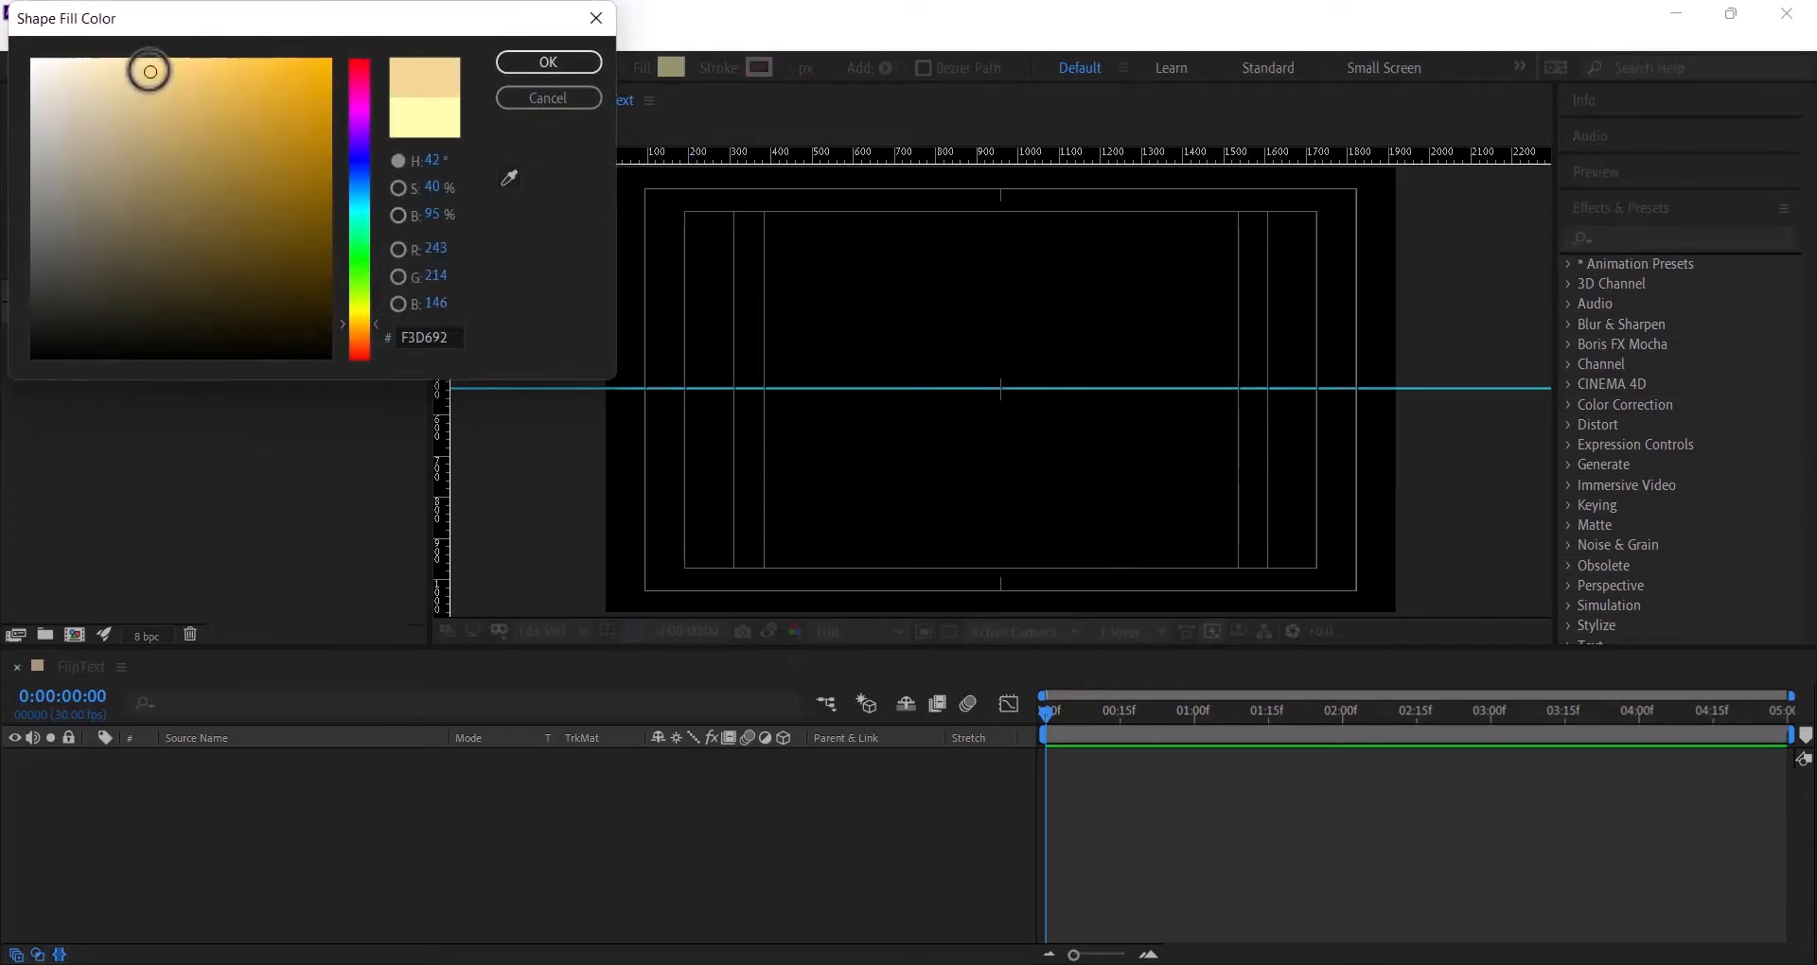
click(548, 64)
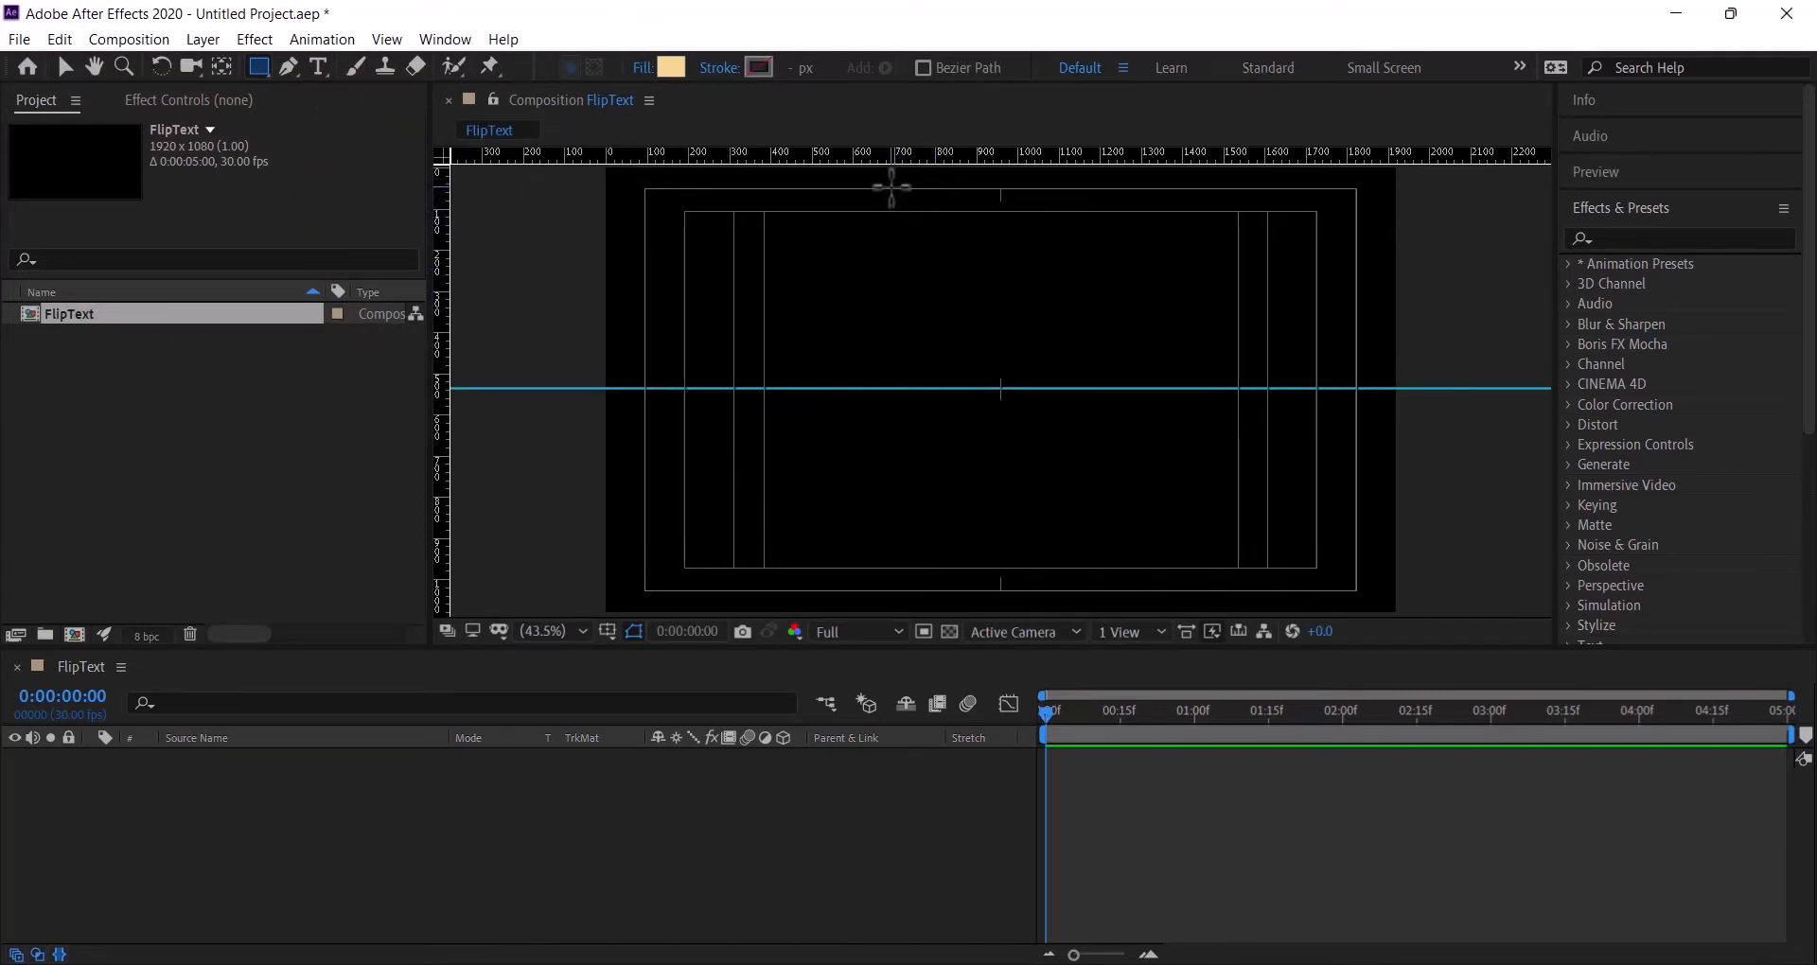
drag(891, 187, 1113, 386)
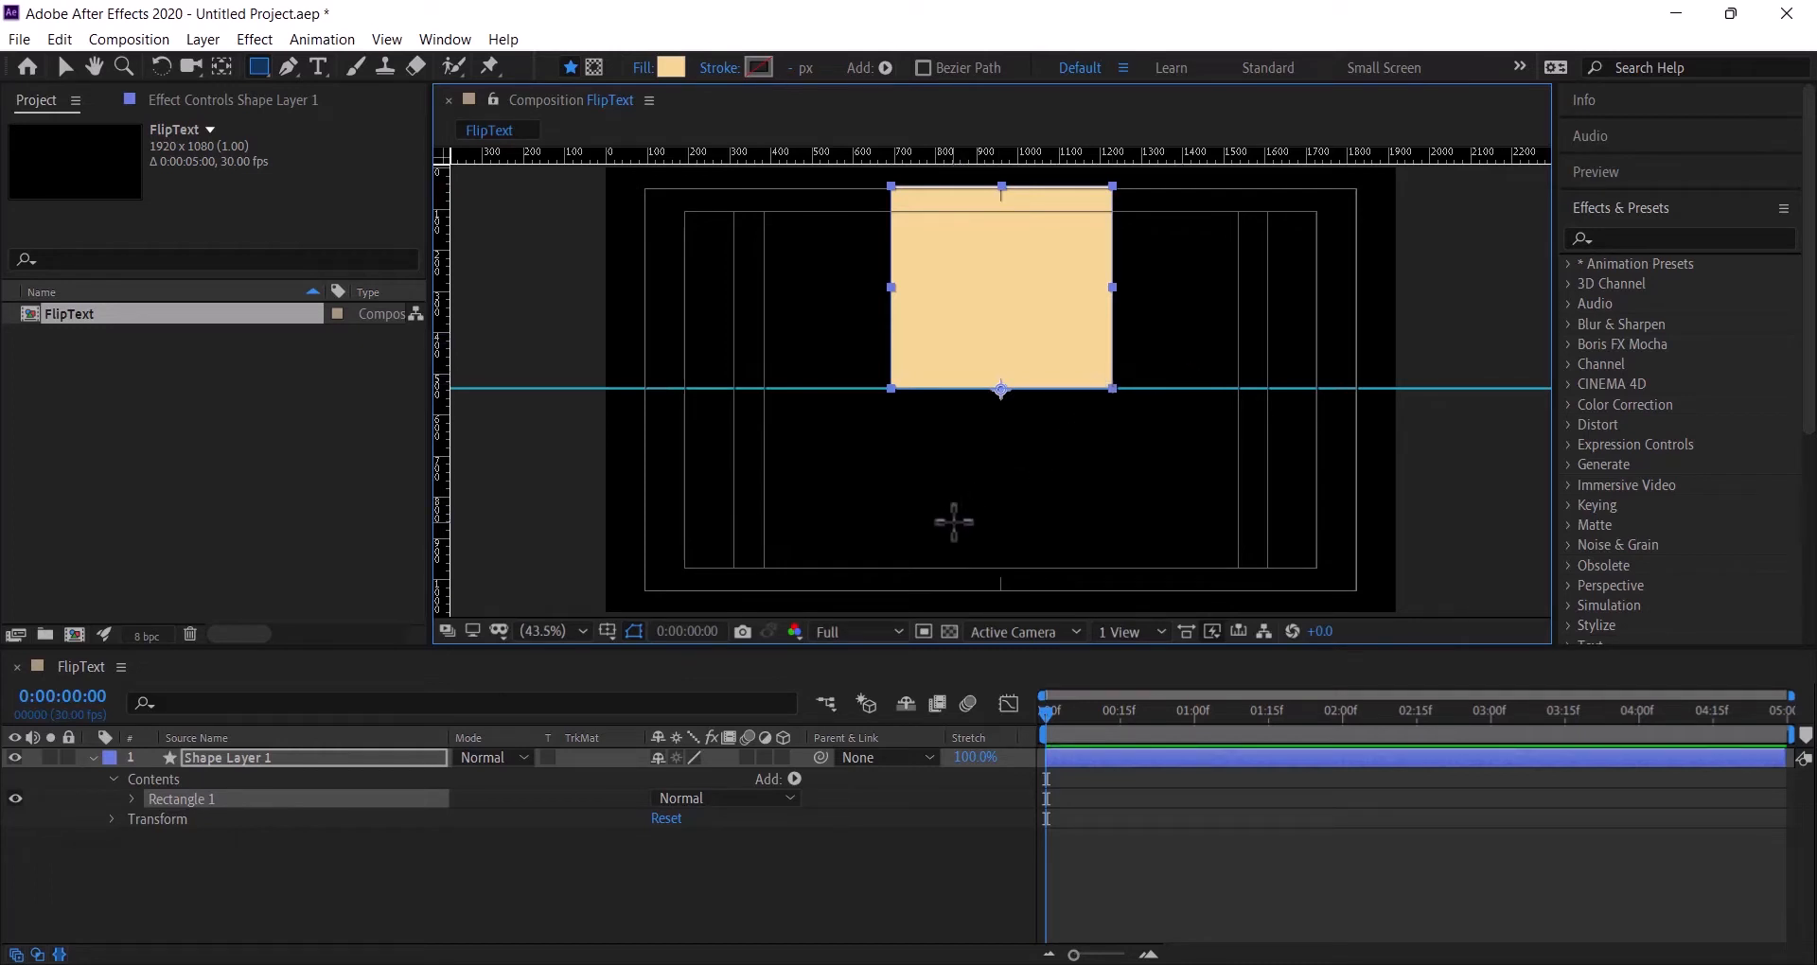
click(91, 758)
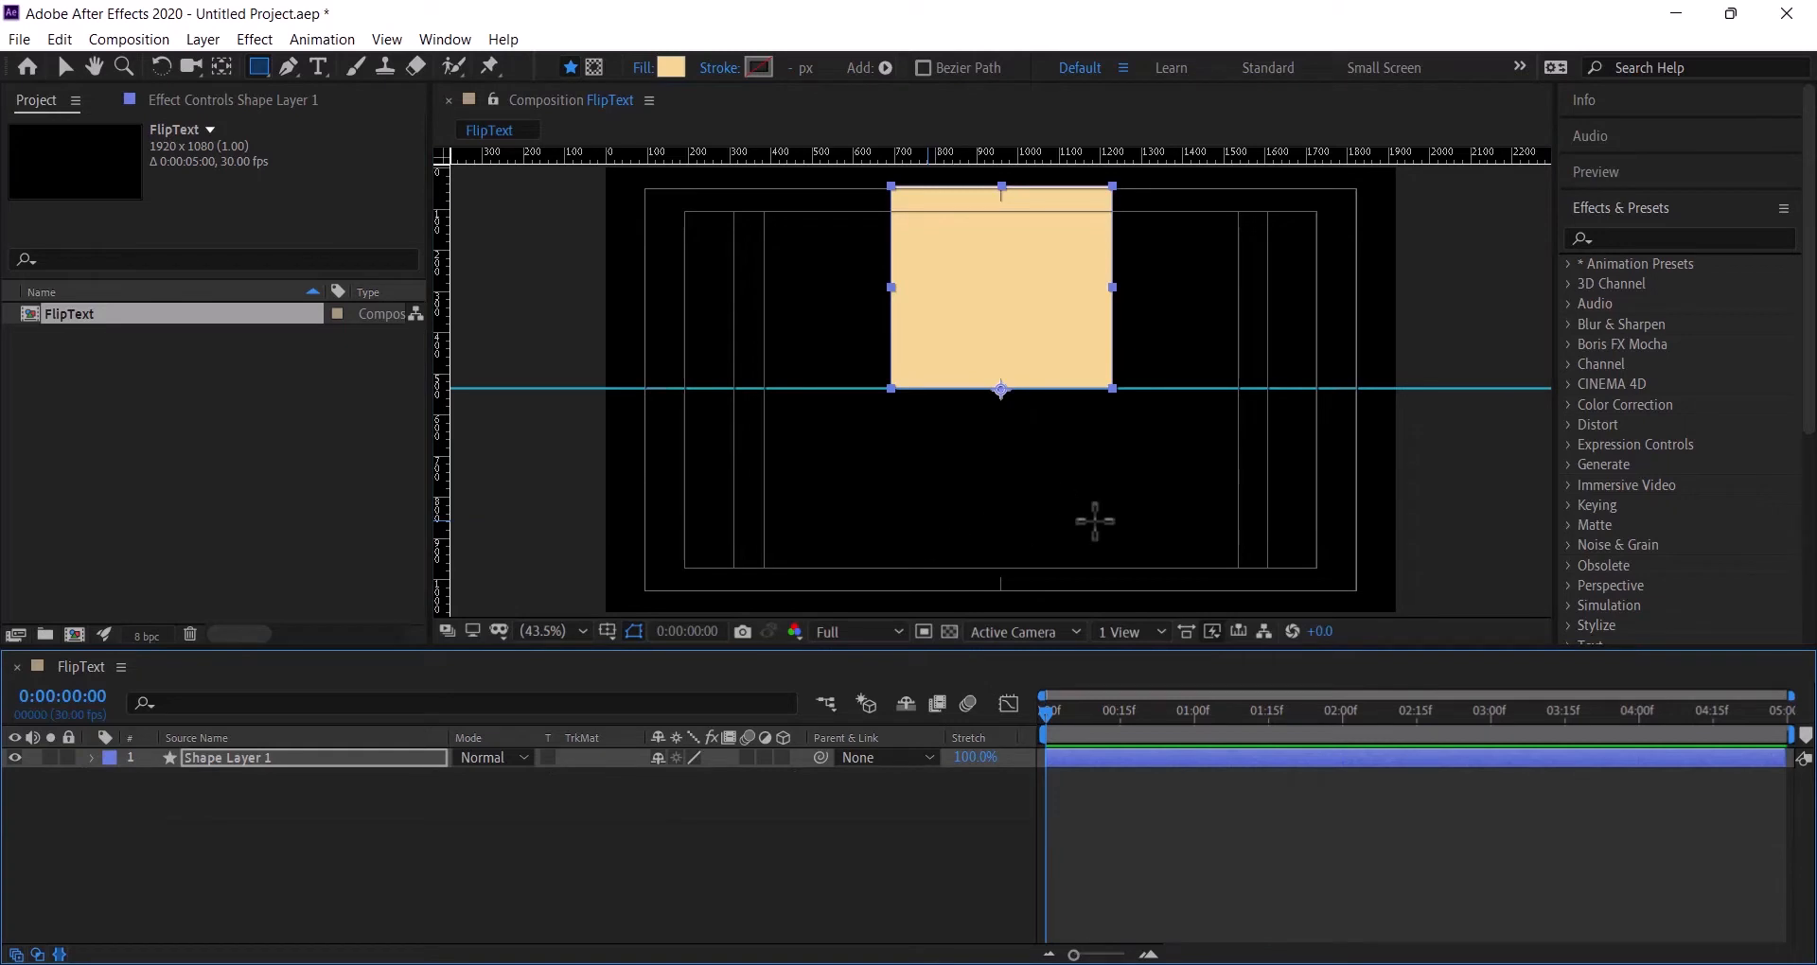
- Reposition the rectangle precisely so its lower edge sits on the composition's horizontal centre line
key(period)
key(period)
key(period)
key(period)
key(period)
key(period)
key(period)
key(period)
key(period)
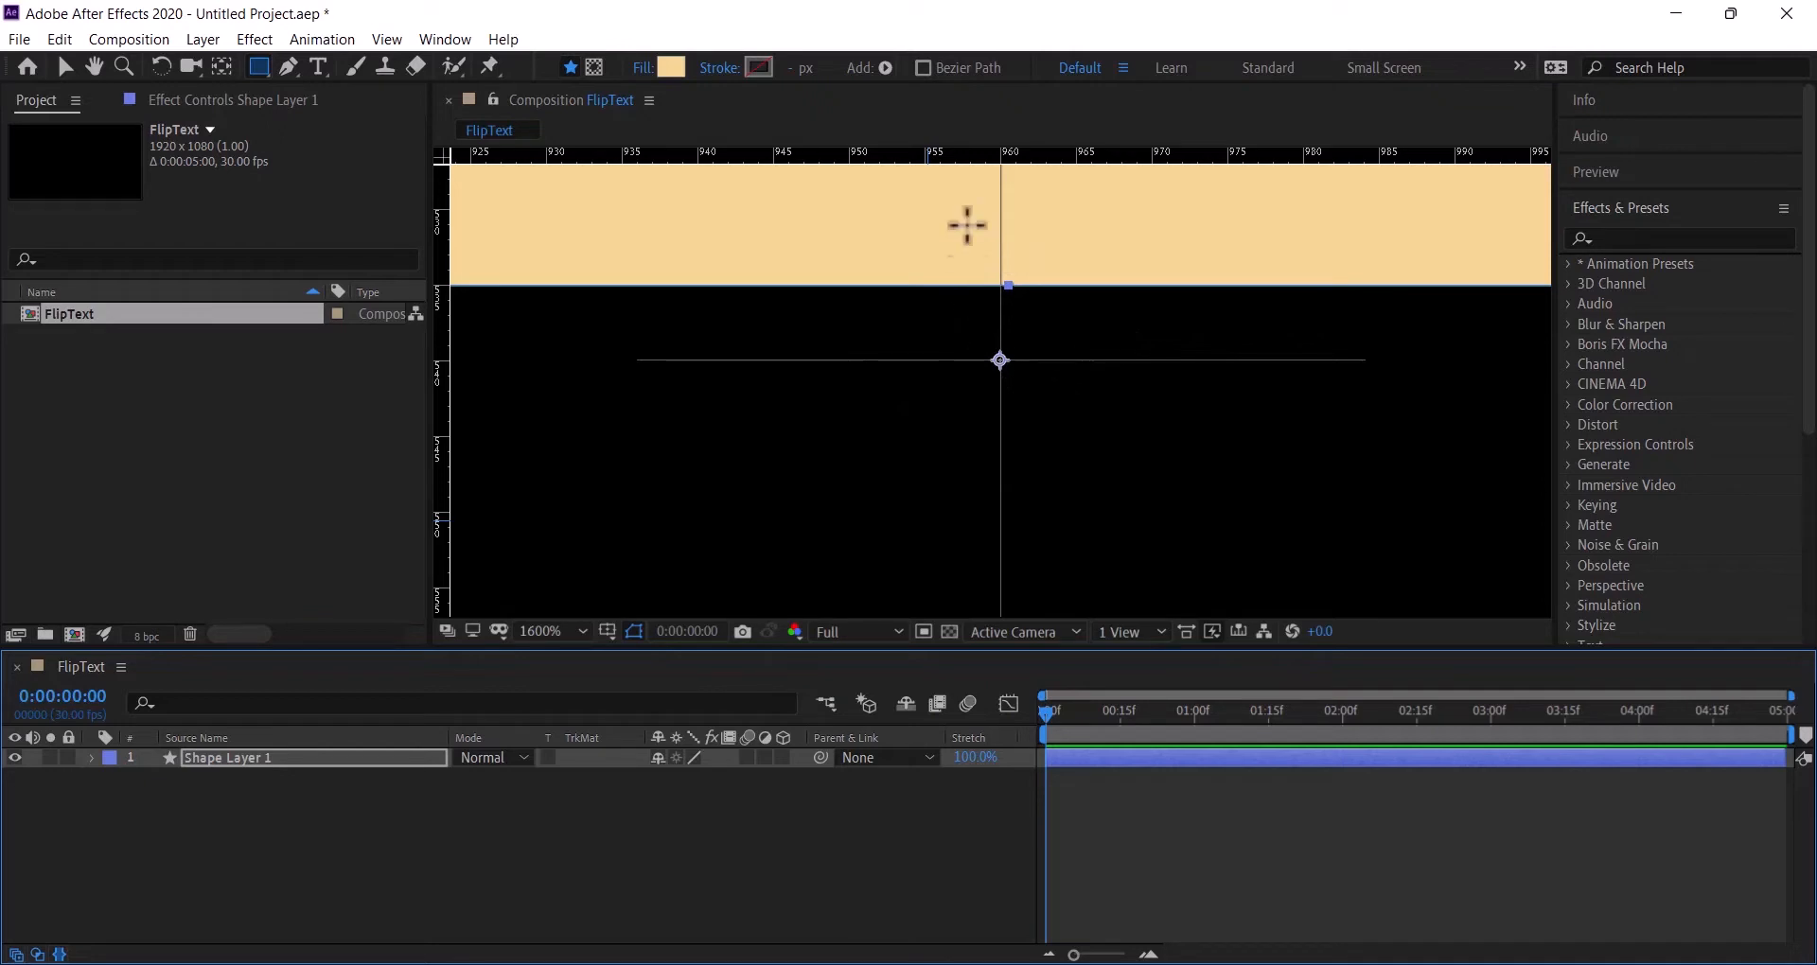
click(62, 66)
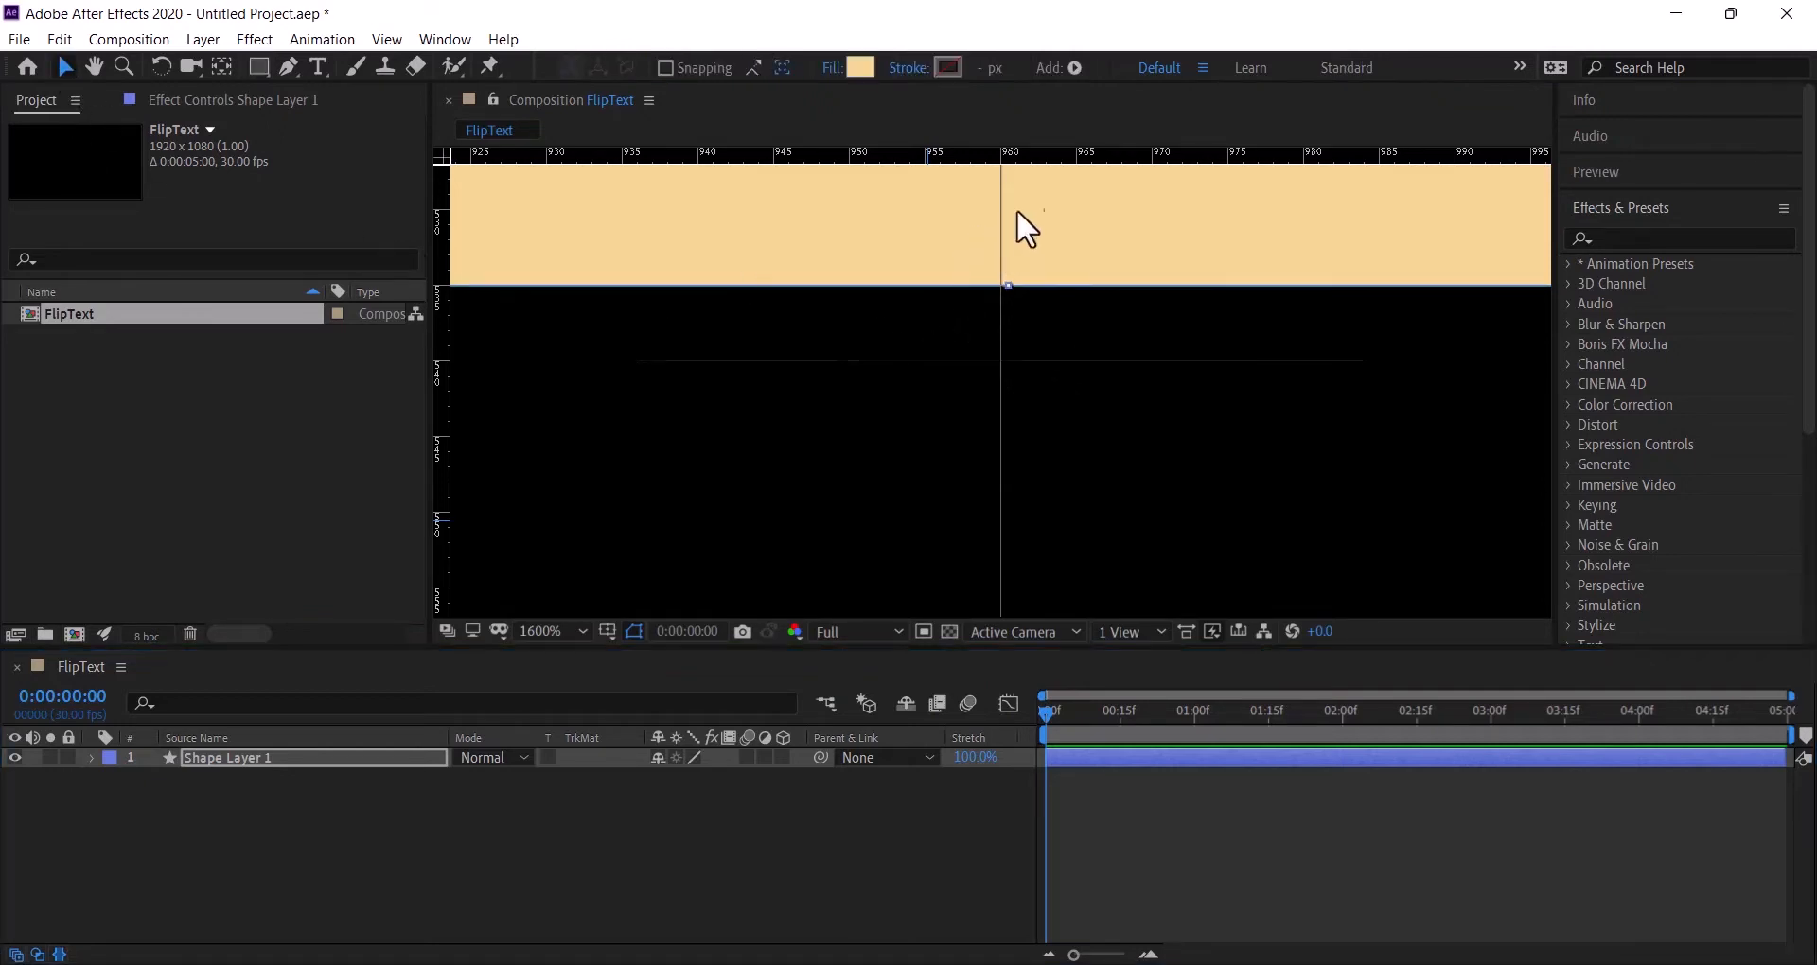
click(1188, 220)
drag(1189, 203, 1179, 272)
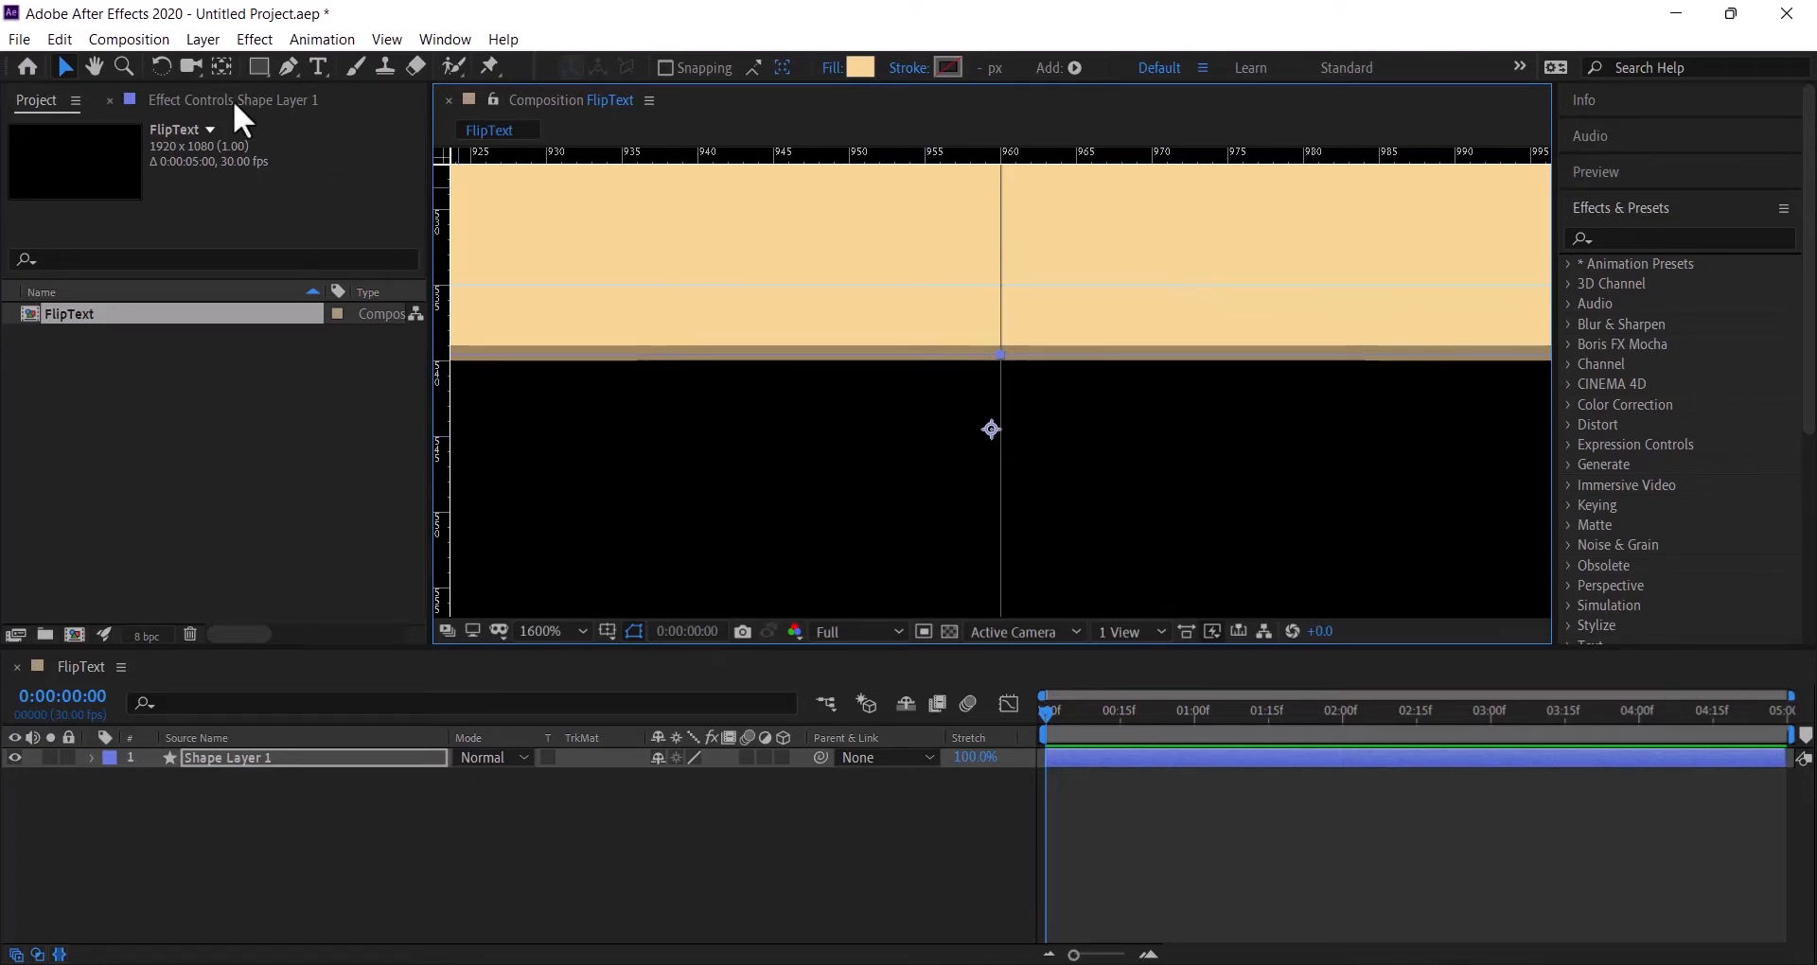
- Move the rectangle's anchor point to the middle of its lower edge and hide the guide
click(224, 72)
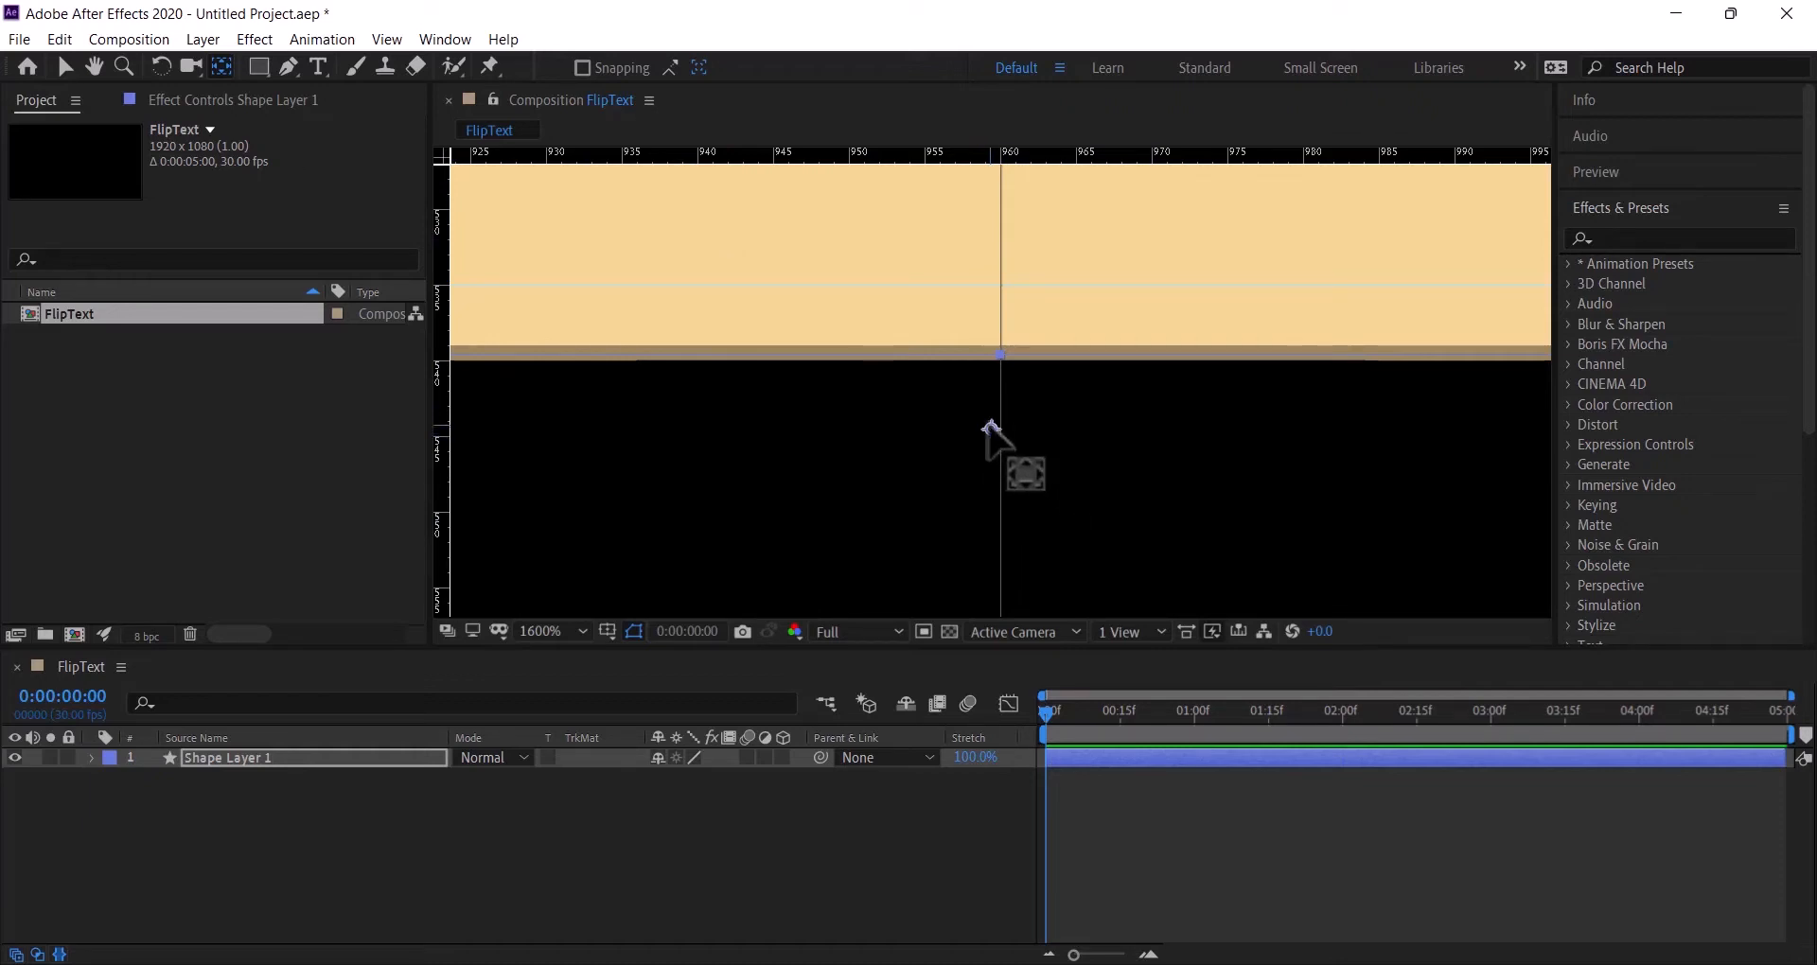
drag(988, 427, 1001, 352)
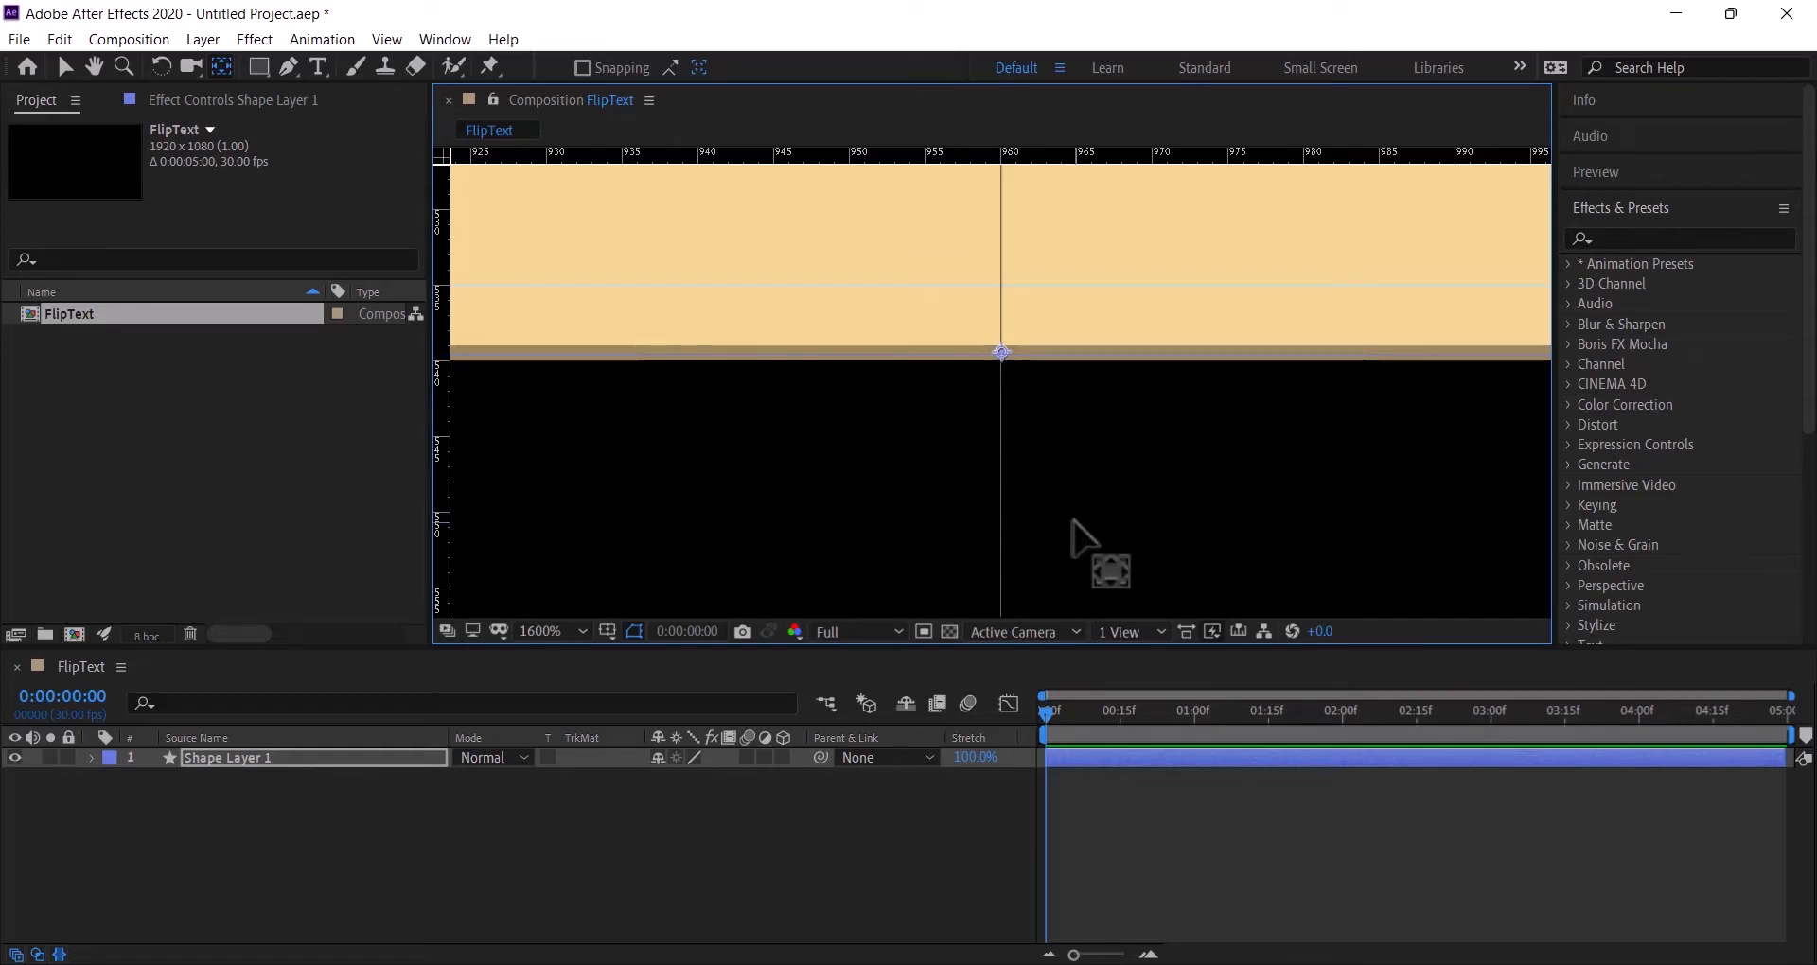
click(554, 632)
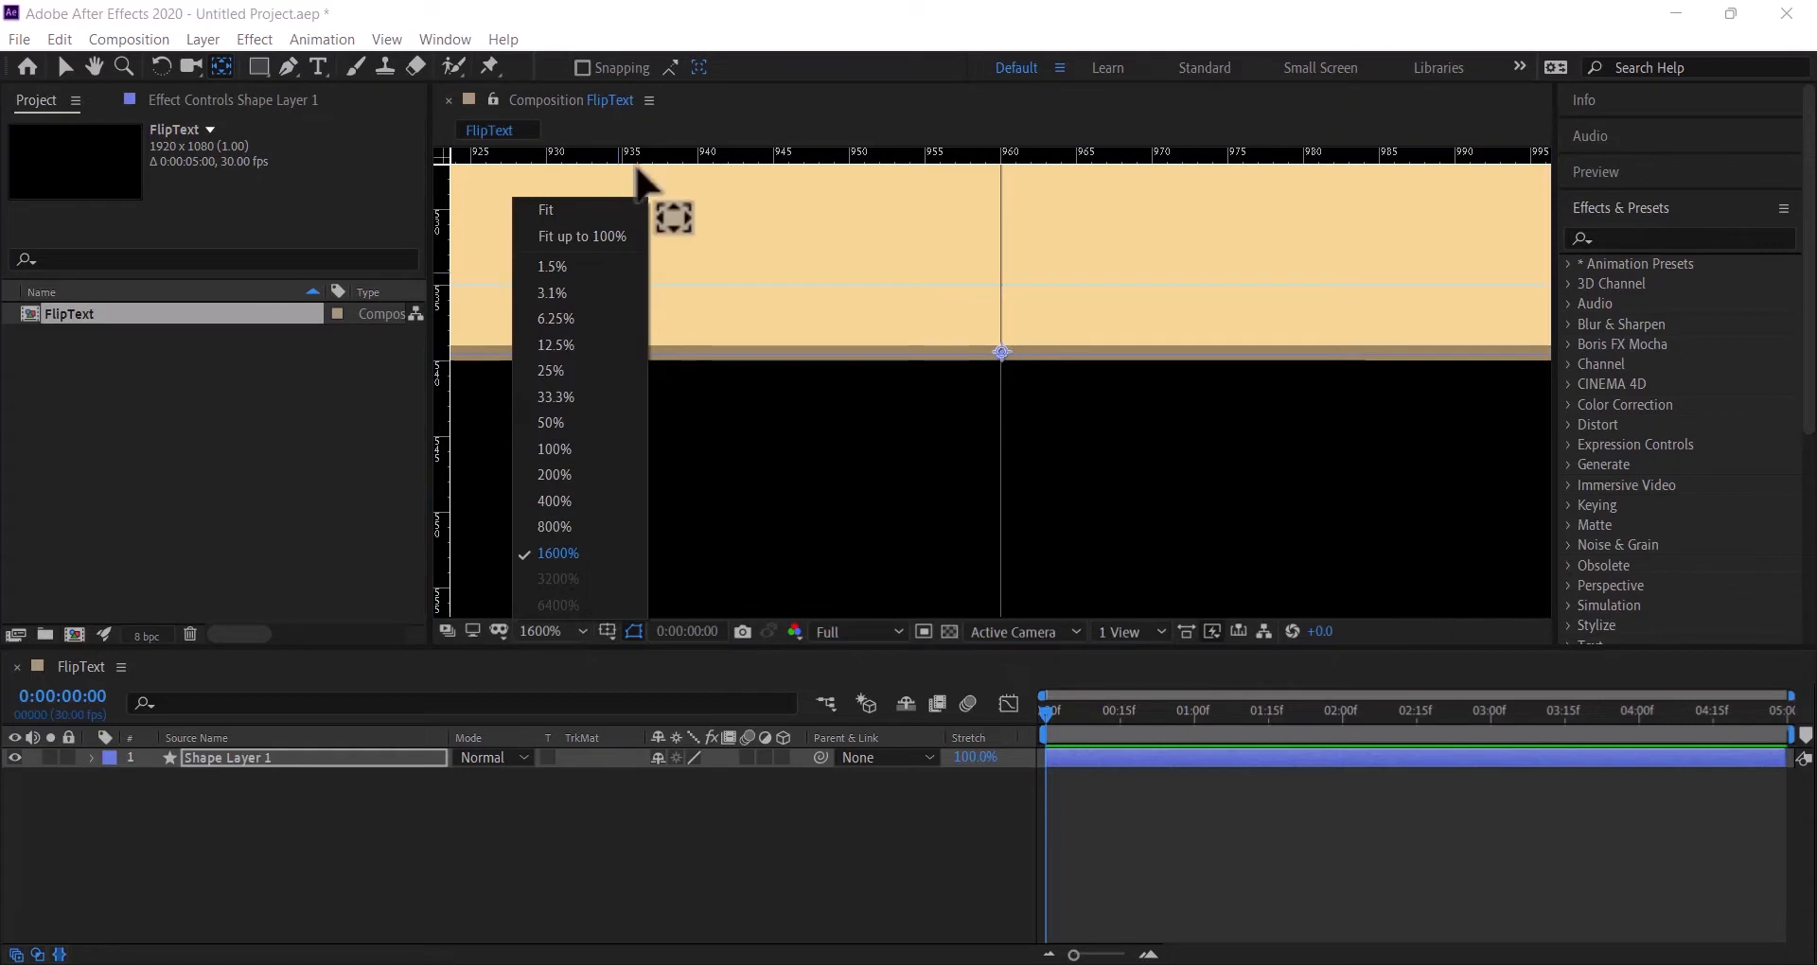
click(586, 235)
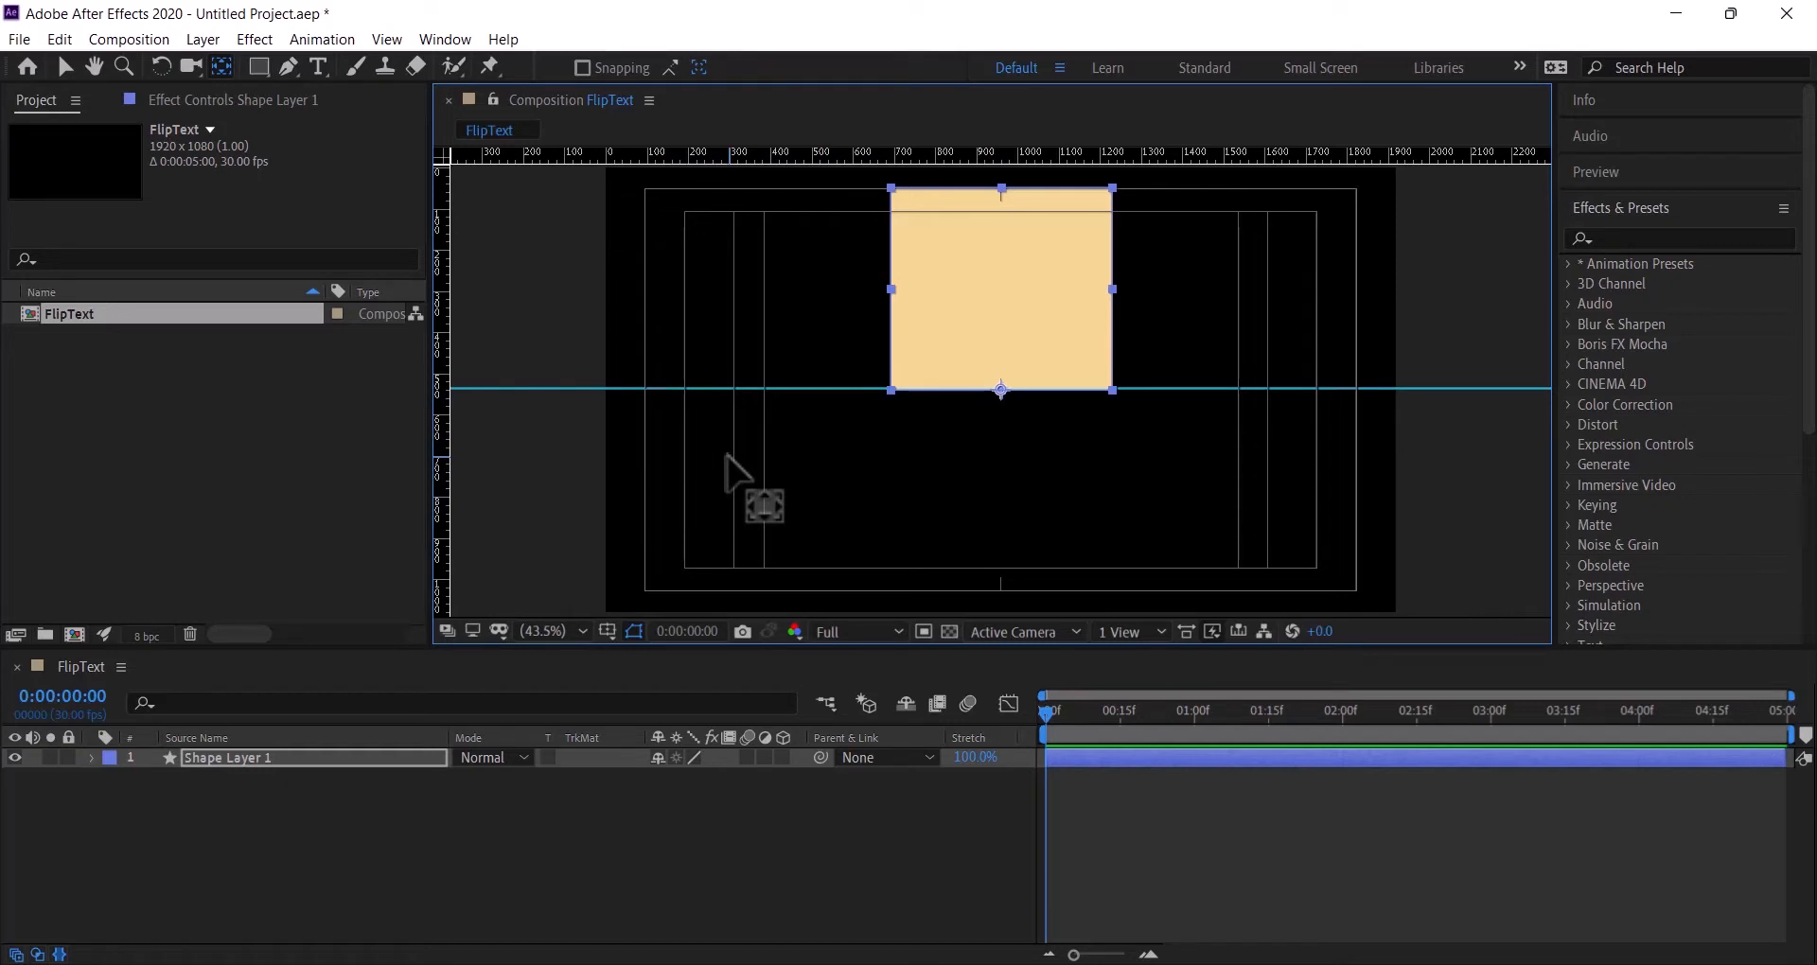
key(ctrl+semicolon)
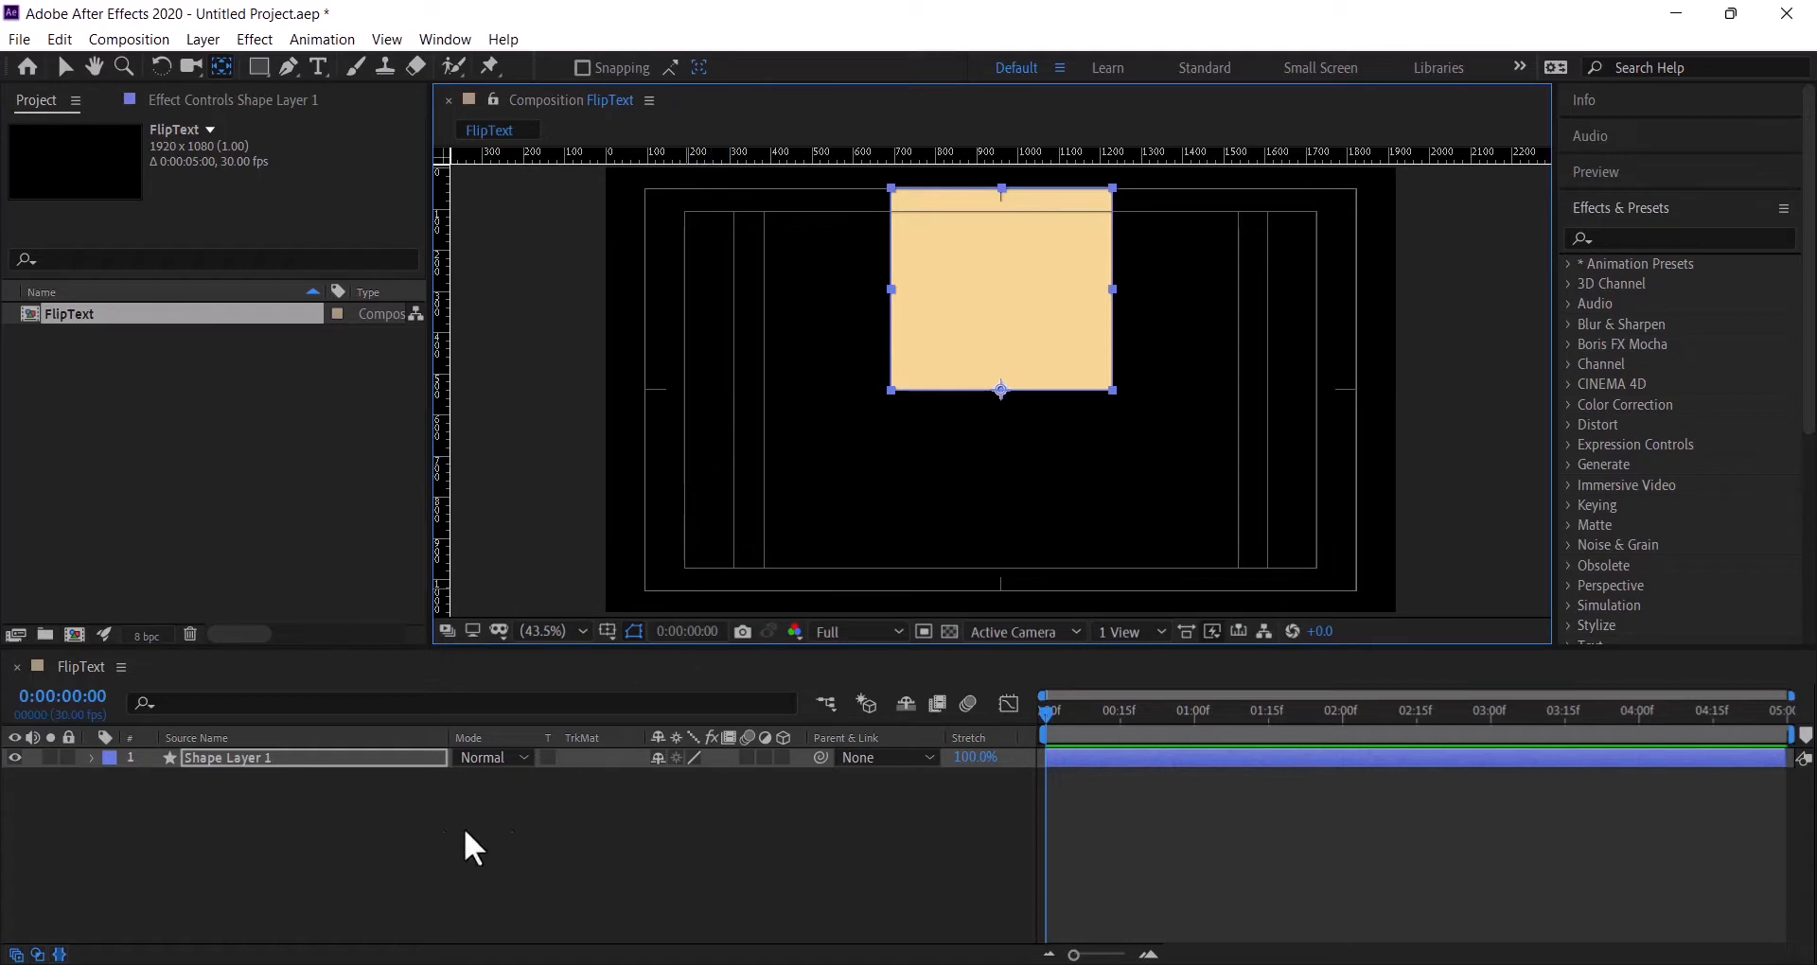
- Reveal the rectangle layer's rotation properties and make it a 3D layer
key(Return)
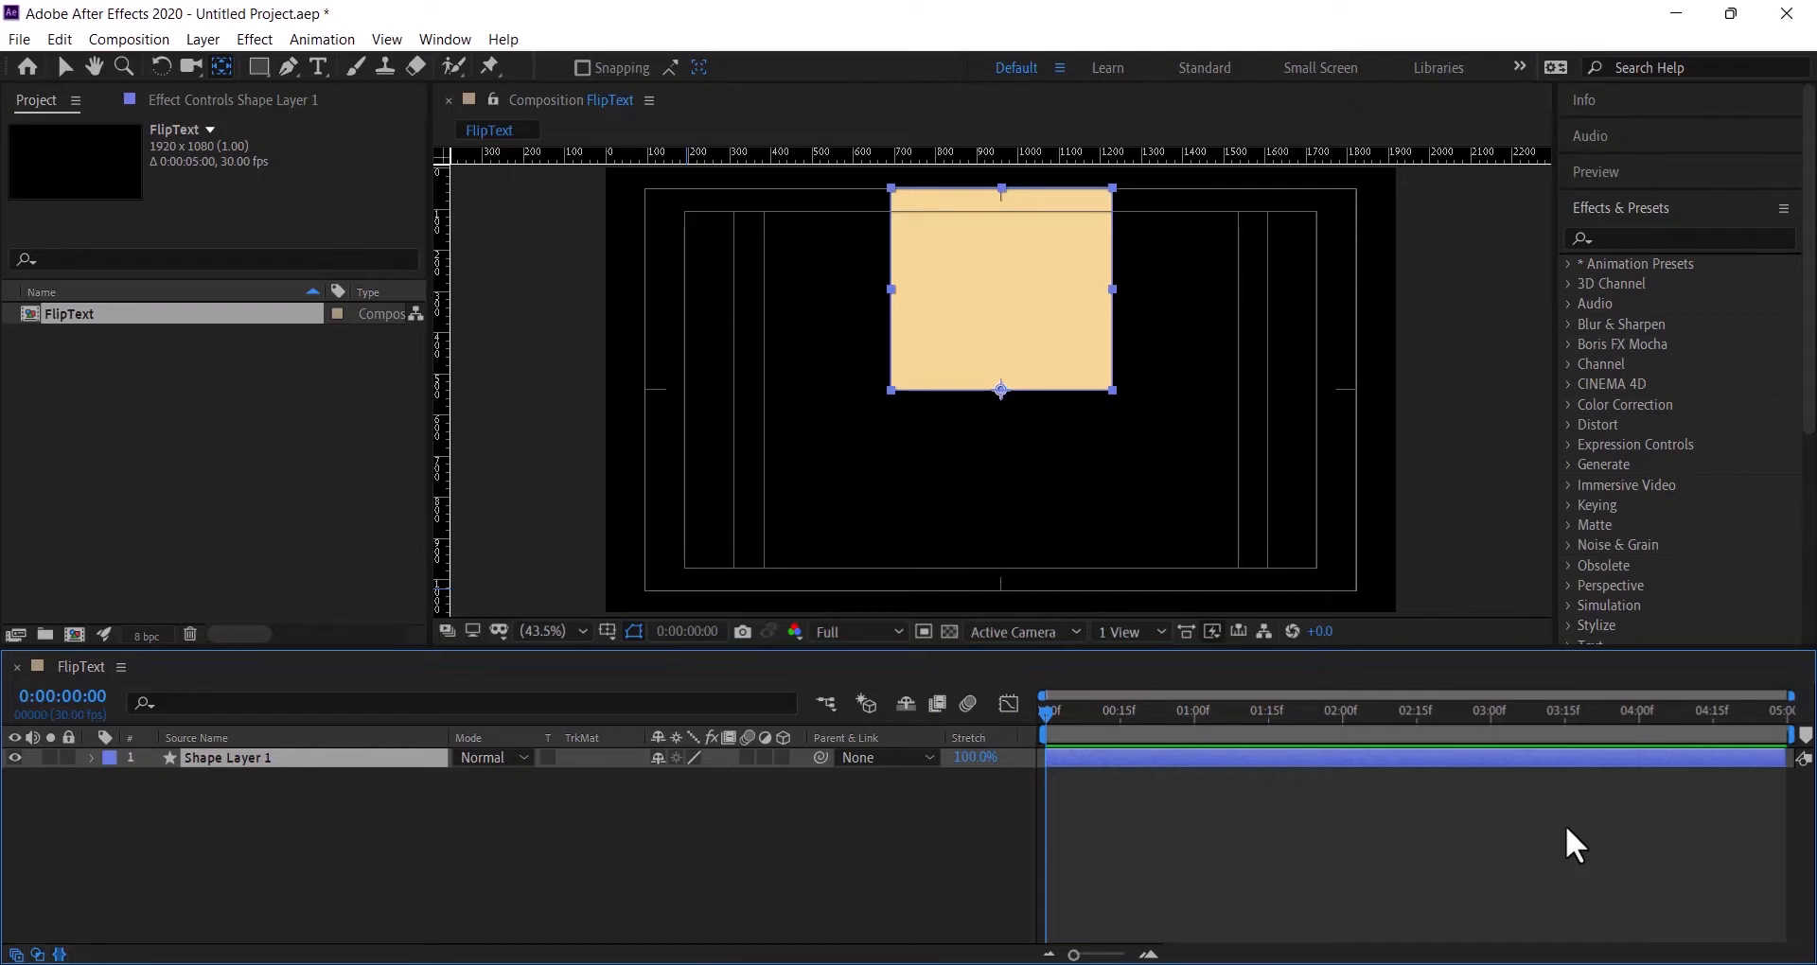
key(r)
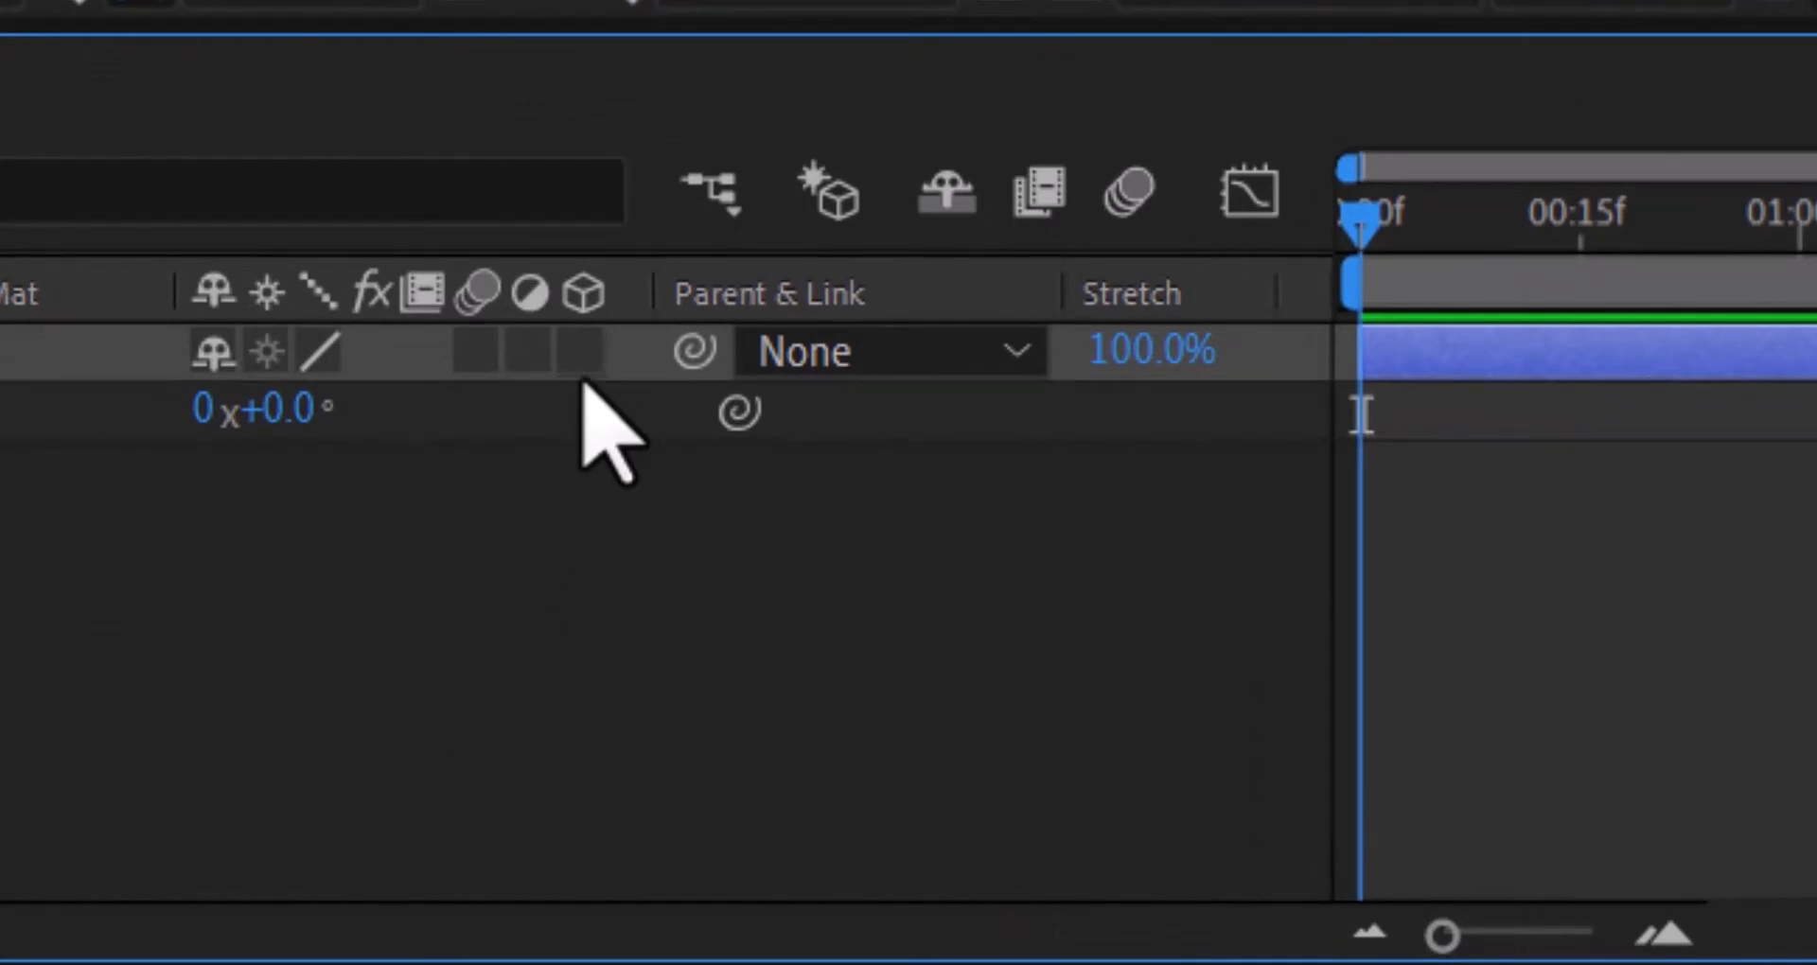
click(582, 354)
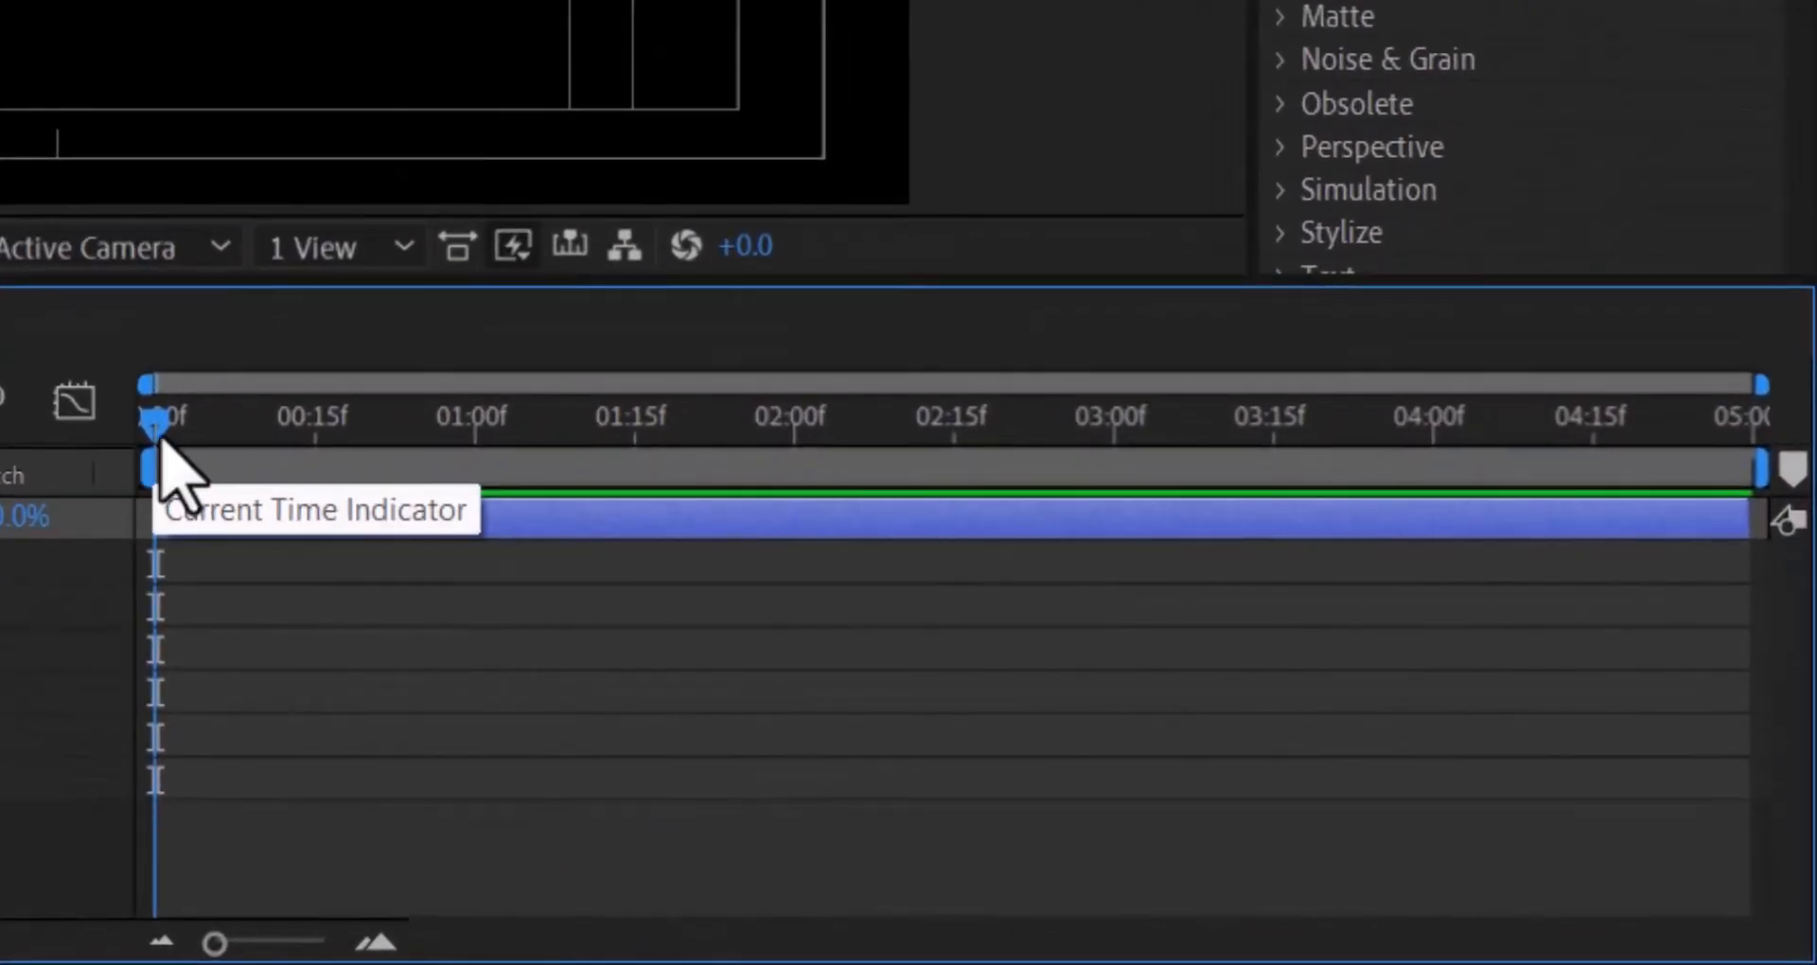
- Set the rectangle's X Rotation to -90° at 0:00:01:00 and add a keyframe there
drag(158, 437, 476, 473)
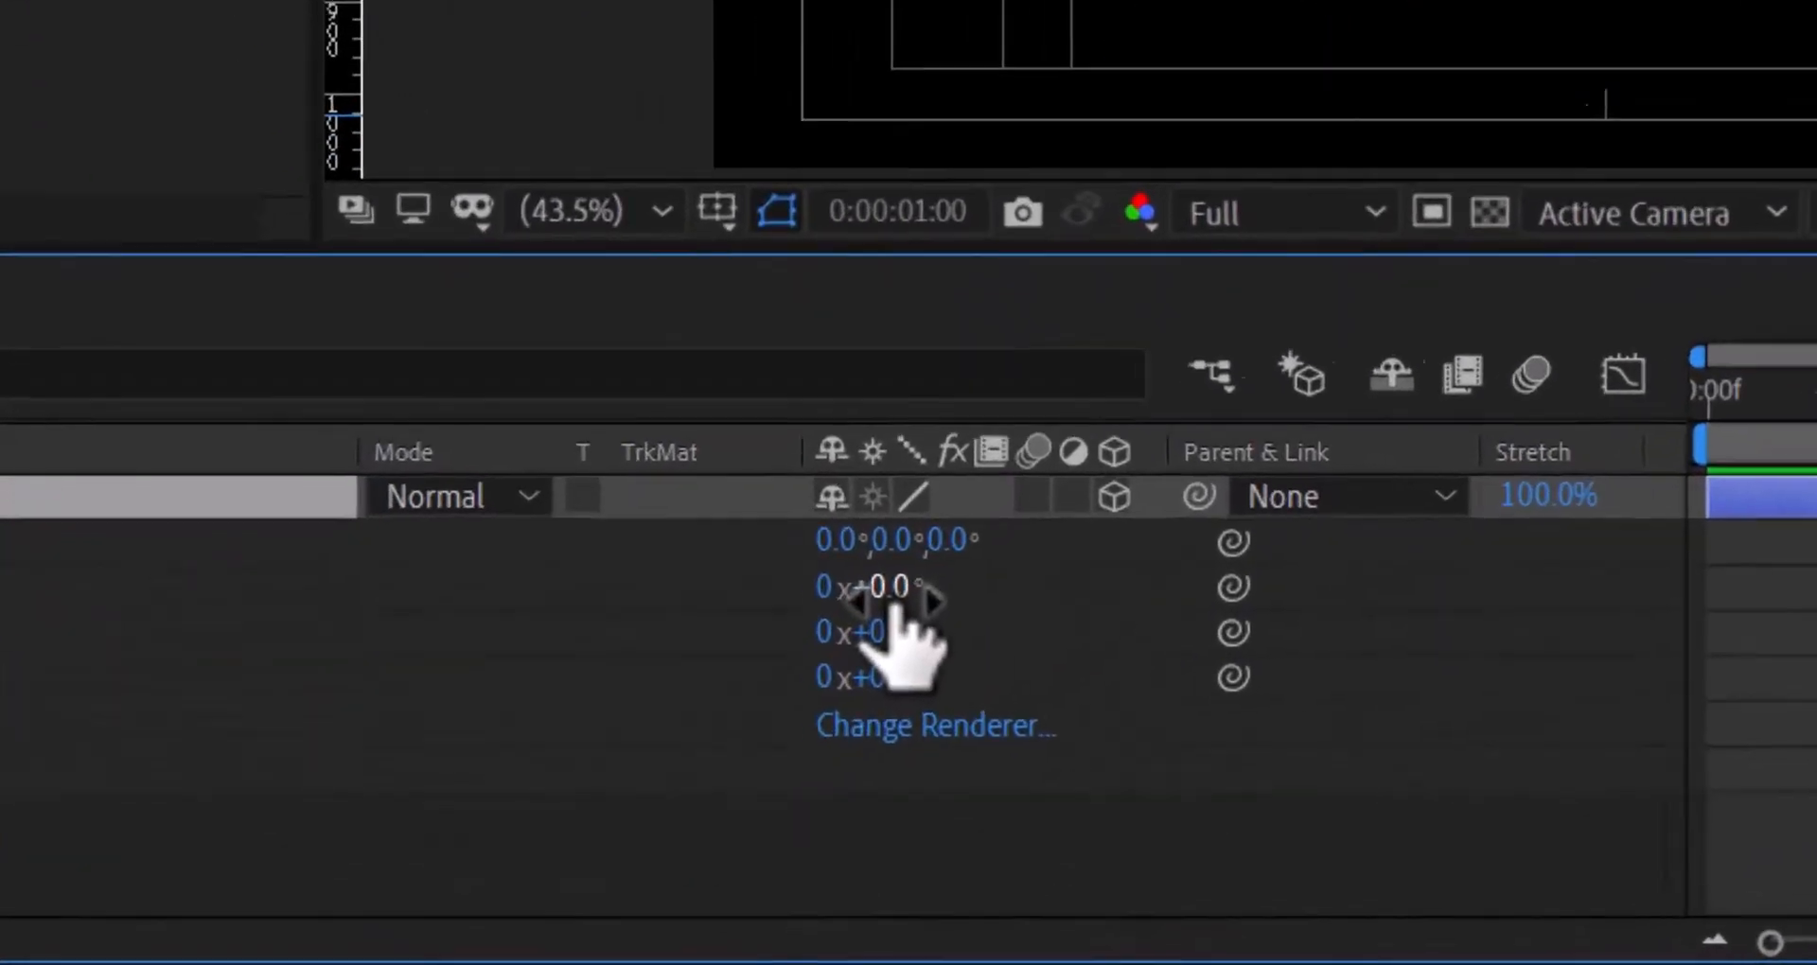
click(910, 567)
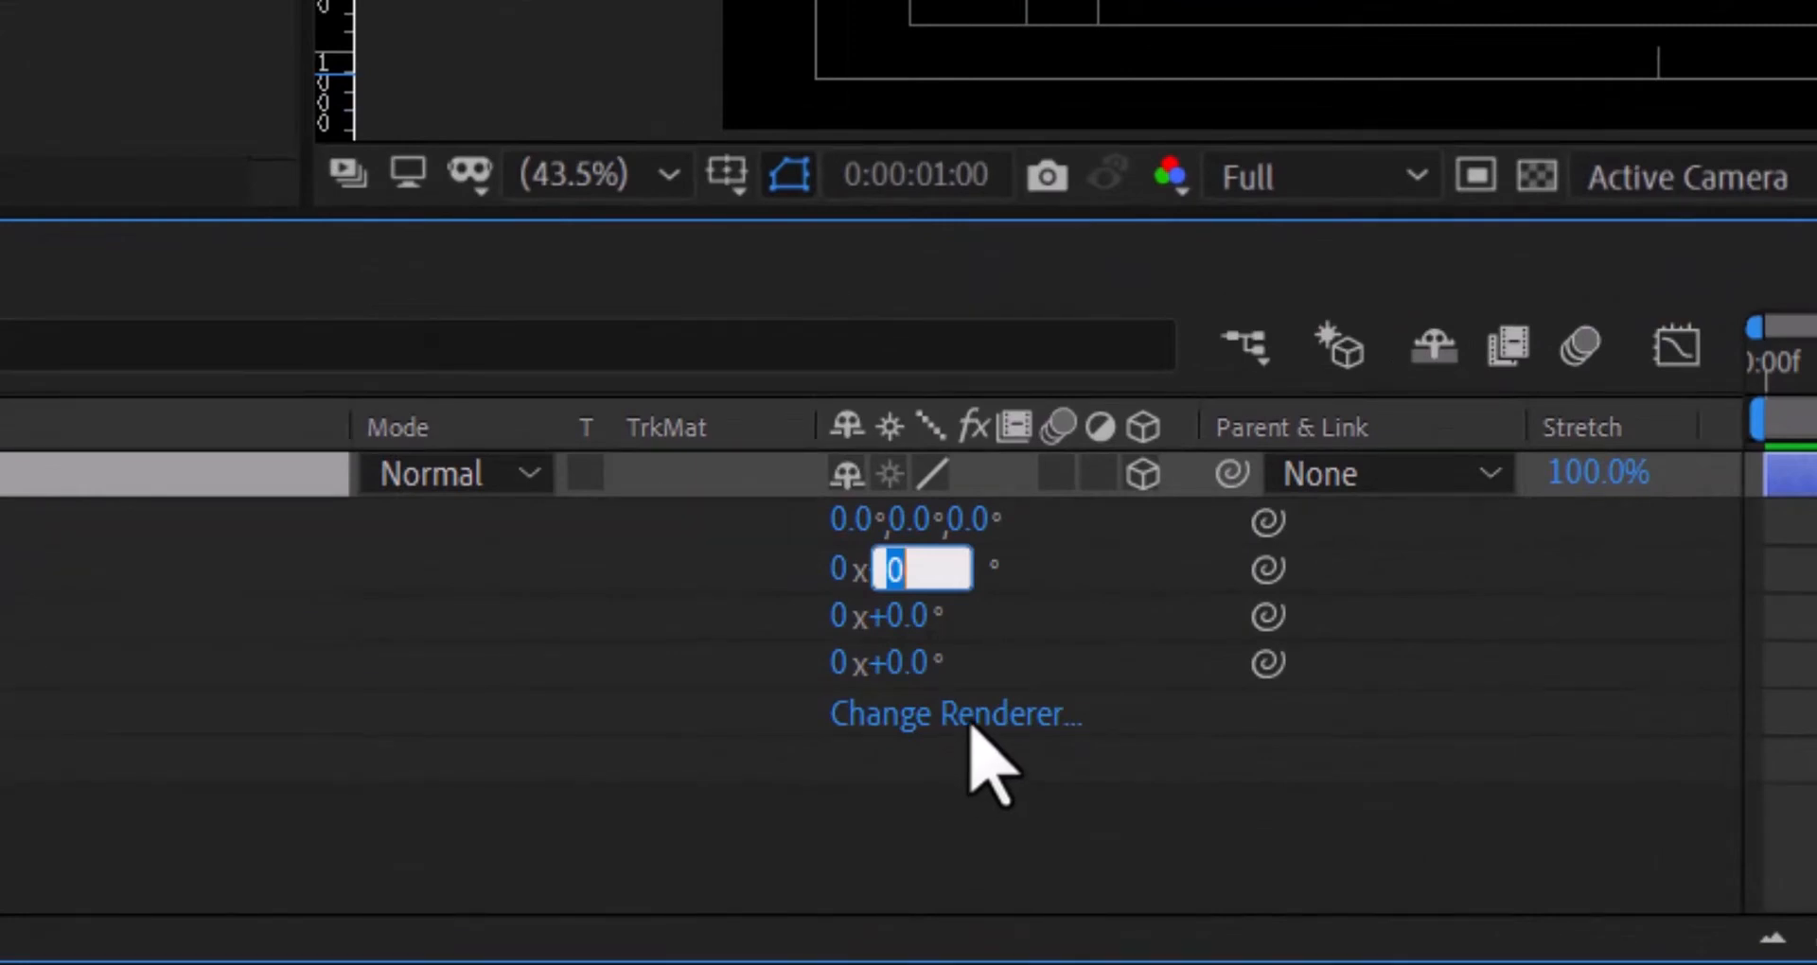
text(-90)
key(Return)
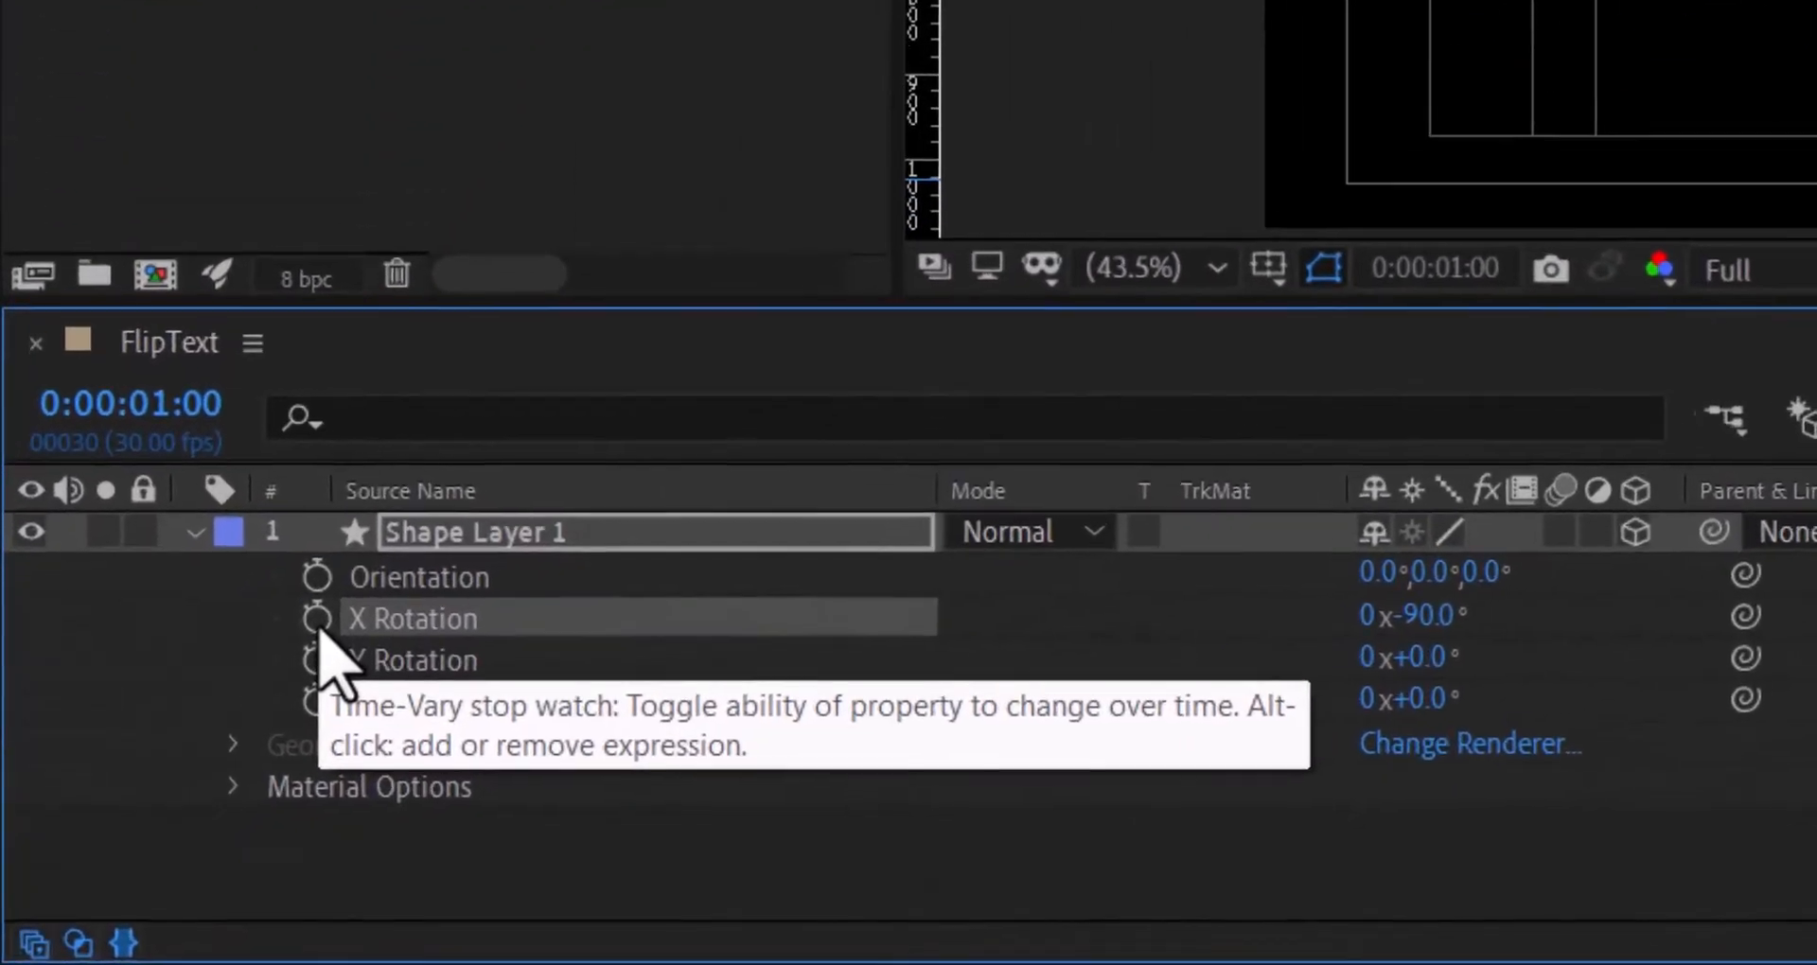
click(319, 621)
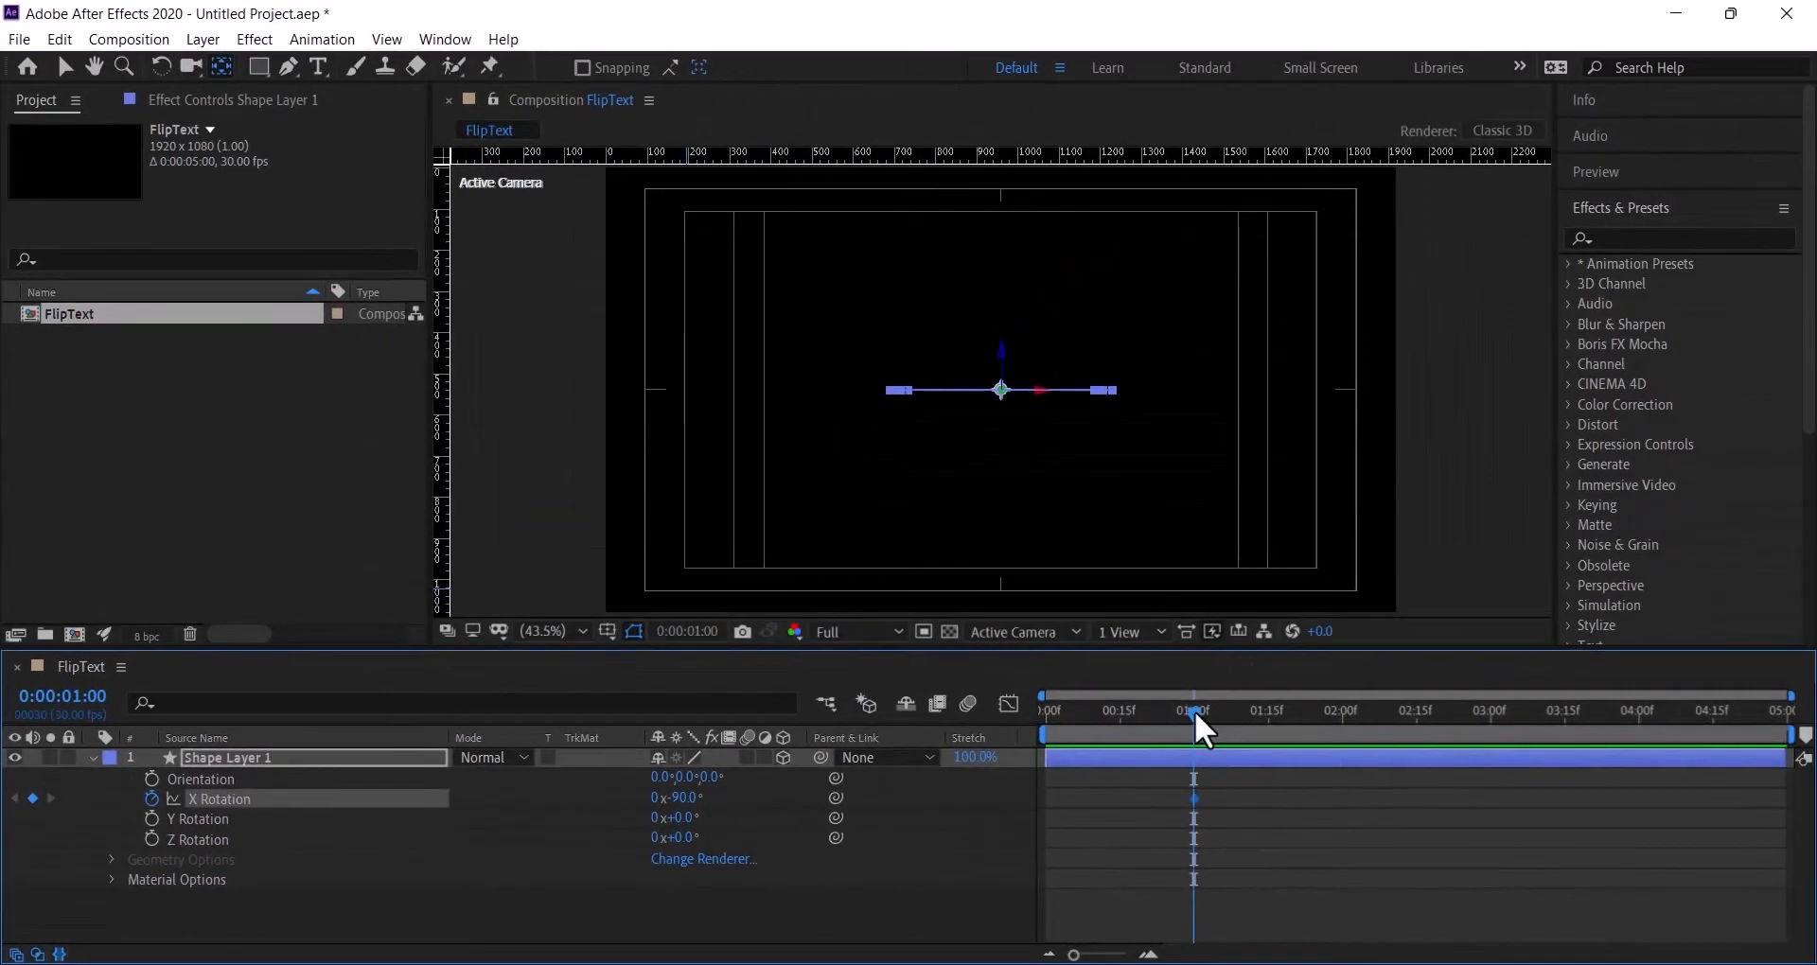
- Add a second X Rotation keyframe of 0° for the rectangle at 0:00:01:15
drag(1195, 709, 1266, 736)
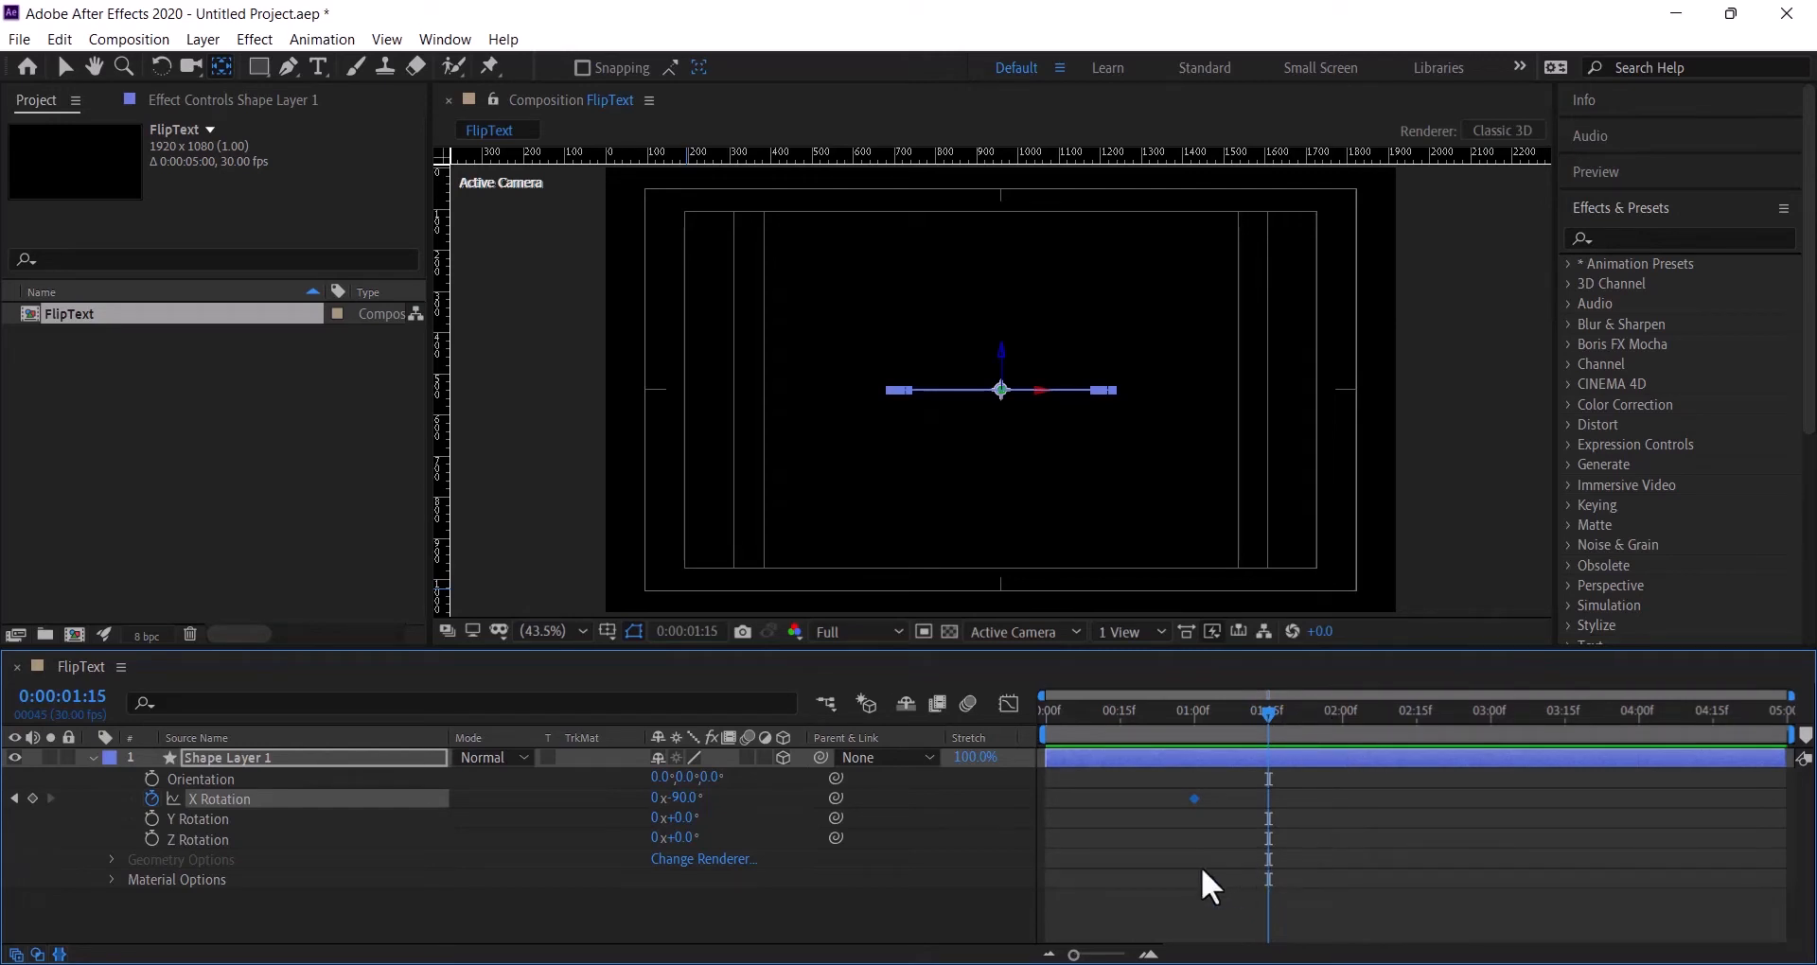
click(685, 799)
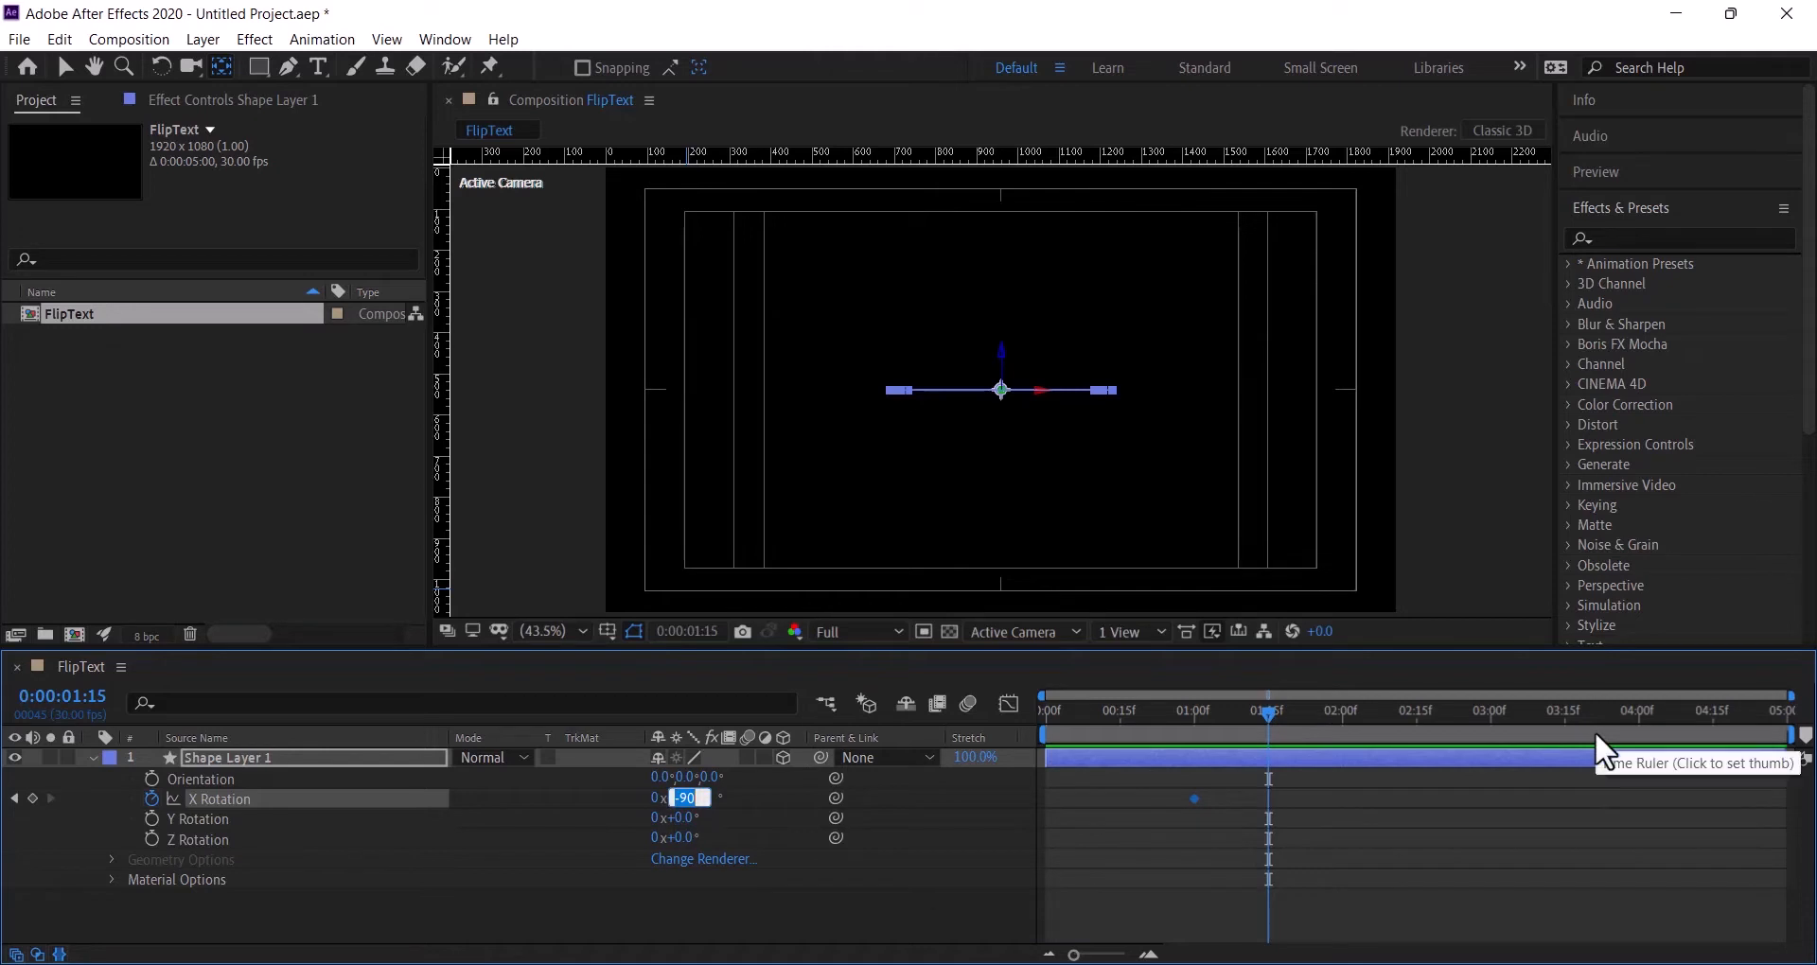
text(0)
key(Return)
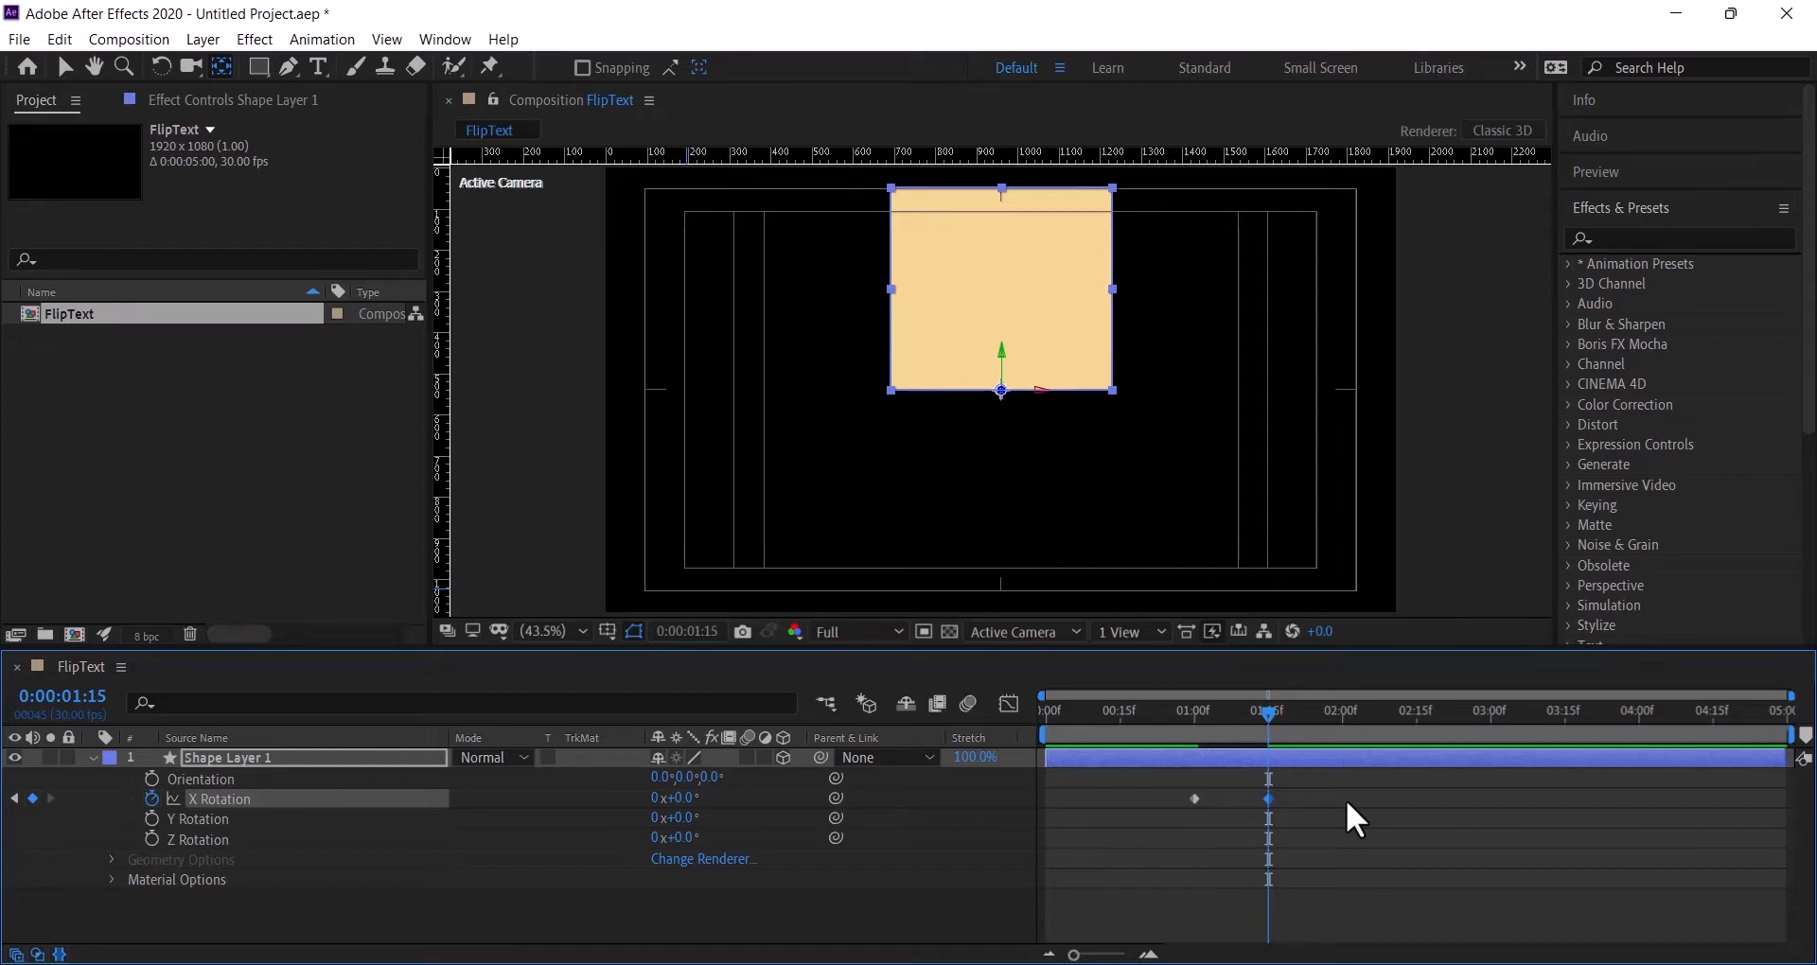
- Apply the bounce expression from the Notepad file bounce-pop_after-effects to the rectangle's X Rotation and preview the animation
key(alt+Tab)
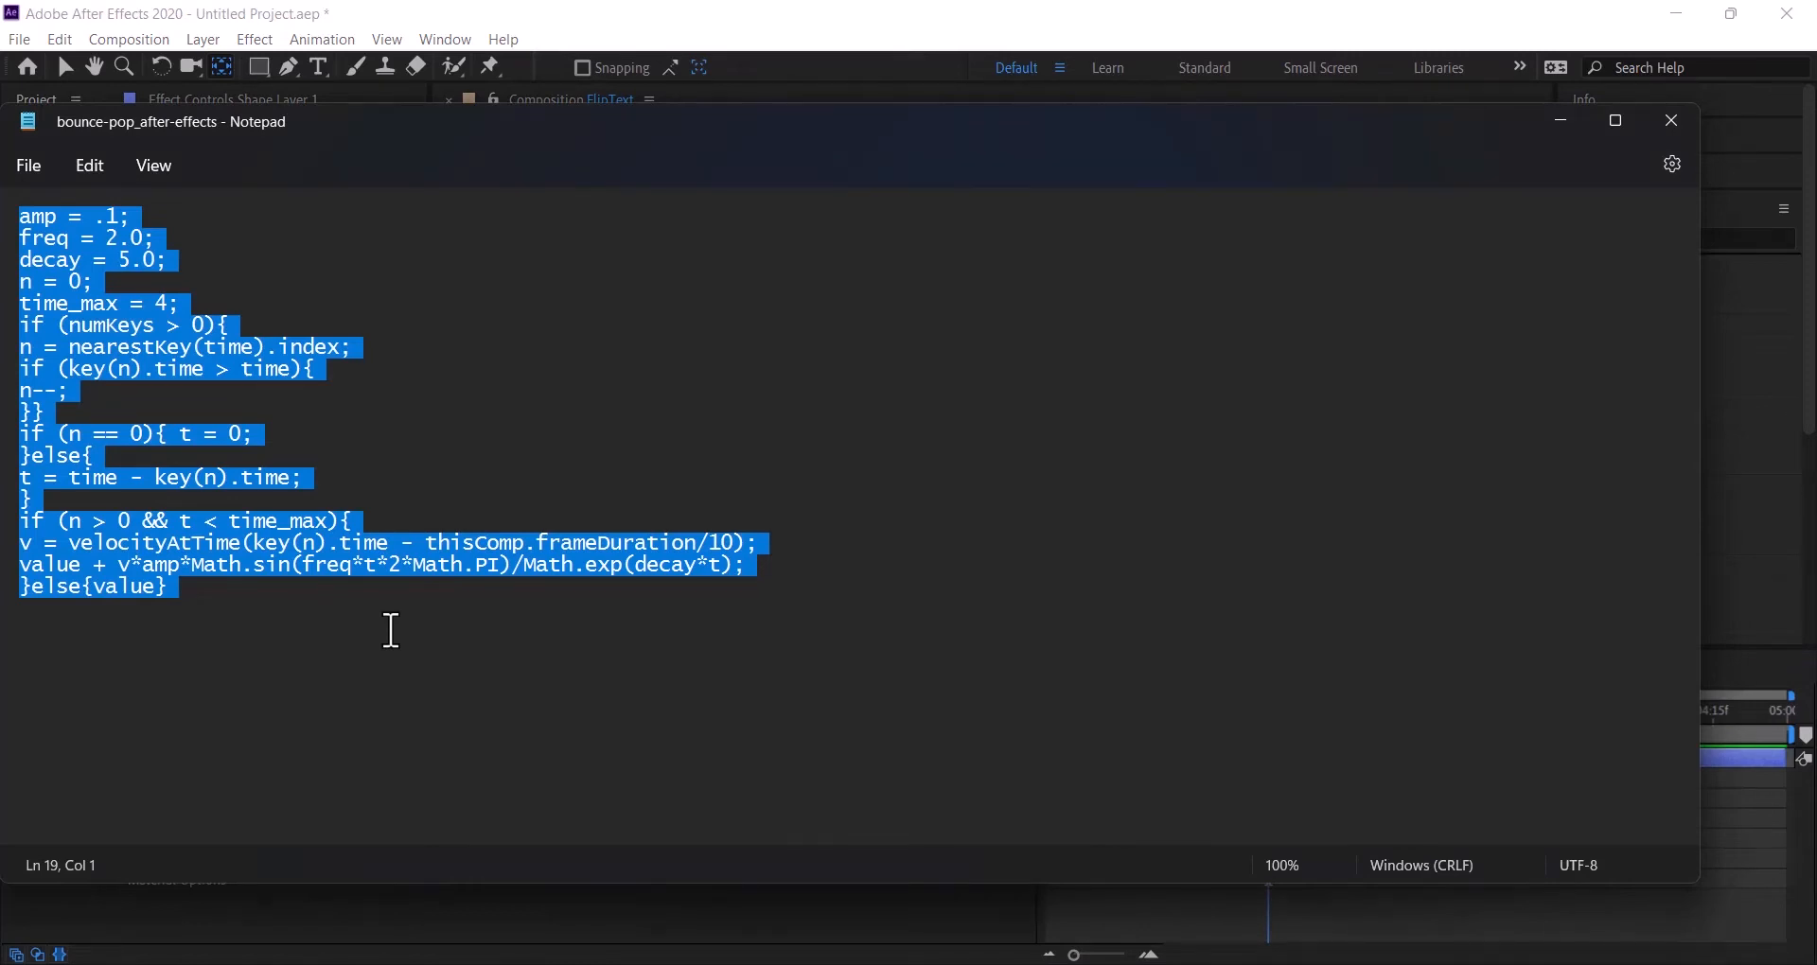
click(1561, 121)
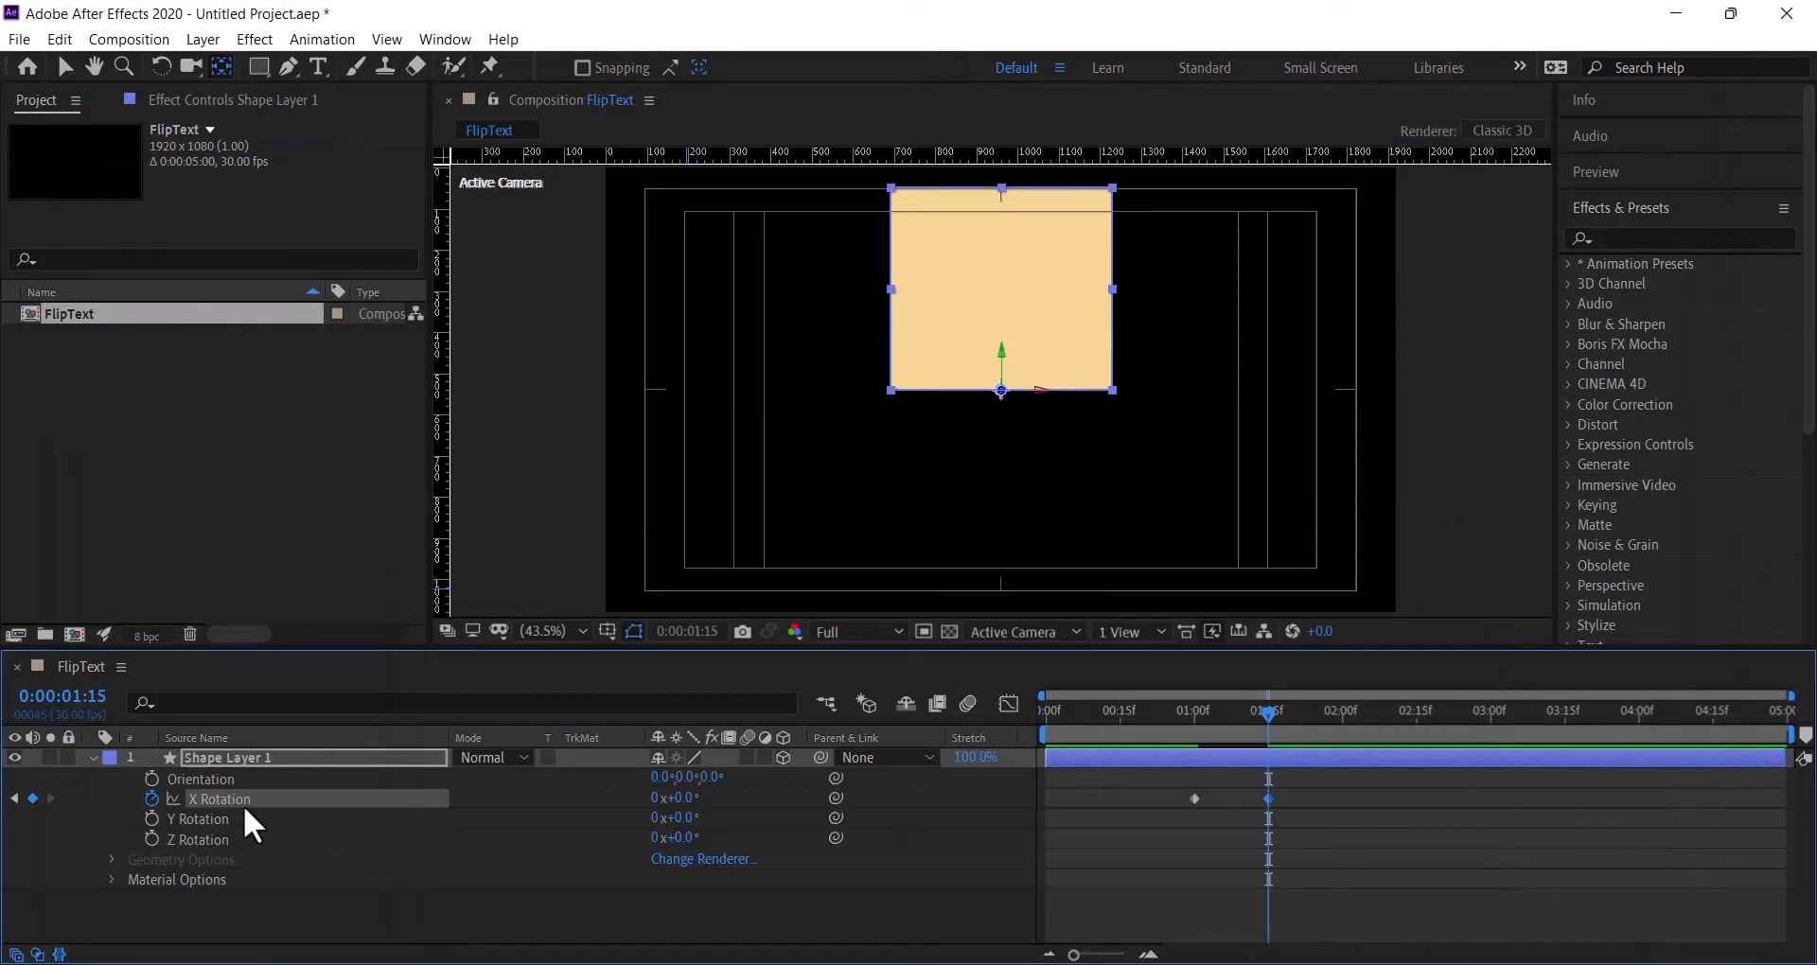
alt+click(150, 798)
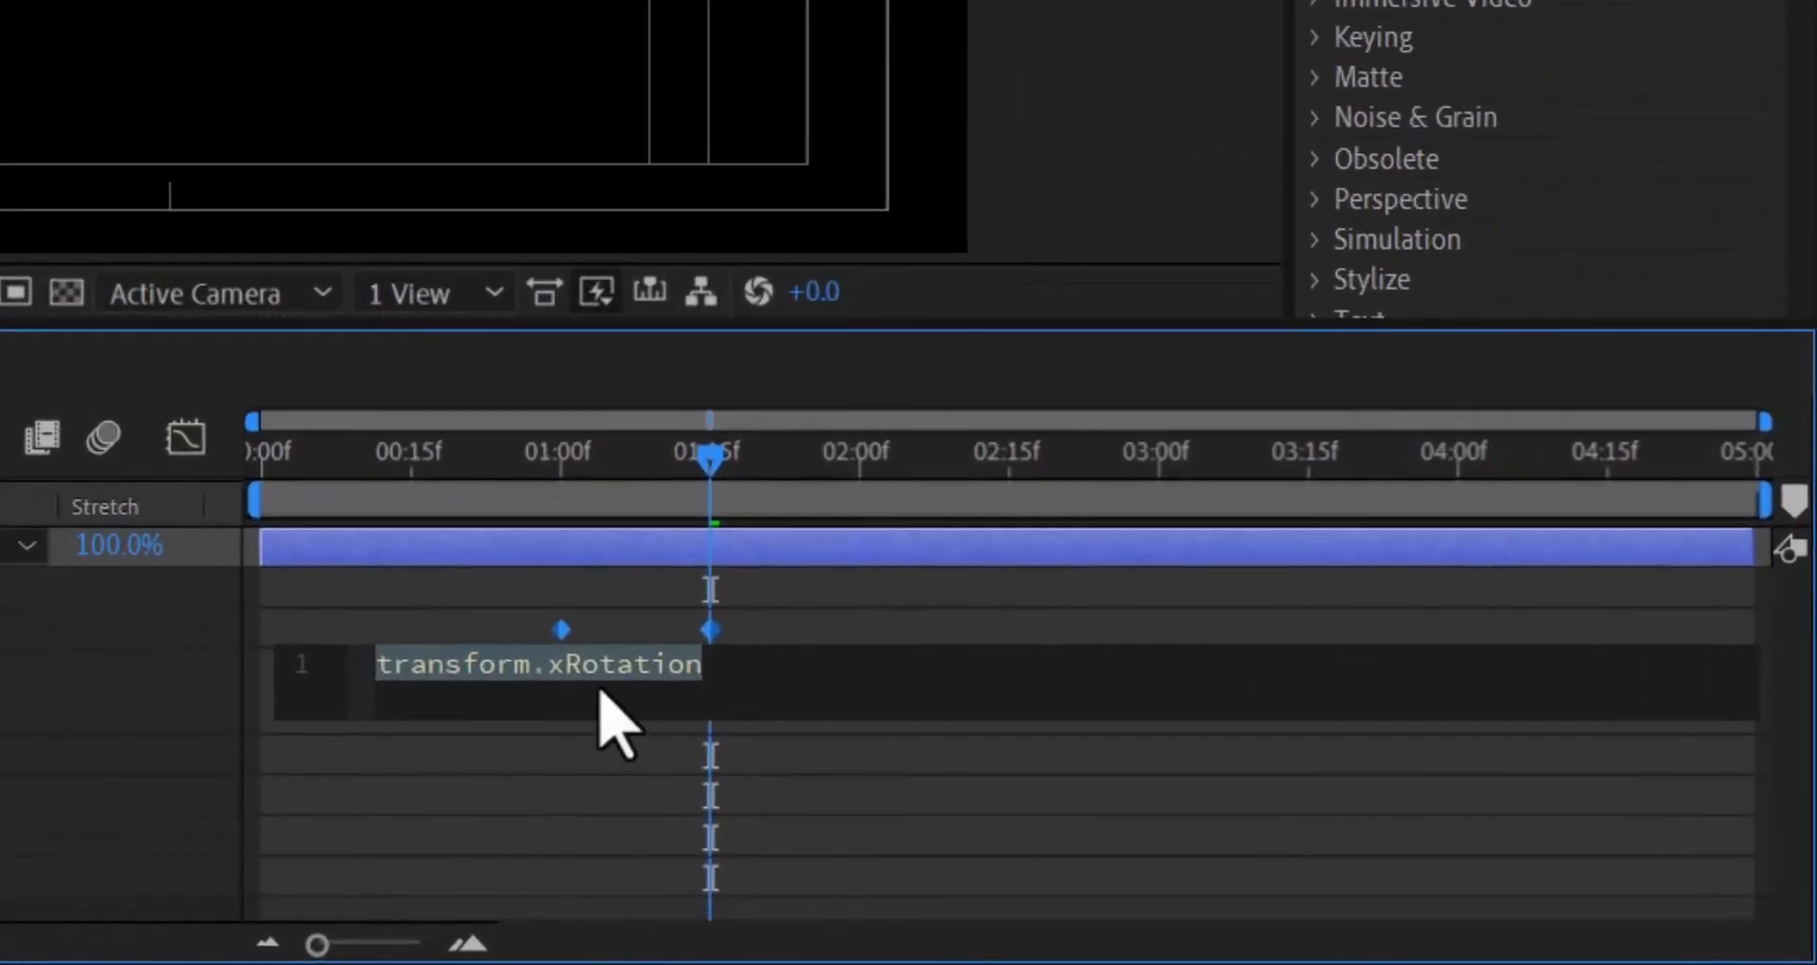
key(ctrl+v)
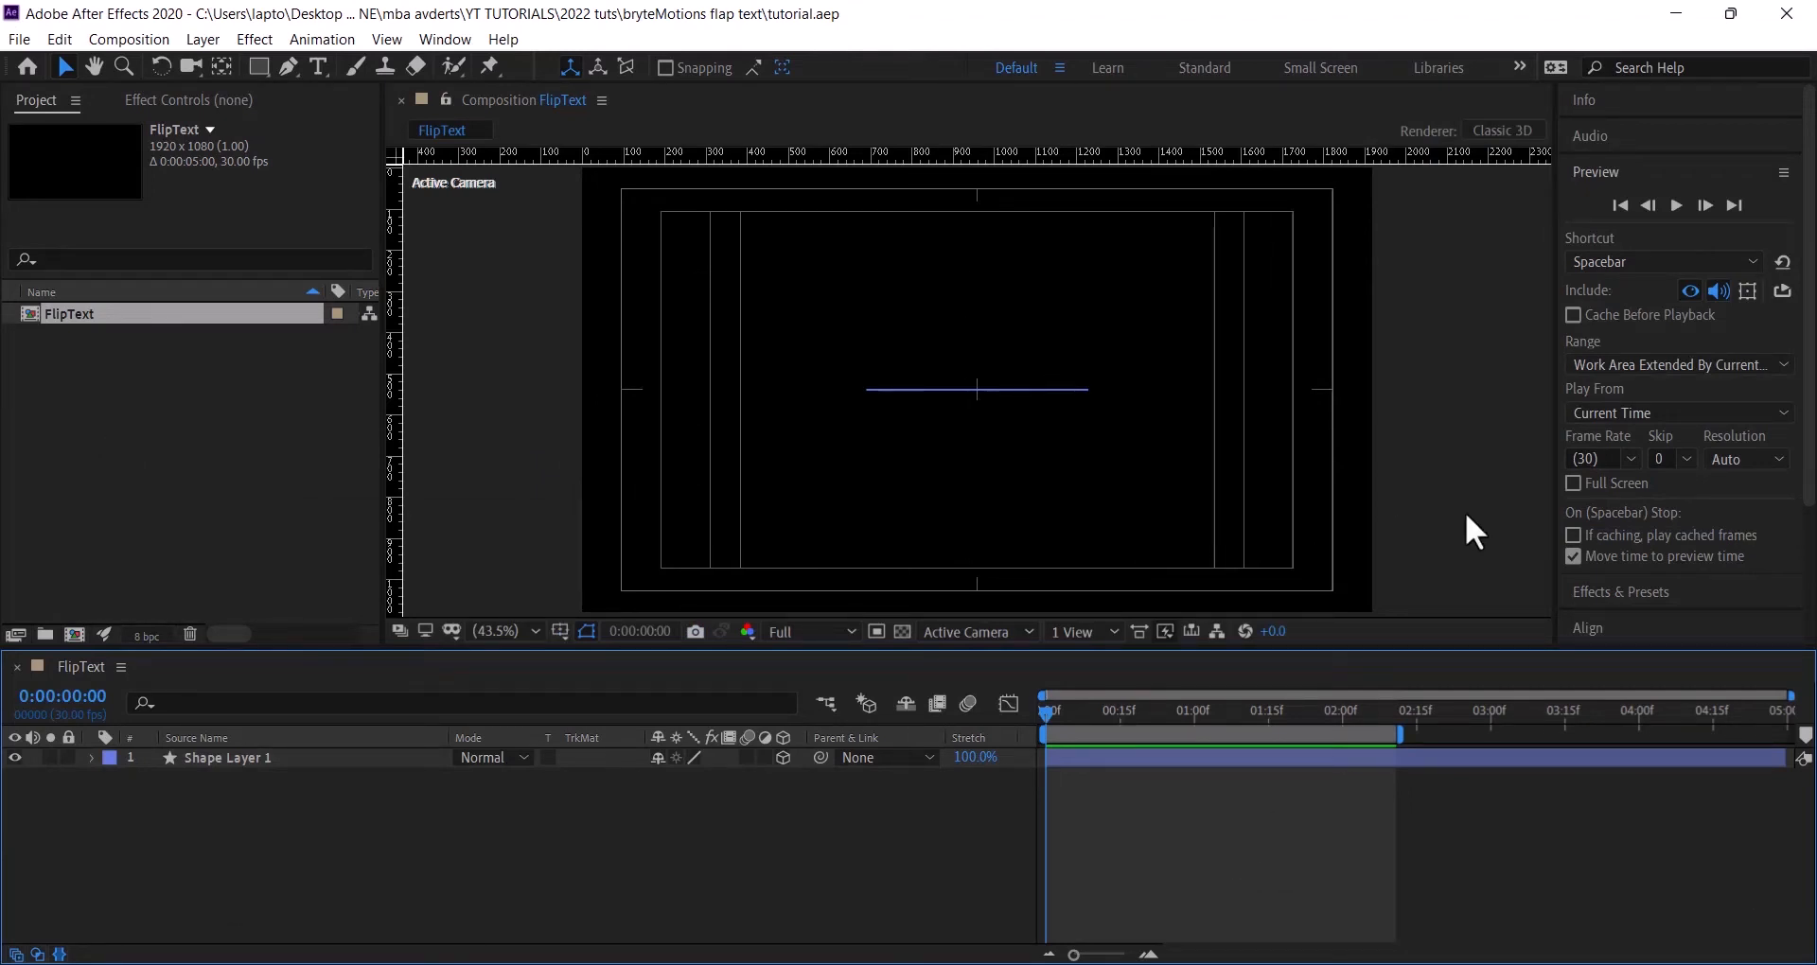
key(space)
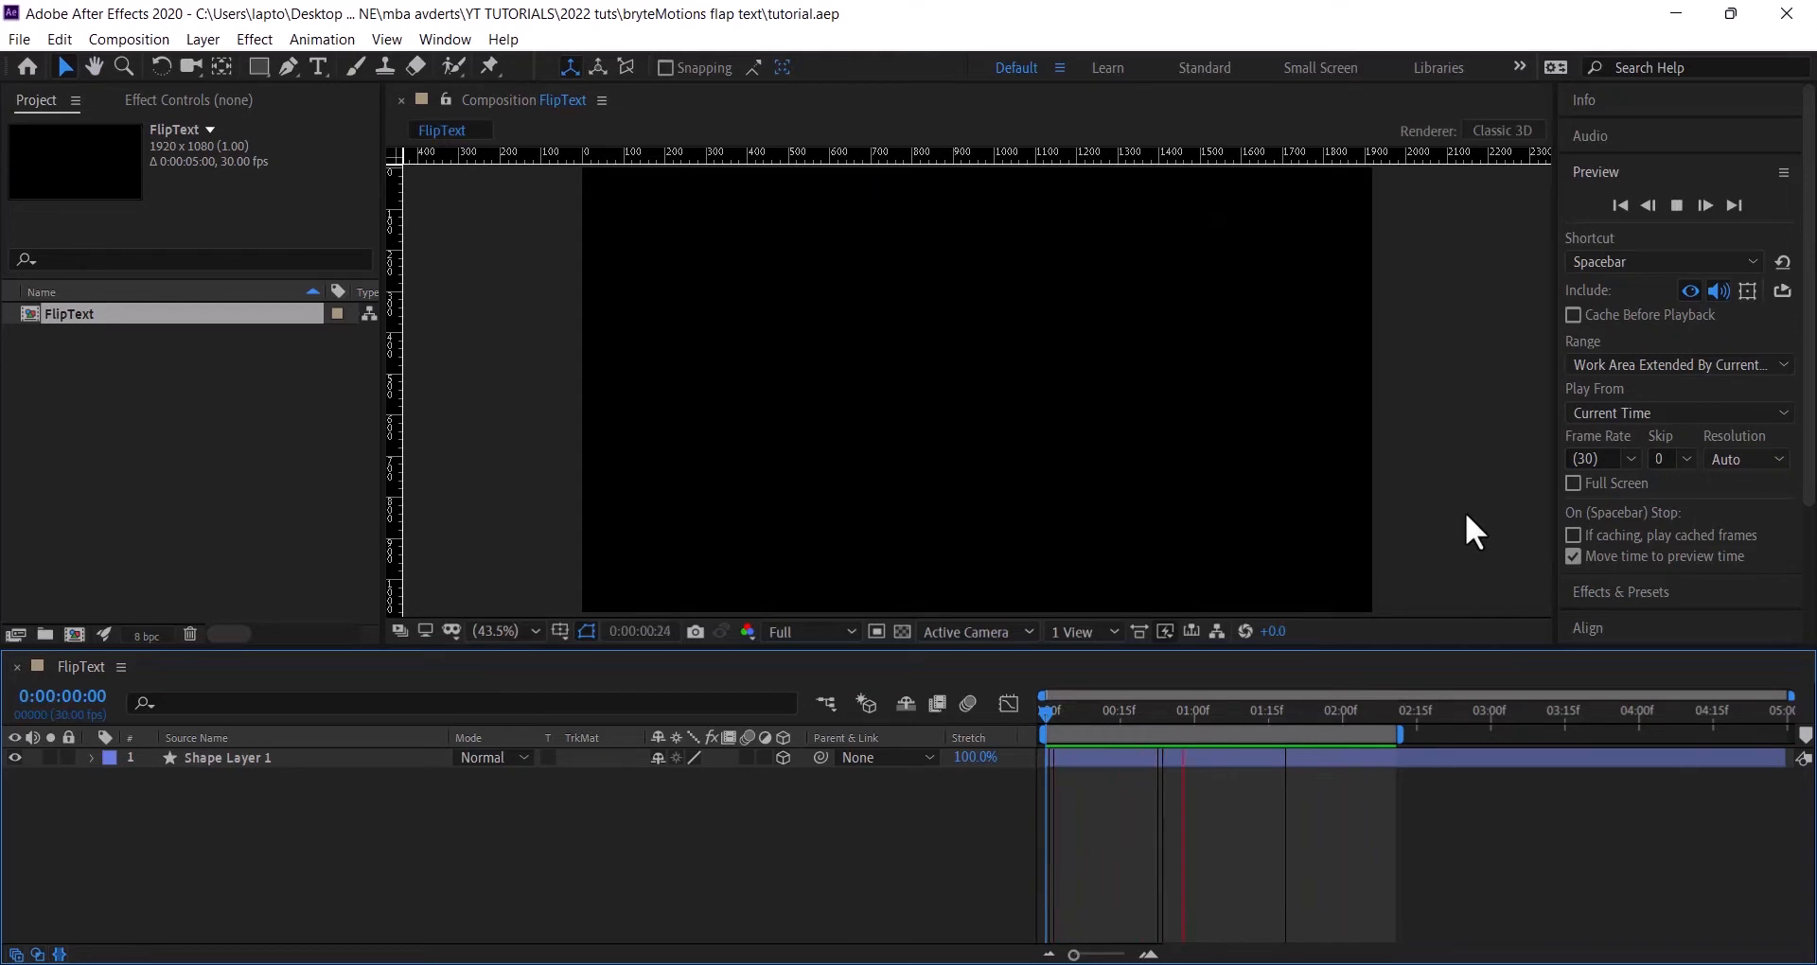
key(space)
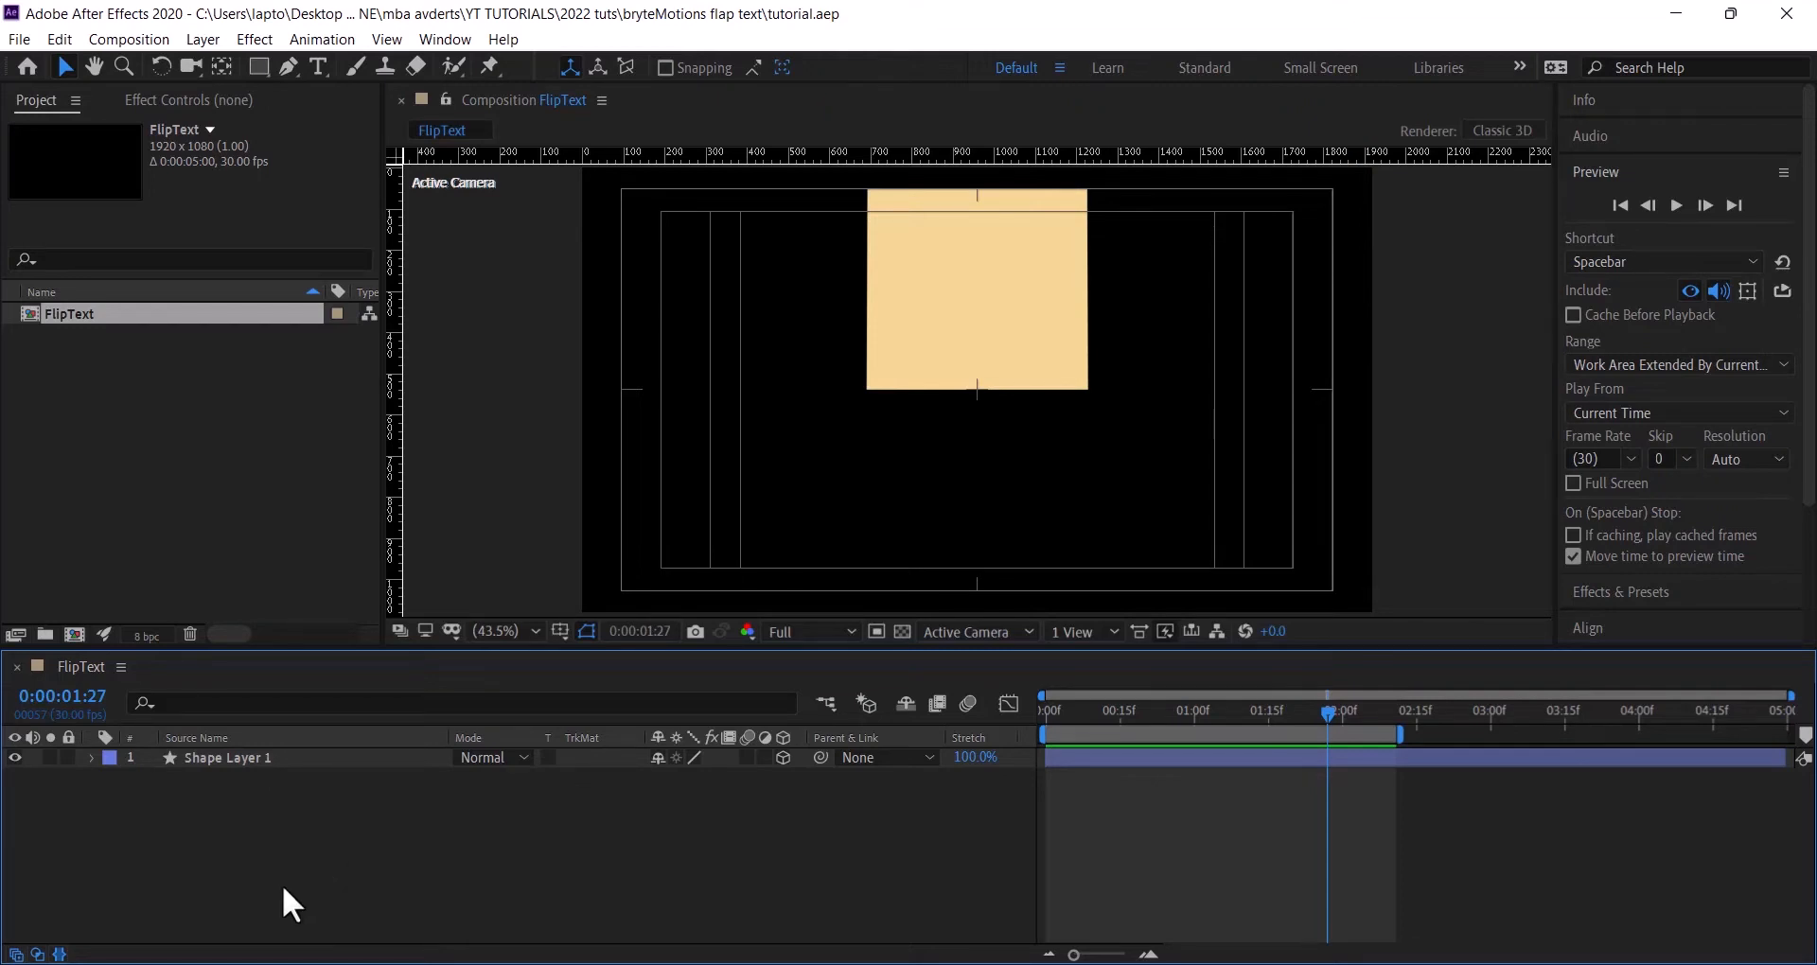
- Activate the Type tool and set its font to Montserrat Bold
click(320, 66)
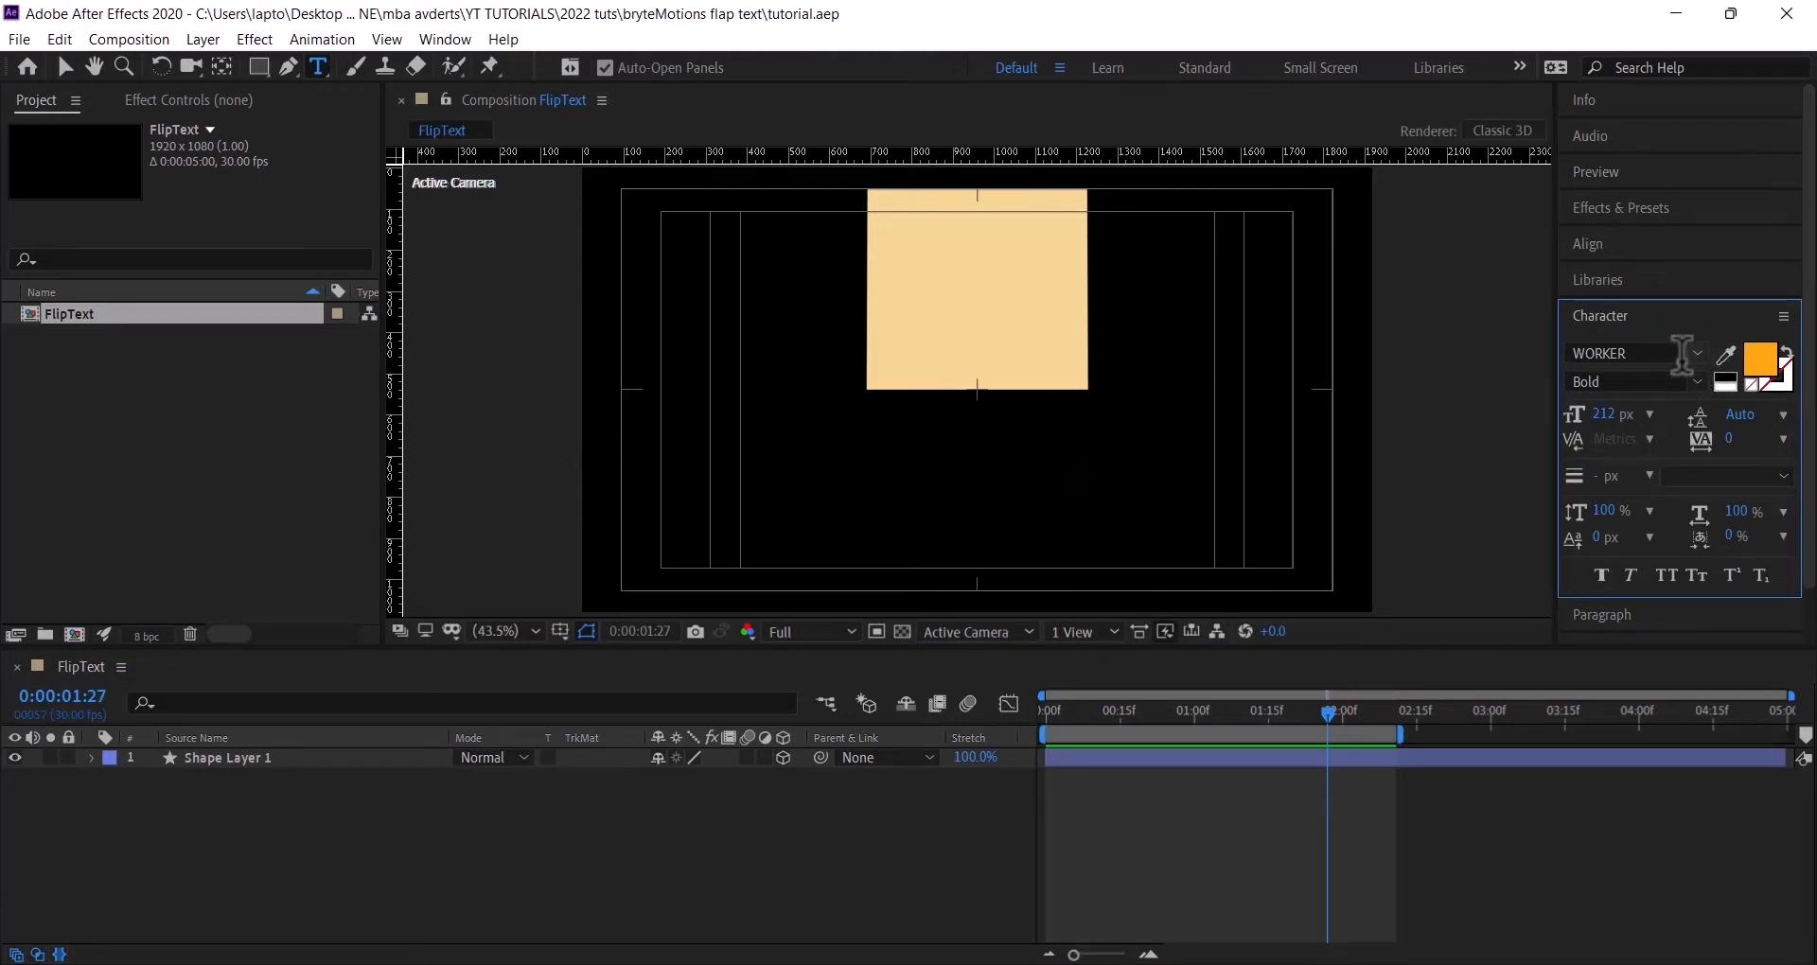
click(1693, 353)
click(1693, 353)
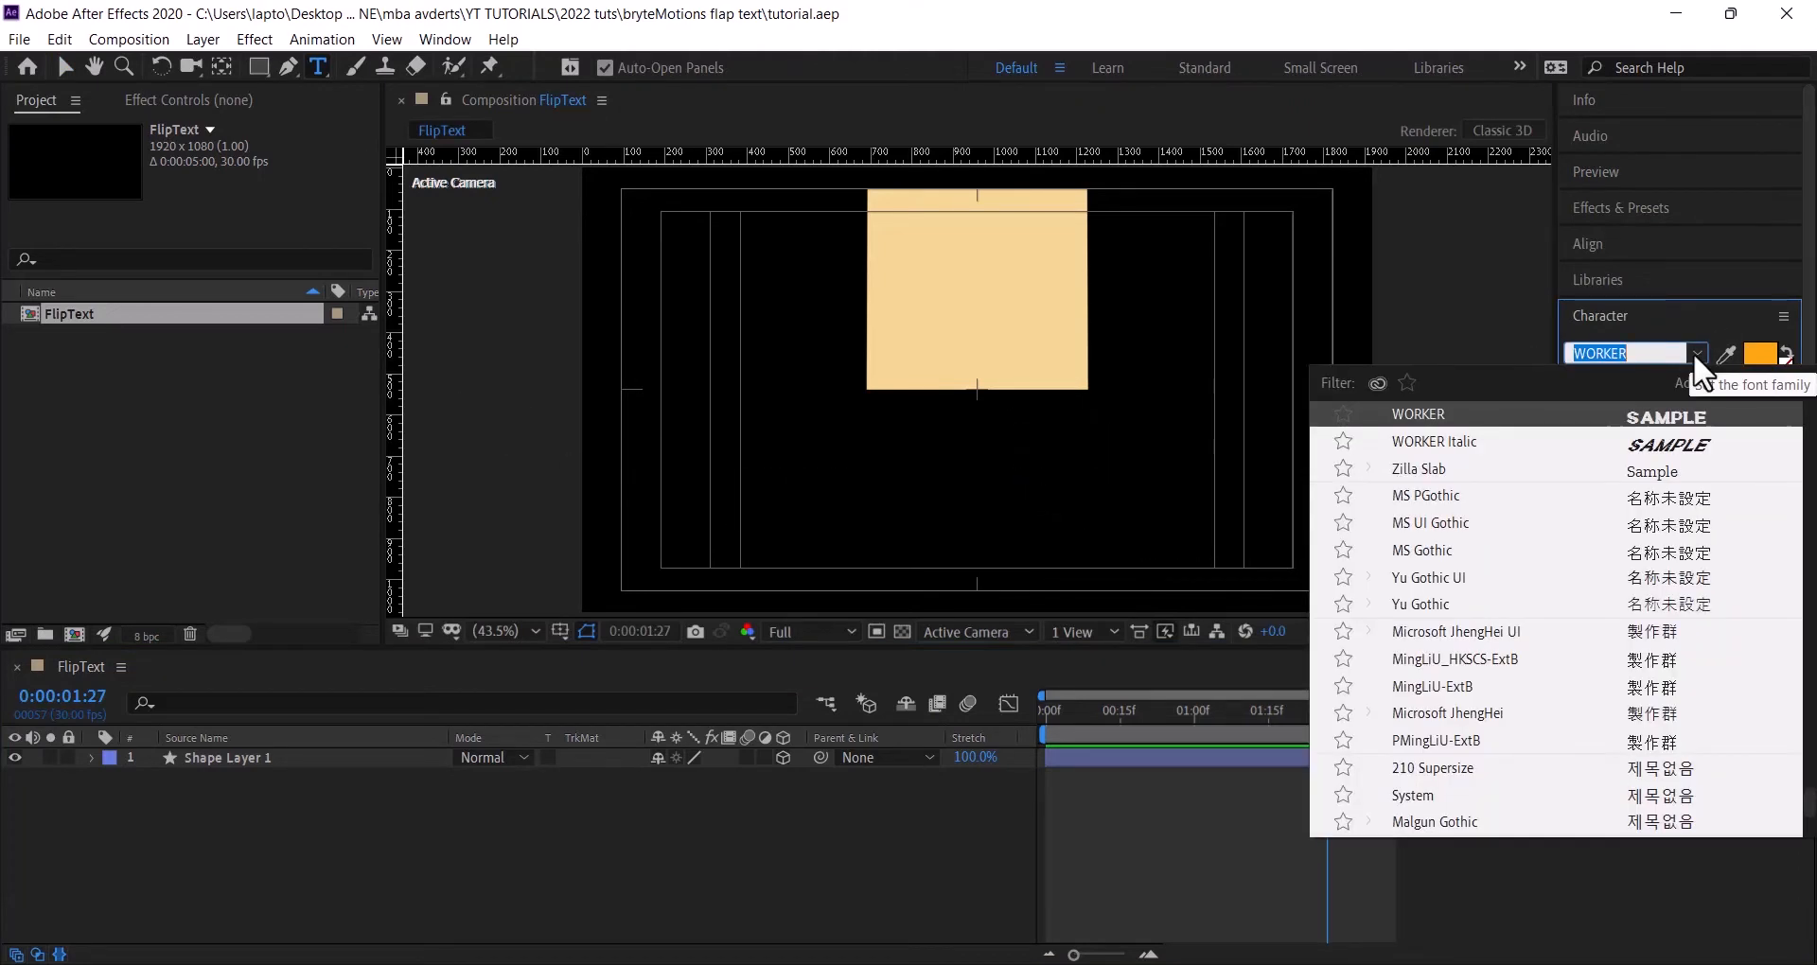
text(monts)
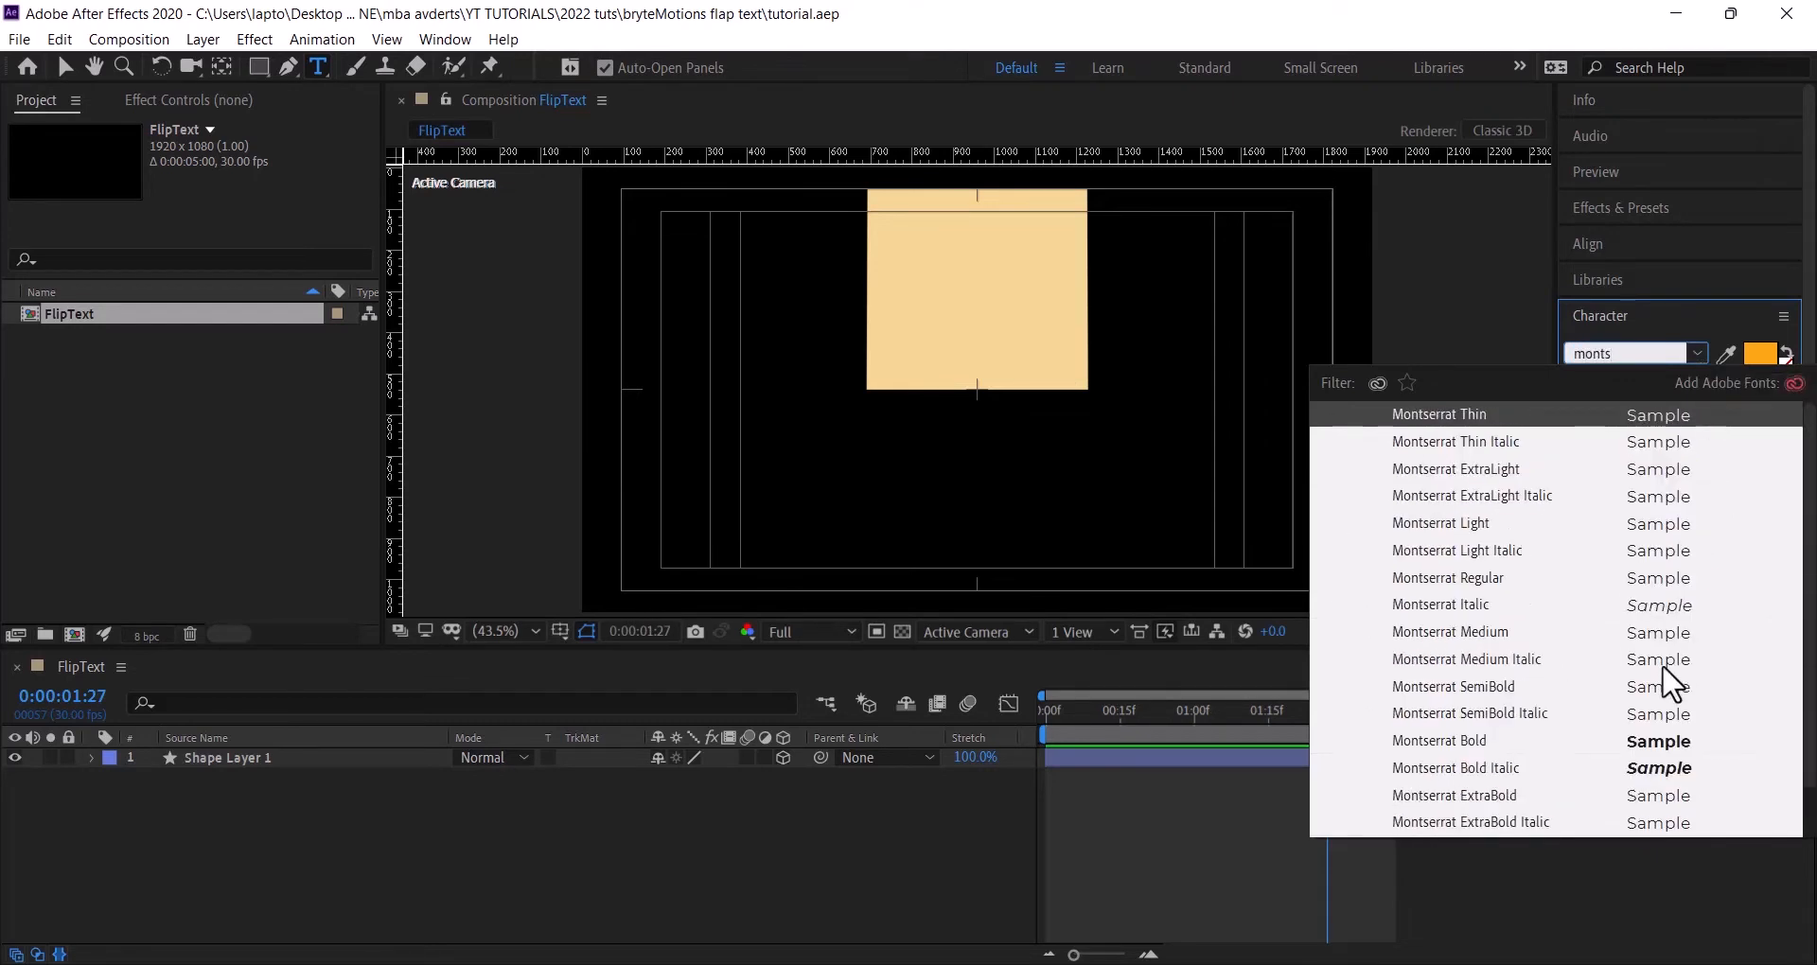
click(1469, 757)
- Set the text fill colour to black (000000) and add a text layer reading S over the rectangle
click(1762, 358)
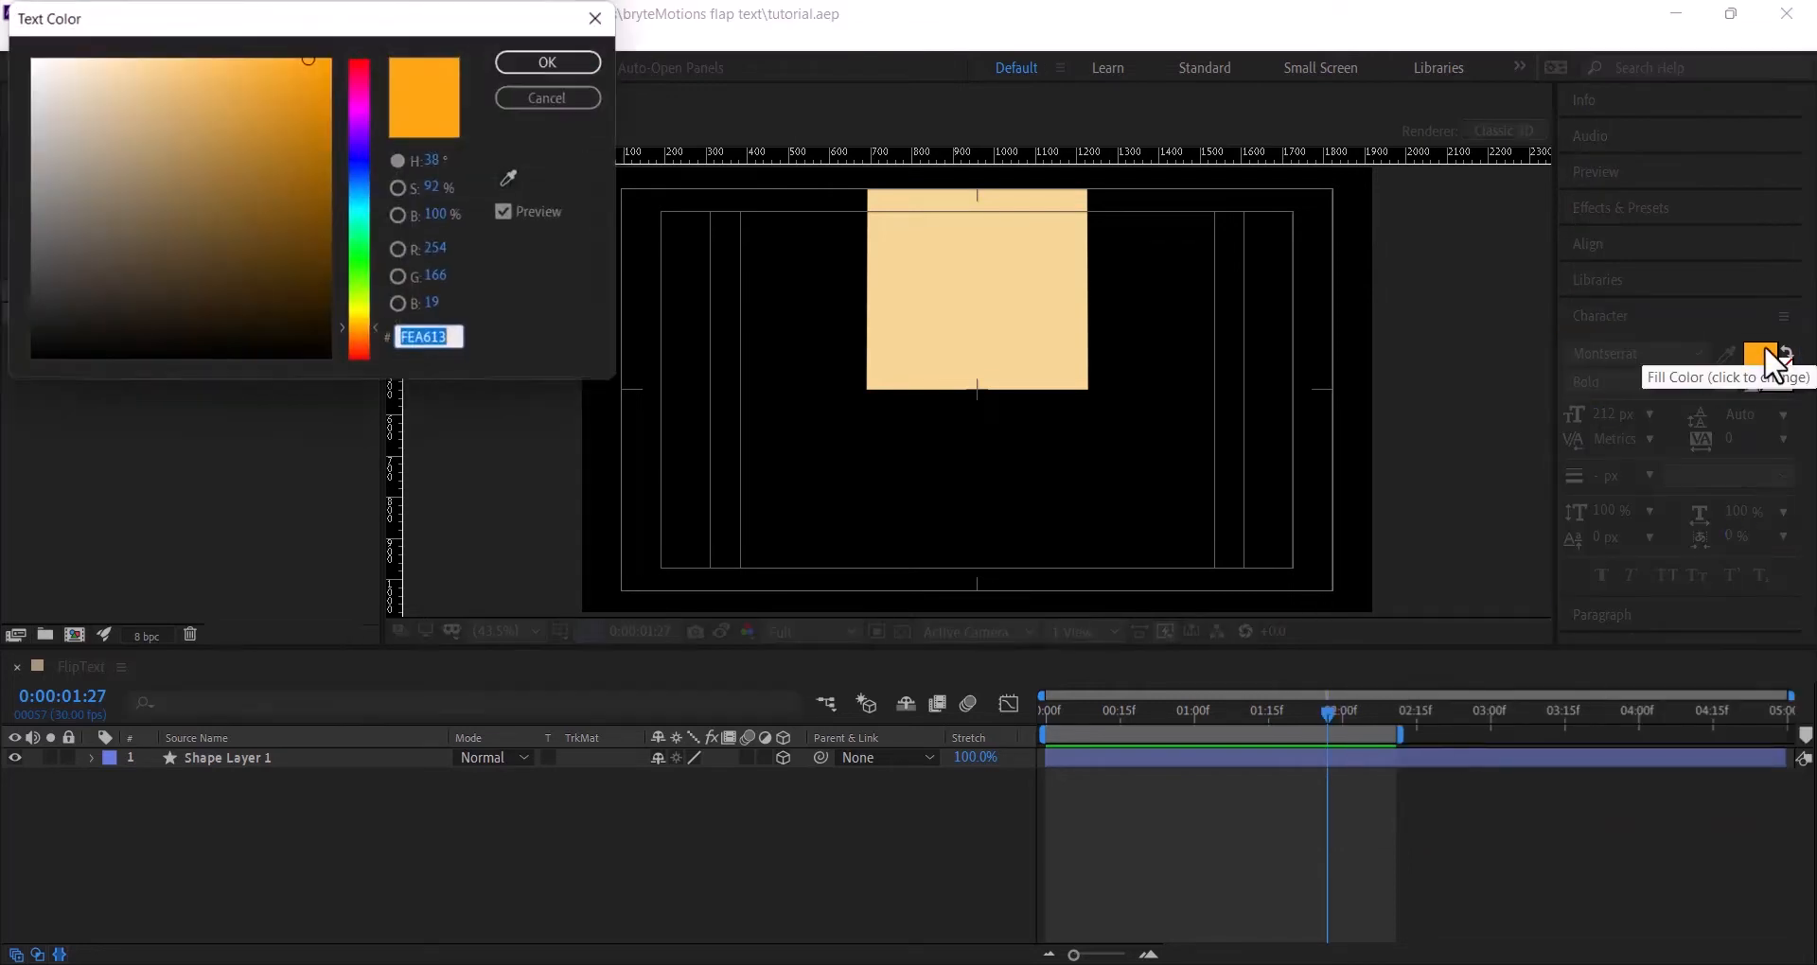
click(246, 354)
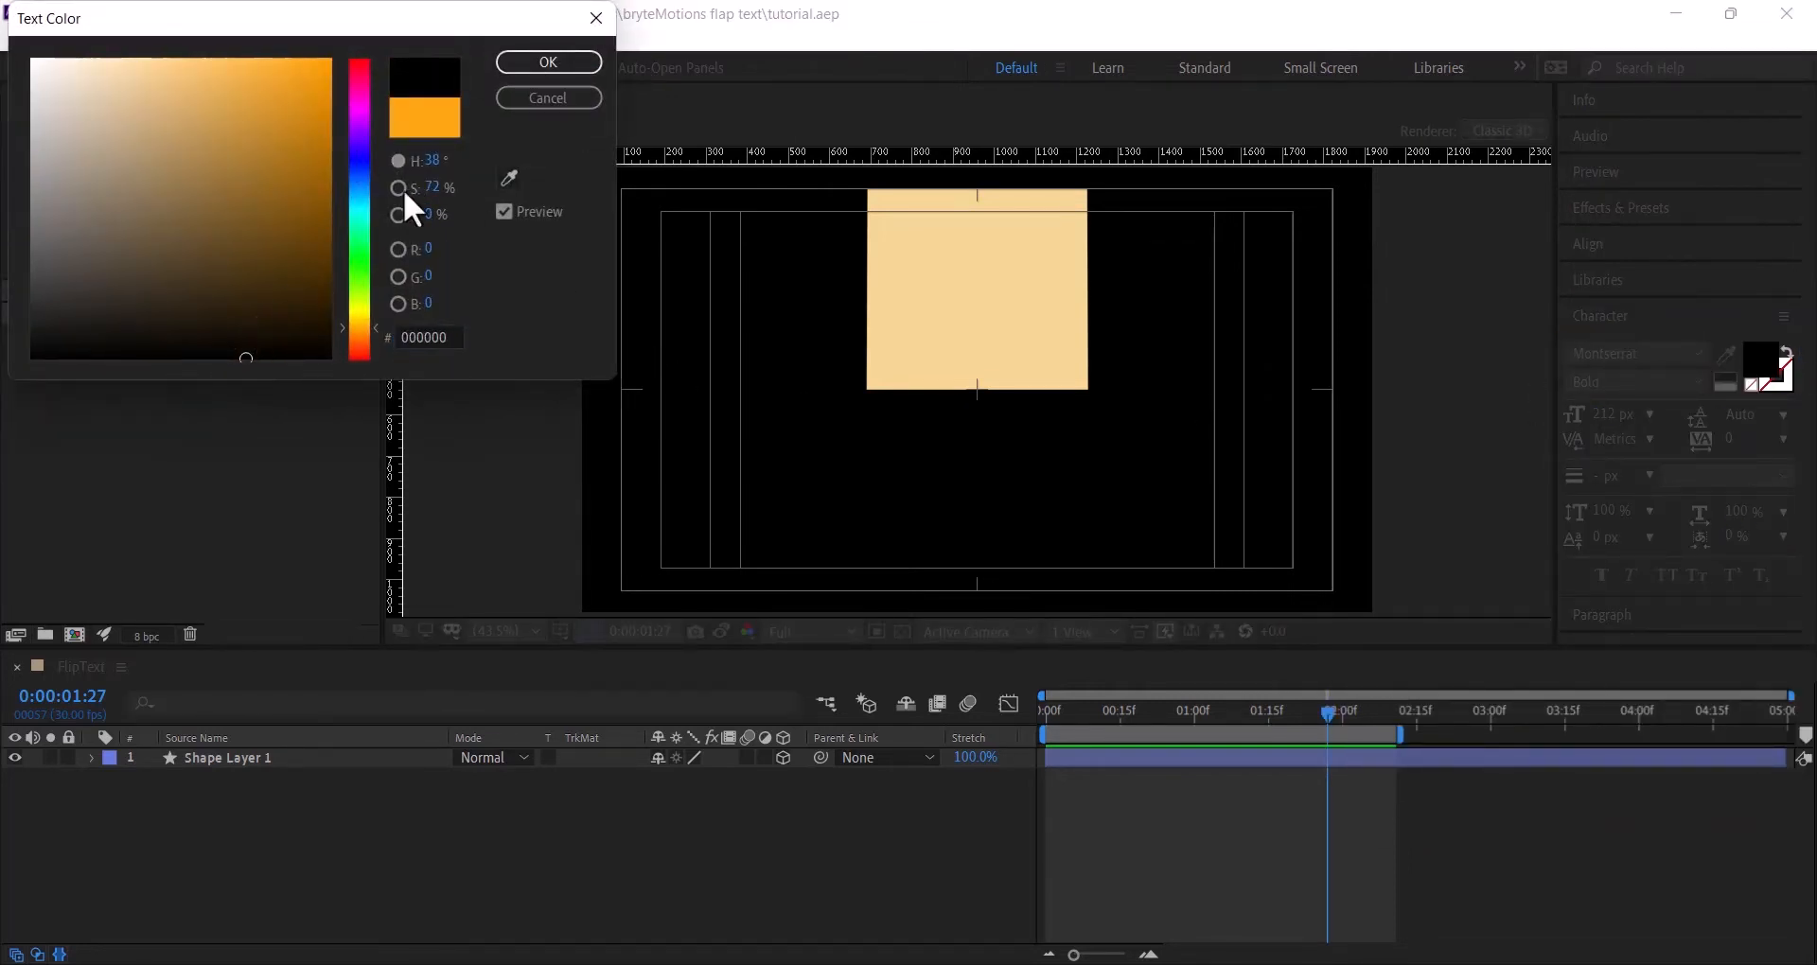
key(Return)
text(S)
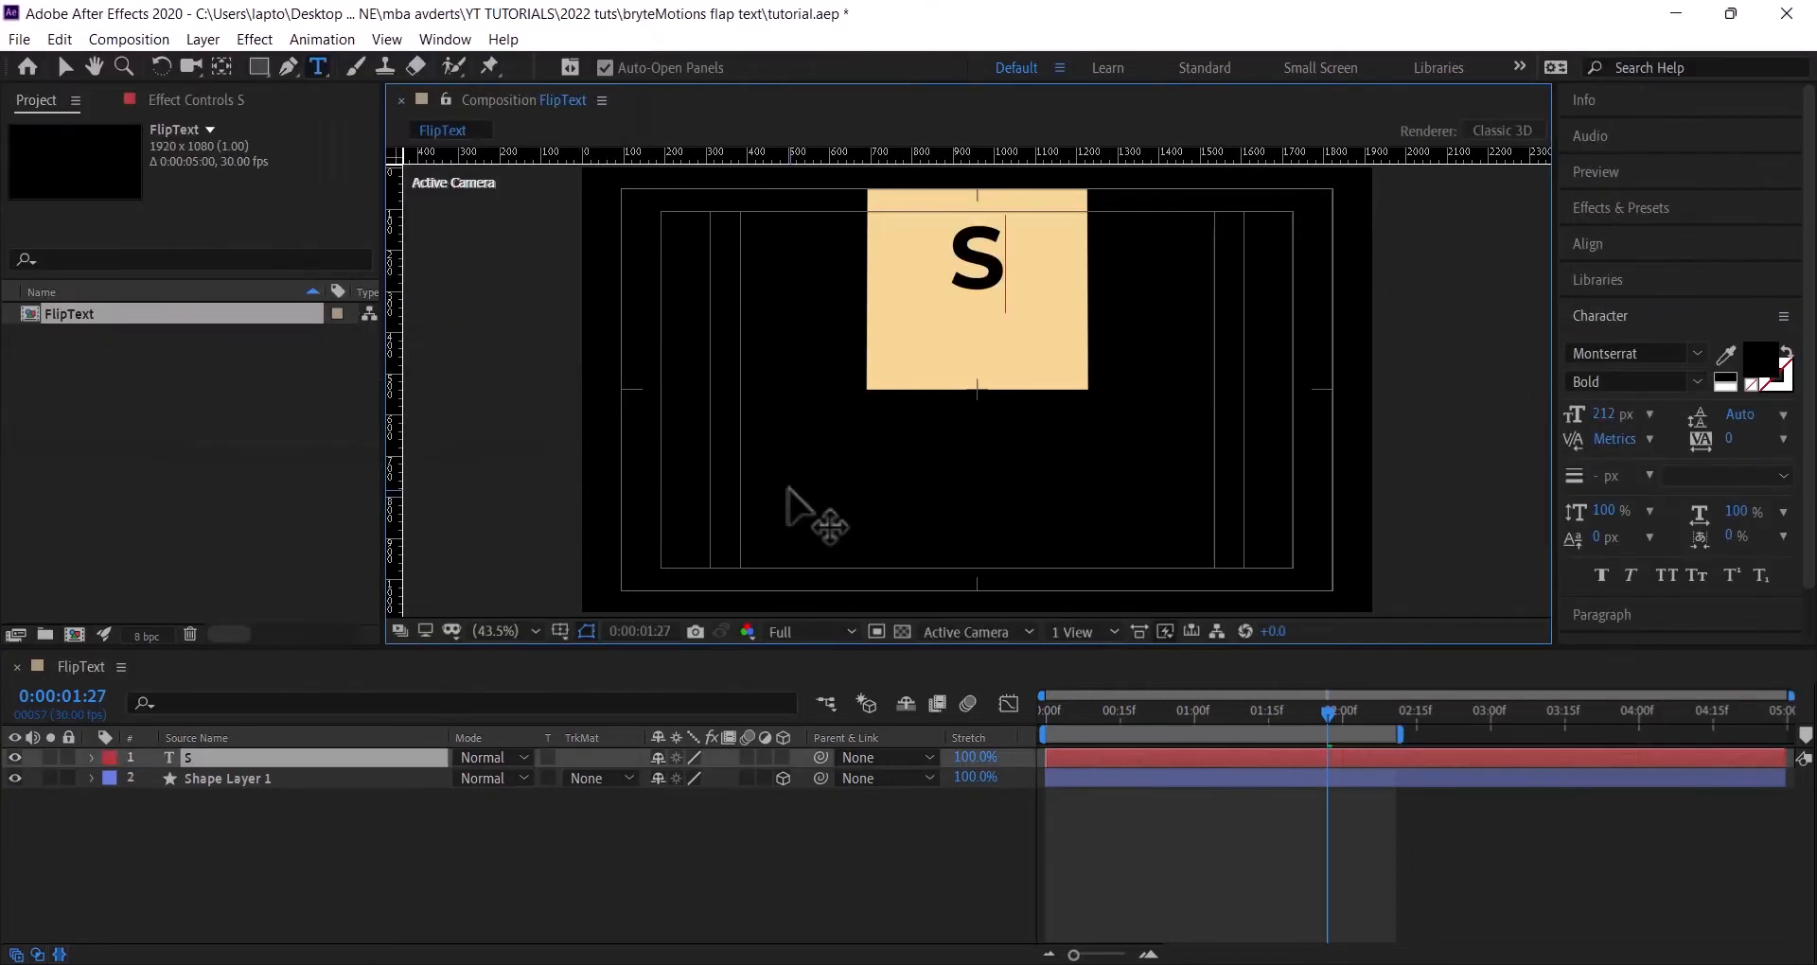
click(55, 71)
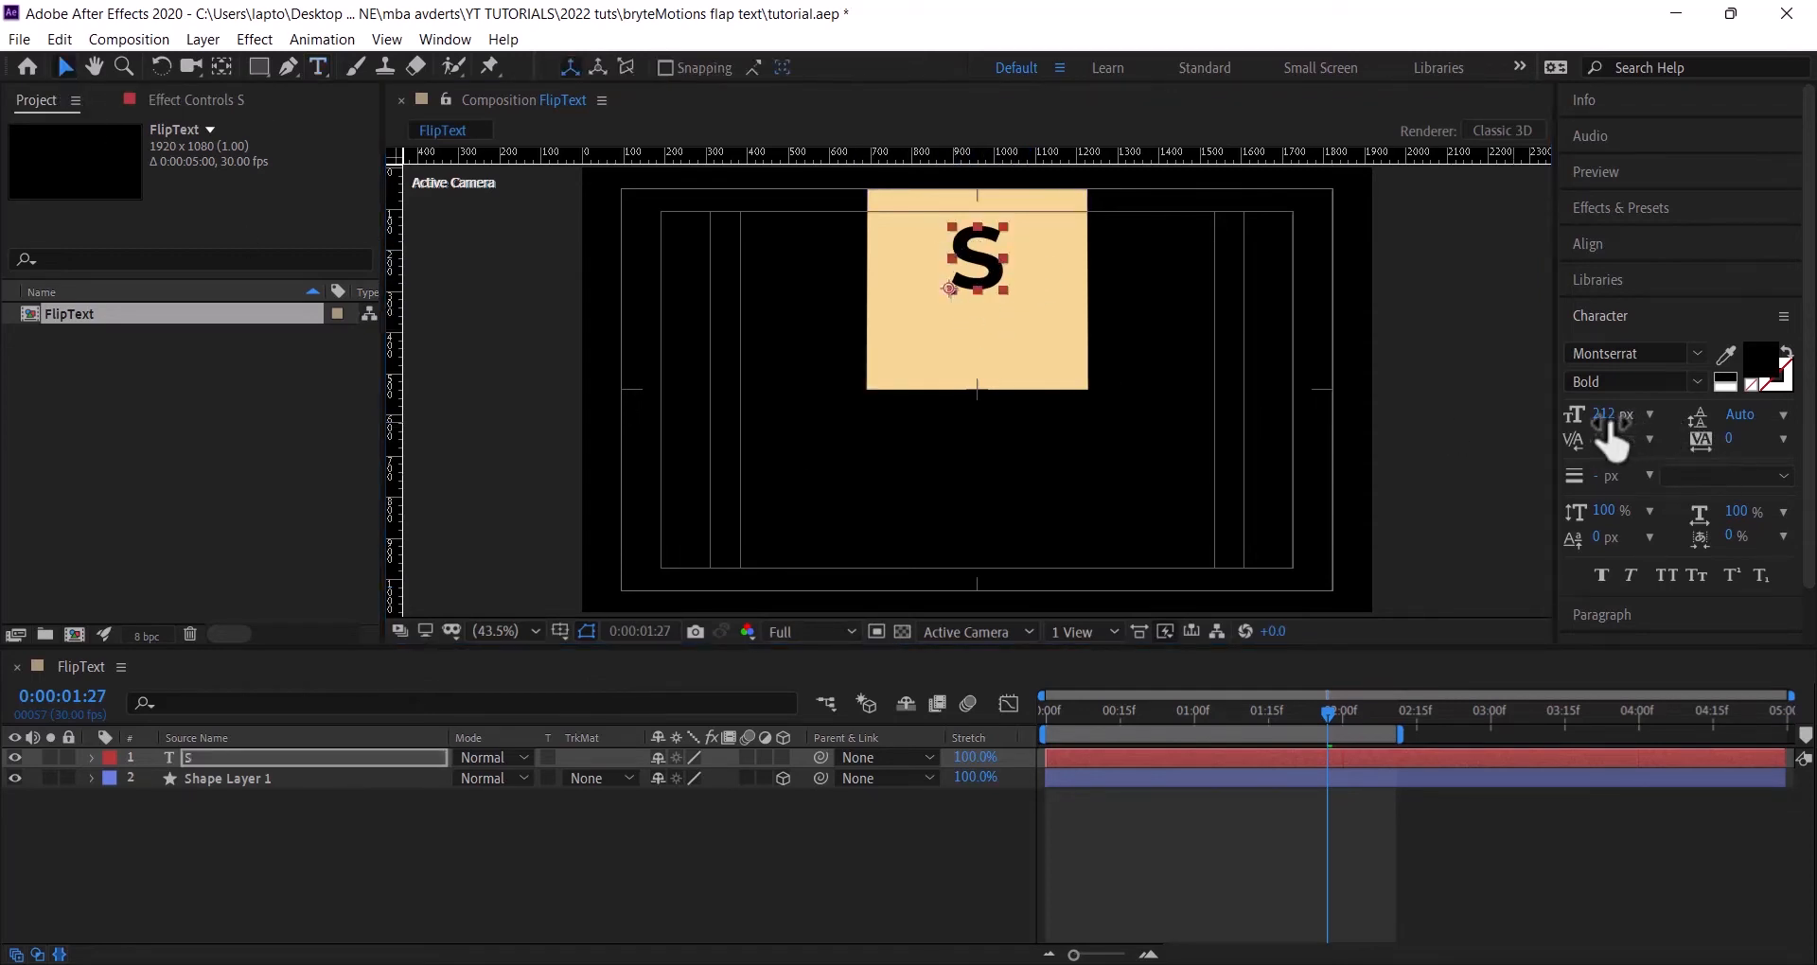
- Set the letter S to a font size of 500 px and centre it on the rectangle
drag(1608, 416, 1739, 433)
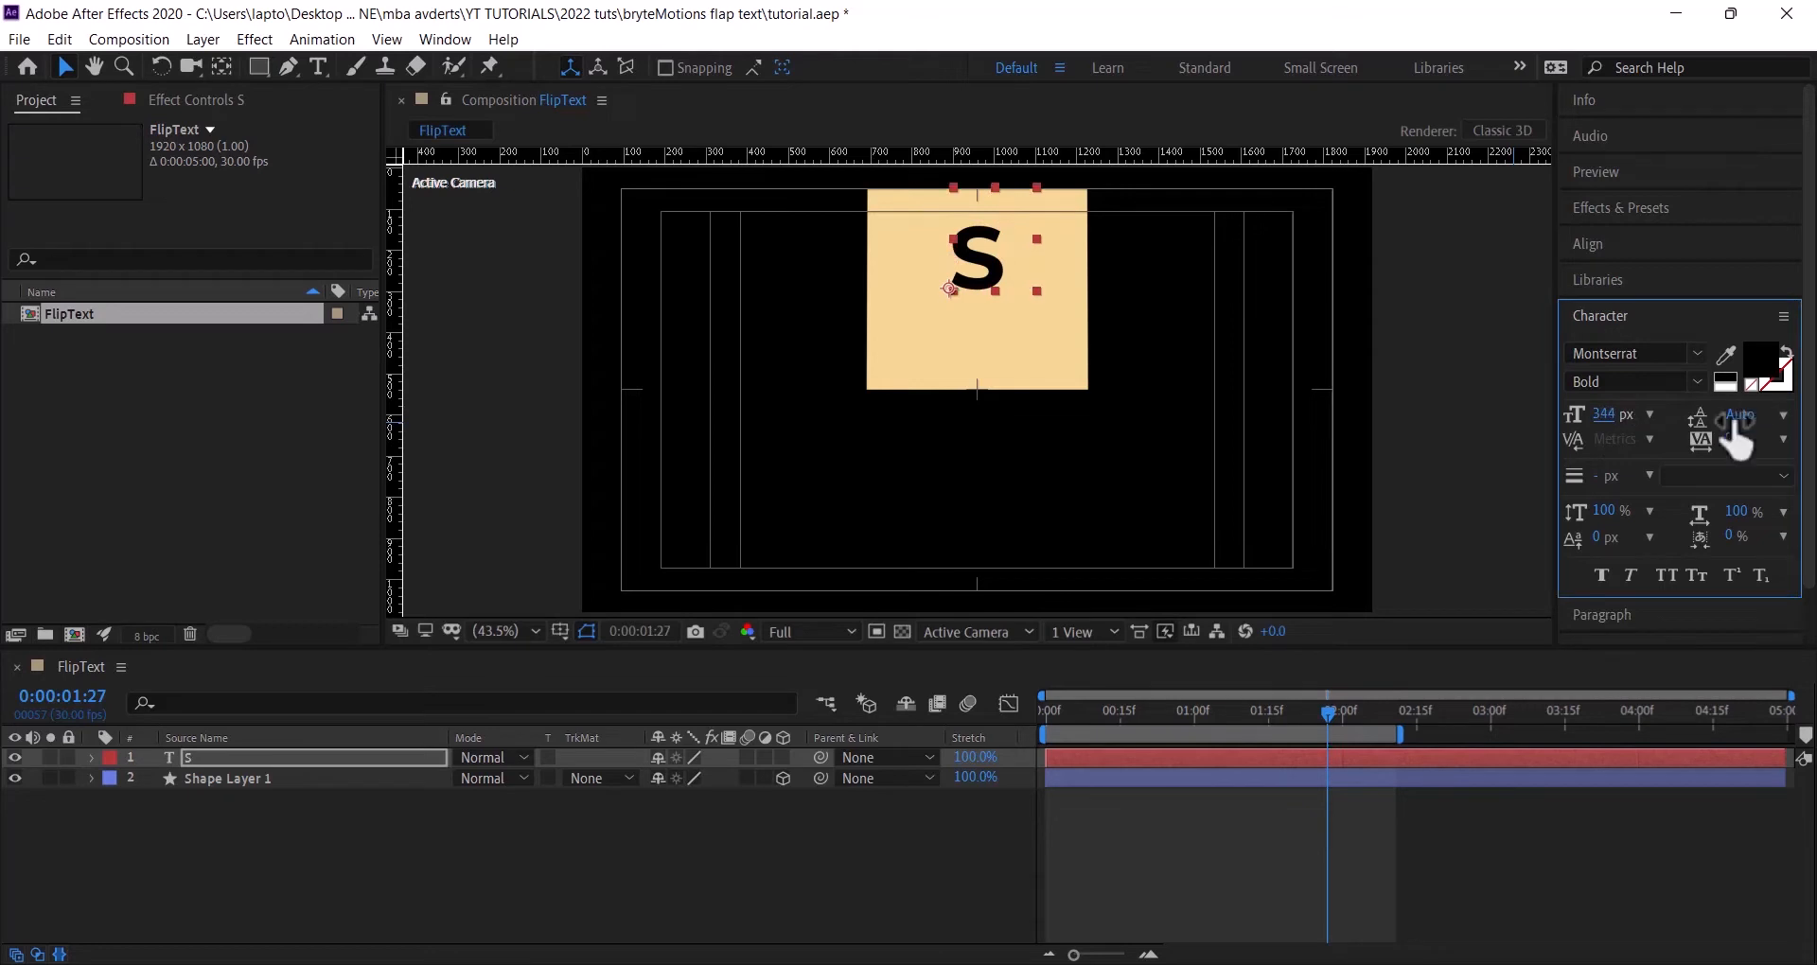
key(Caps_Lock)
key(Caps_Lock)
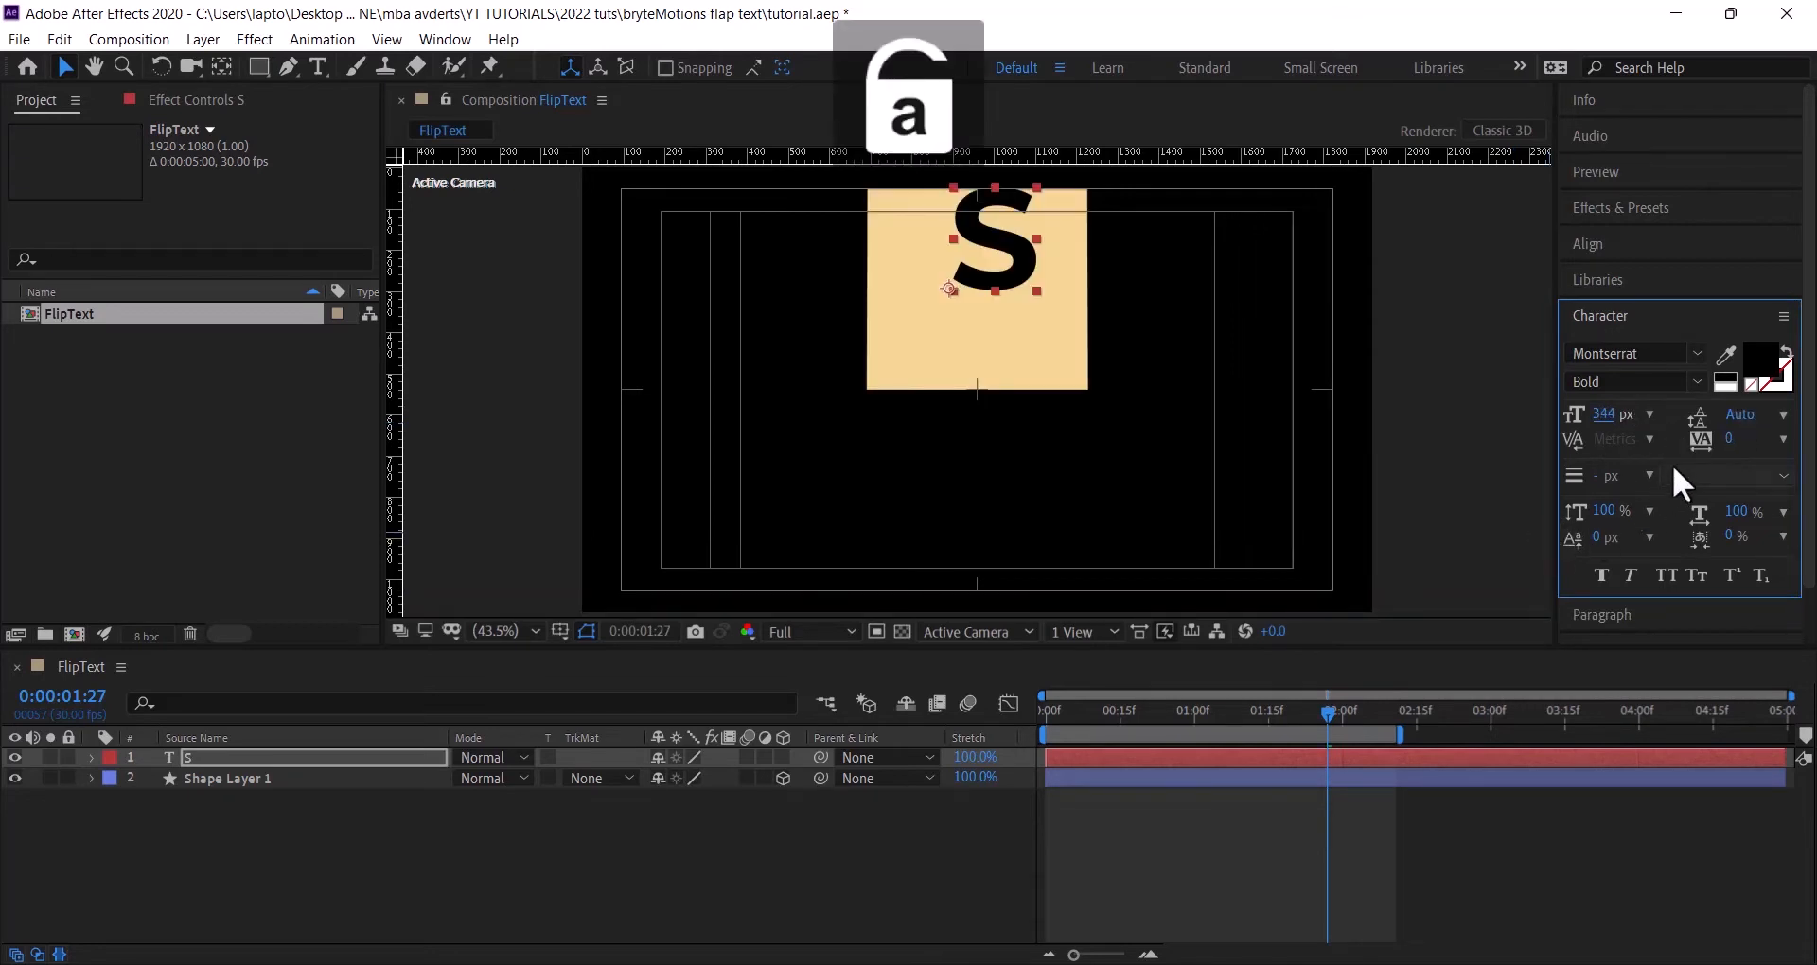
drag(1607, 424, 1703, 422)
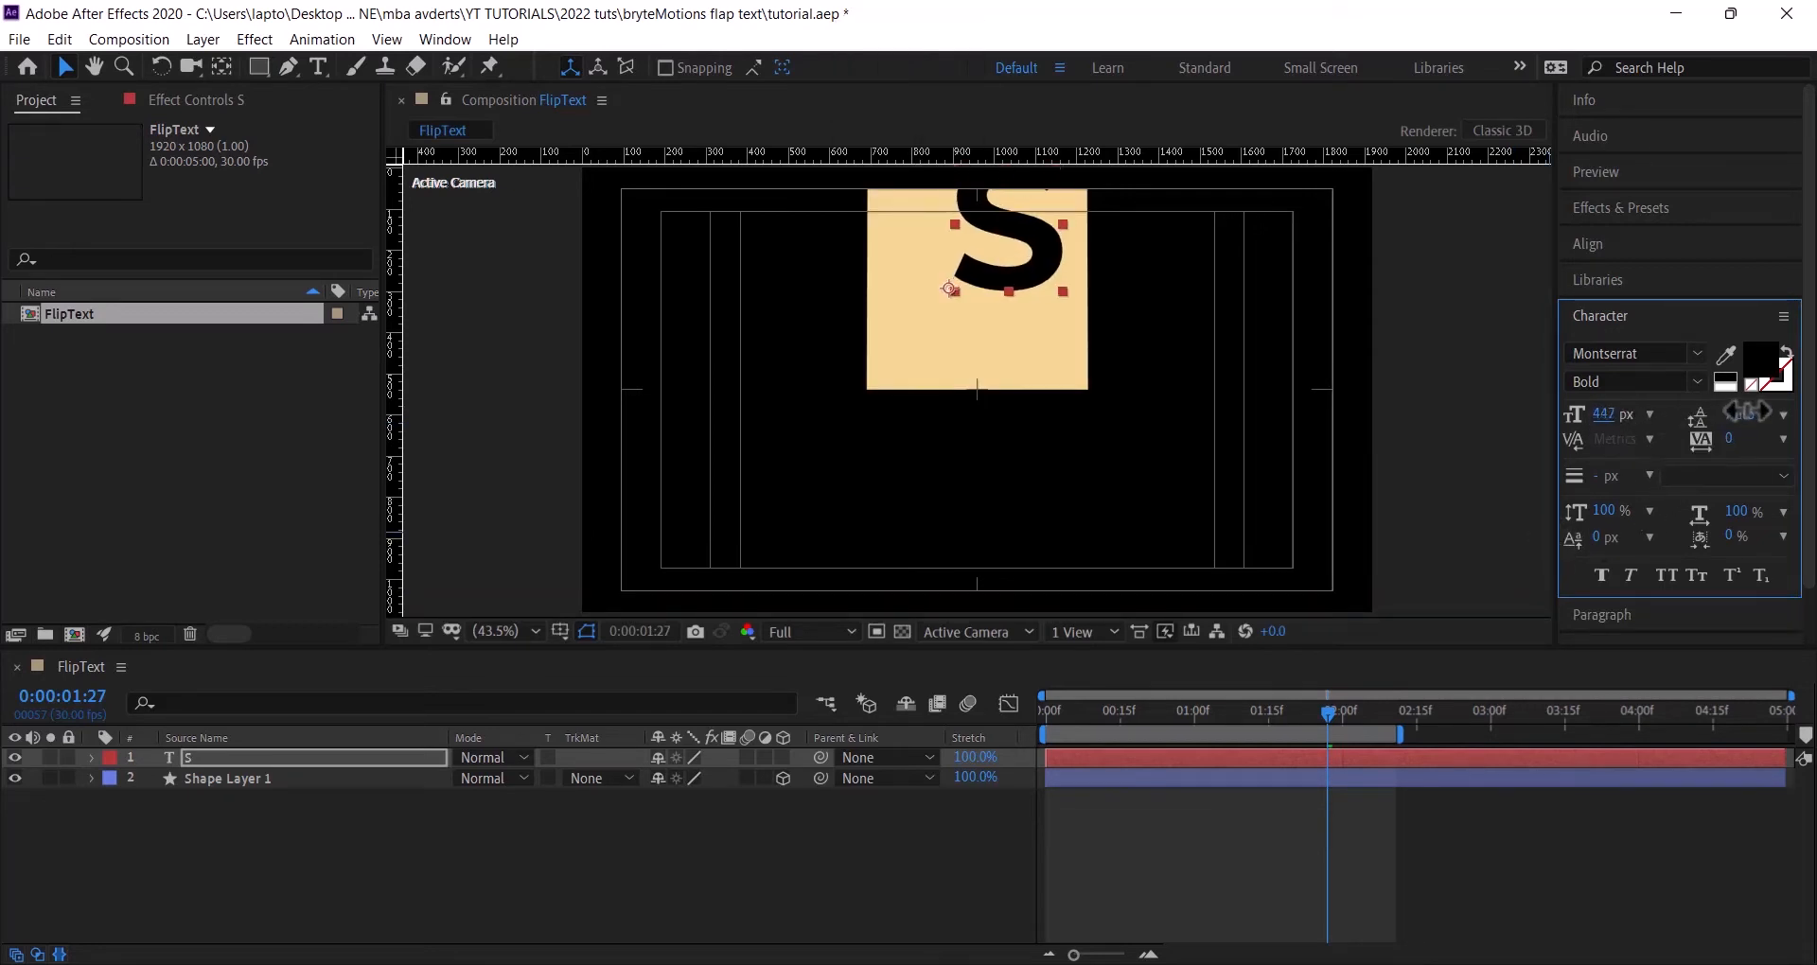
drag(1050, 254, 1017, 309)
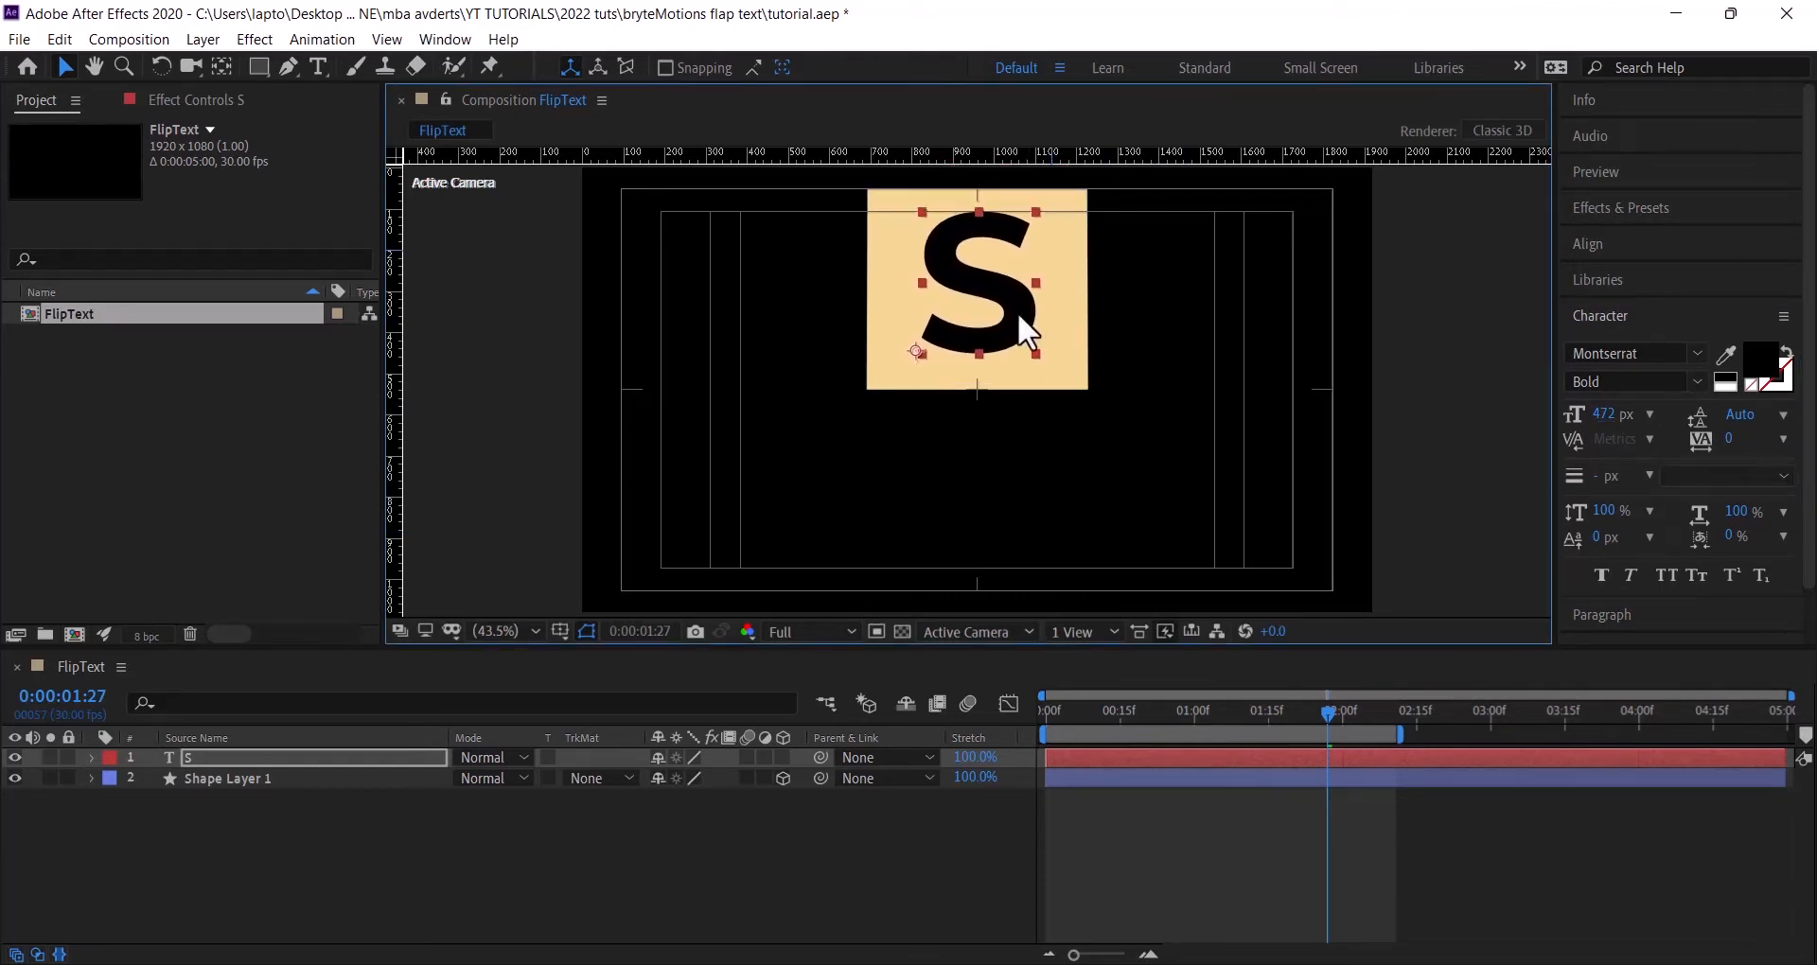
click(1608, 415)
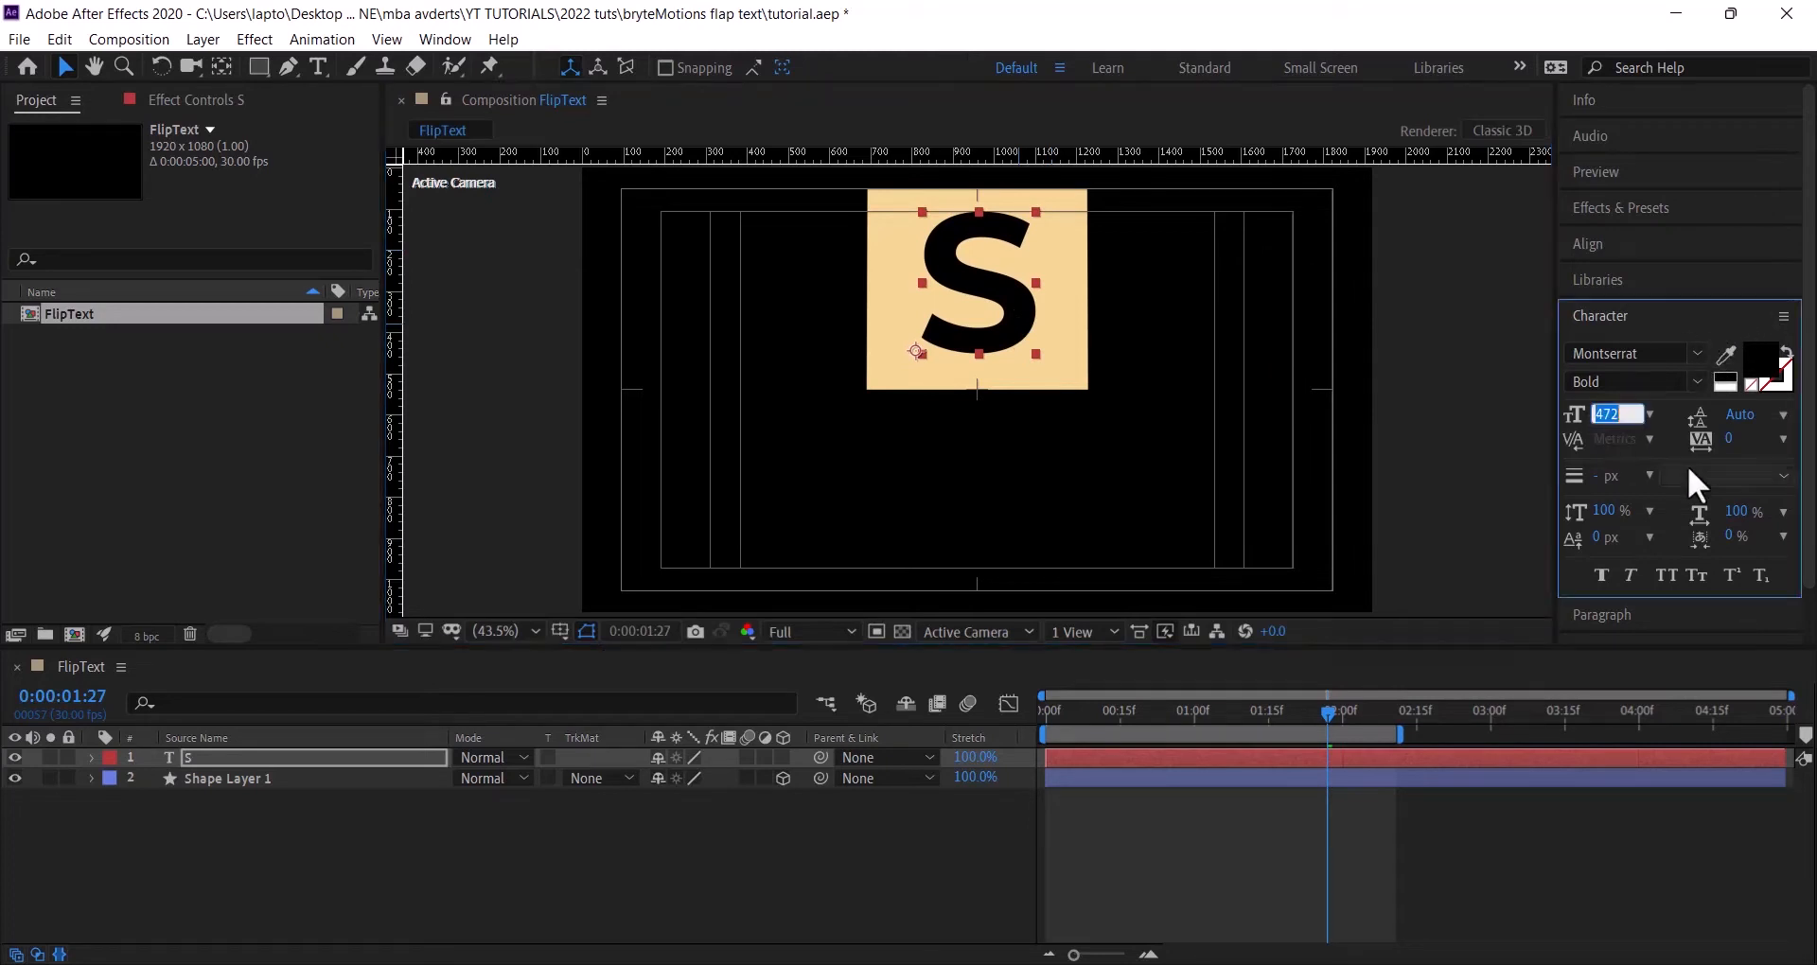
text(500)
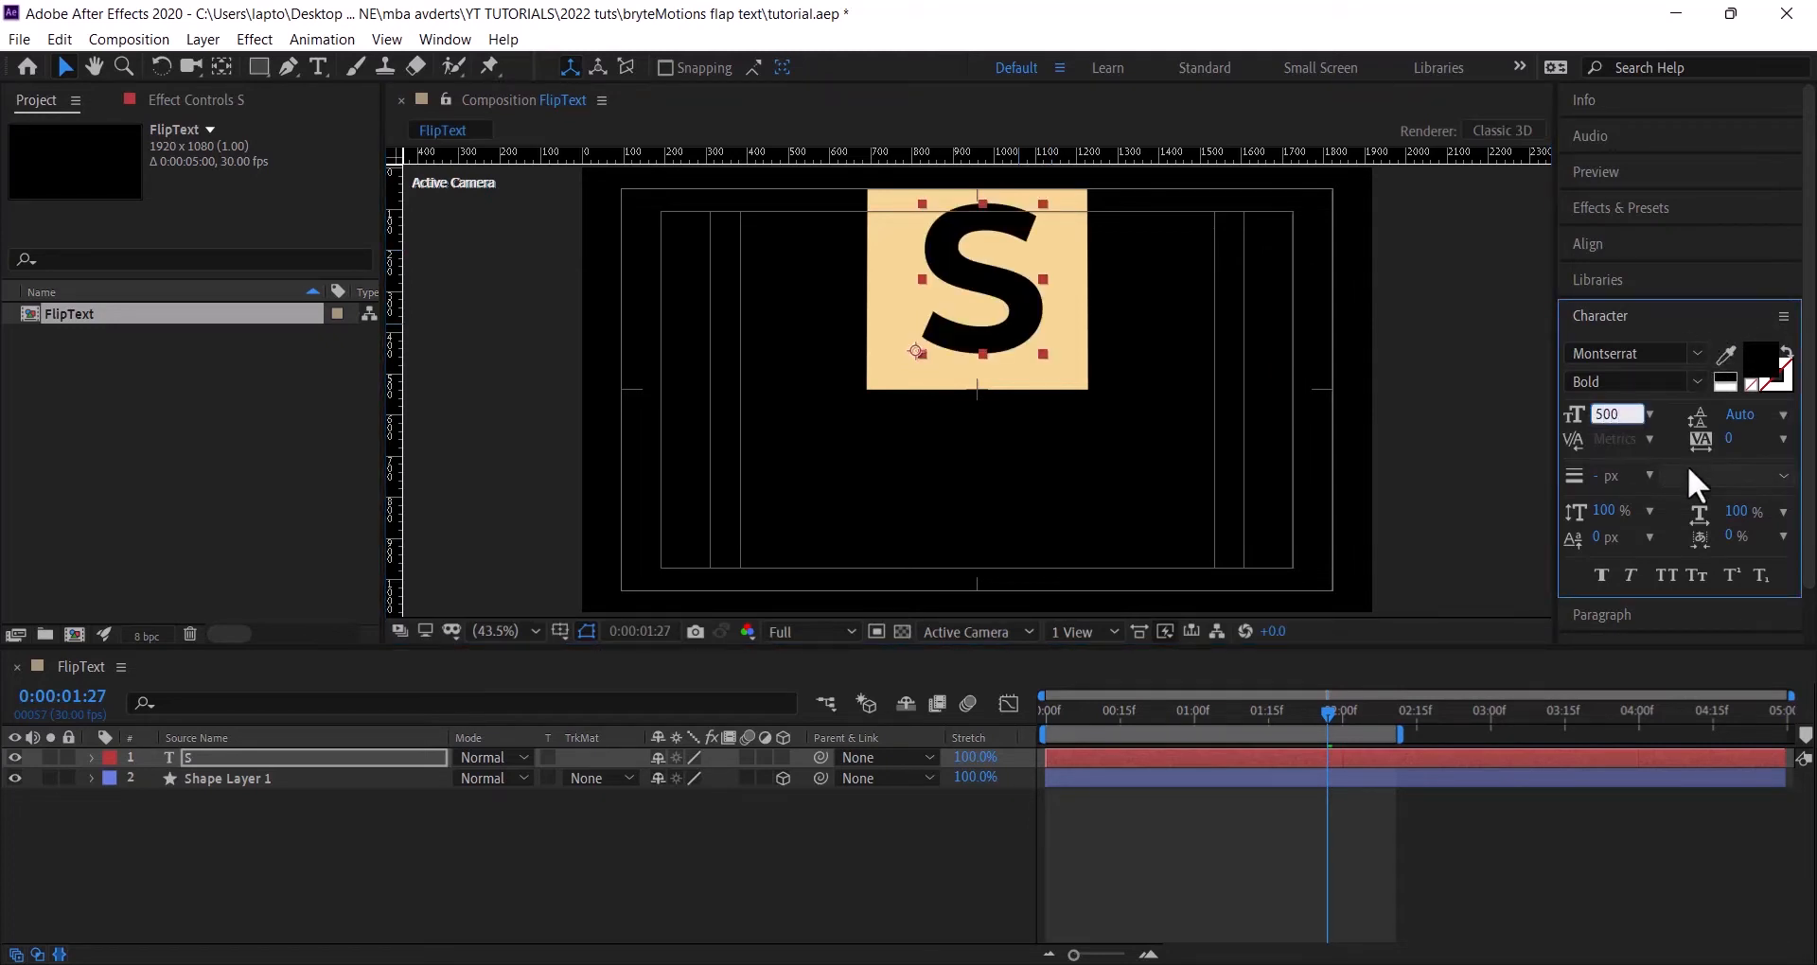
click(1496, 446)
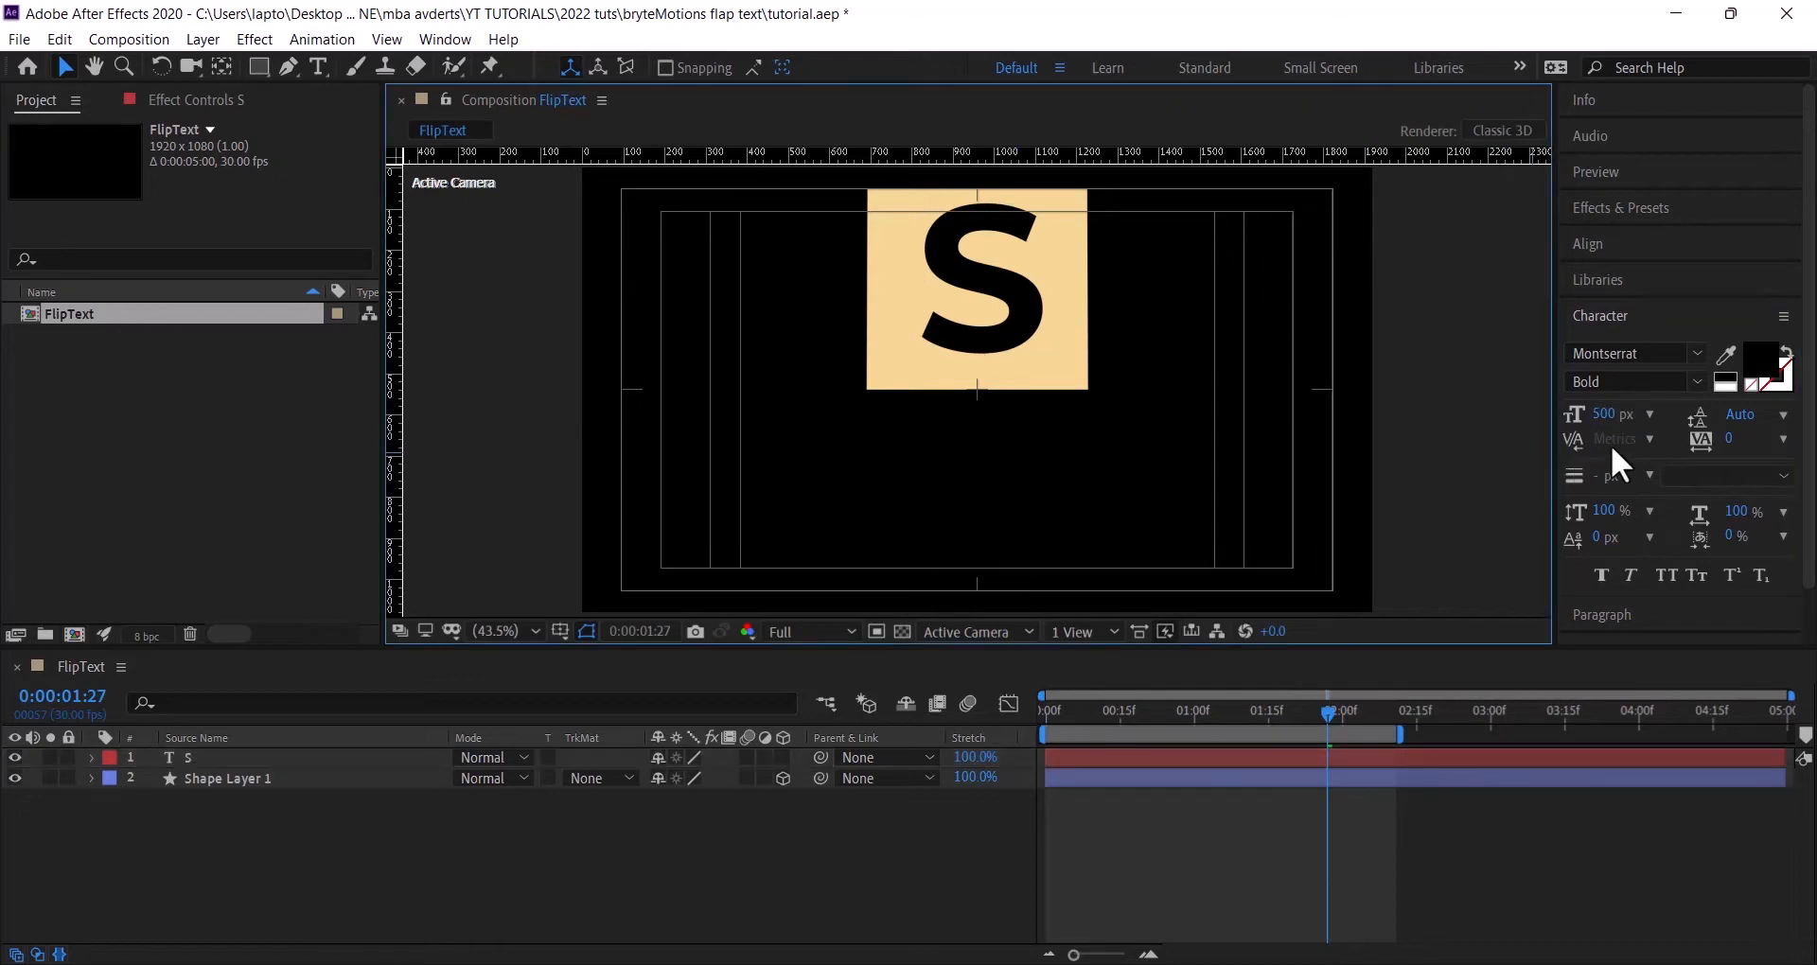
click(1015, 333)
key(space)
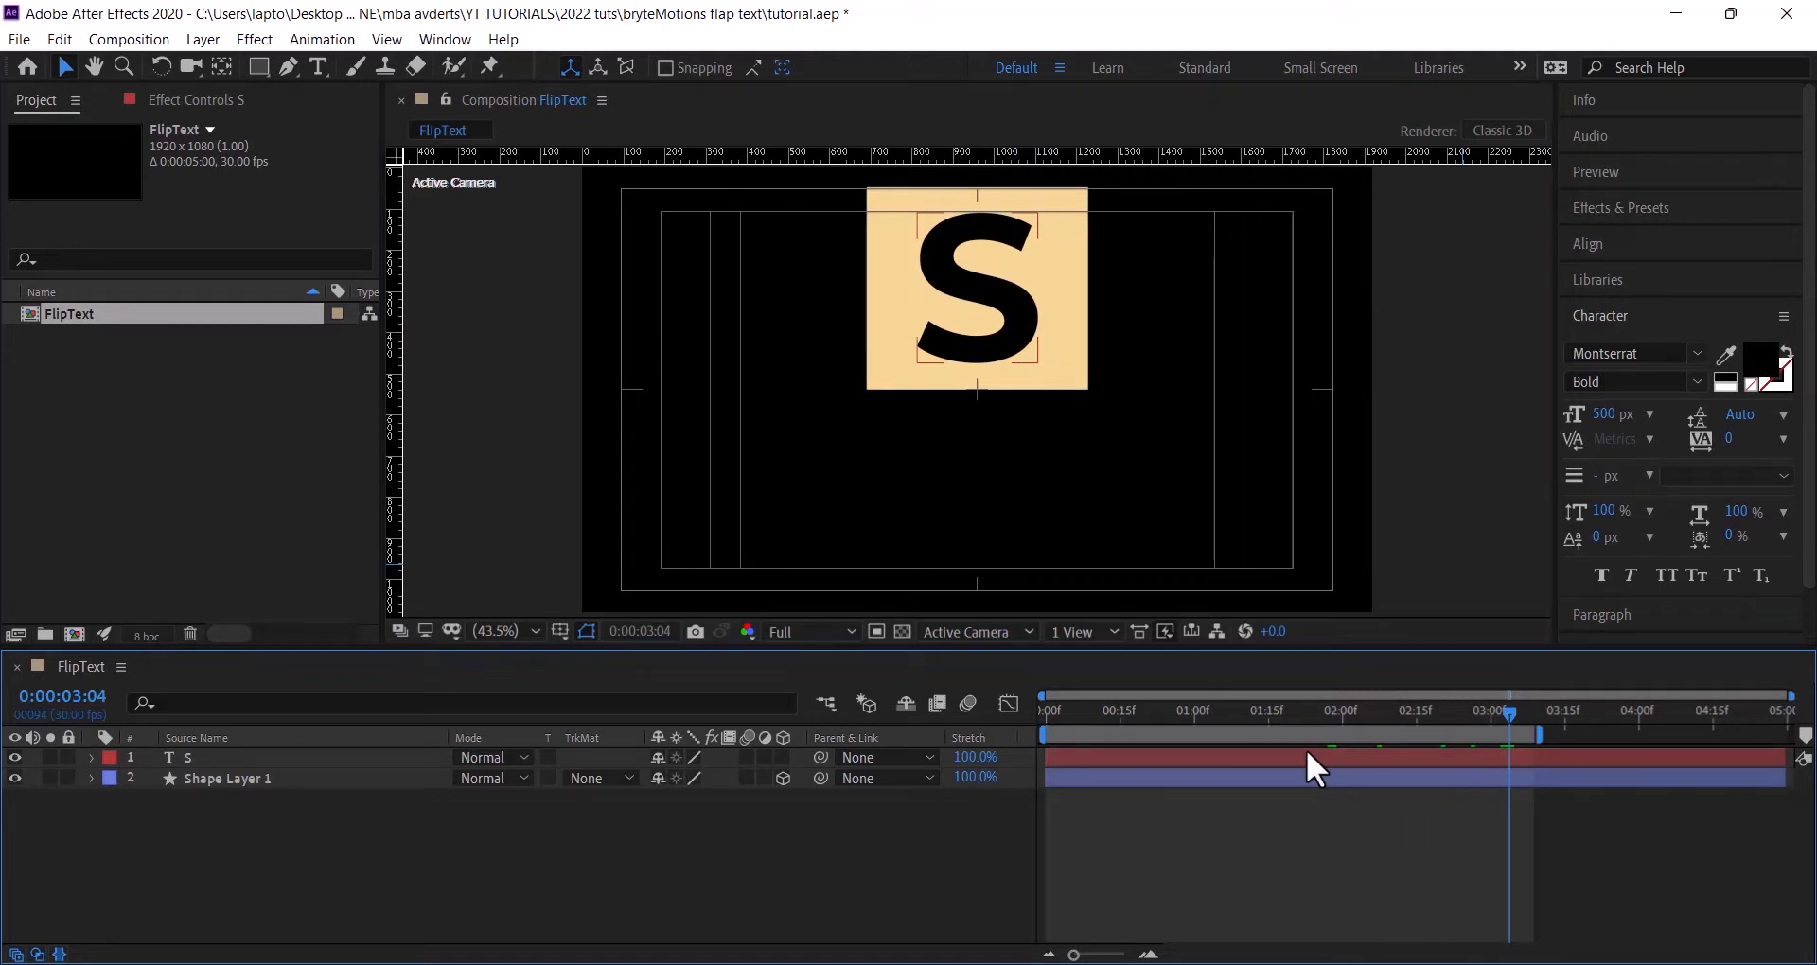
- Make the S text layer 3D and parent it to Shape Layer 1
click(327, 757)
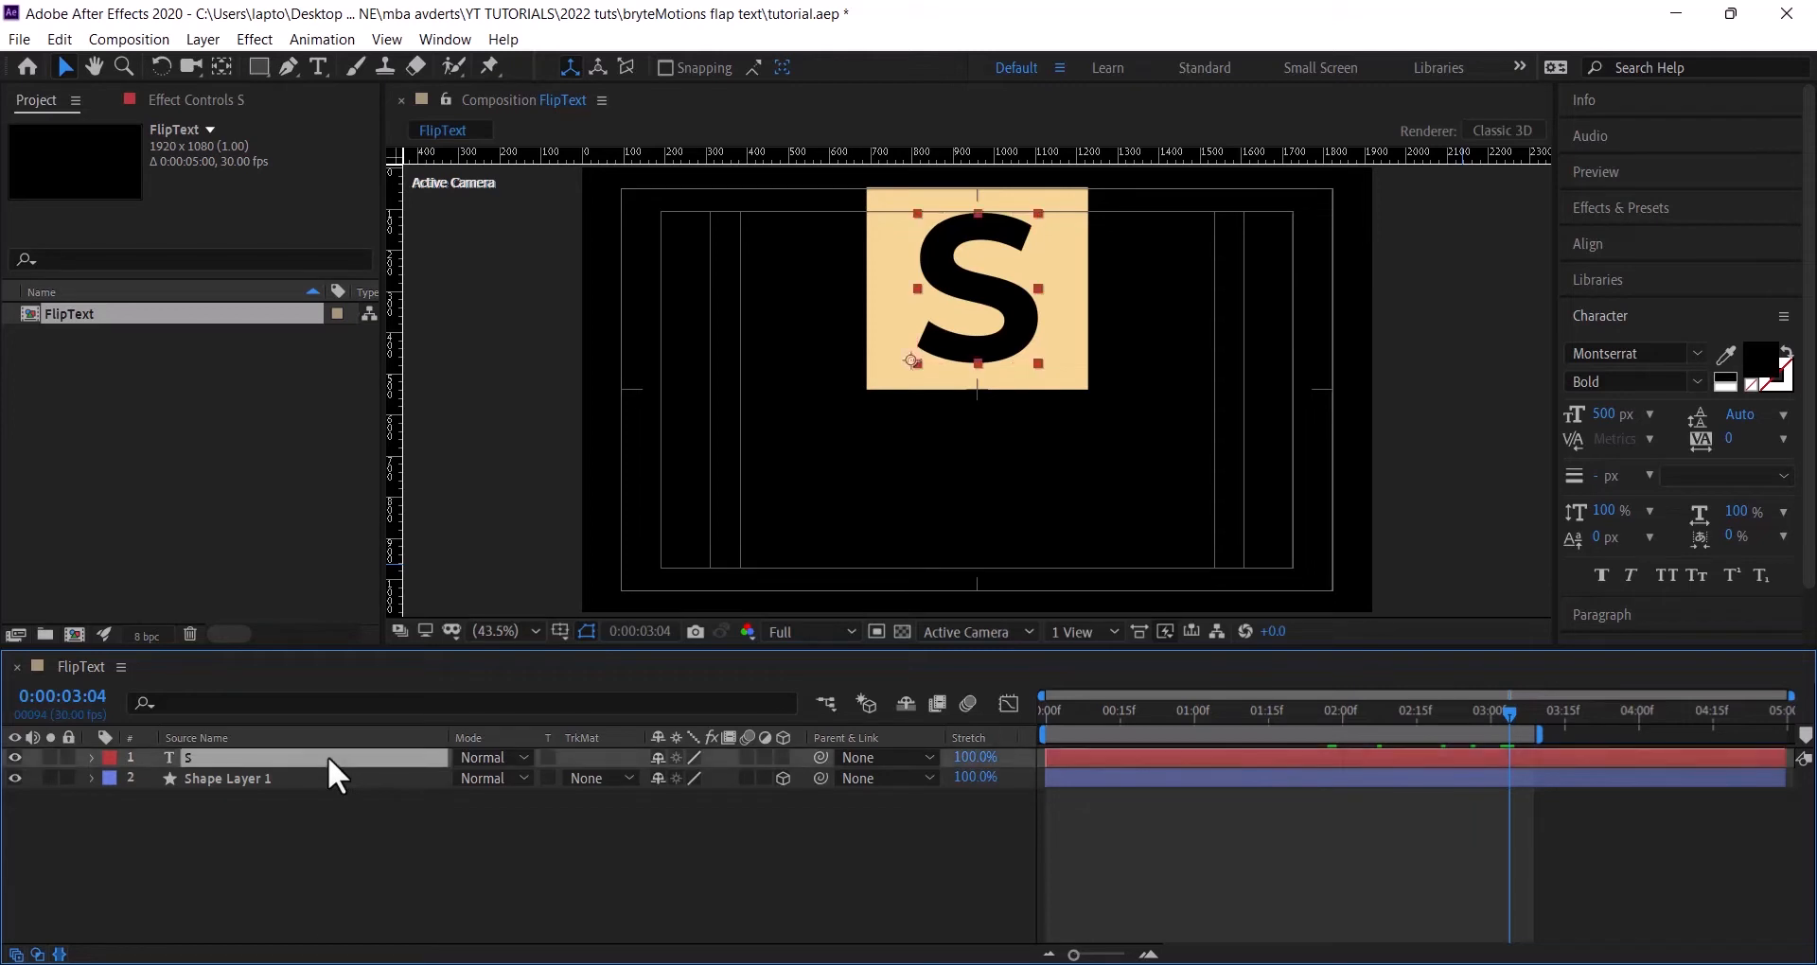
click(779, 760)
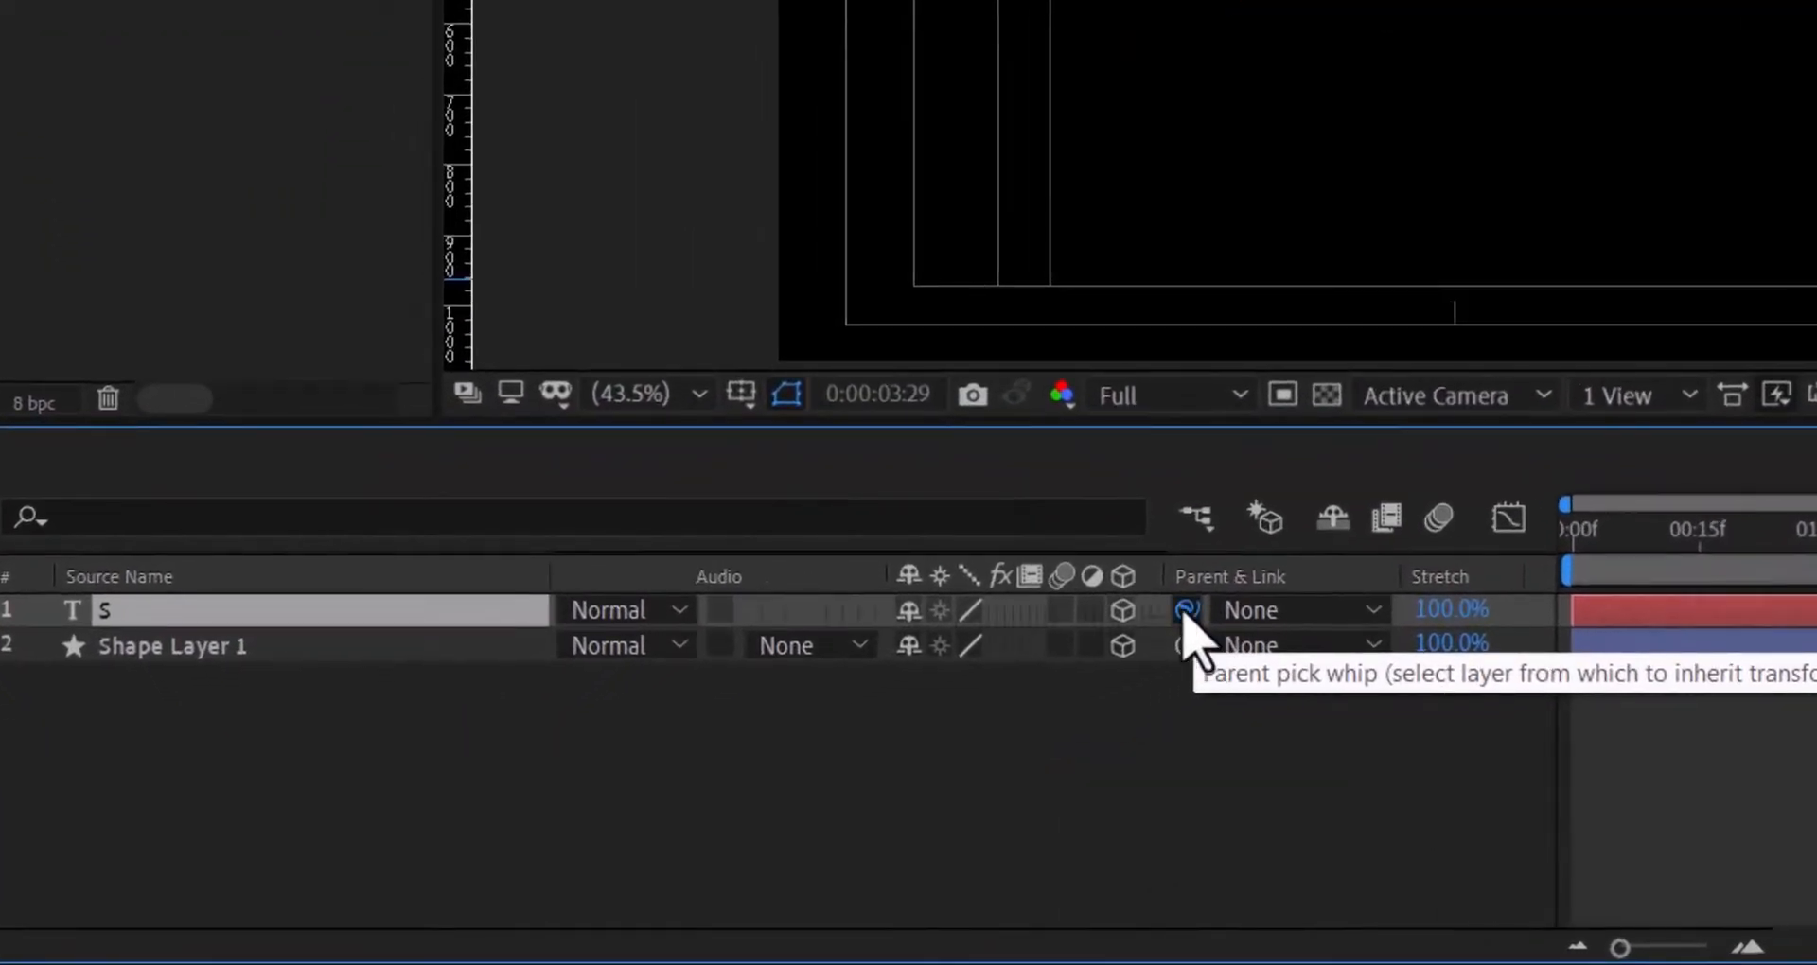
drag(1187, 613, 282, 655)
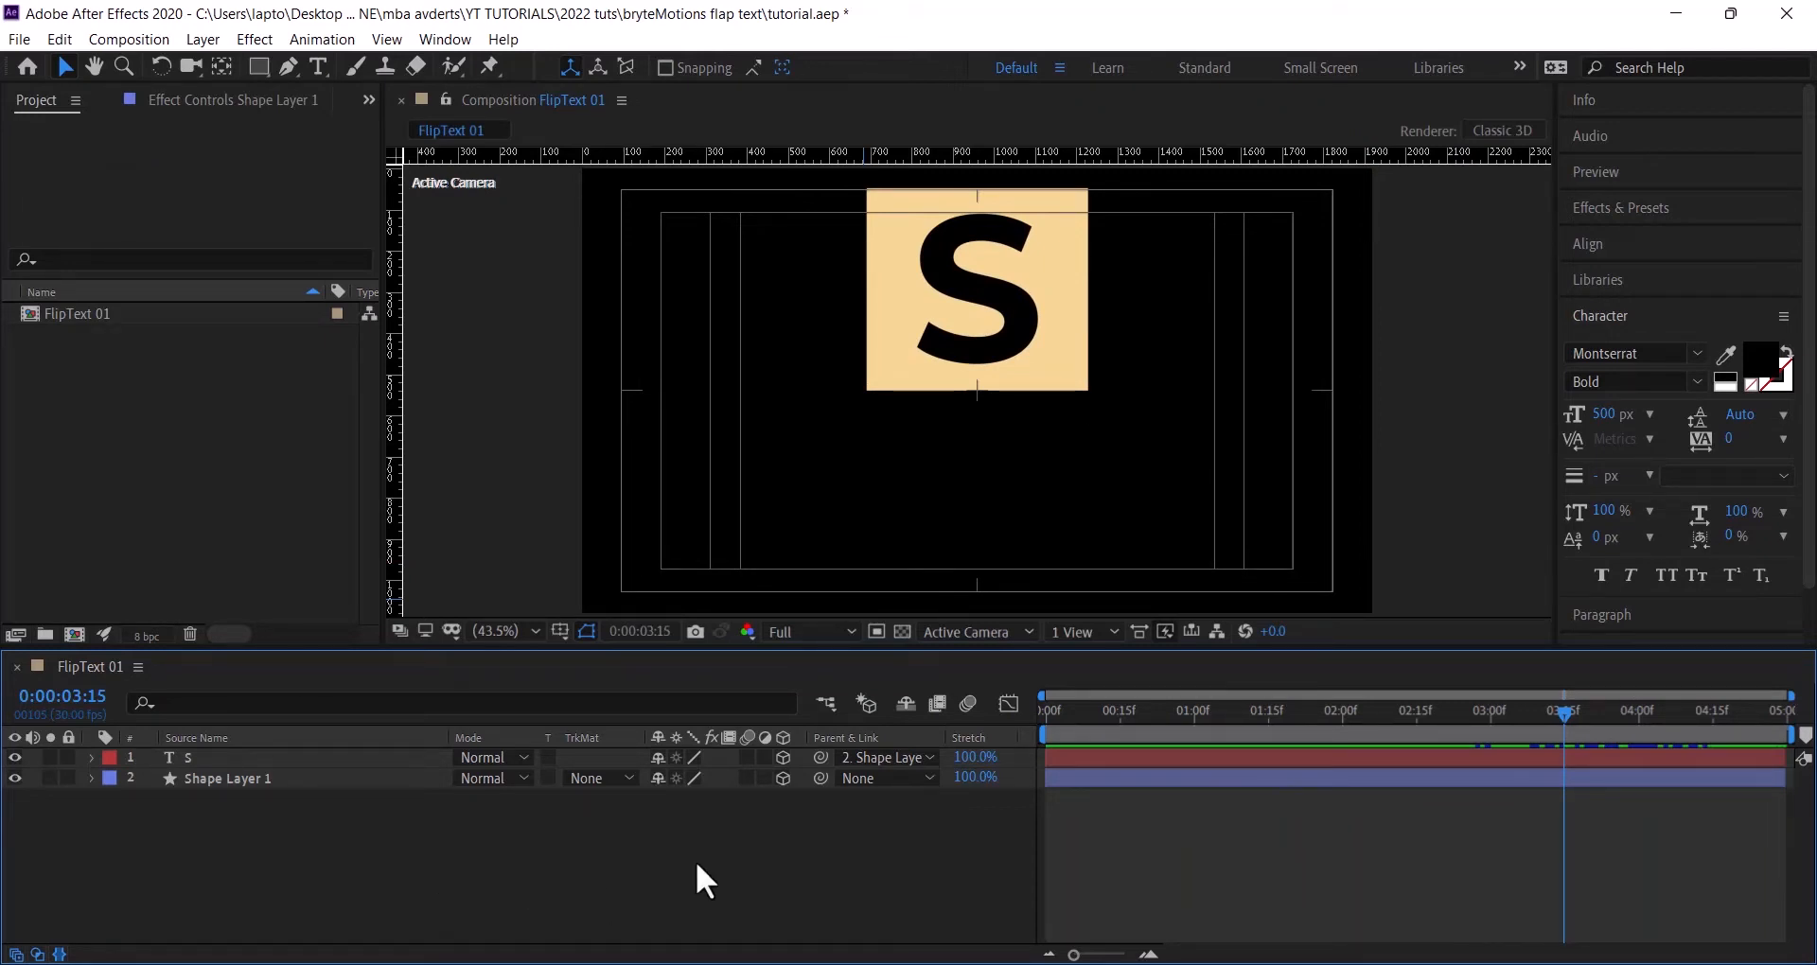
- Change the FlipText 01 composition's duration to 0:00:15:00
right_click(337, 833)
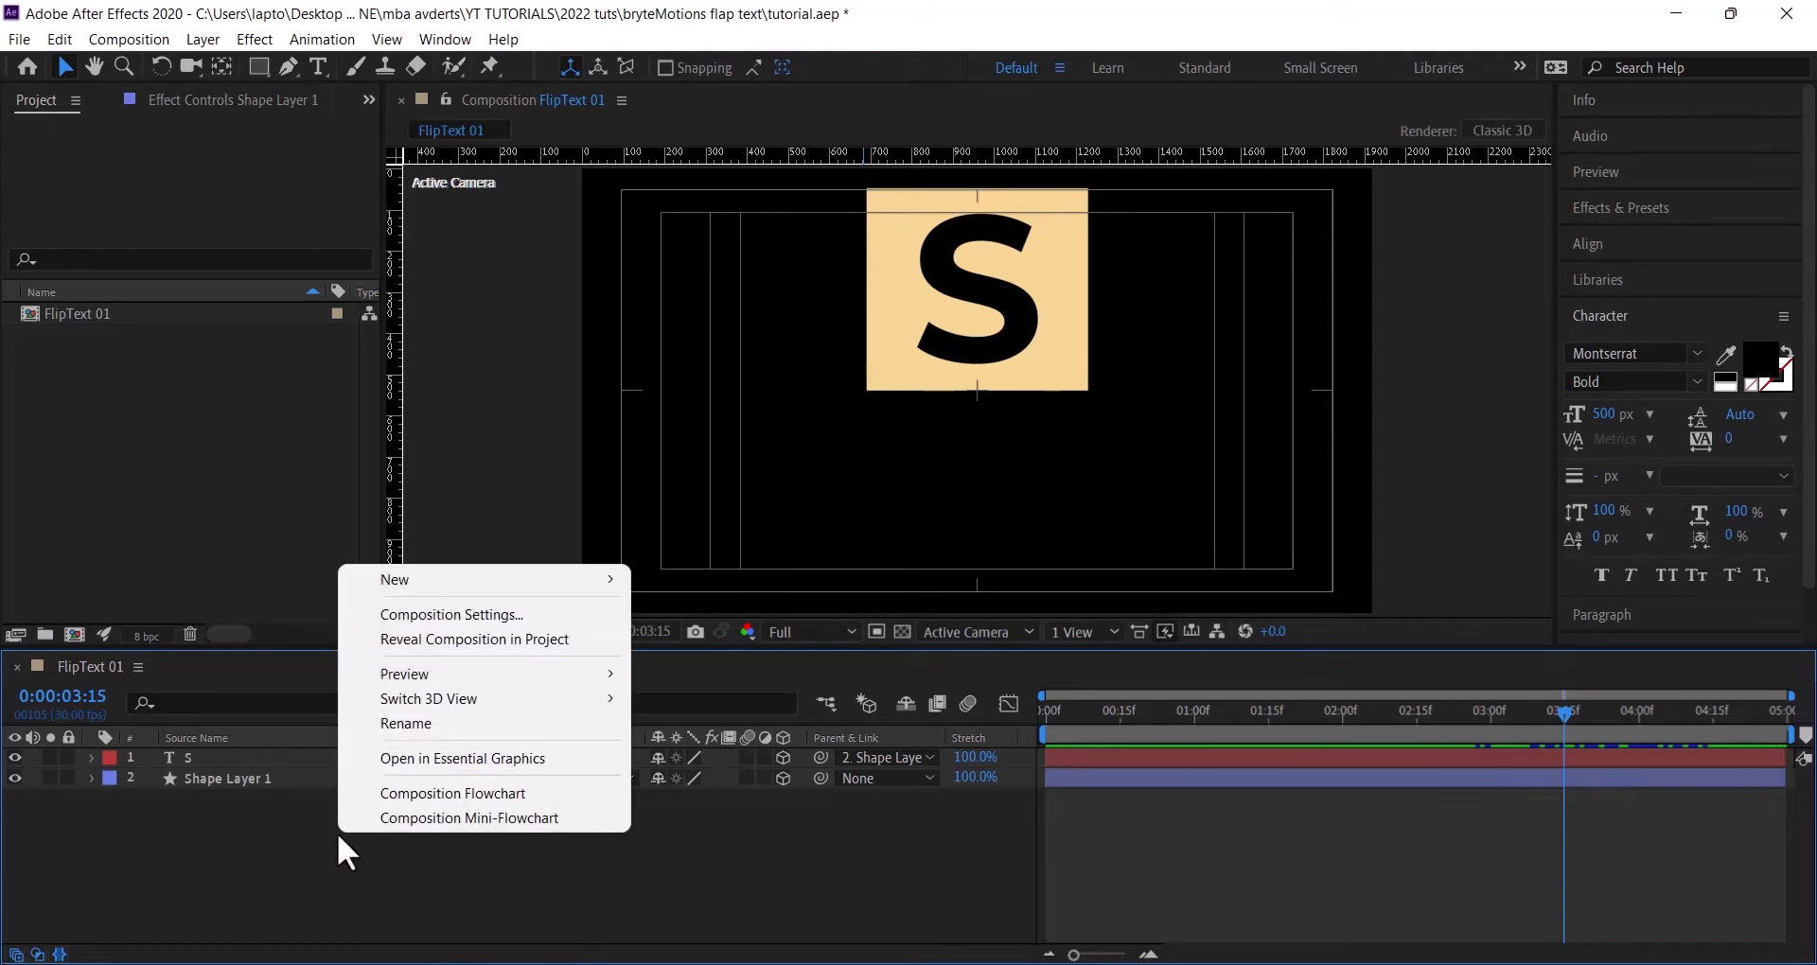
click(472, 617)
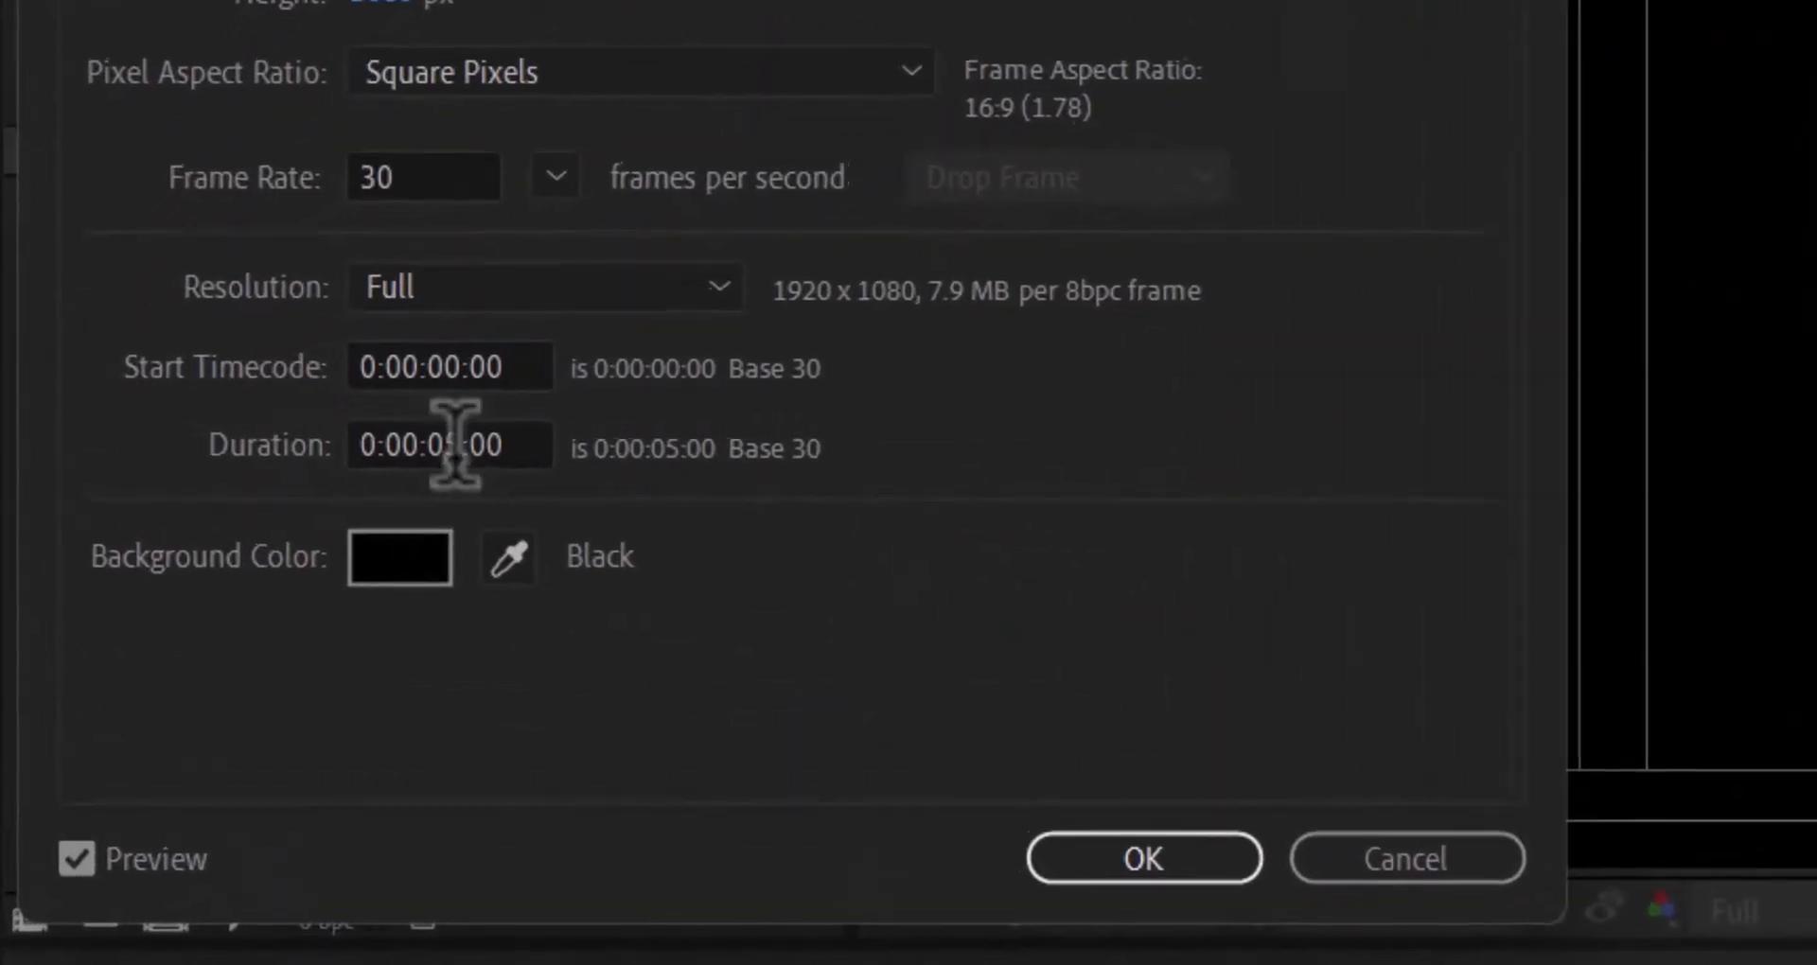
click(207, 422)
key(BackSpace)
key(BackSpace)
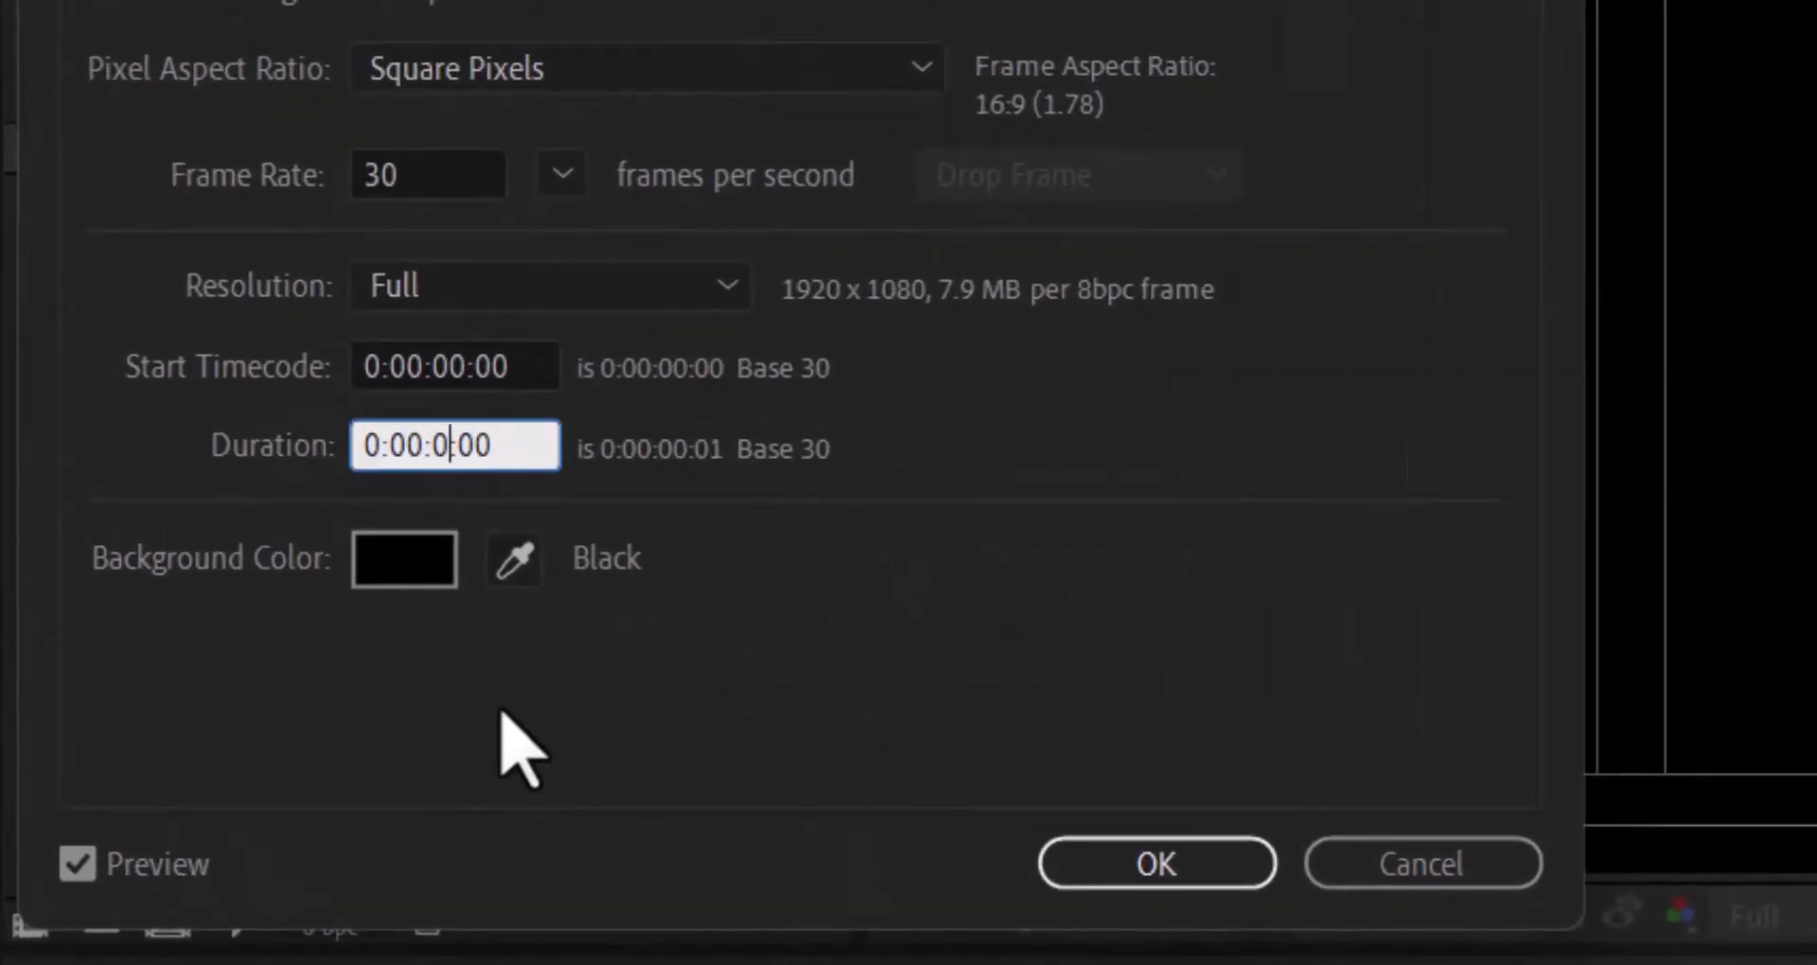
text(15)
click(1154, 863)
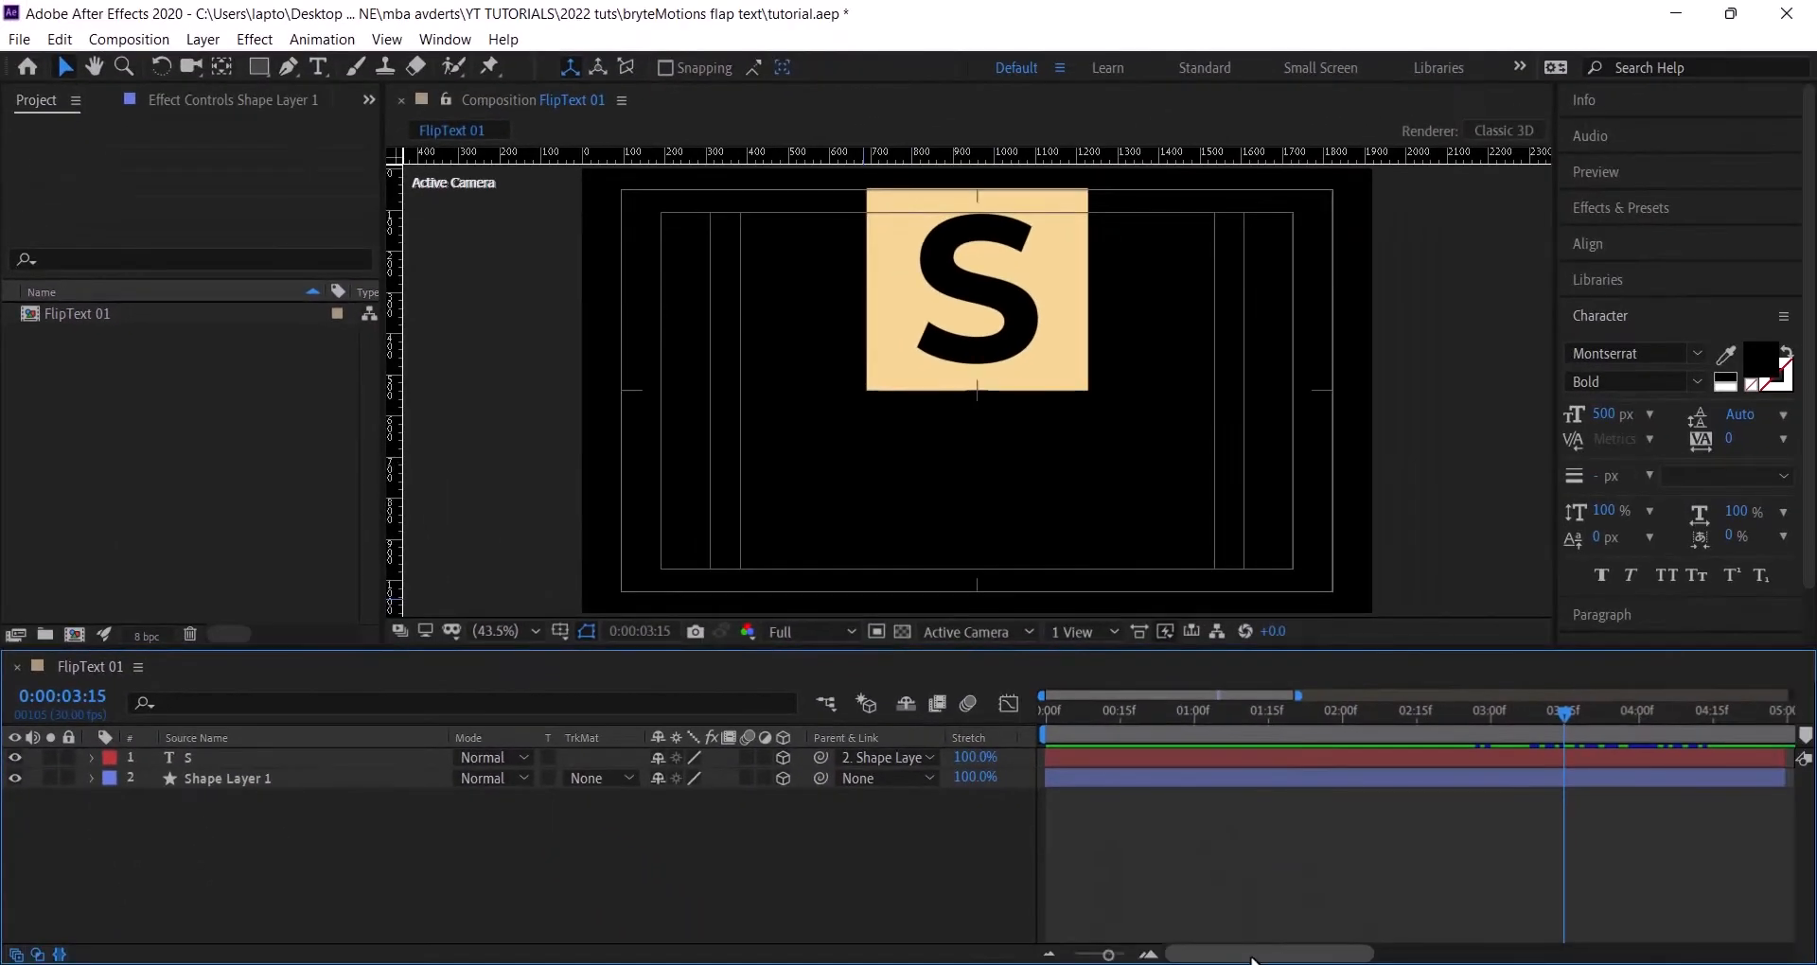
- Extend the out points of the S layer and Shape Layer 1 to the composition's end at 15 seconds
drag(1272, 958, 1413, 955)
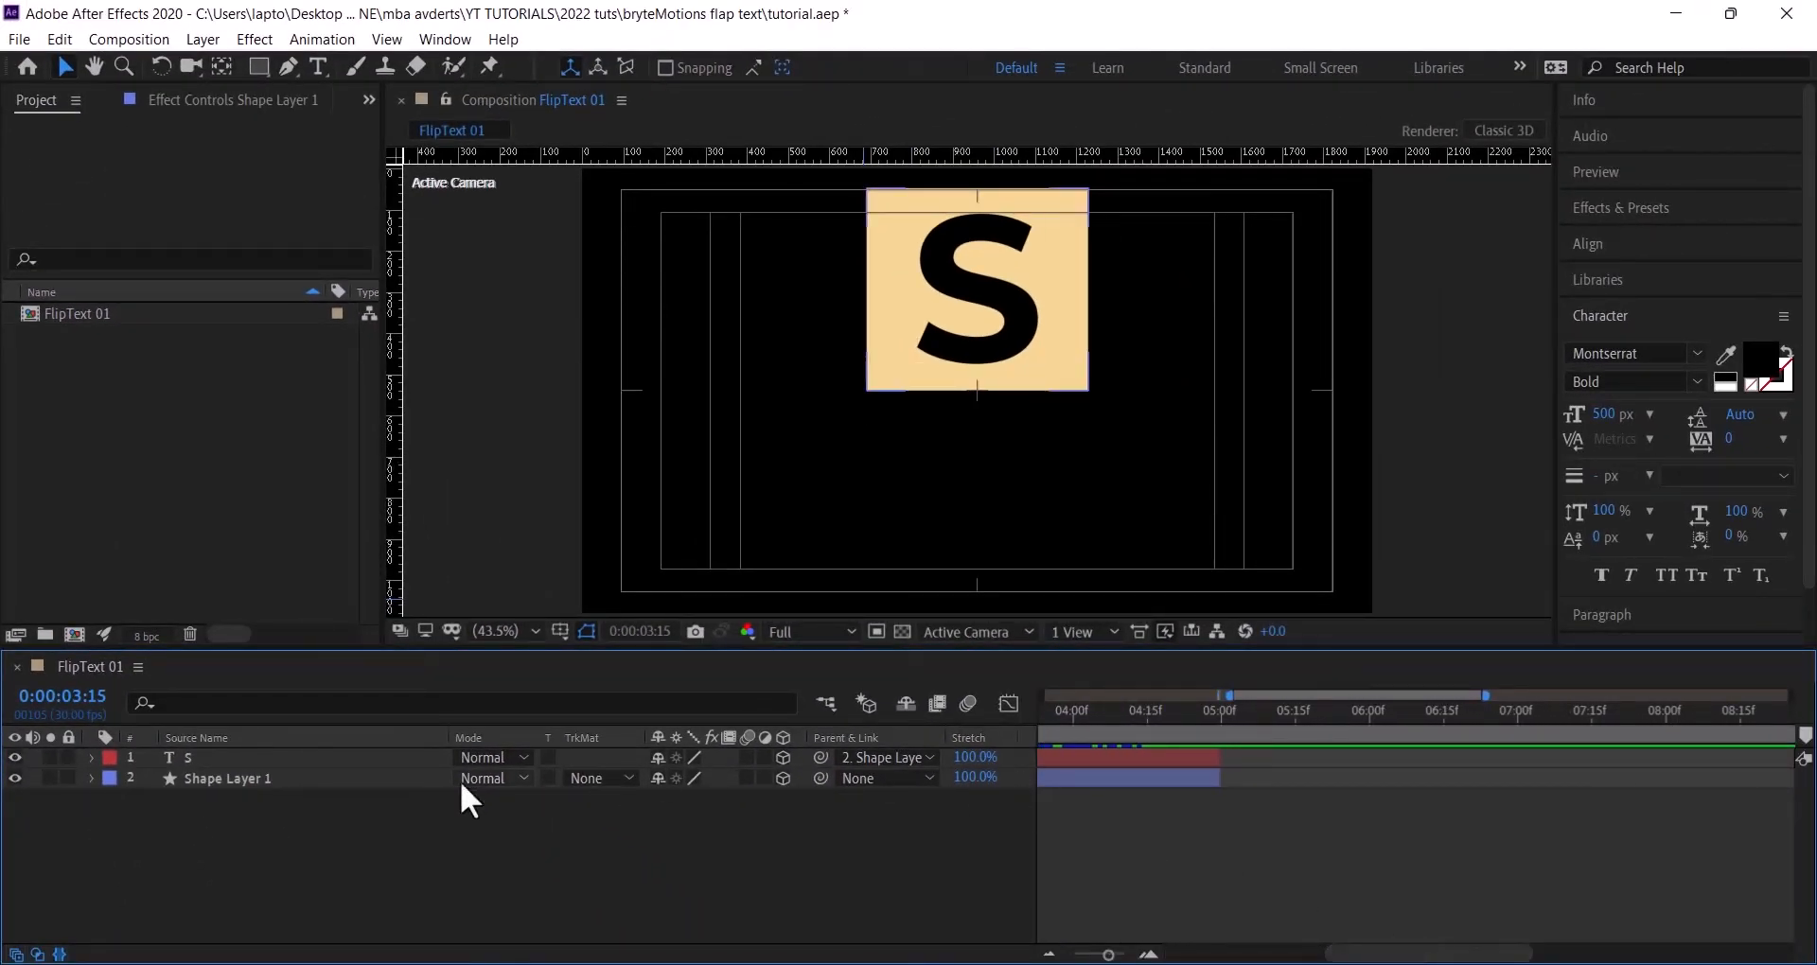
drag(331, 808, 321, 750)
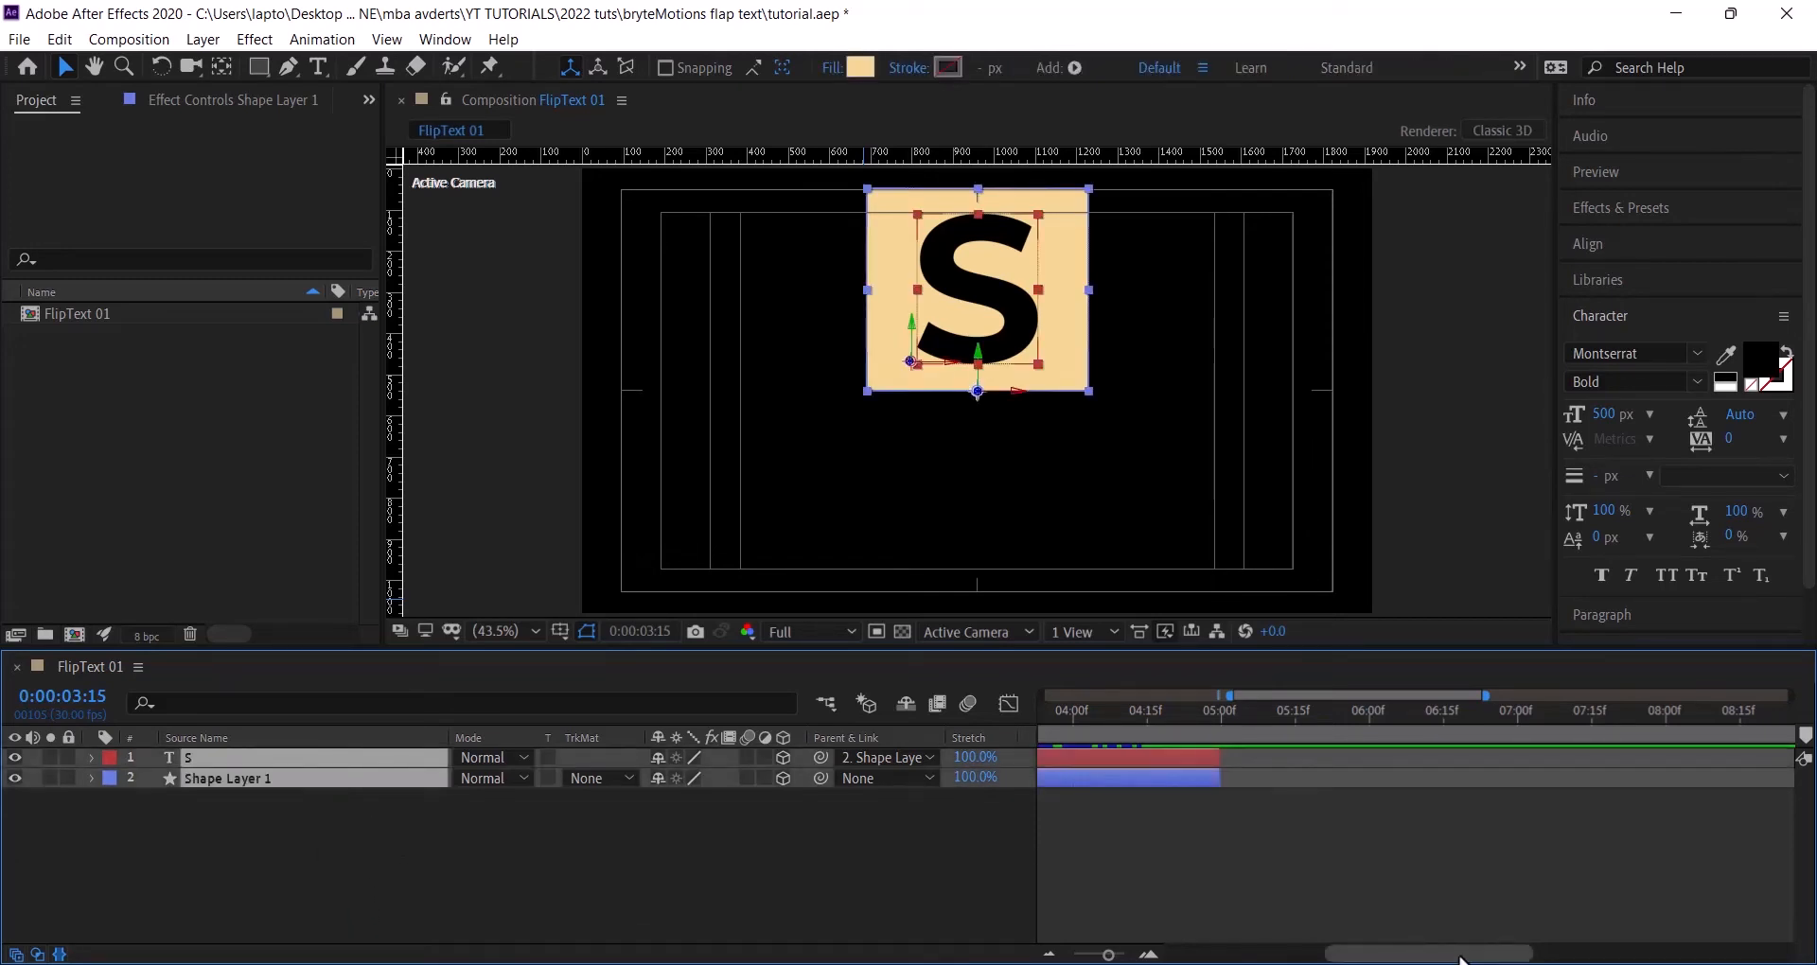
drag(1460, 957, 1499, 957)
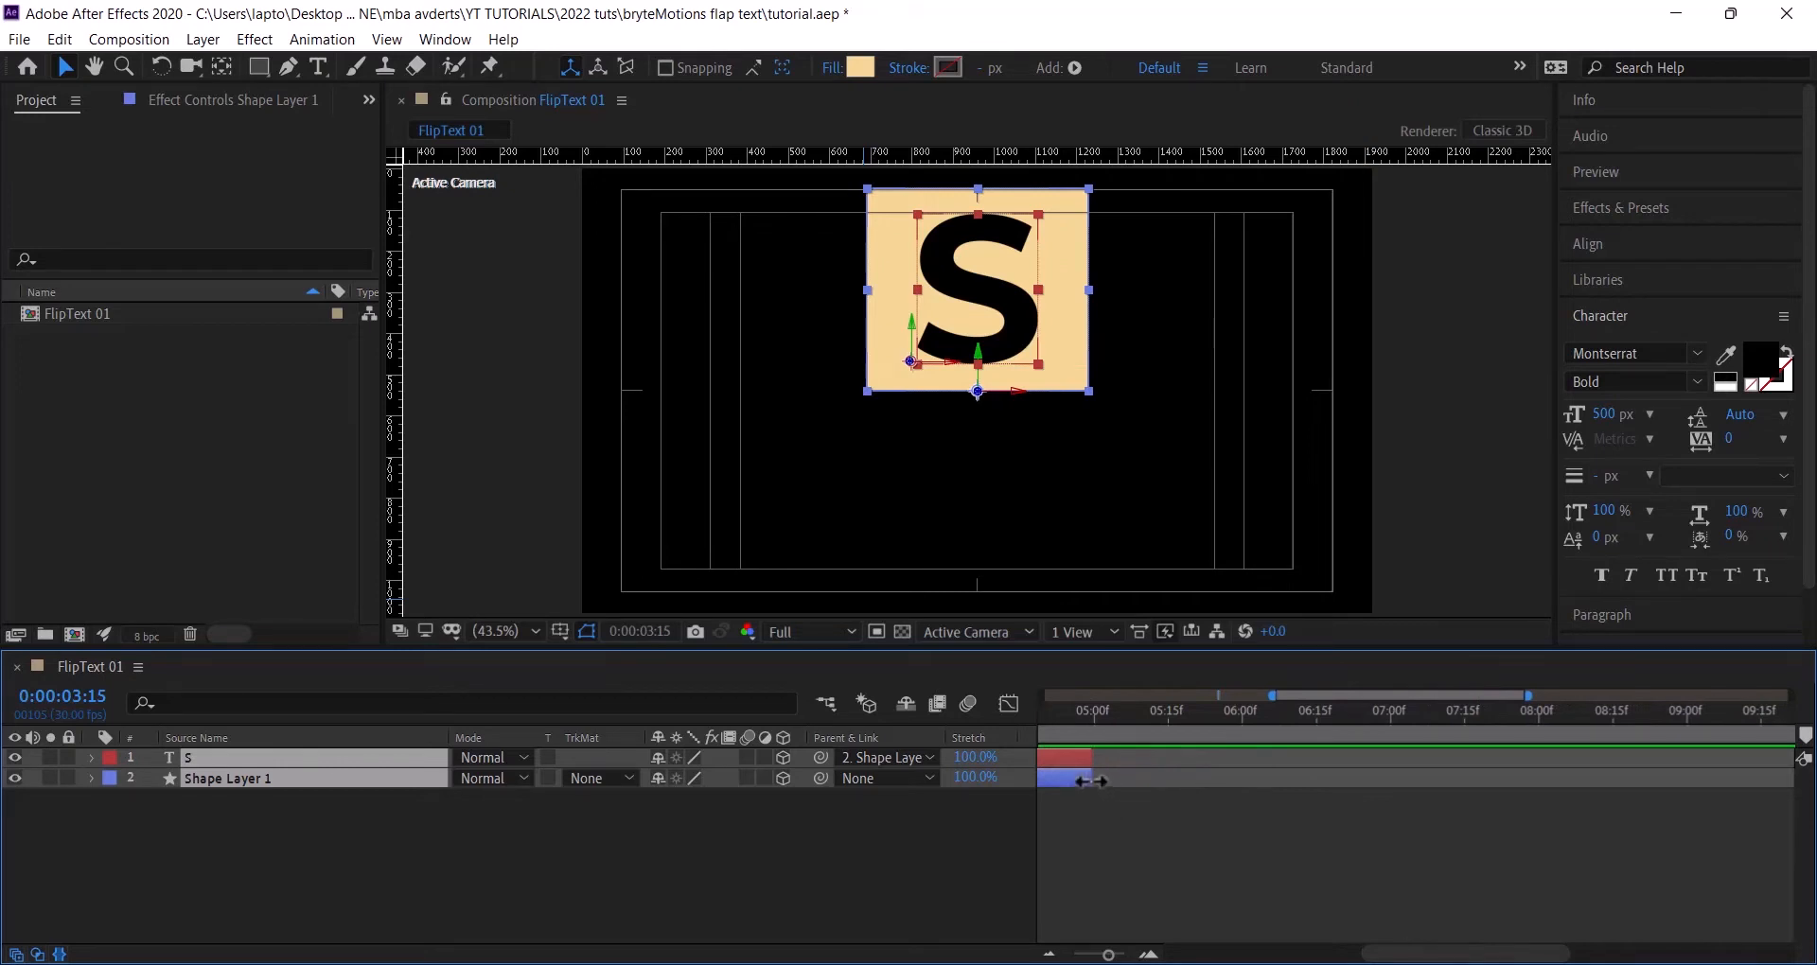
drag(1093, 780, 1780, 772)
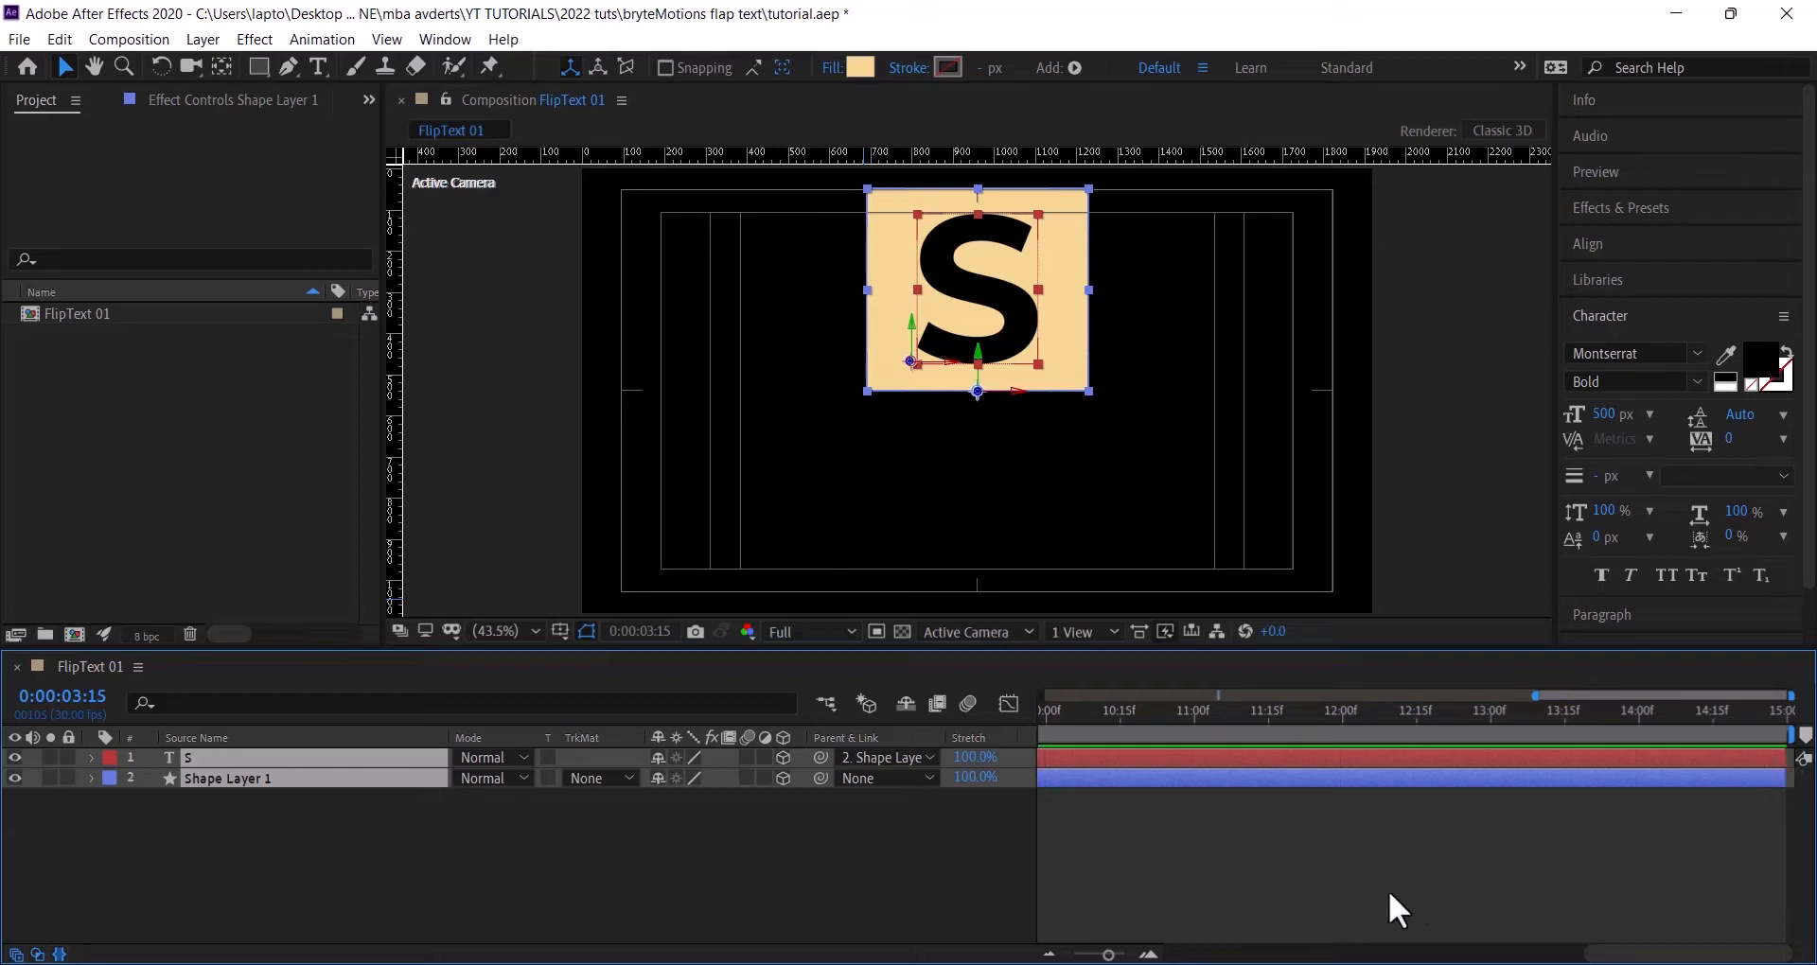
drag(1107, 955, 1093, 955)
click(1243, 853)
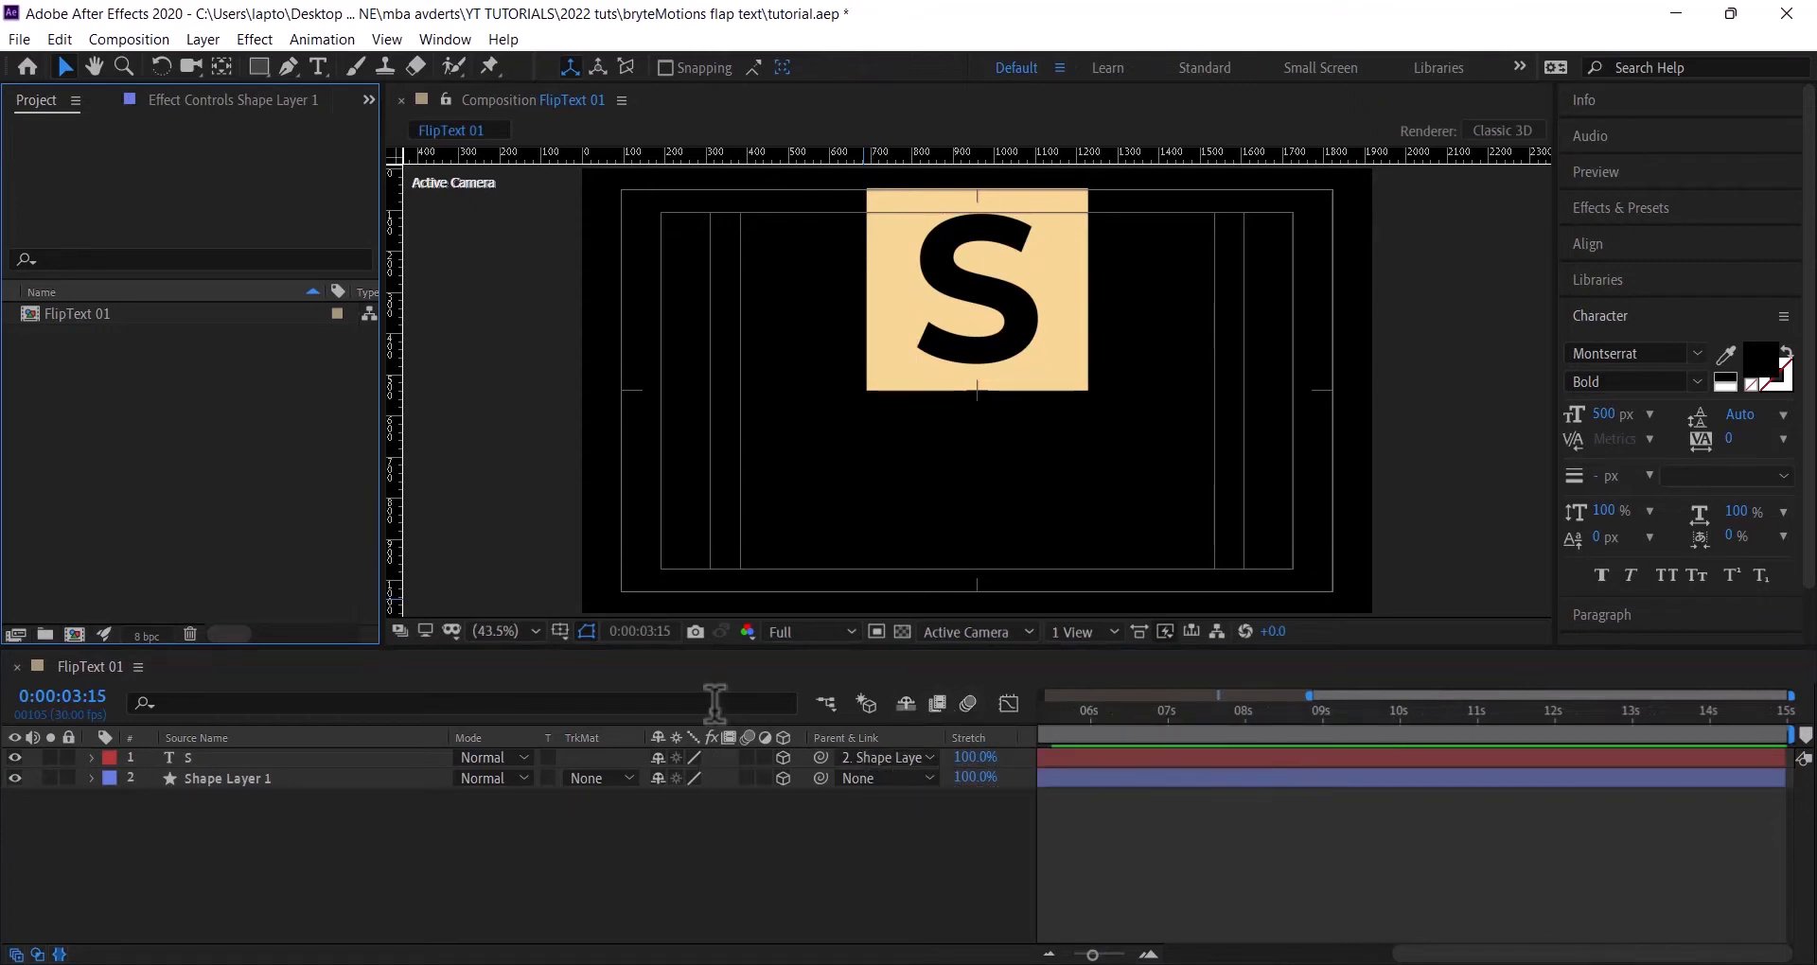
- Duplicate the FlipText 01 composition with the standard Duplicate command and undo the copy
click(778, 759)
click(105, 318)
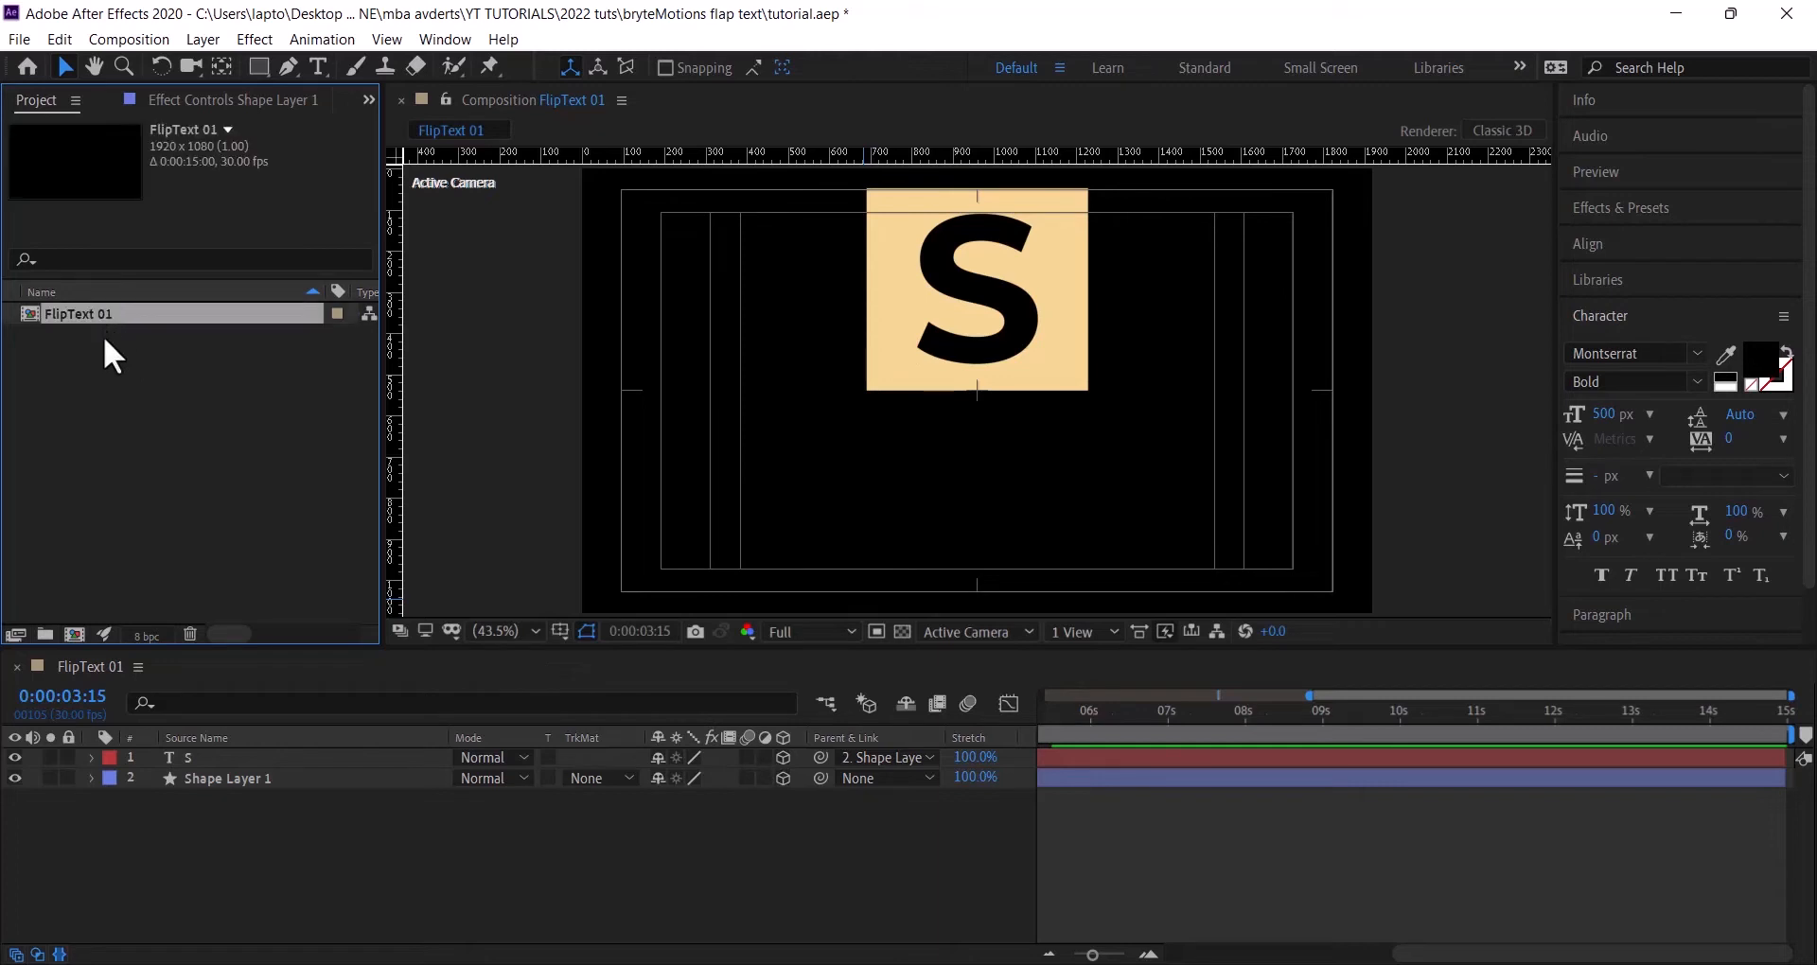
click(60, 40)
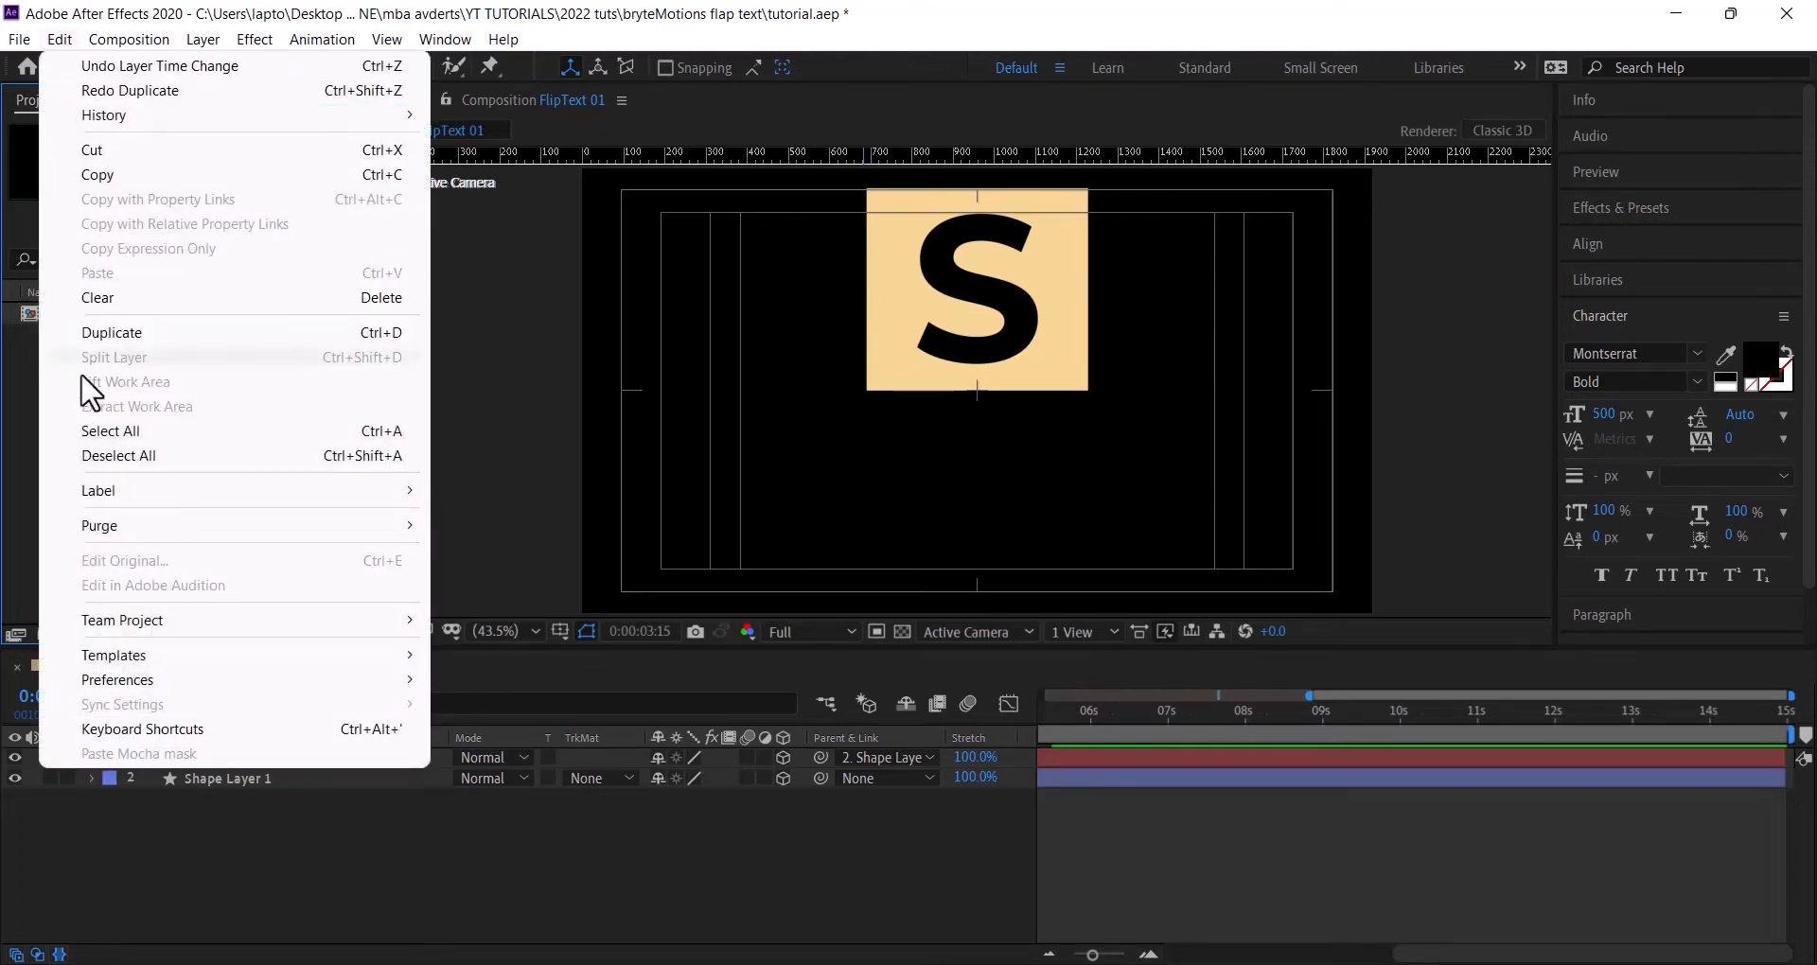
click(113, 338)
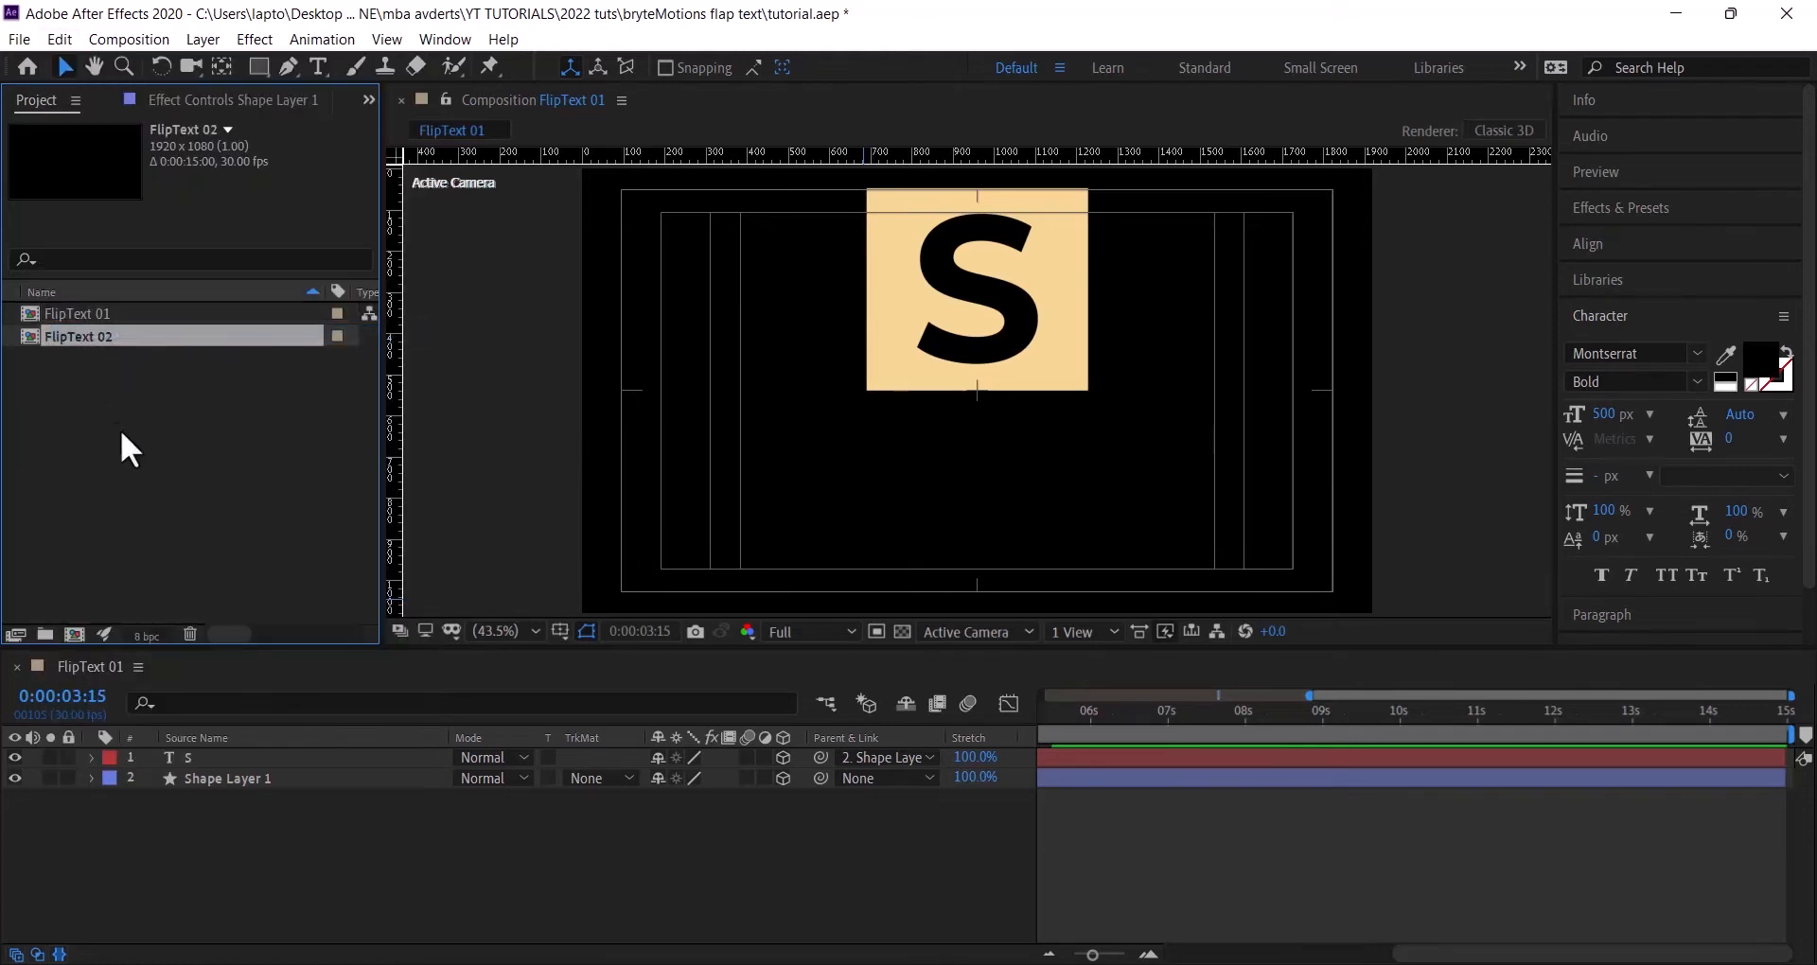
click(104, 316)
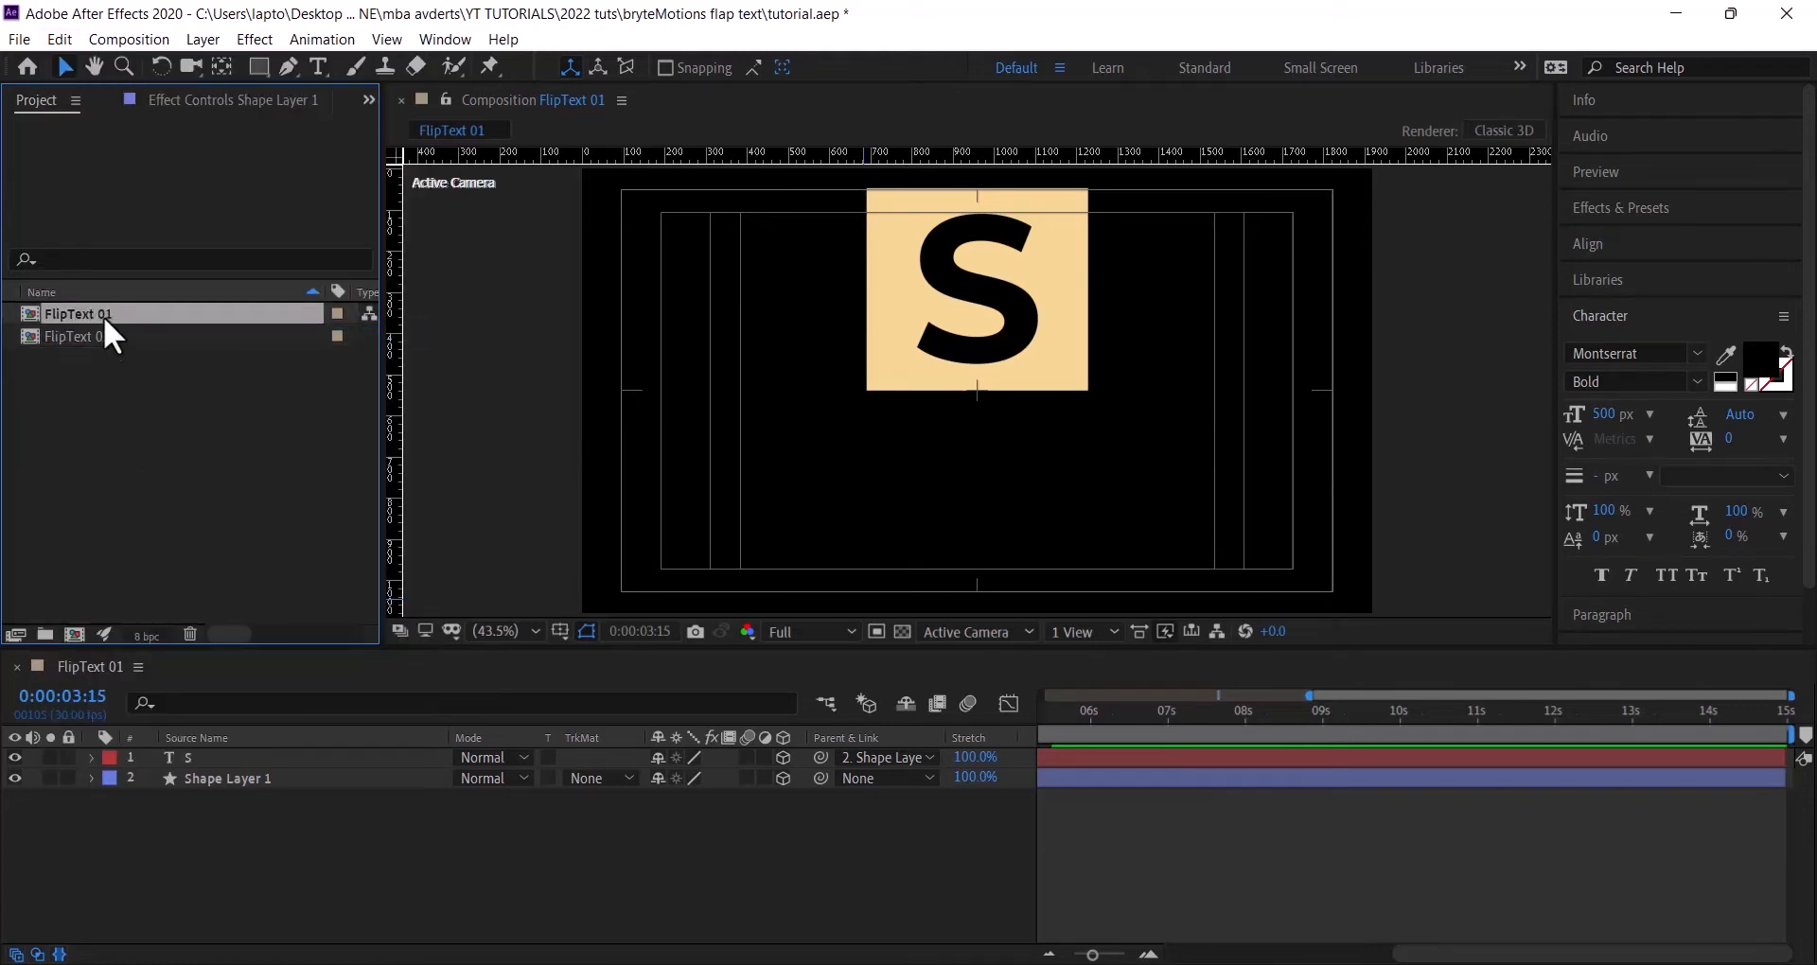
click(112, 429)
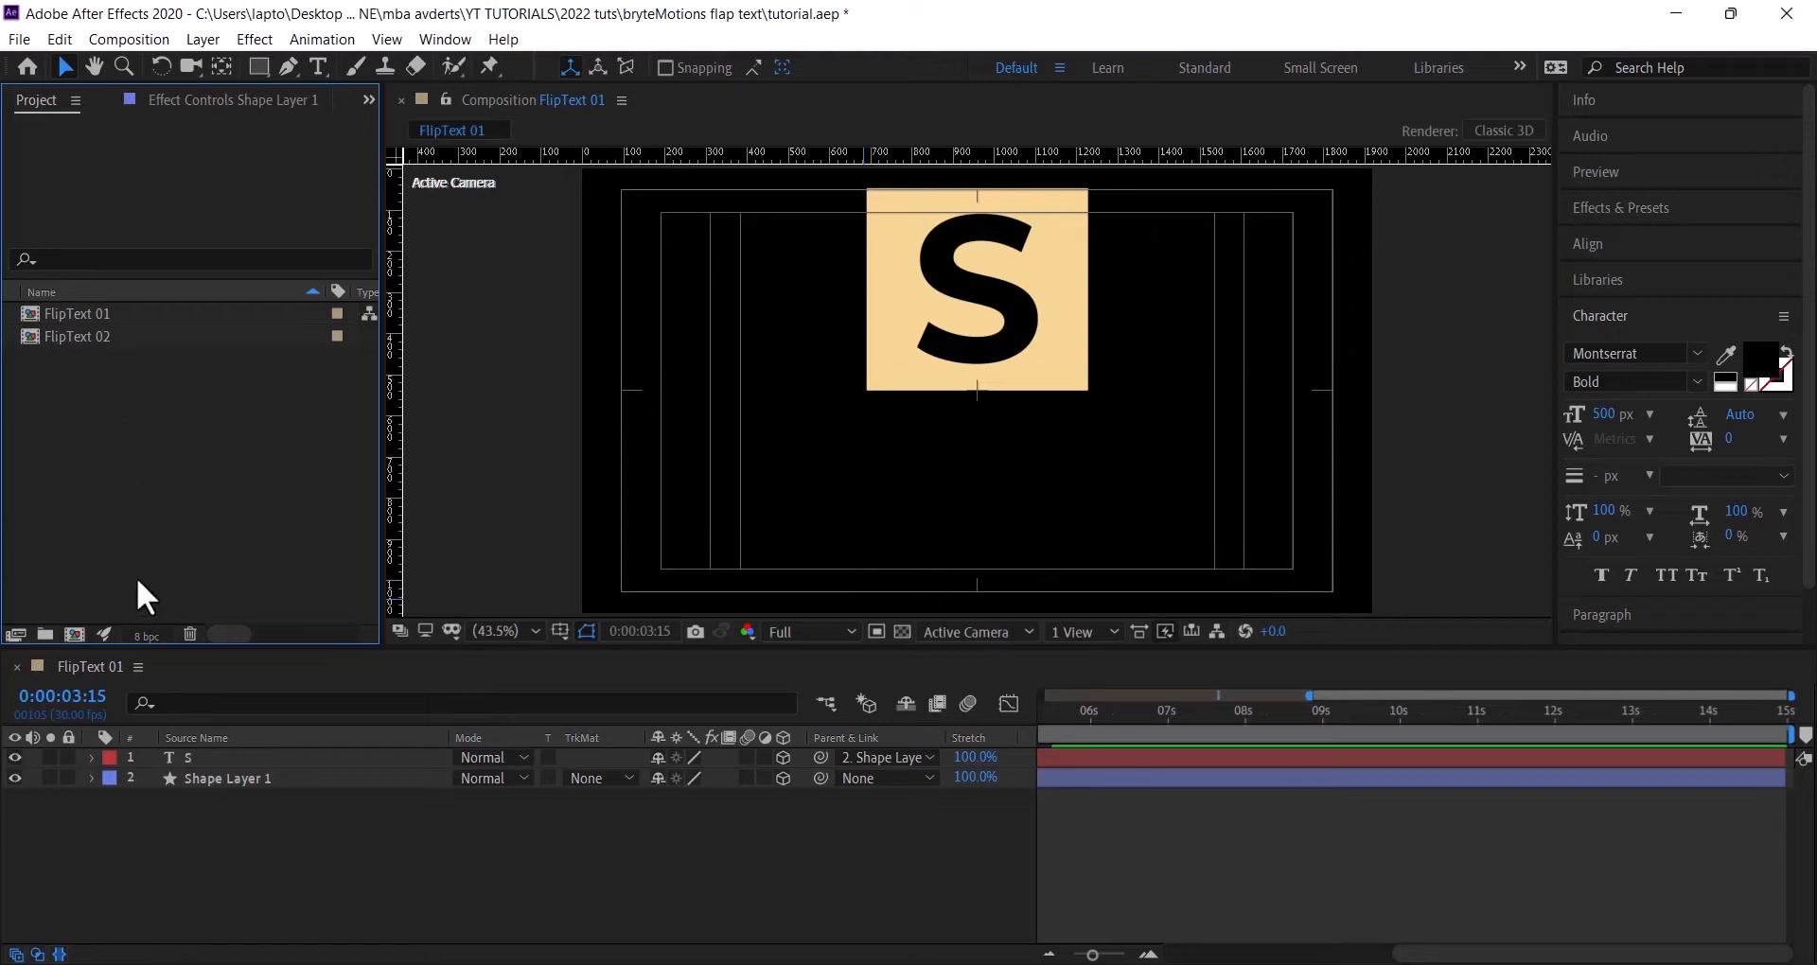
key(ctrl+z)
- Select the FlipText 01 composition in the project and open the True Comp Duplicator script
click(80, 322)
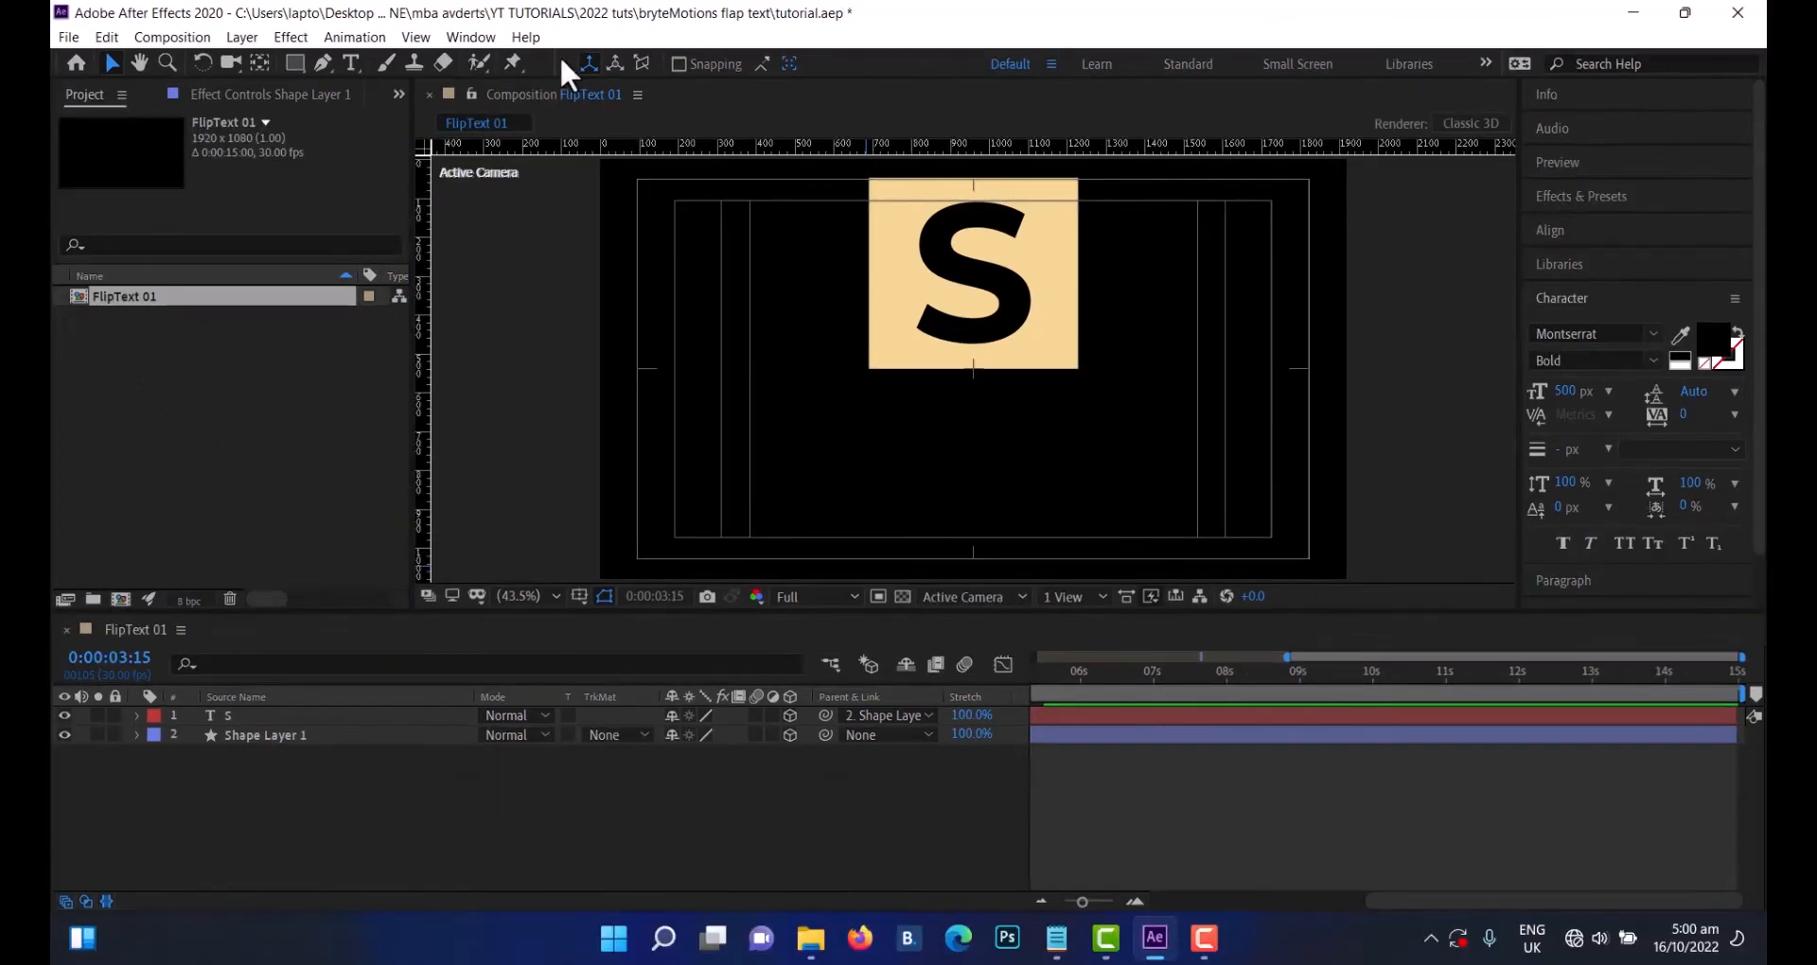
click(464, 38)
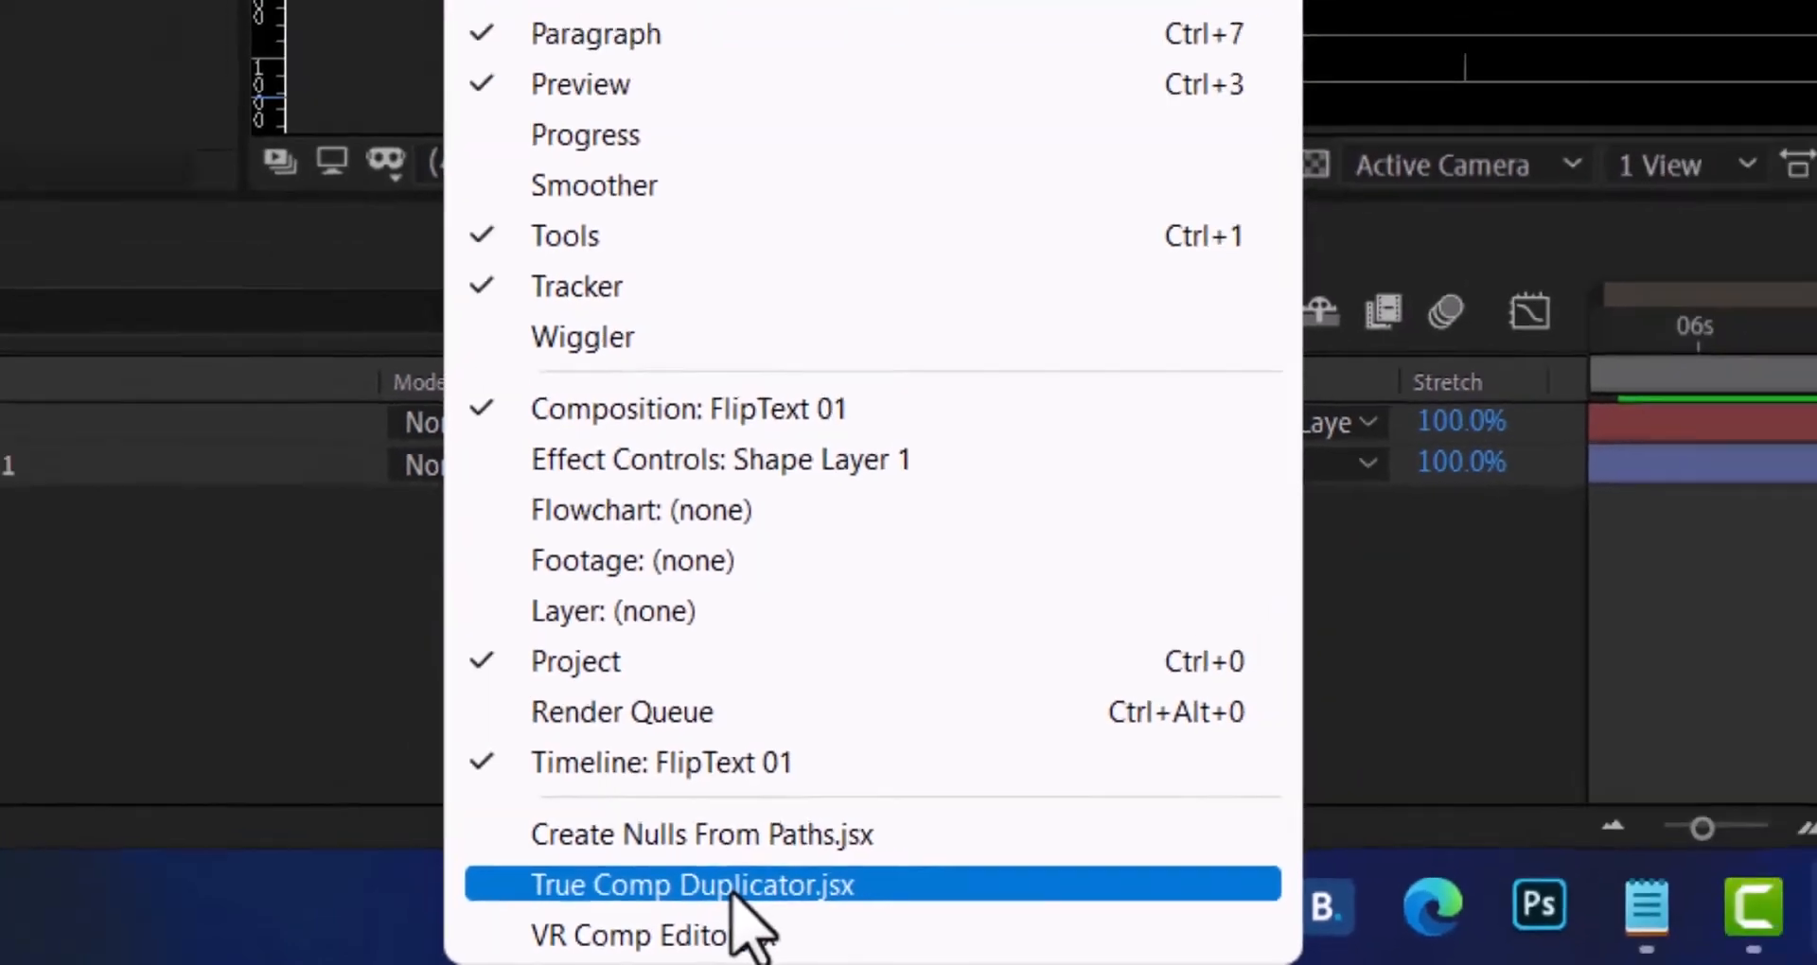
click(768, 875)
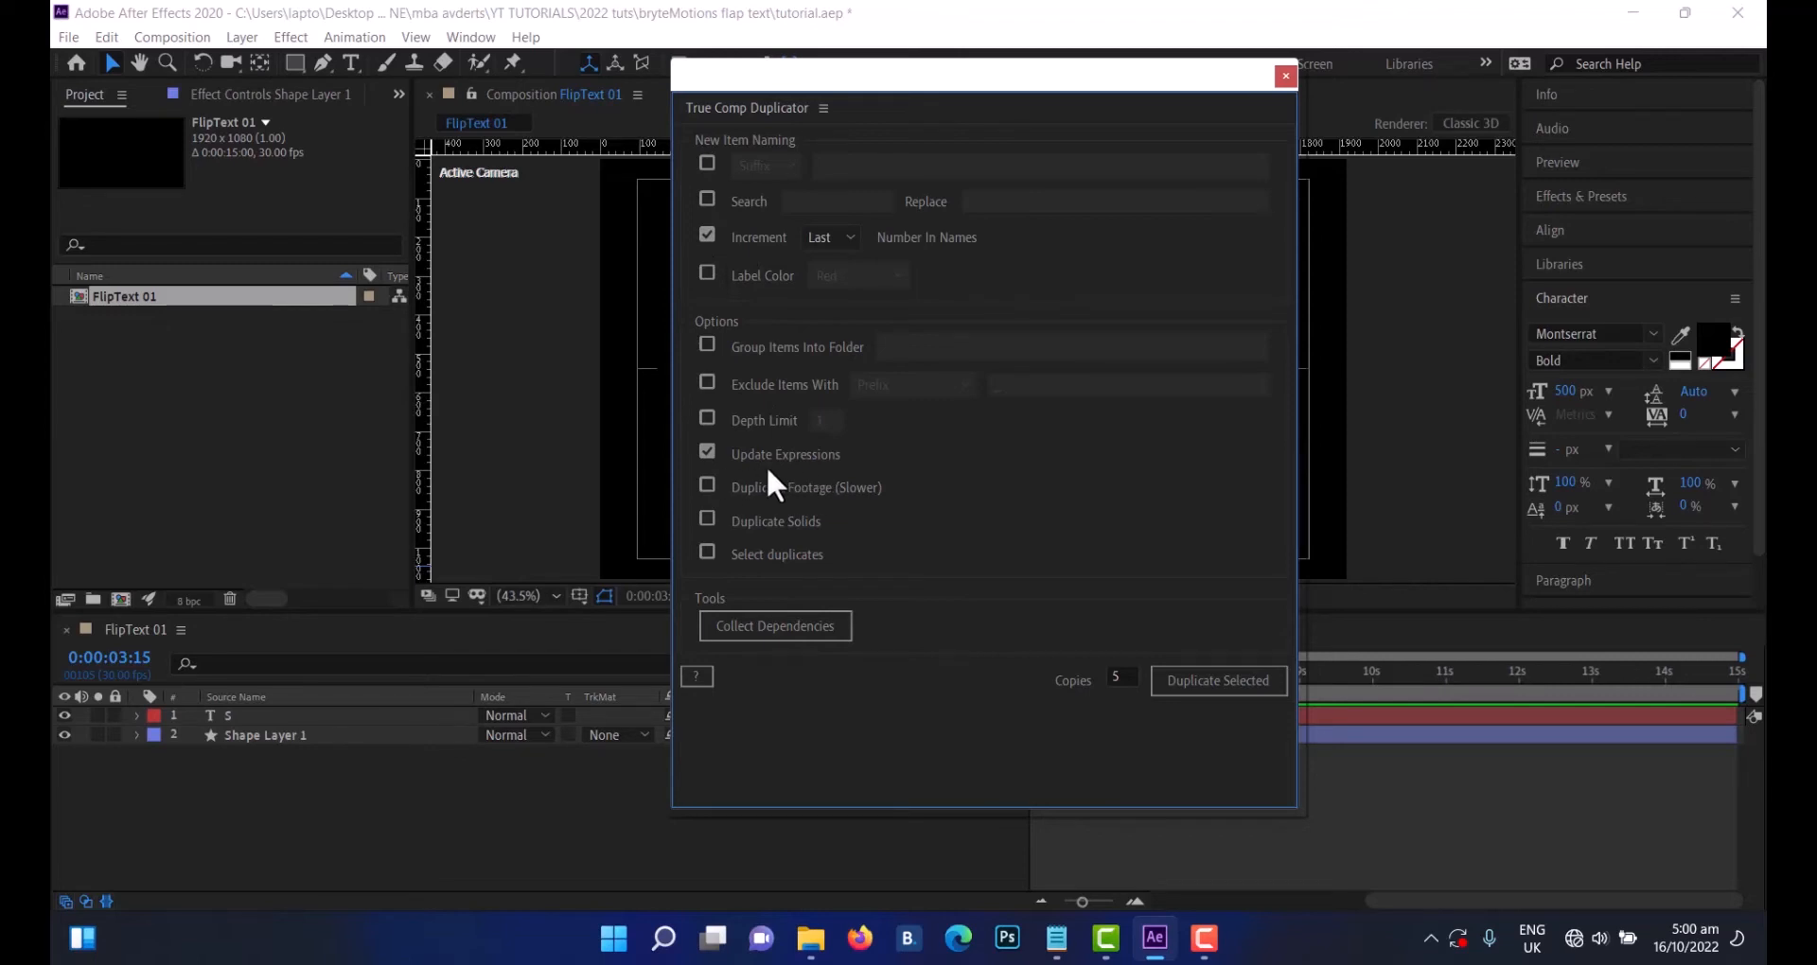
- Create 5 copies of the FlipText 01 composition with True Comp Duplicator and close the script
click(1124, 673)
click(1194, 681)
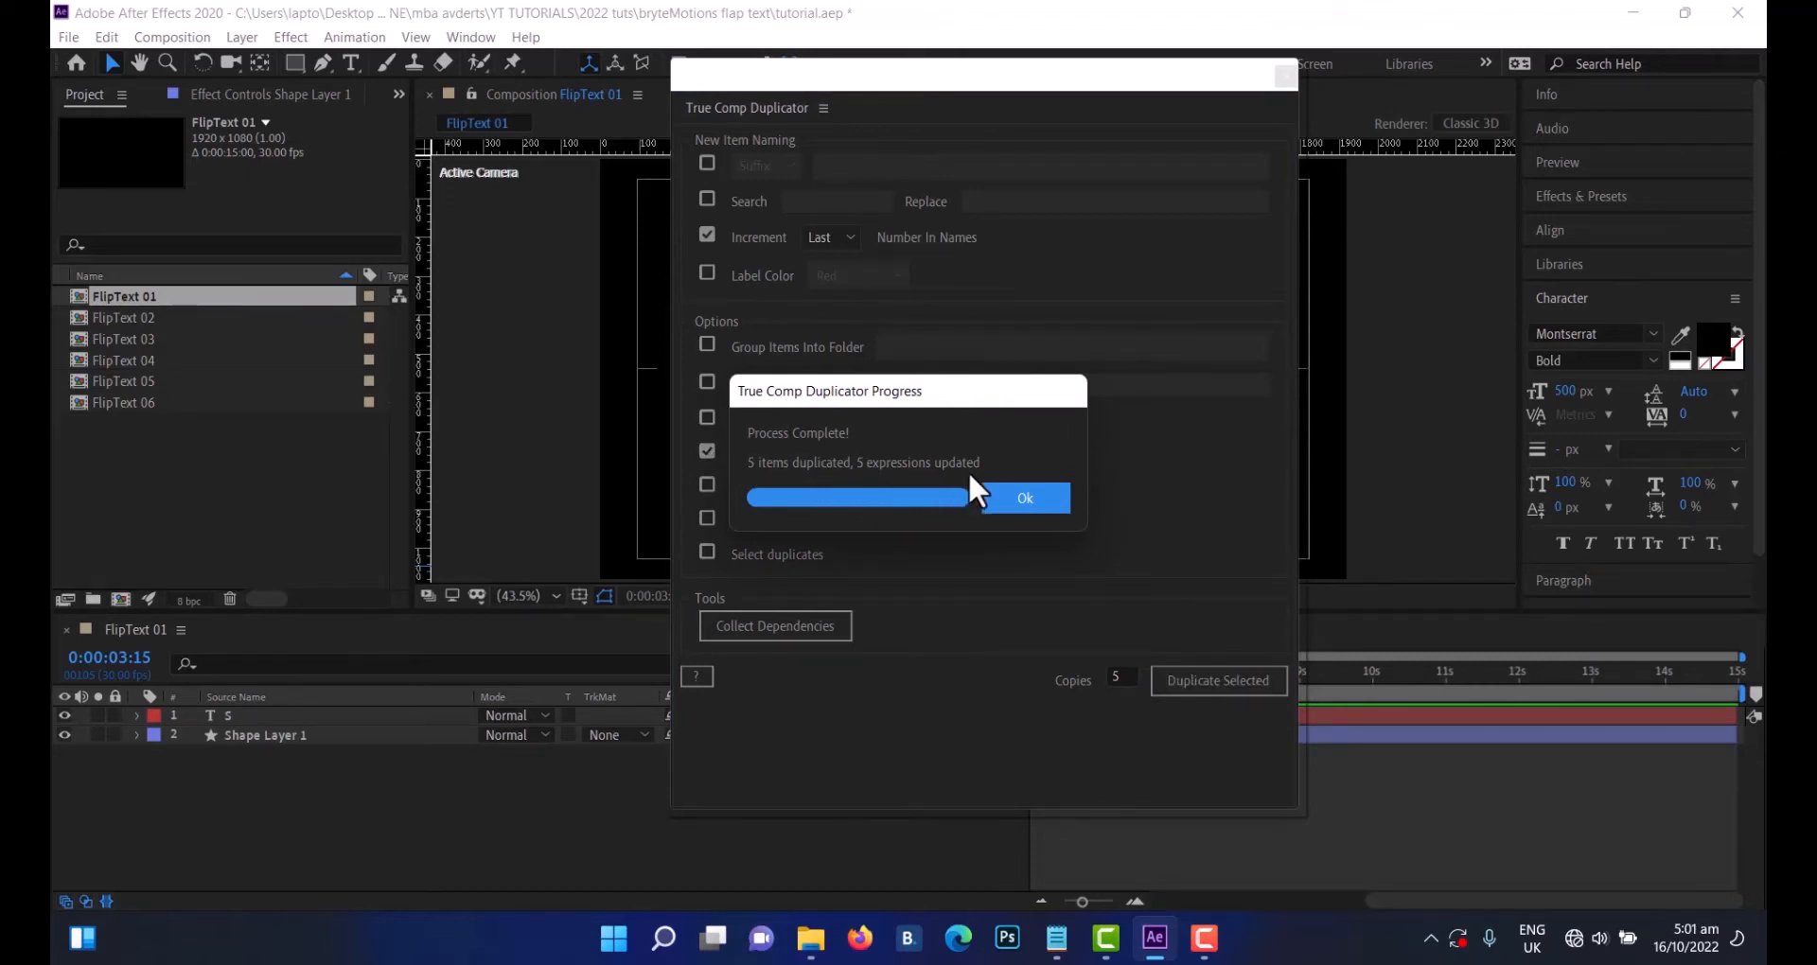
click(1015, 497)
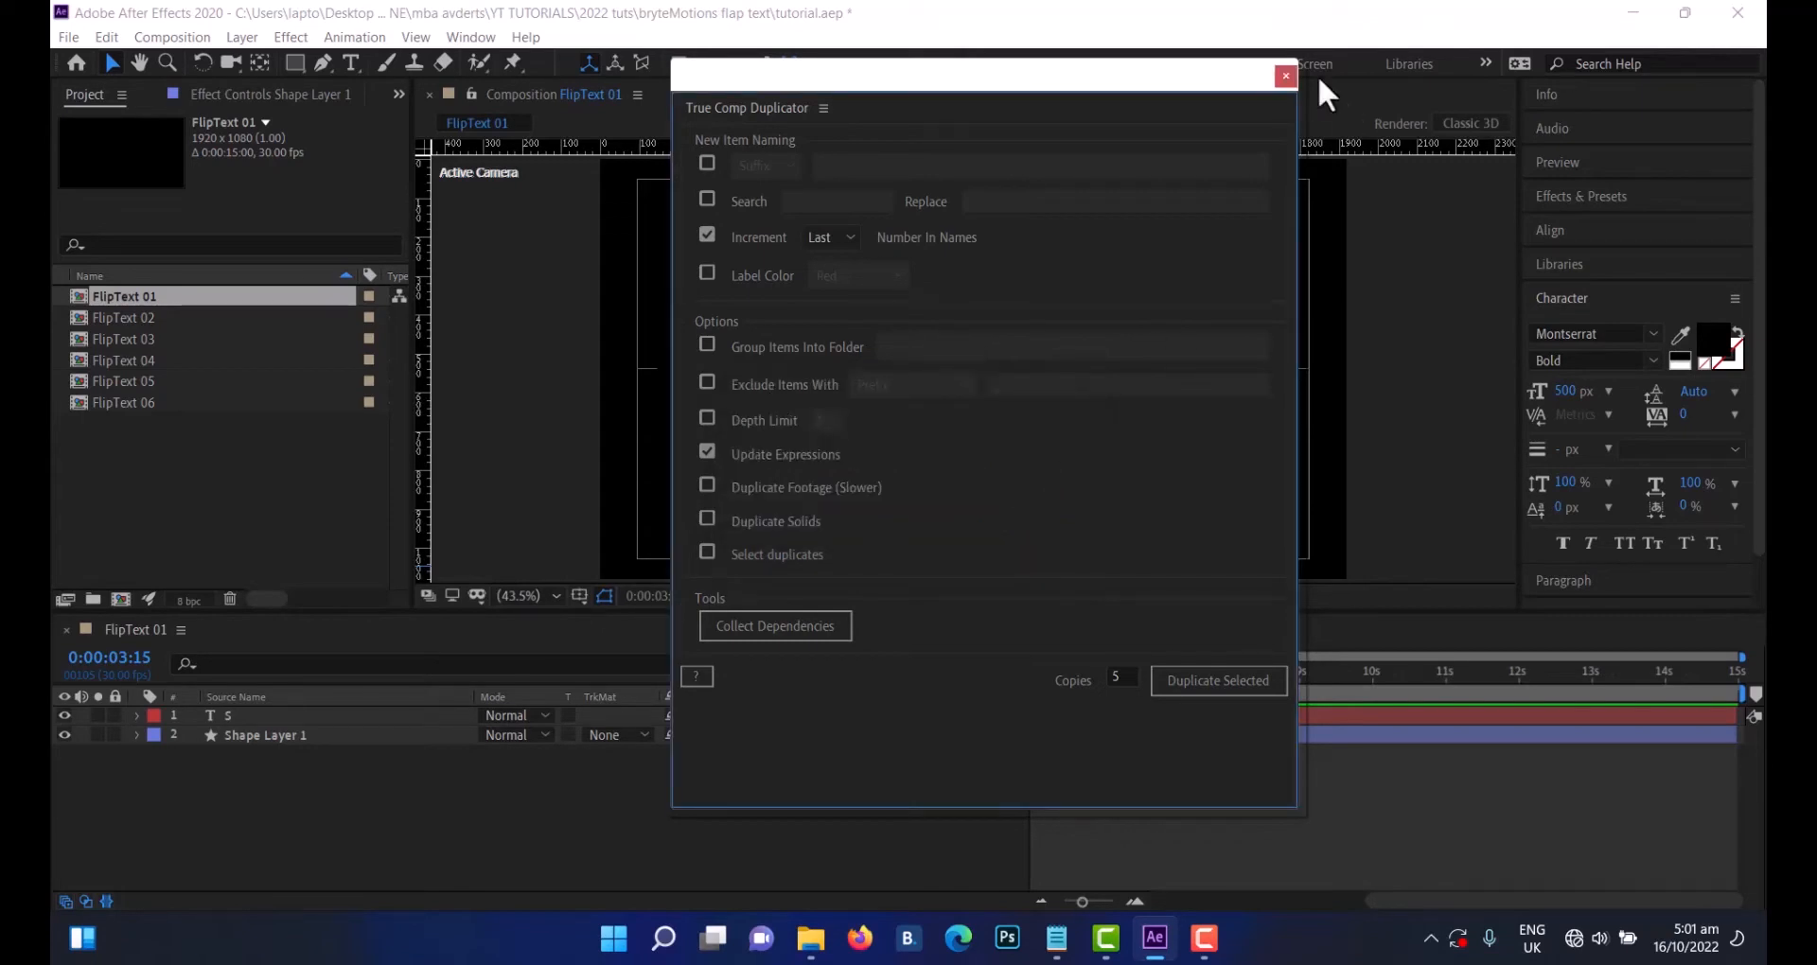
click(1285, 74)
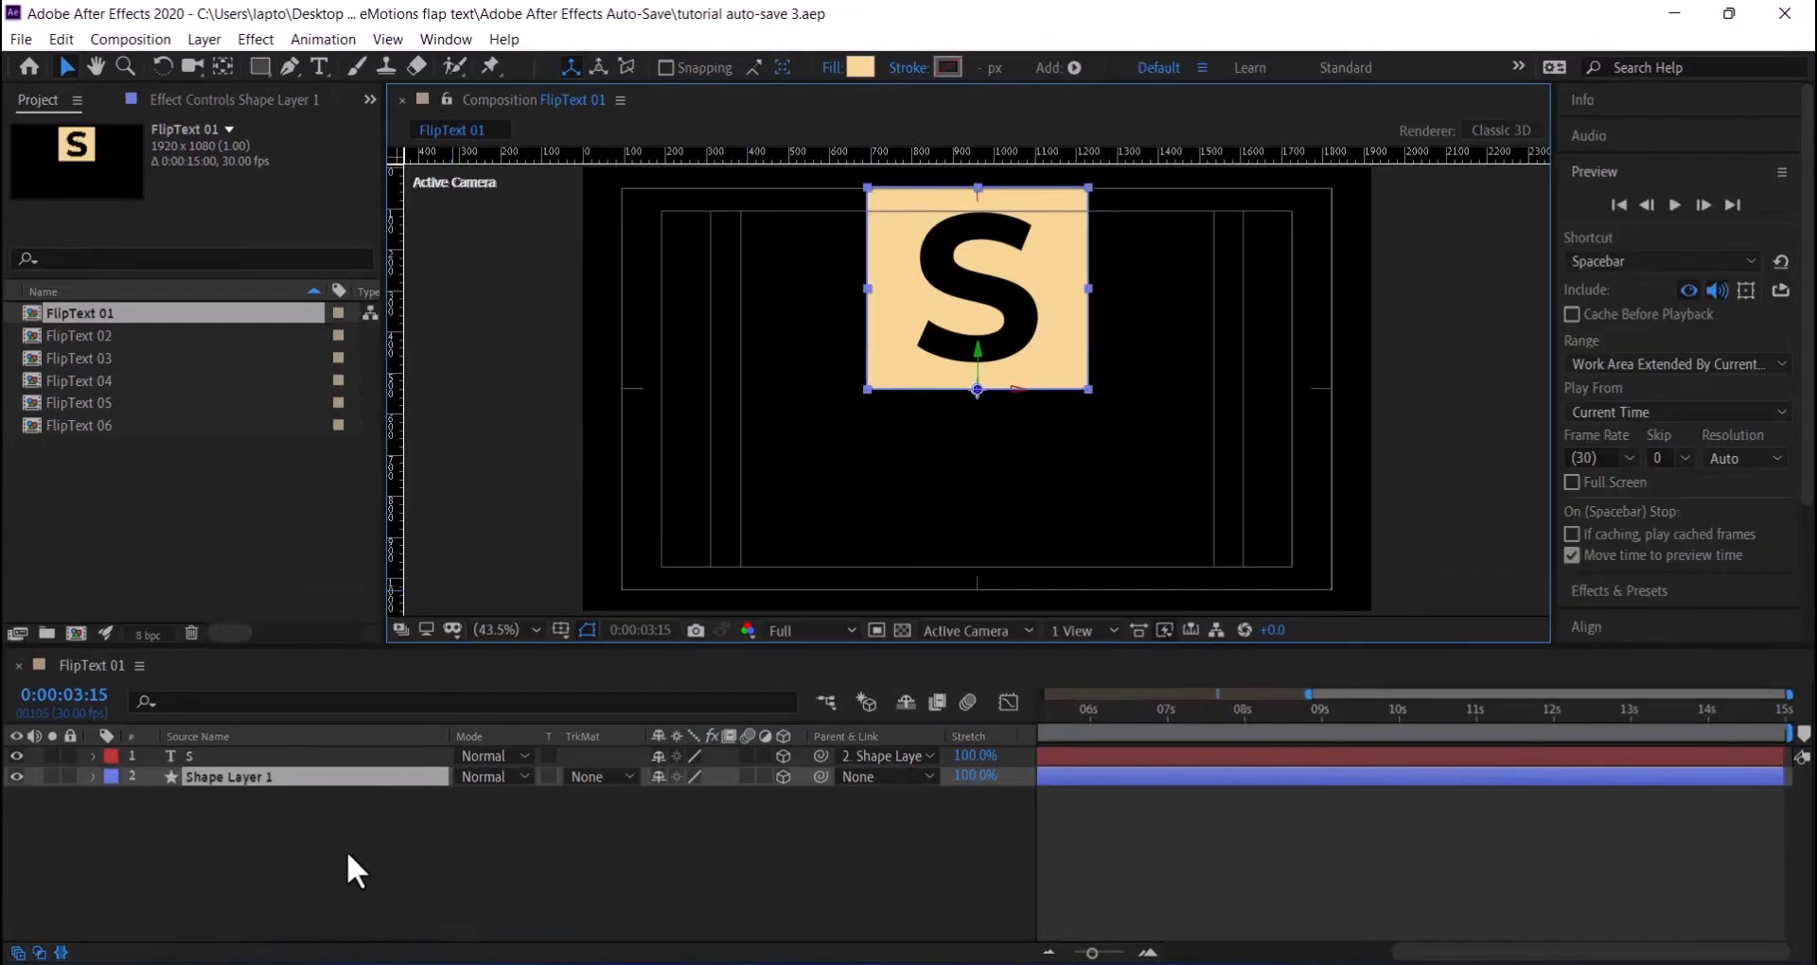
- Create a new composition named Main with a duration of 0:00:20:00
click(134, 42)
click(140, 59)
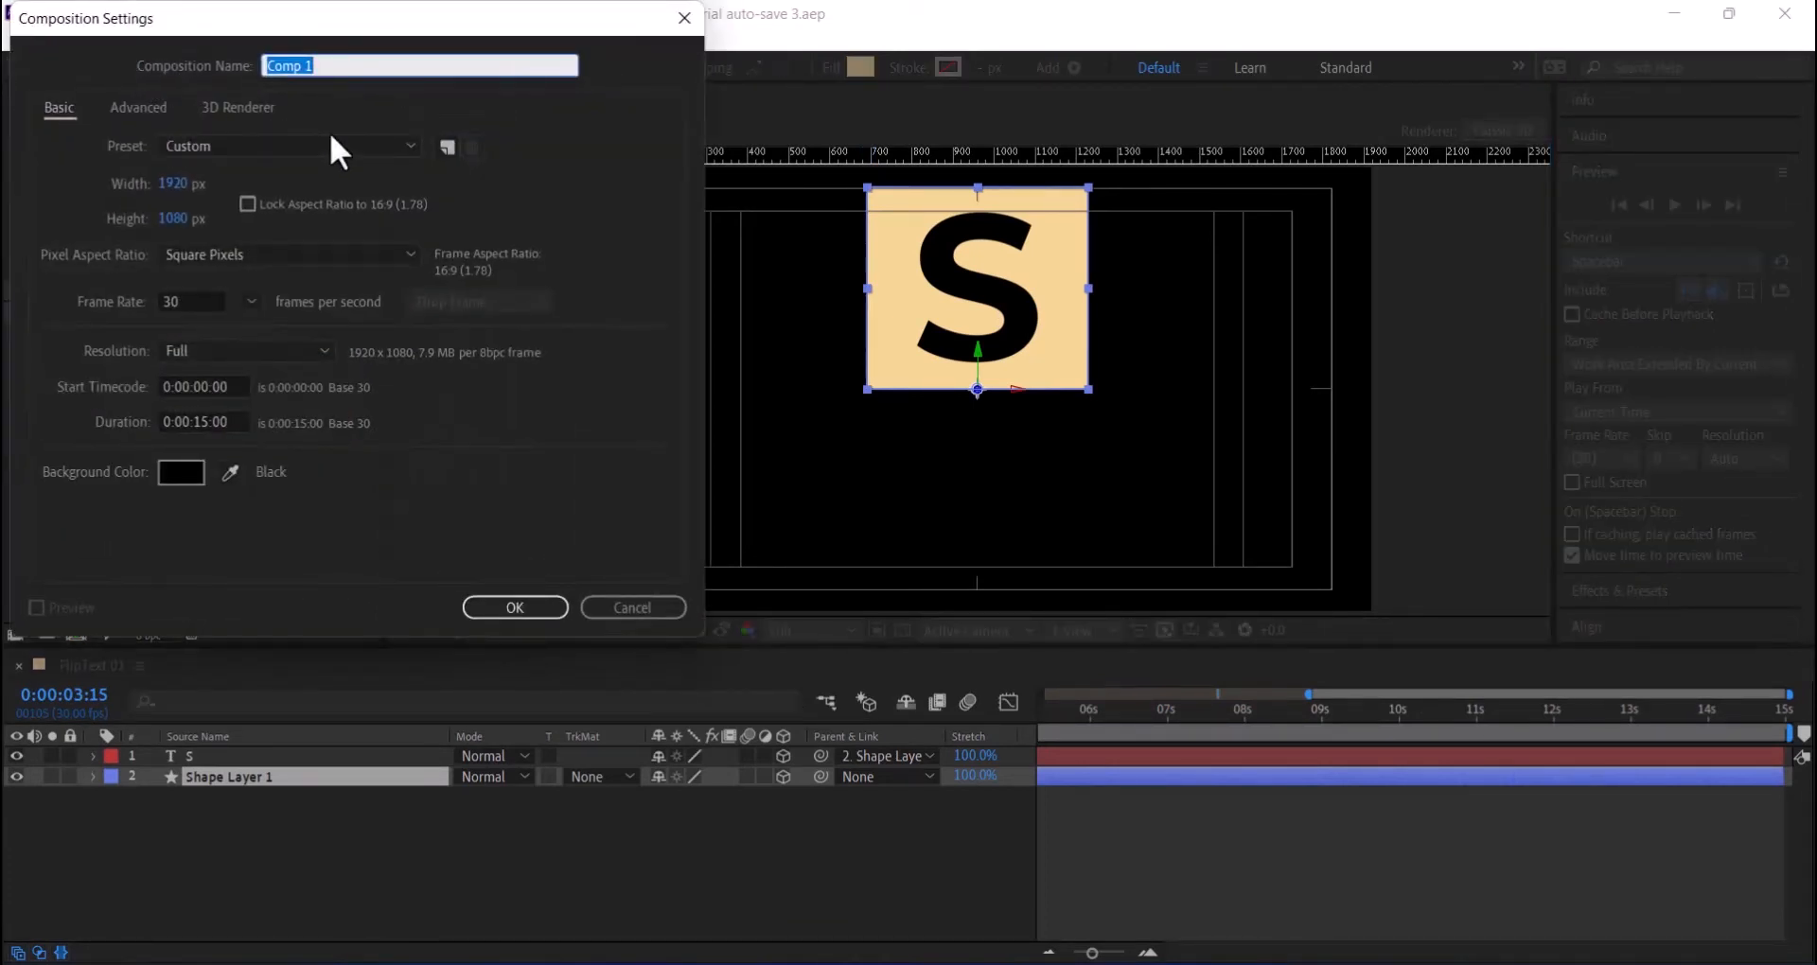
text(Main)
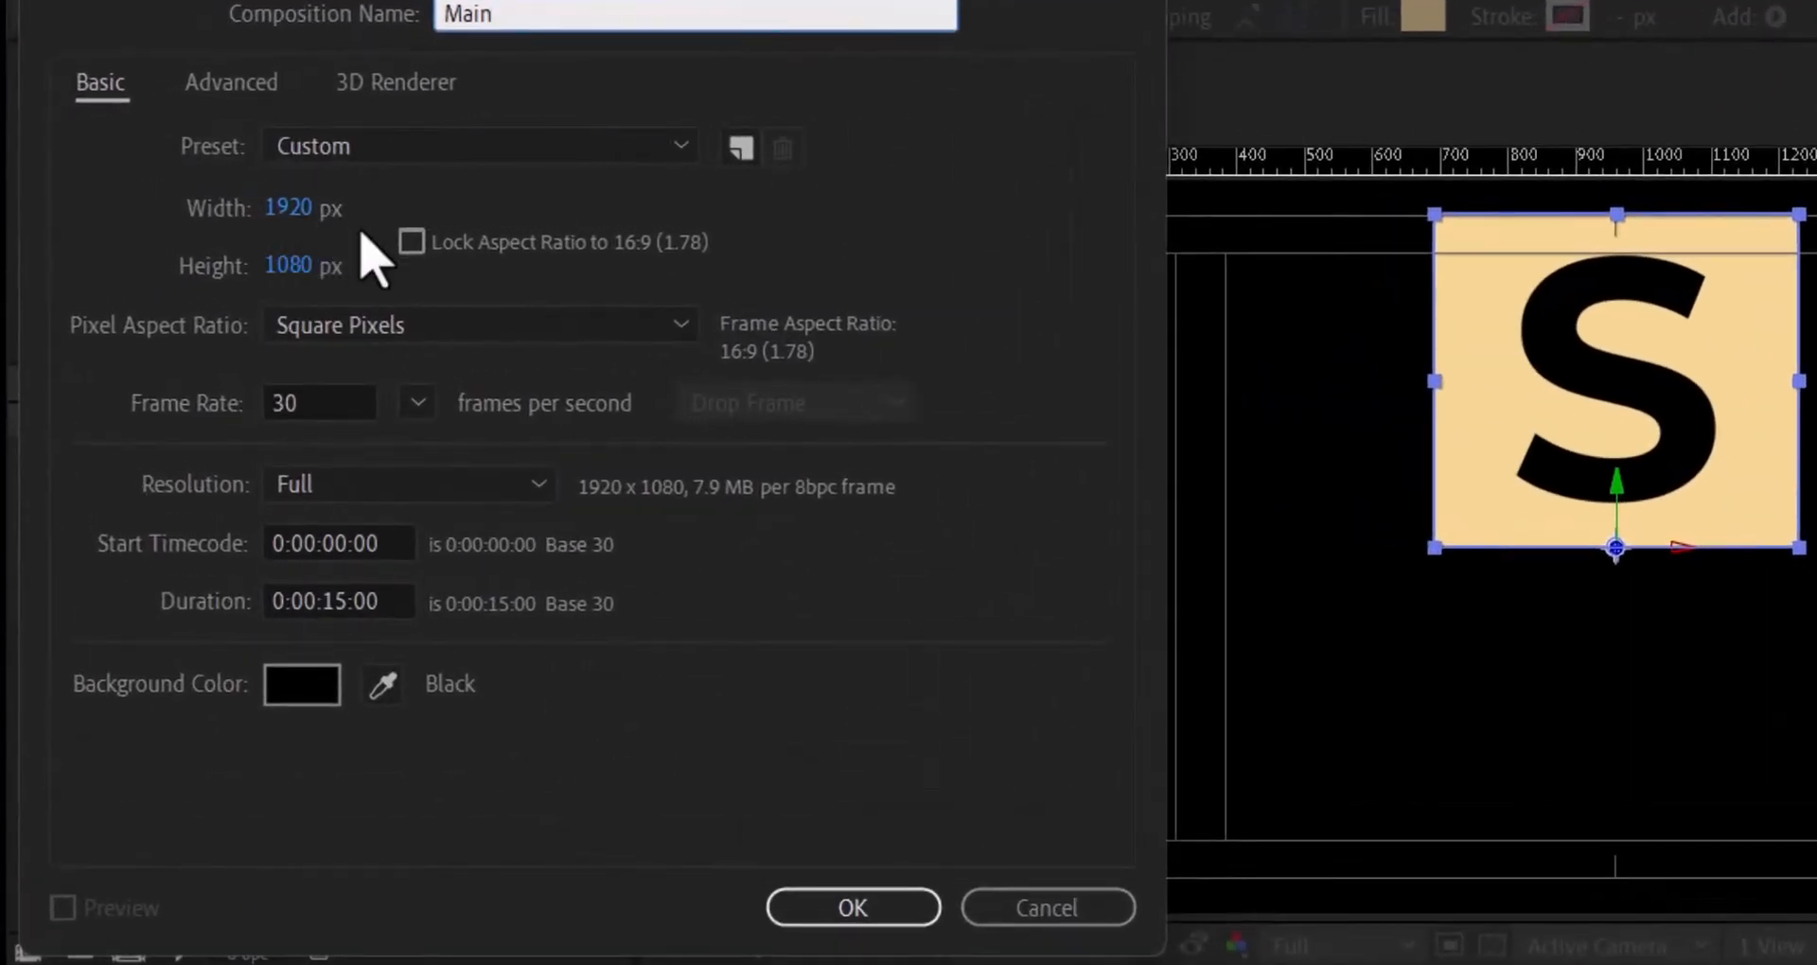
click(348, 602)
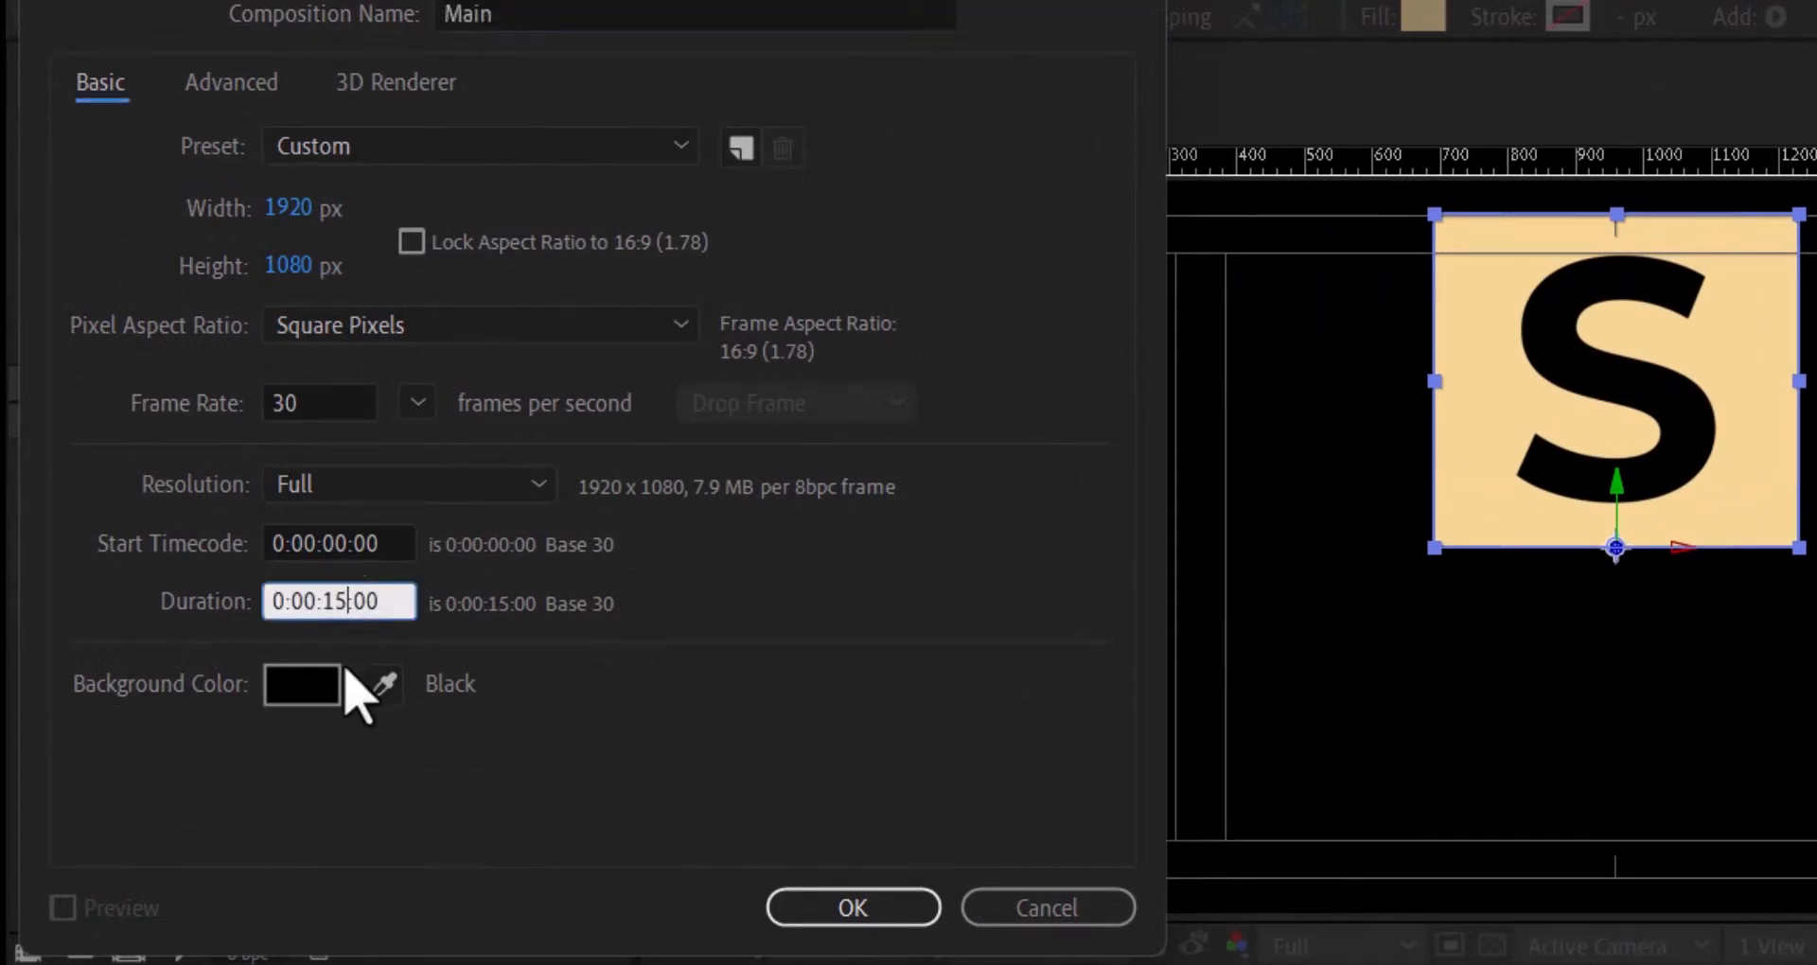
key(BackSpace)
key(BackSpace)
text(20)
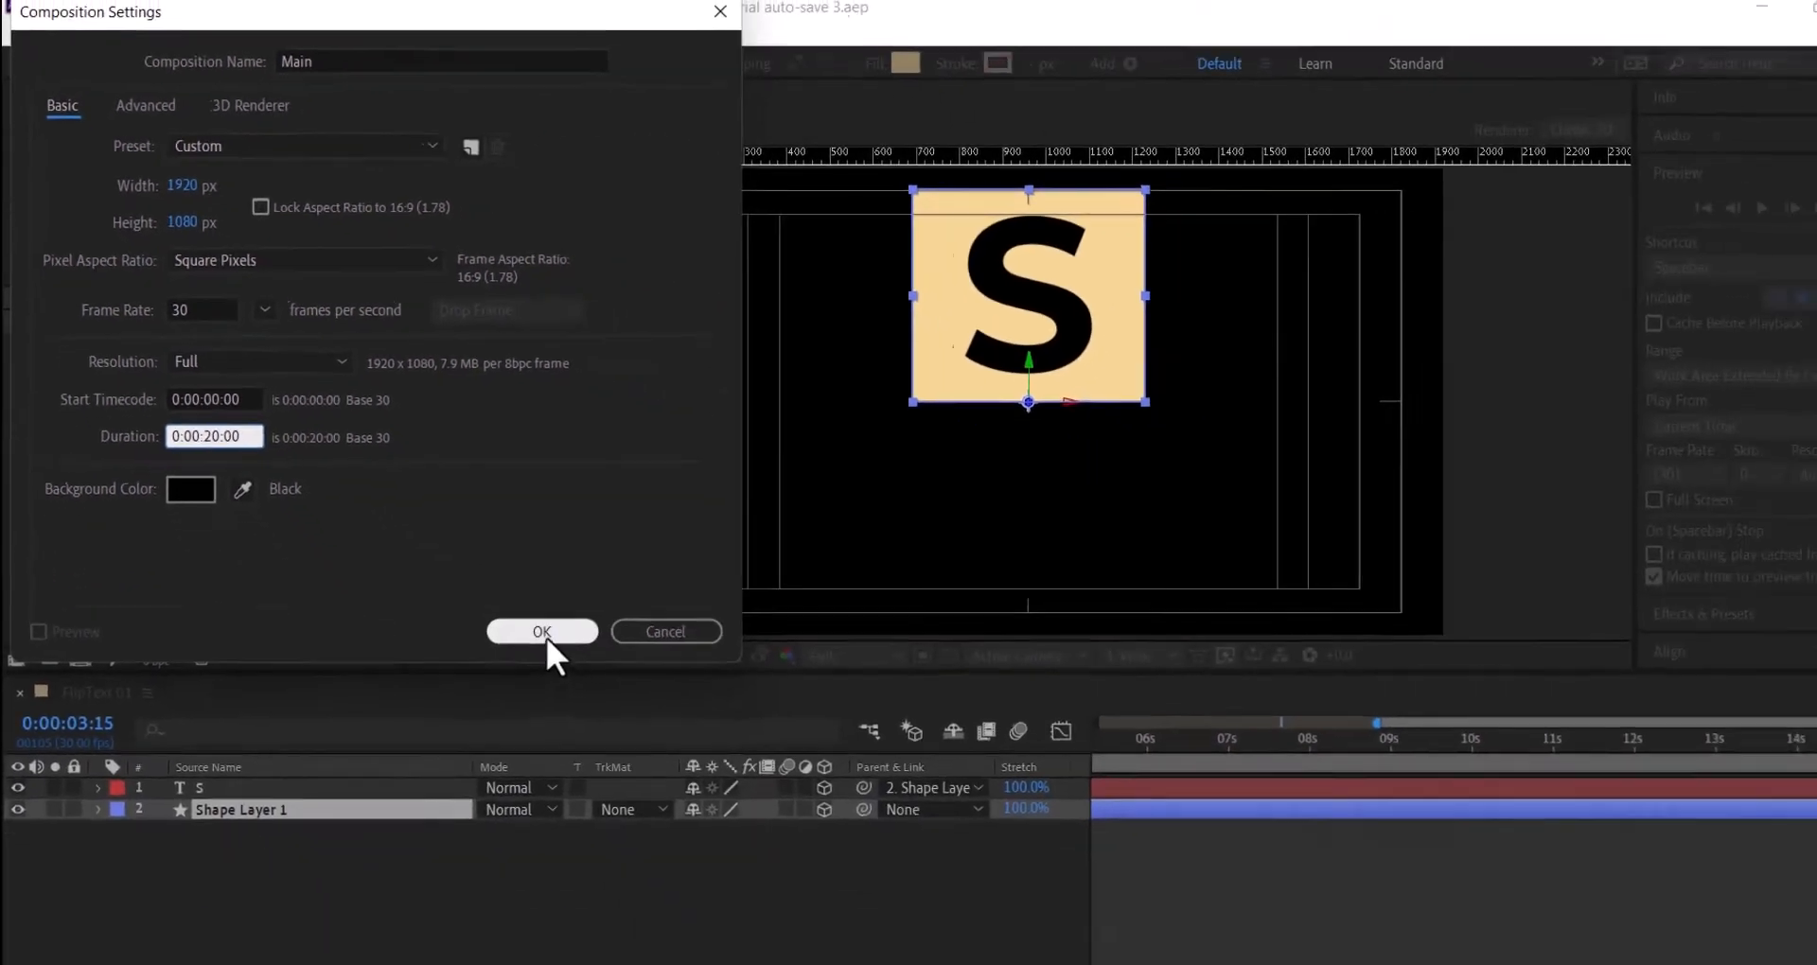
click(516, 608)
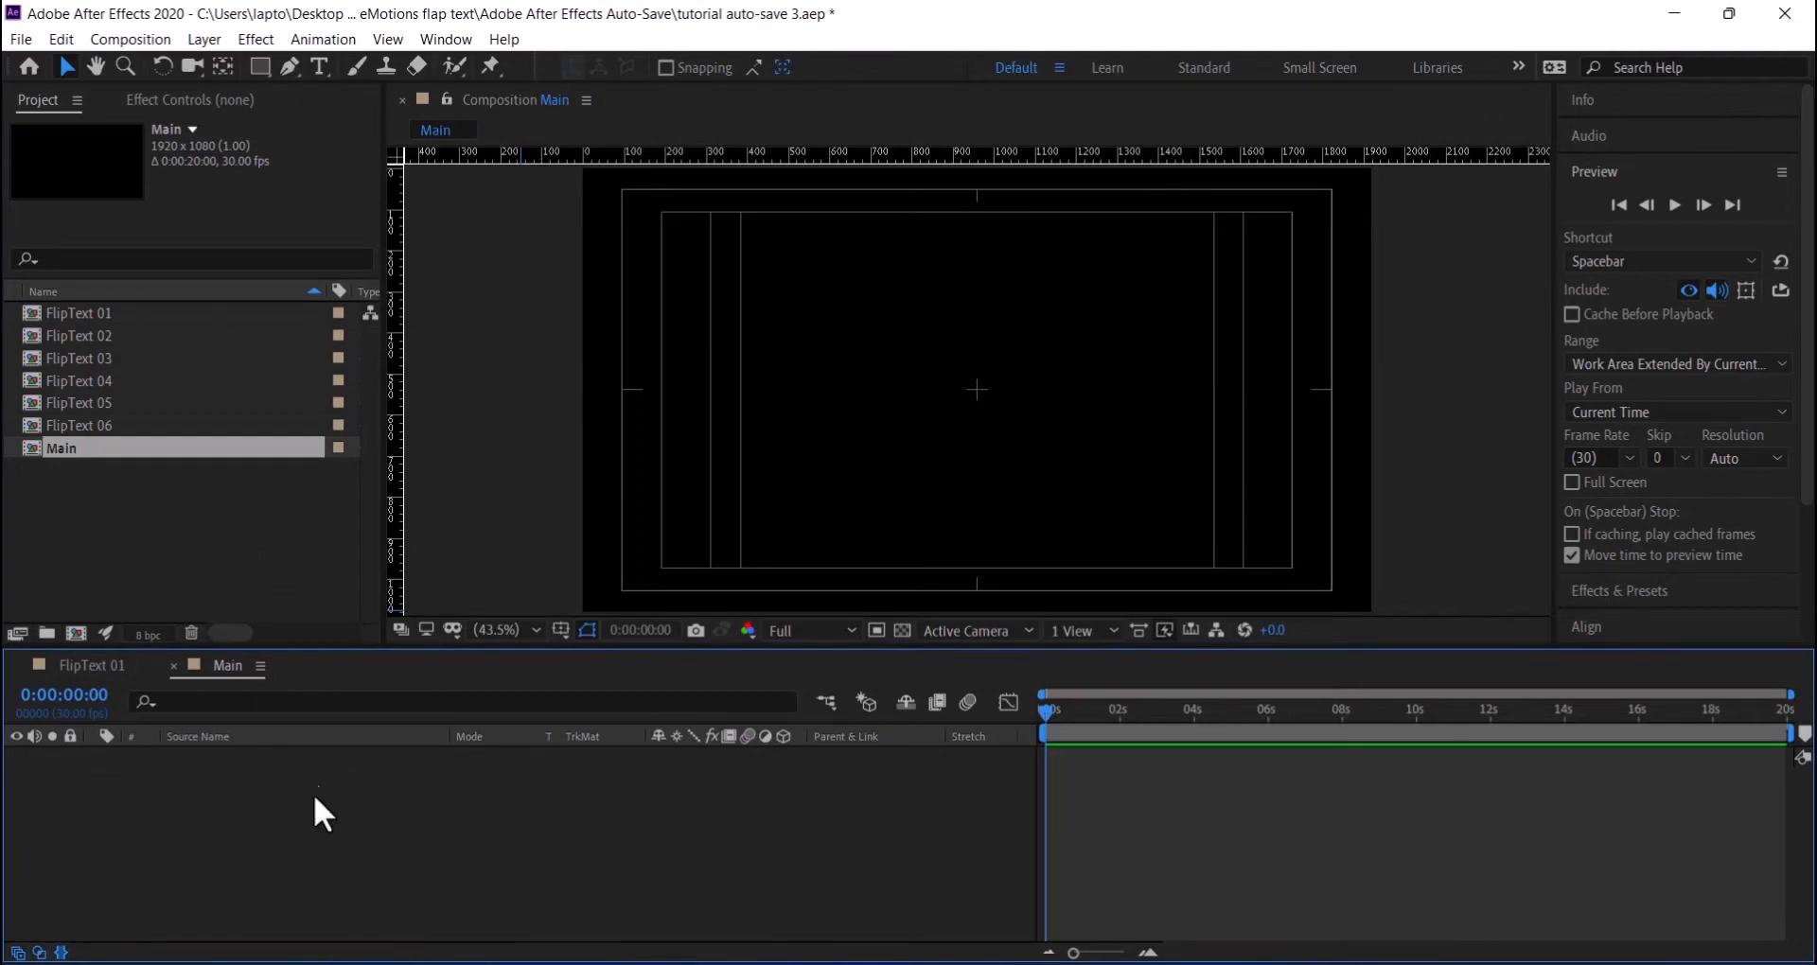
- Add the FlipText 01 to FlipText 05 compositions to the Main timeline and move the current time to about 14 seconds
click(91, 318)
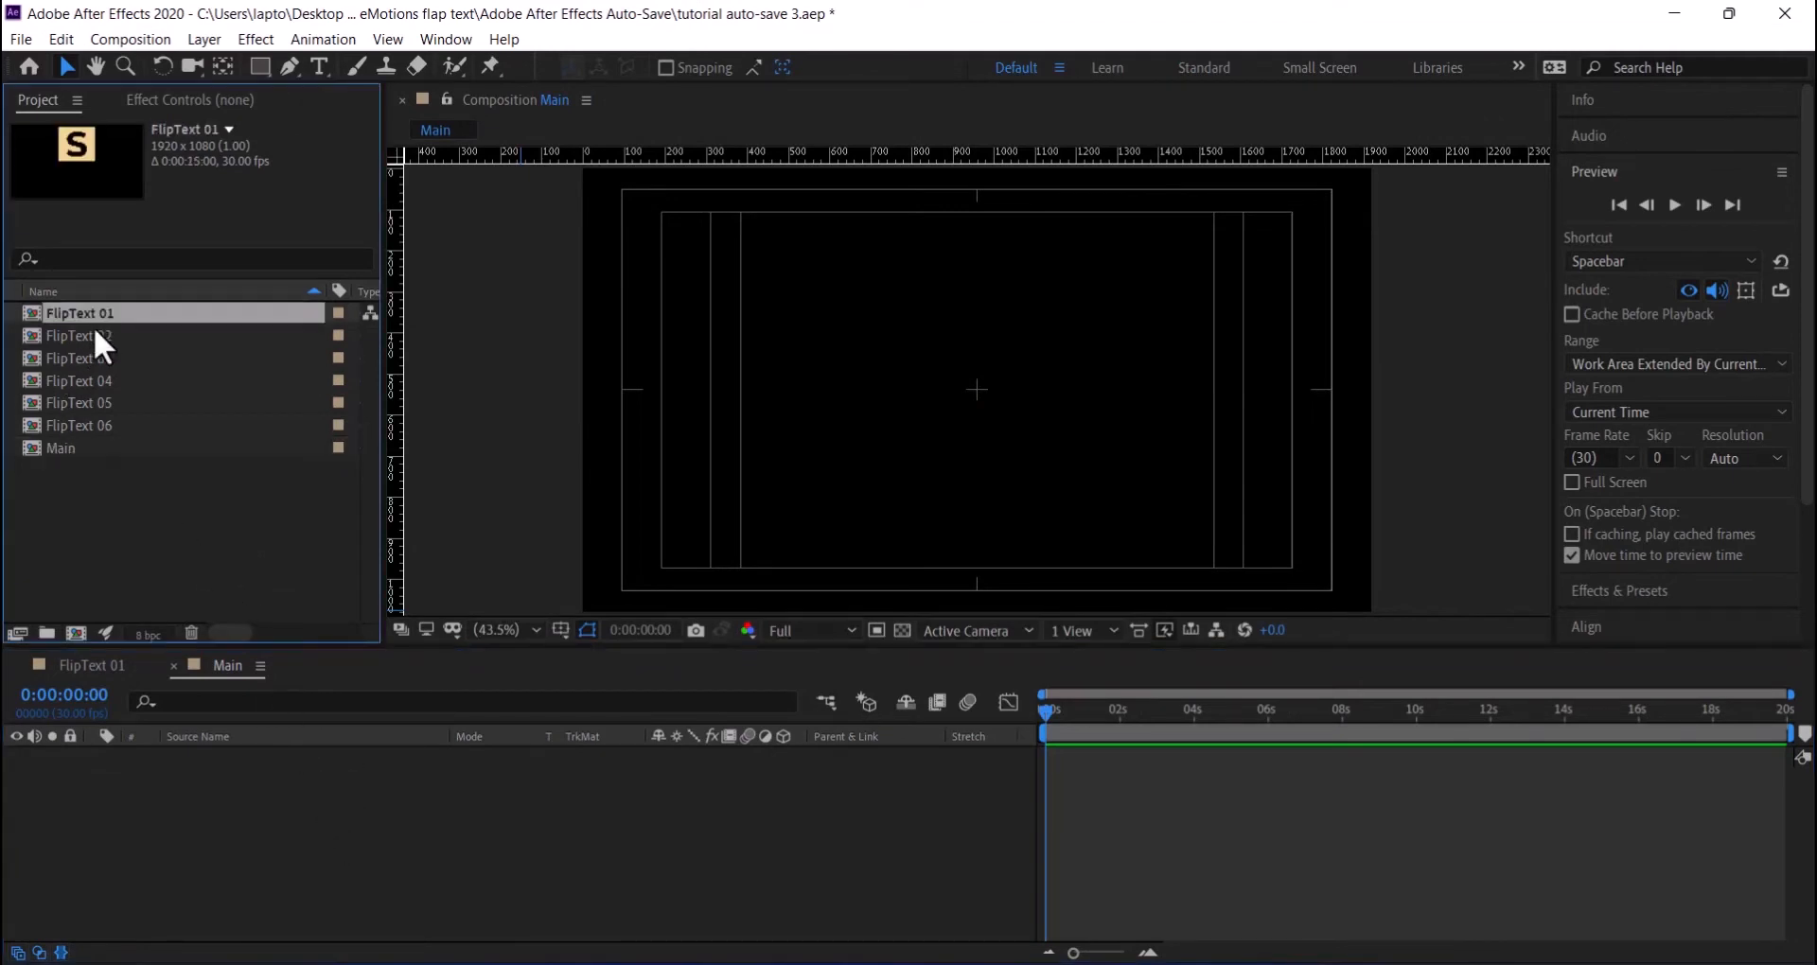
shift+click(107, 408)
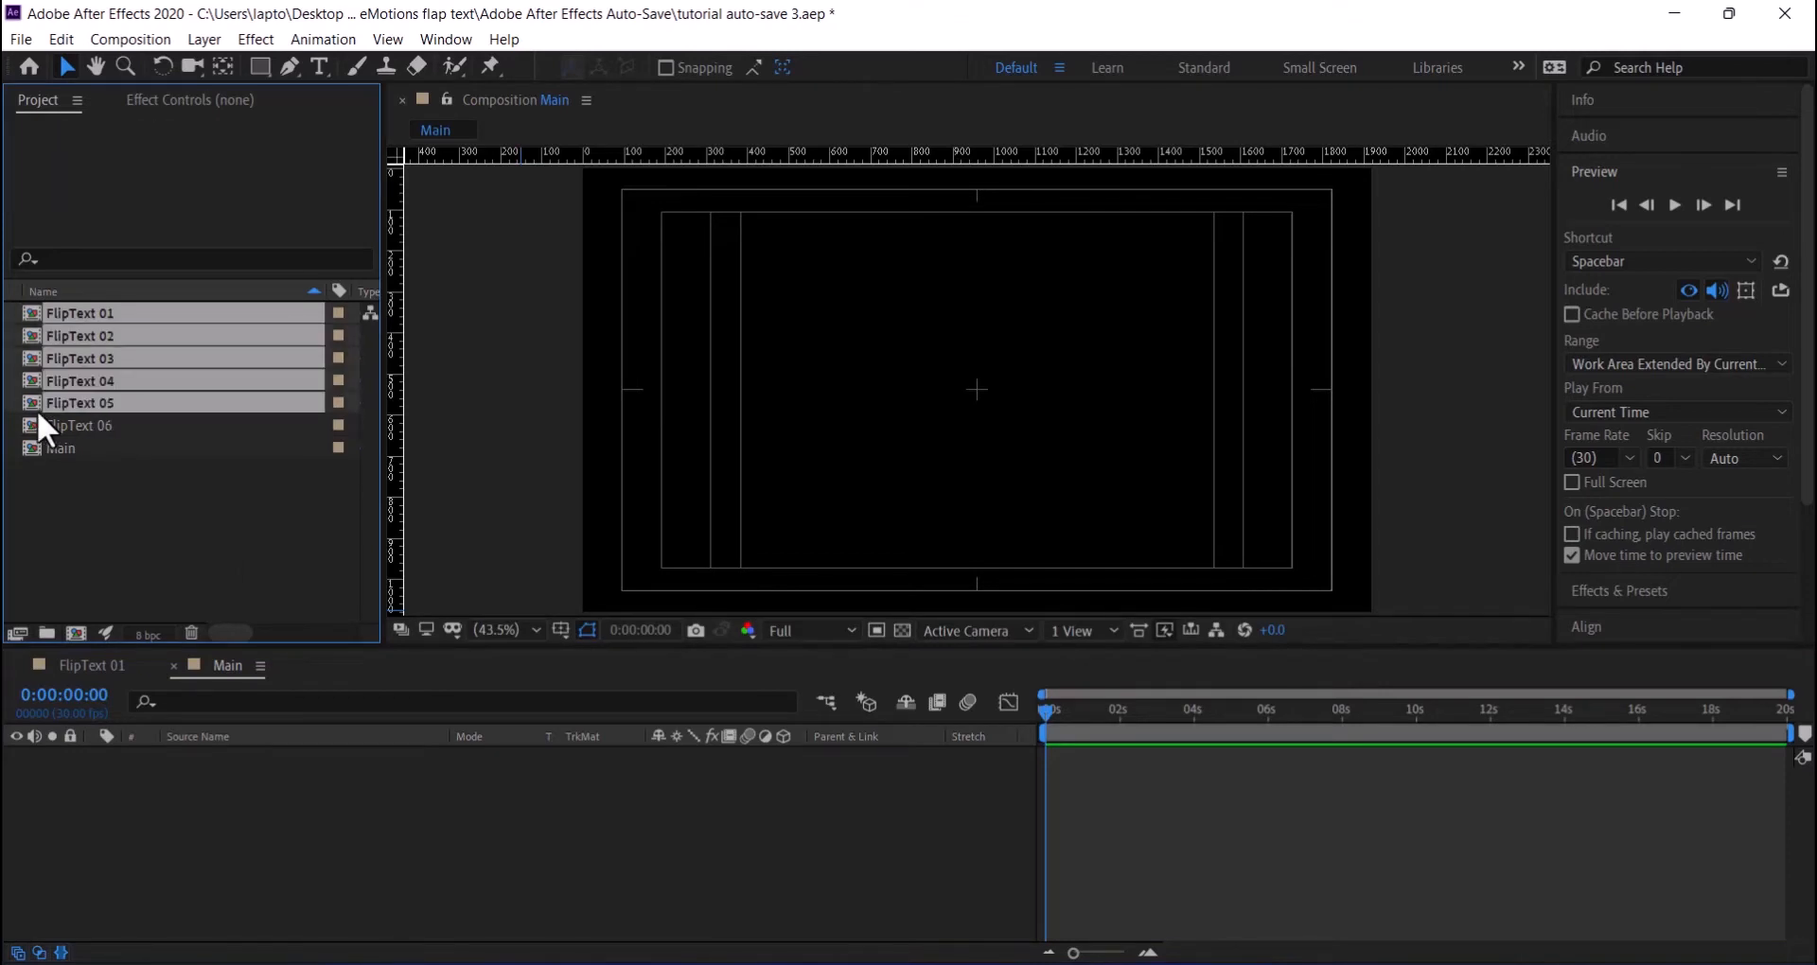
drag(32, 407, 156, 885)
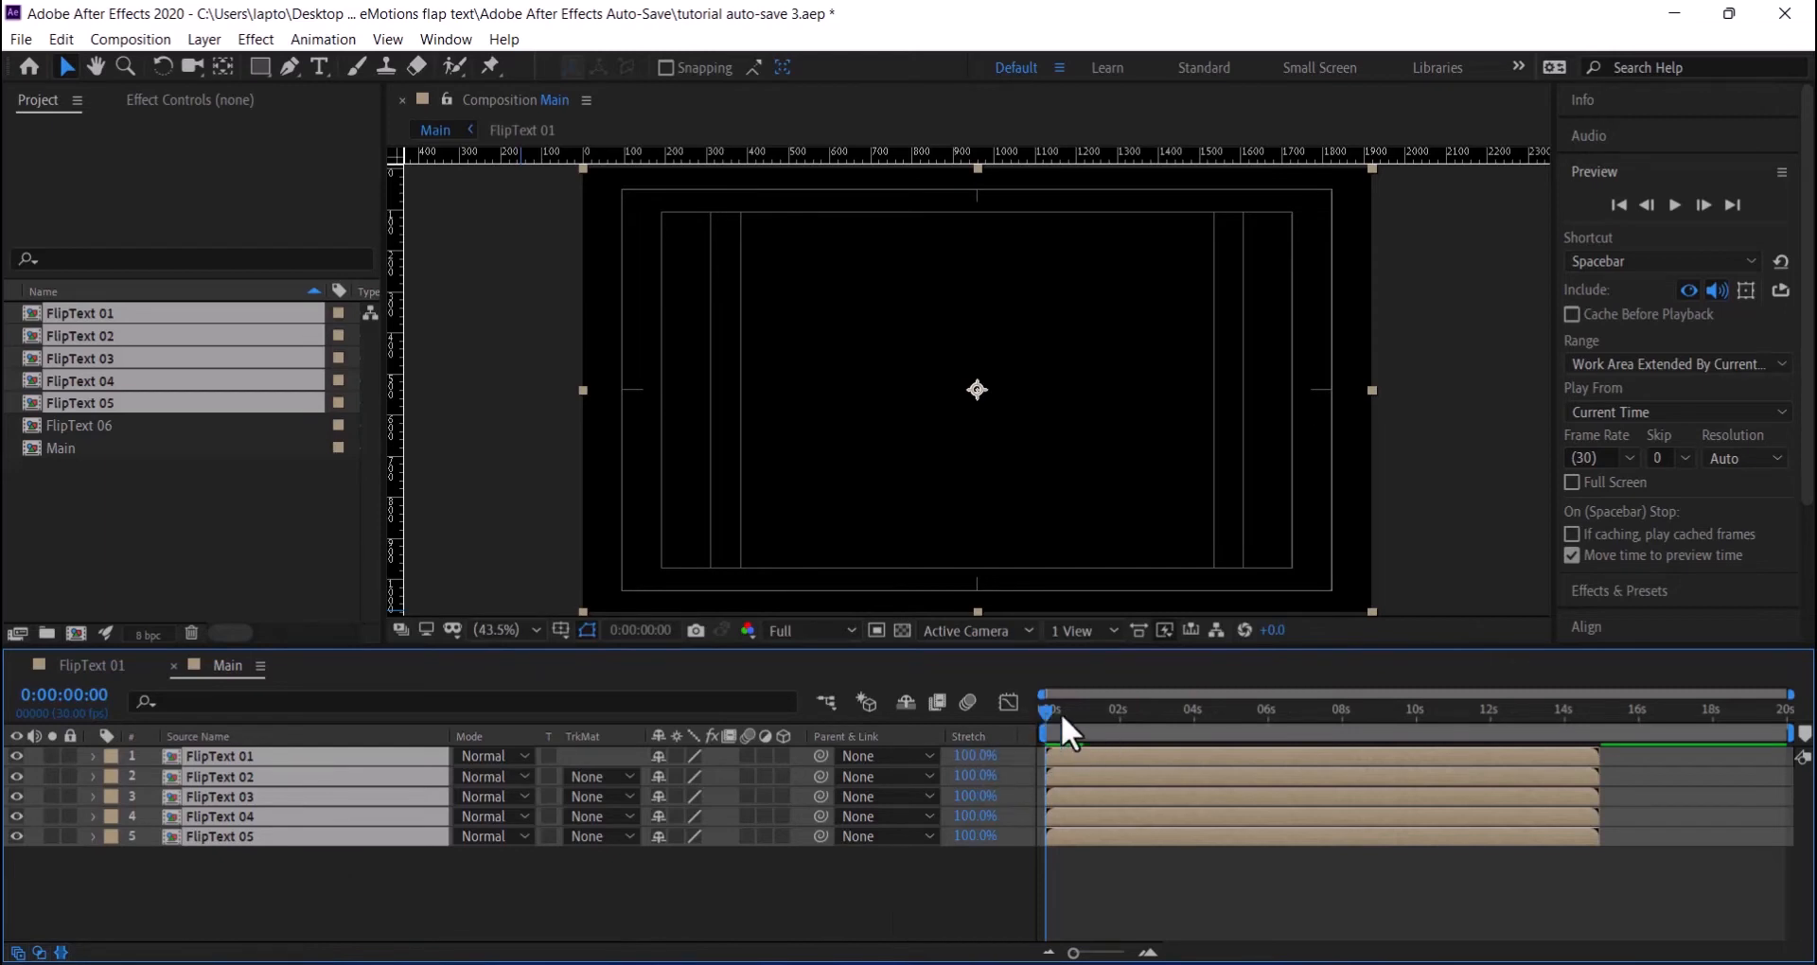
drag(1060, 719, 1560, 719)
click(292, 937)
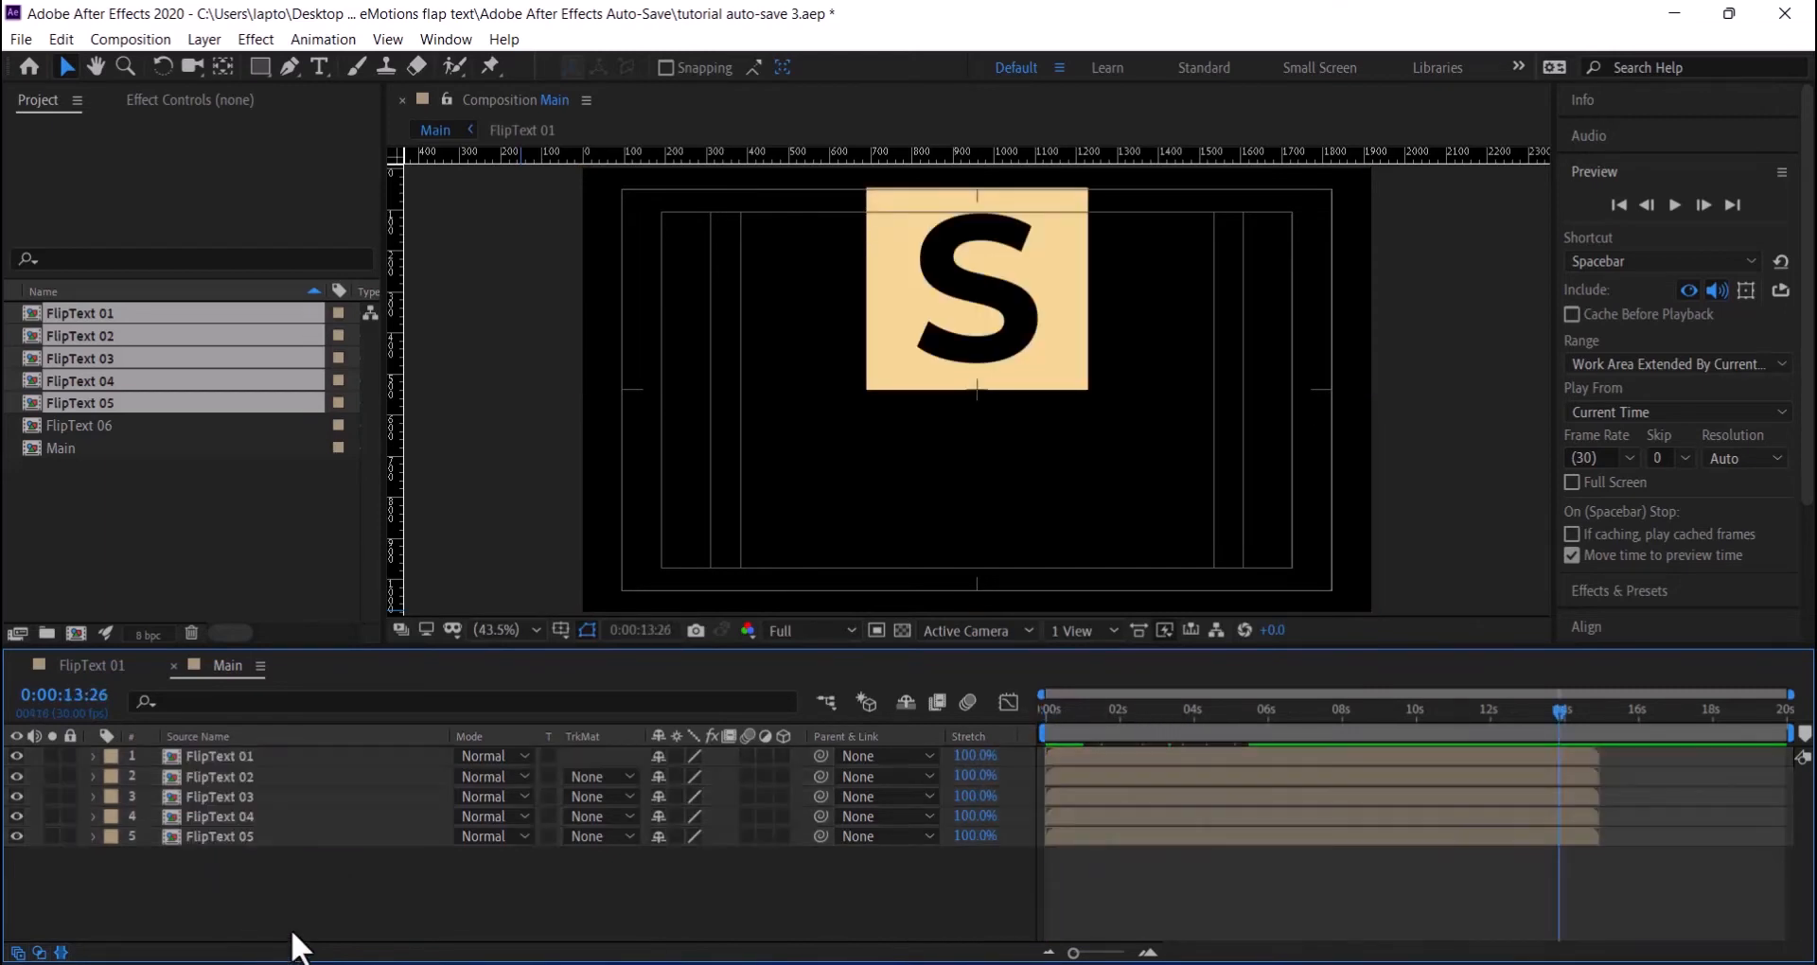
- Set the scale of all five FlipText layers to 65%, then collapse their properties and deselect them
drag(292, 941, 251, 752)
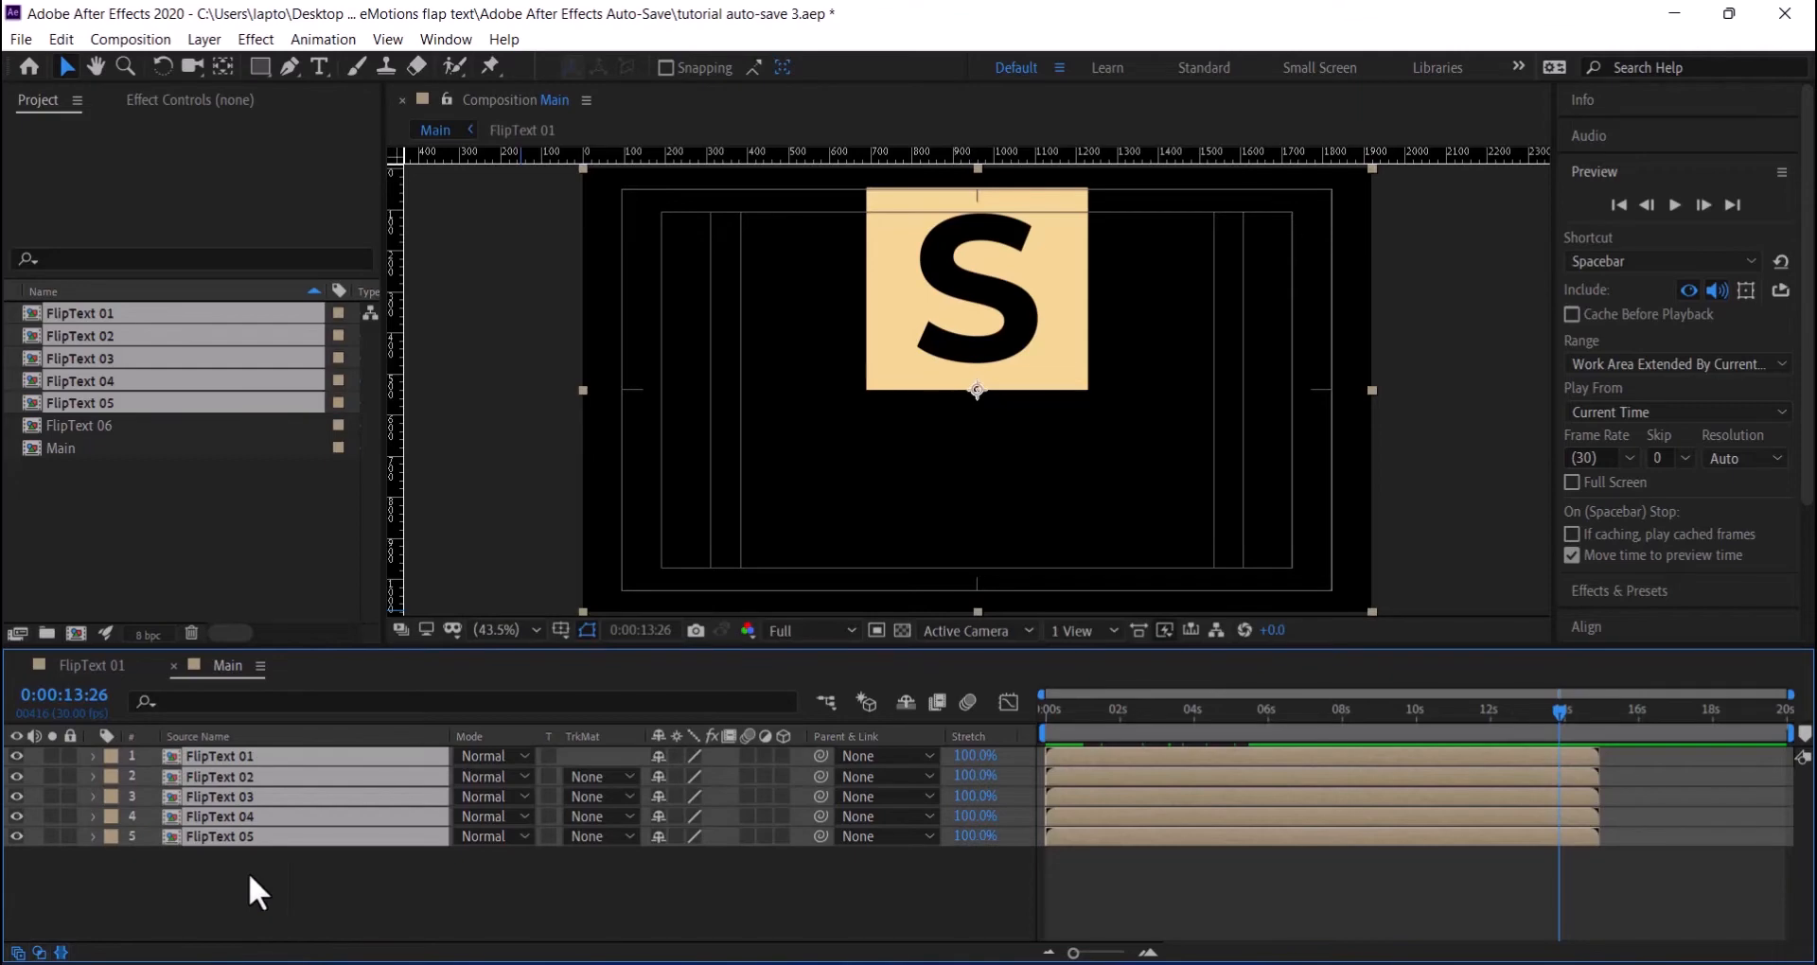
key(s)
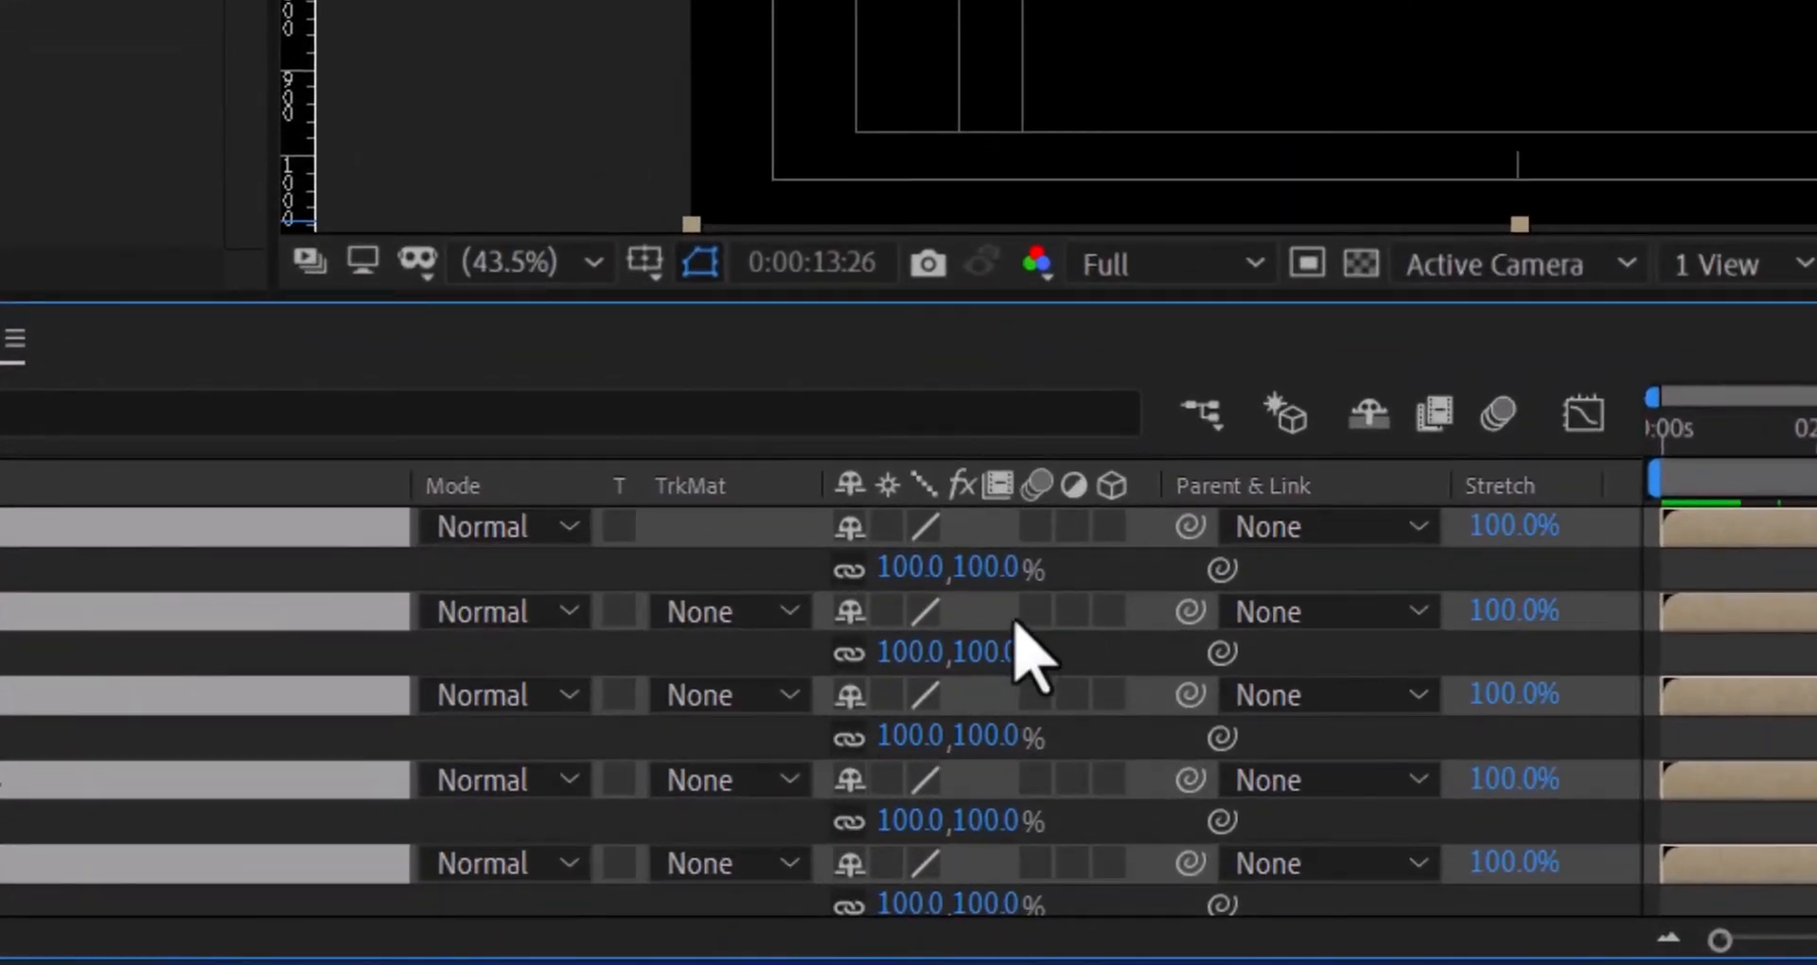
click(1003, 568)
text(65)
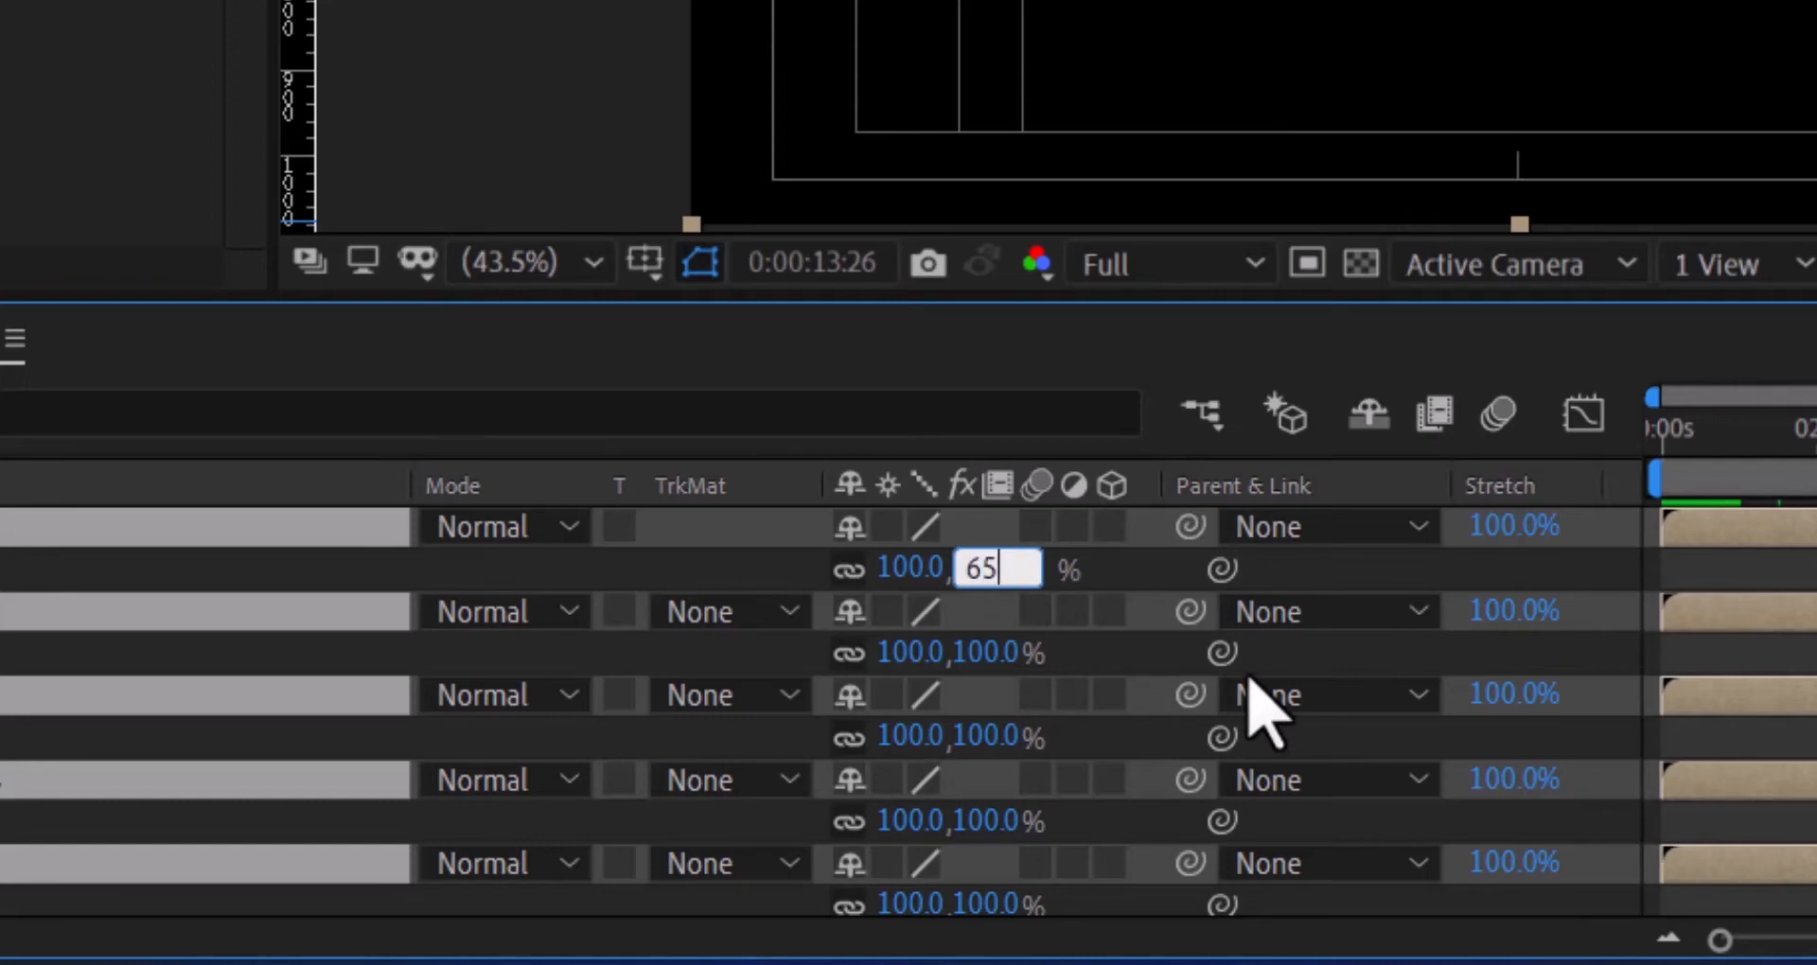
key(Return)
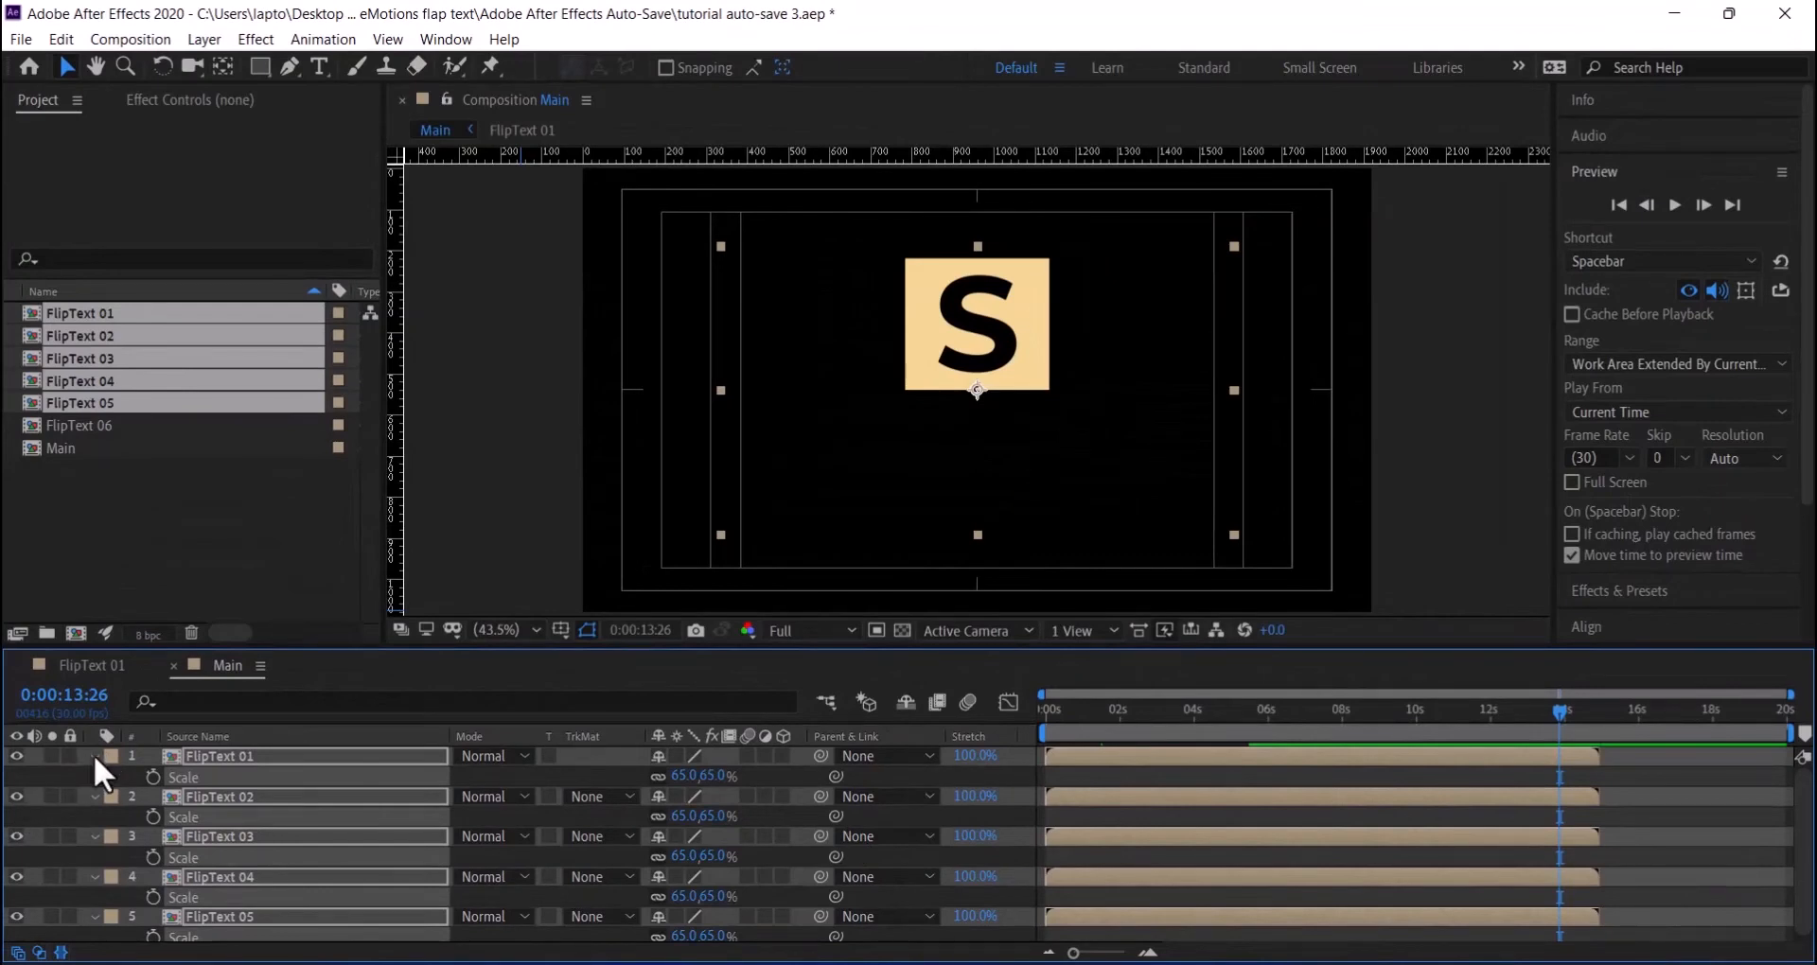
click(94, 757)
click(669, 863)
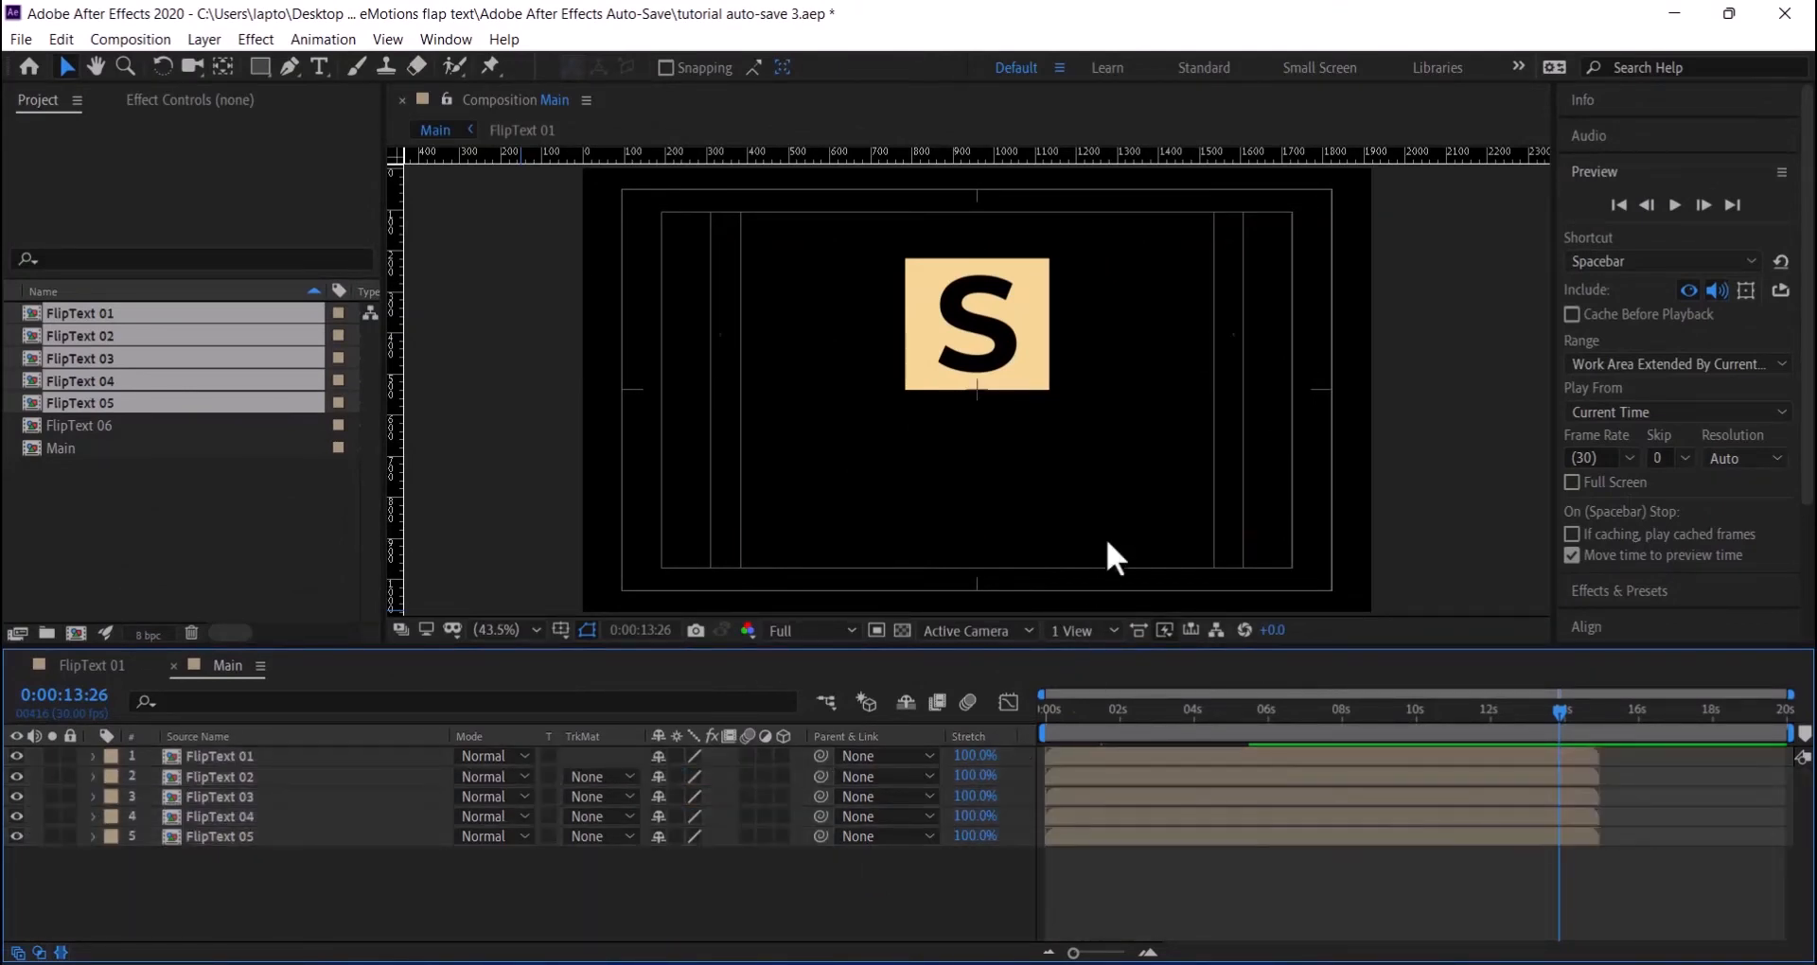
- Place a horizontal ruler guide across the lower part of the Main composition, just inside the title-safe area
click(1060, 161)
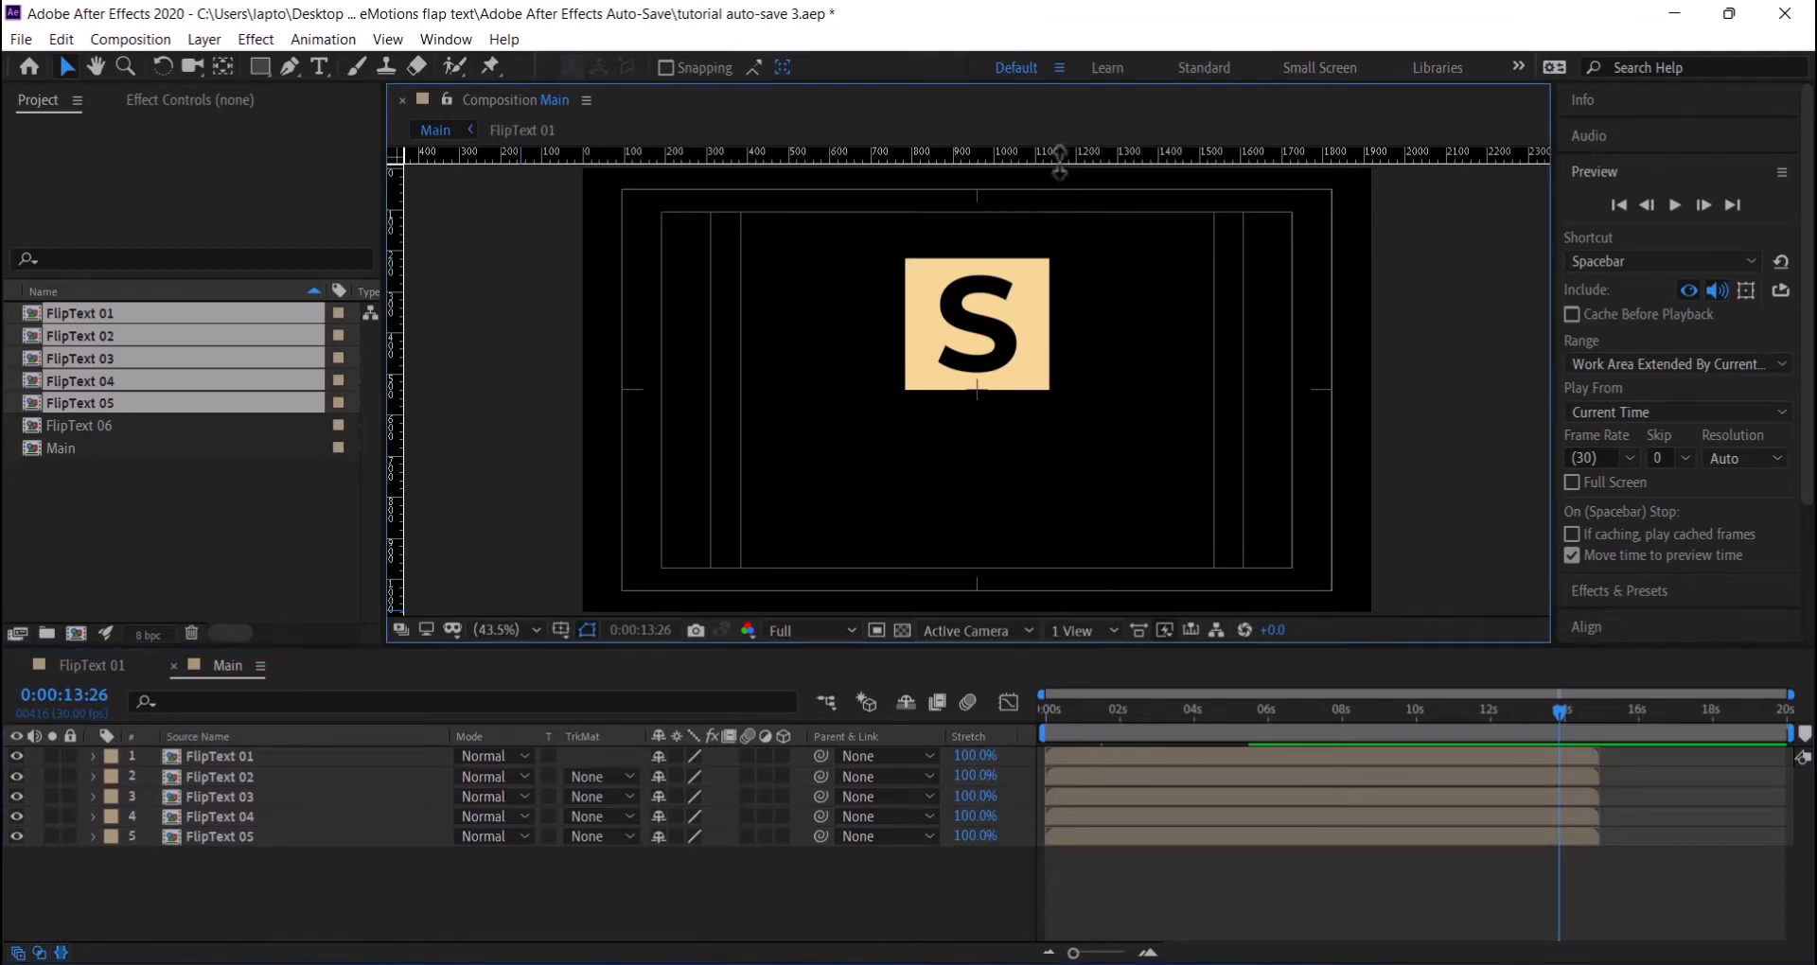
drag(1060, 161, 1007, 551)
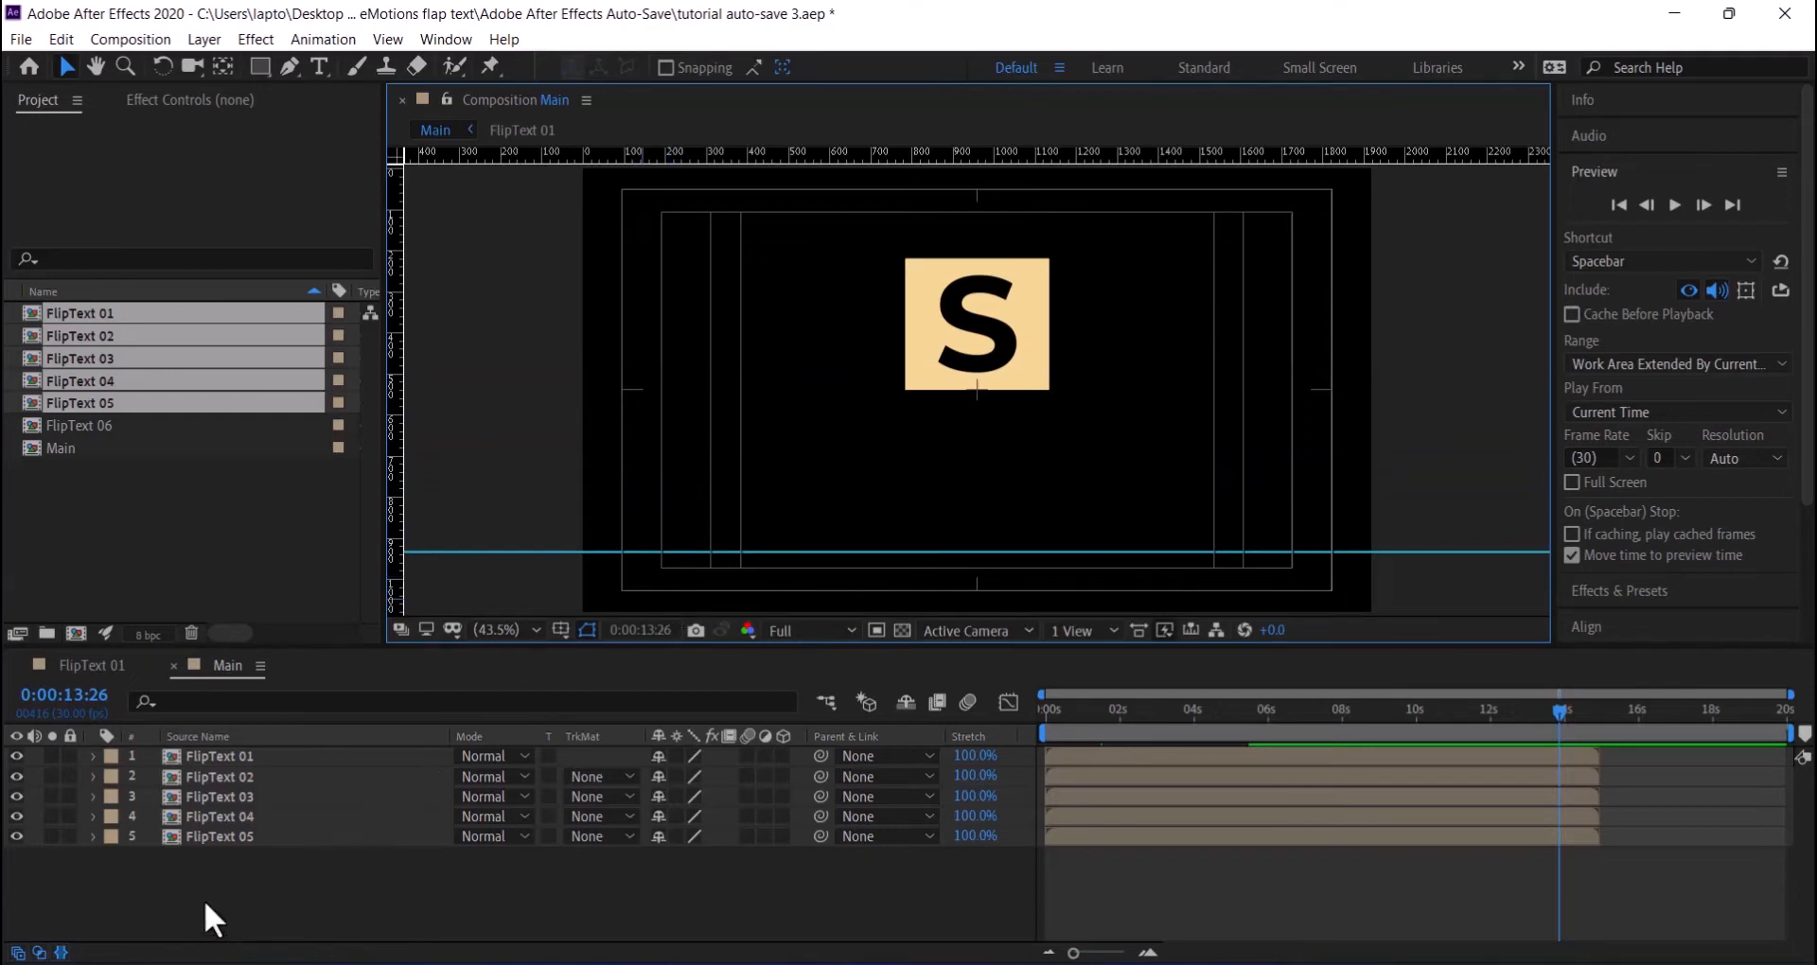
- Reverse the layer order in Main so FlipText 05 is at the top of the stack and FlipText 01 at the bottom
click(267, 757)
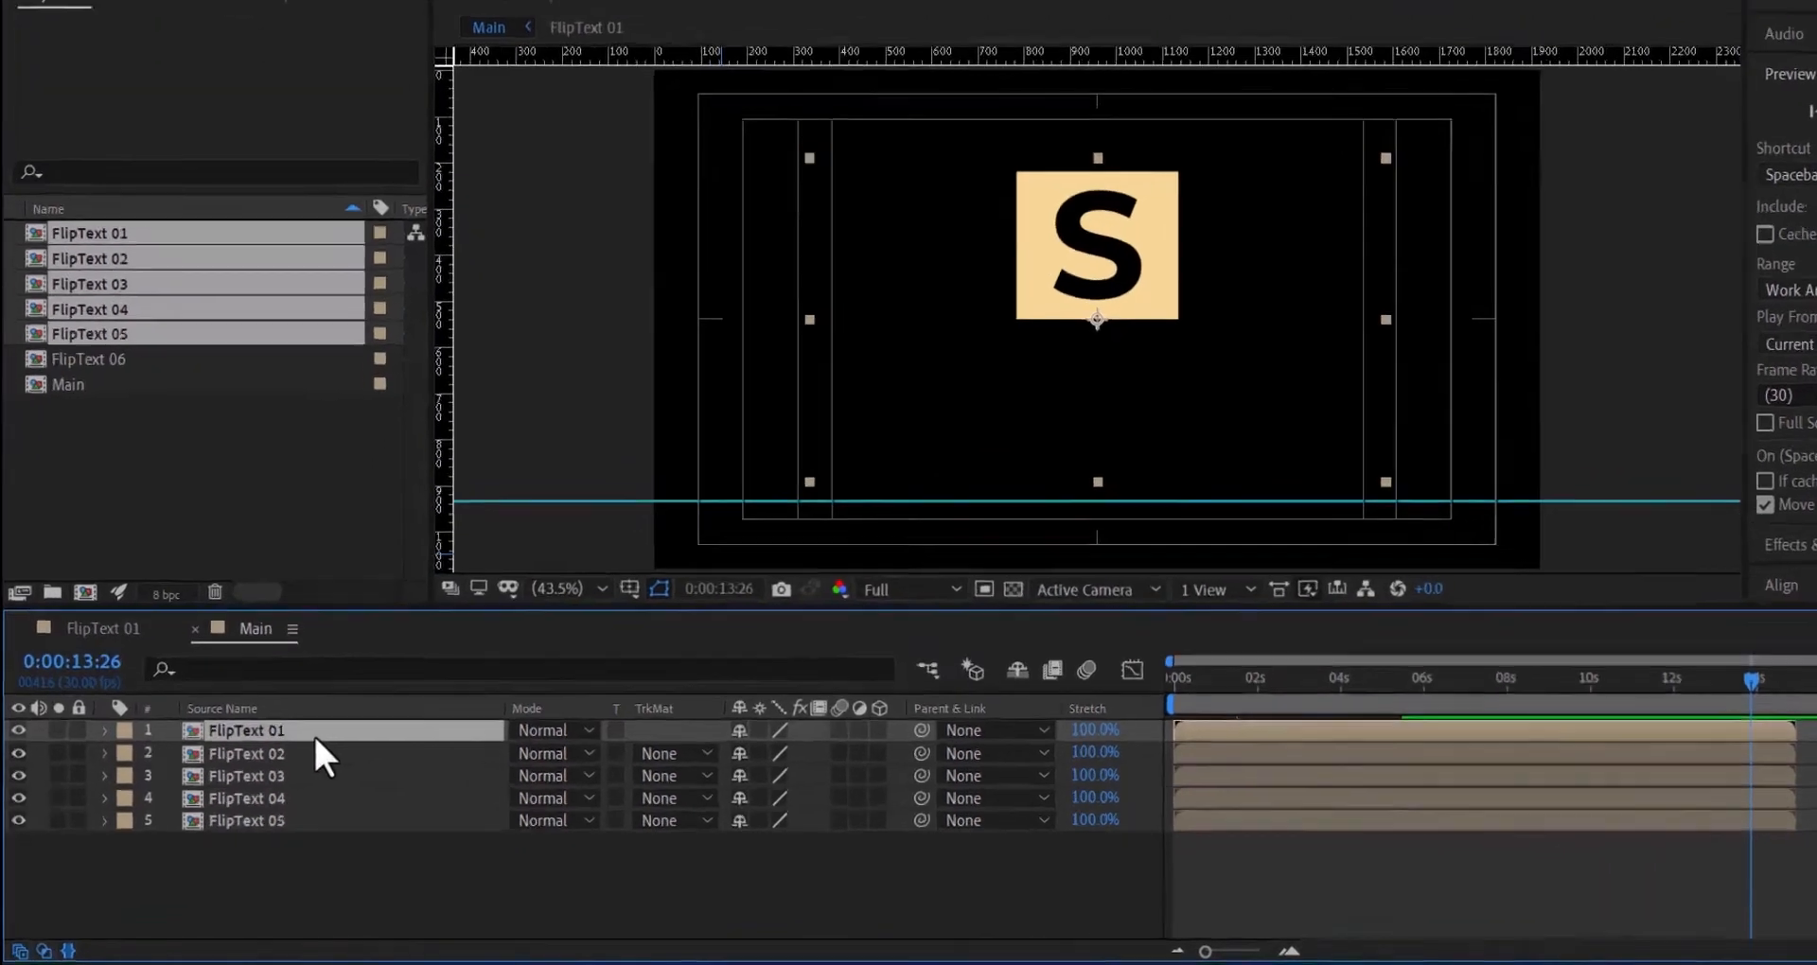
drag(280, 759, 271, 842)
drag(688, 651, 692, 683)
drag(741, 443, 795, 637)
drag(798, 452, 800, 585)
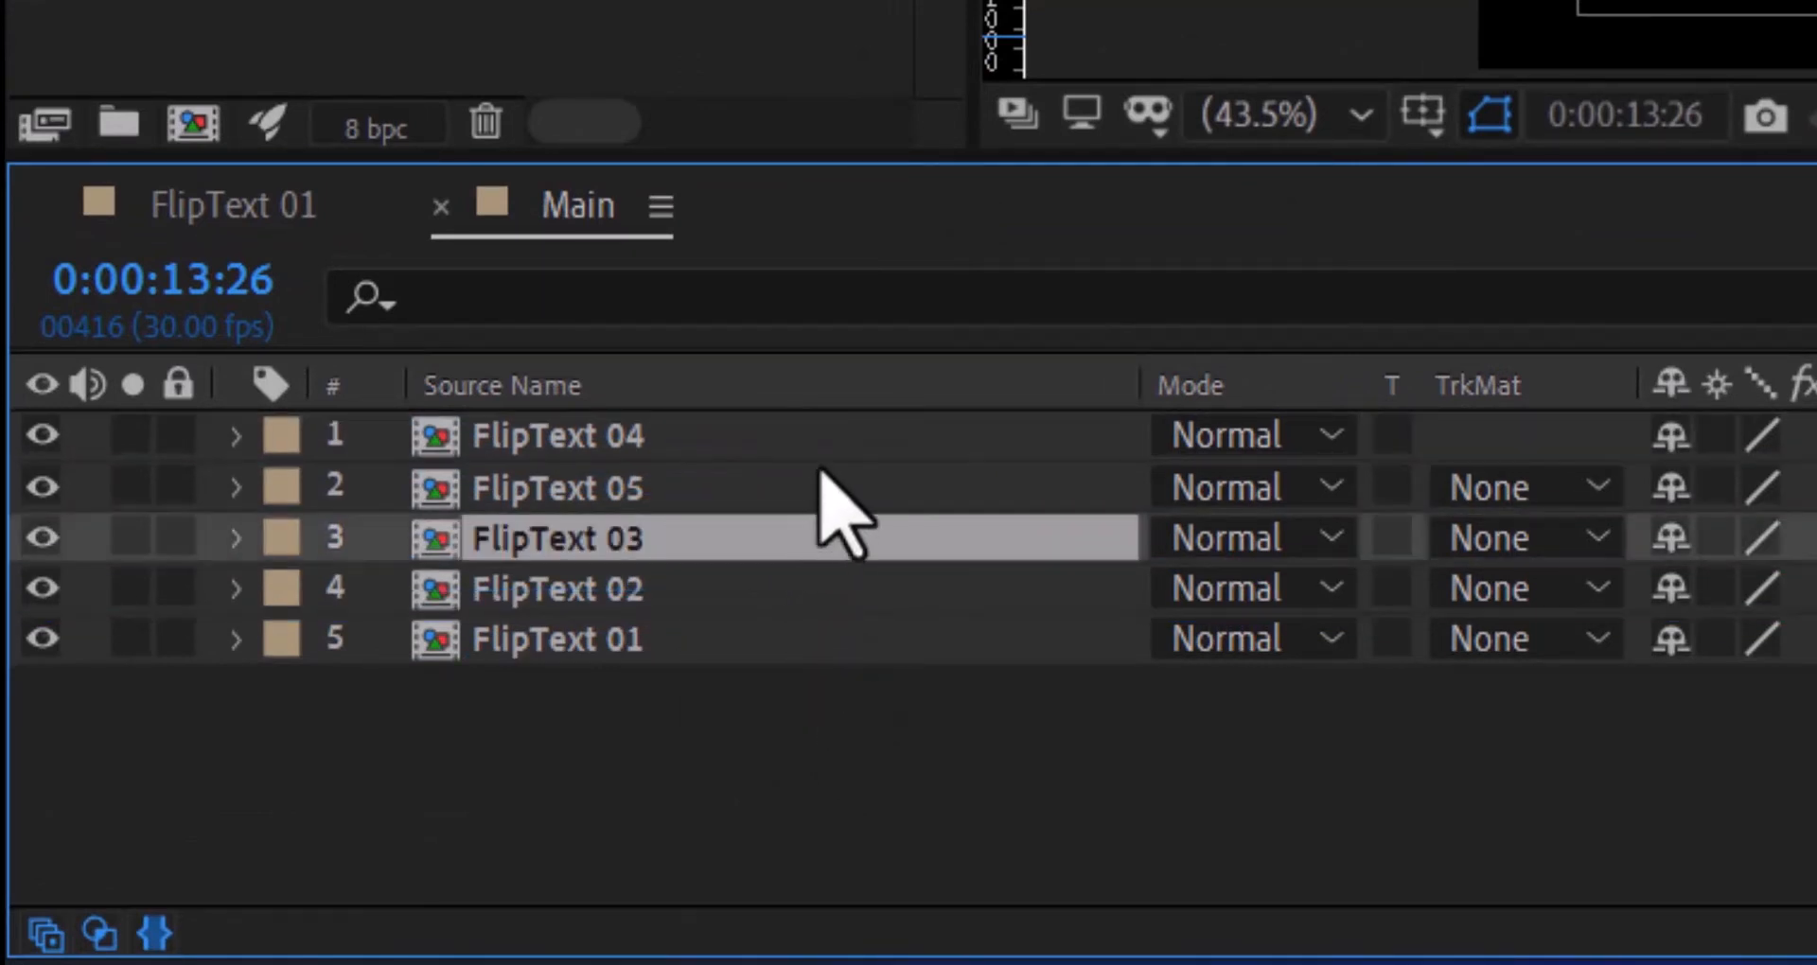
drag(816, 458, 819, 520)
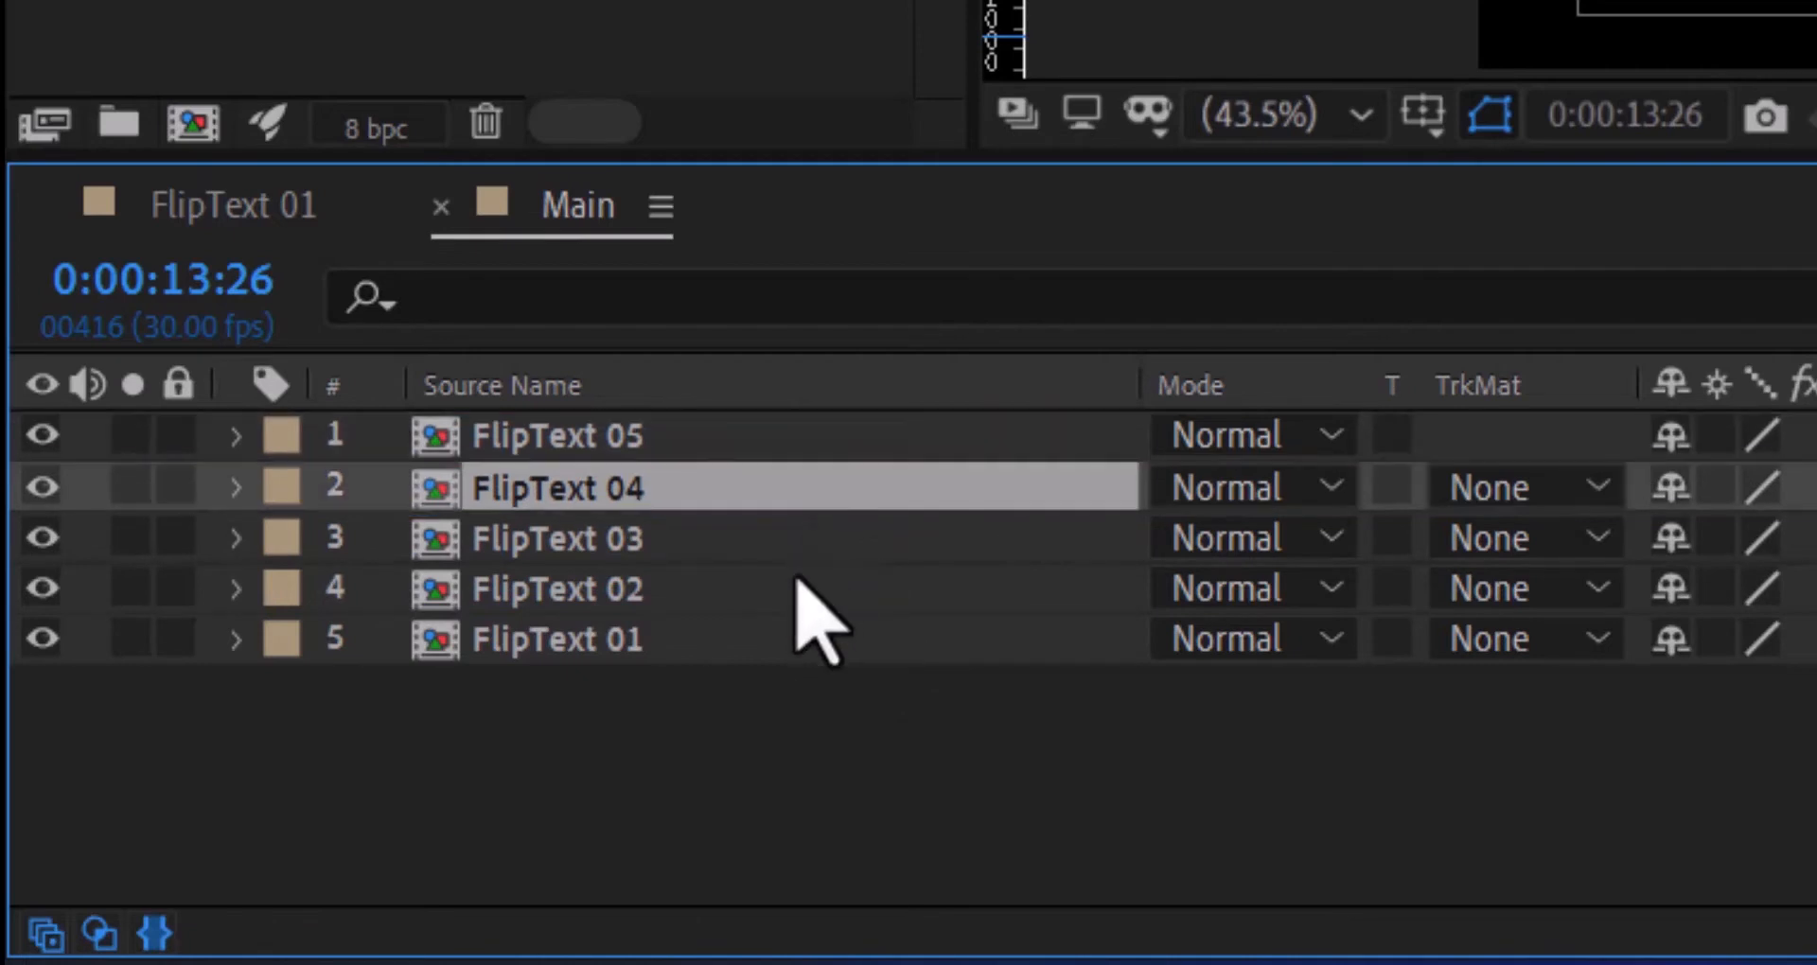
click(722, 713)
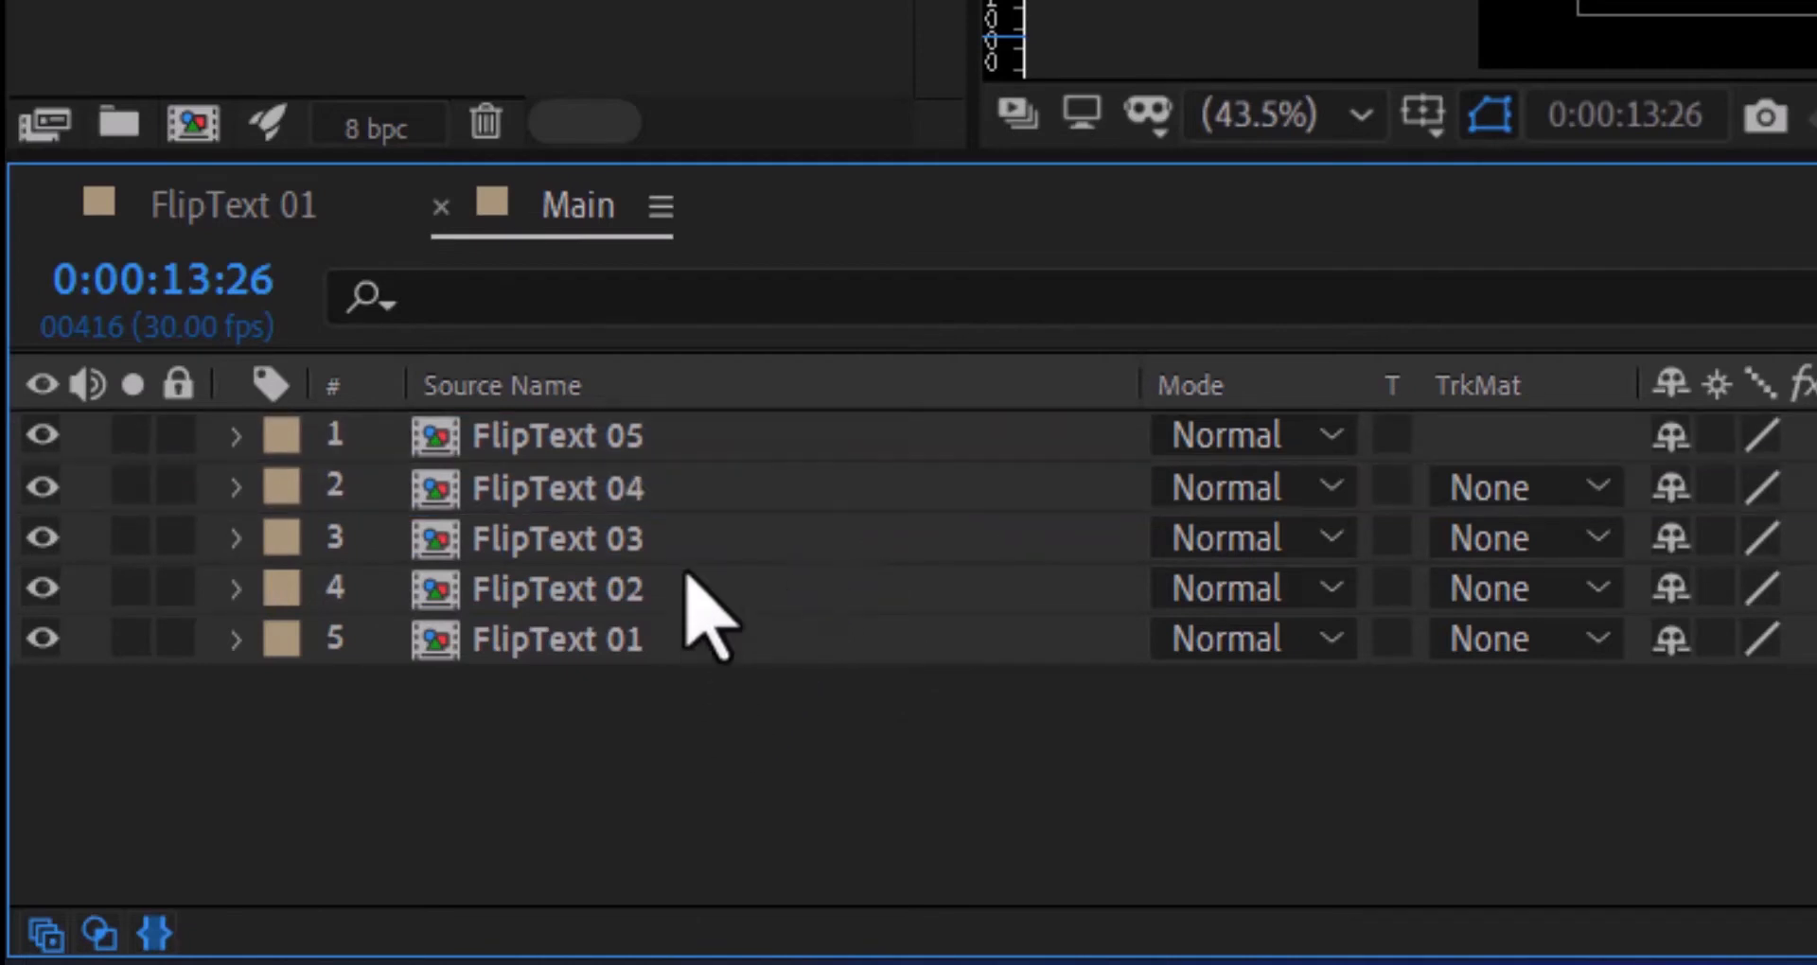
click(697, 446)
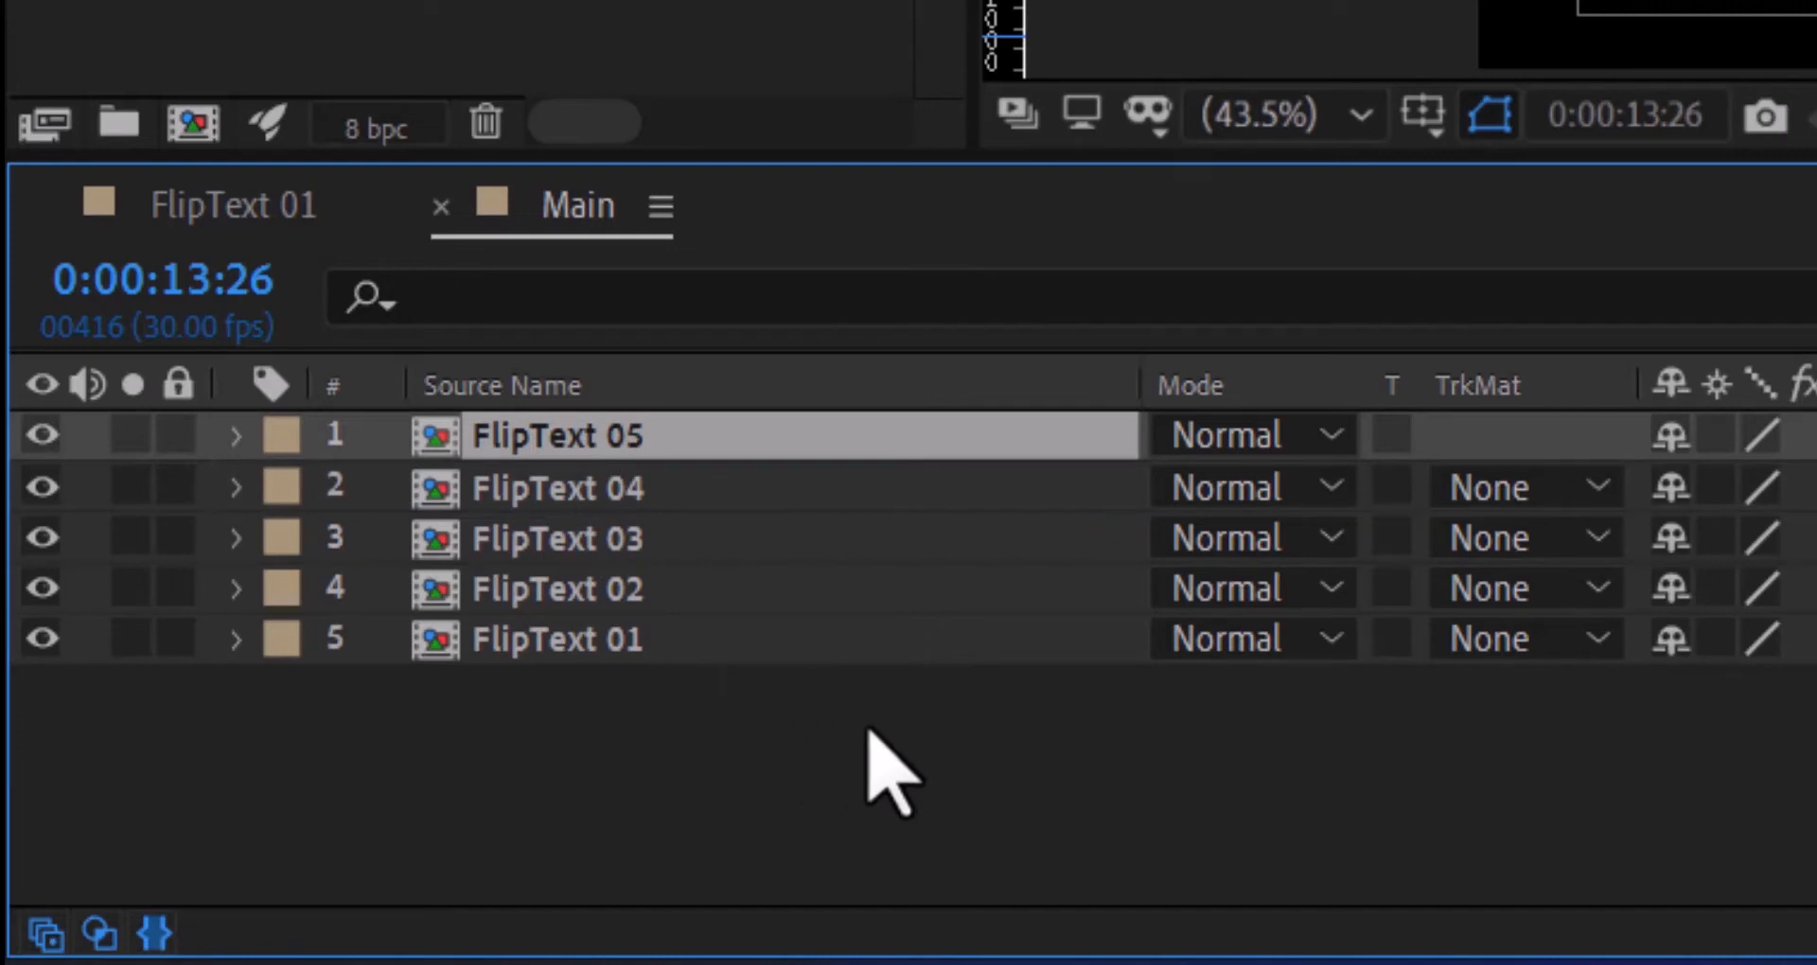
- Move the FlipText 01 tile to the left part of the frame with its bottom edge on the guide
click(501, 658)
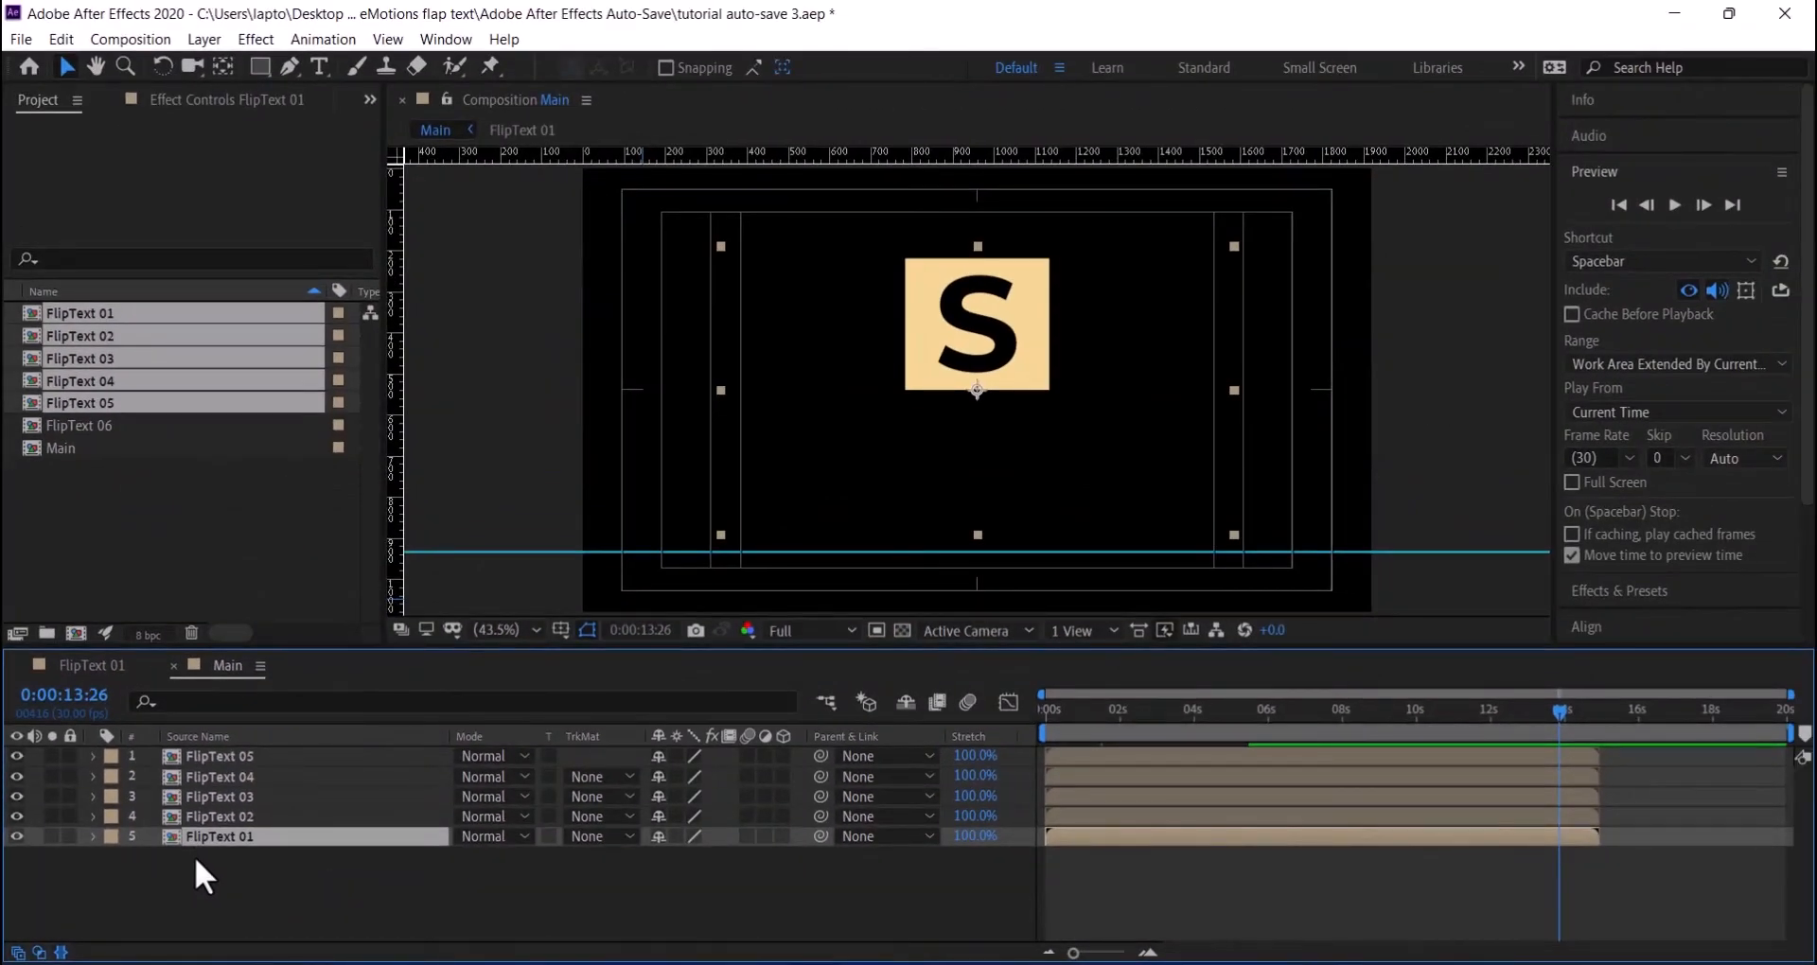
drag(979, 381, 694, 537)
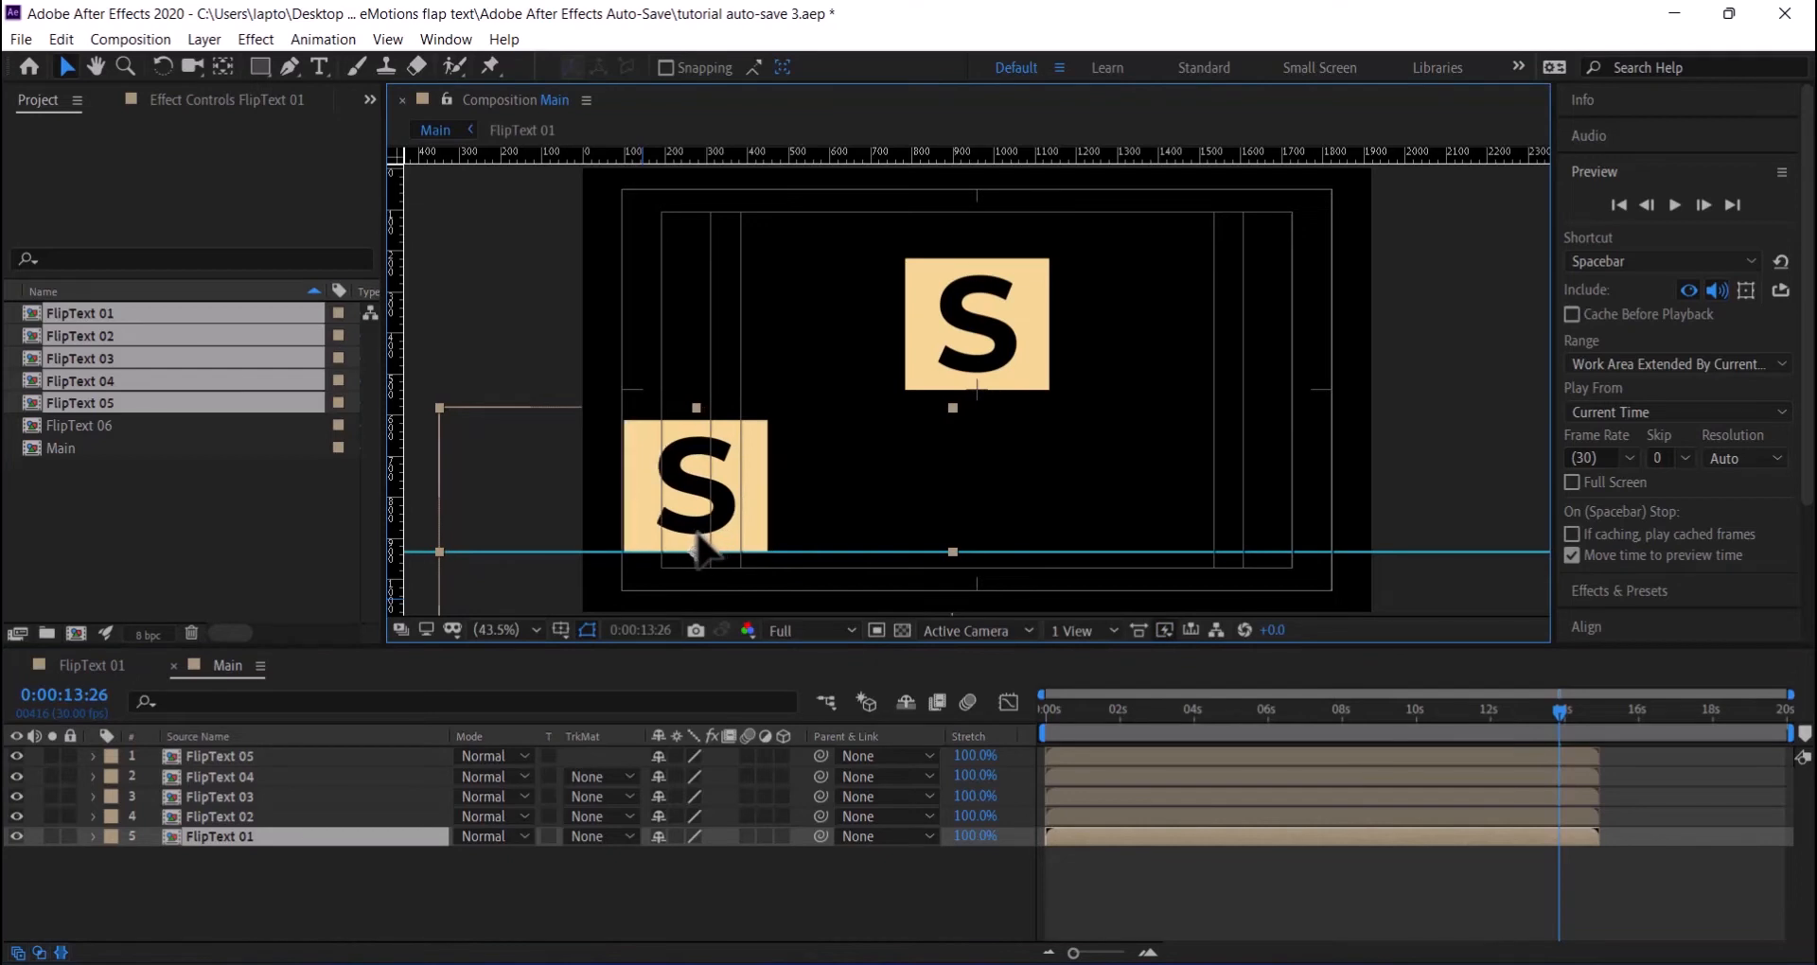
key(Return)
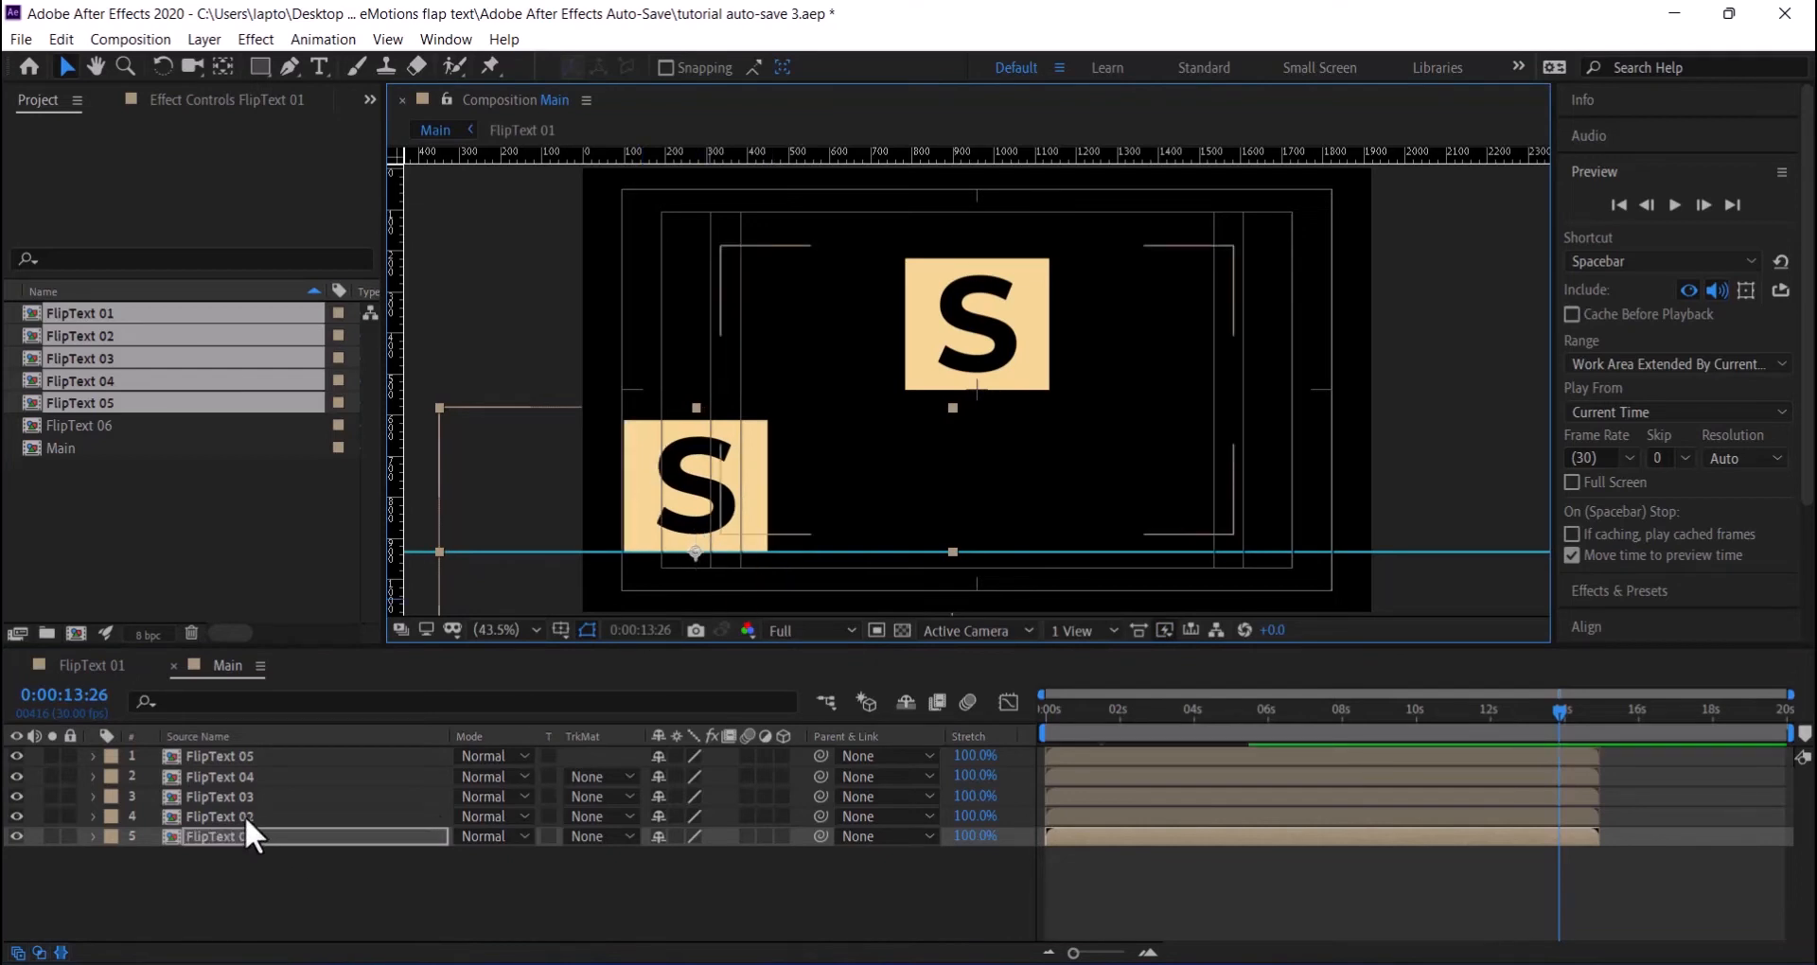
- Line up the FlipText 02, 03, 04 and 05 tiles along the guide to the right of FlipText 01, with small gaps between them
click(247, 819)
drag(983, 290, 850, 471)
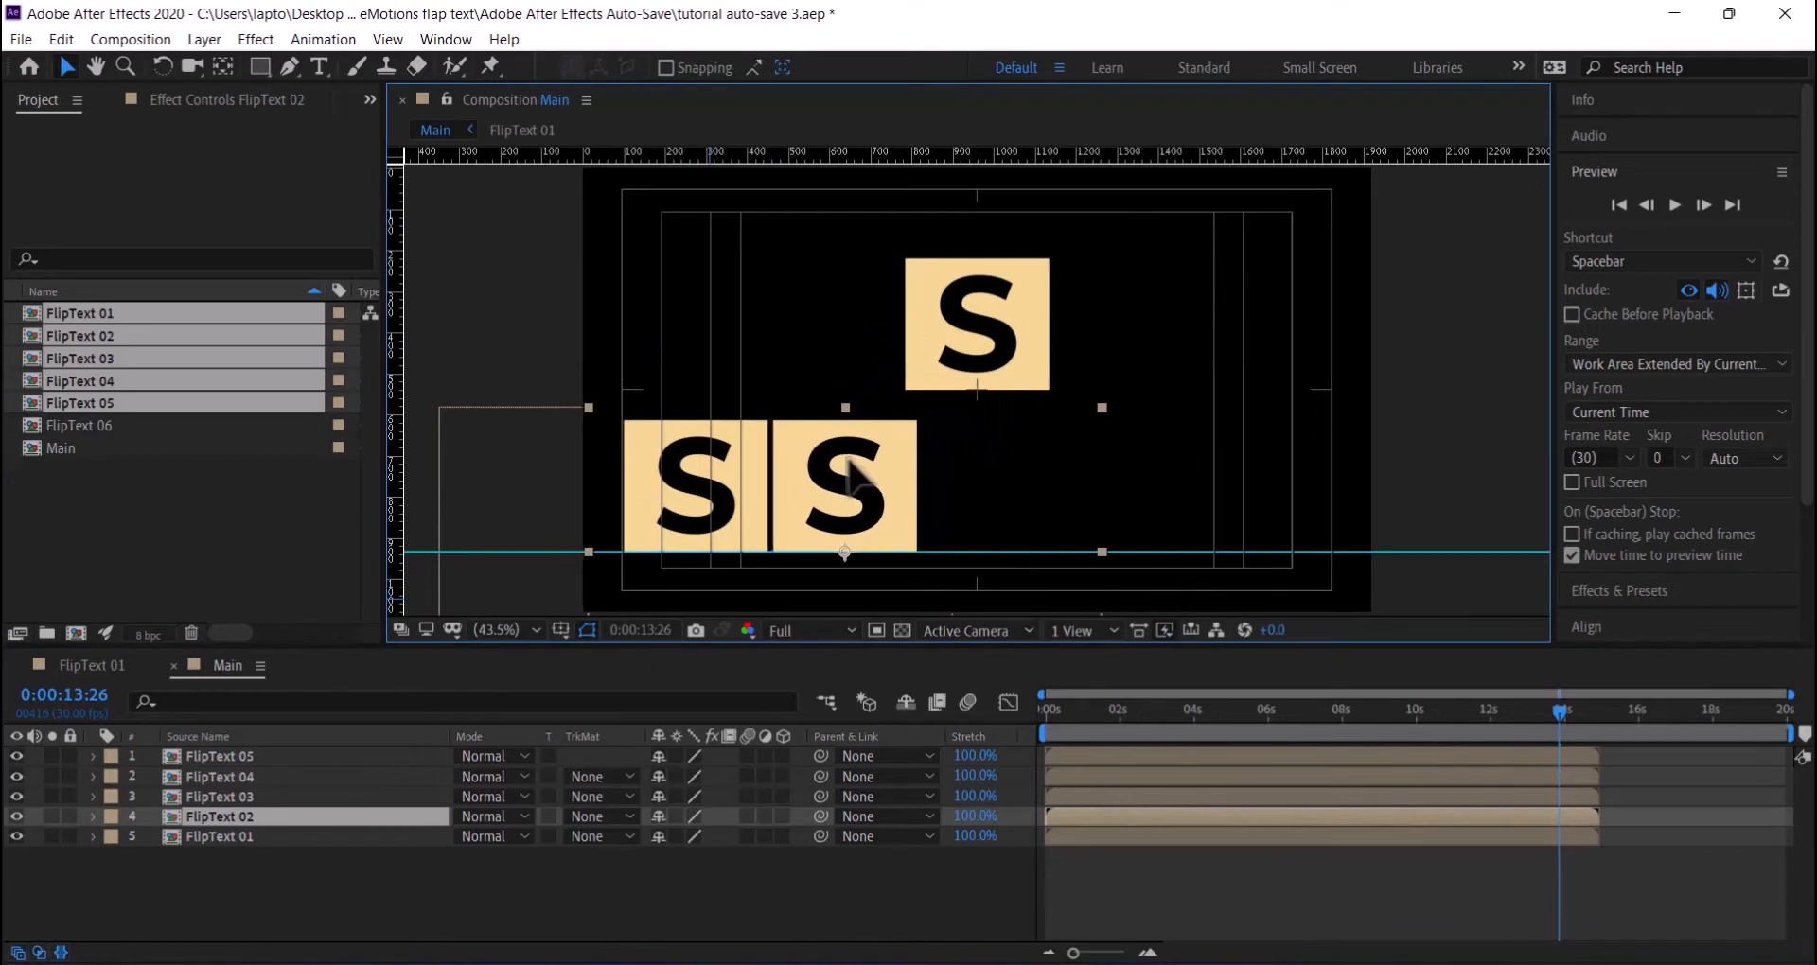
click(1058, 352)
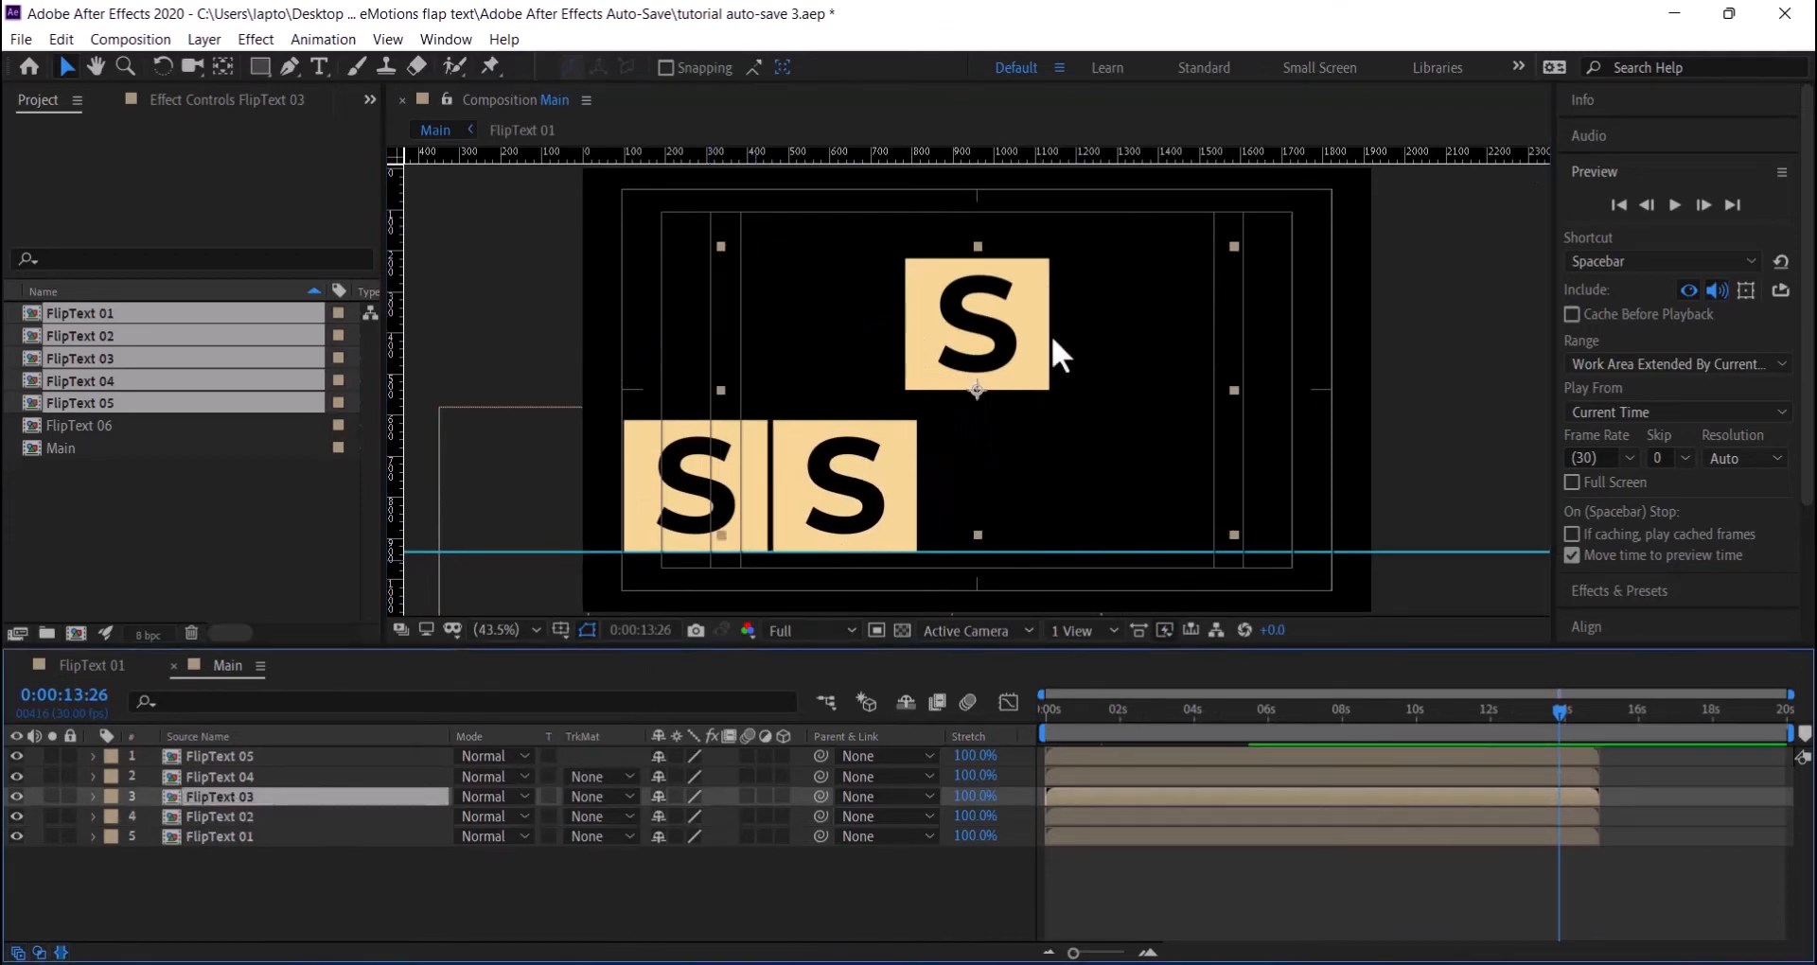
drag(984, 336, 1002, 482)
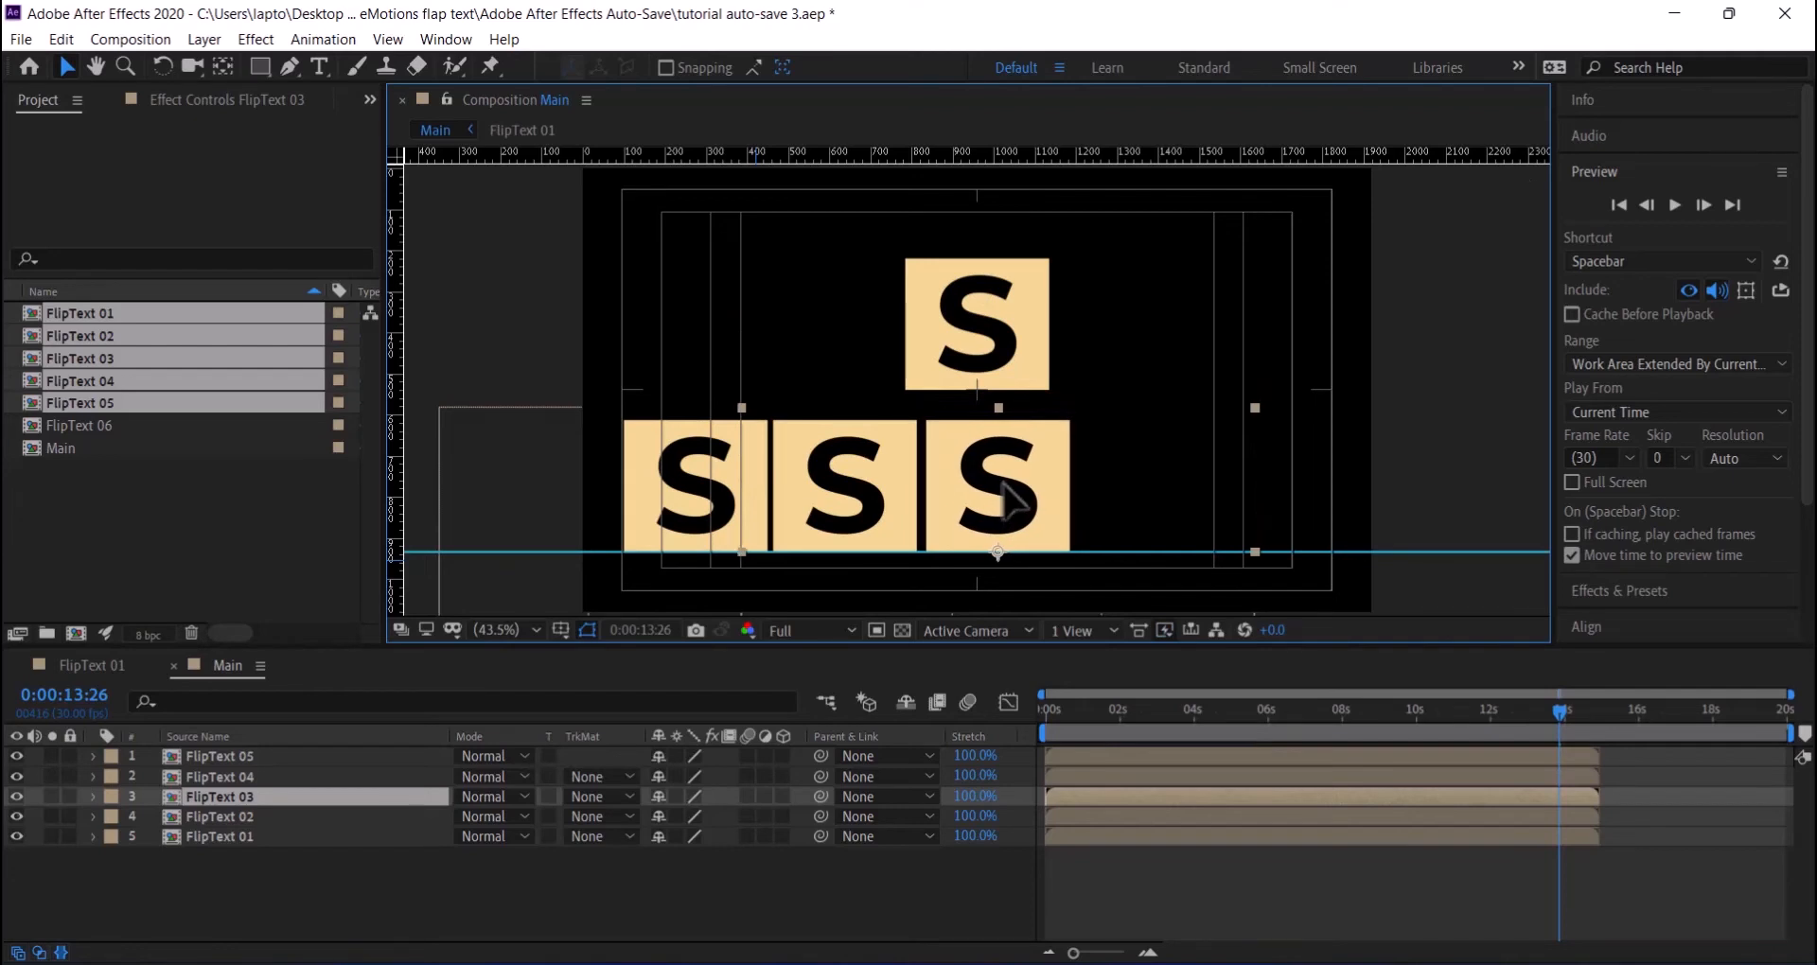
click(243, 776)
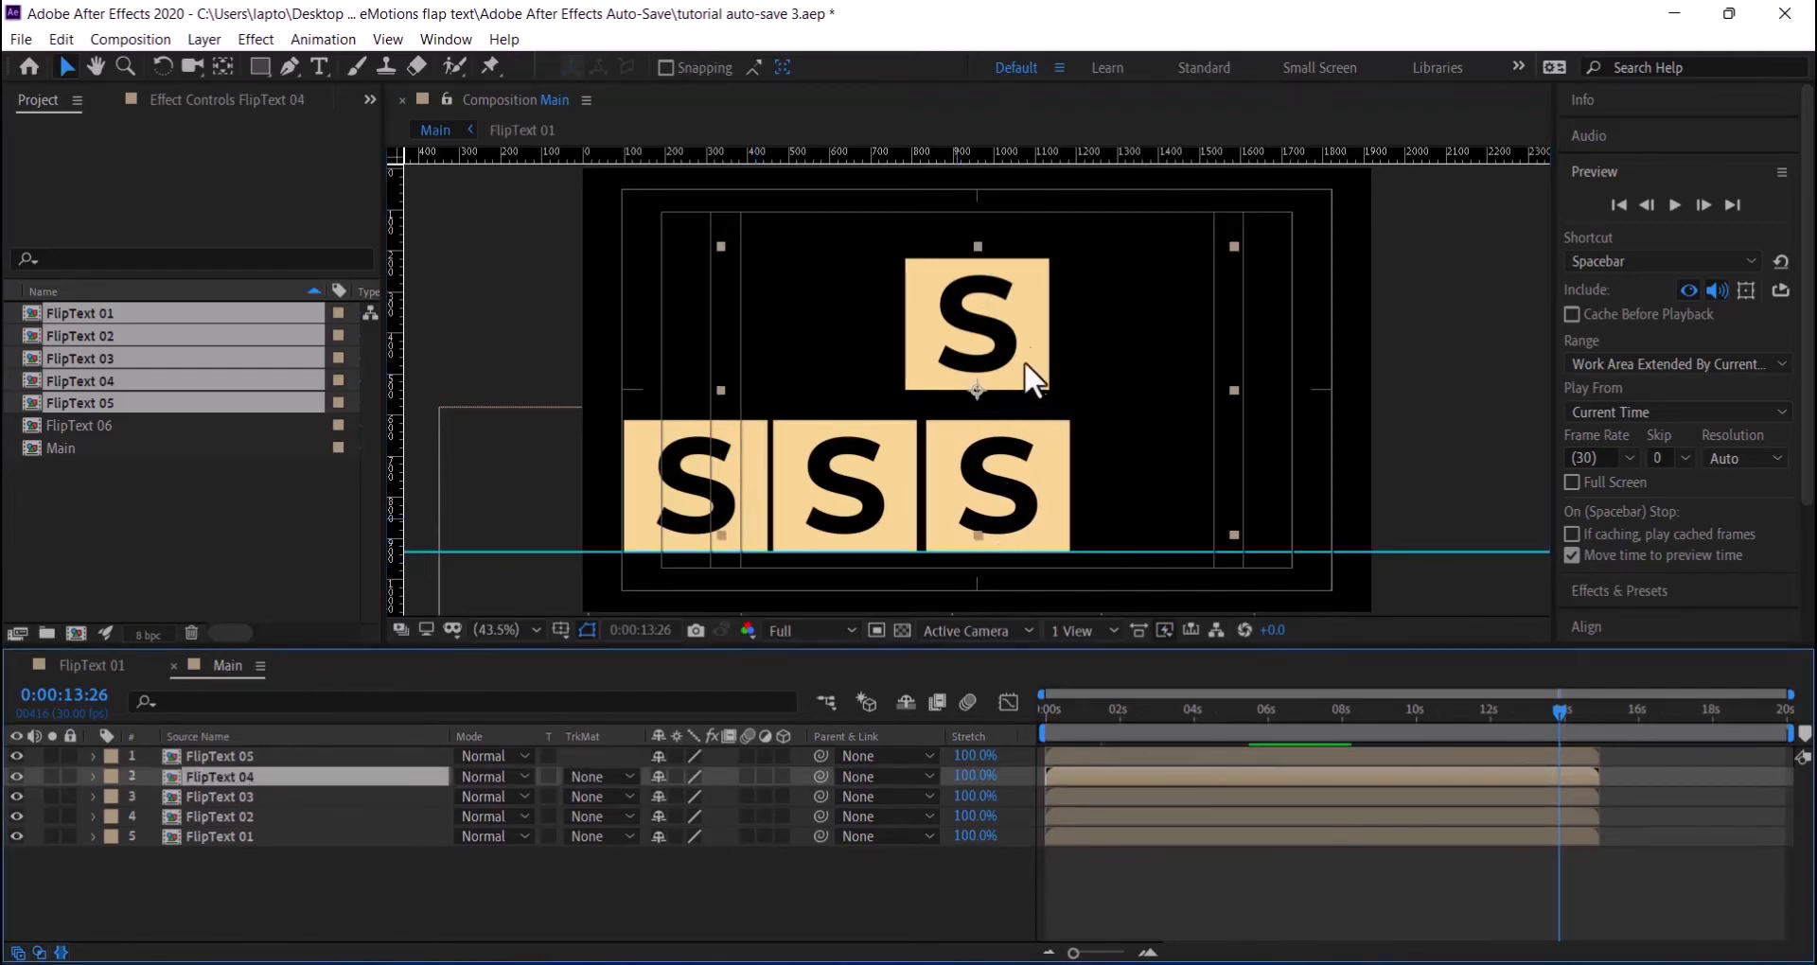
drag(1087, 345, 1181, 474)
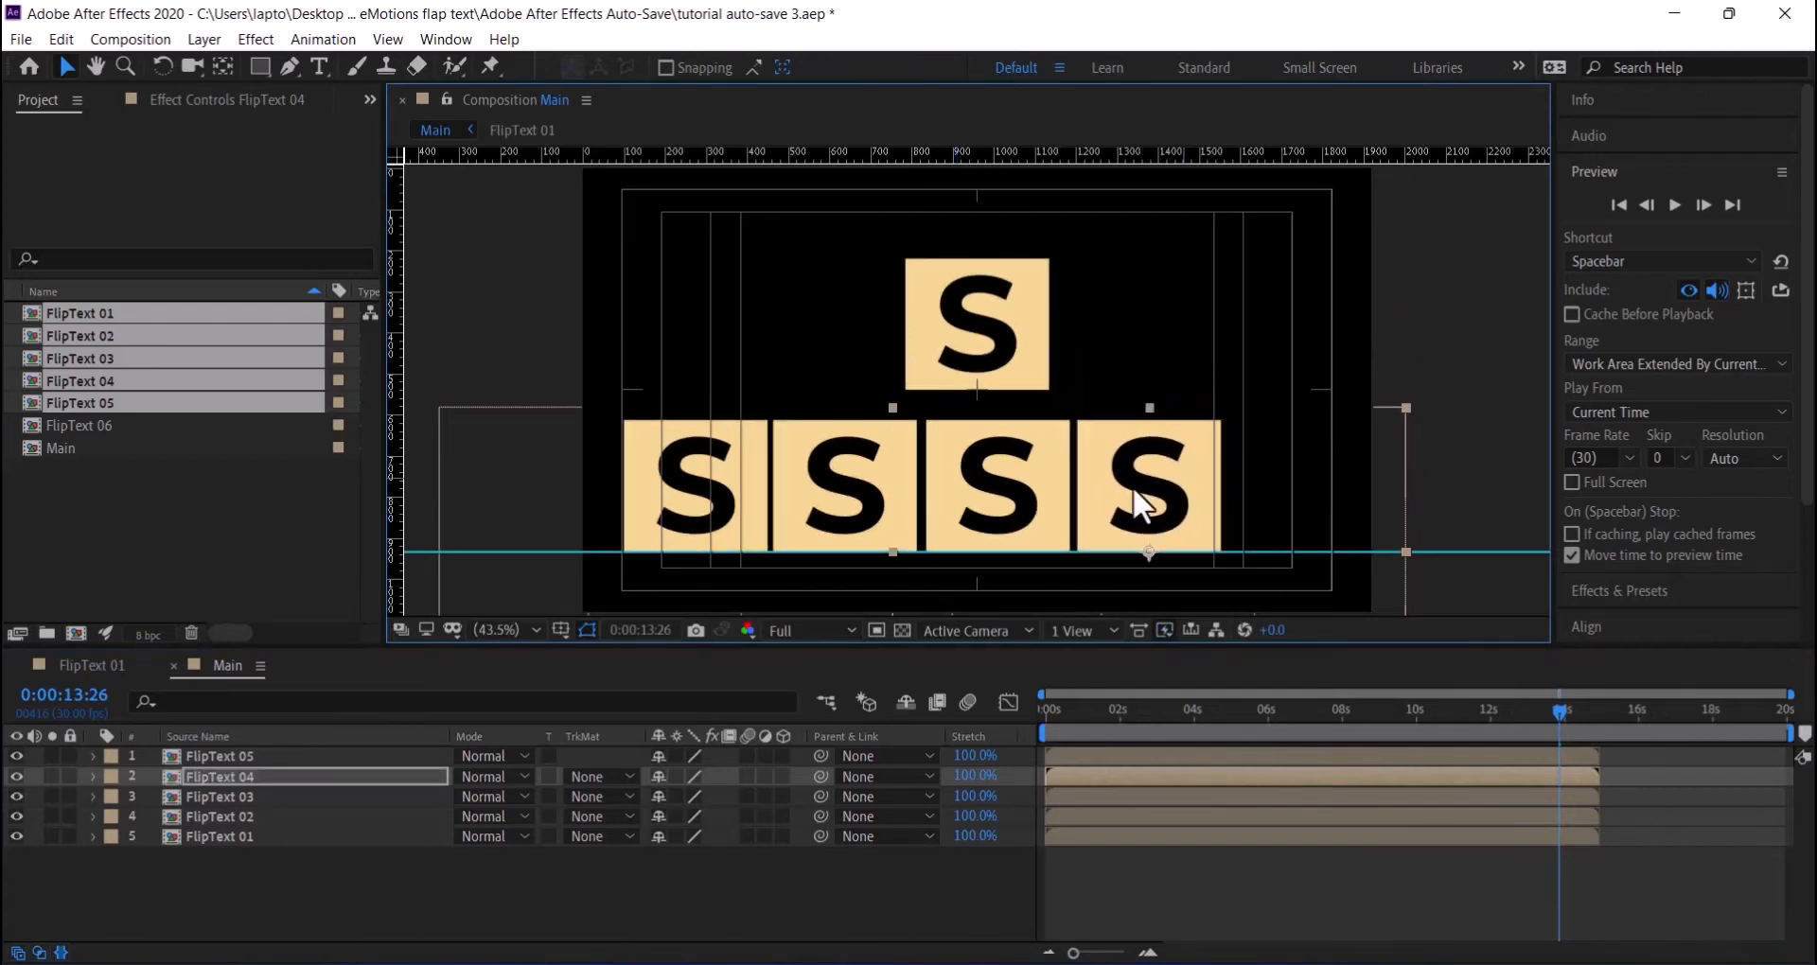
click(280, 757)
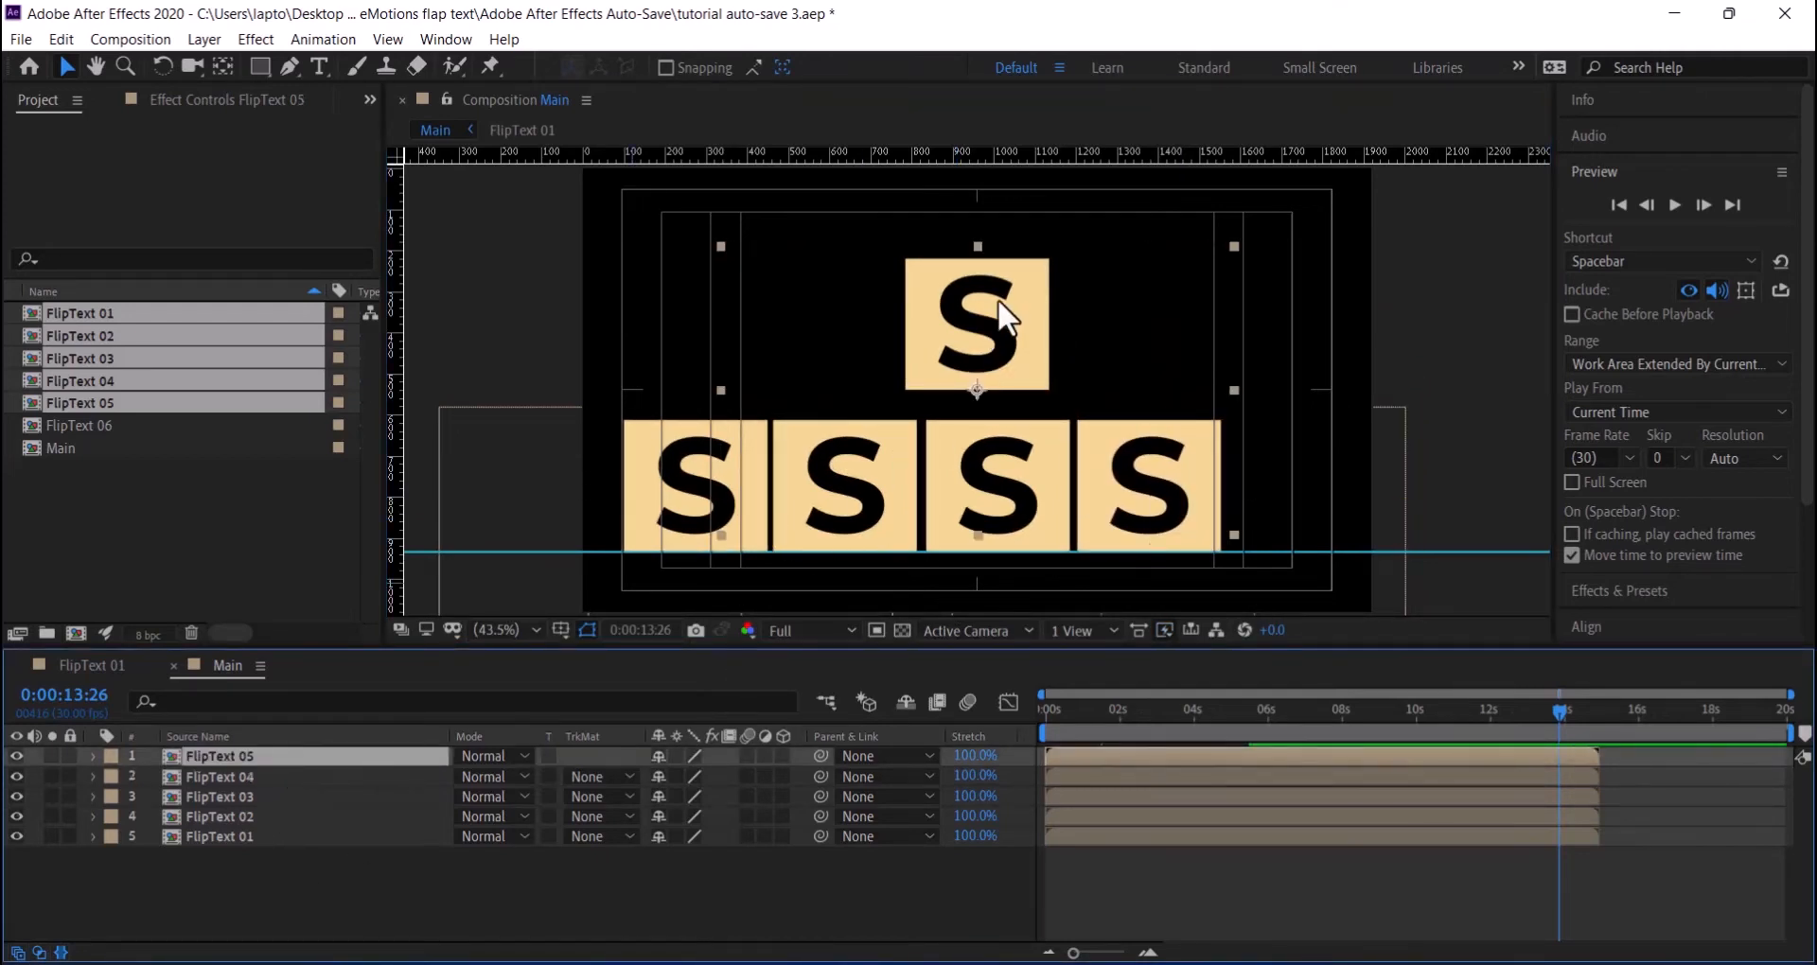
drag(962, 295, 1278, 462)
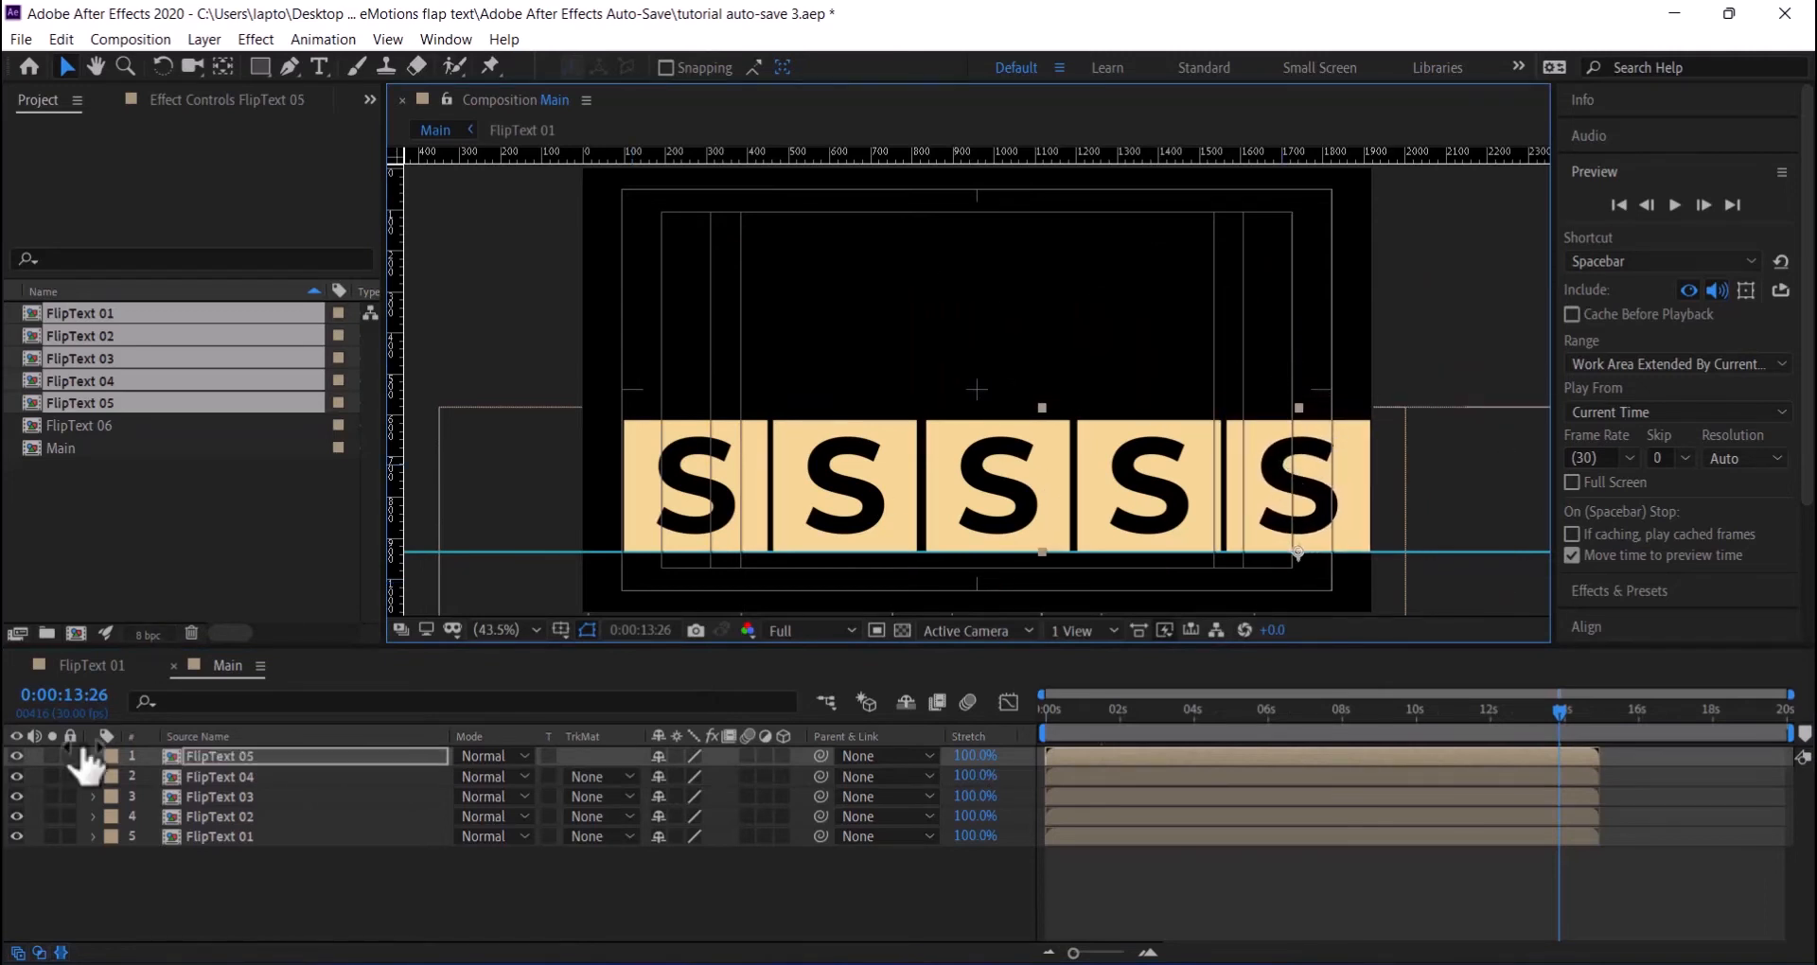
- Shift the five FlipText tiles slightly left along the guide so the row sits centred in the Main frame with small even gaps
drag(644, 495, 623, 496)
drag(812, 504, 791, 506)
click(220, 797)
drag(968, 513, 947, 513)
click(220, 777)
drag(1112, 469, 1094, 469)
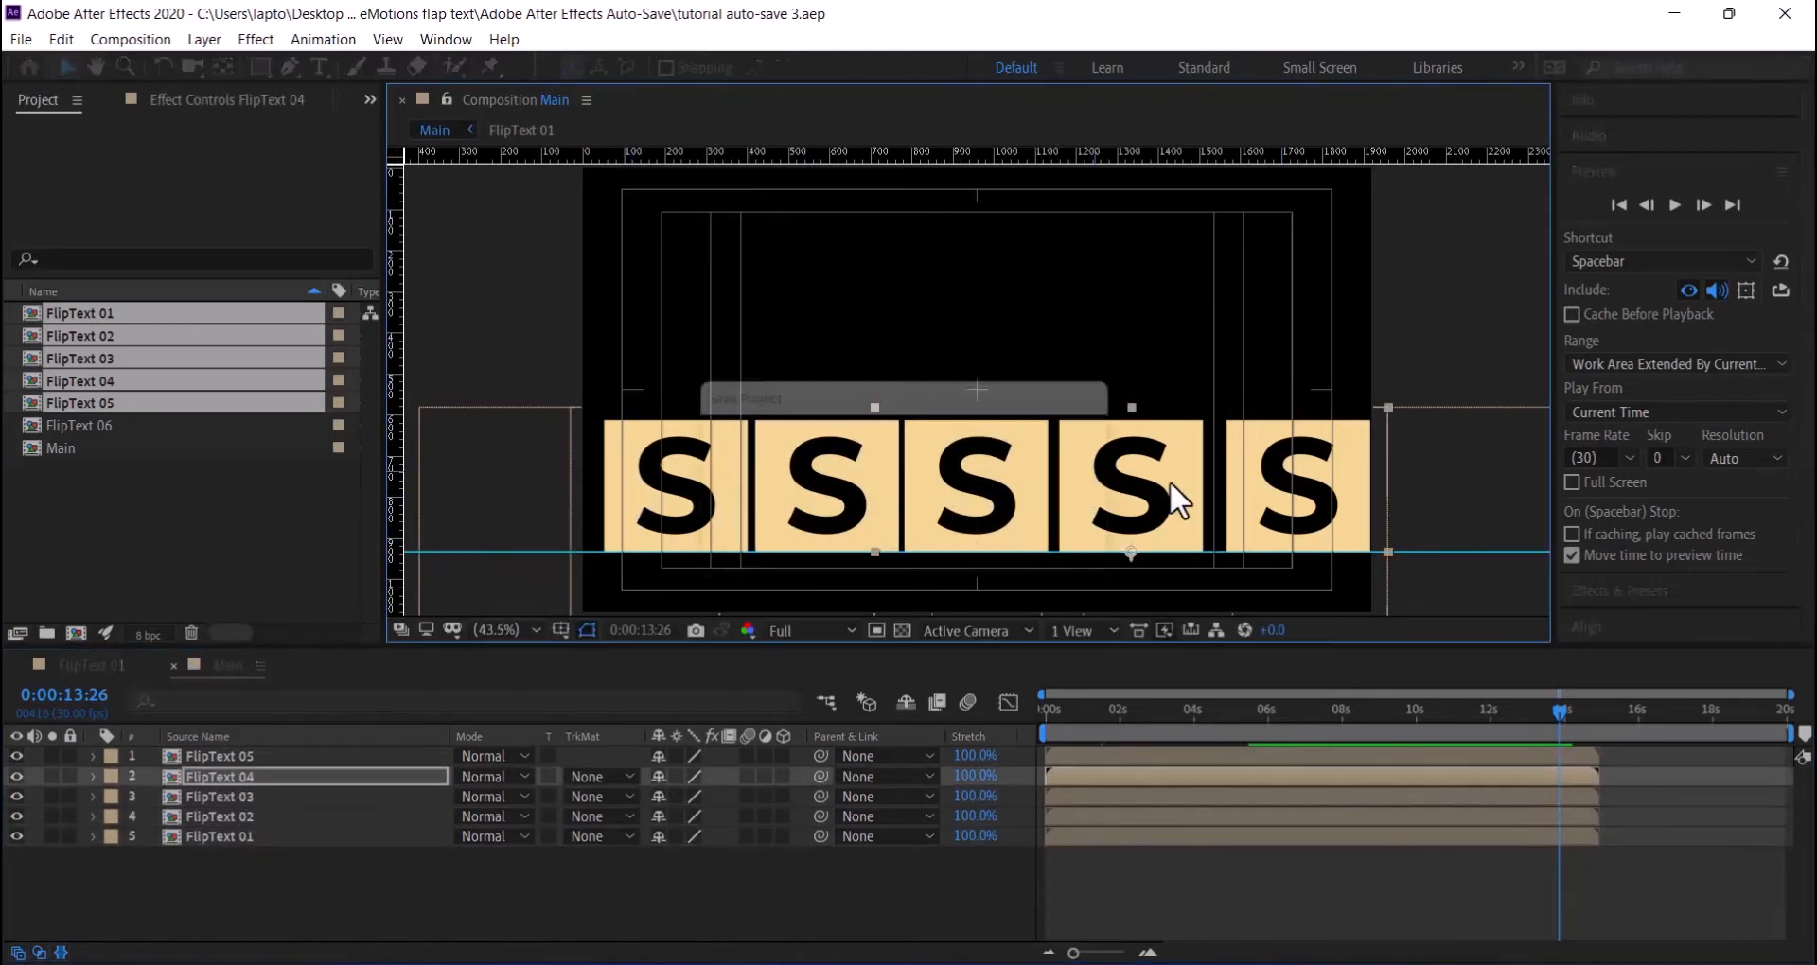
click(220, 756)
drag(1298, 483, 1282, 482)
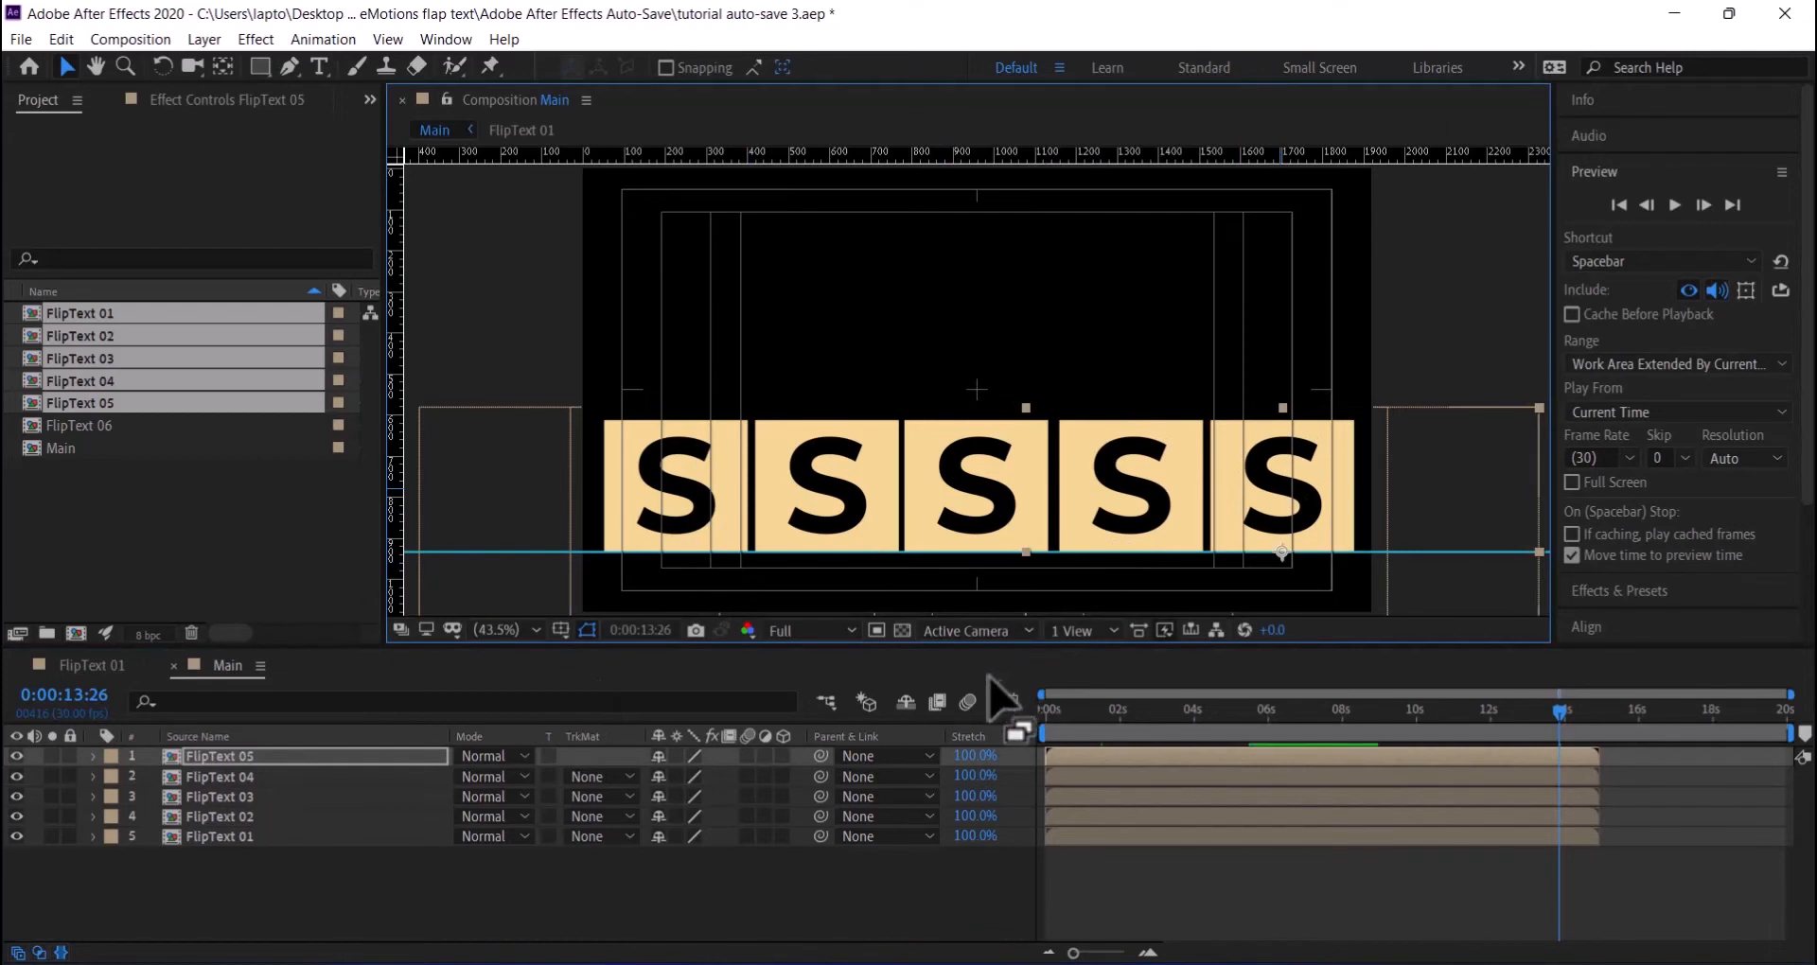
- Open the FlipText 02 composition and replace its letter S with T
click(242, 818)
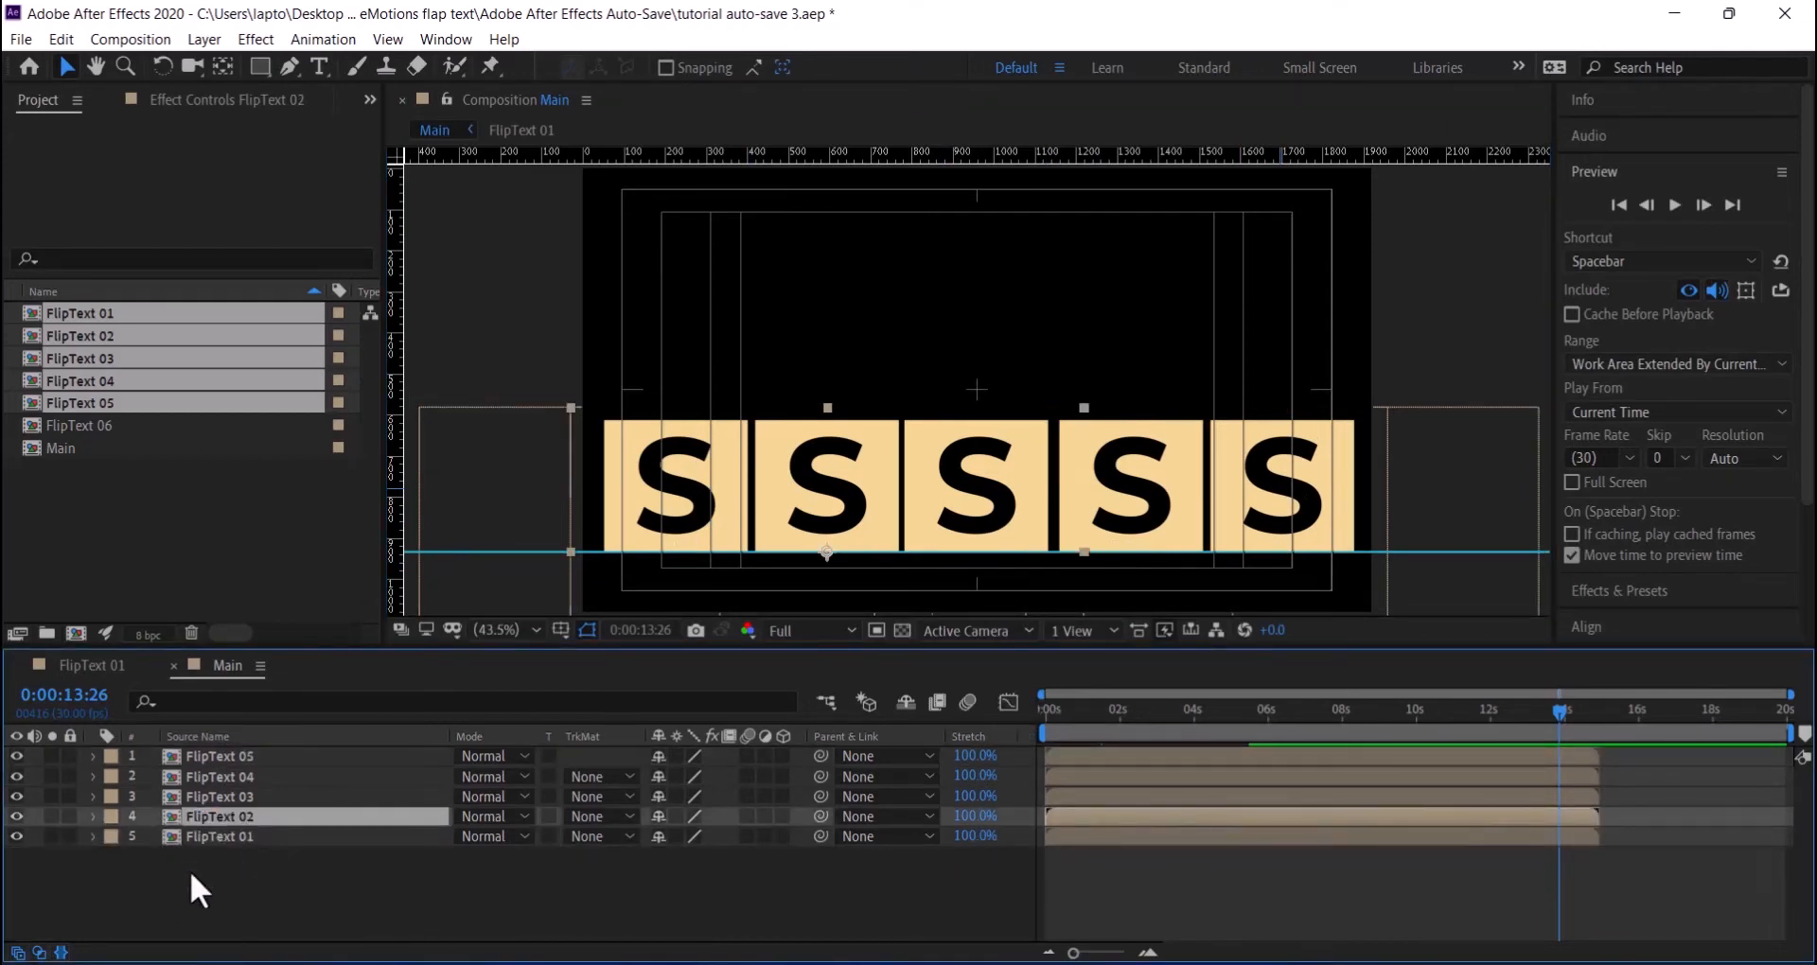
double_click(166, 818)
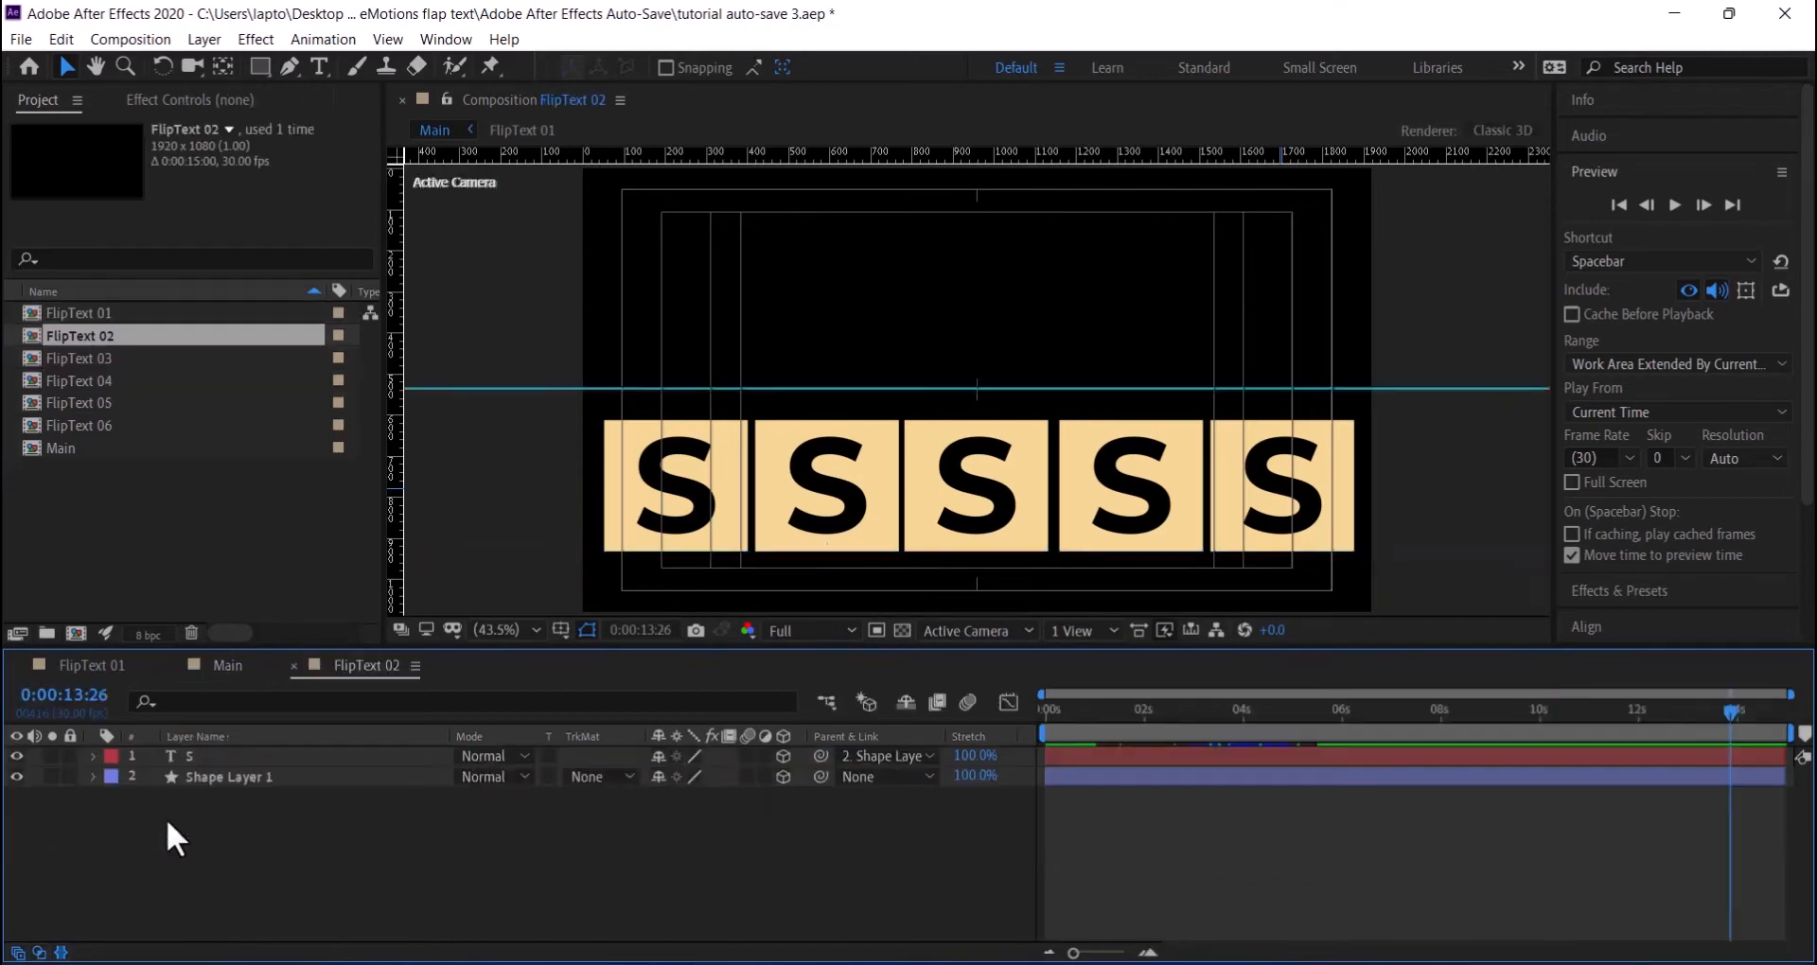
click(167, 763)
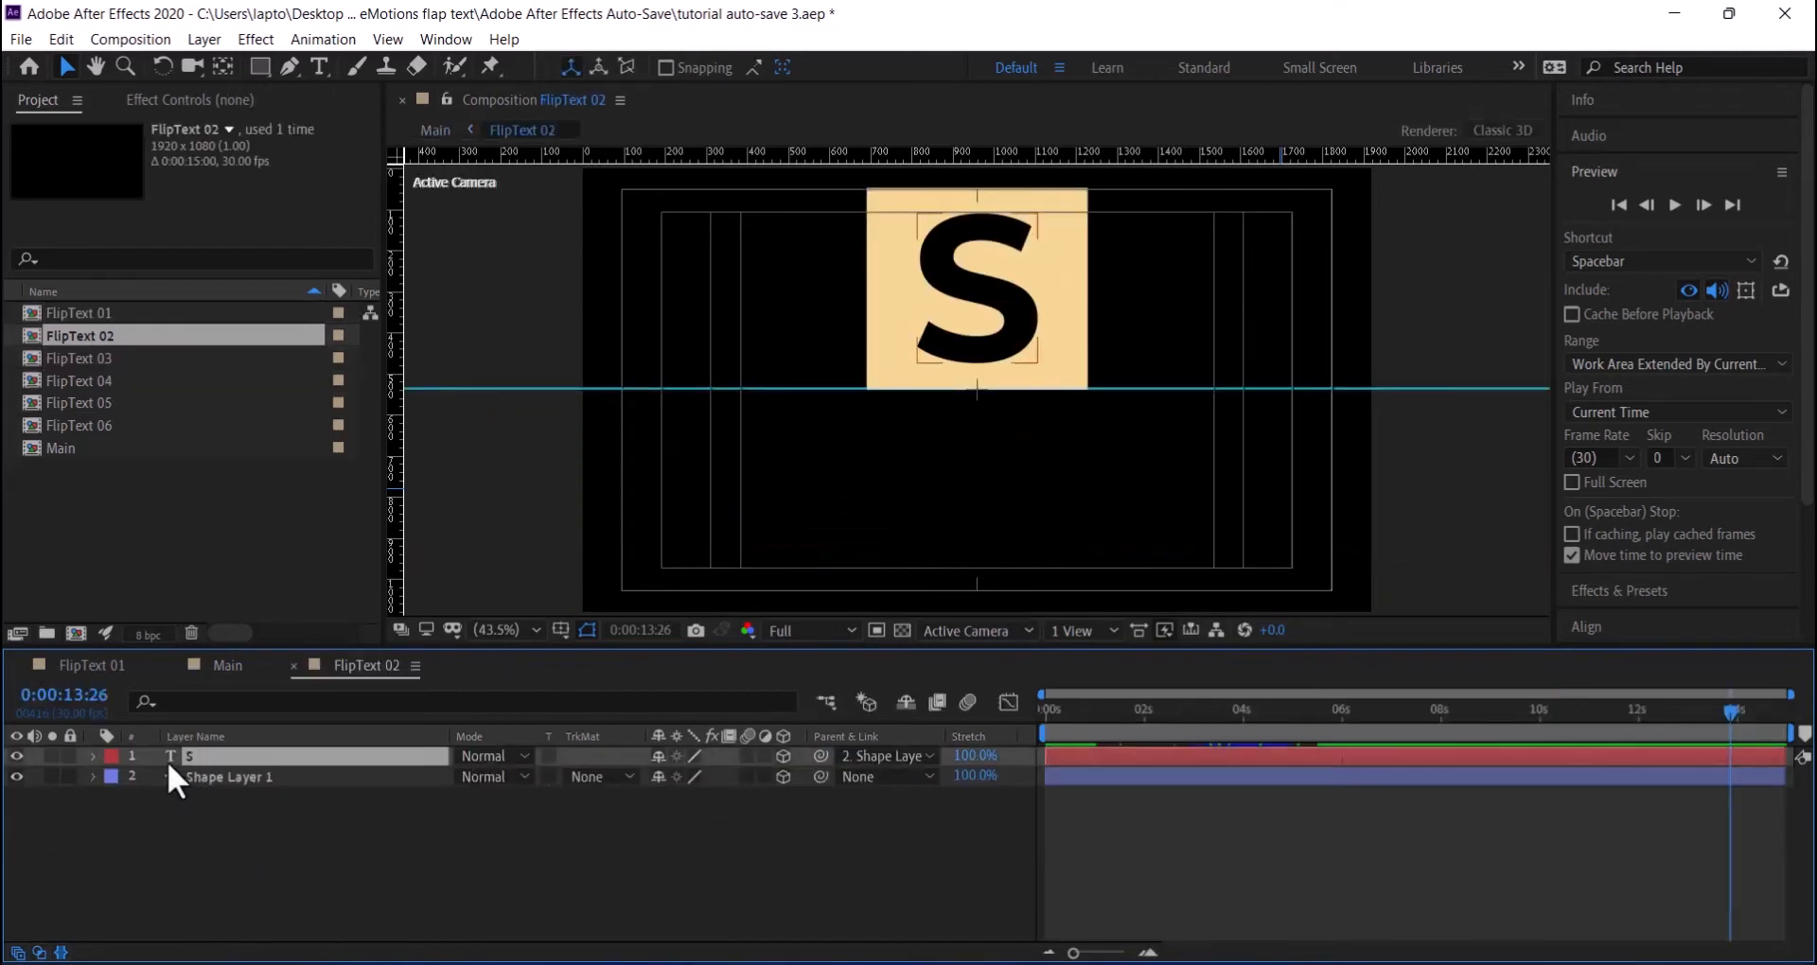
double_click(166, 761)
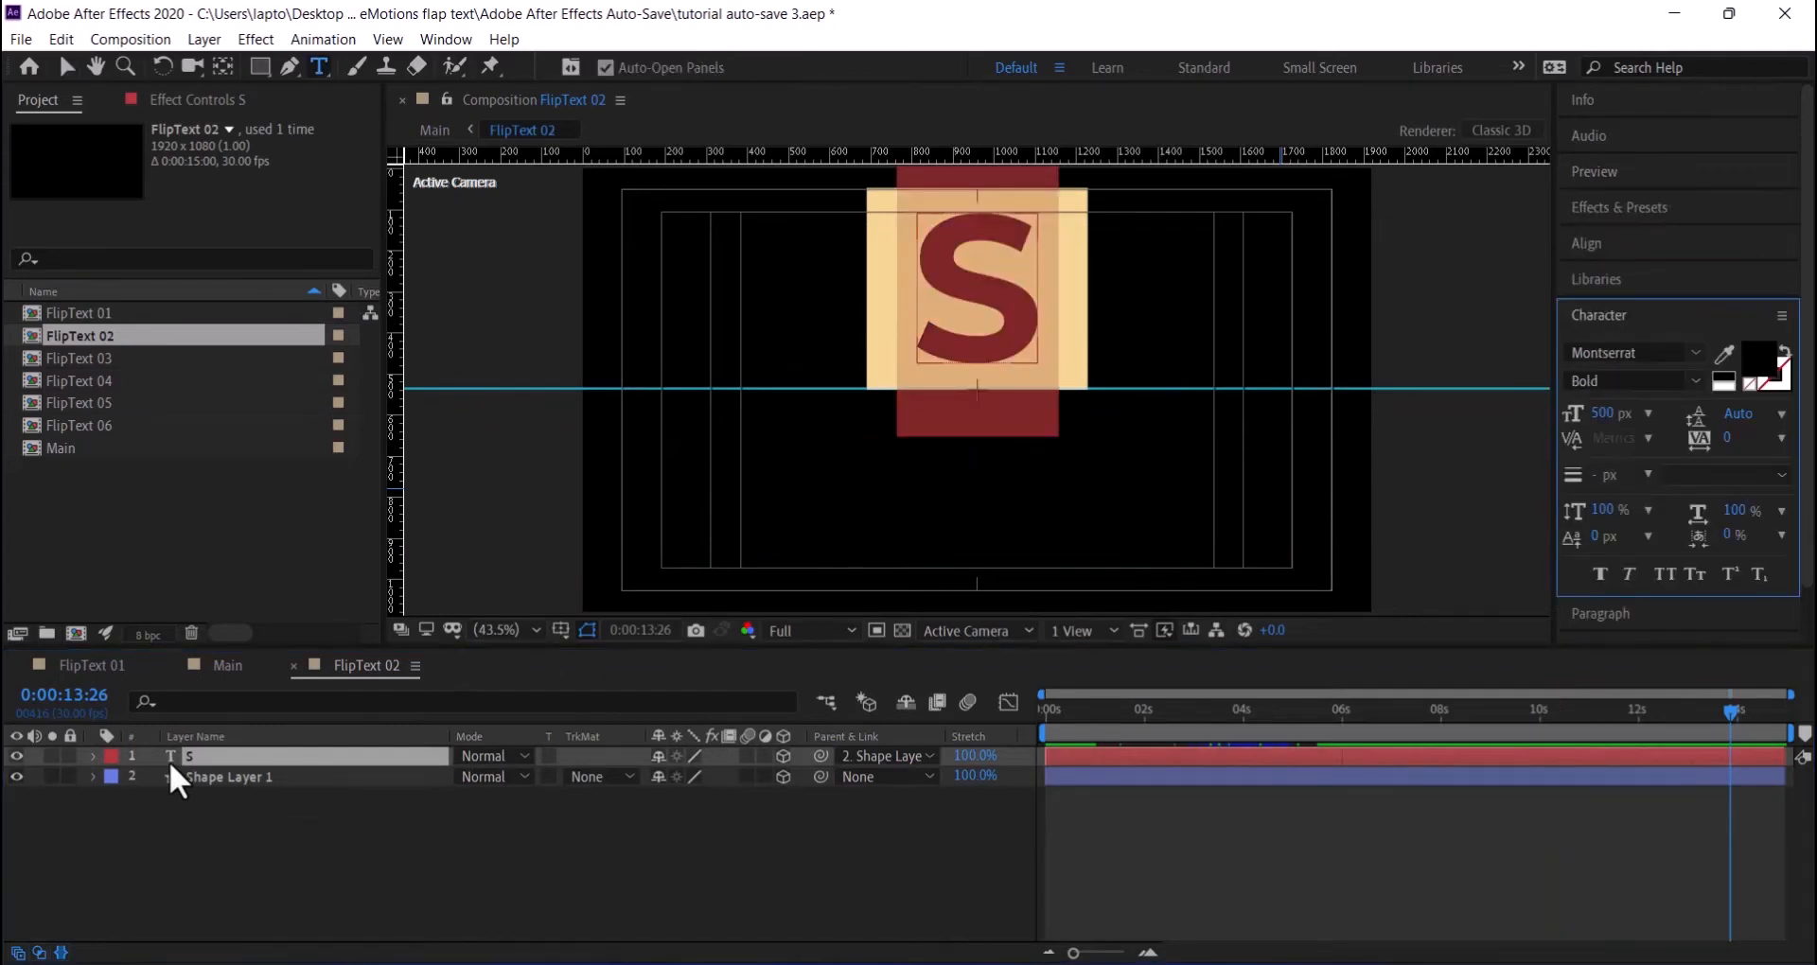
text(T)
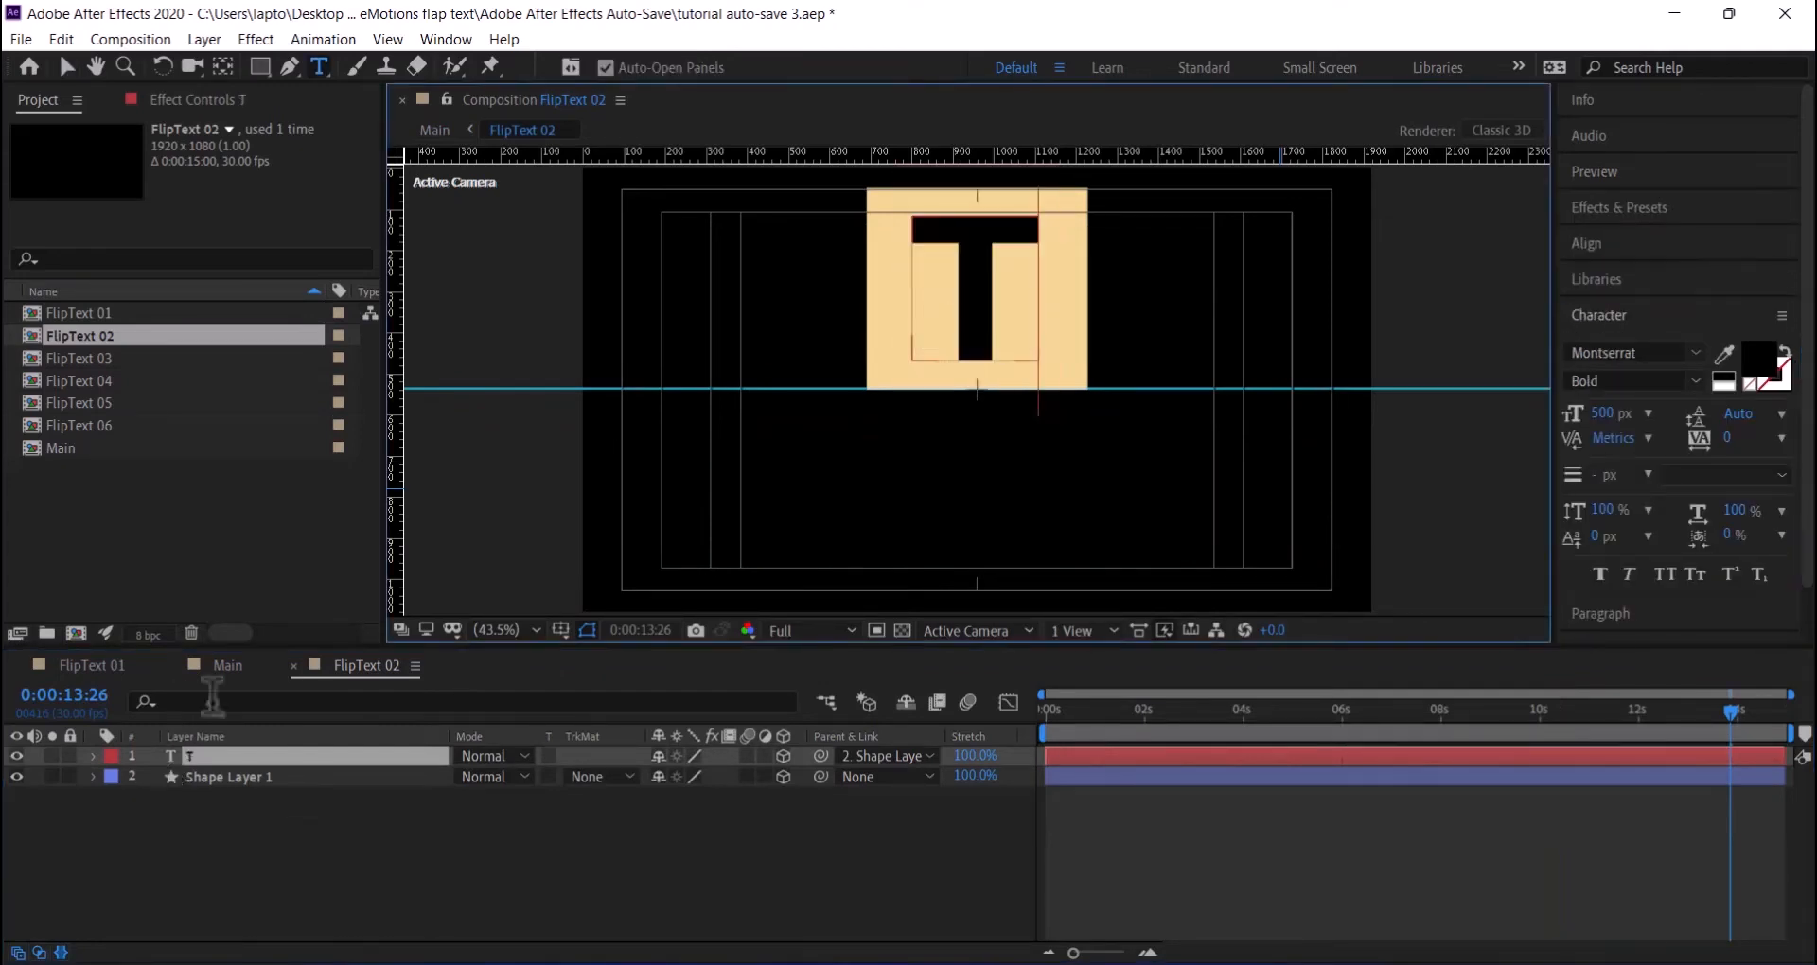
- Open FlipText 03 from Main, change its letter to O and nudge it left until it is centred on the tile
click(225, 665)
double_click(173, 796)
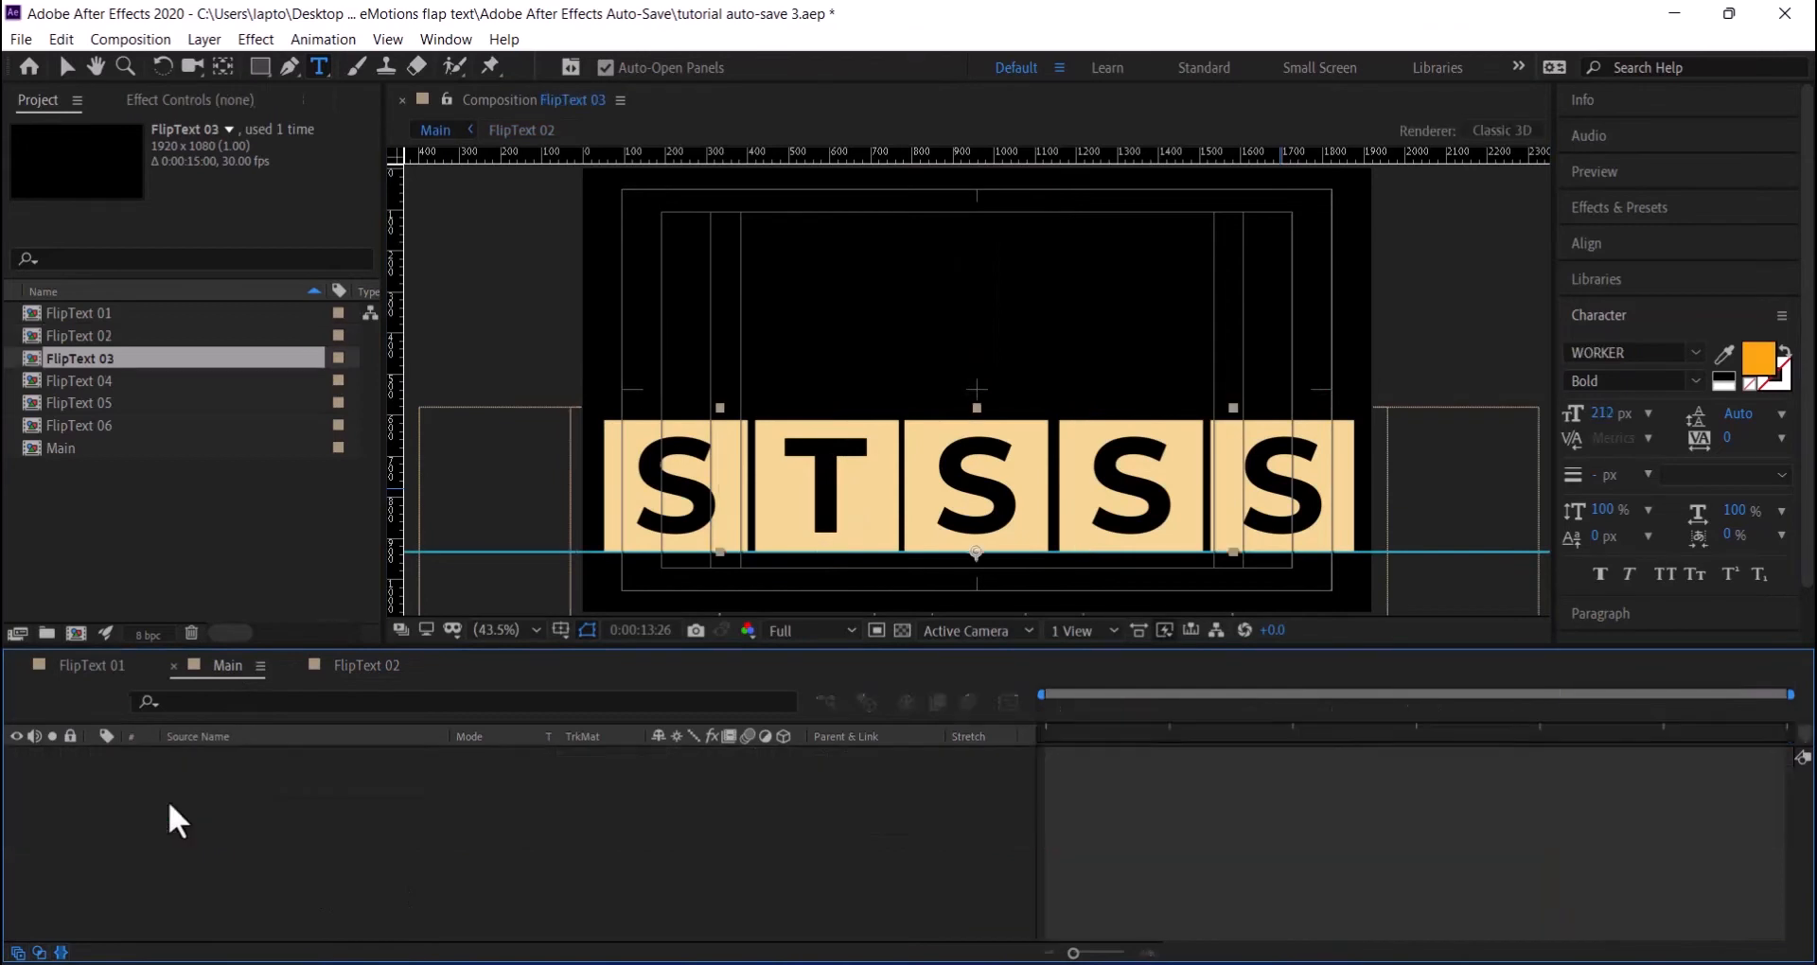
click(303, 758)
text(O)
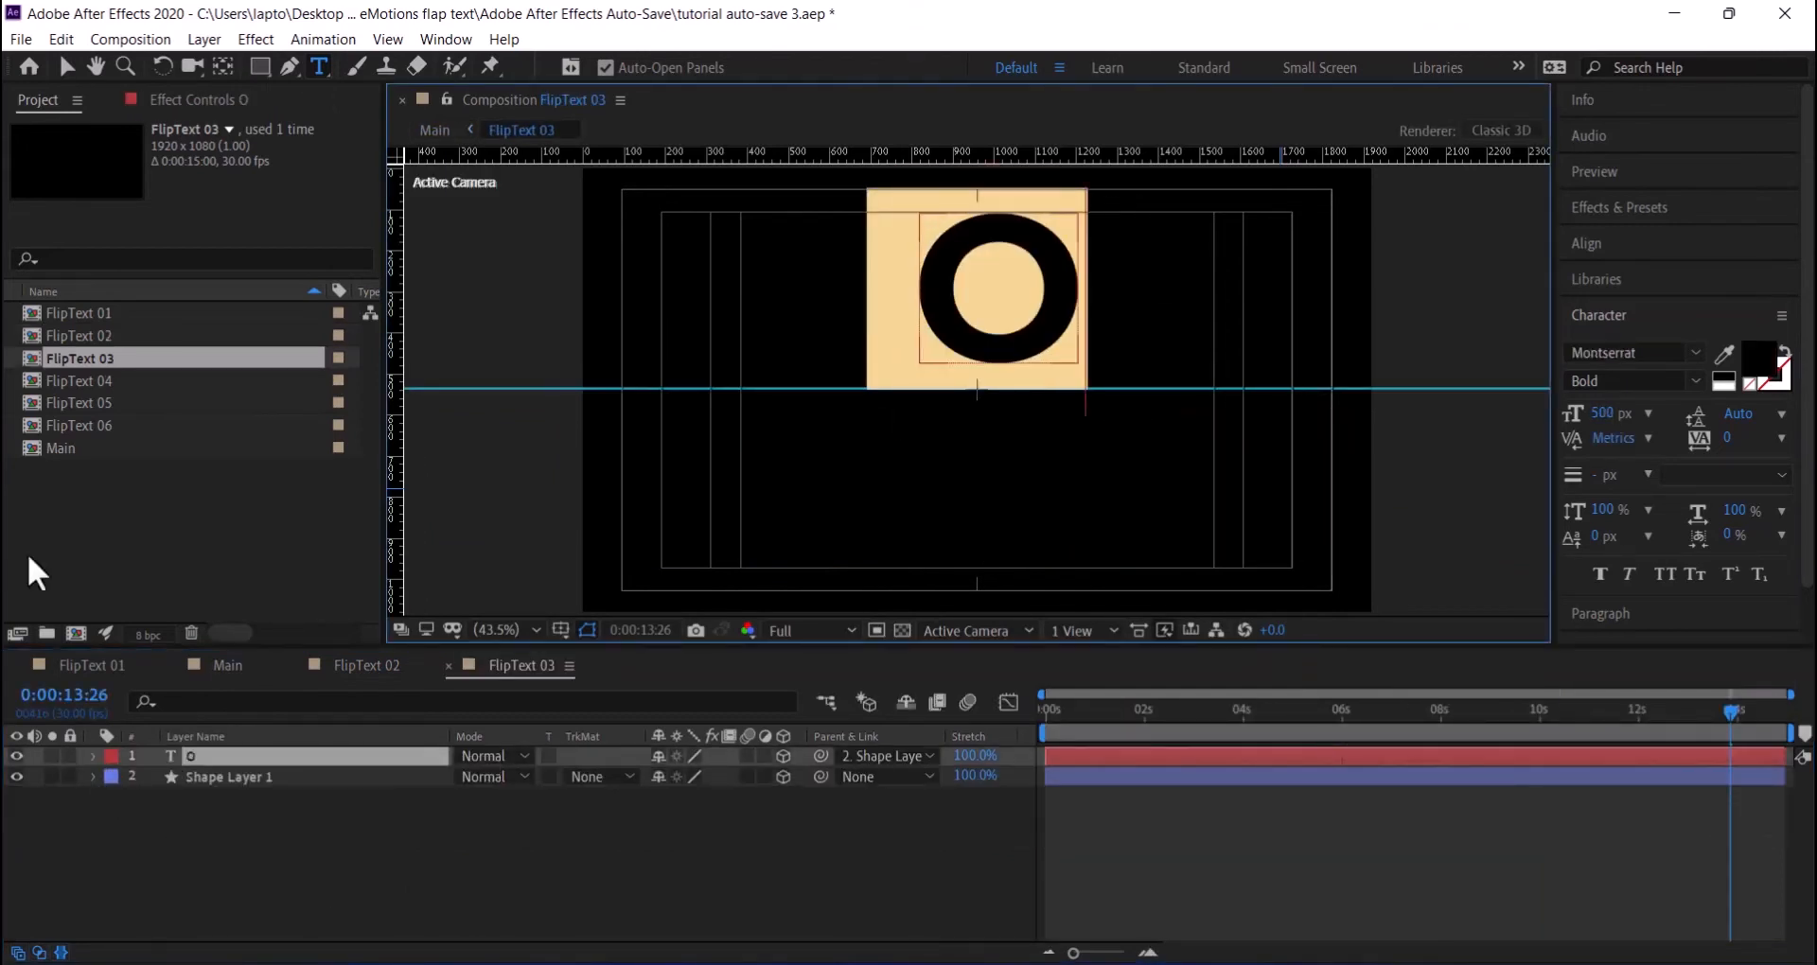
click(66, 67)
key(shift+Left)
key(shift+Left)
key(shift+Left)
key(shift+Left)
key(shift+Left)
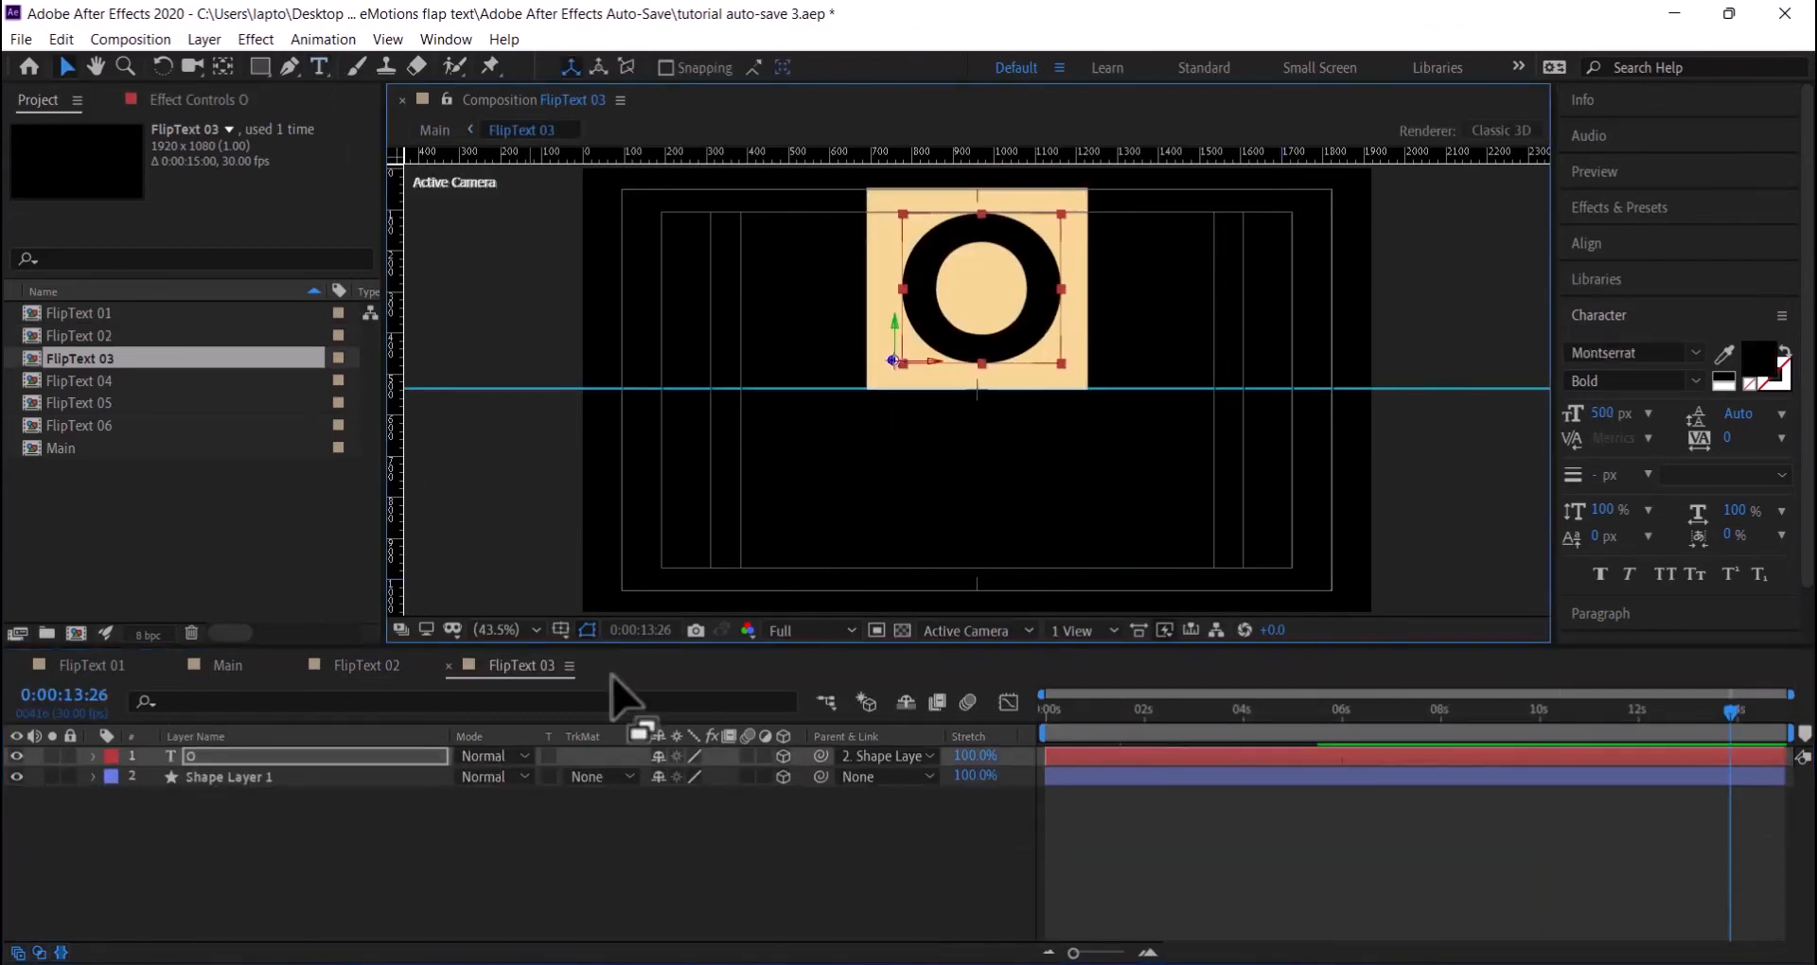
- Open FlipText 04 from Main, change its letter to R and centre it horizontally on the tile
click(244, 668)
double_click(168, 776)
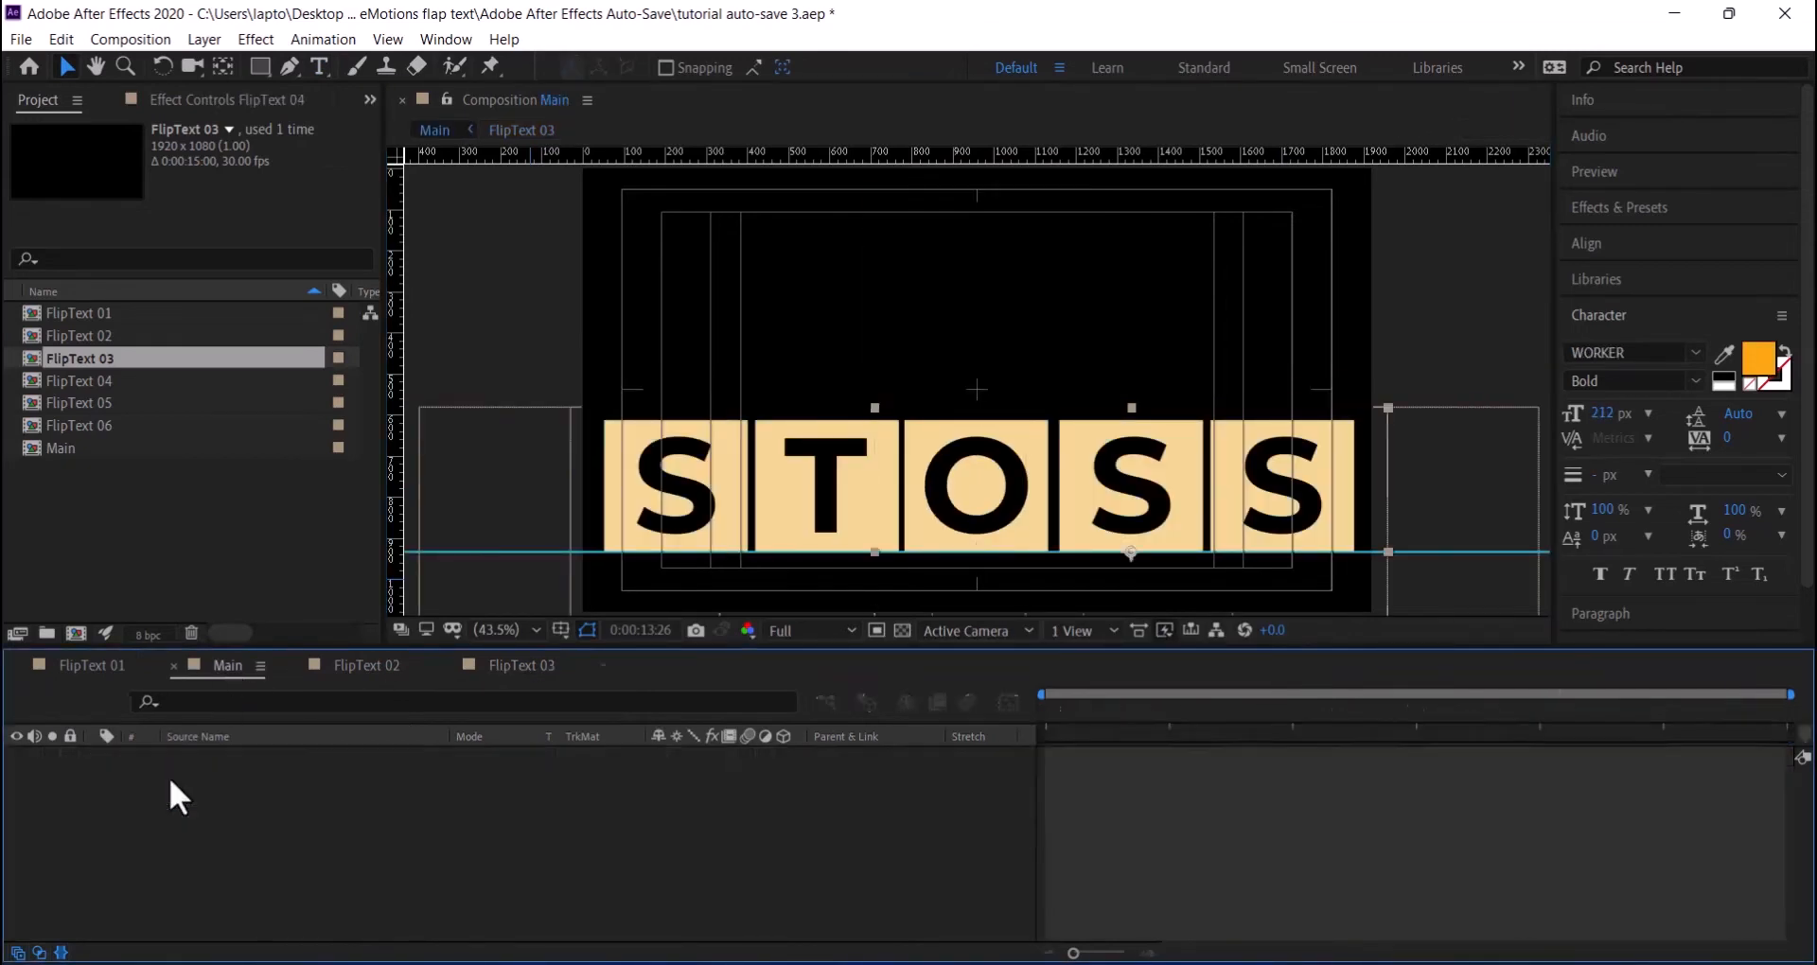
double_click(193, 754)
text(R)
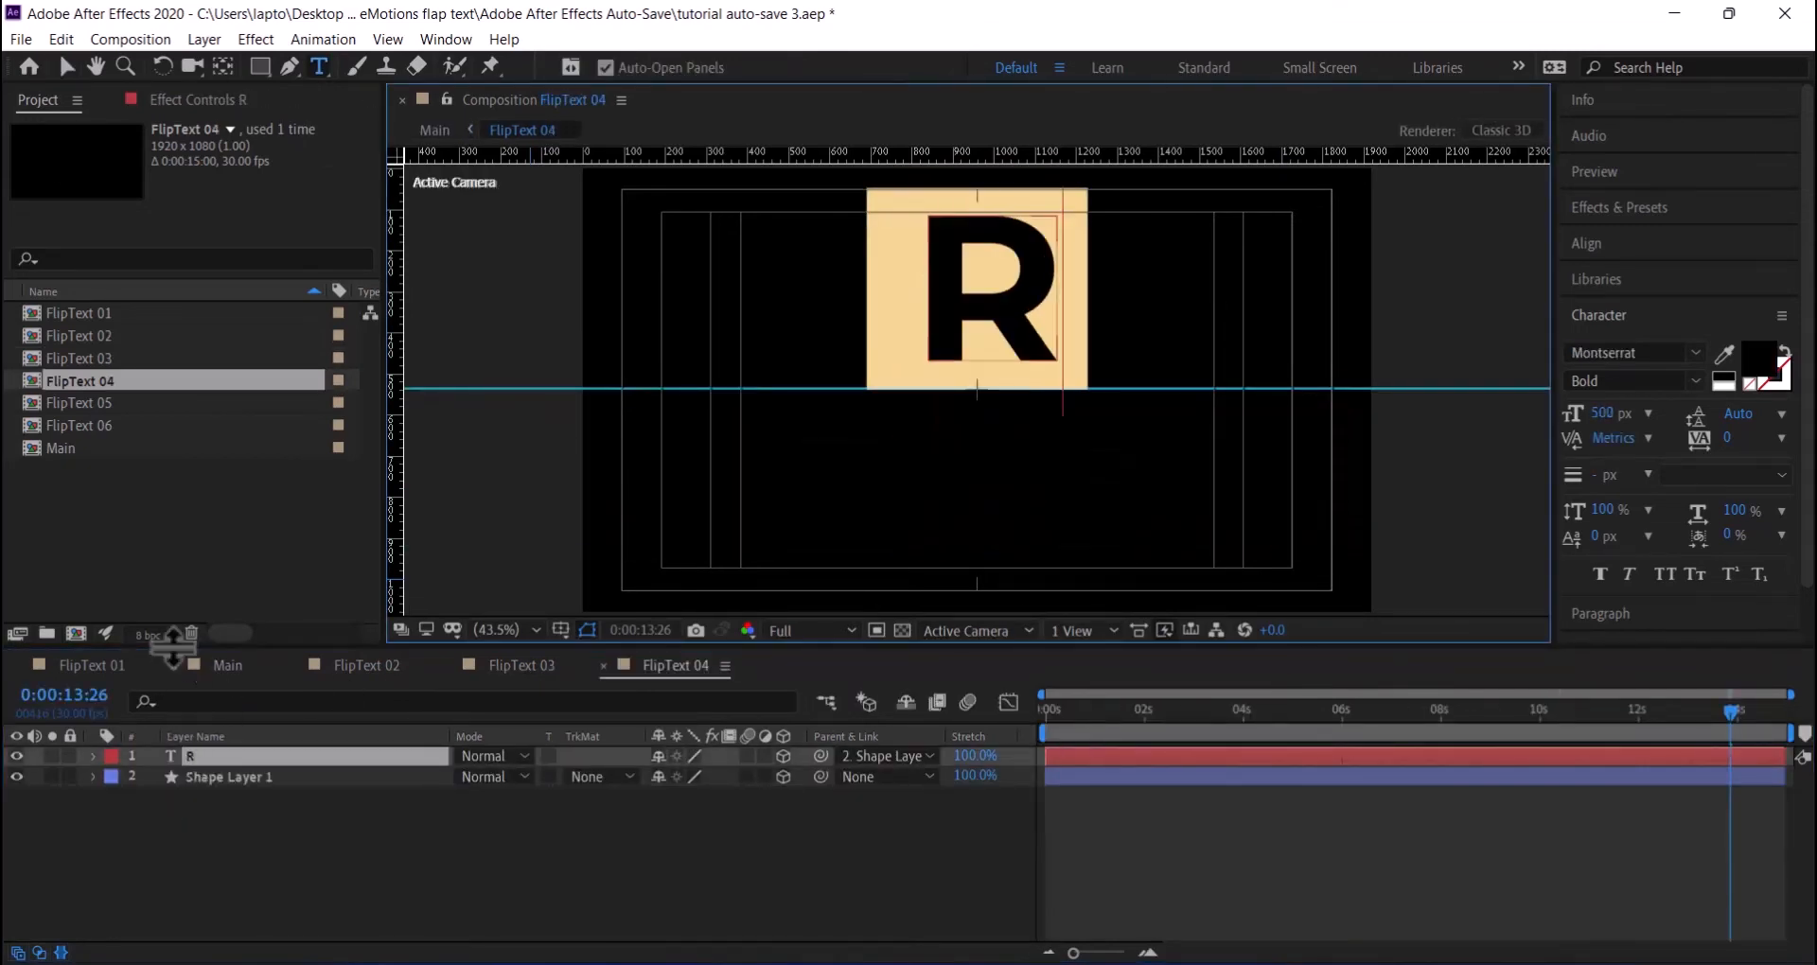
click(66, 66)
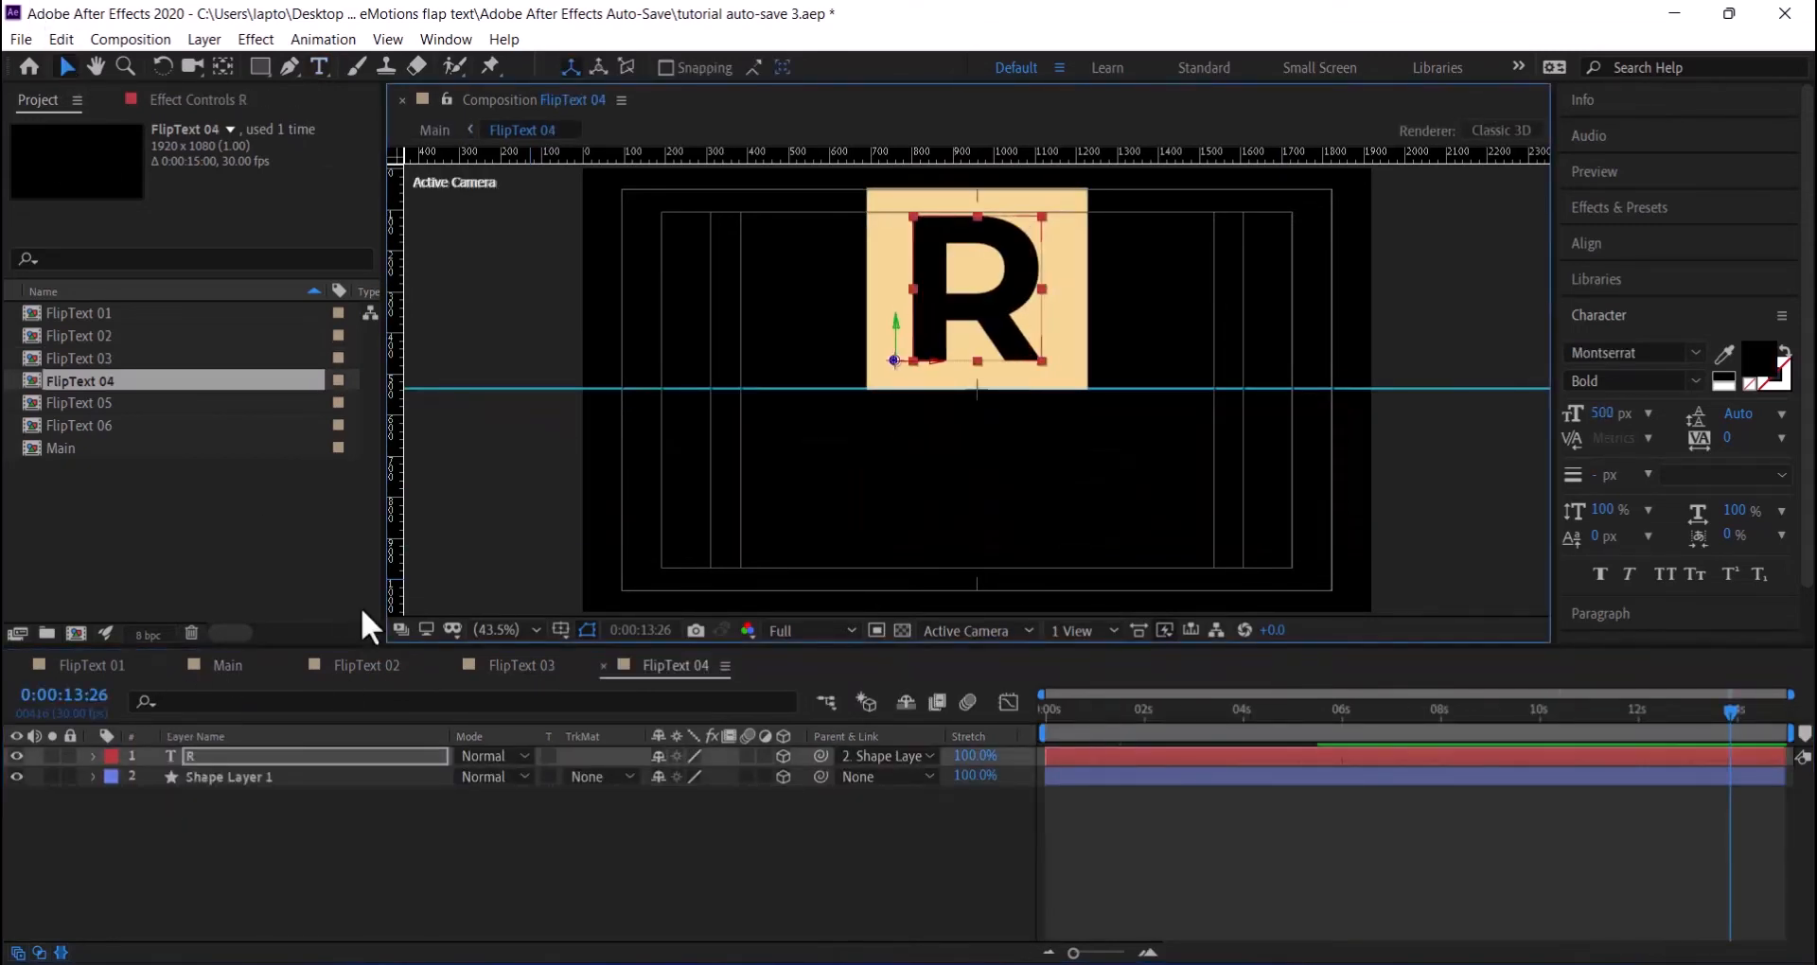
- Open FlipText 05 from Main, change its letter to Y and centre it horizontally on the tile
click(224, 667)
click(180, 757)
double_click(180, 757)
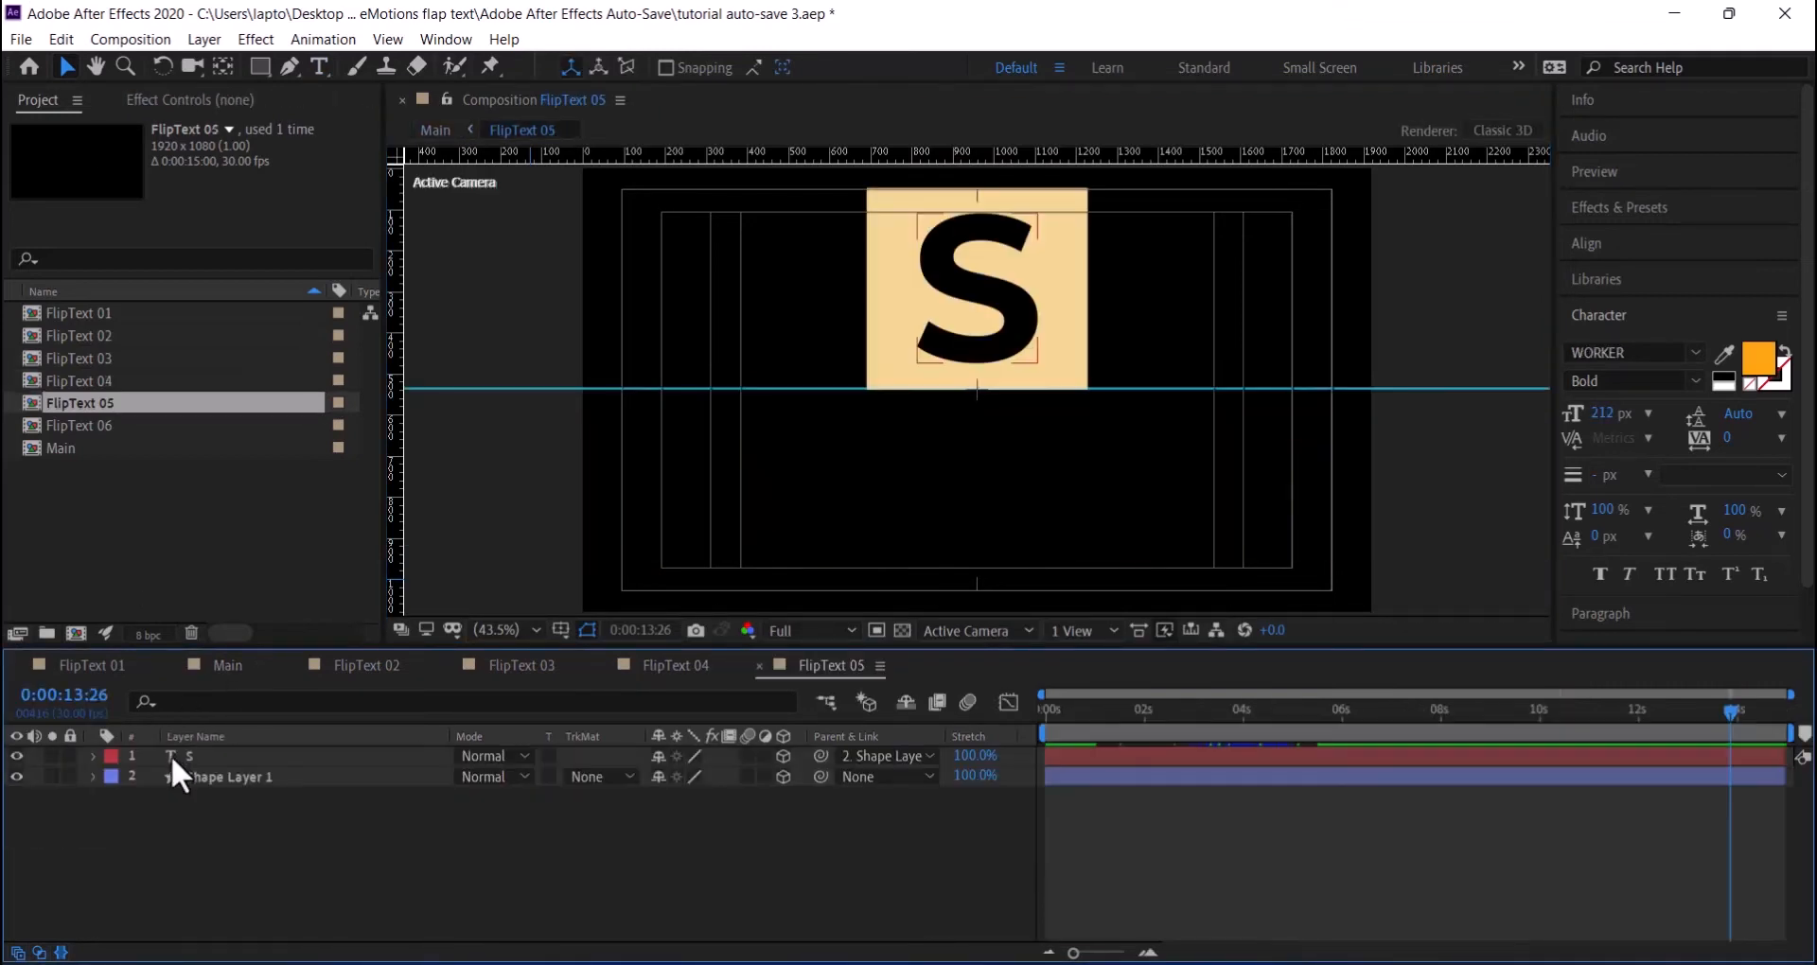
double_click(172, 756)
text(Y)
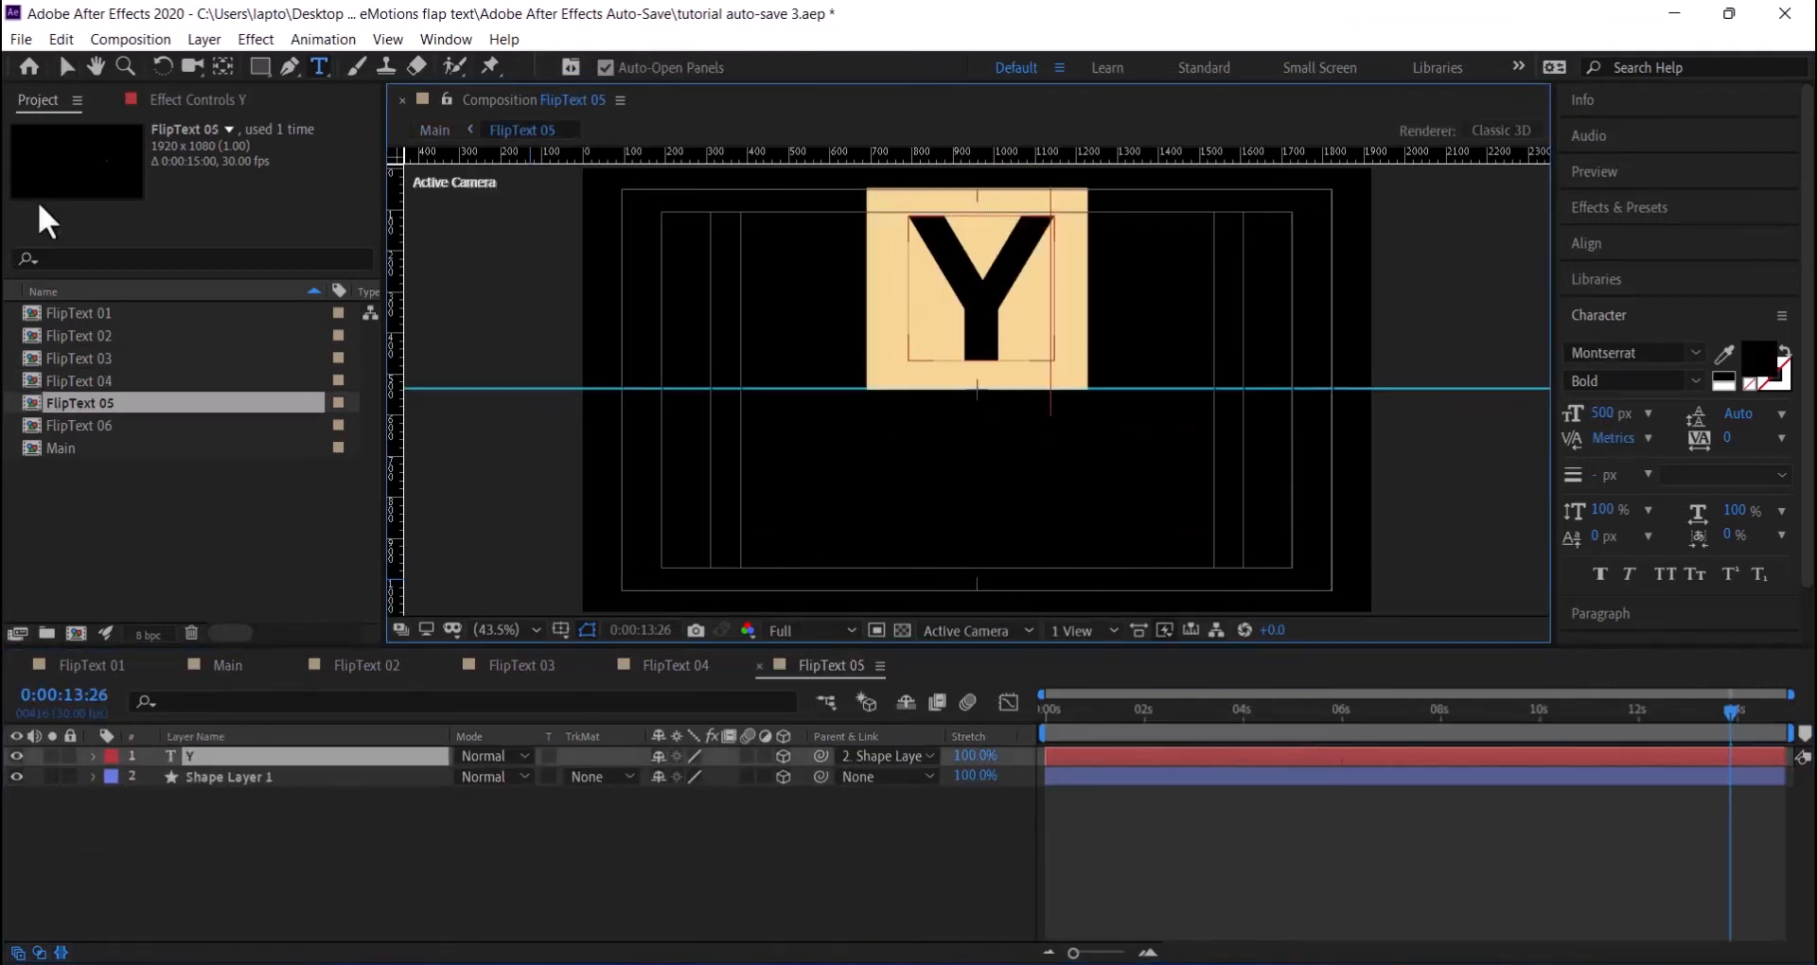
click(67, 66)
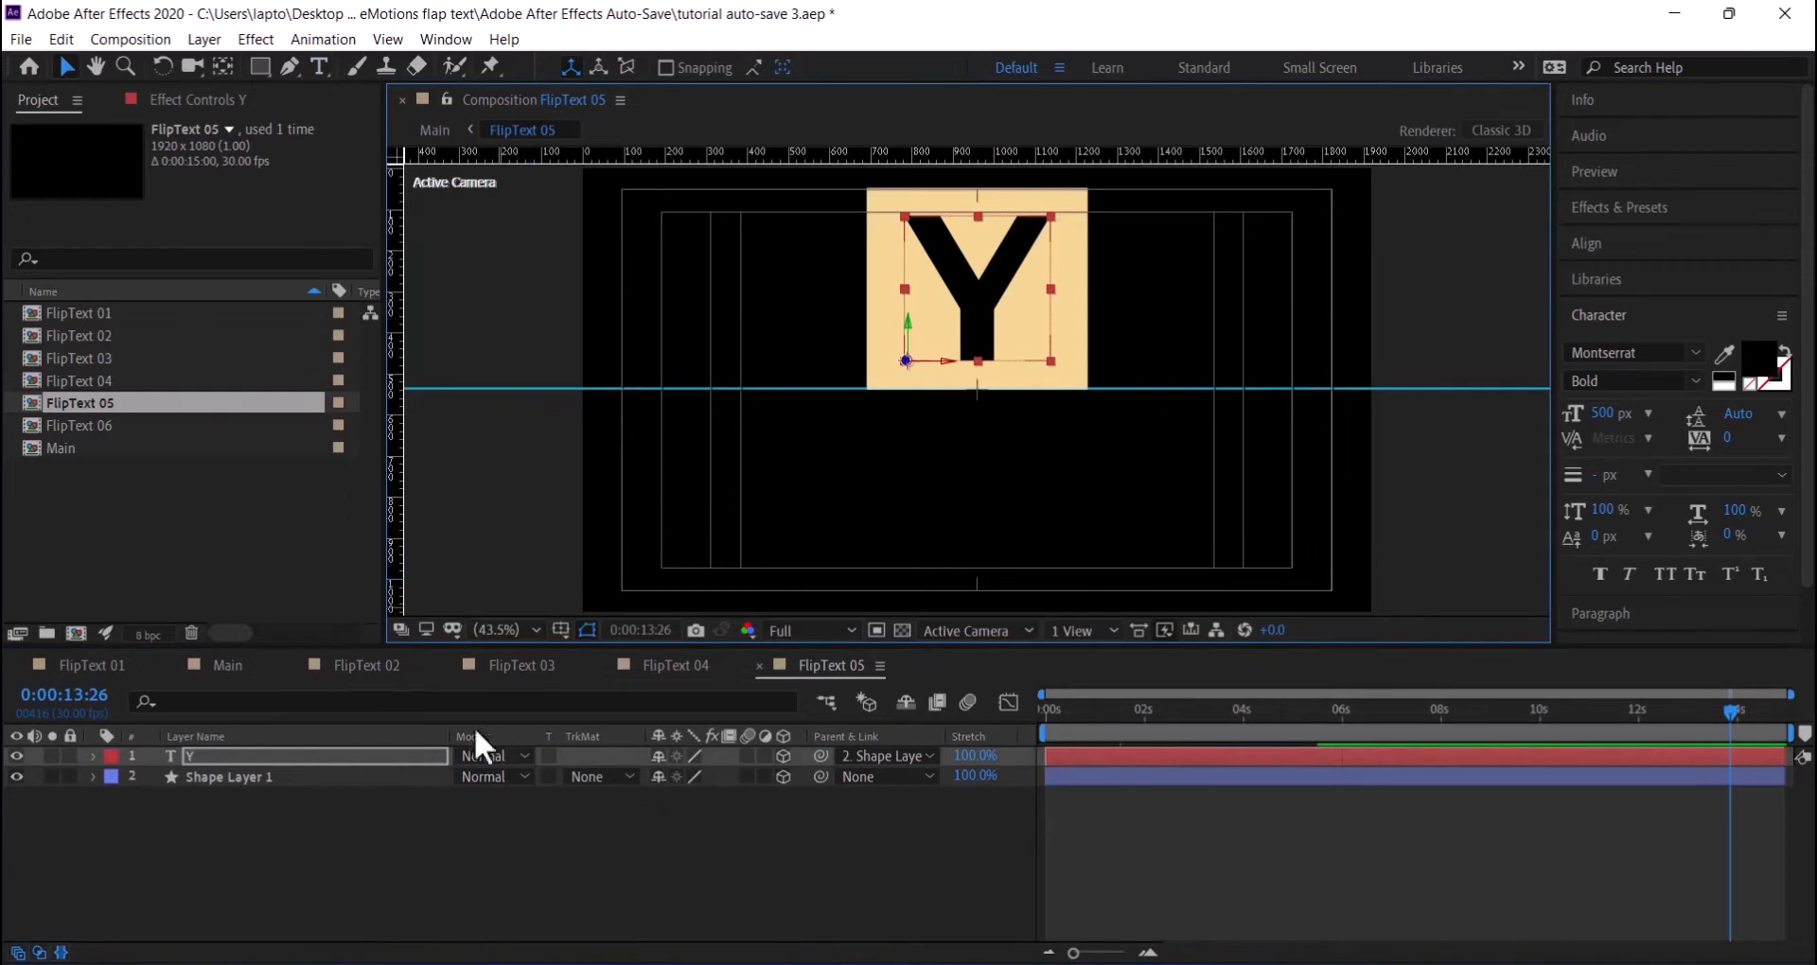
- In Main, stagger the FlipText 02 to 05 layers from the start of the timeline, each beginning about 0.4 s after the previous one
click(227, 666)
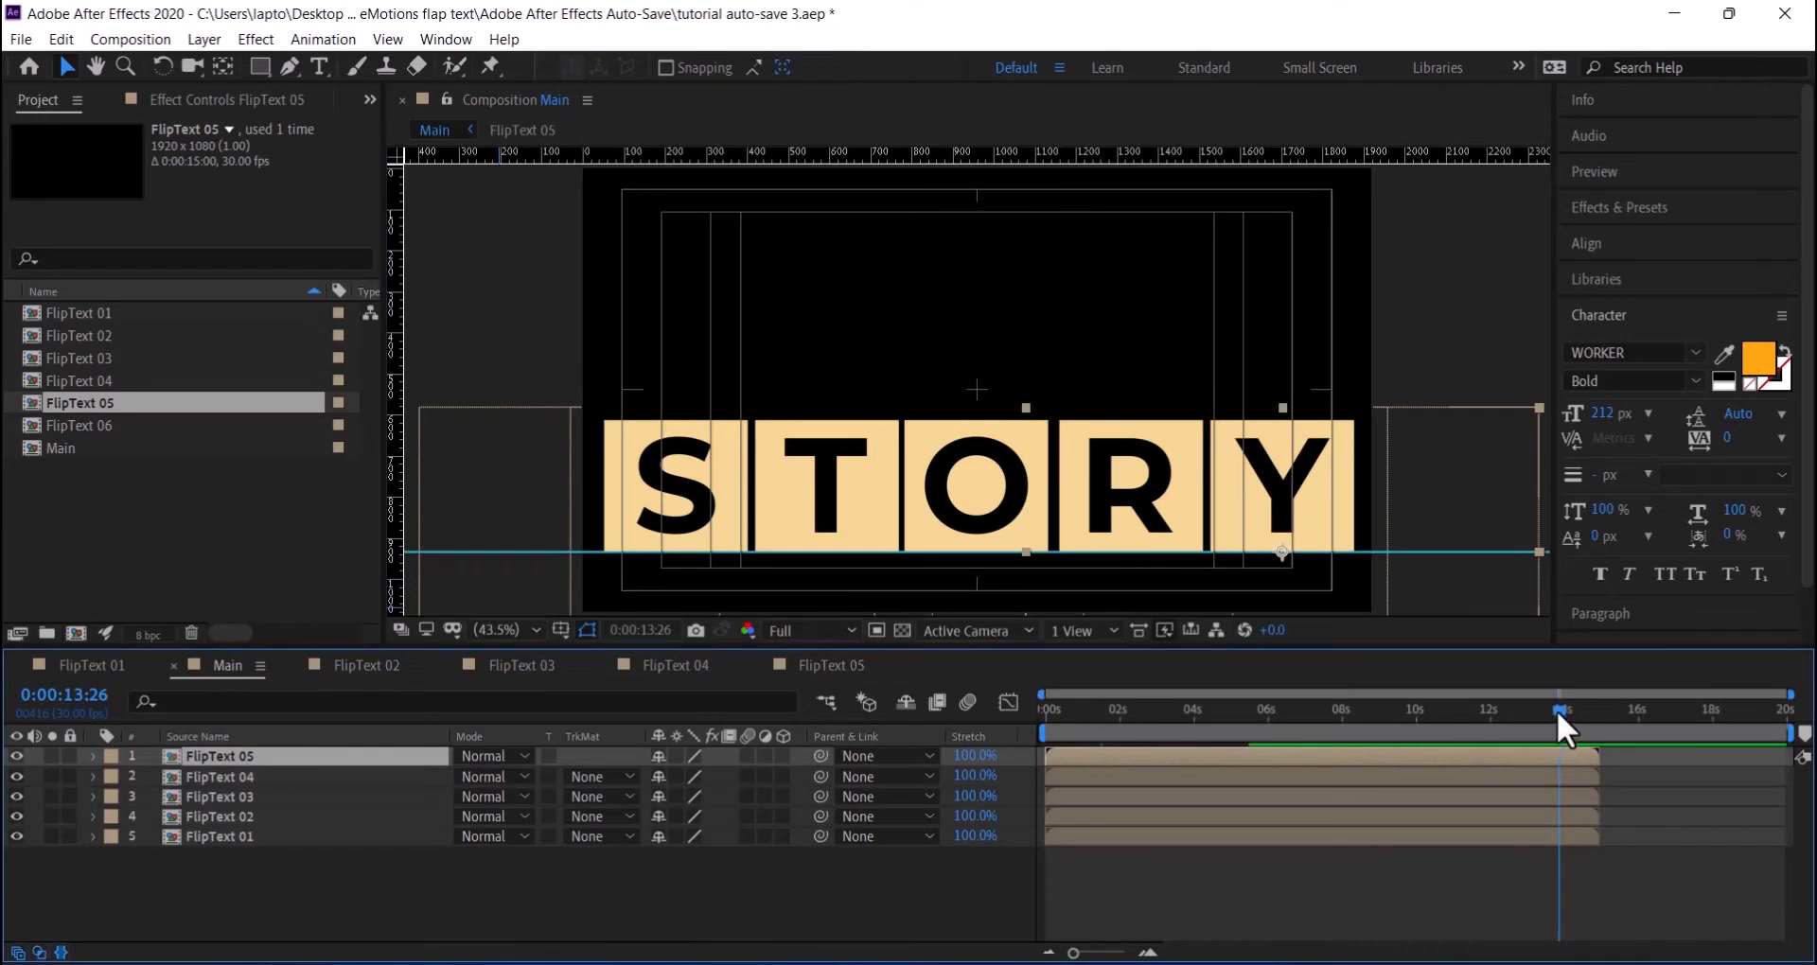
drag(1557, 712, 996, 776)
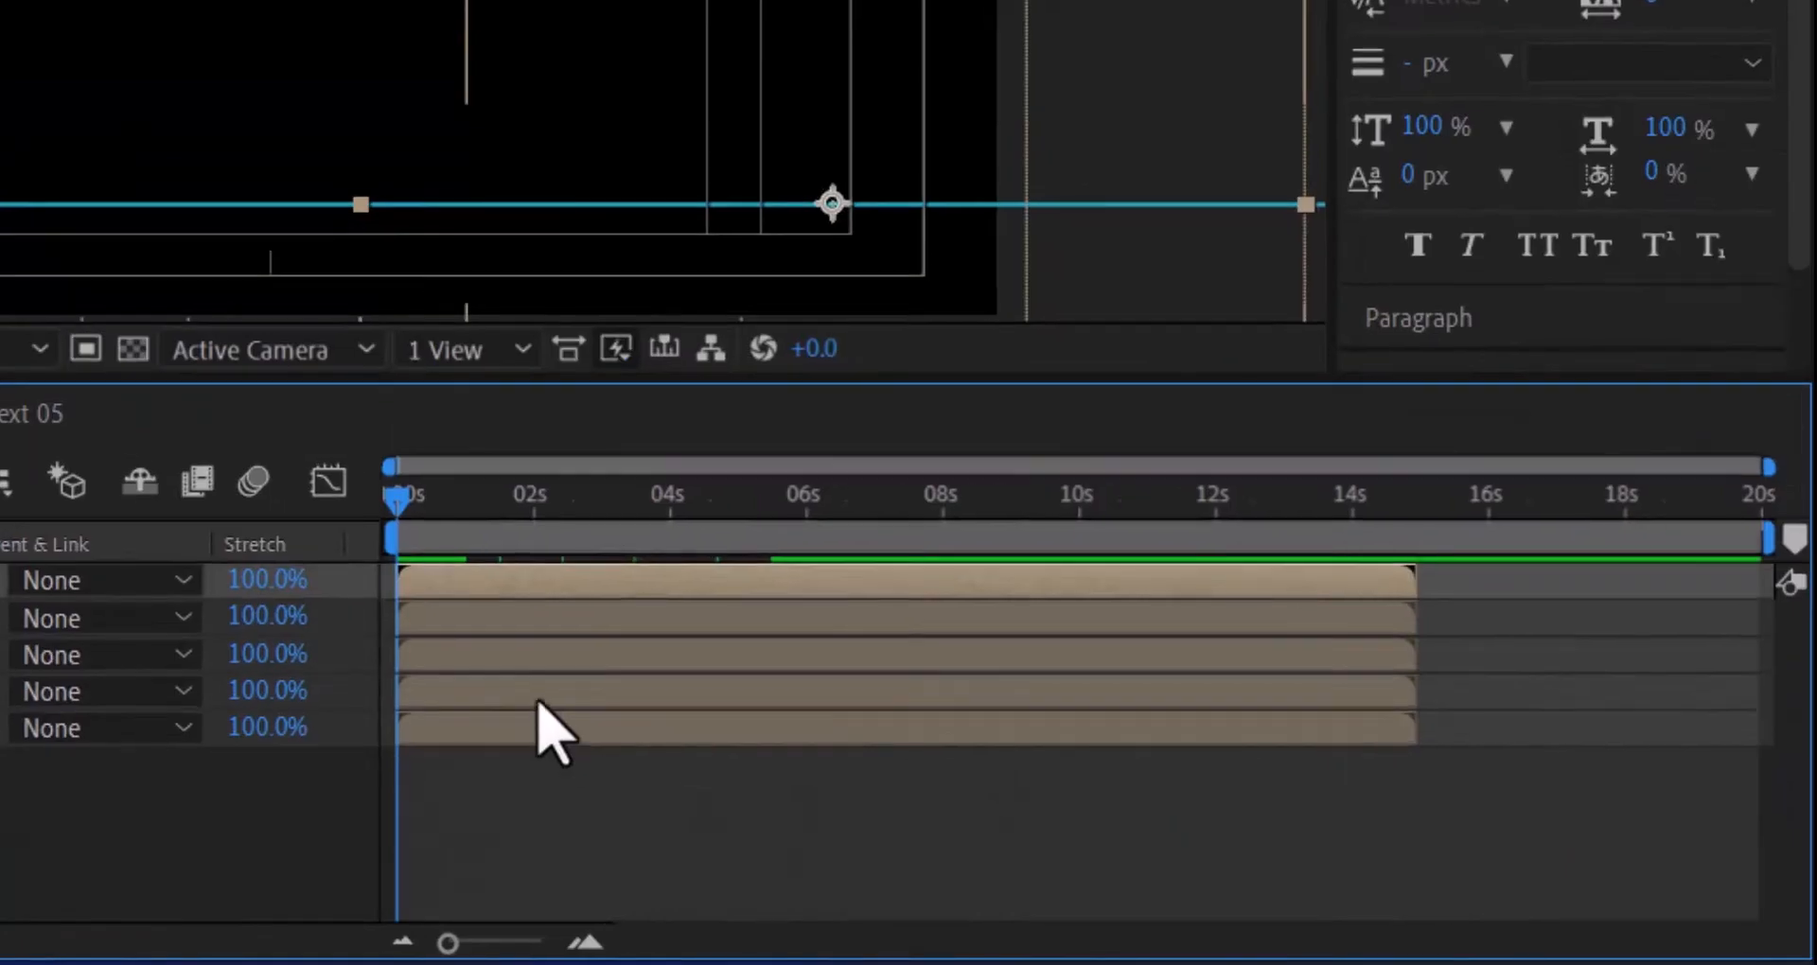
drag(1122, 821, 1159, 803)
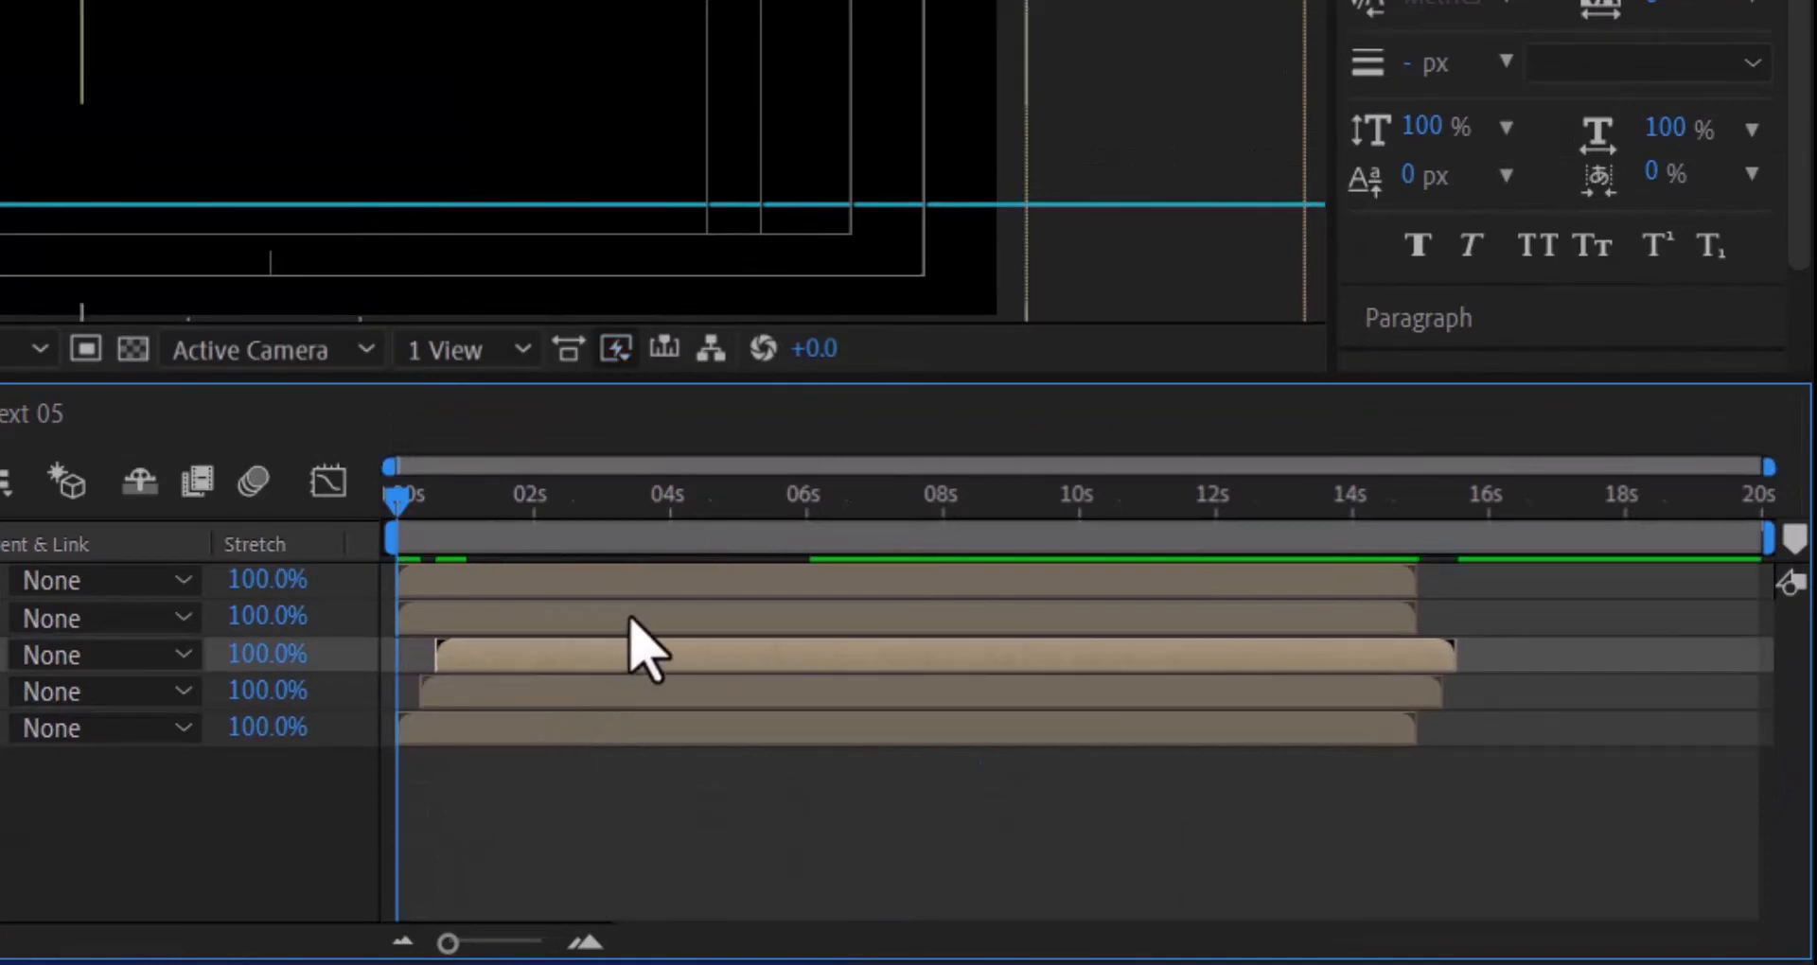
drag(633, 617, 791, 608)
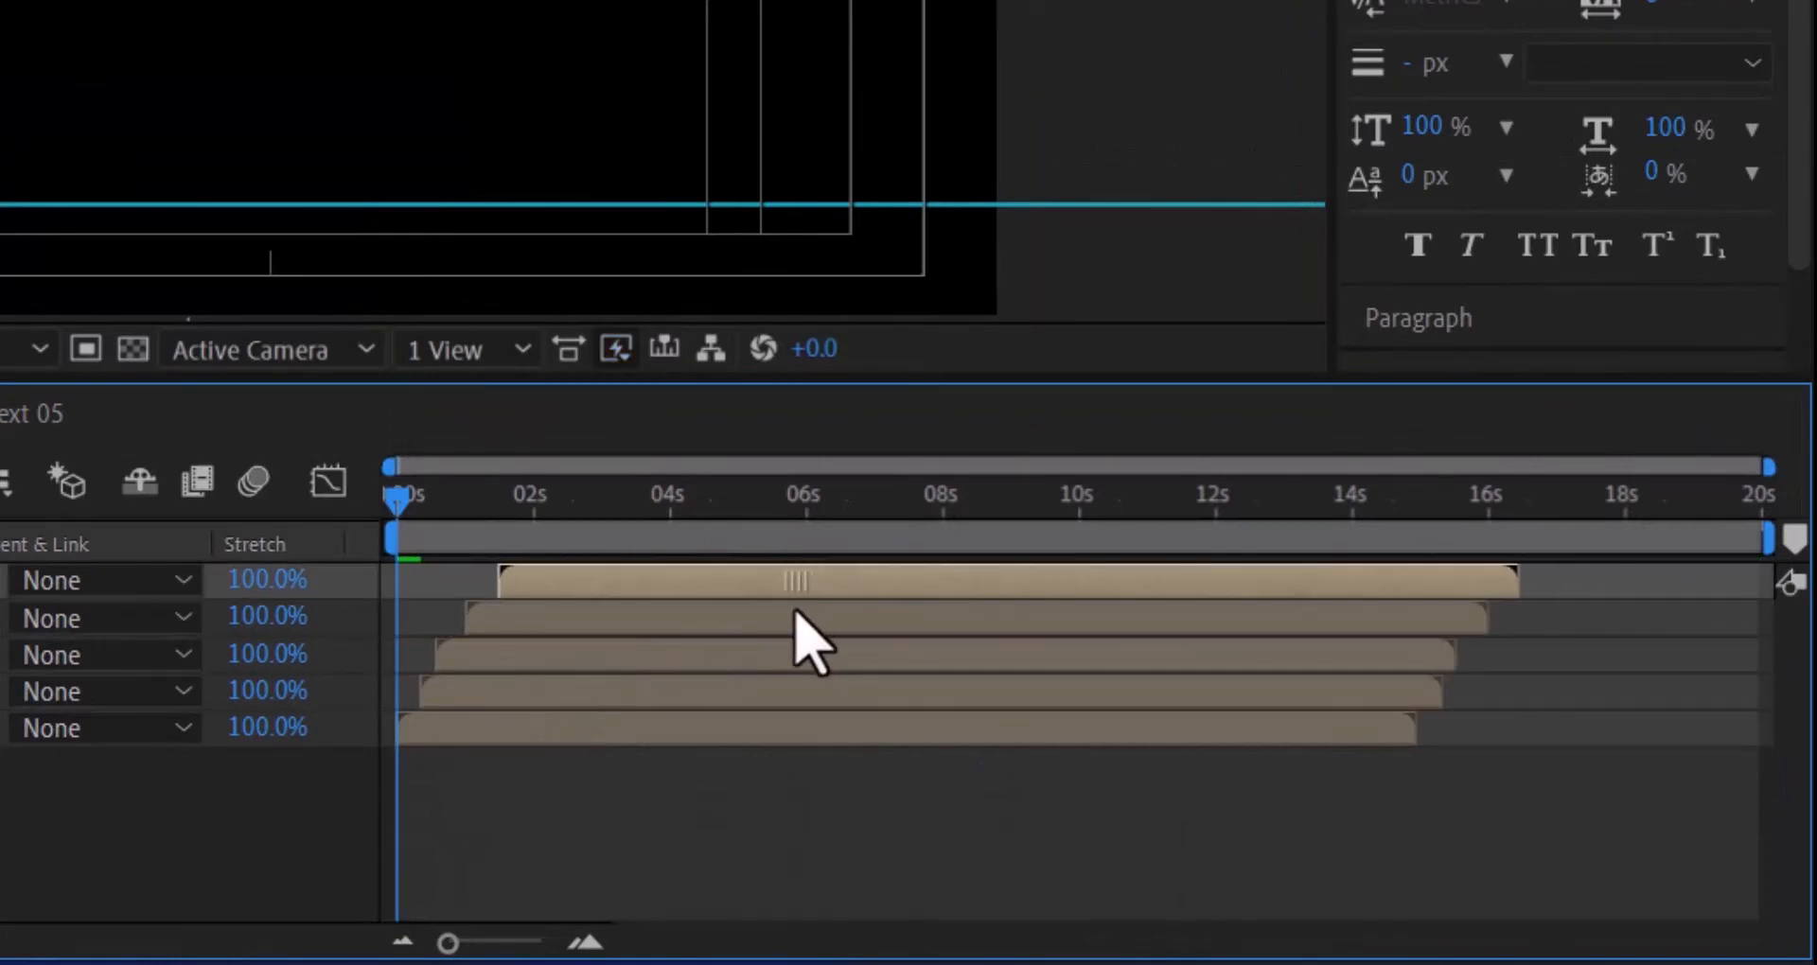
click(487, 691)
drag(507, 655, 681, 607)
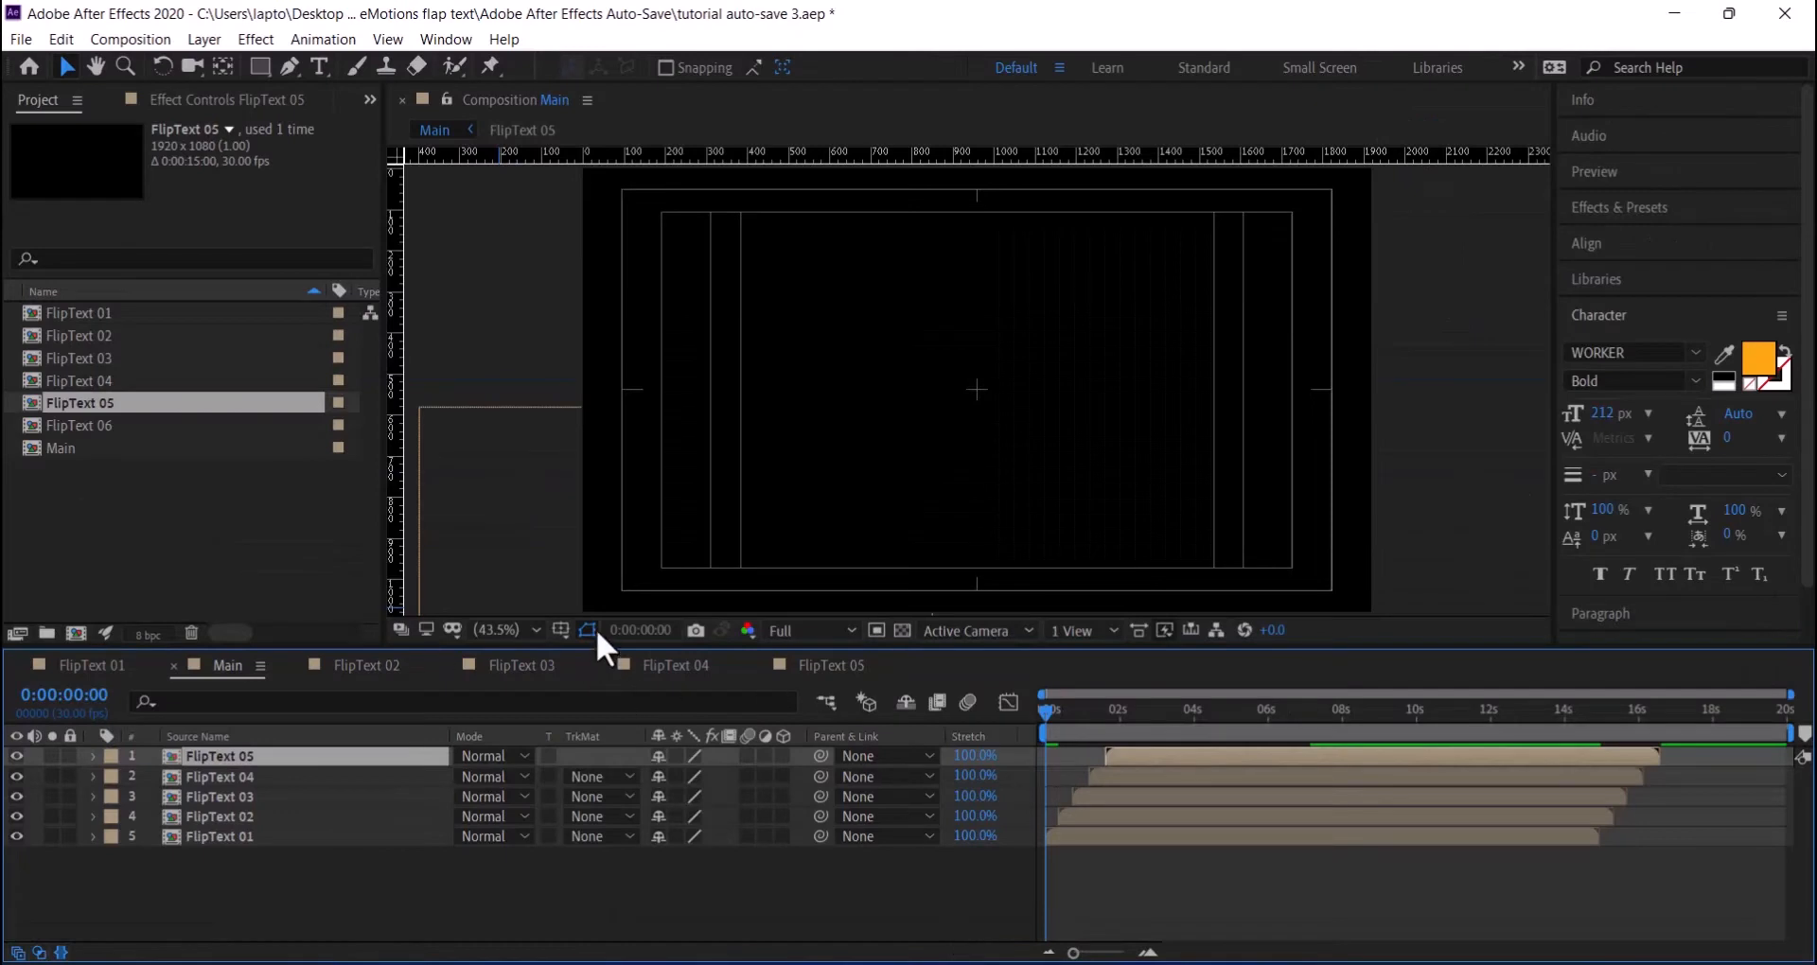
- Hide the title/action safe overlay in Main and preview the staggered STORY animation from the start
click(564, 629)
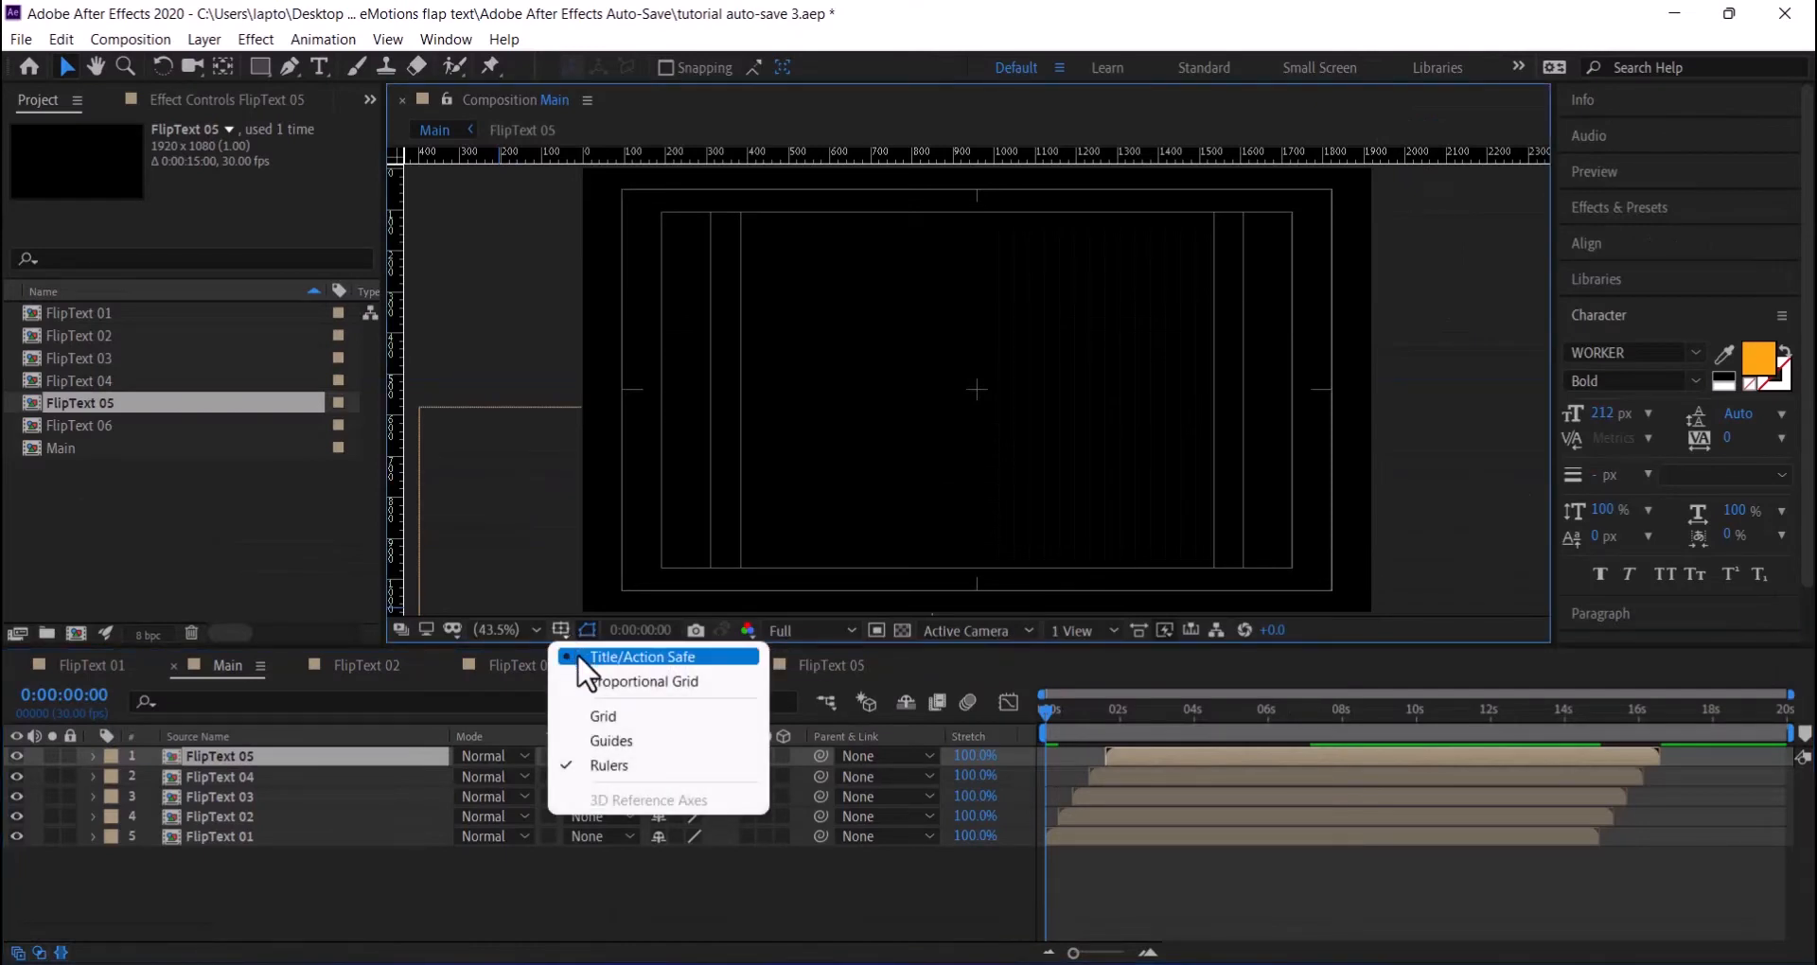
click(578, 655)
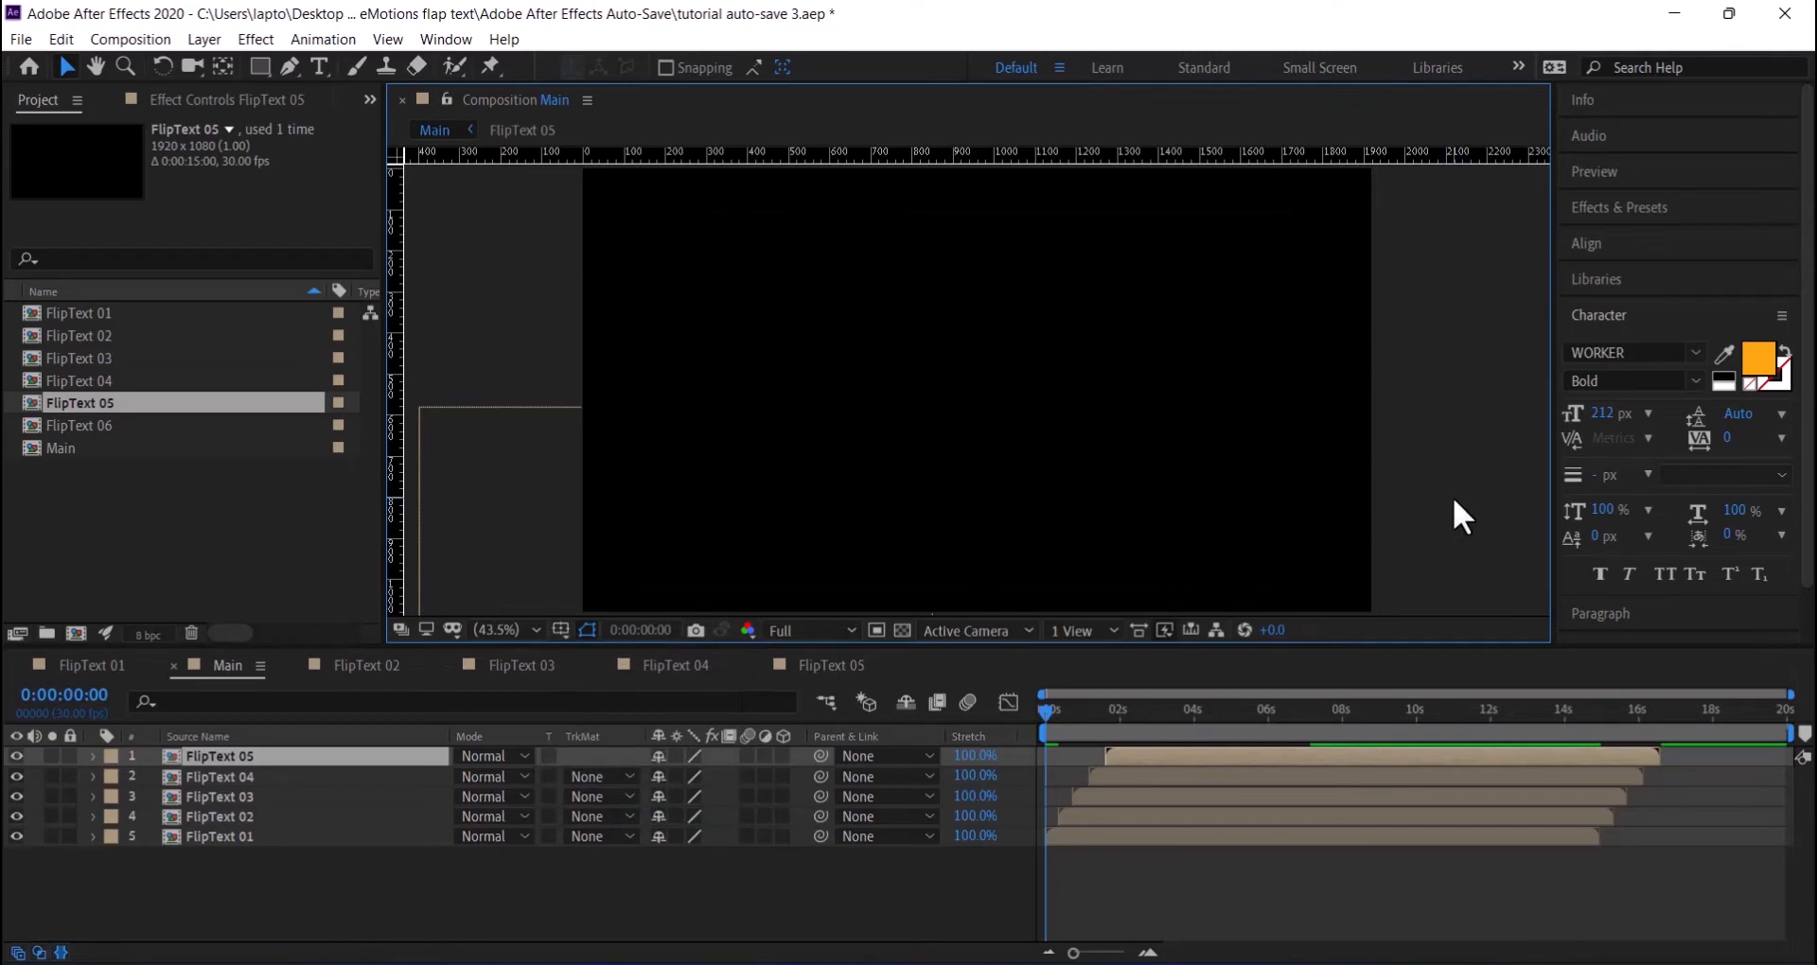
key(space)
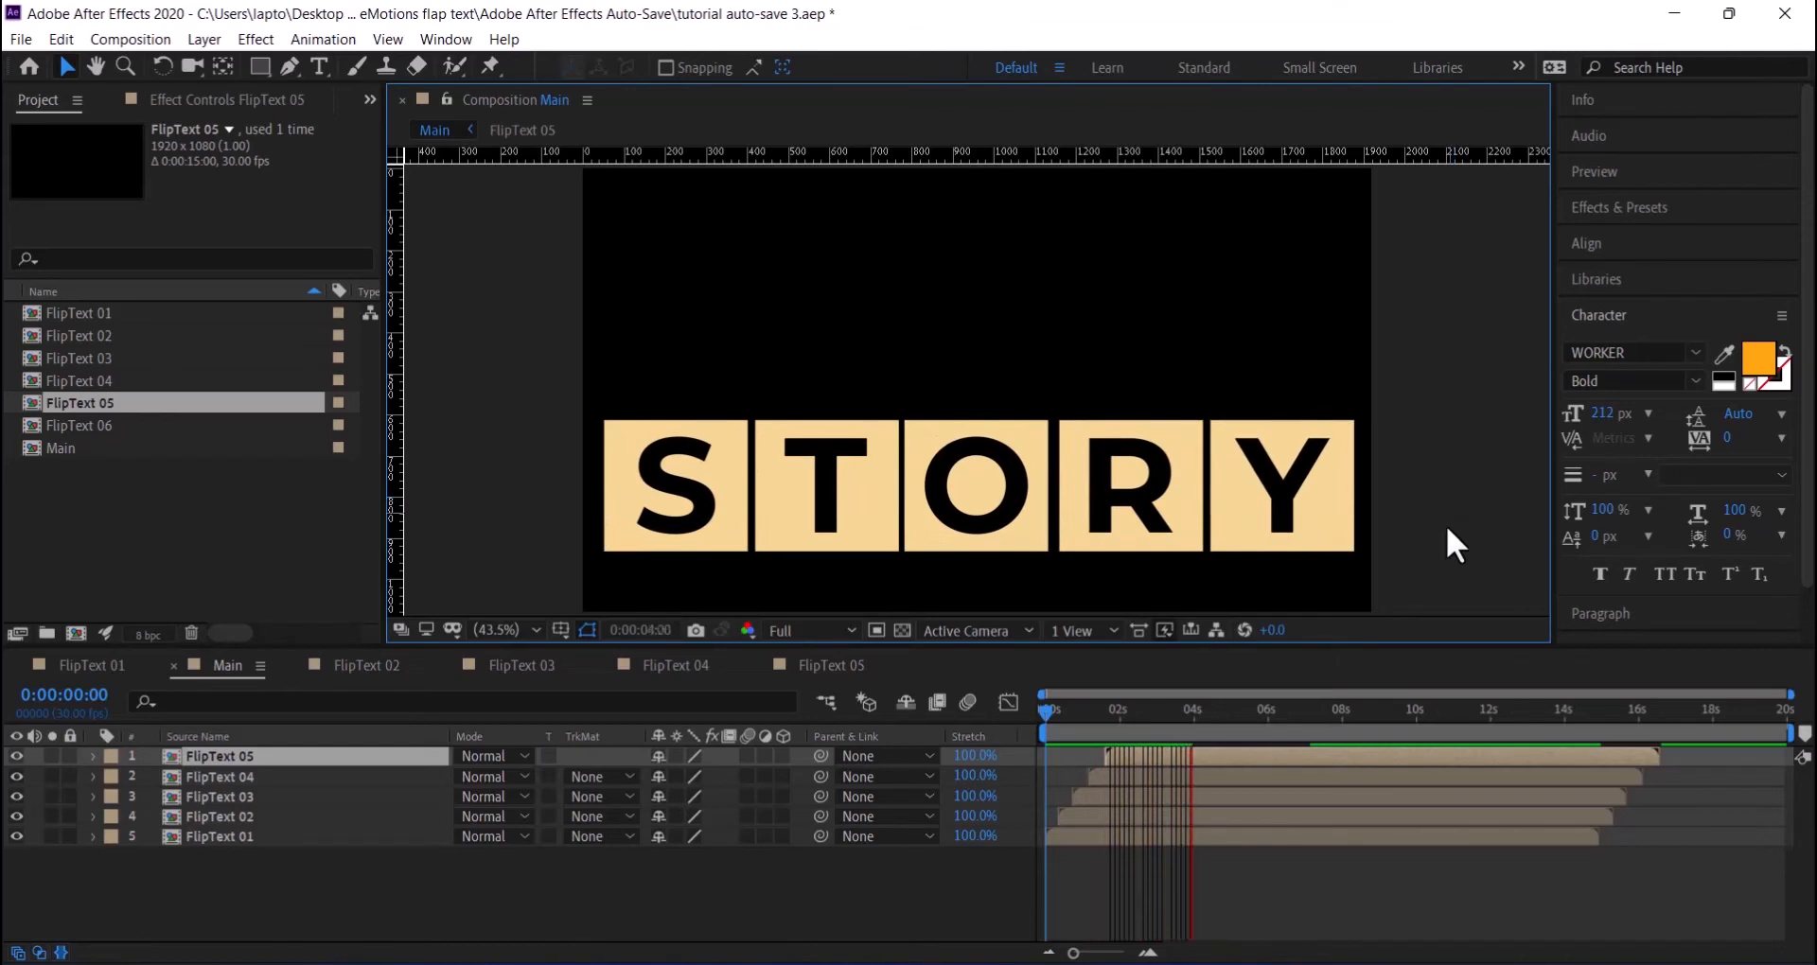
key(space)
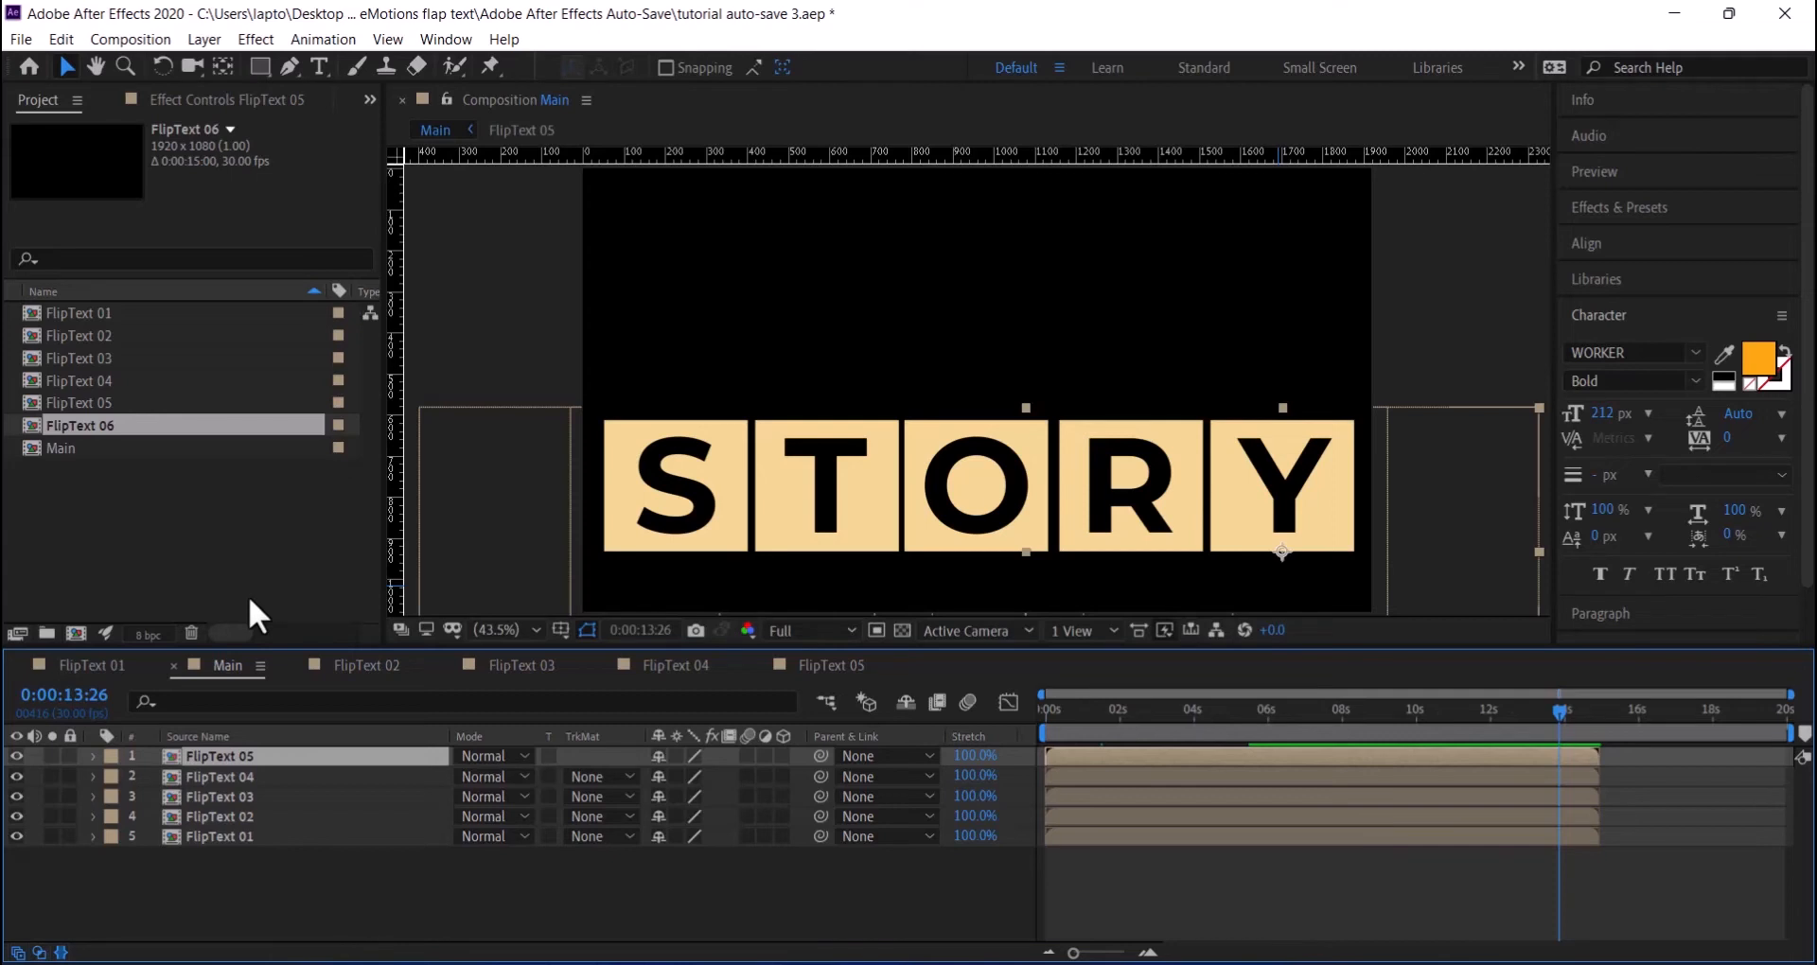
- Open FlipText 06 fitted to the view, show its guides and move Shape Layer 1 down so its top edge sits on the guide
double_click(25, 429)
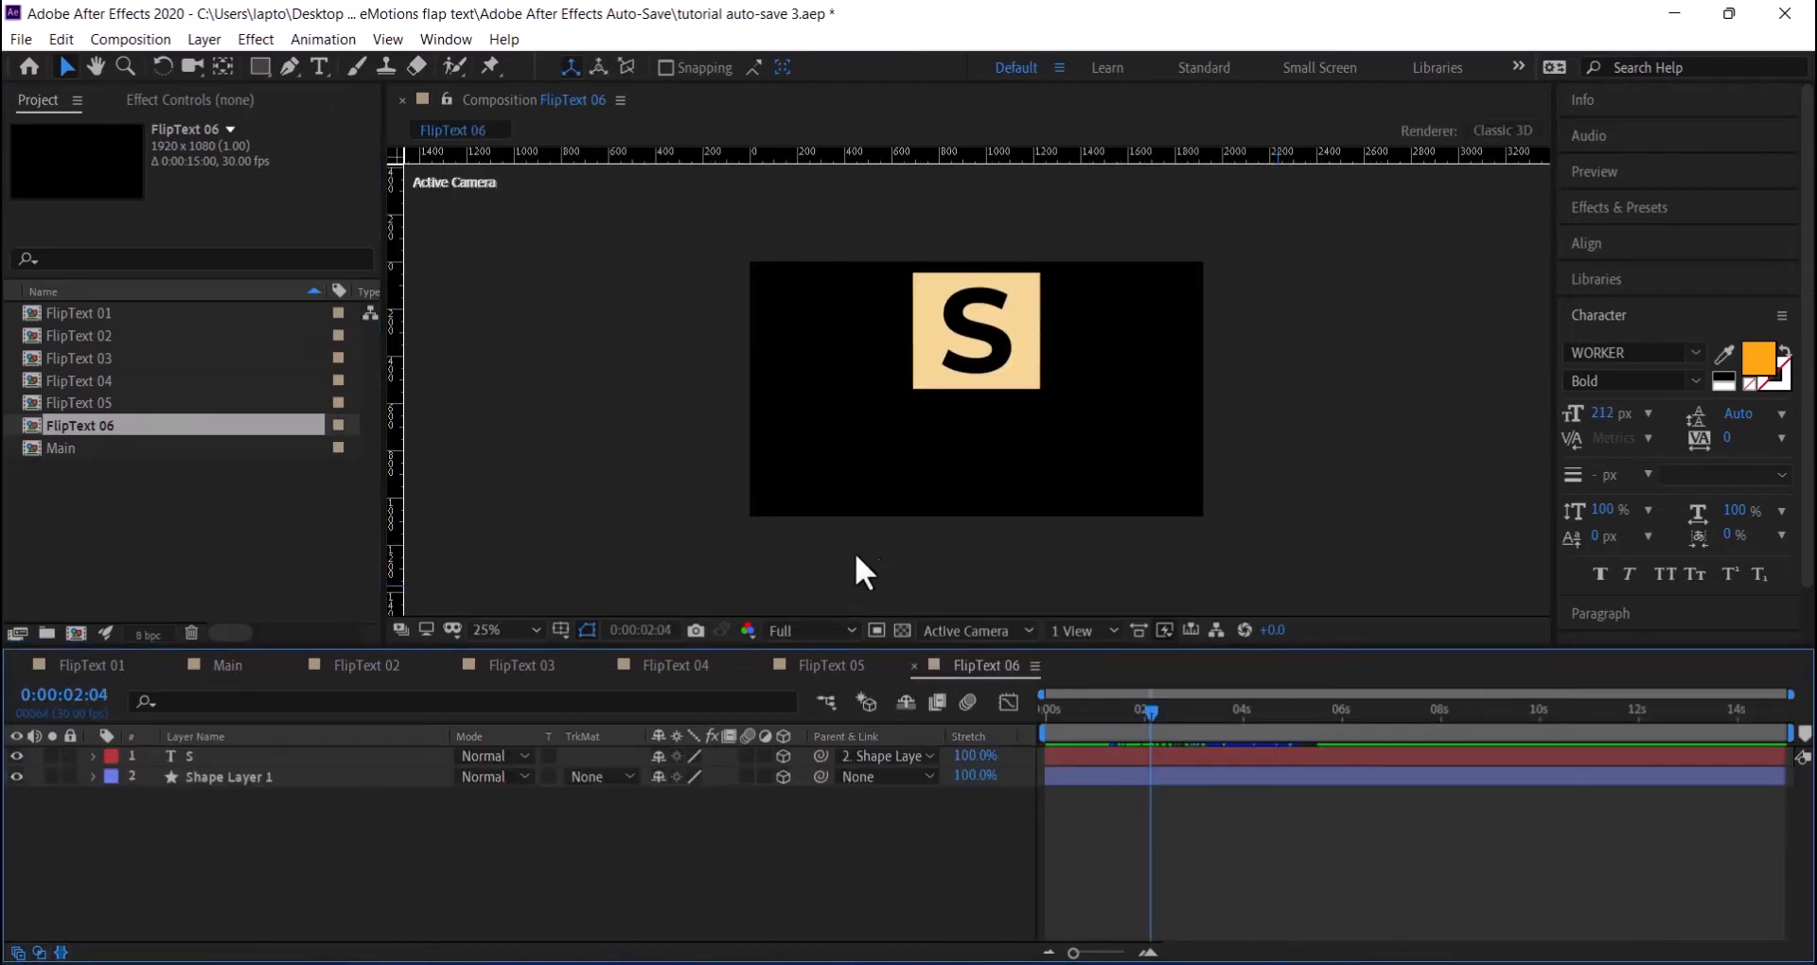
click(507, 634)
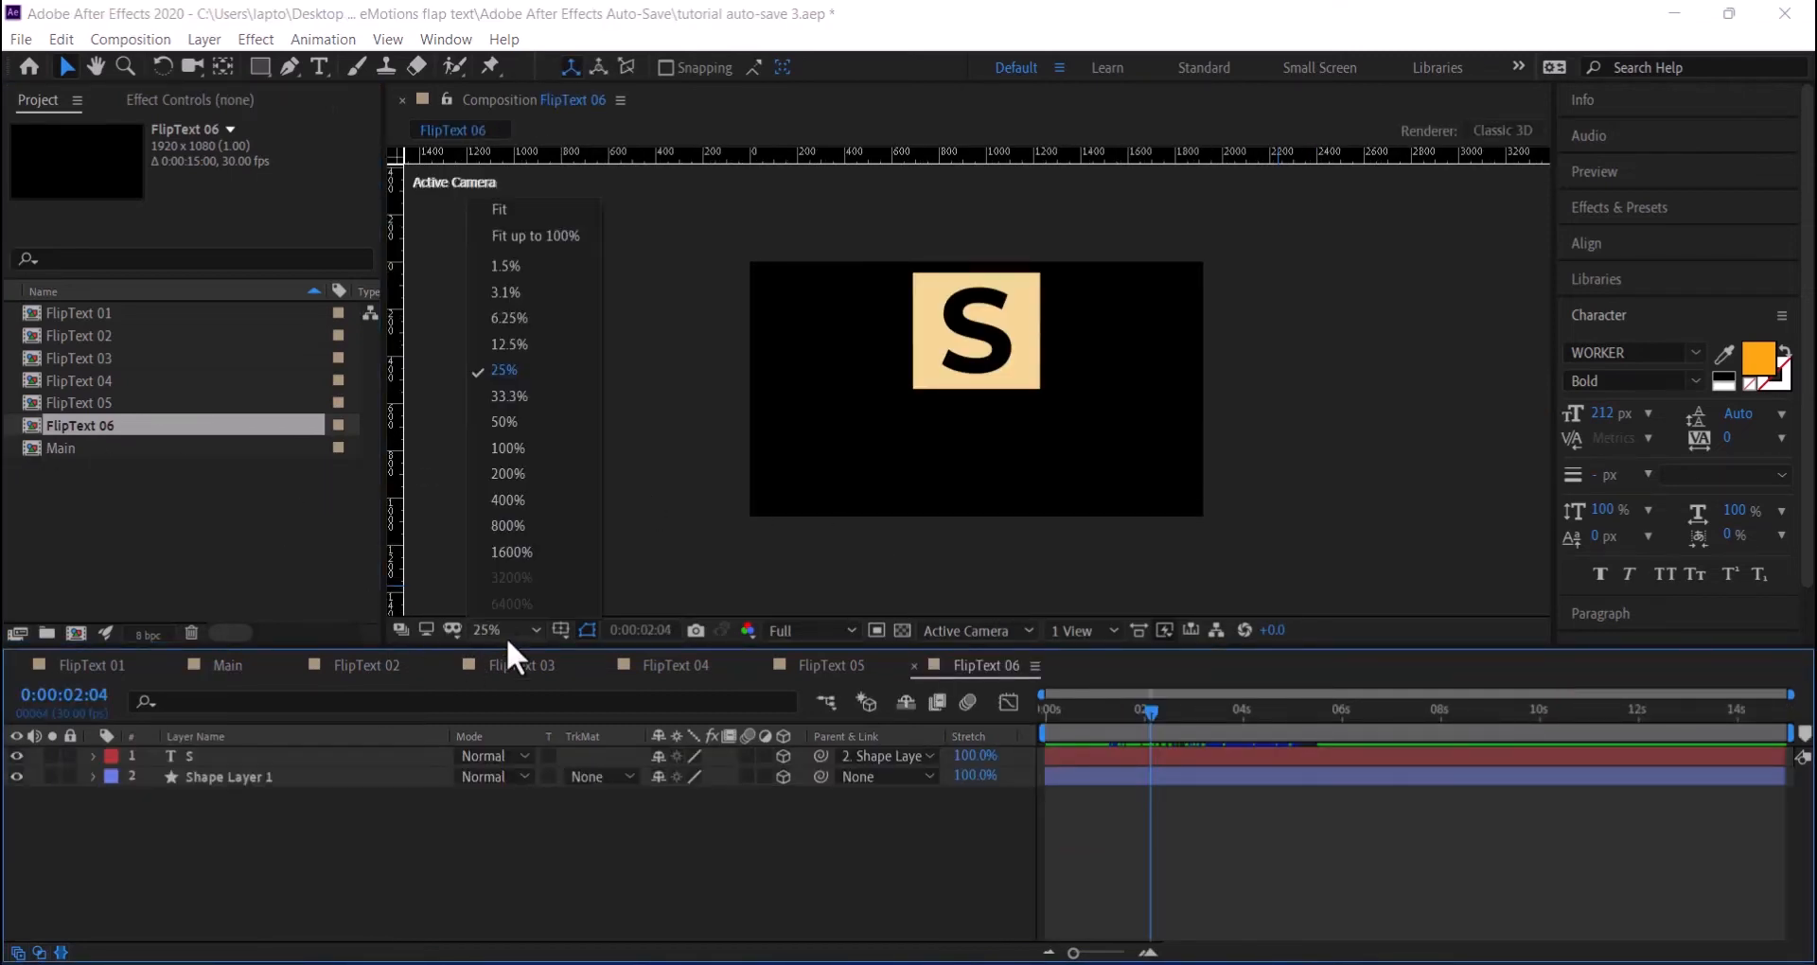
click(538, 210)
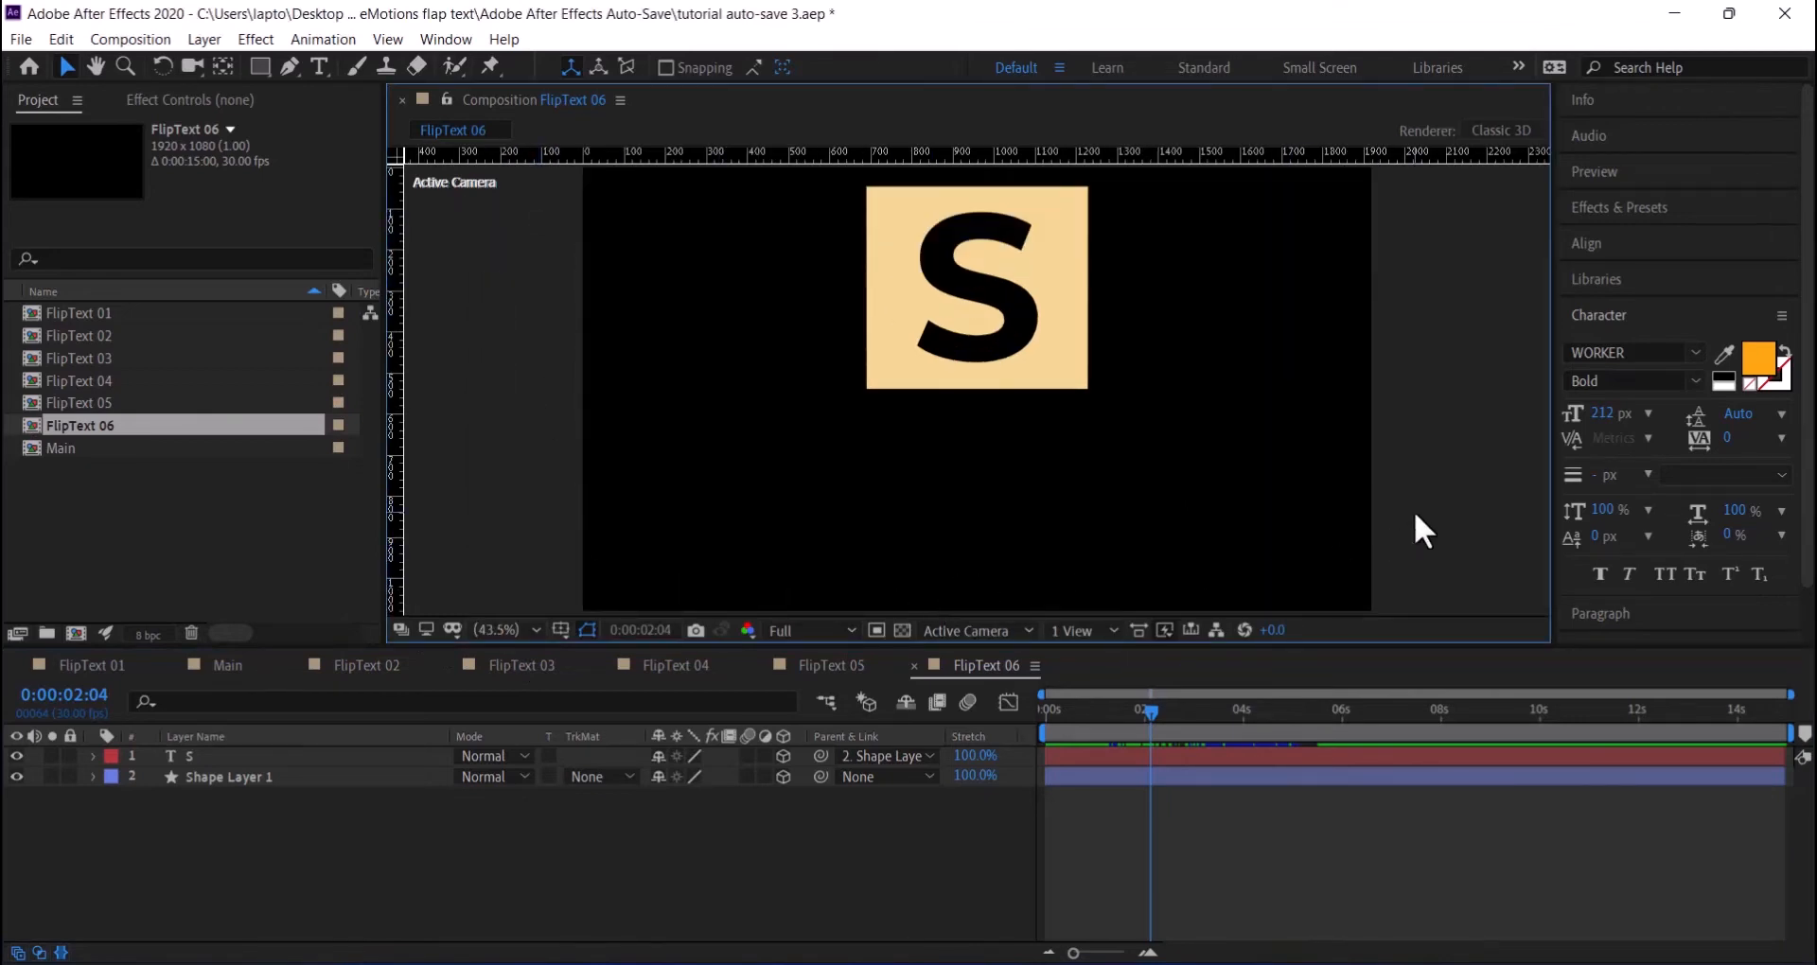
click(1045, 260)
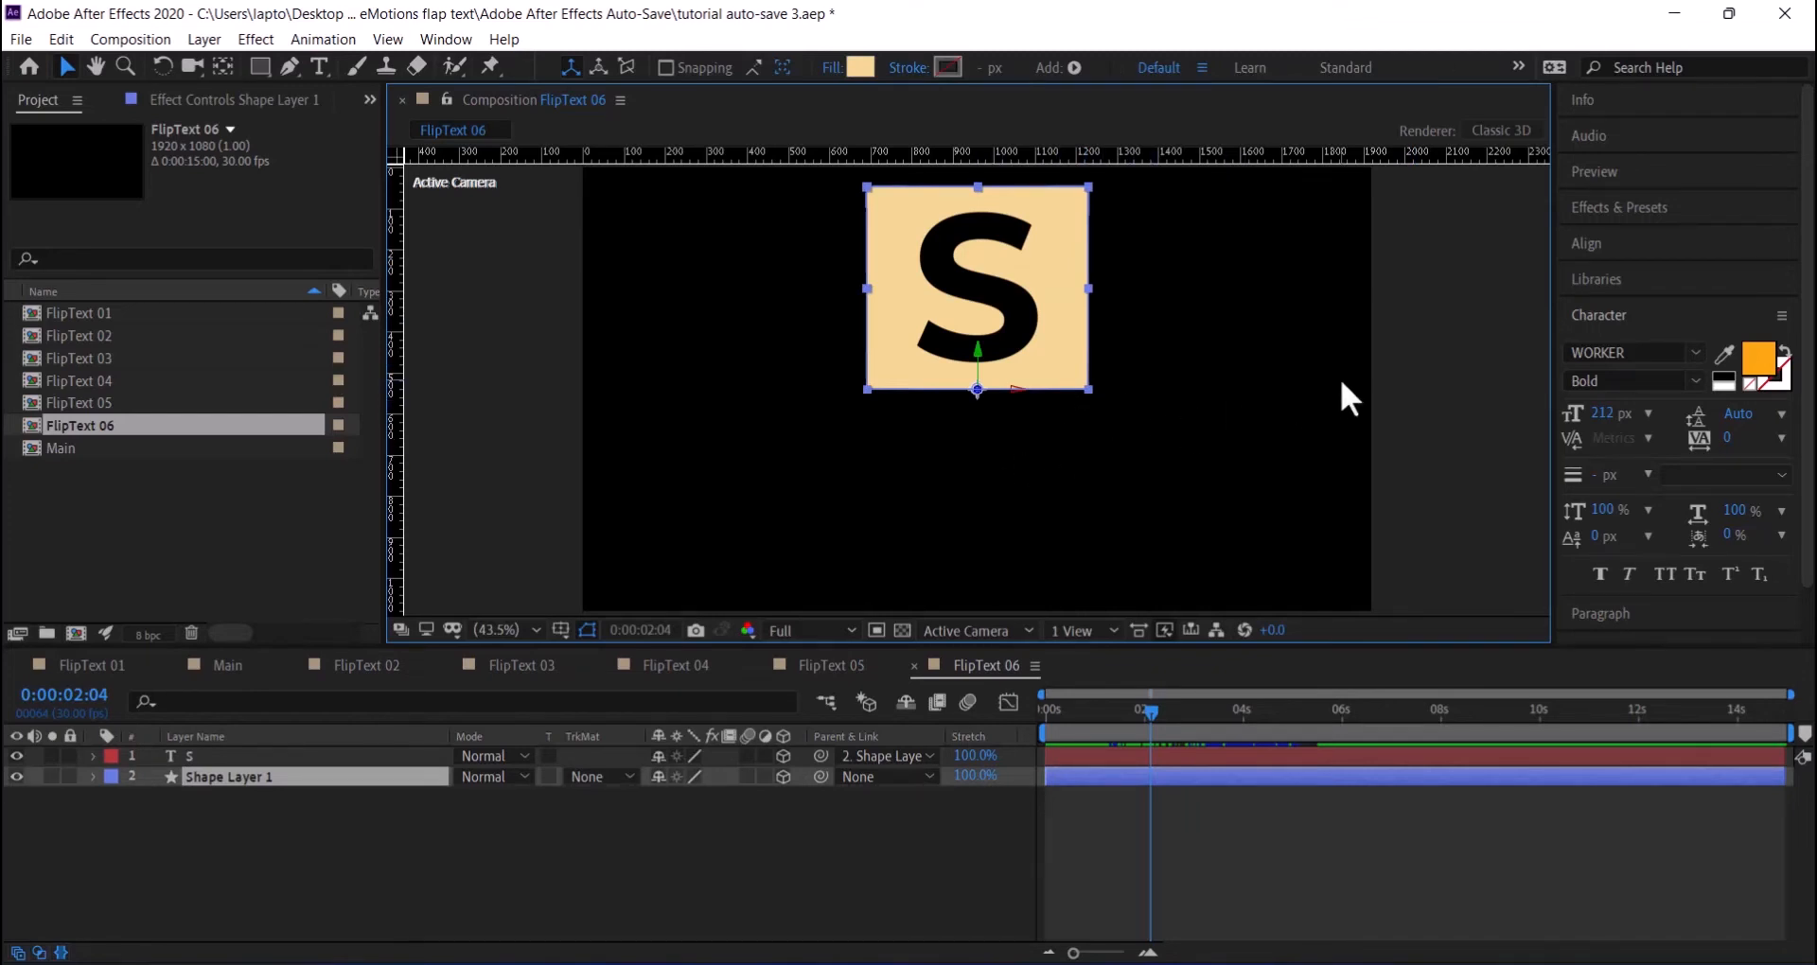
key(ctrl+semicolon)
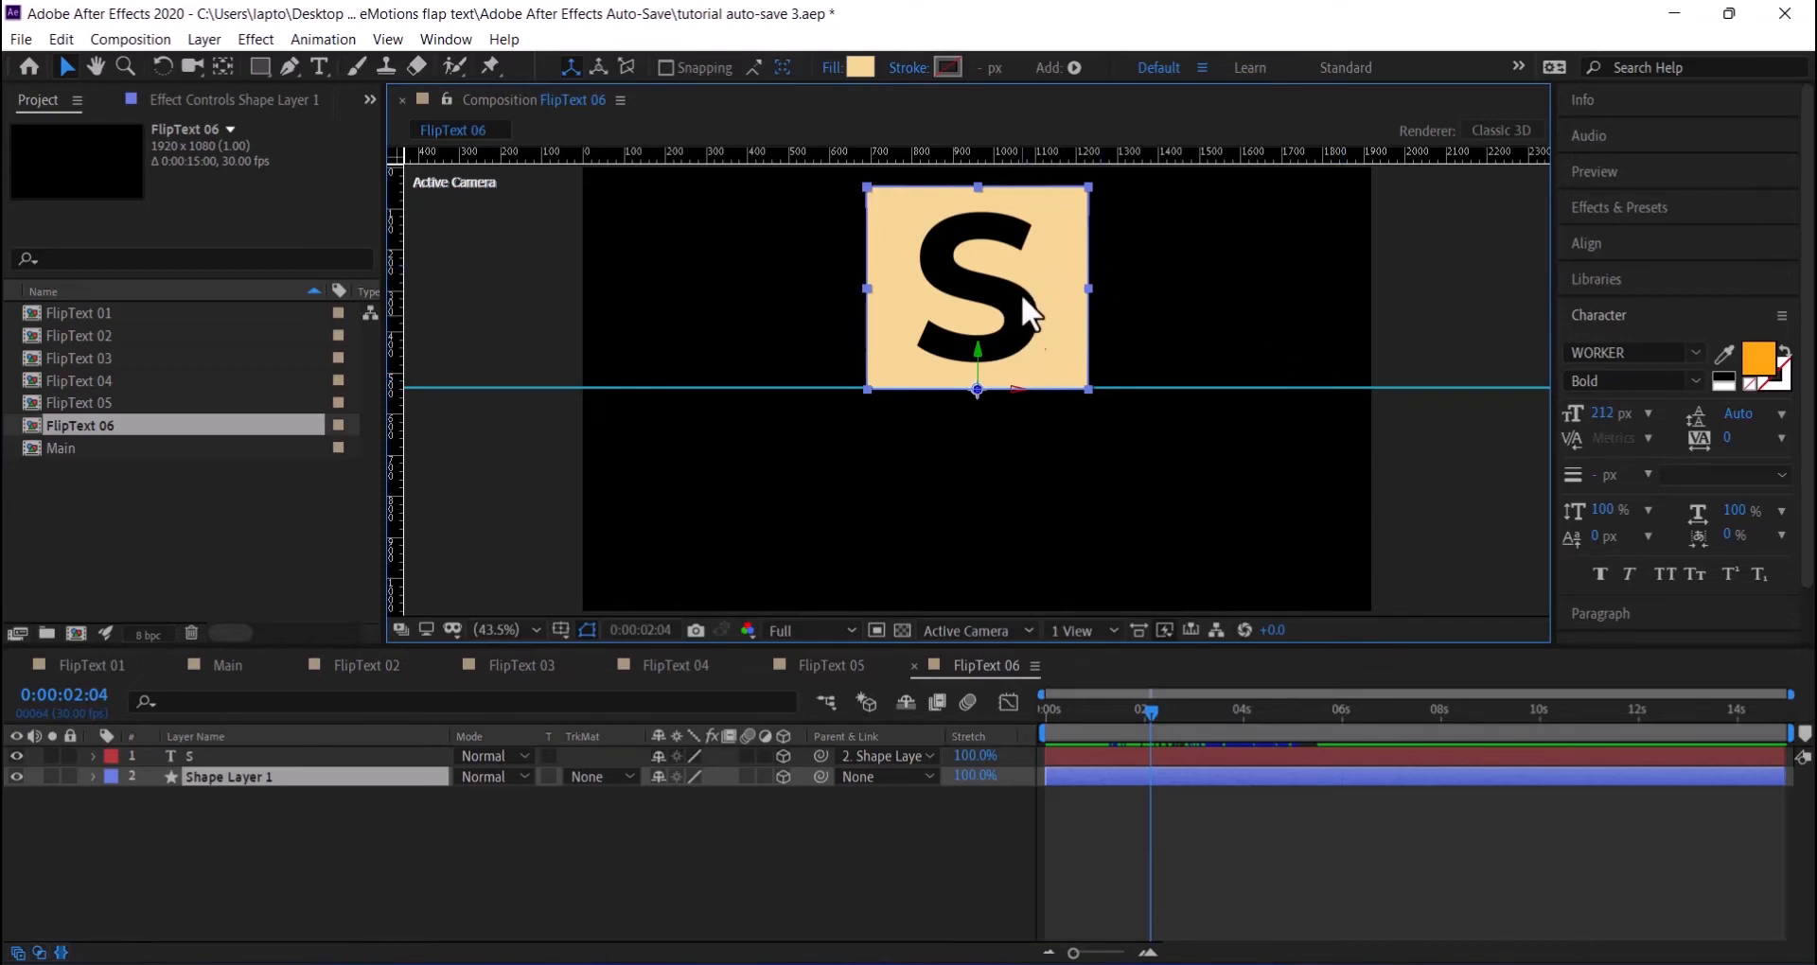
drag(1020, 292, 1028, 464)
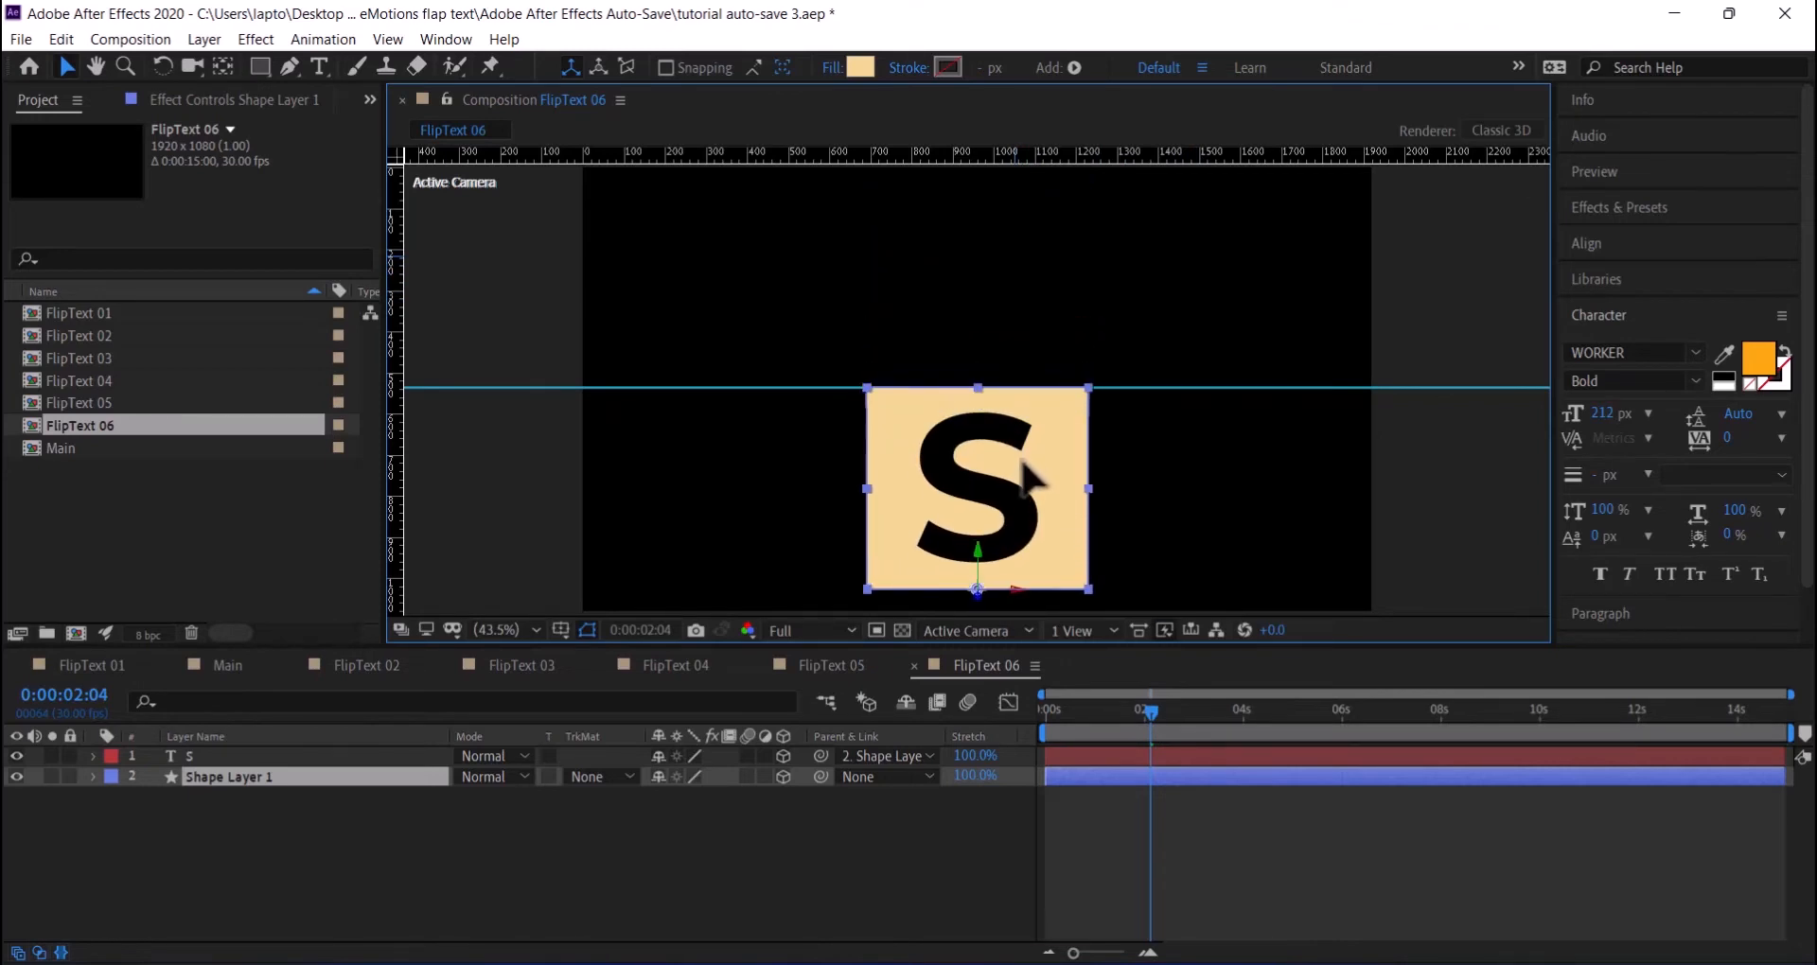
key(Return)
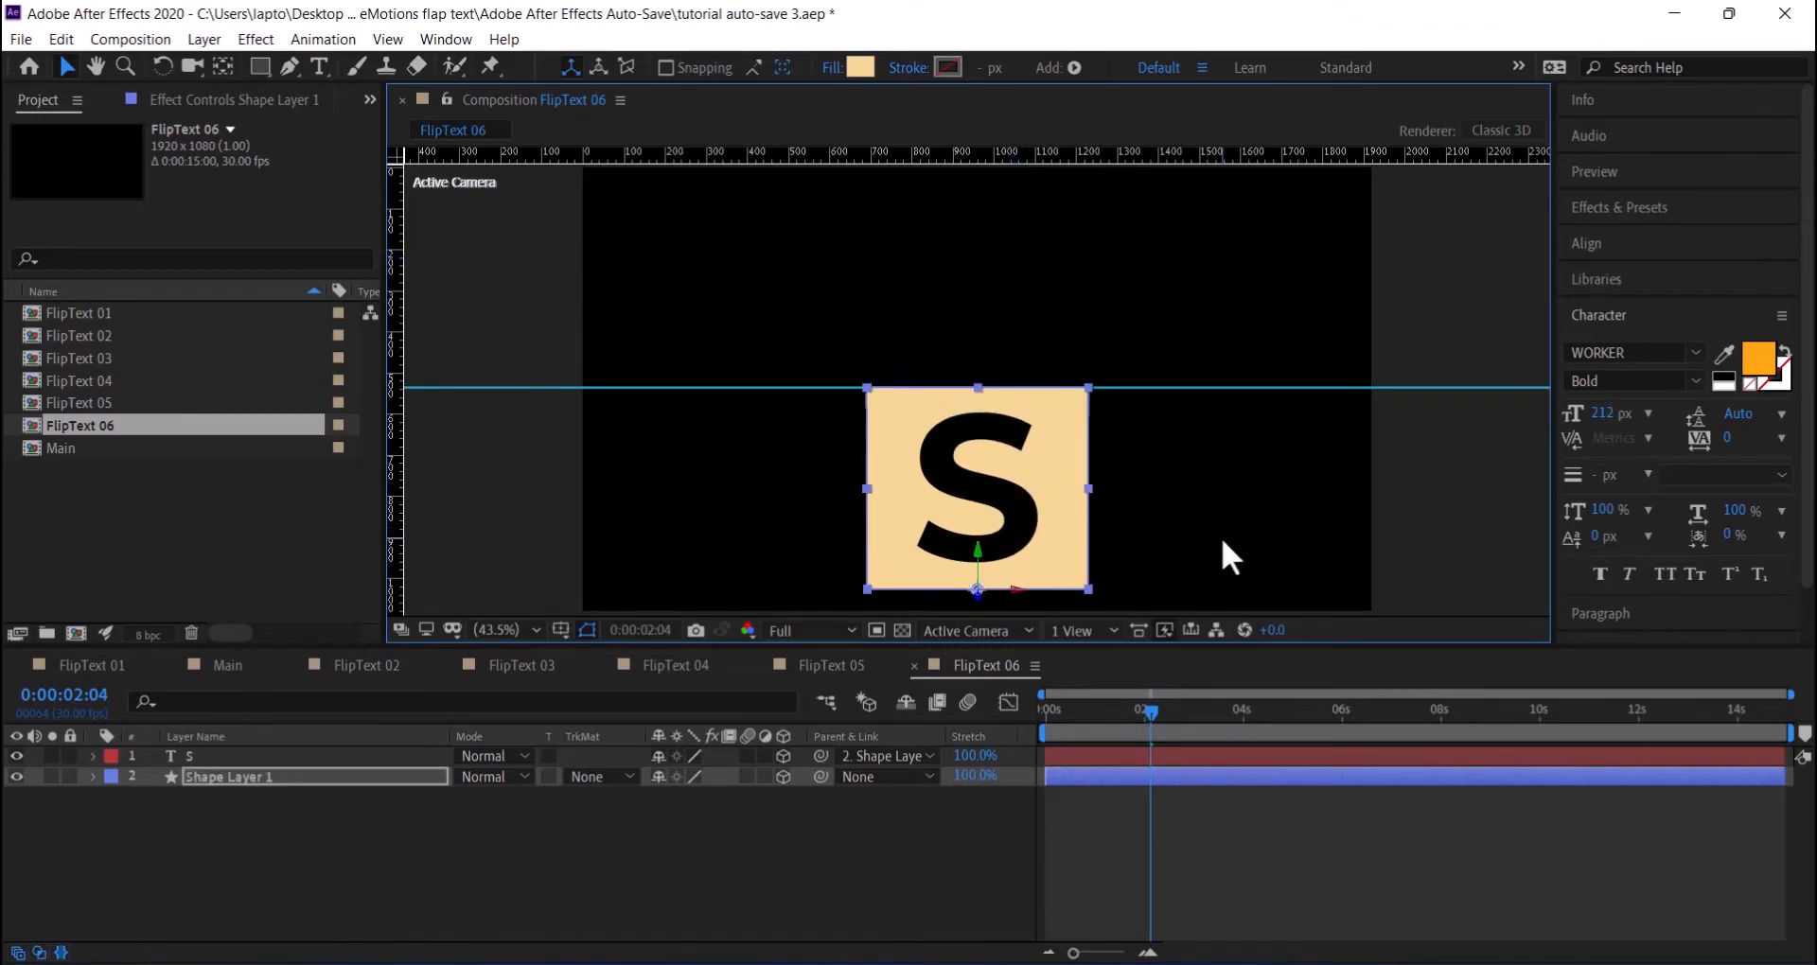
- Move the anchor point of Shape Layer 1 in FlipText 06 to the middle of its top edge, on the guide
click(221, 67)
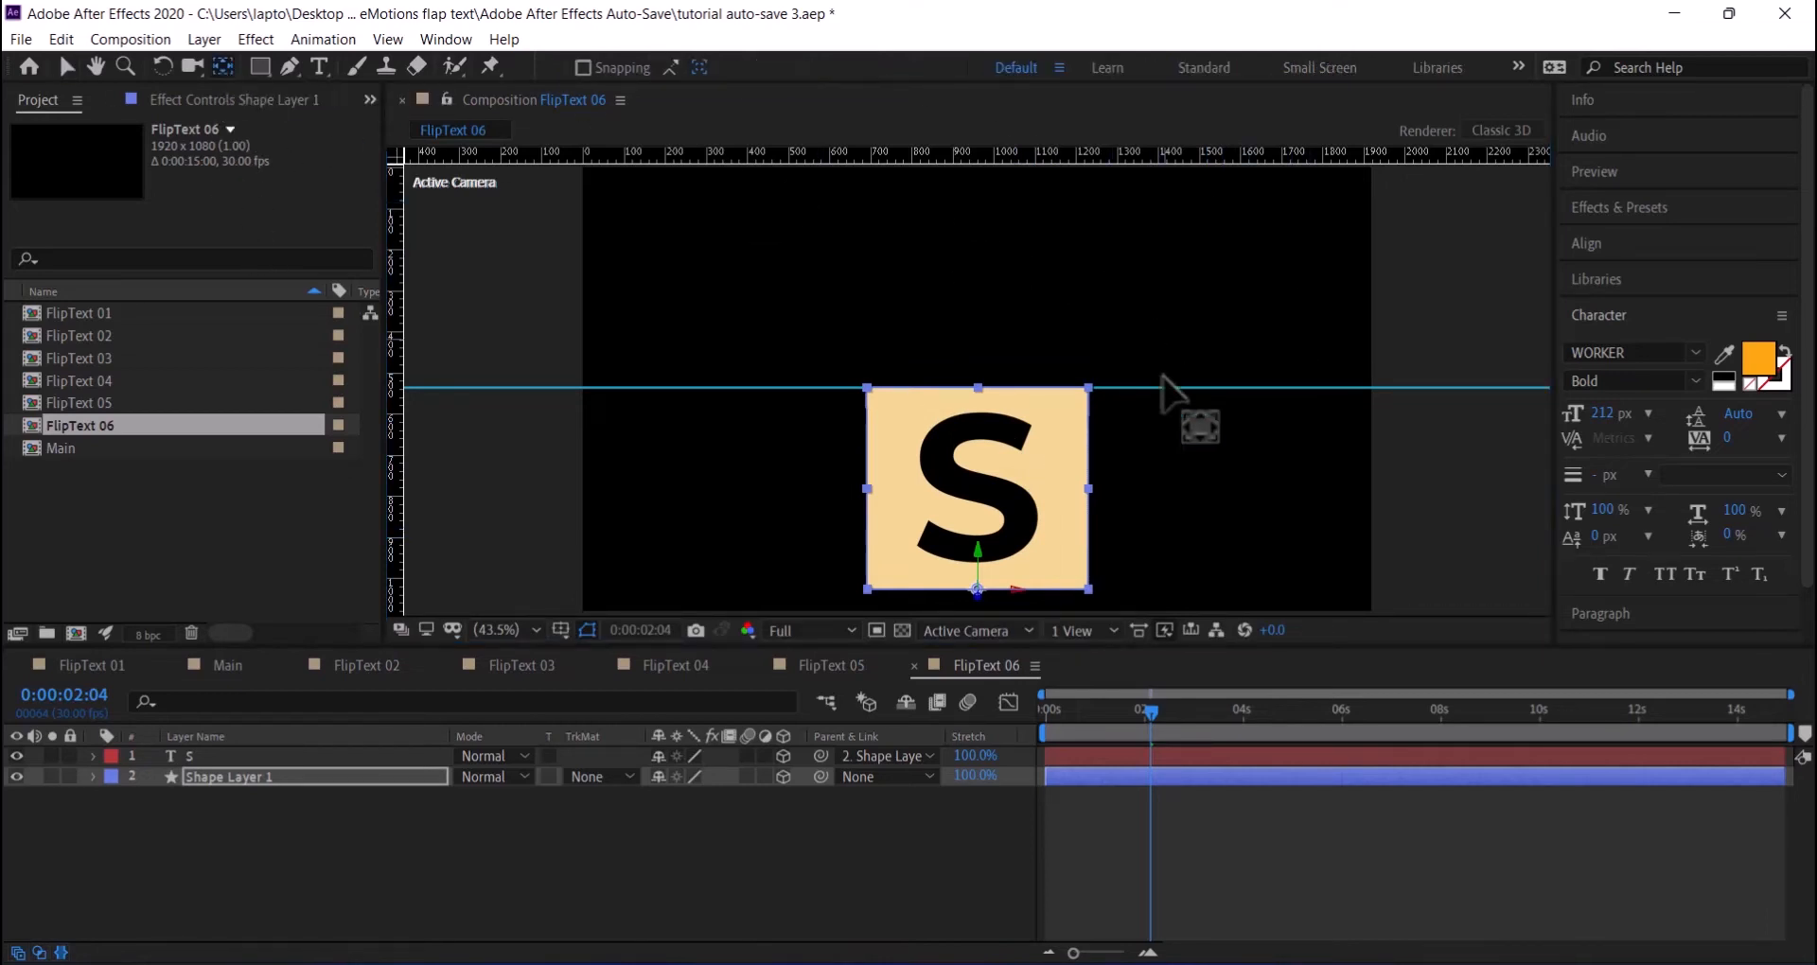
click(977, 590)
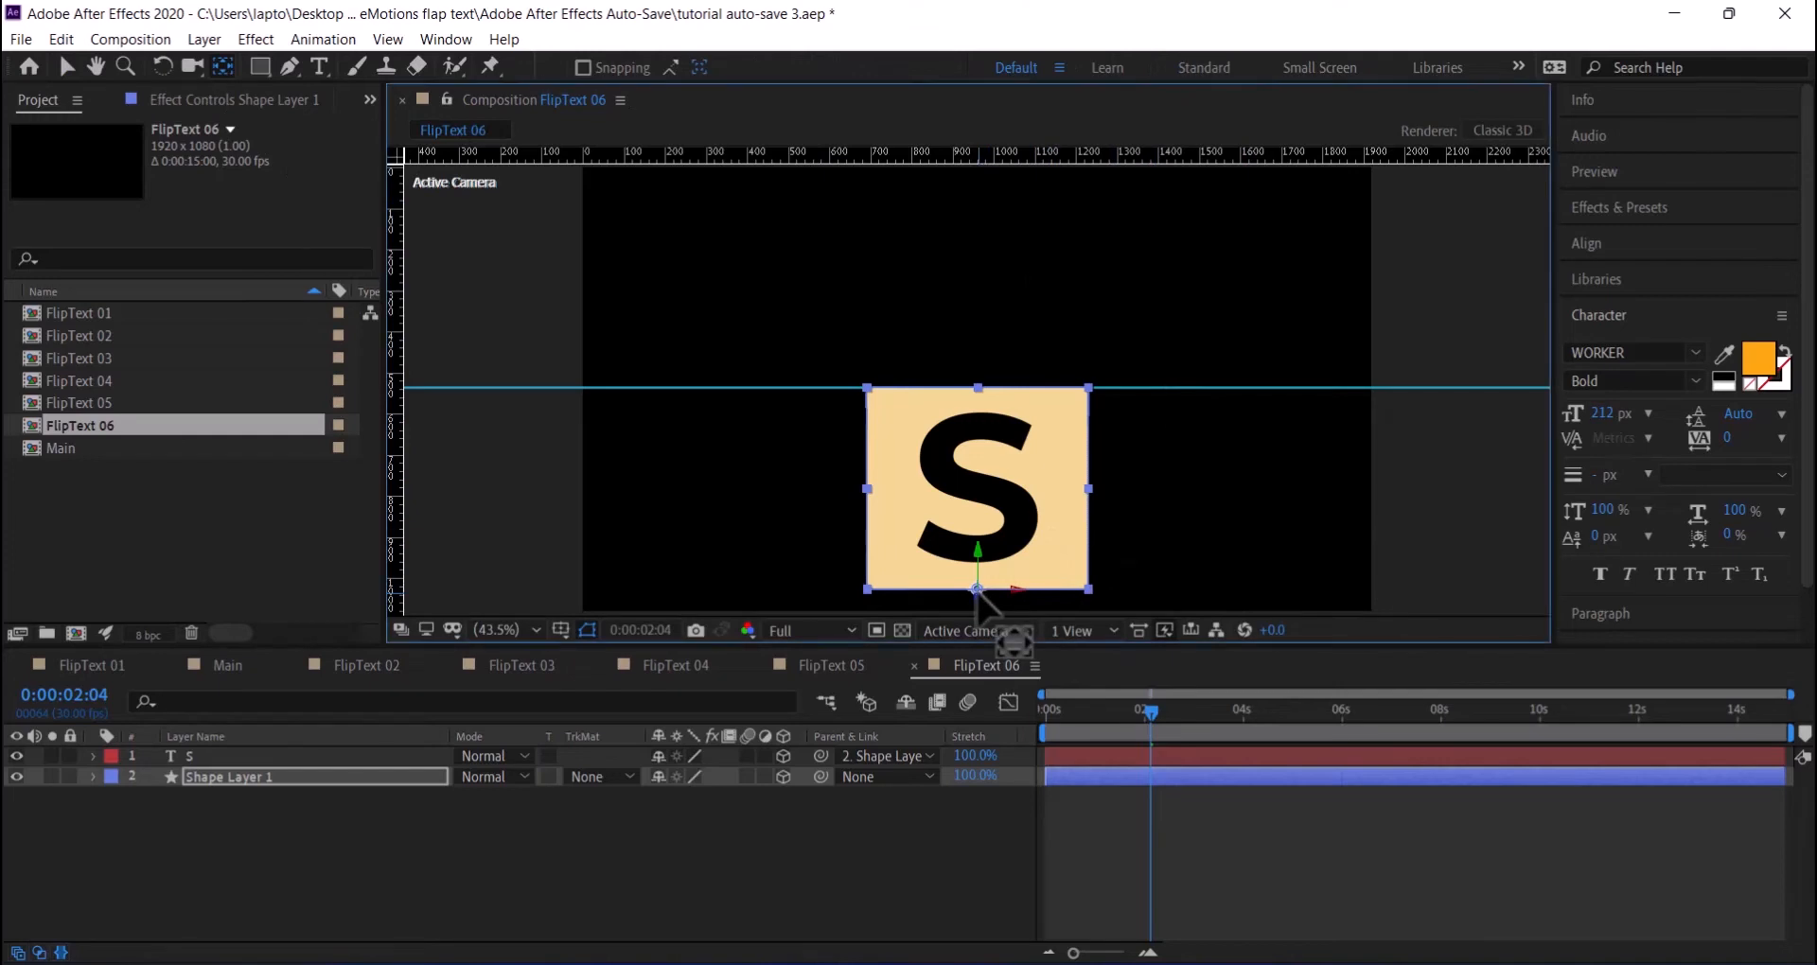
drag(977, 589, 976, 388)
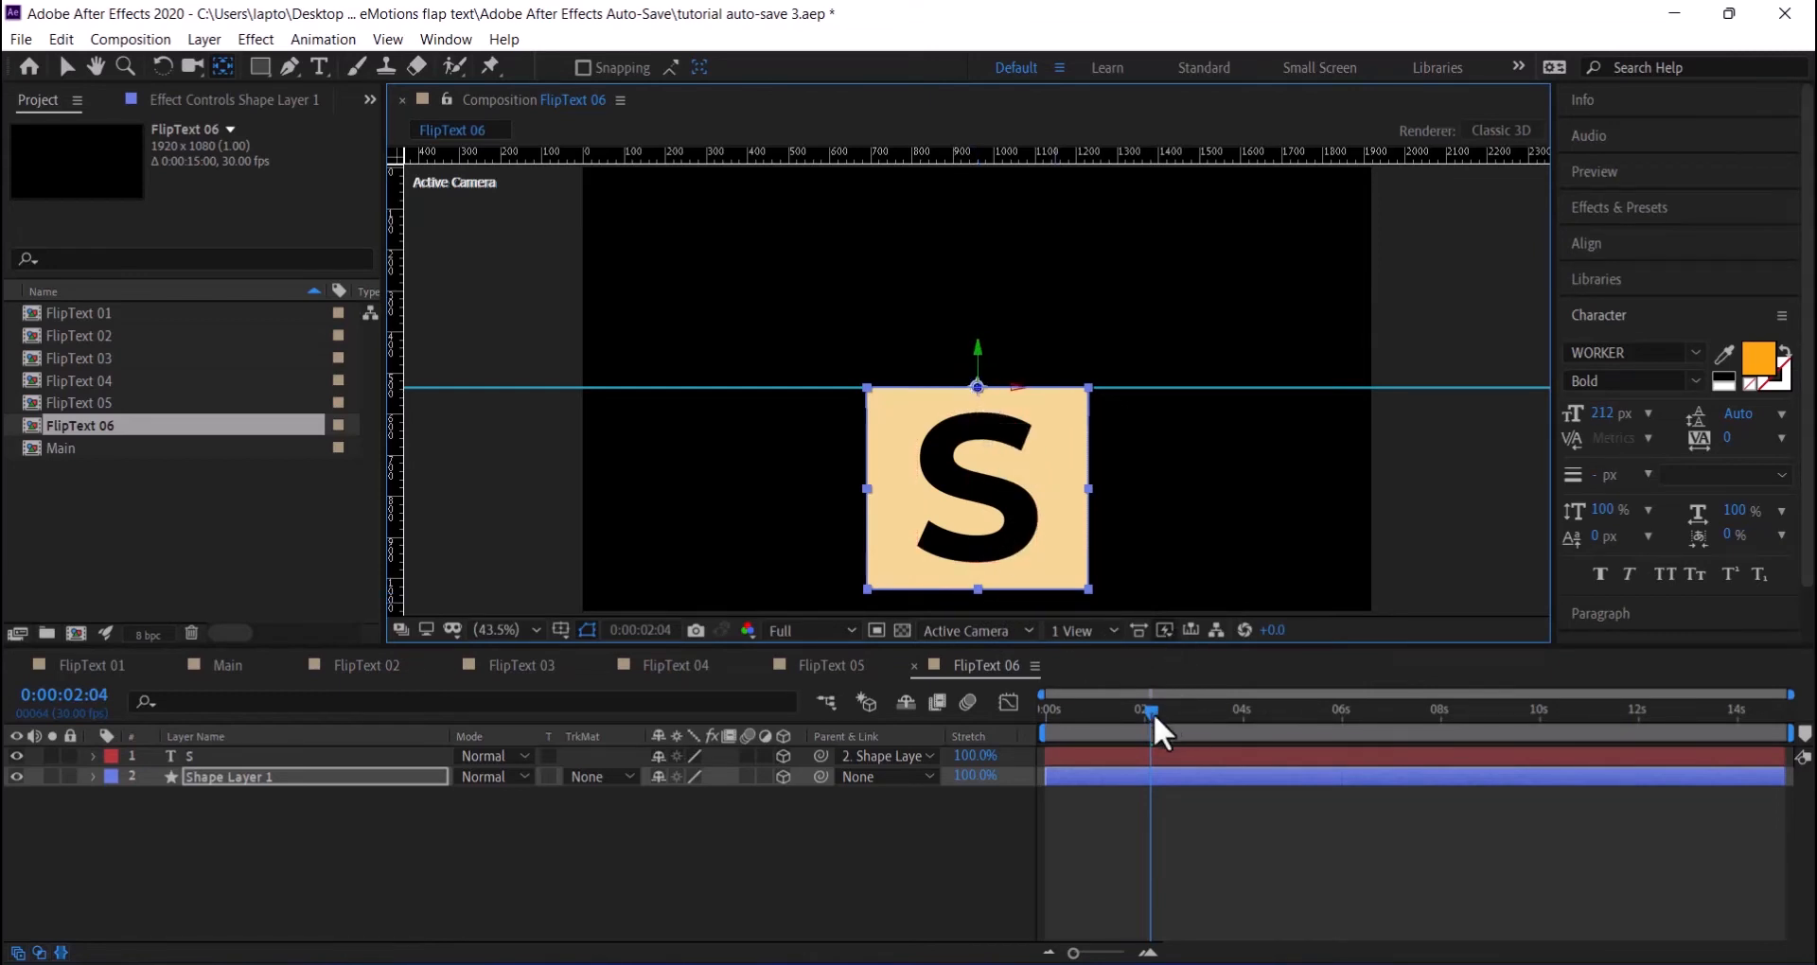
- Add an X Rotation keyframe of 90° at 0:00:00:24 on Shape Layer 1 in FlipText 06
mouse_move(1152, 713)
mouse_down()
mouse_move(1065, 715)
mouse_move(1212, 724)
mouse_move(1039, 719)
mouse_move(1202, 719)
mouse_move(1083, 719)
mouse_move(1170, 719)
mouse_up()
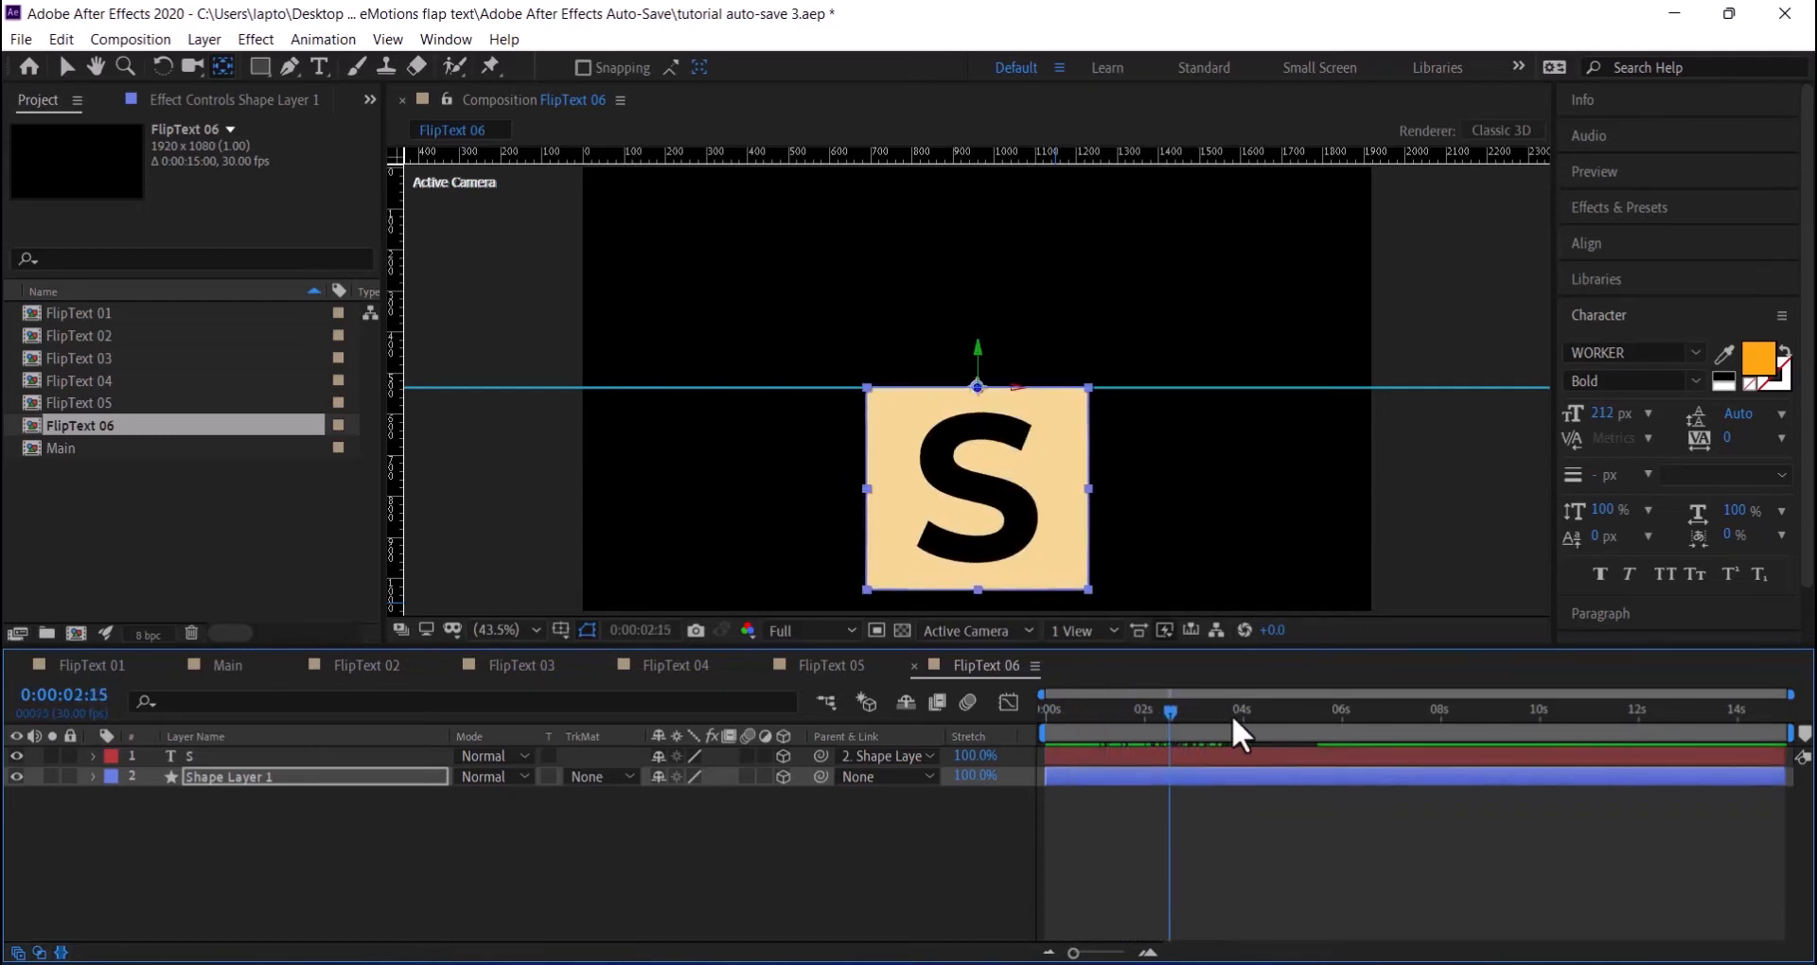
click(341, 776)
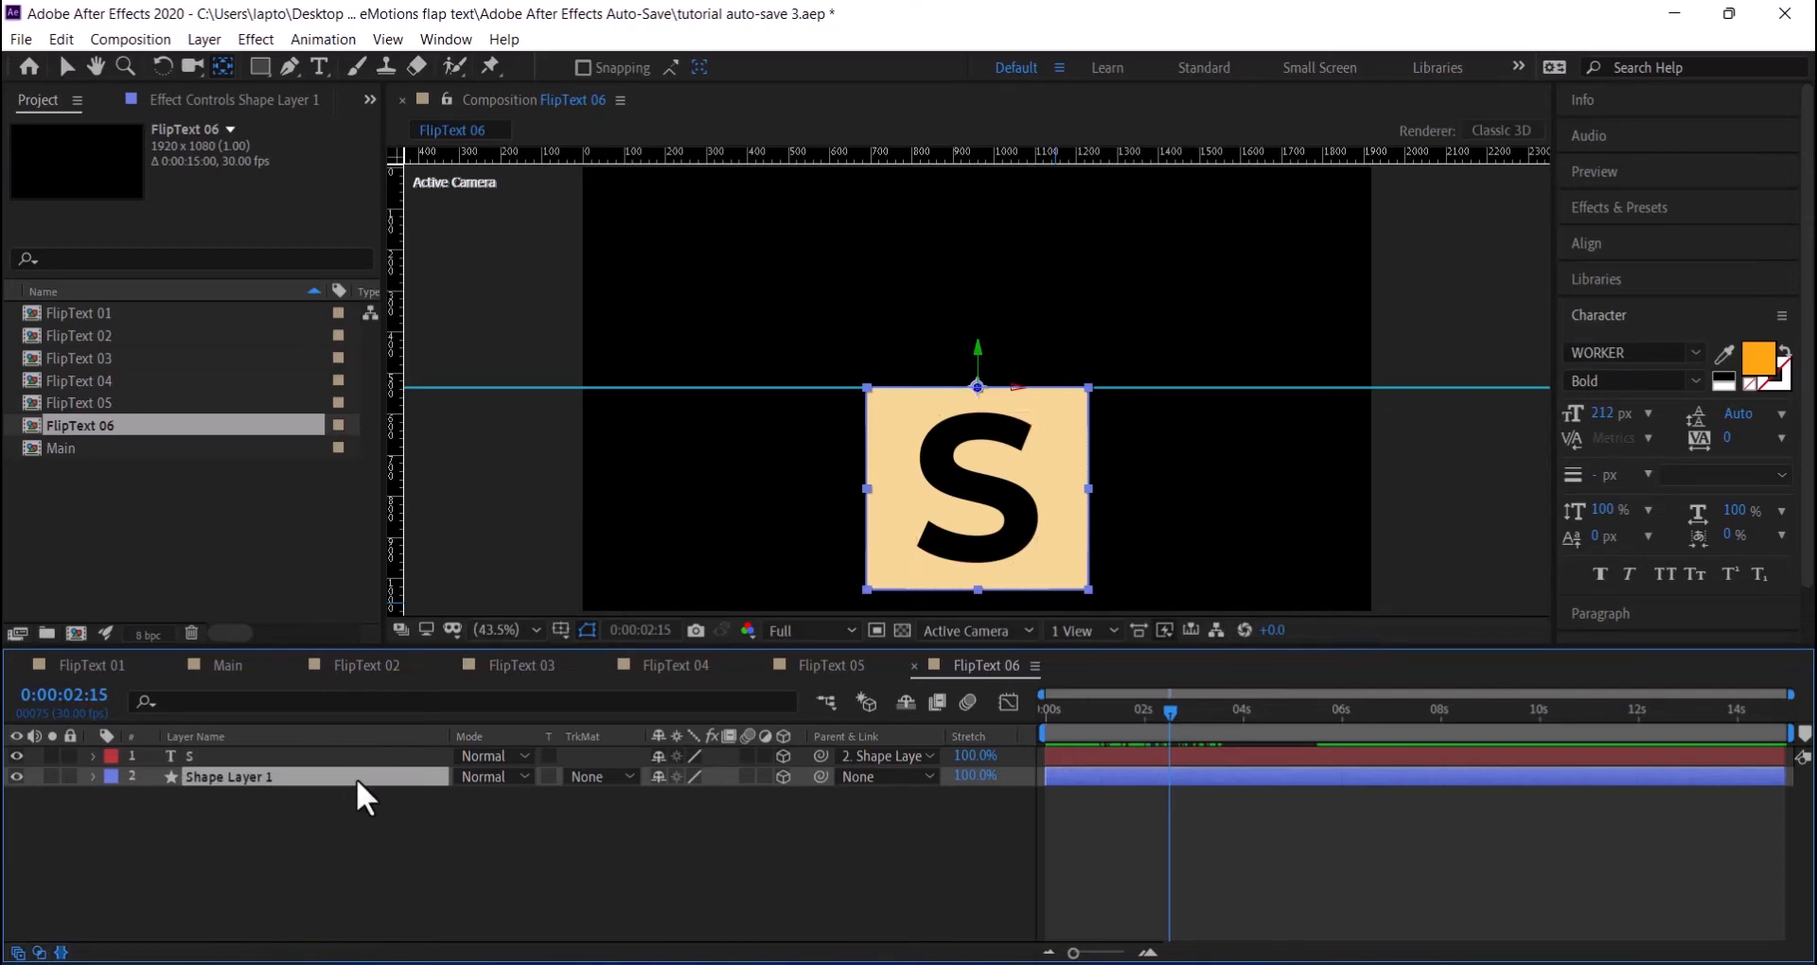
key(r)
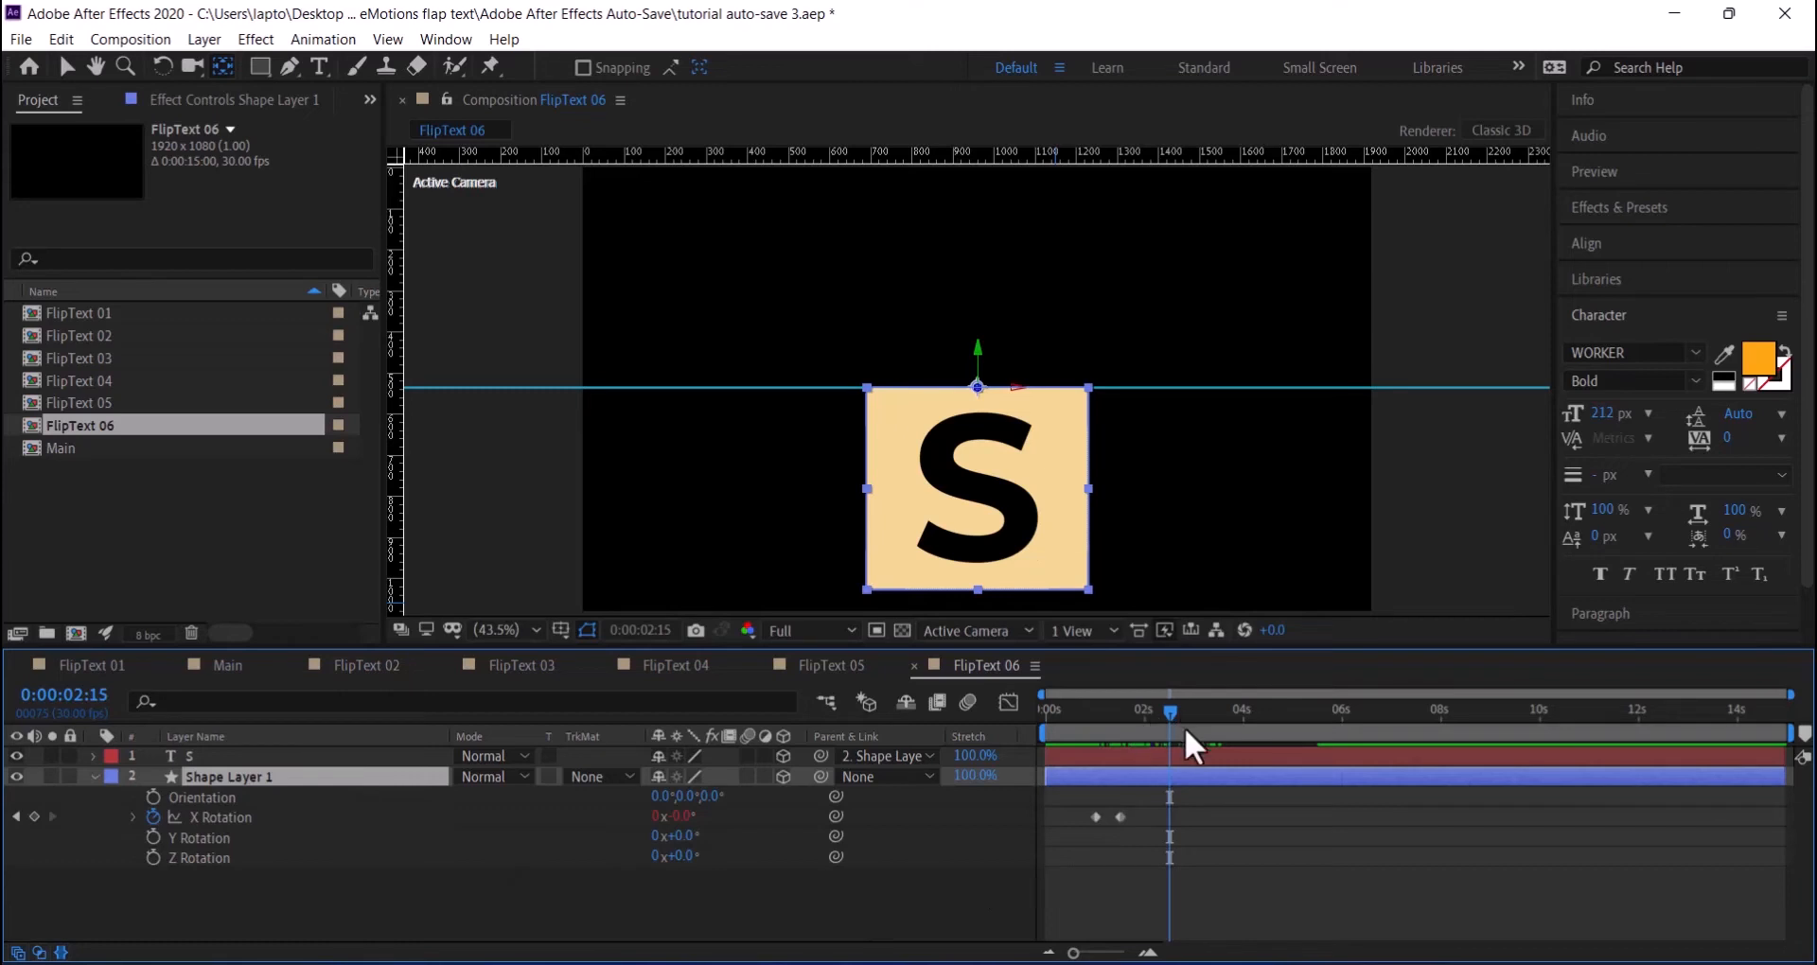
drag(1169, 713, 1087, 733)
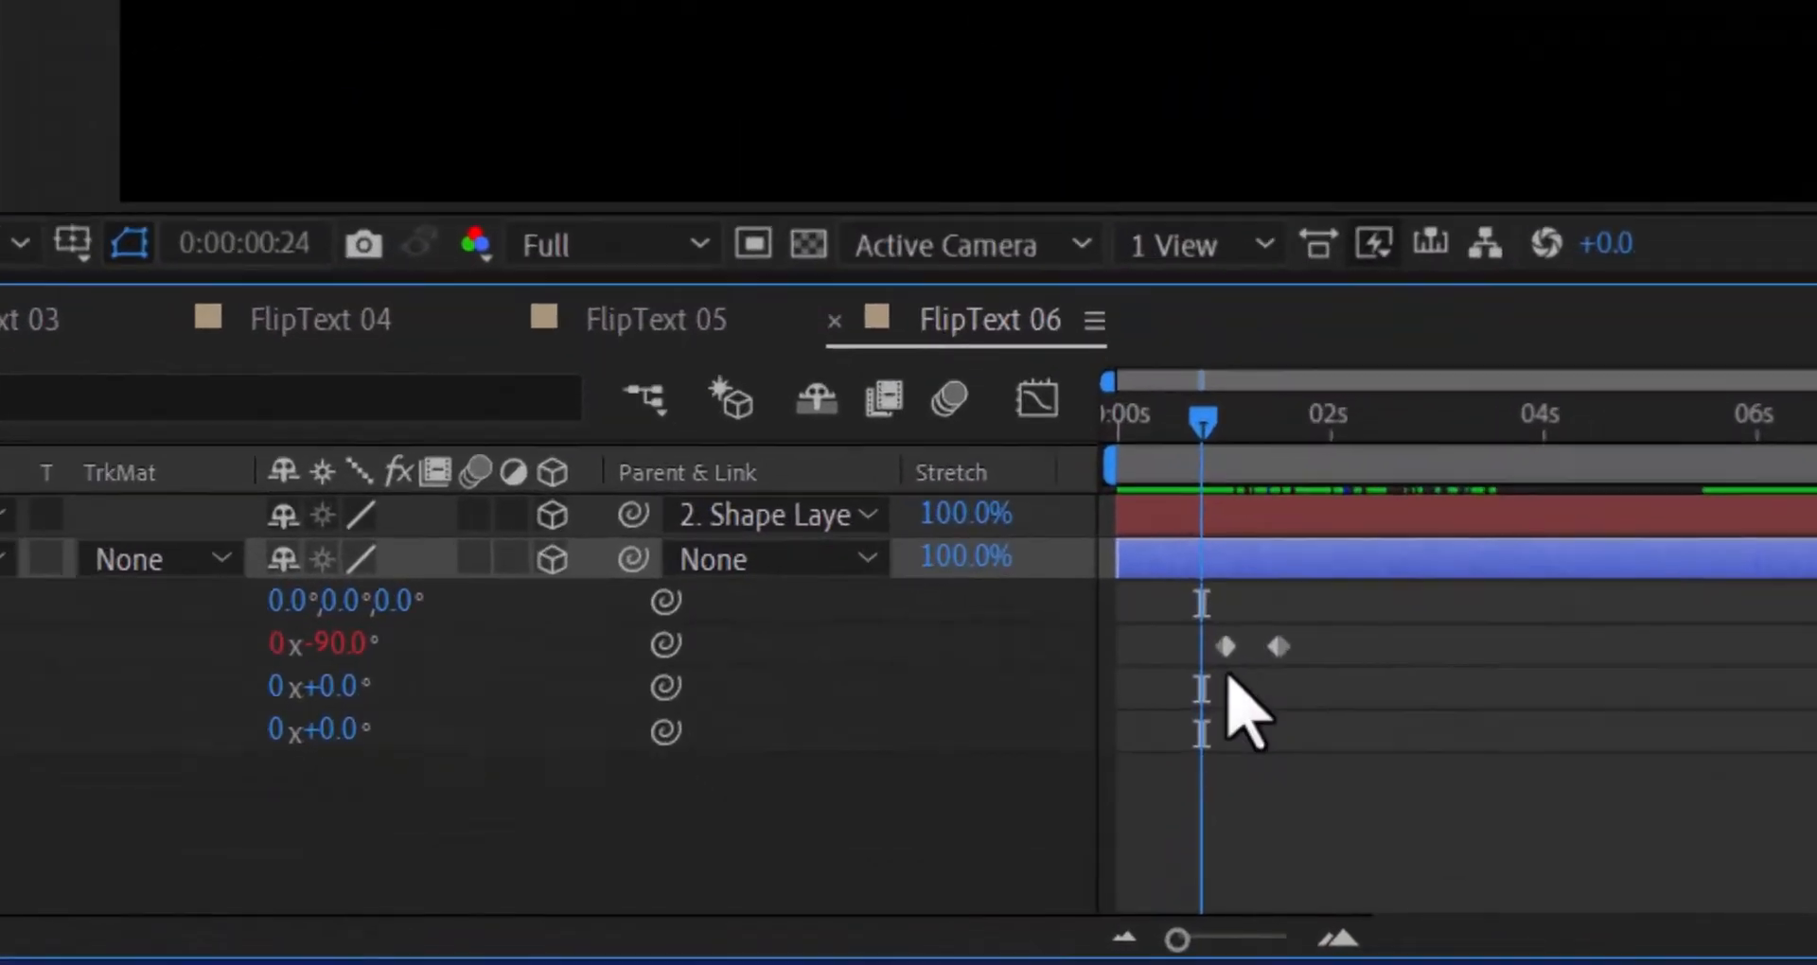
mouse_move(1098, 825)
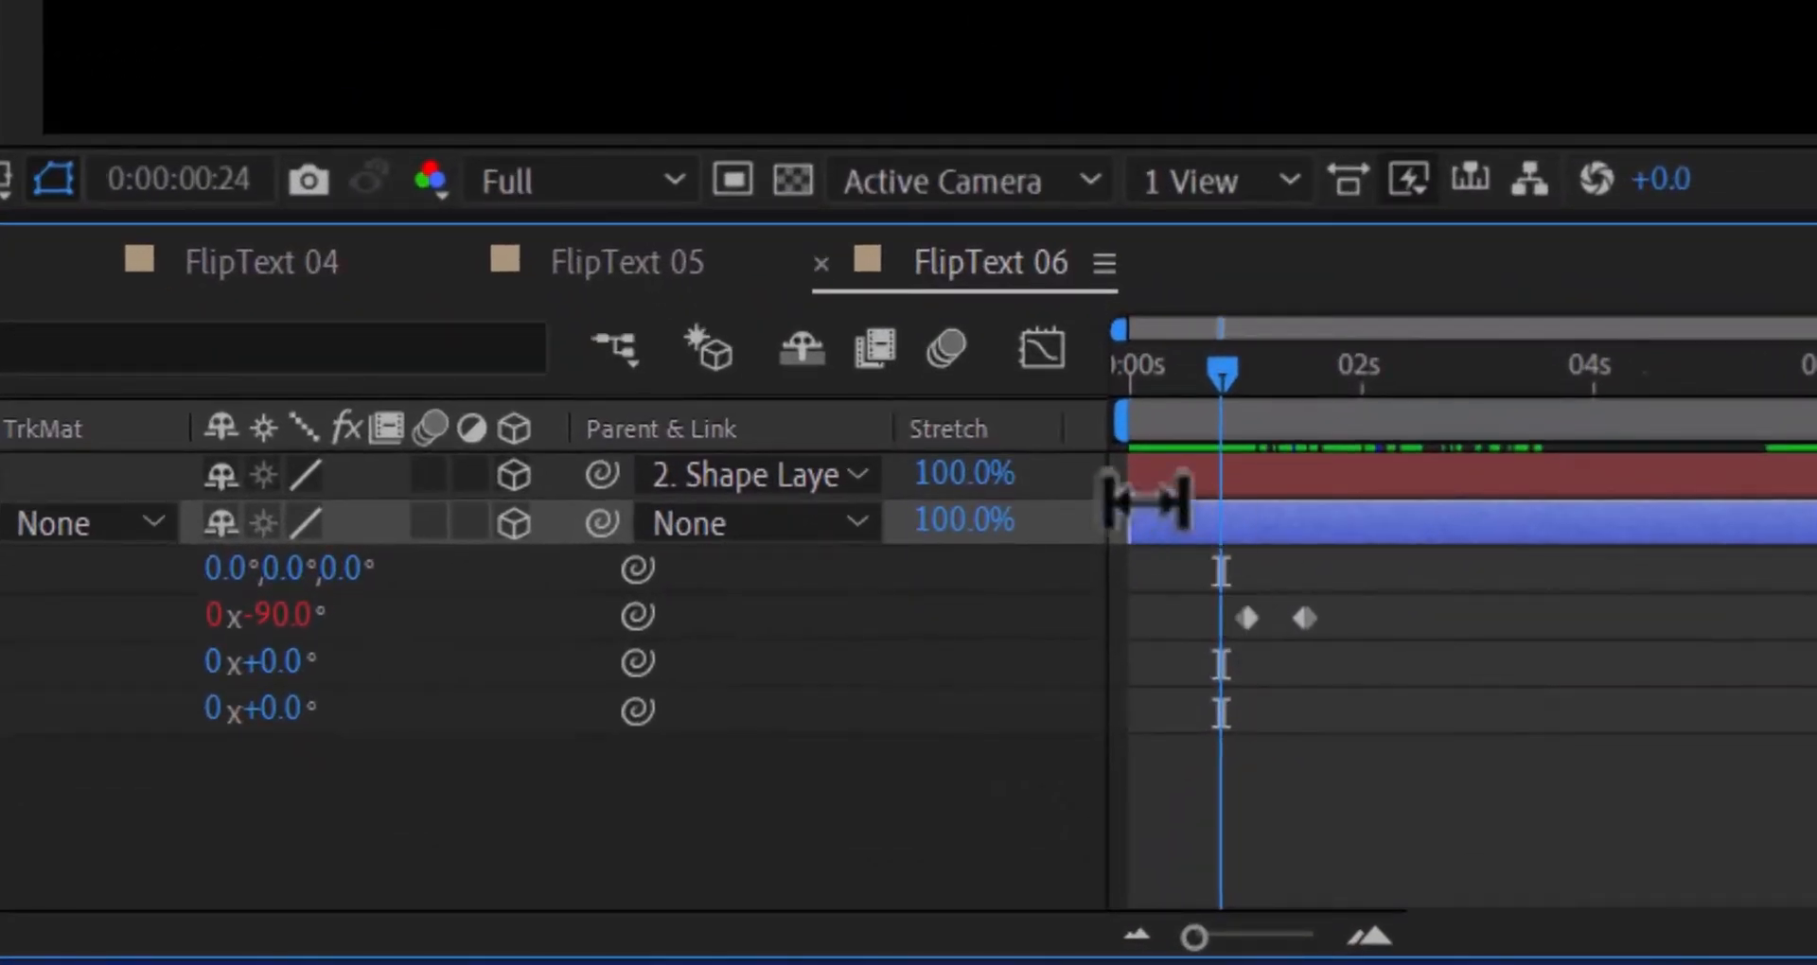
click(275, 620)
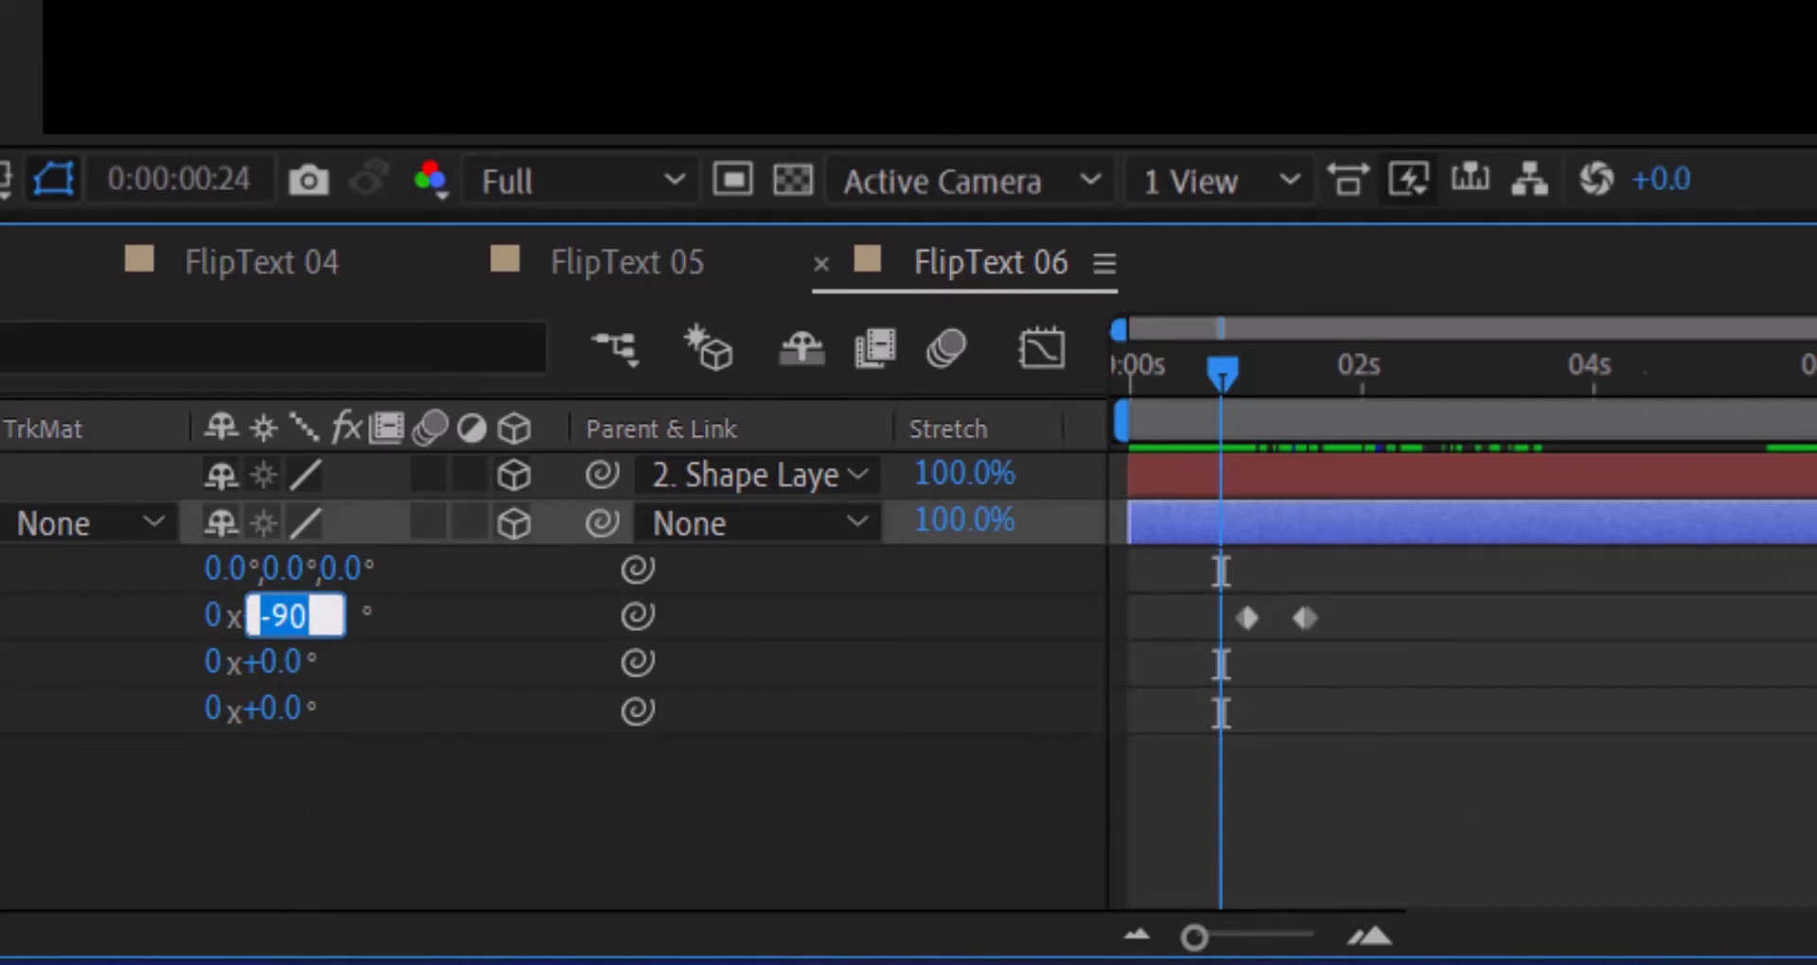
text(90)
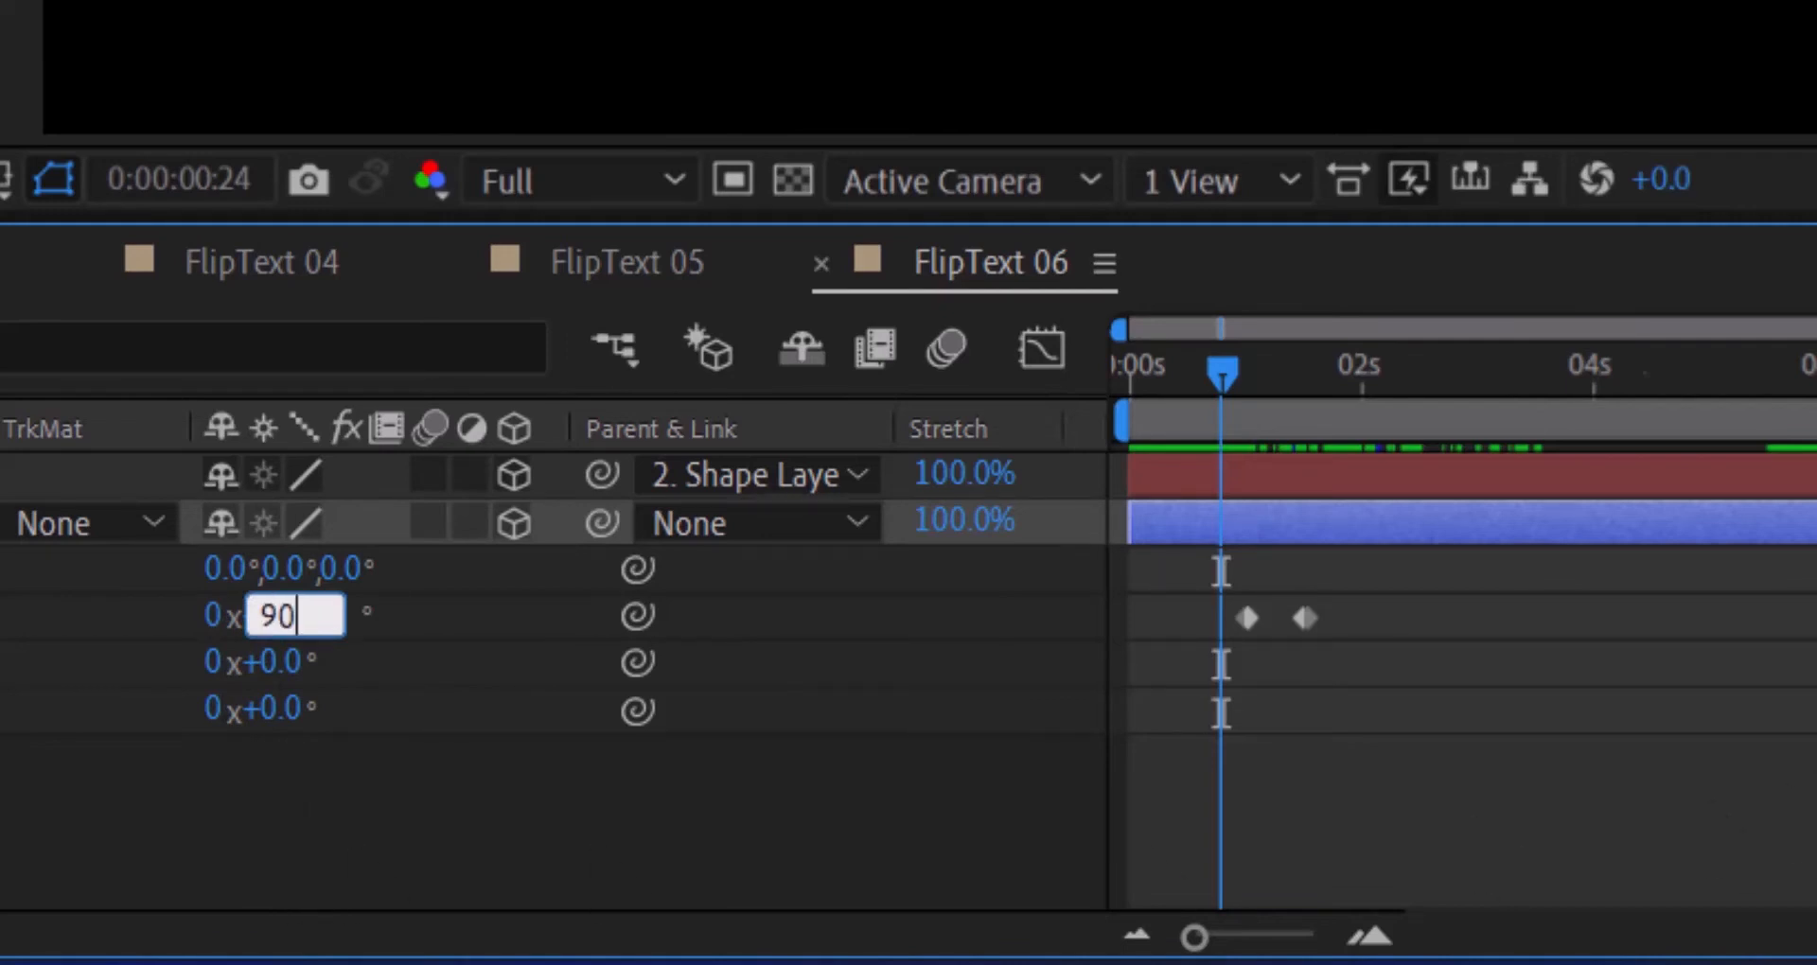
key(Return)
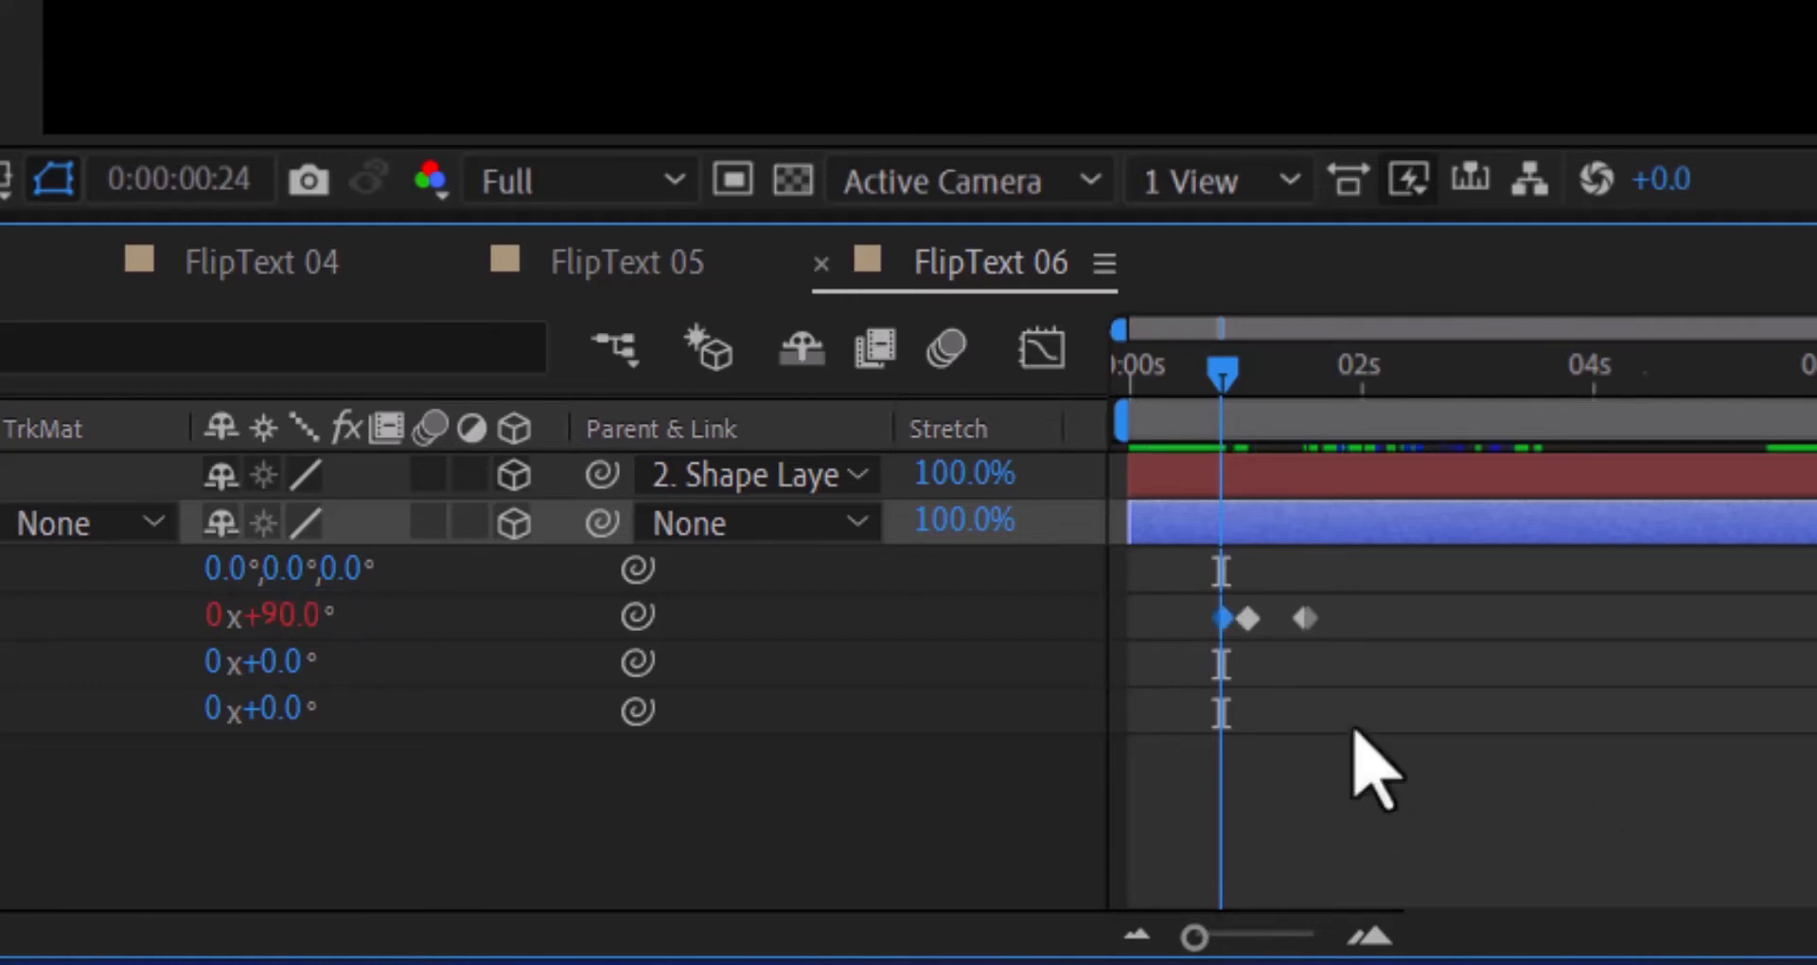
- Delete the old -90° X Rotation keyframe, shift the 90° keyframe slightly later in its place, and scrub through the flip
click(1249, 619)
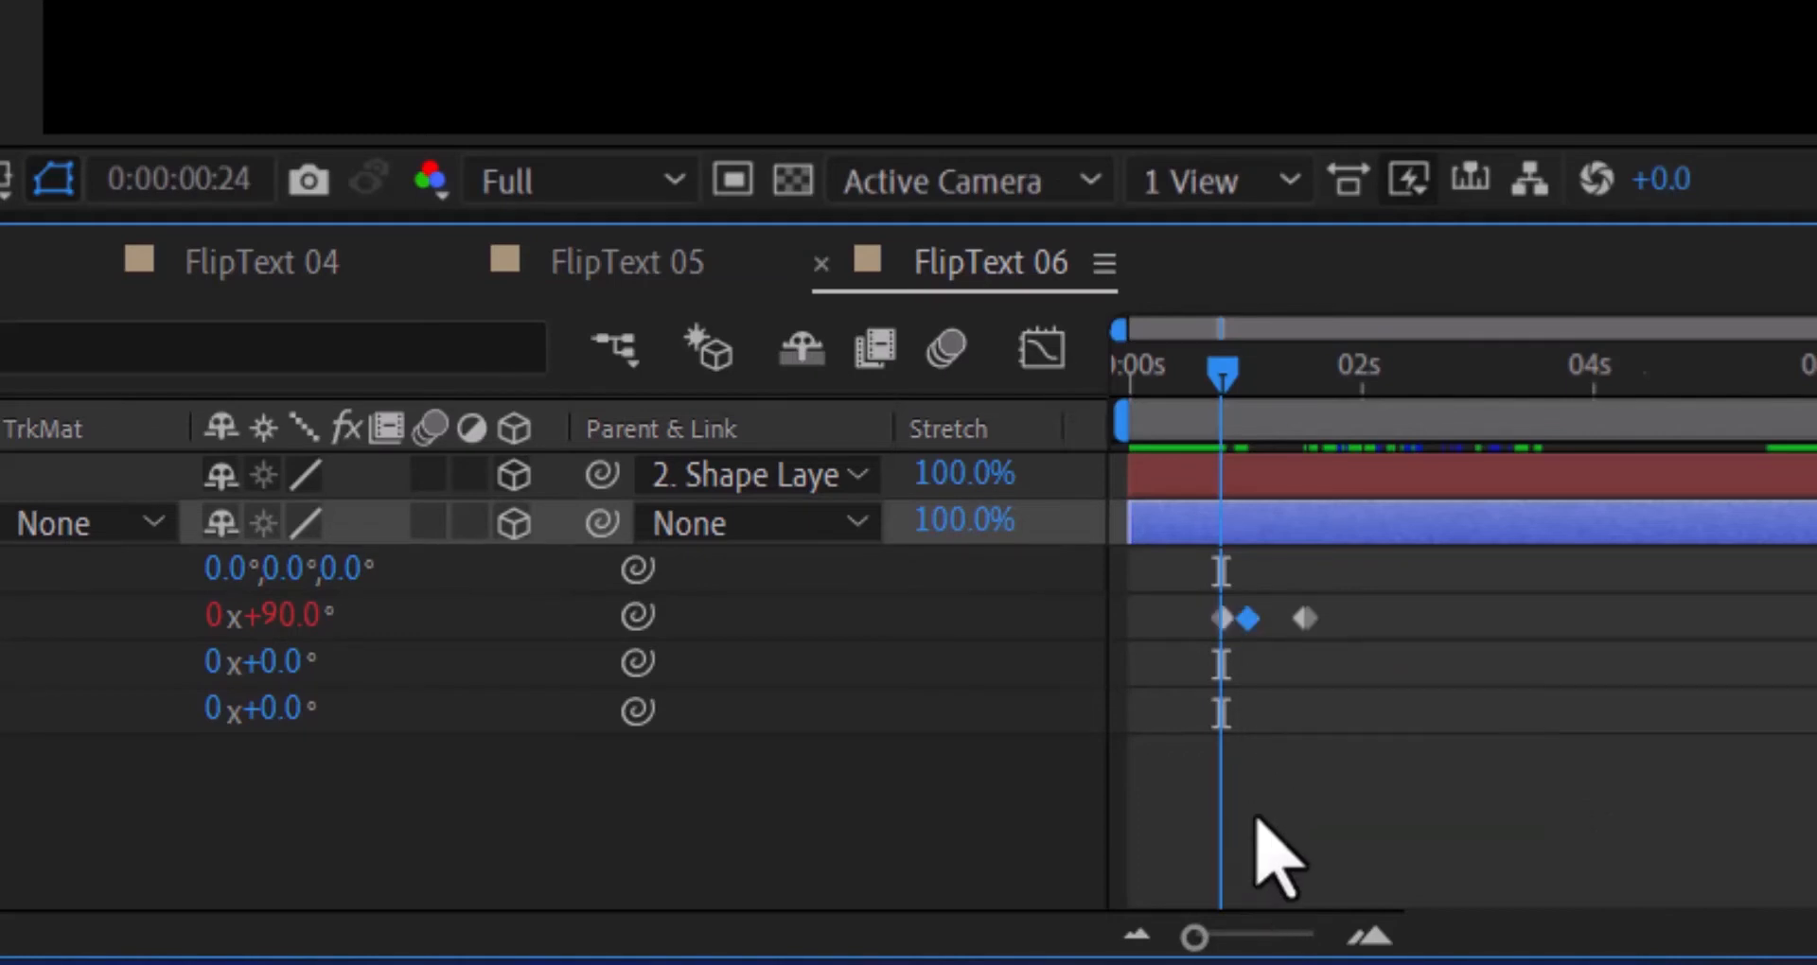
key(Delete)
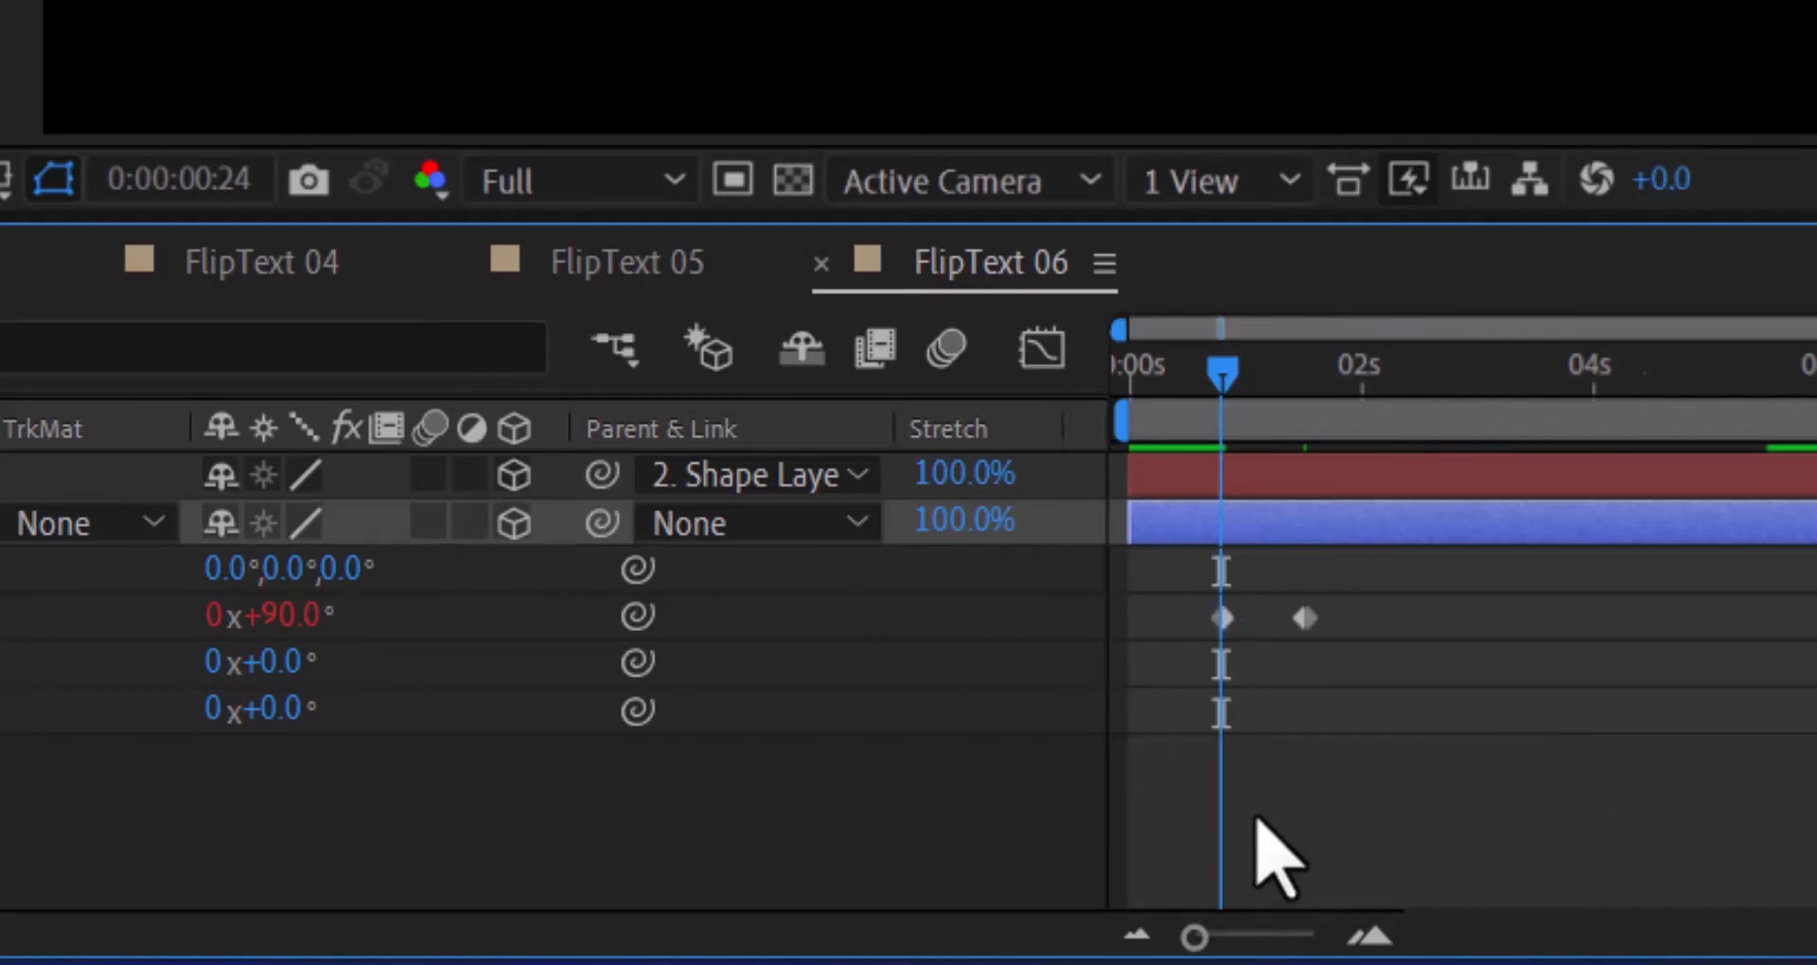
click(1222, 615)
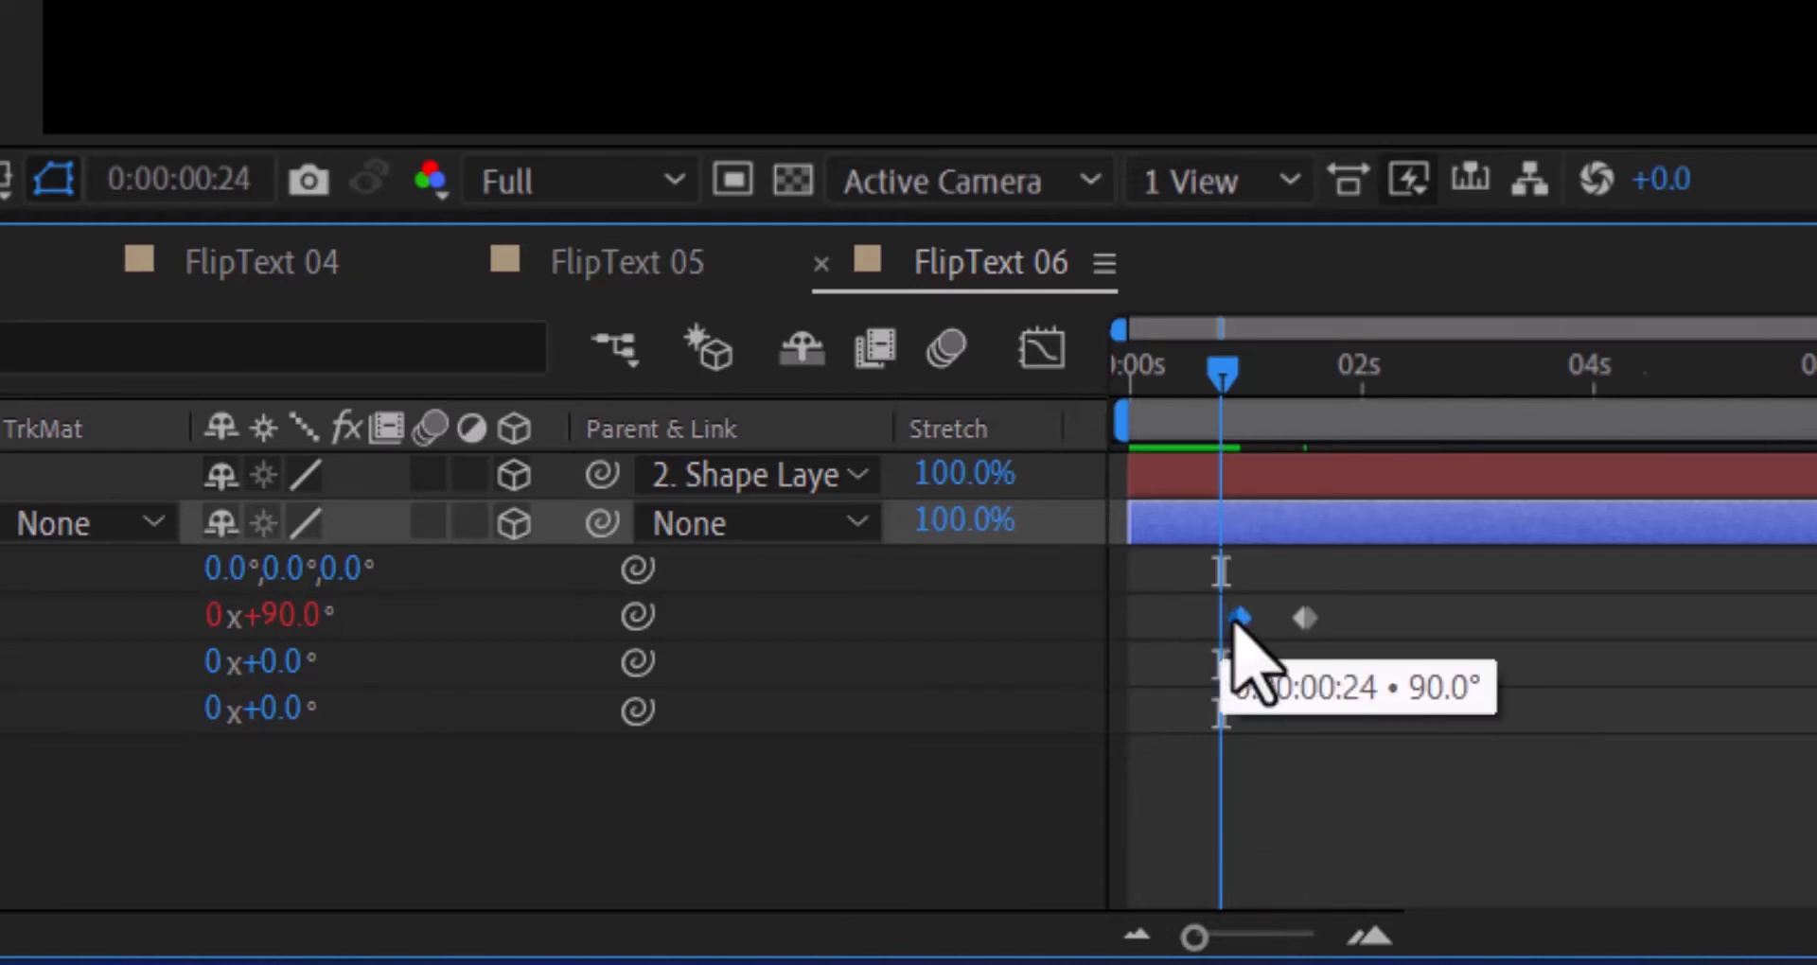
drag(1225, 617, 1240, 618)
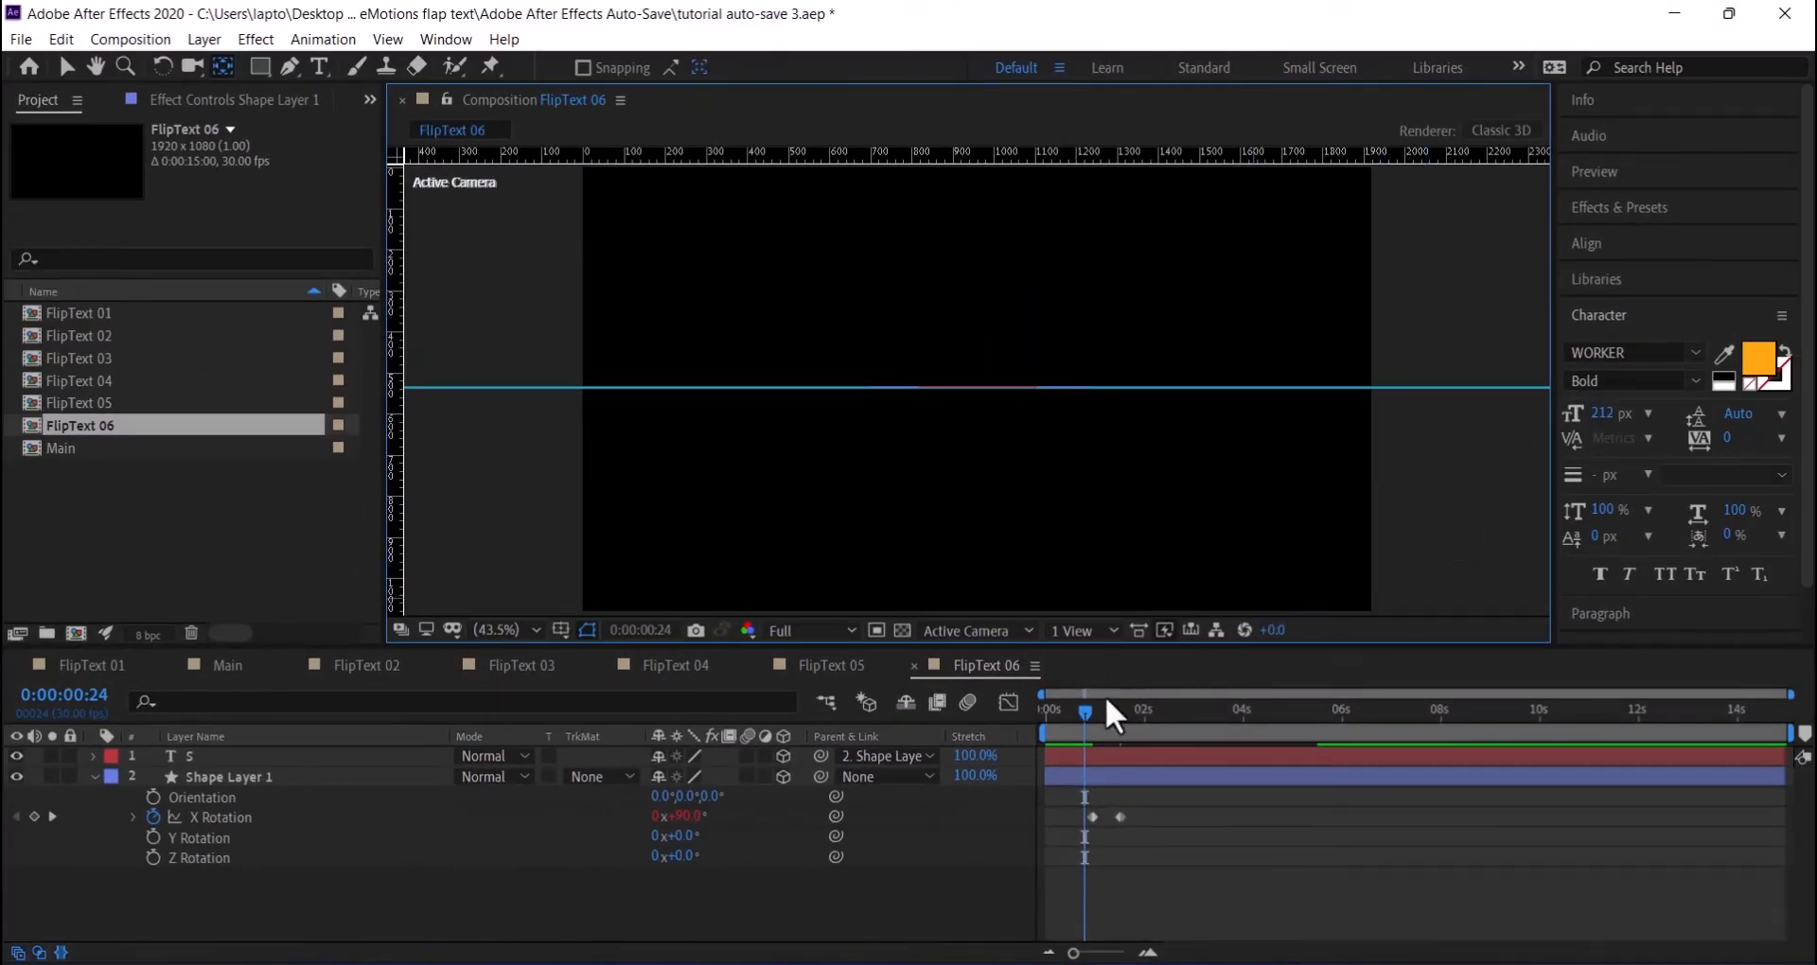
drag(1090, 712, 1132, 740)
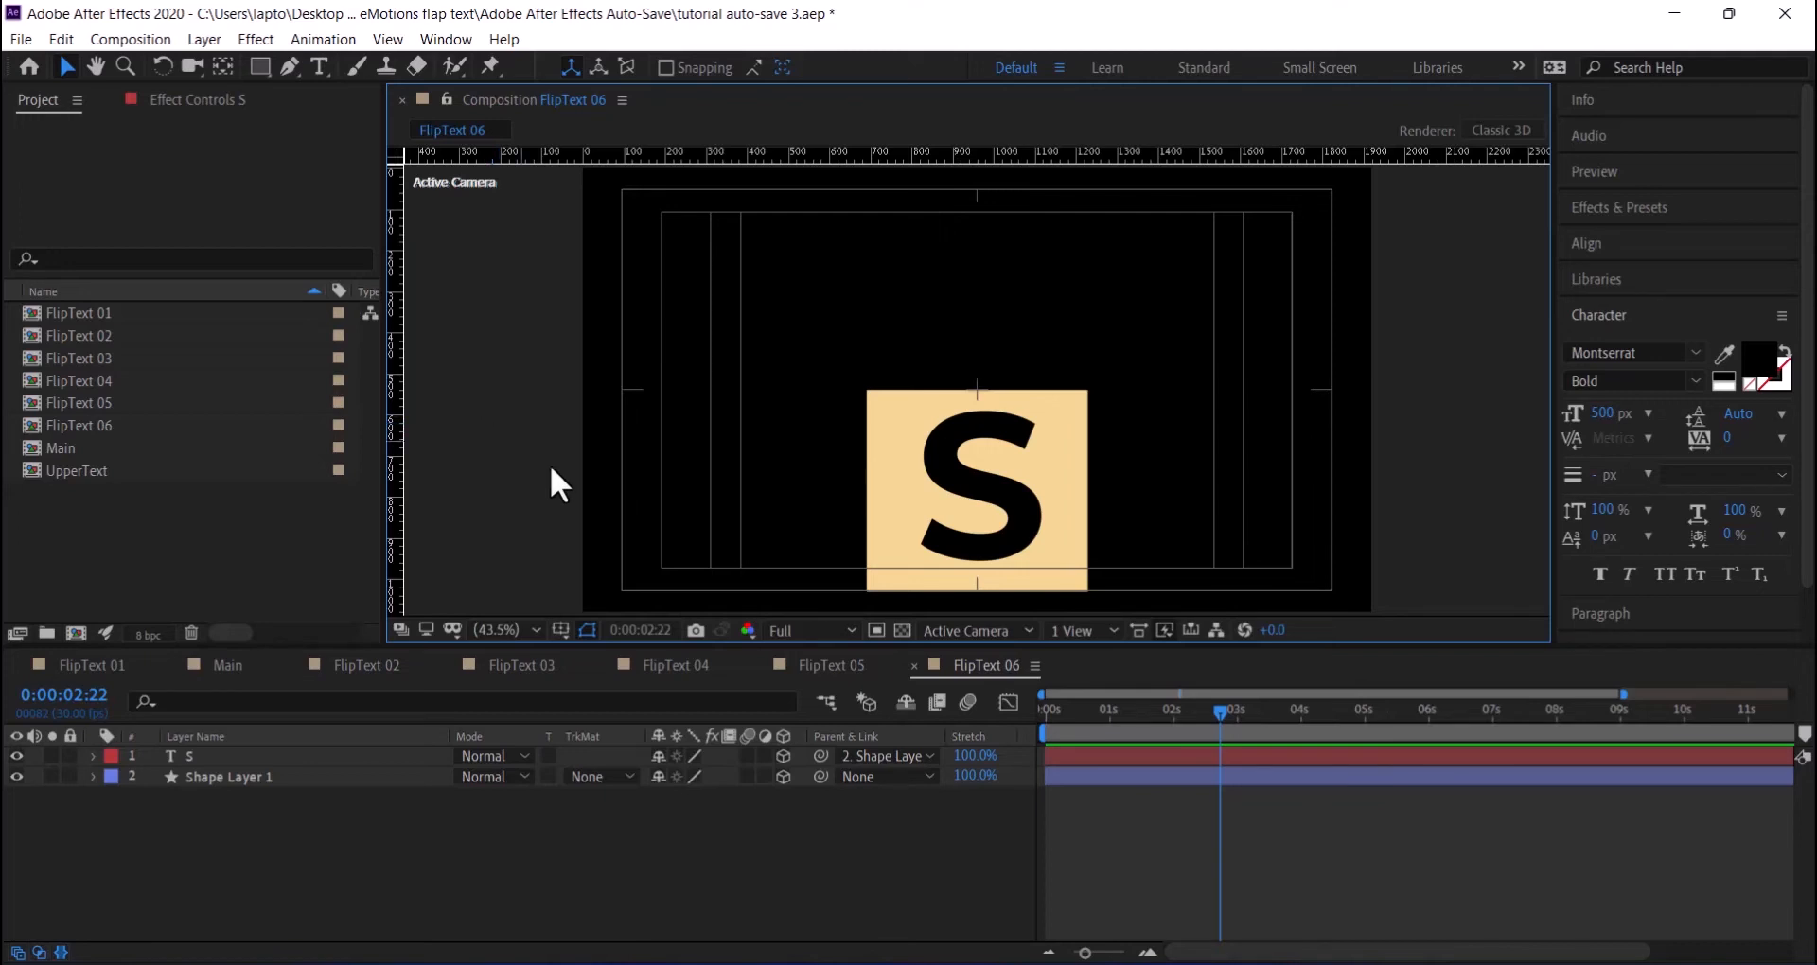
- Change the fill color of Shape Layer 1 in FlipText 06 to black (000000)
click(373, 756)
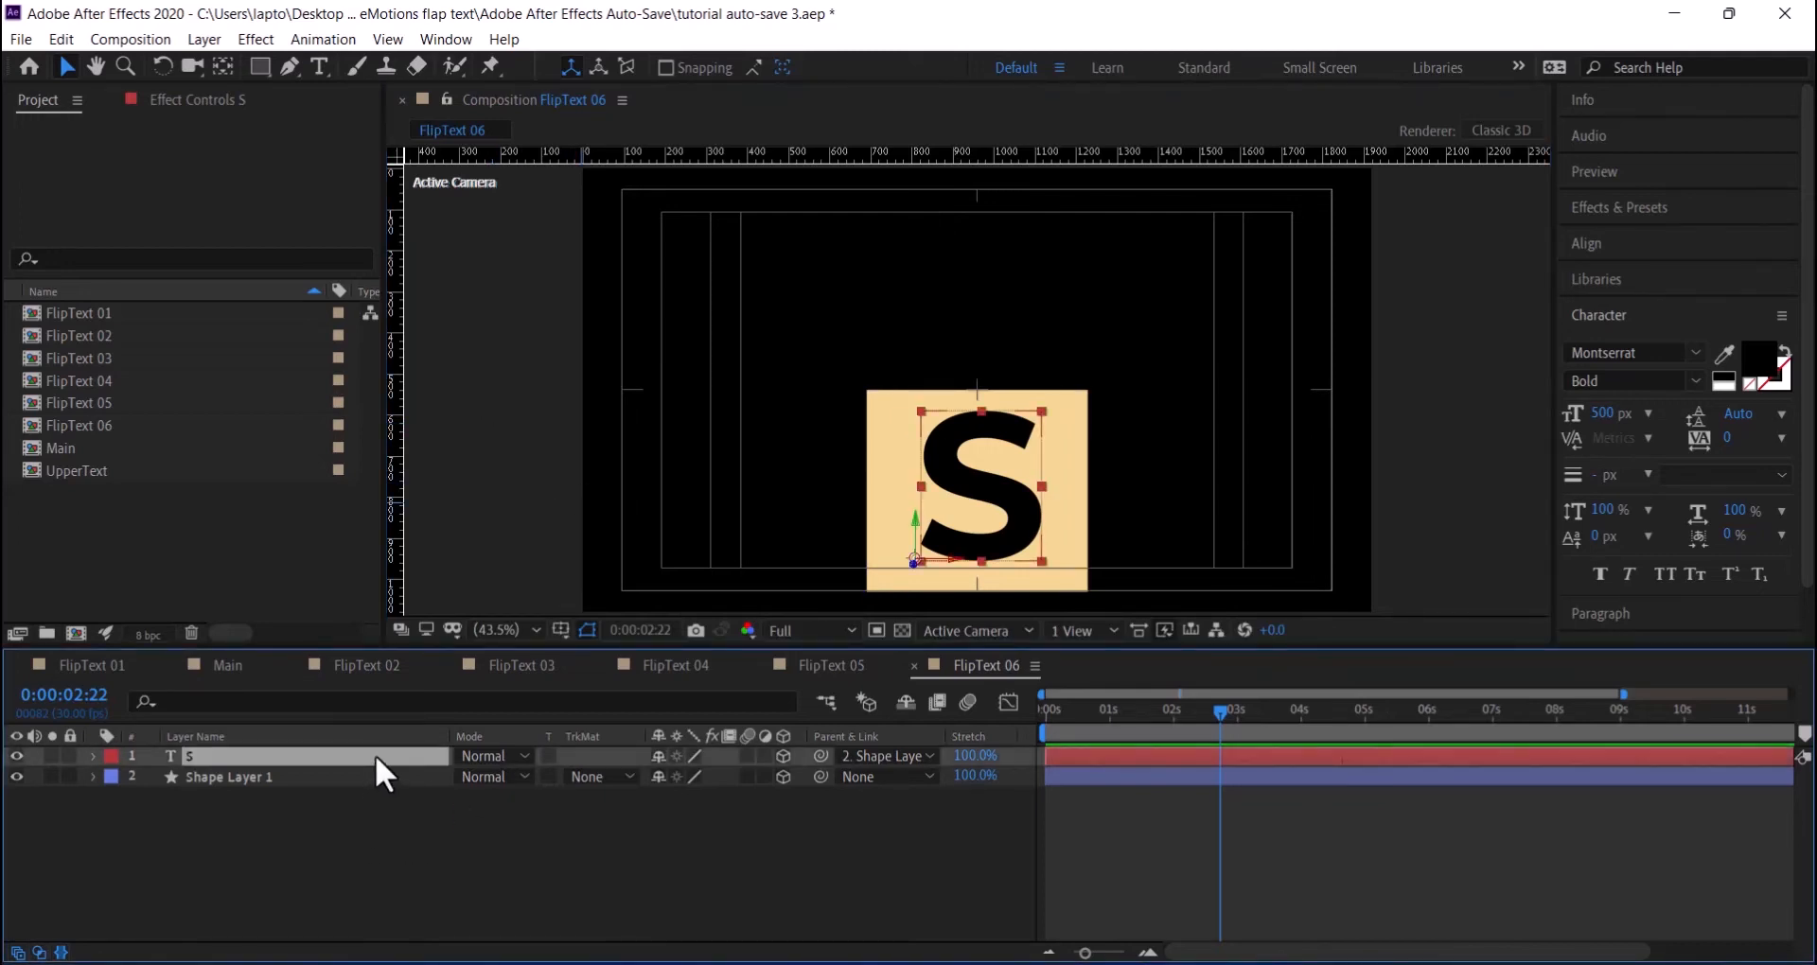
click(309, 777)
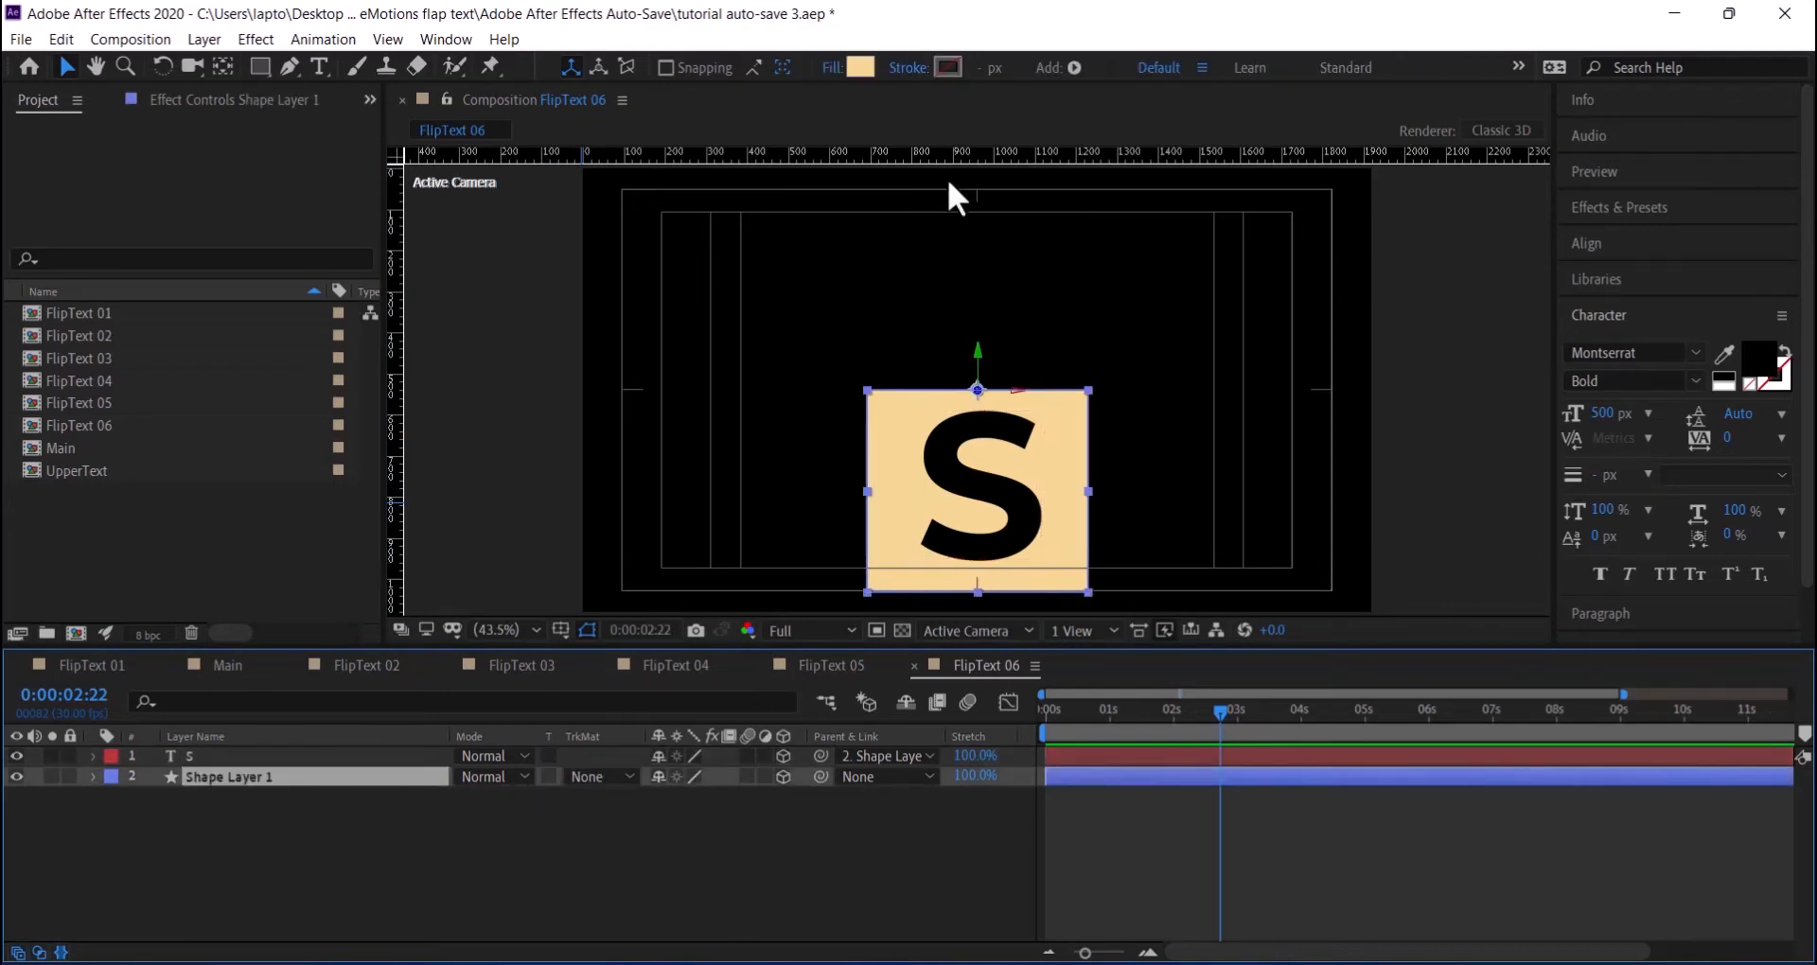
click(861, 66)
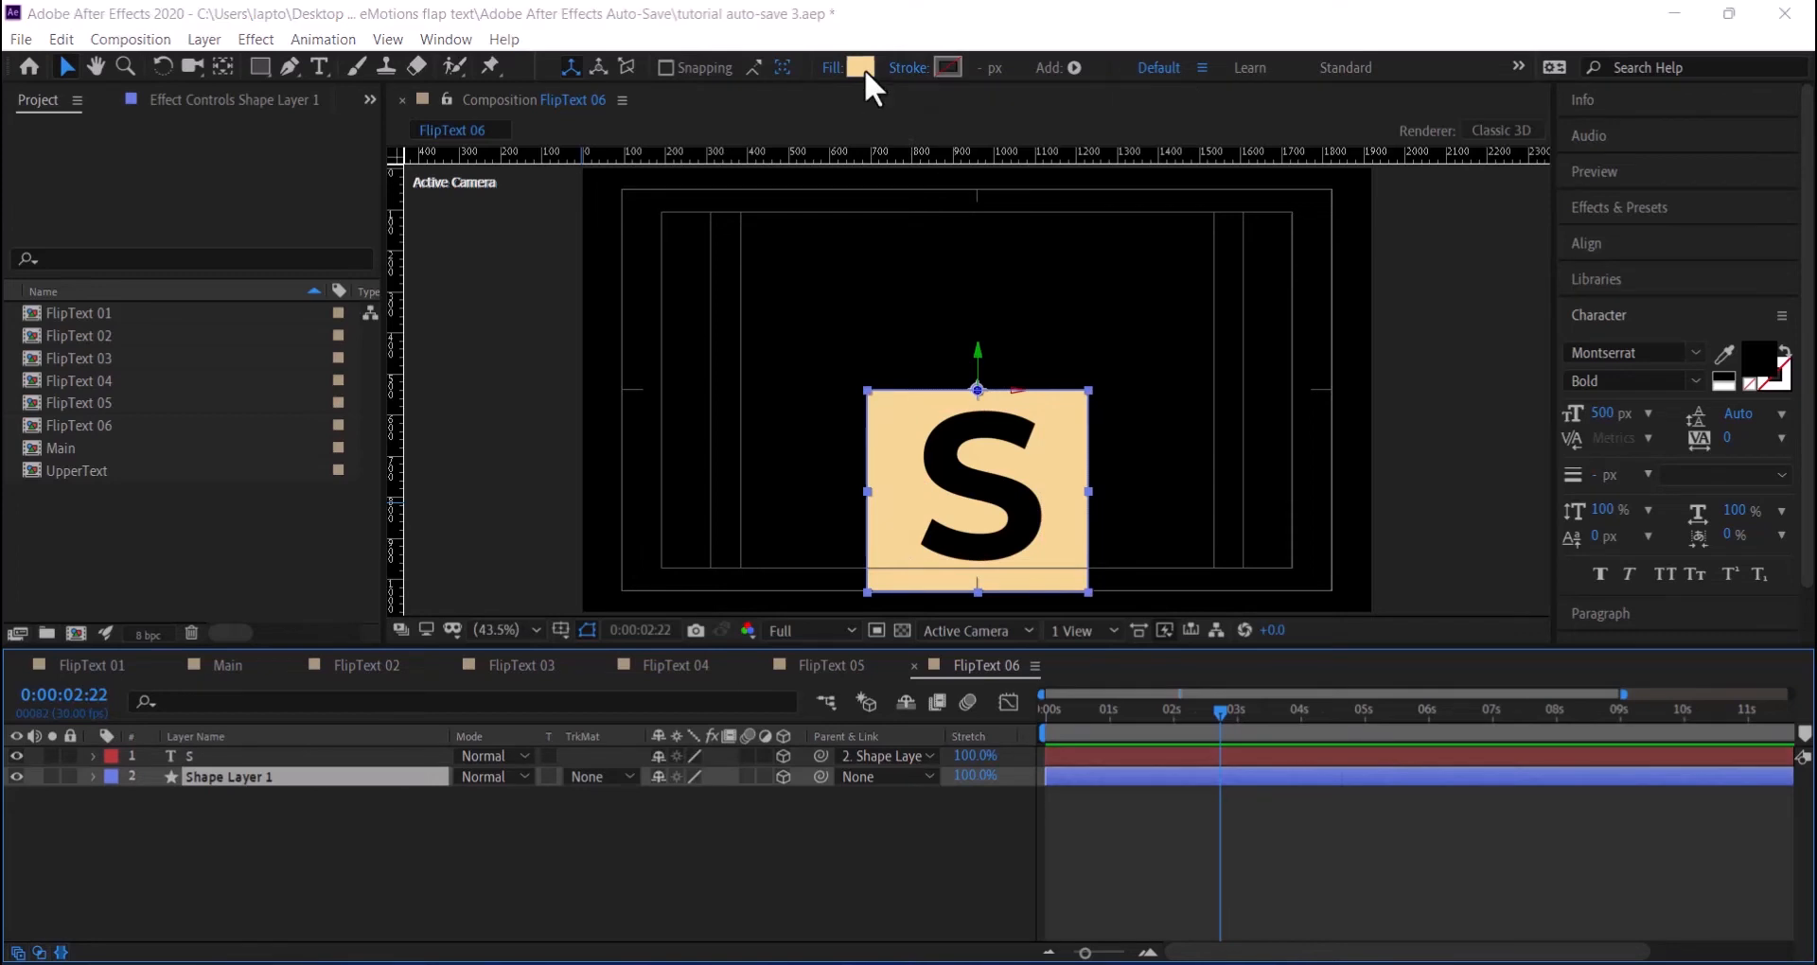
drag(275, 158, 394, 363)
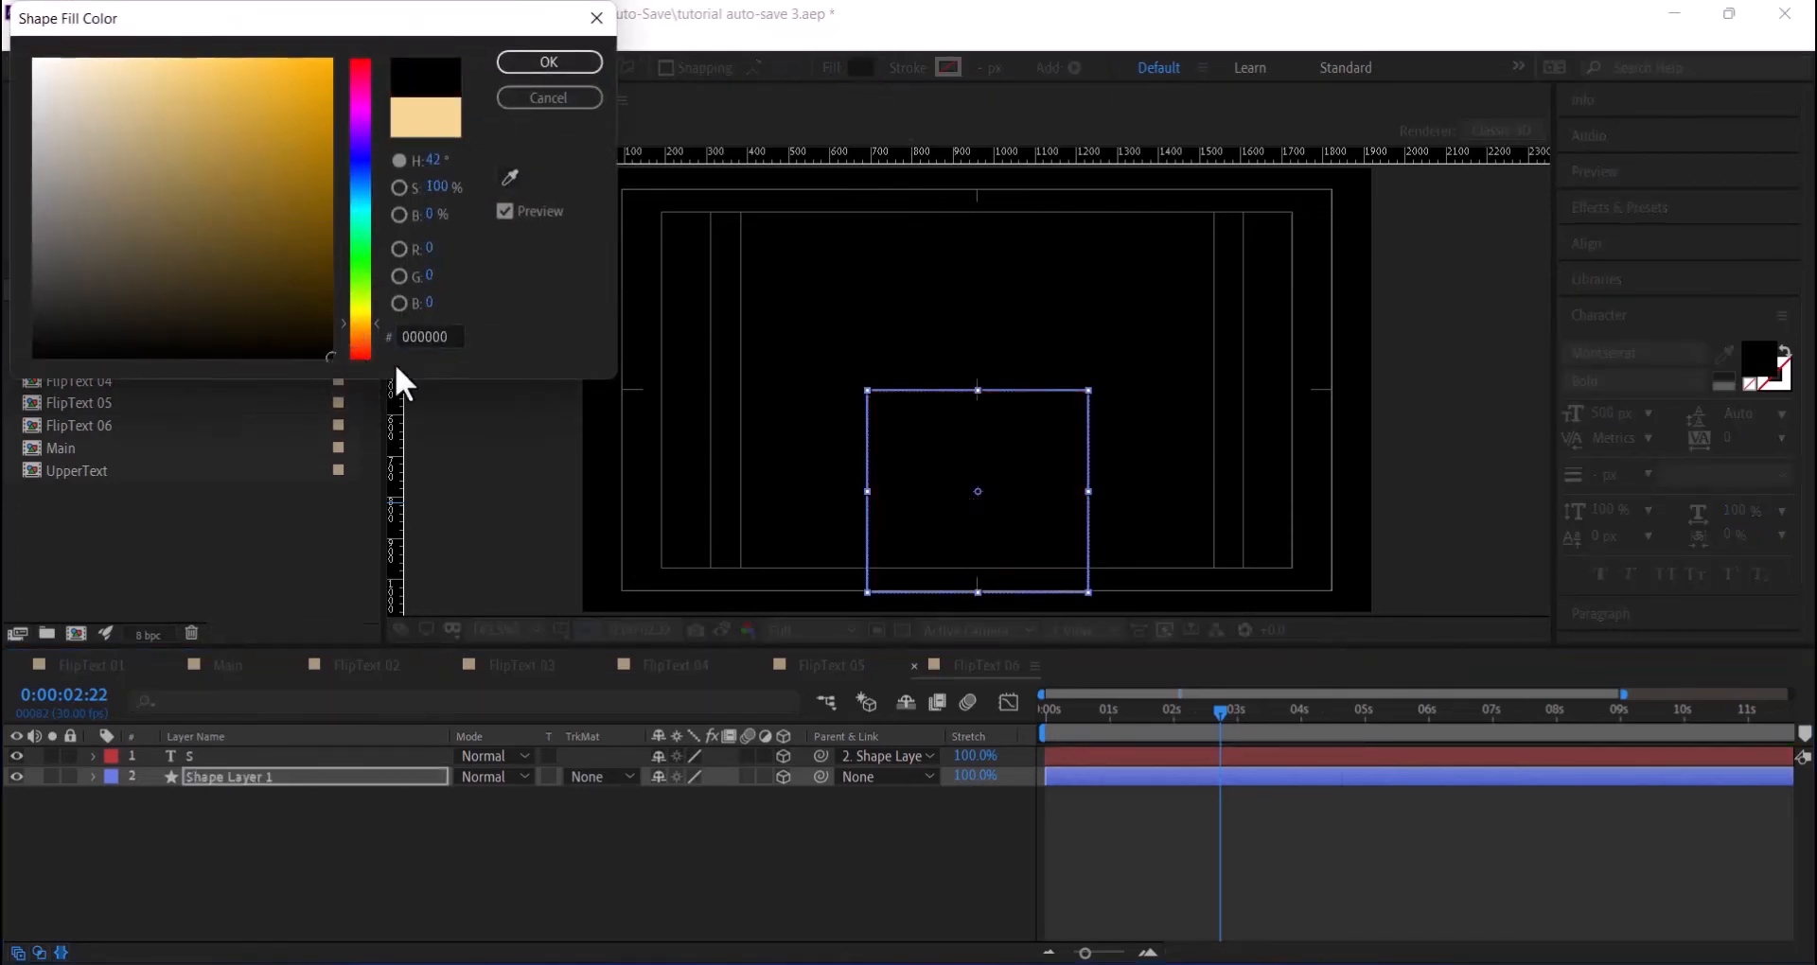
click(576, 59)
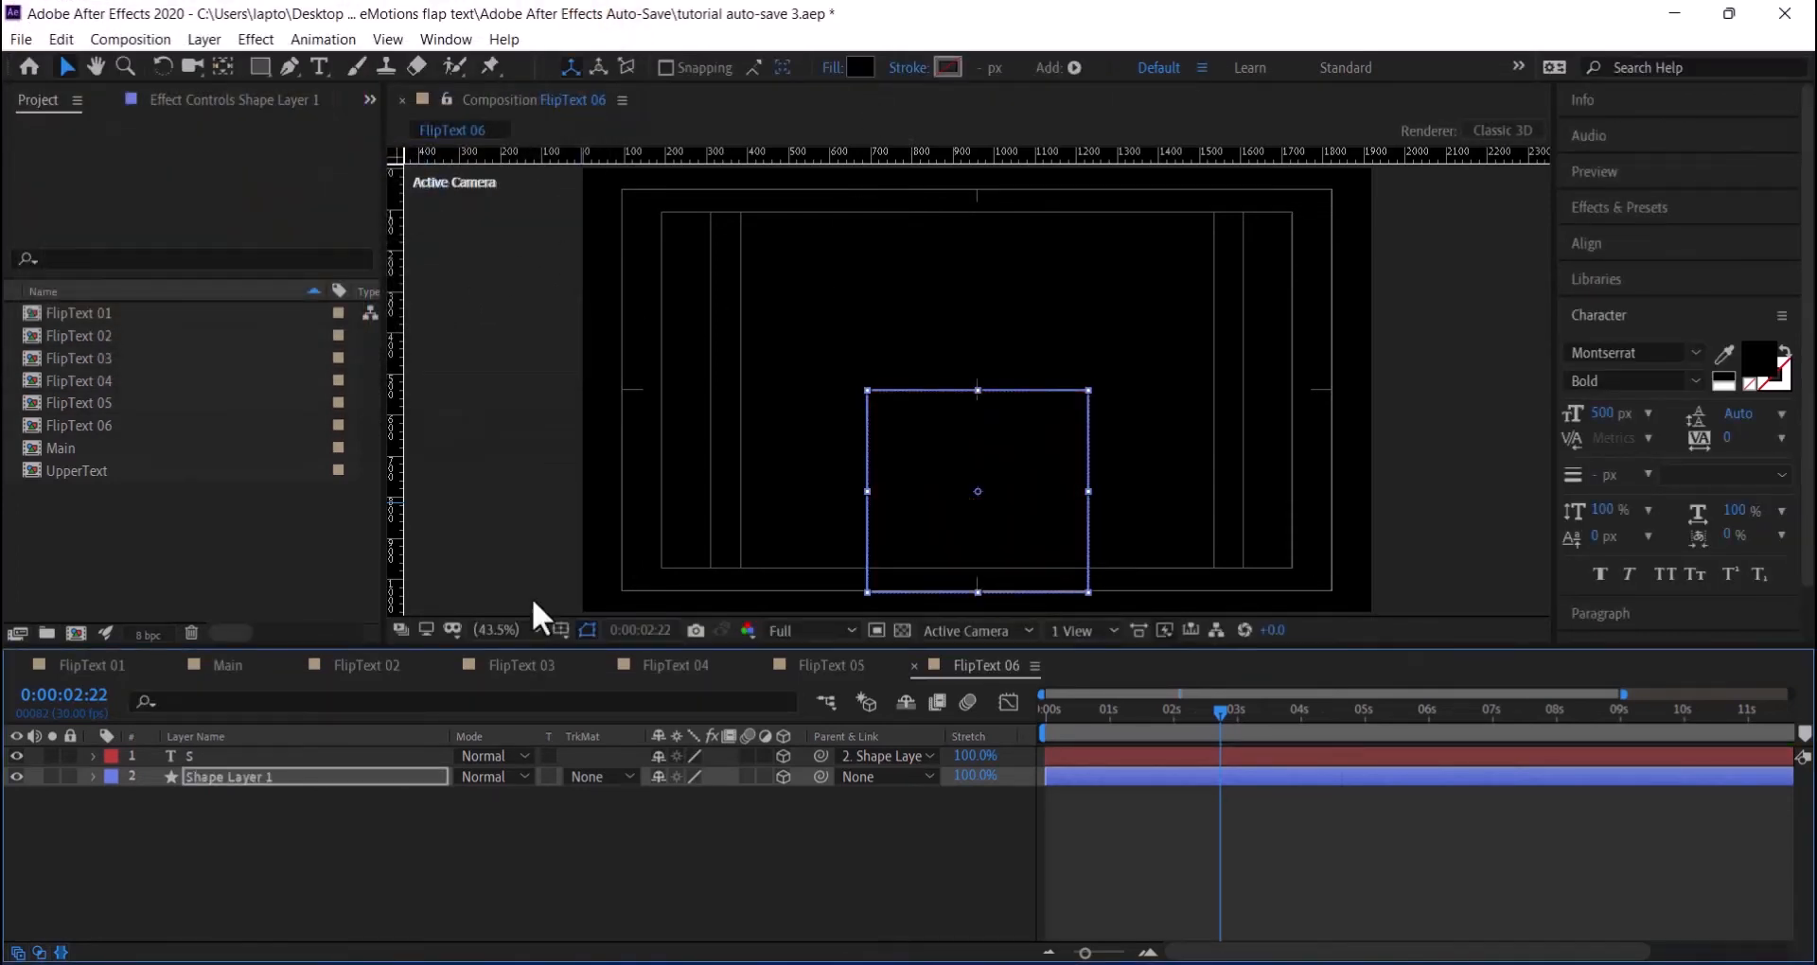
- Change the fill color of the S text layer to near-white (FFFCFC) and deselect it
double_click(169, 757)
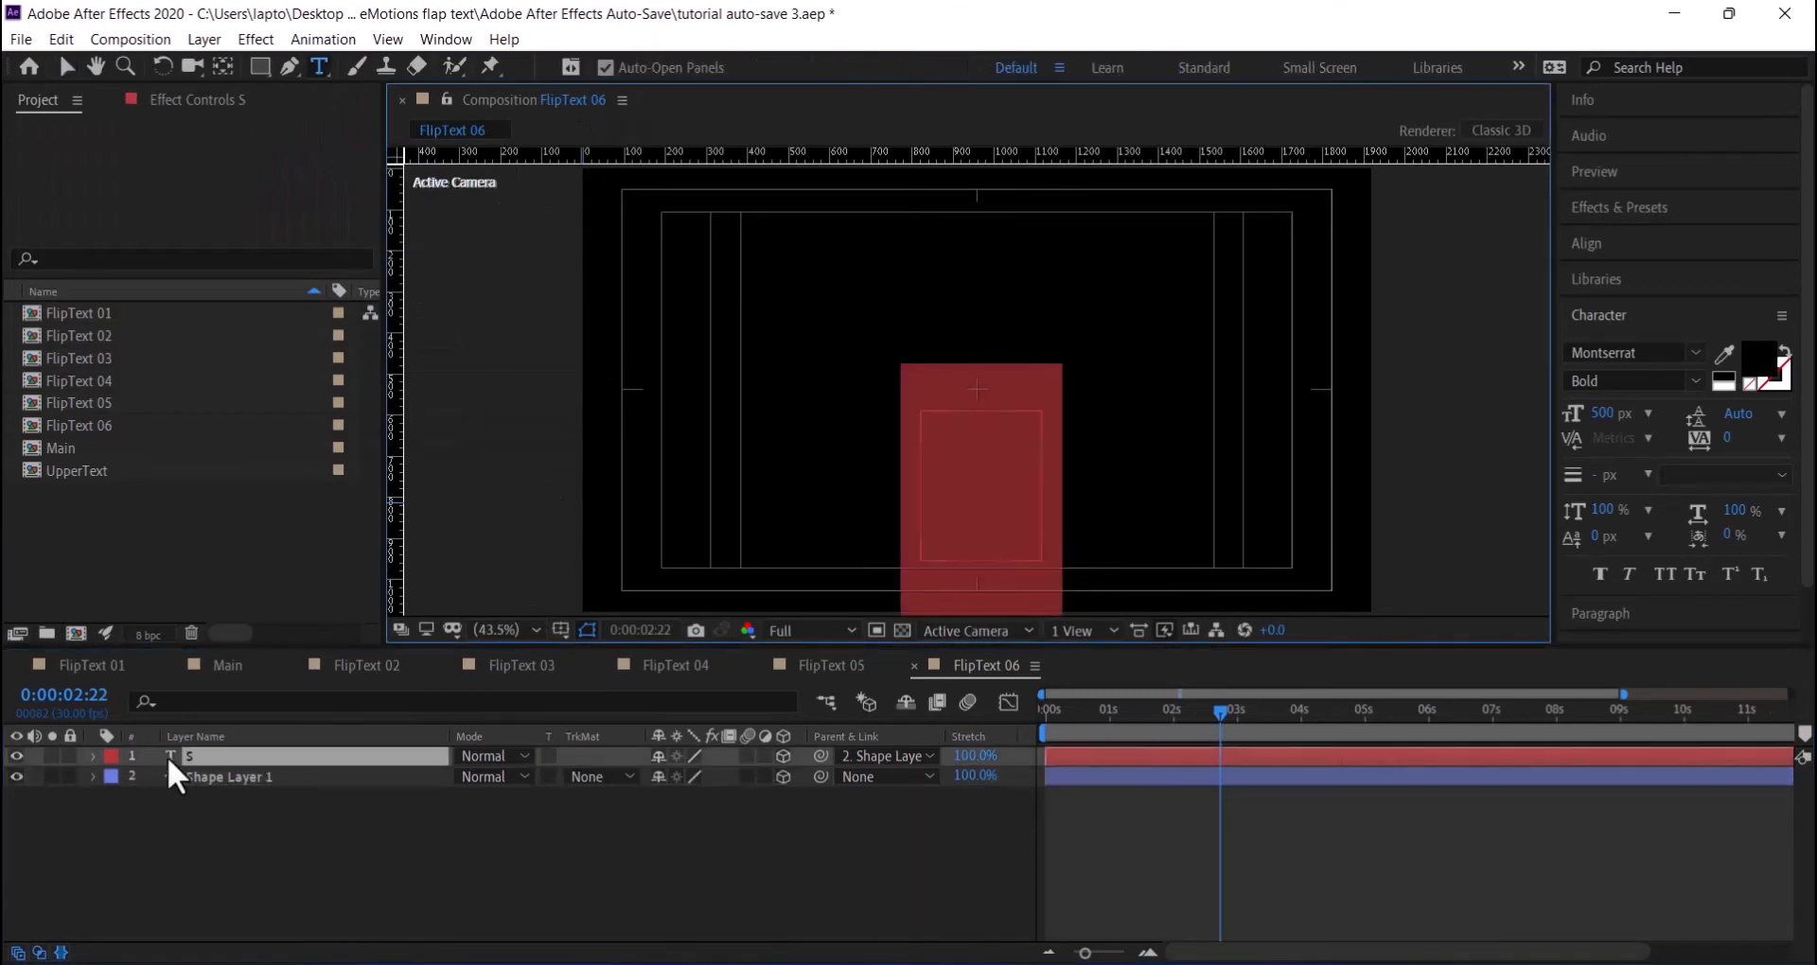
click(1766, 366)
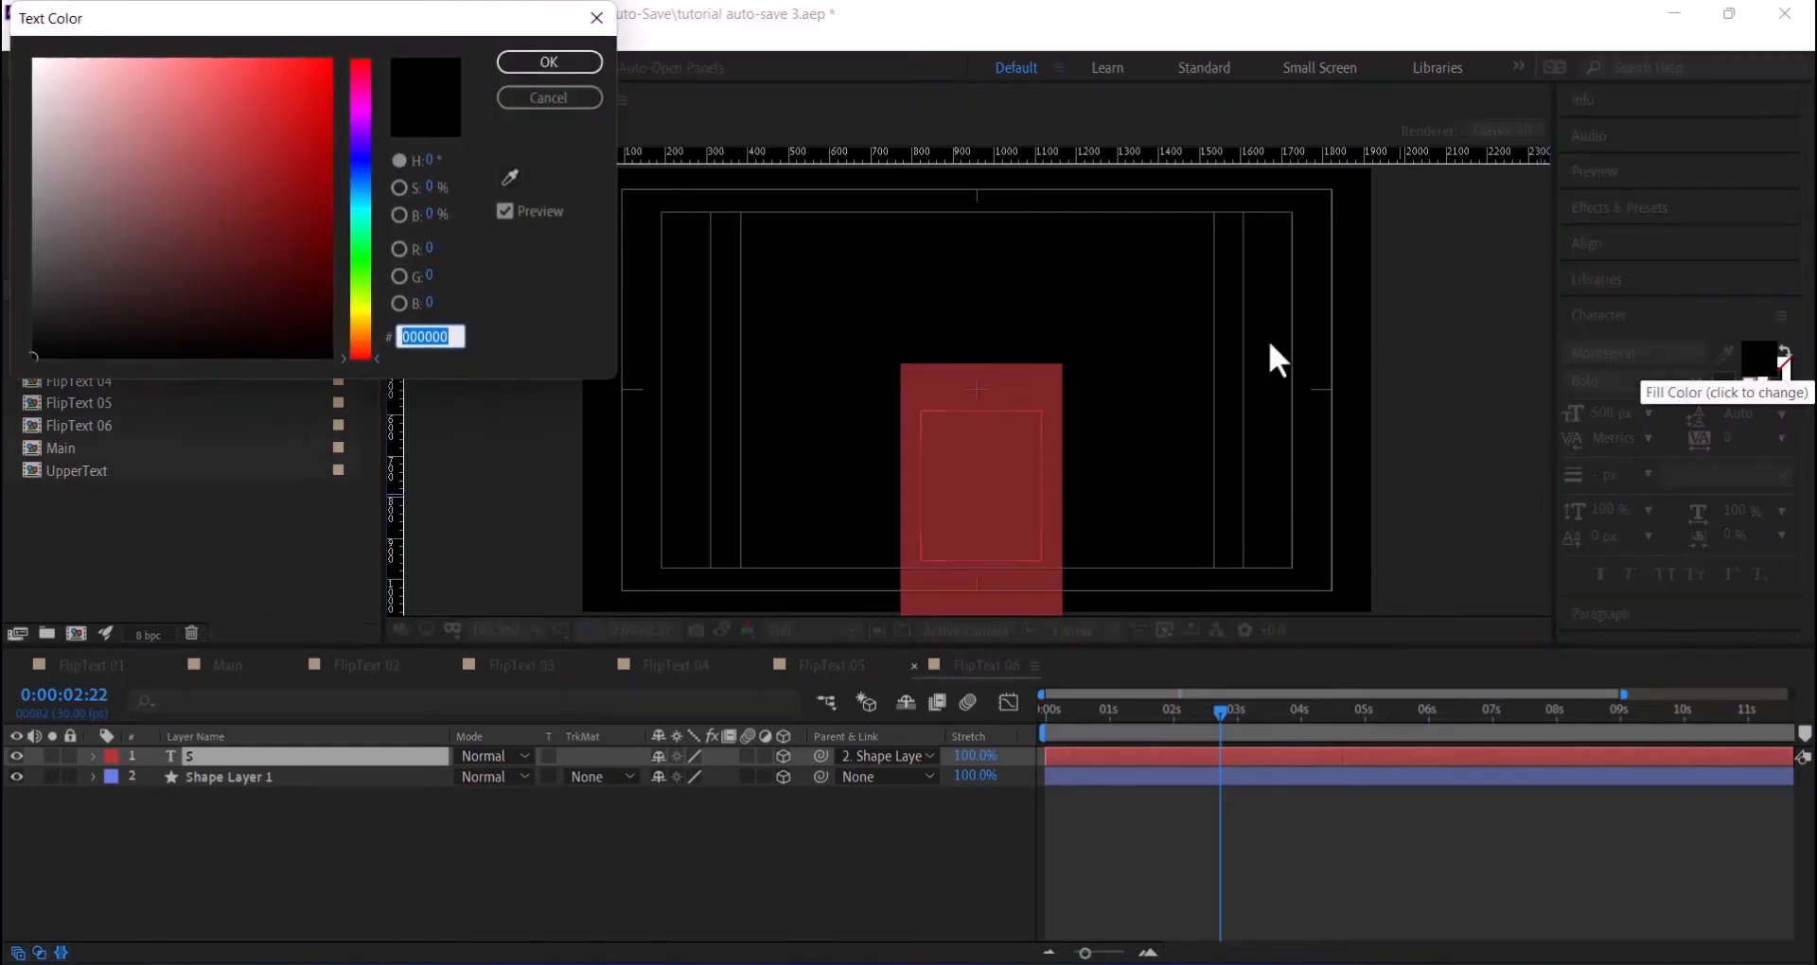
drag(226, 221, 29, 33)
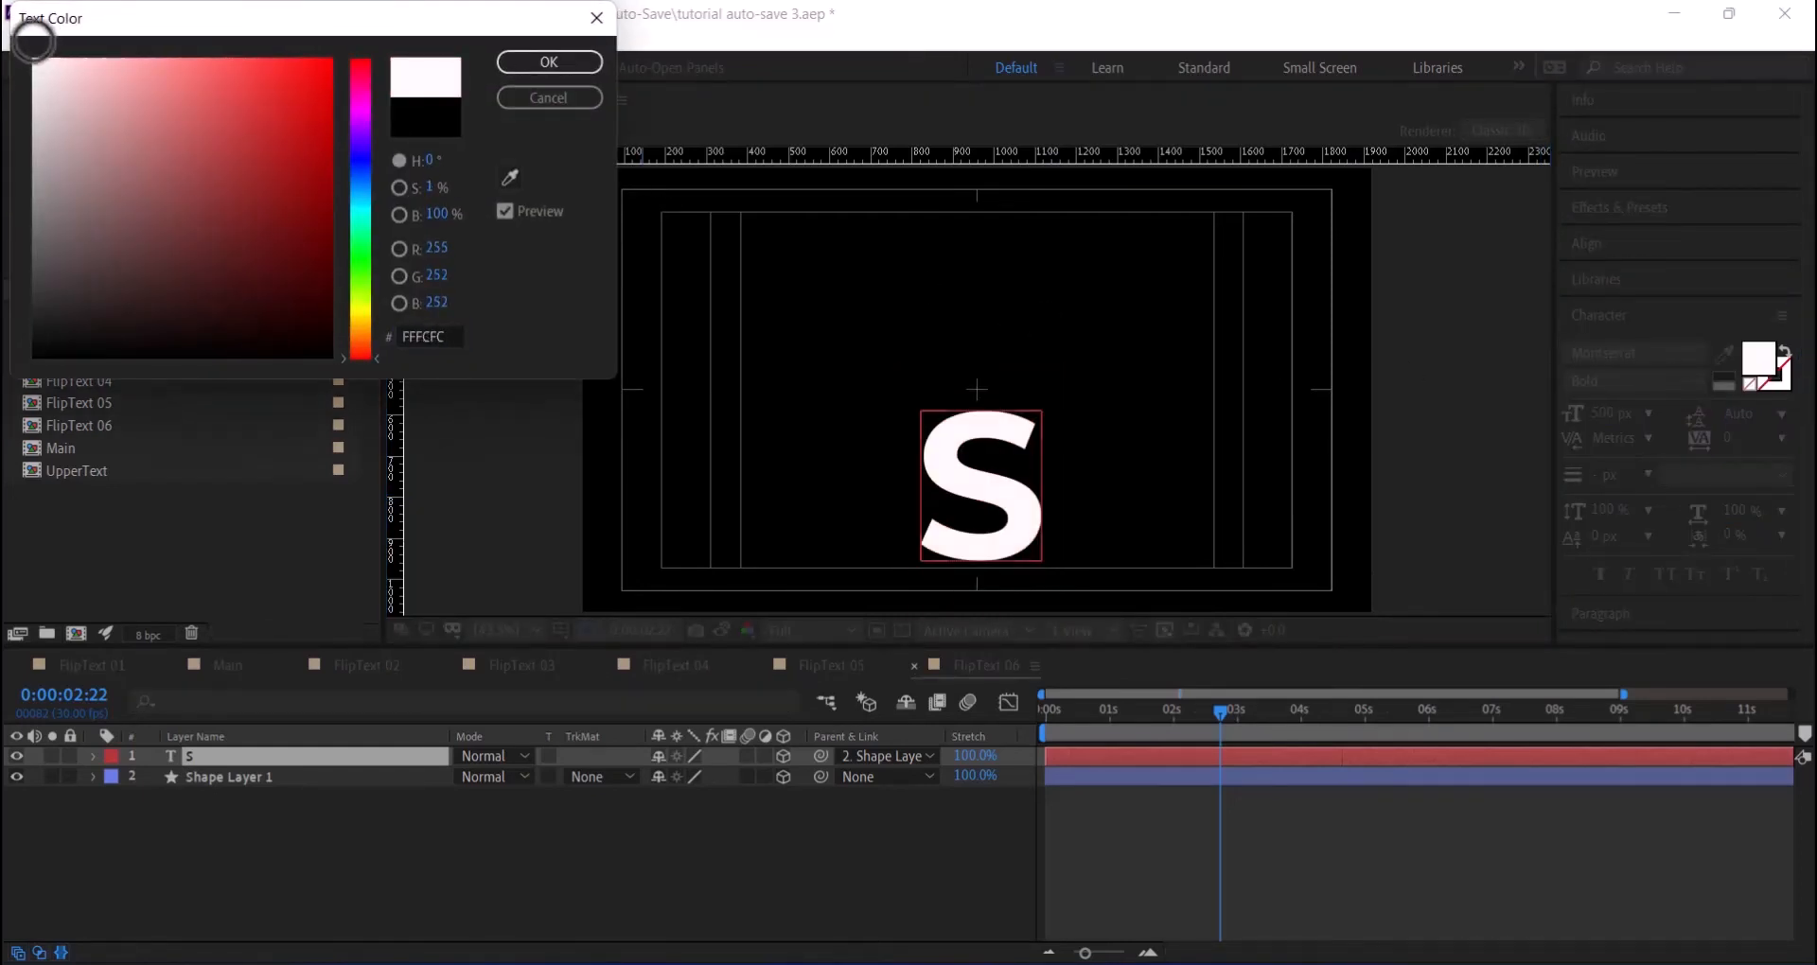
click(583, 64)
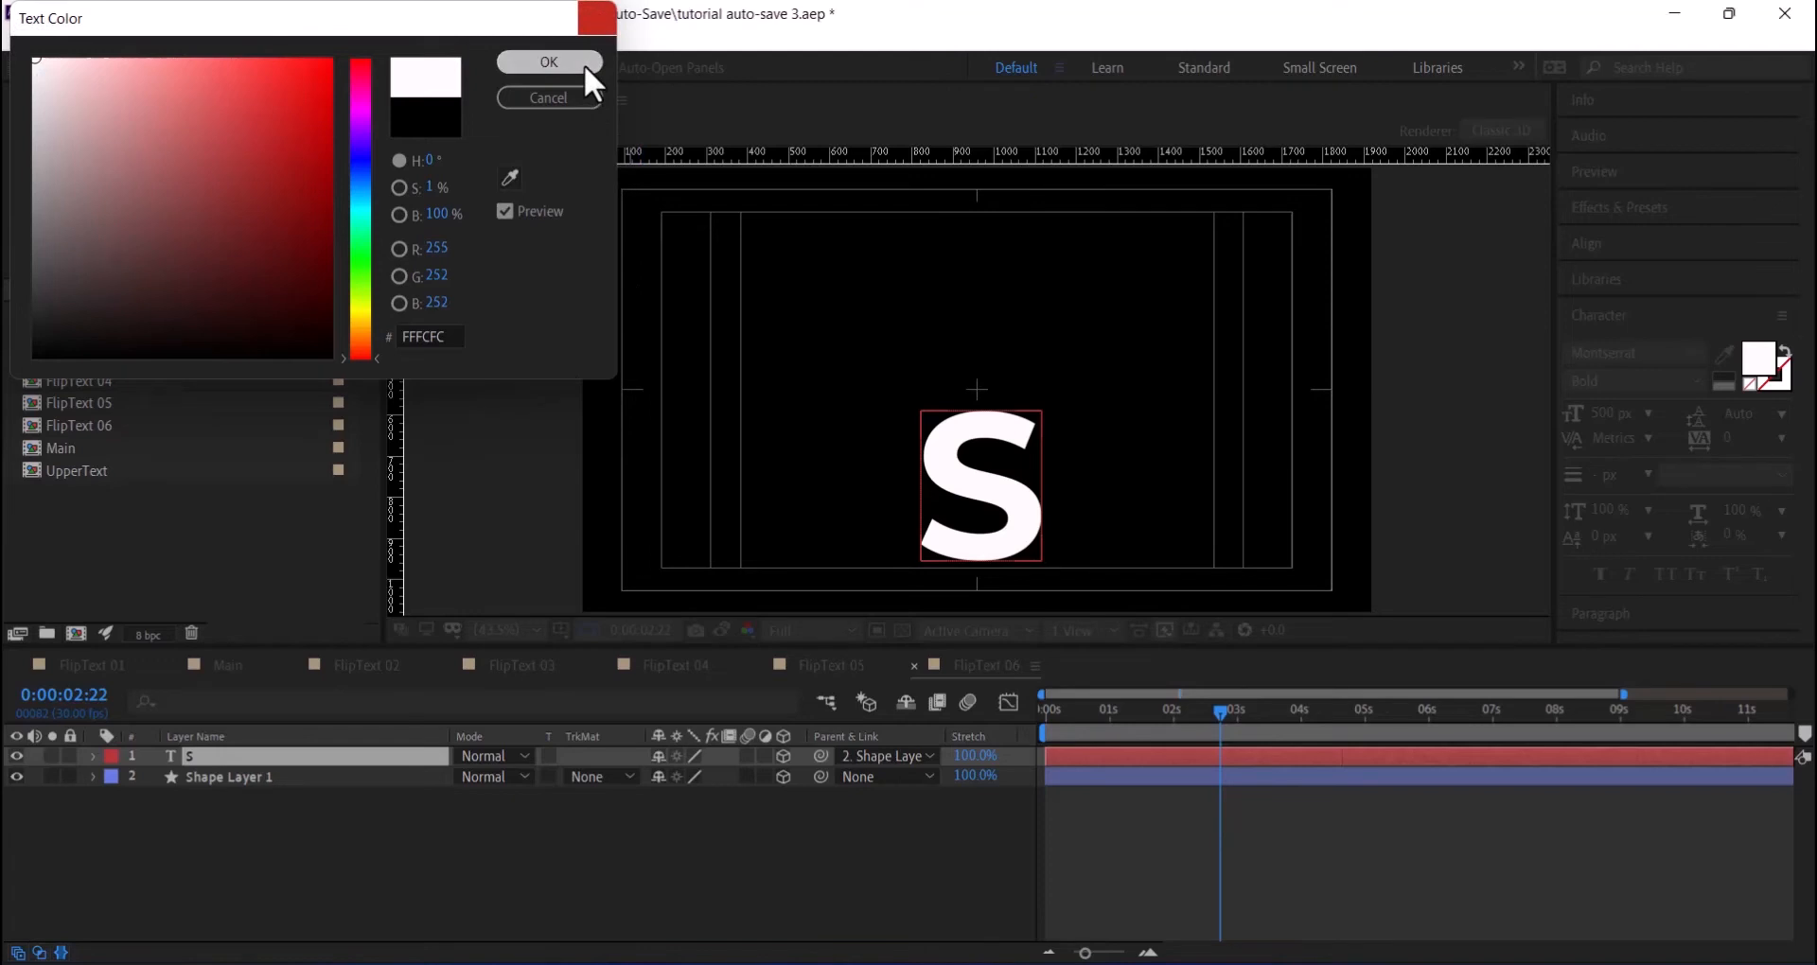
click(514, 861)
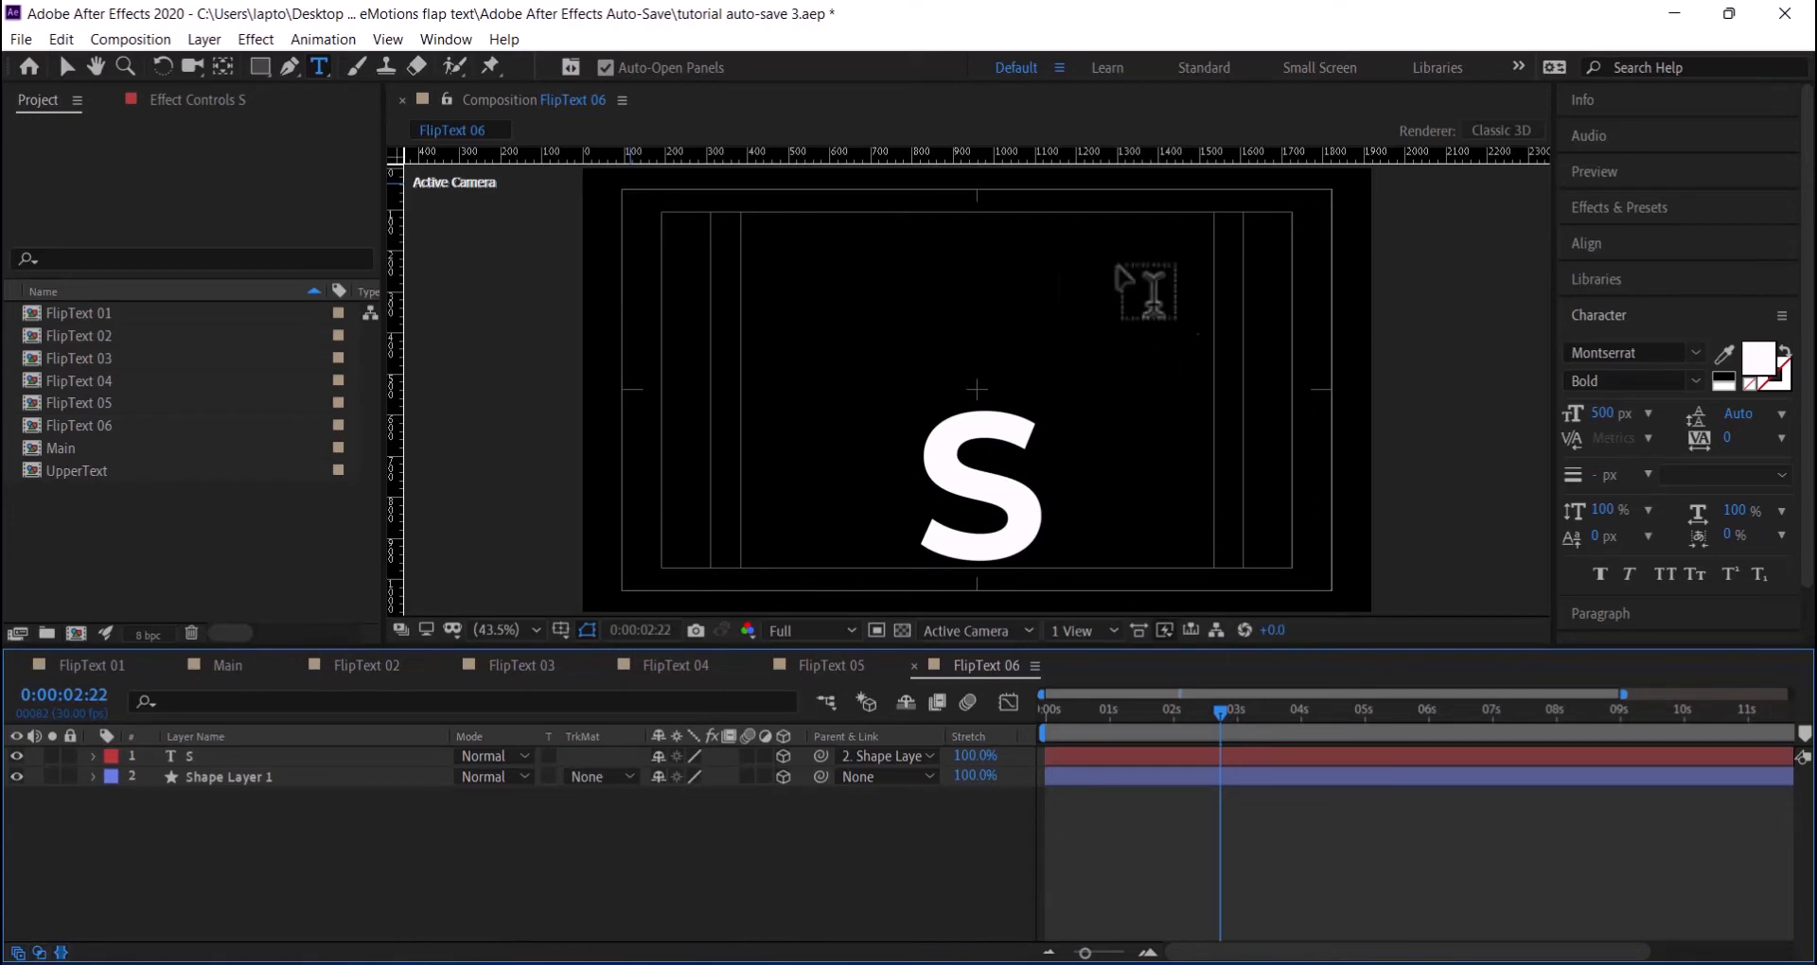
- Set the FlipText 06 composition's background color to gray (848484) and scrub through the flip
right_click(356, 843)
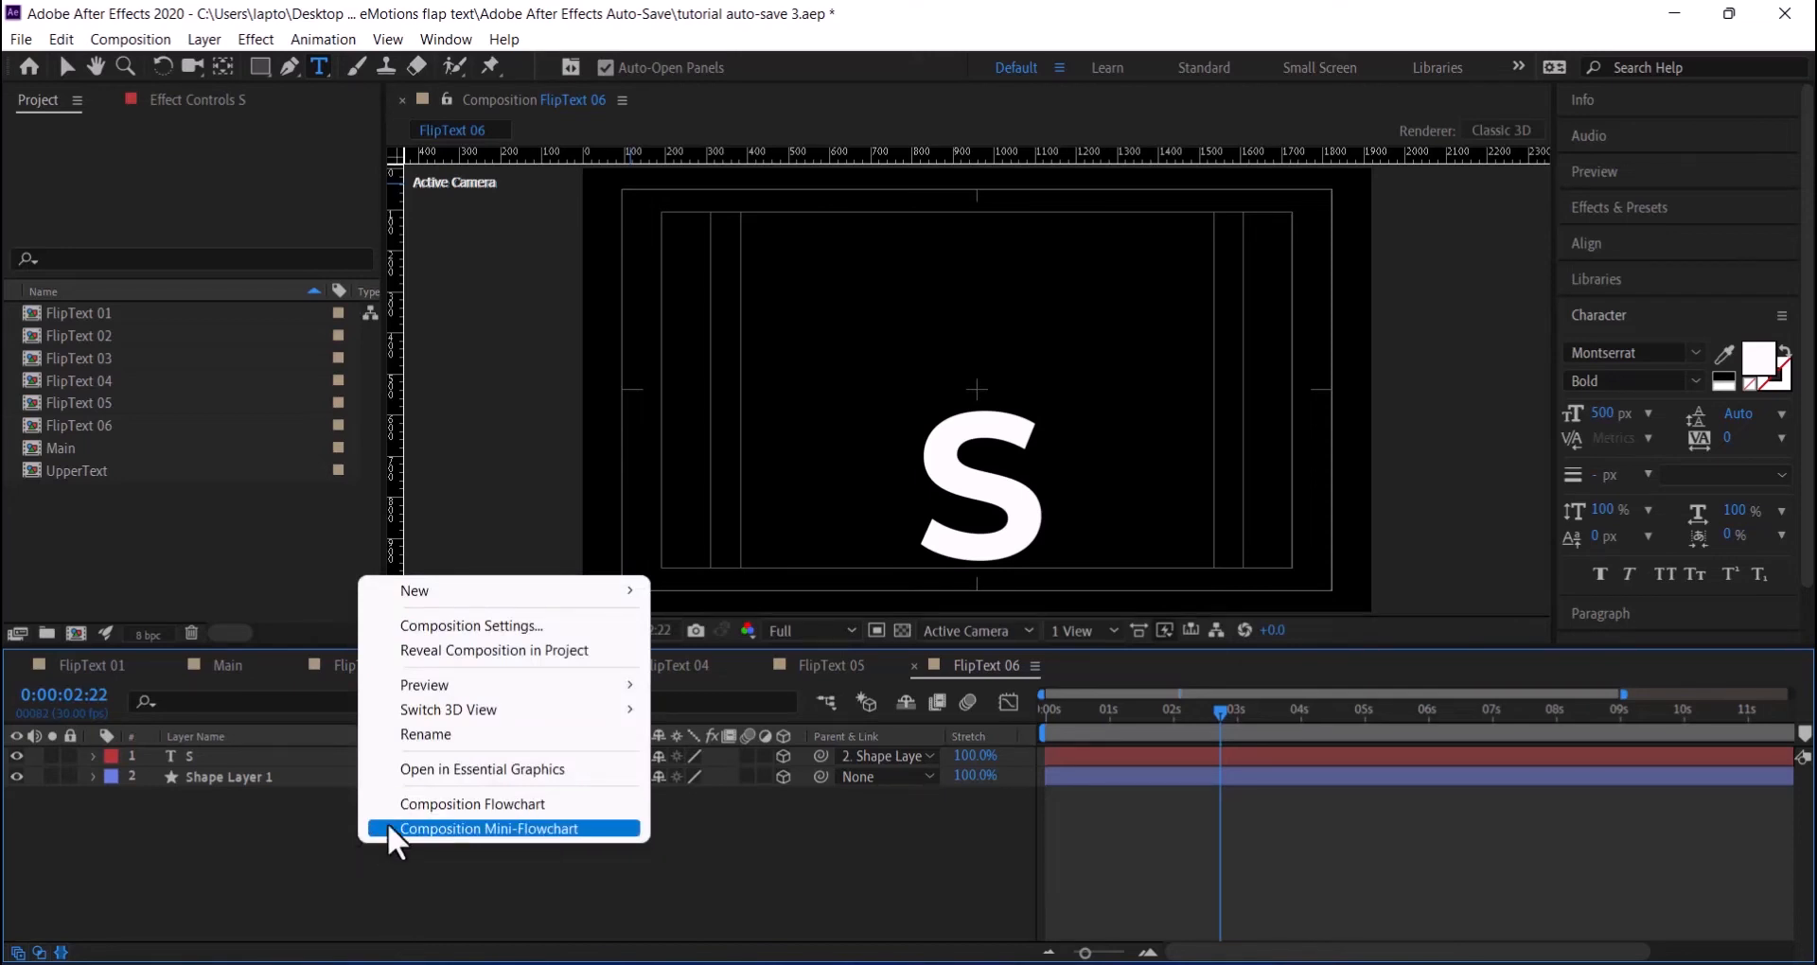
click(508, 619)
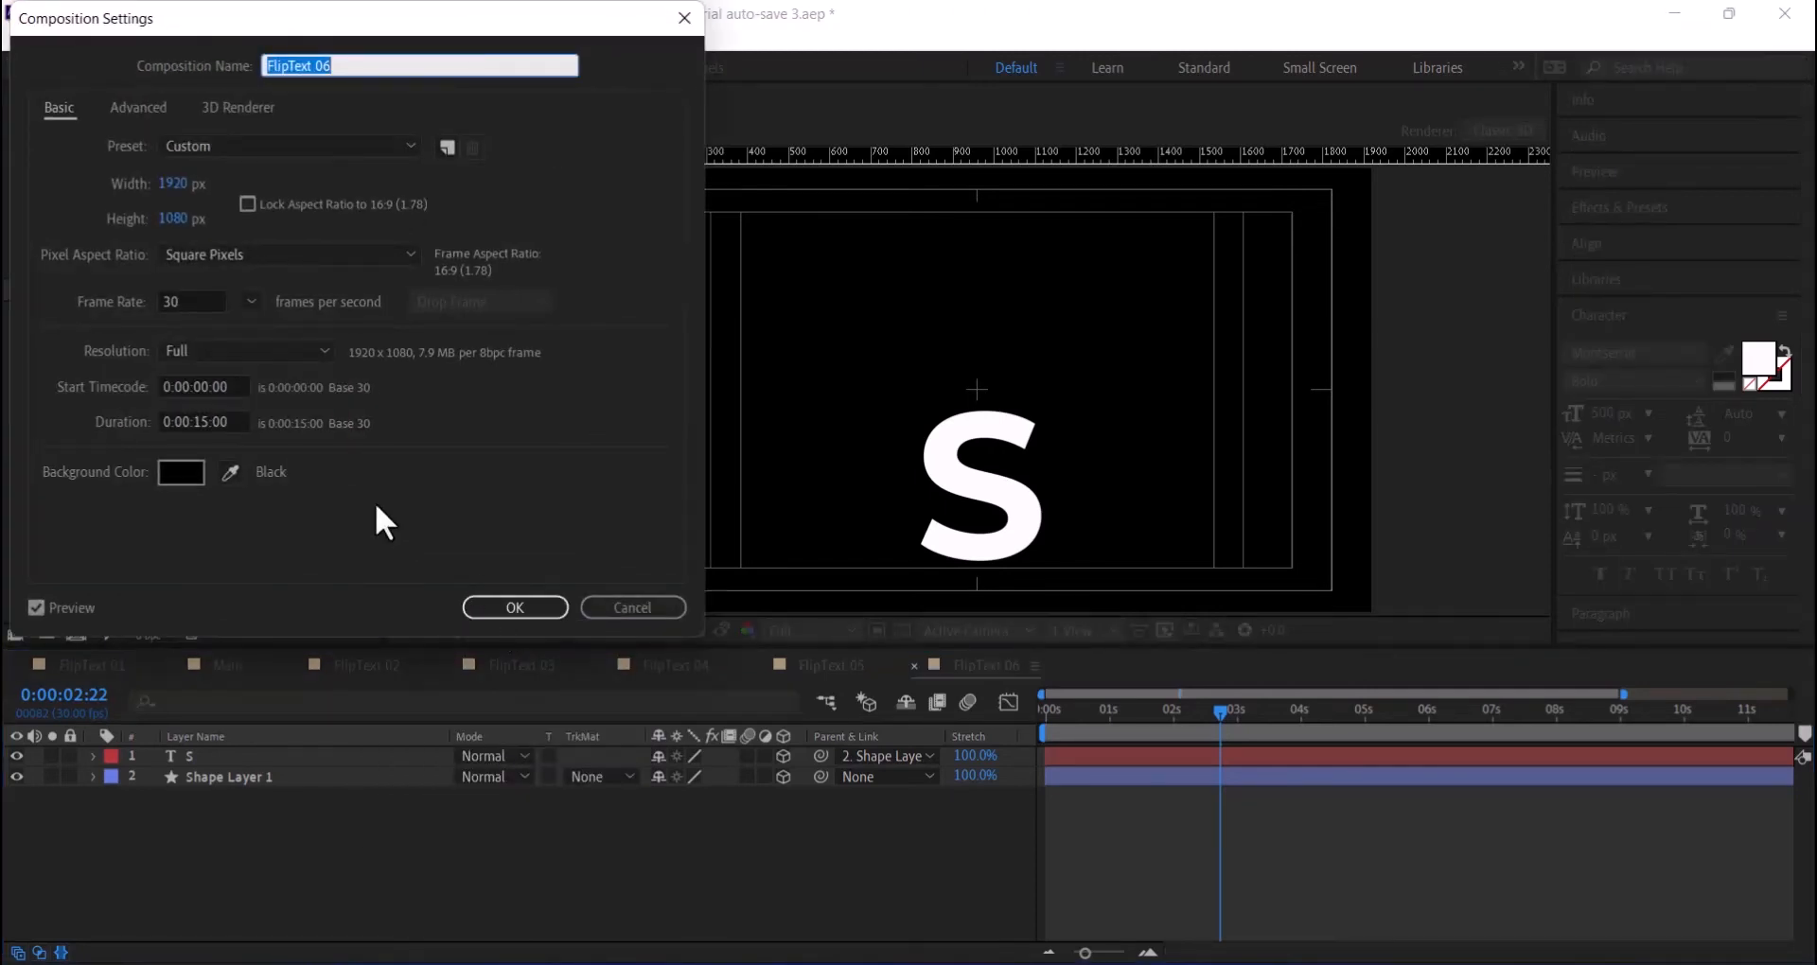
click(190, 475)
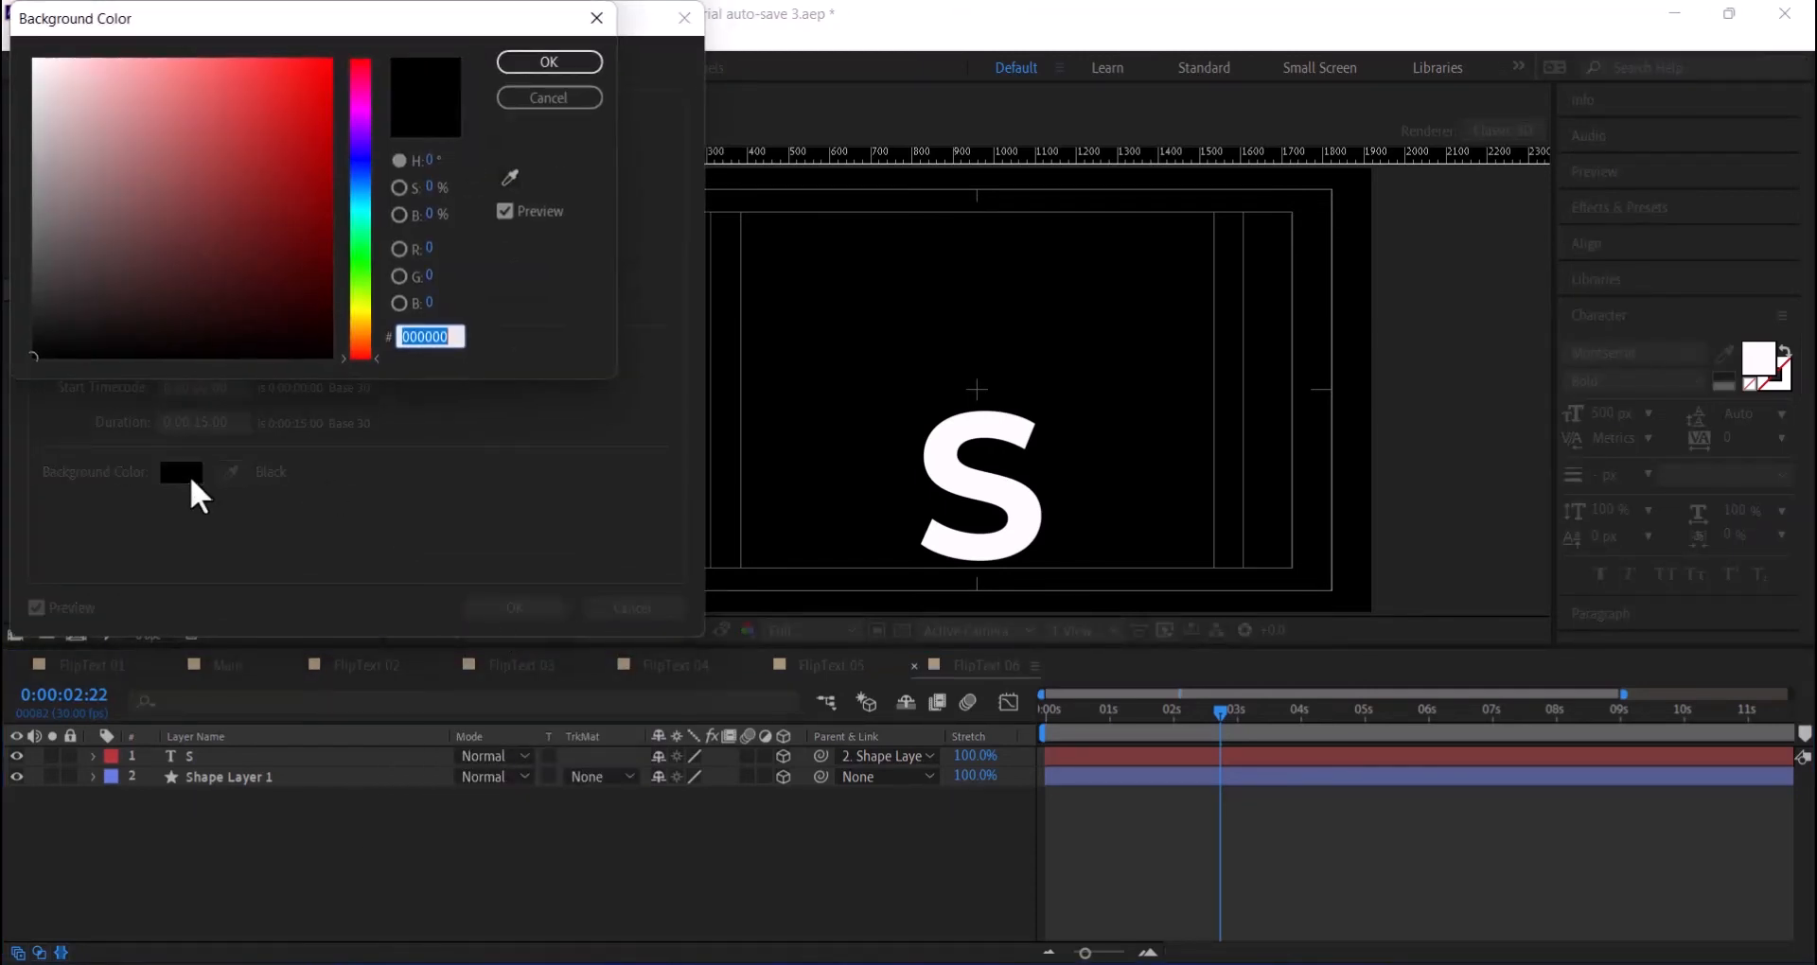
drag(82, 253, 14, 203)
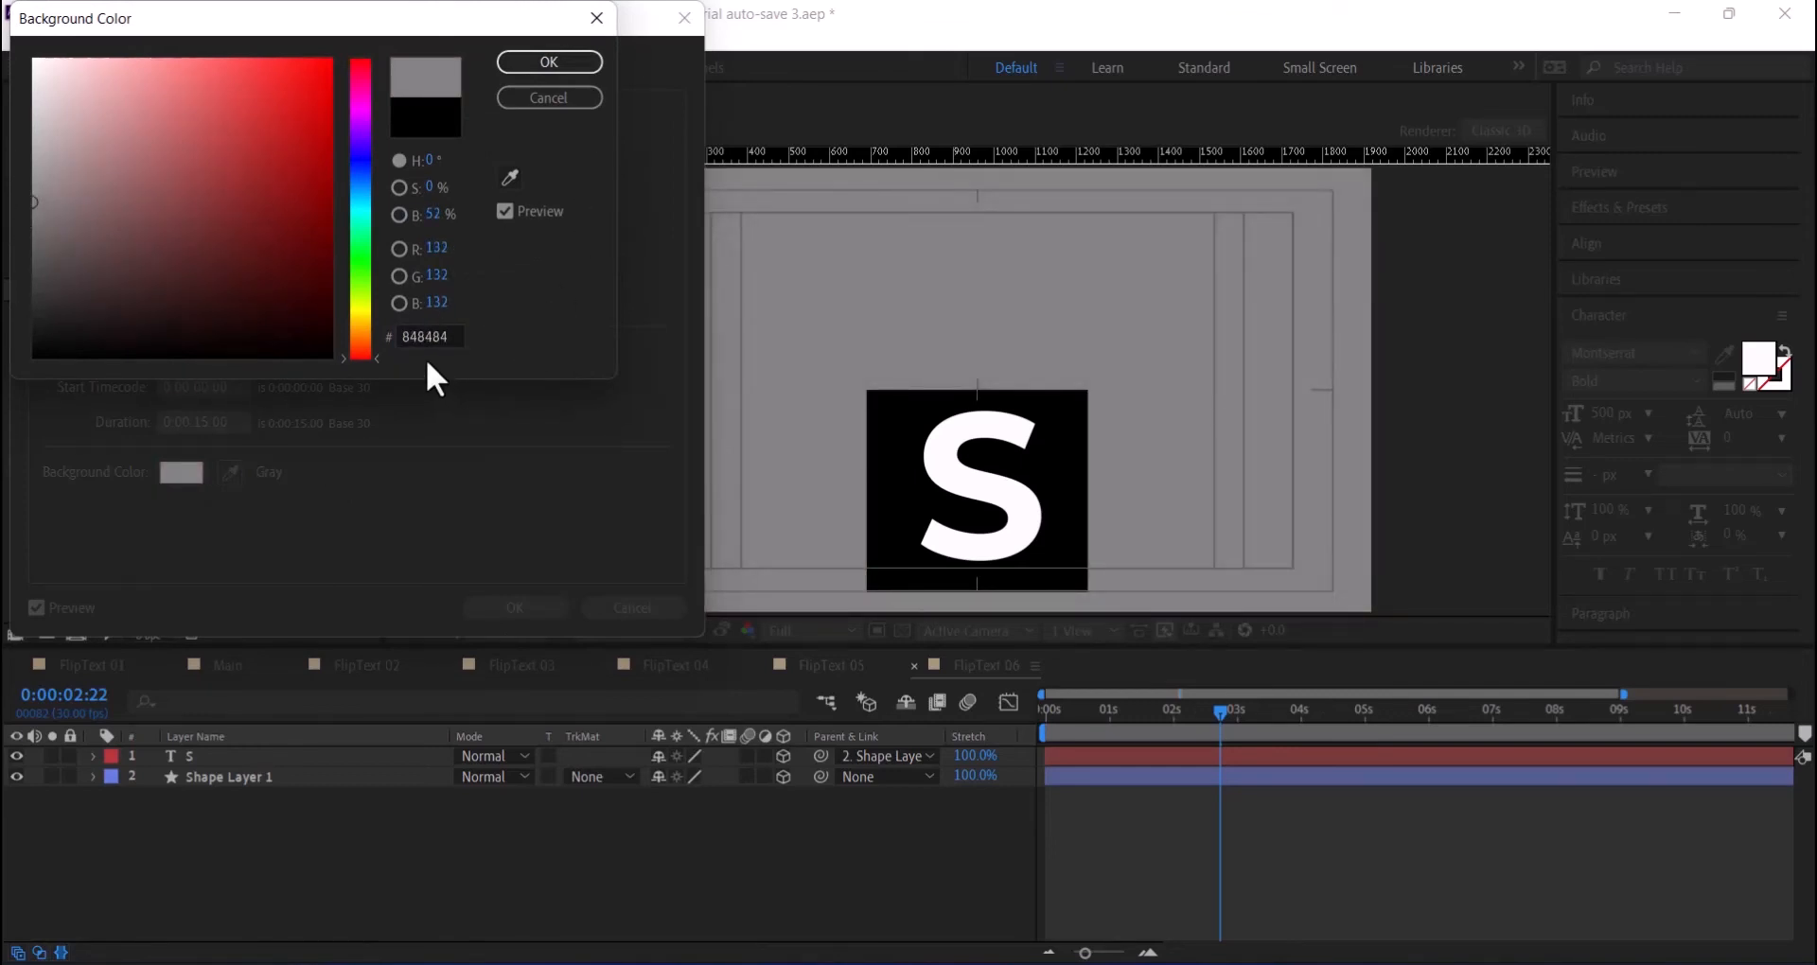
click(571, 60)
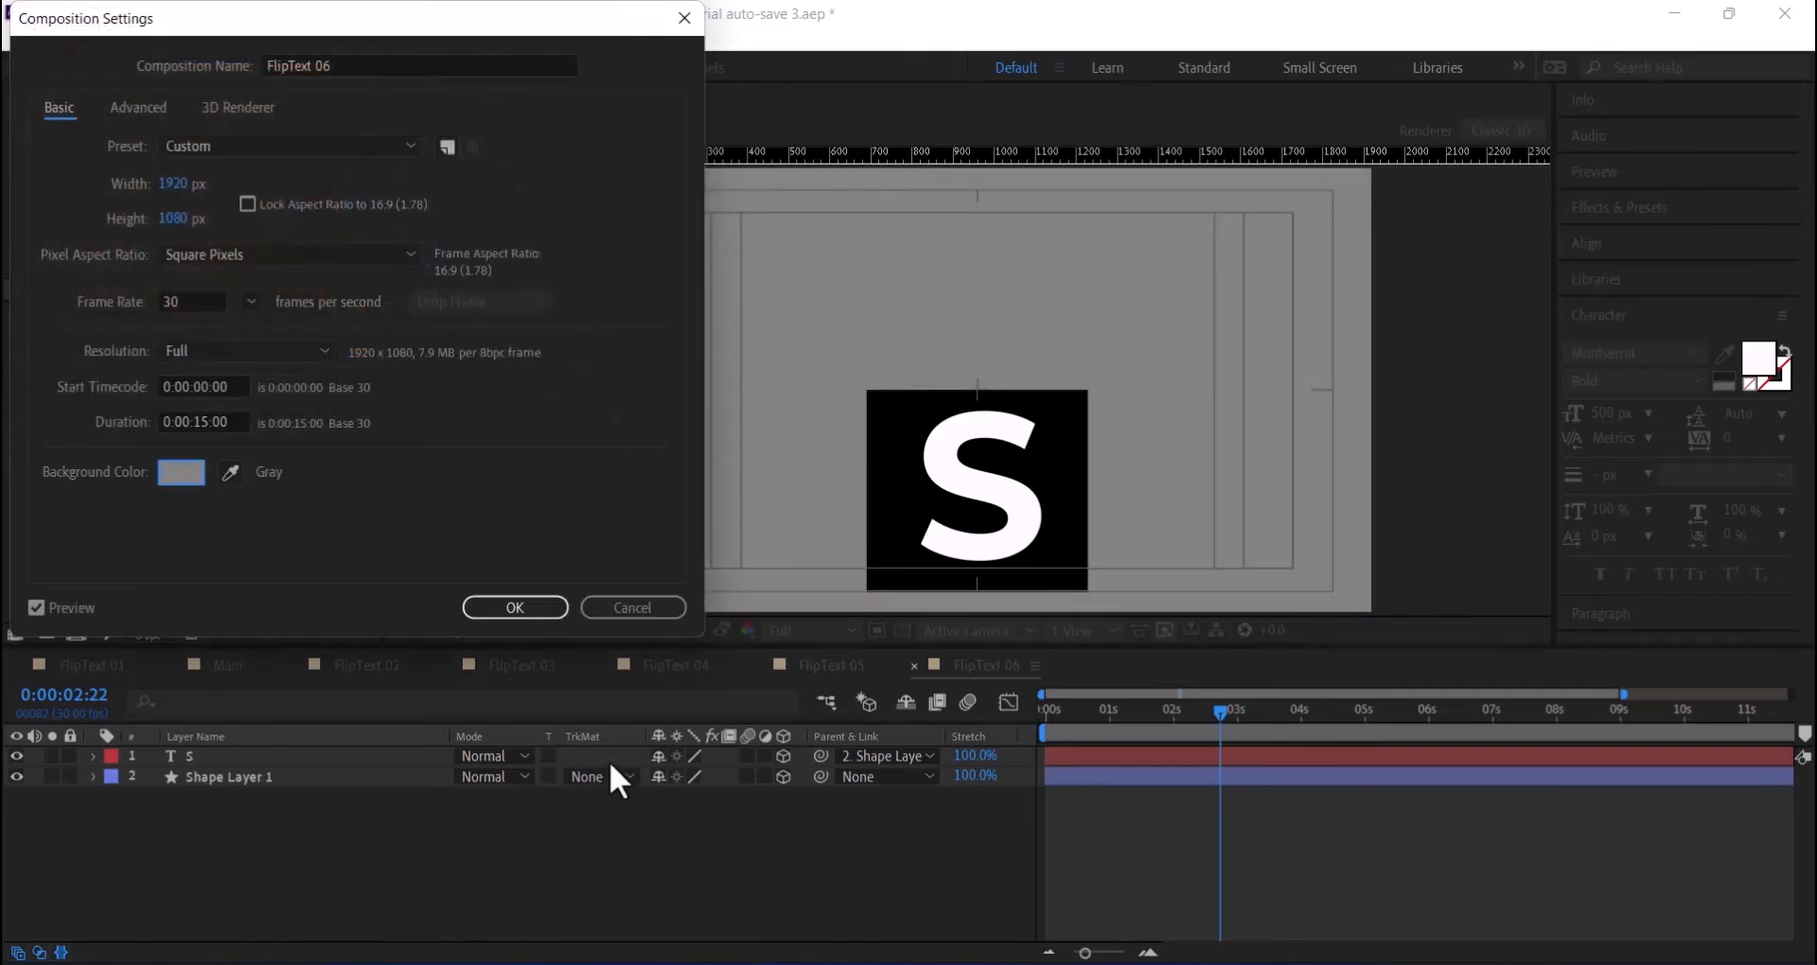
click(519, 608)
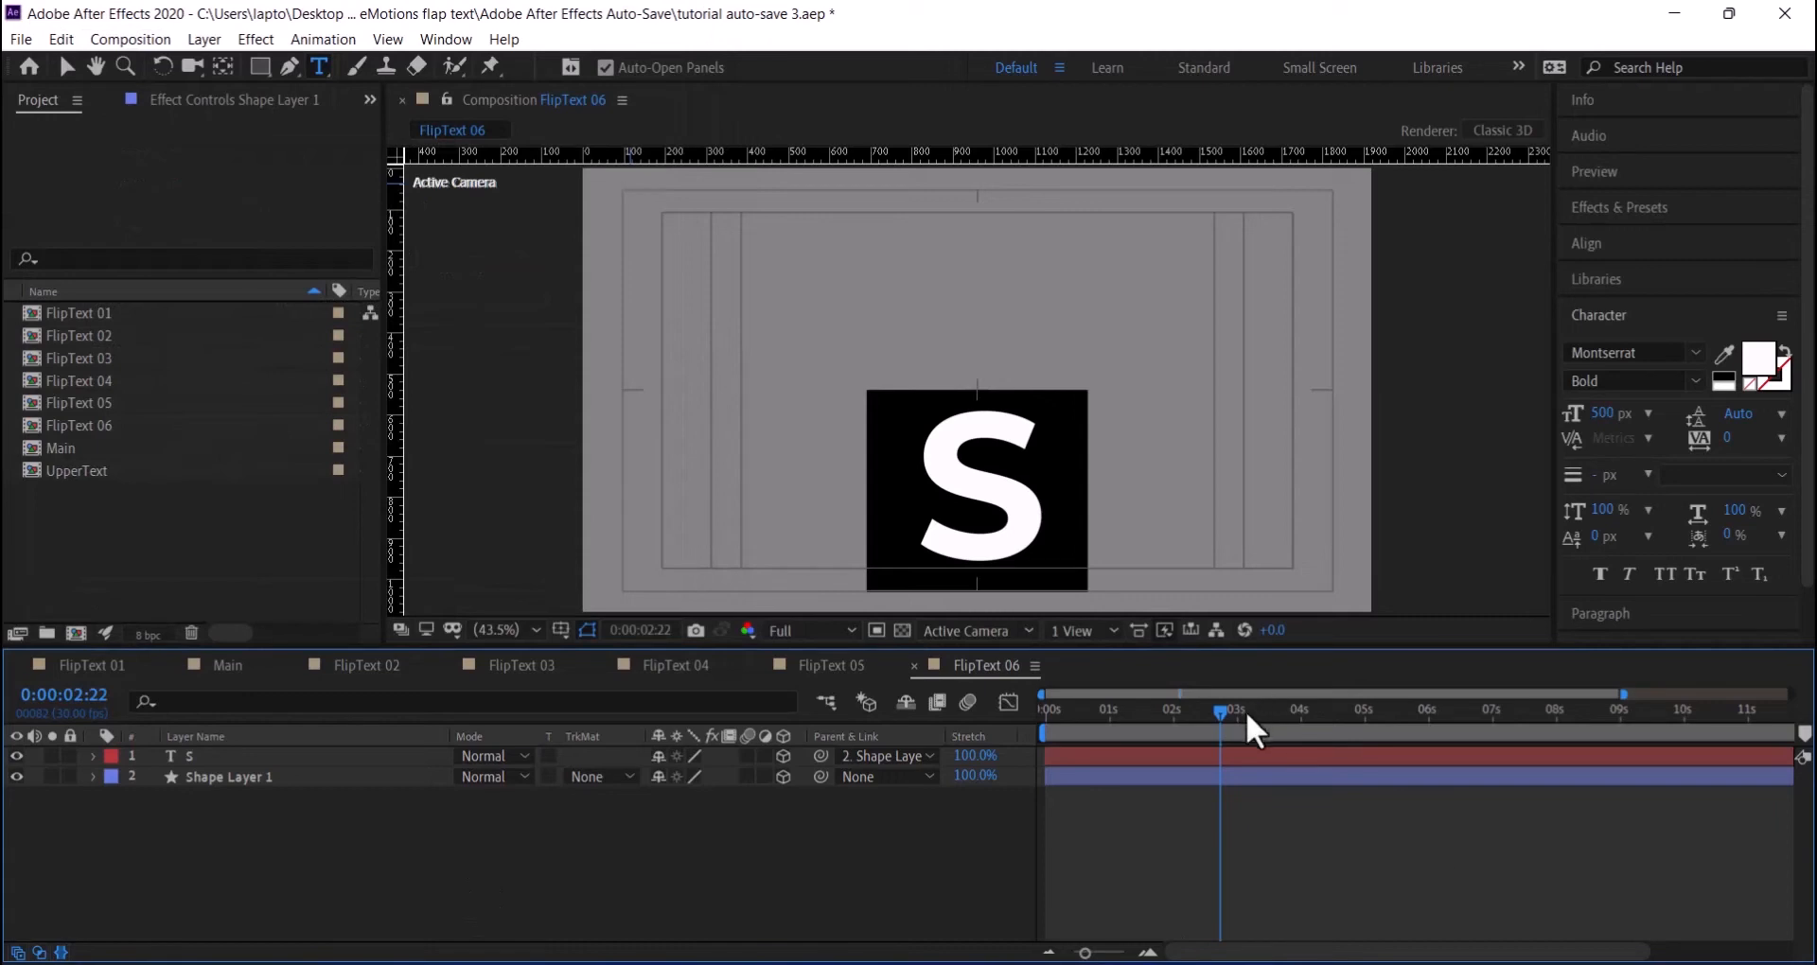
drag(1217, 722, 1171, 743)
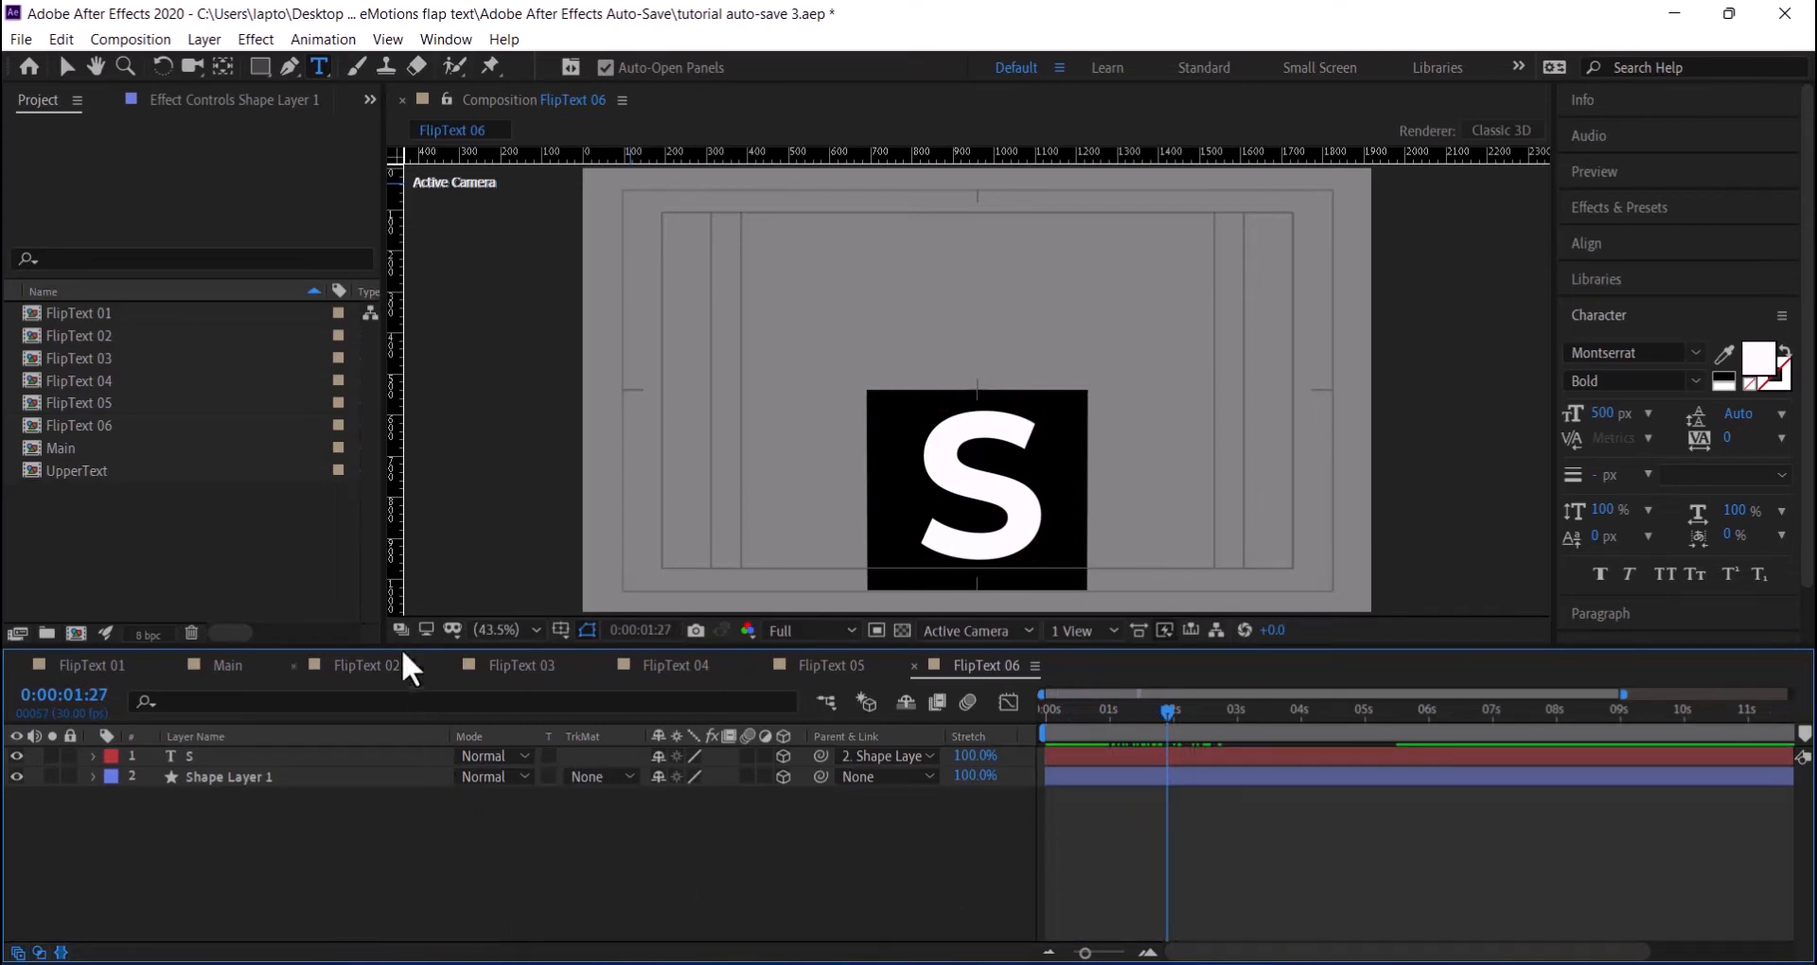
- Duplicate the FlipText 06 composition with True Comp Duplicator, making 4 copies with incremented names and updated expressions
click(132, 428)
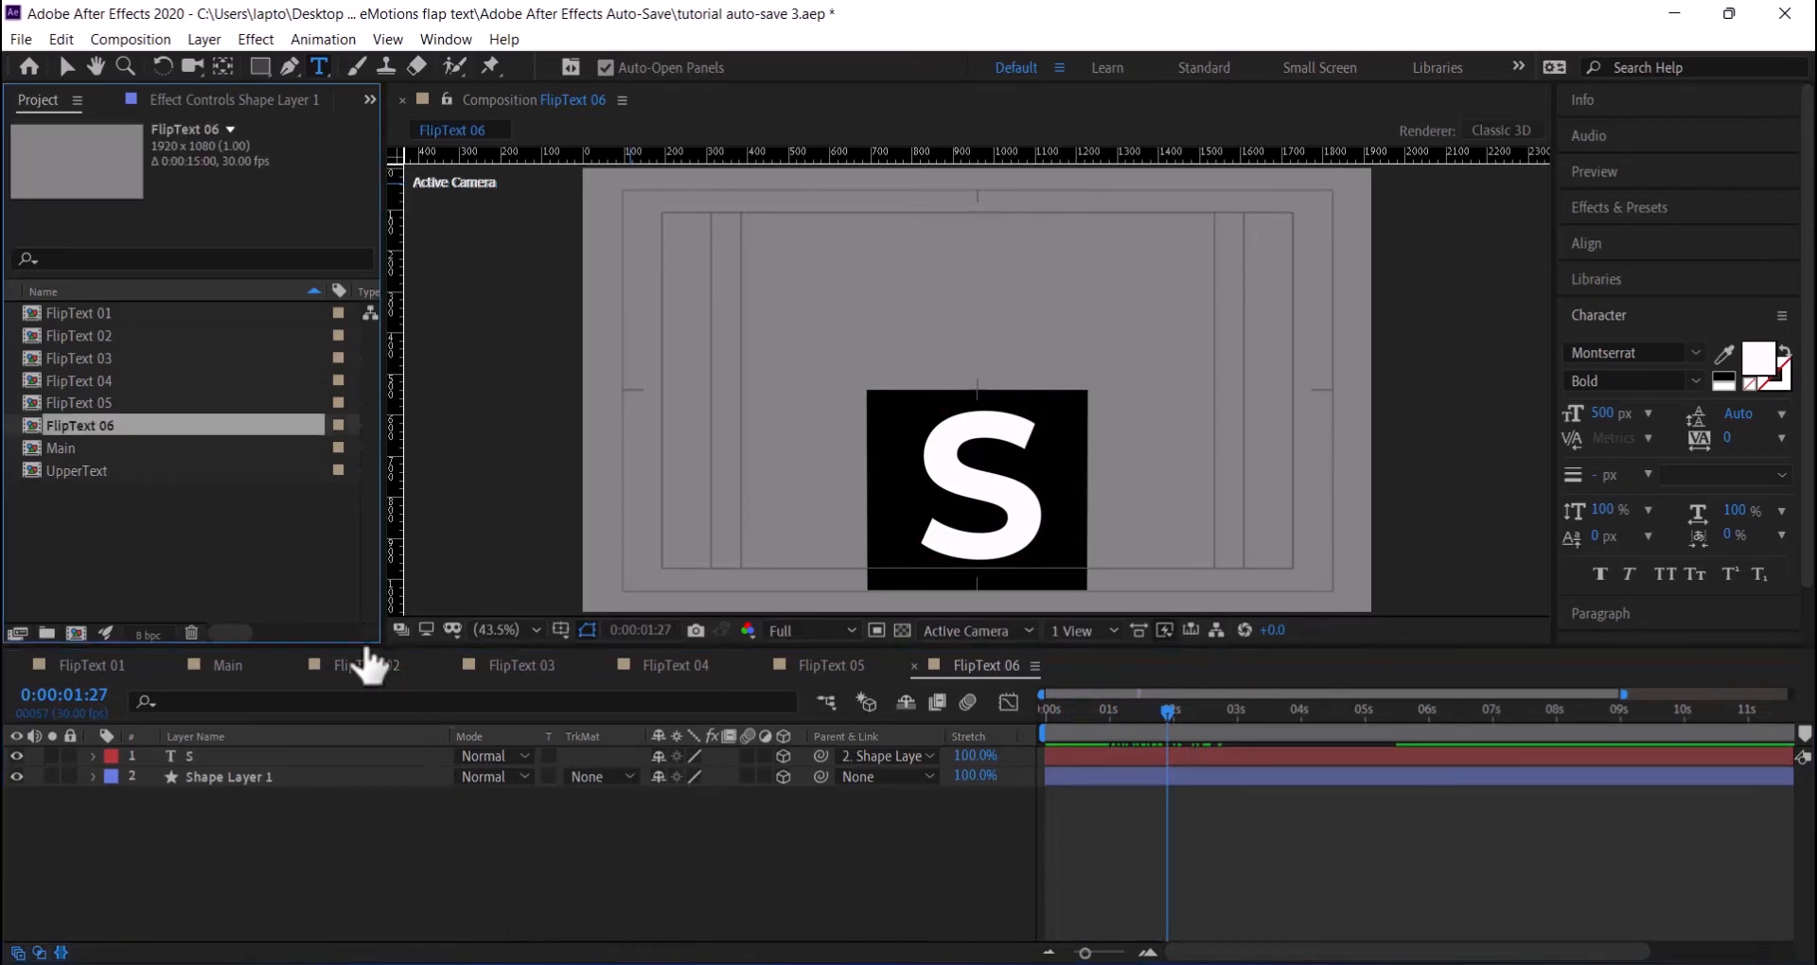
click(437, 39)
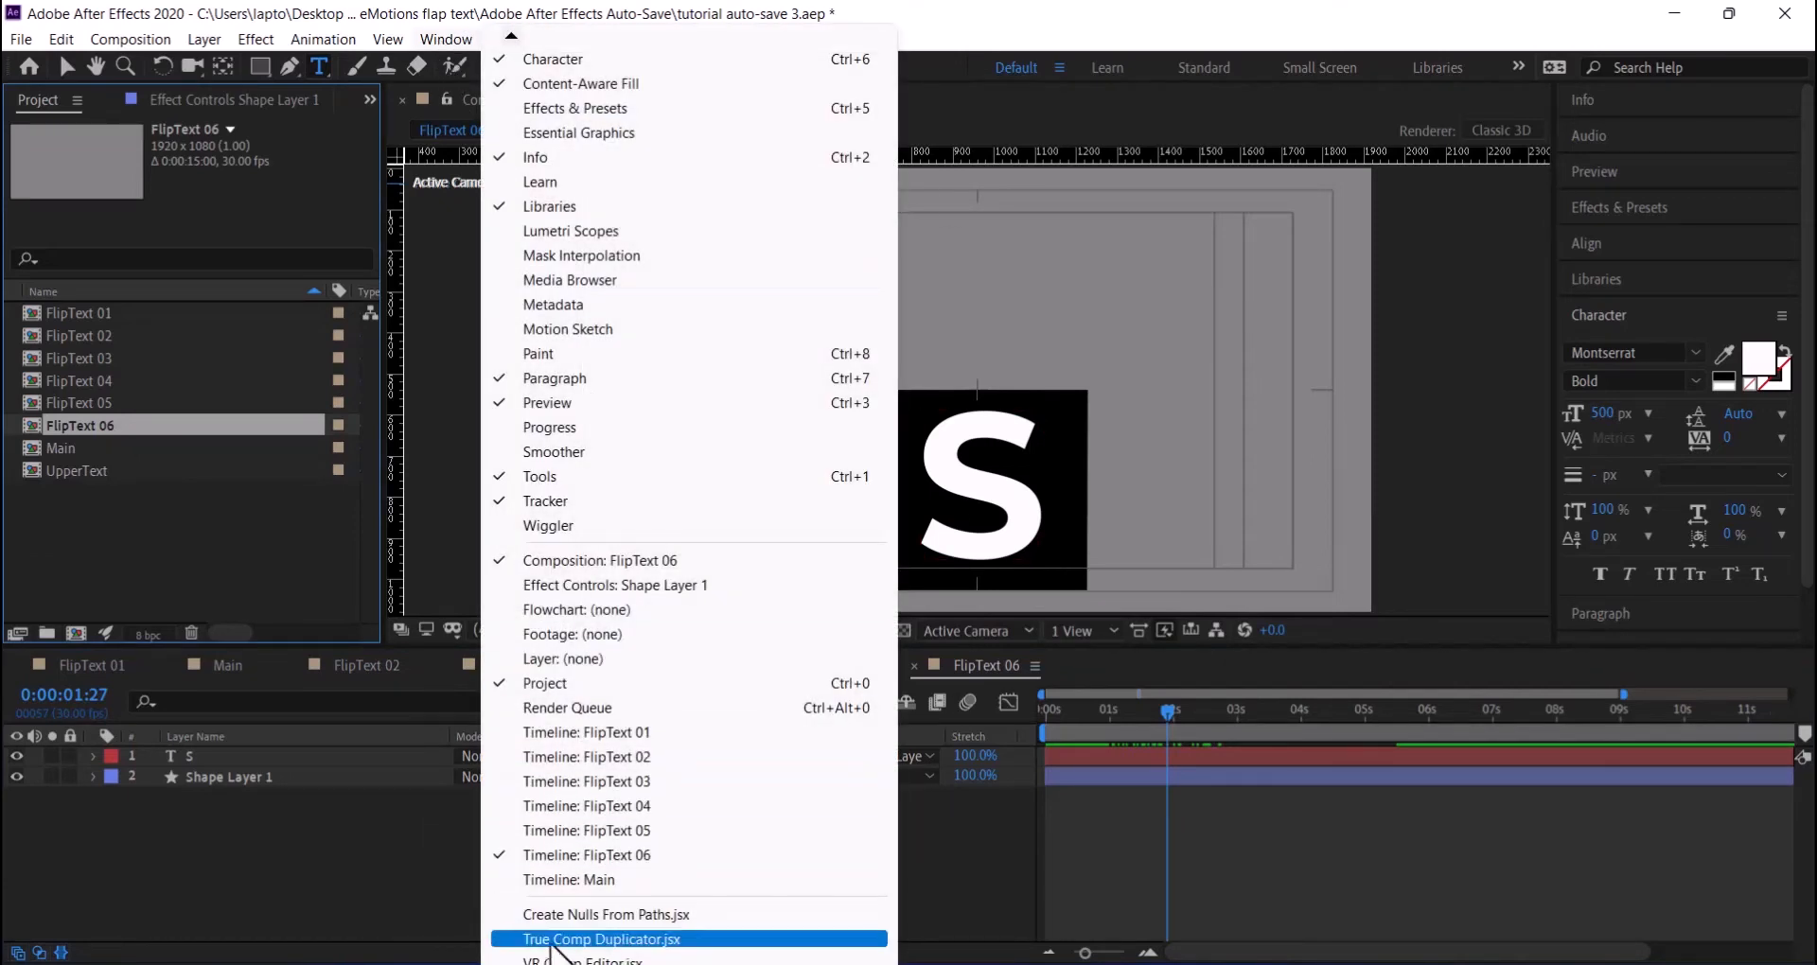
click(615, 942)
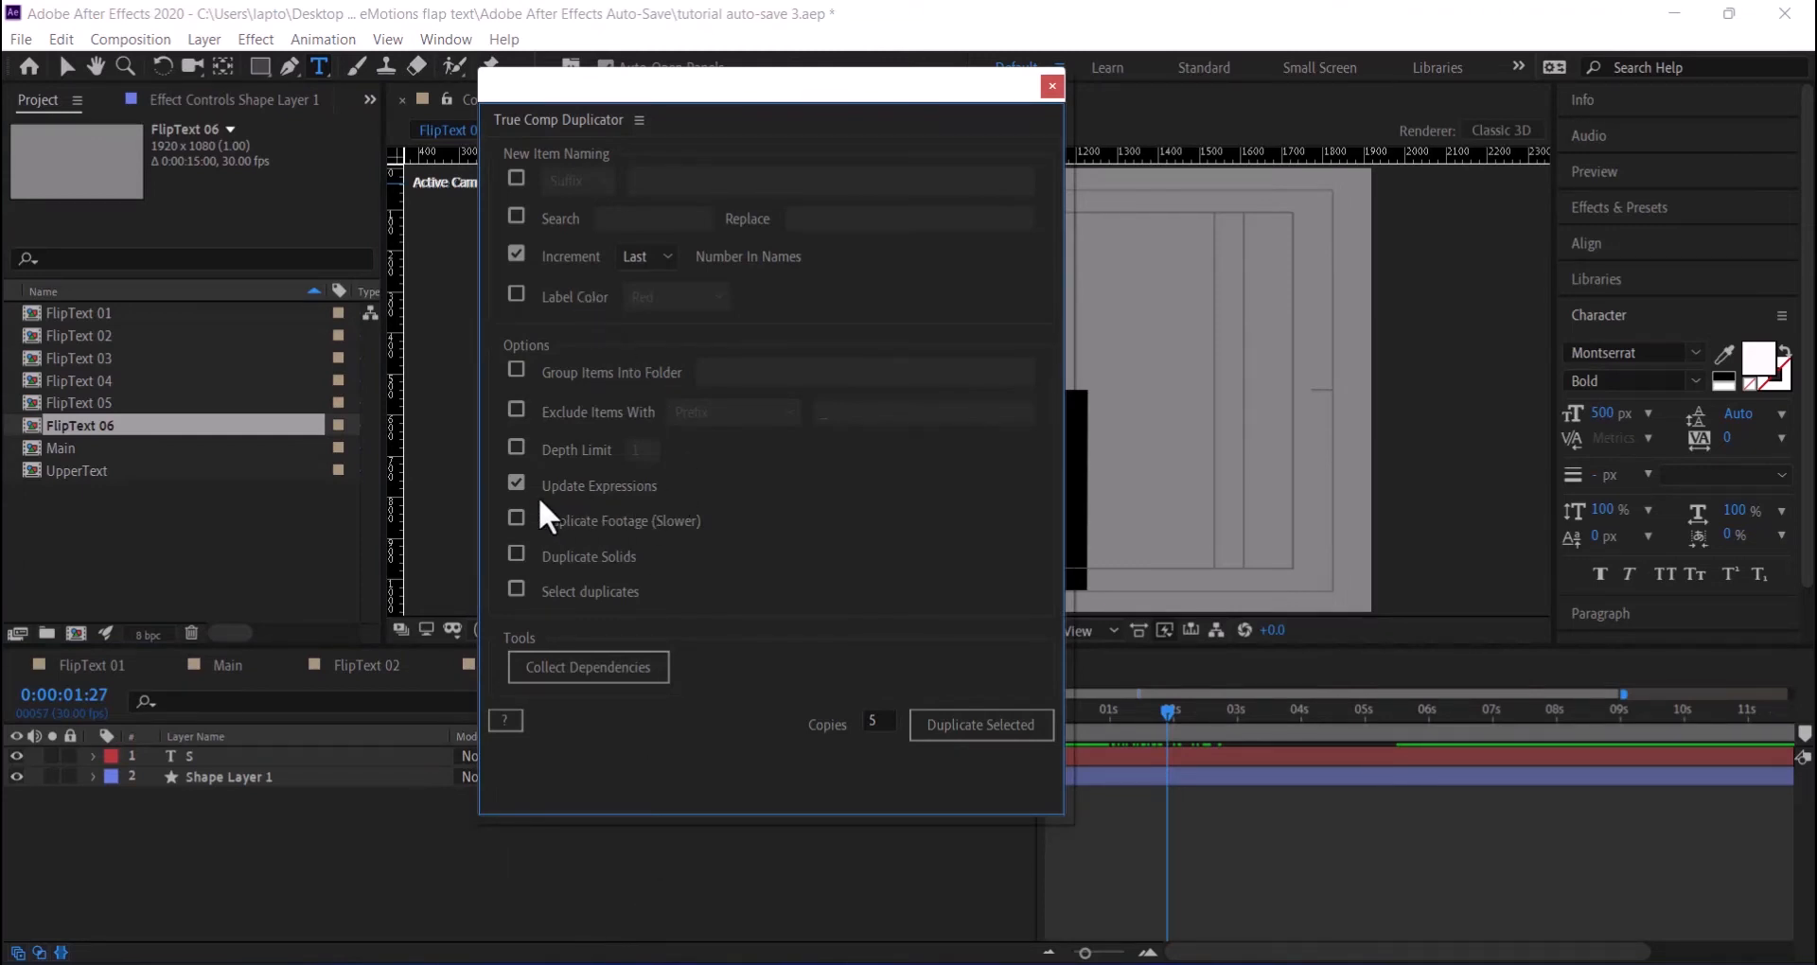
click(876, 725)
key(BackSpace)
text(4)
click(956, 724)
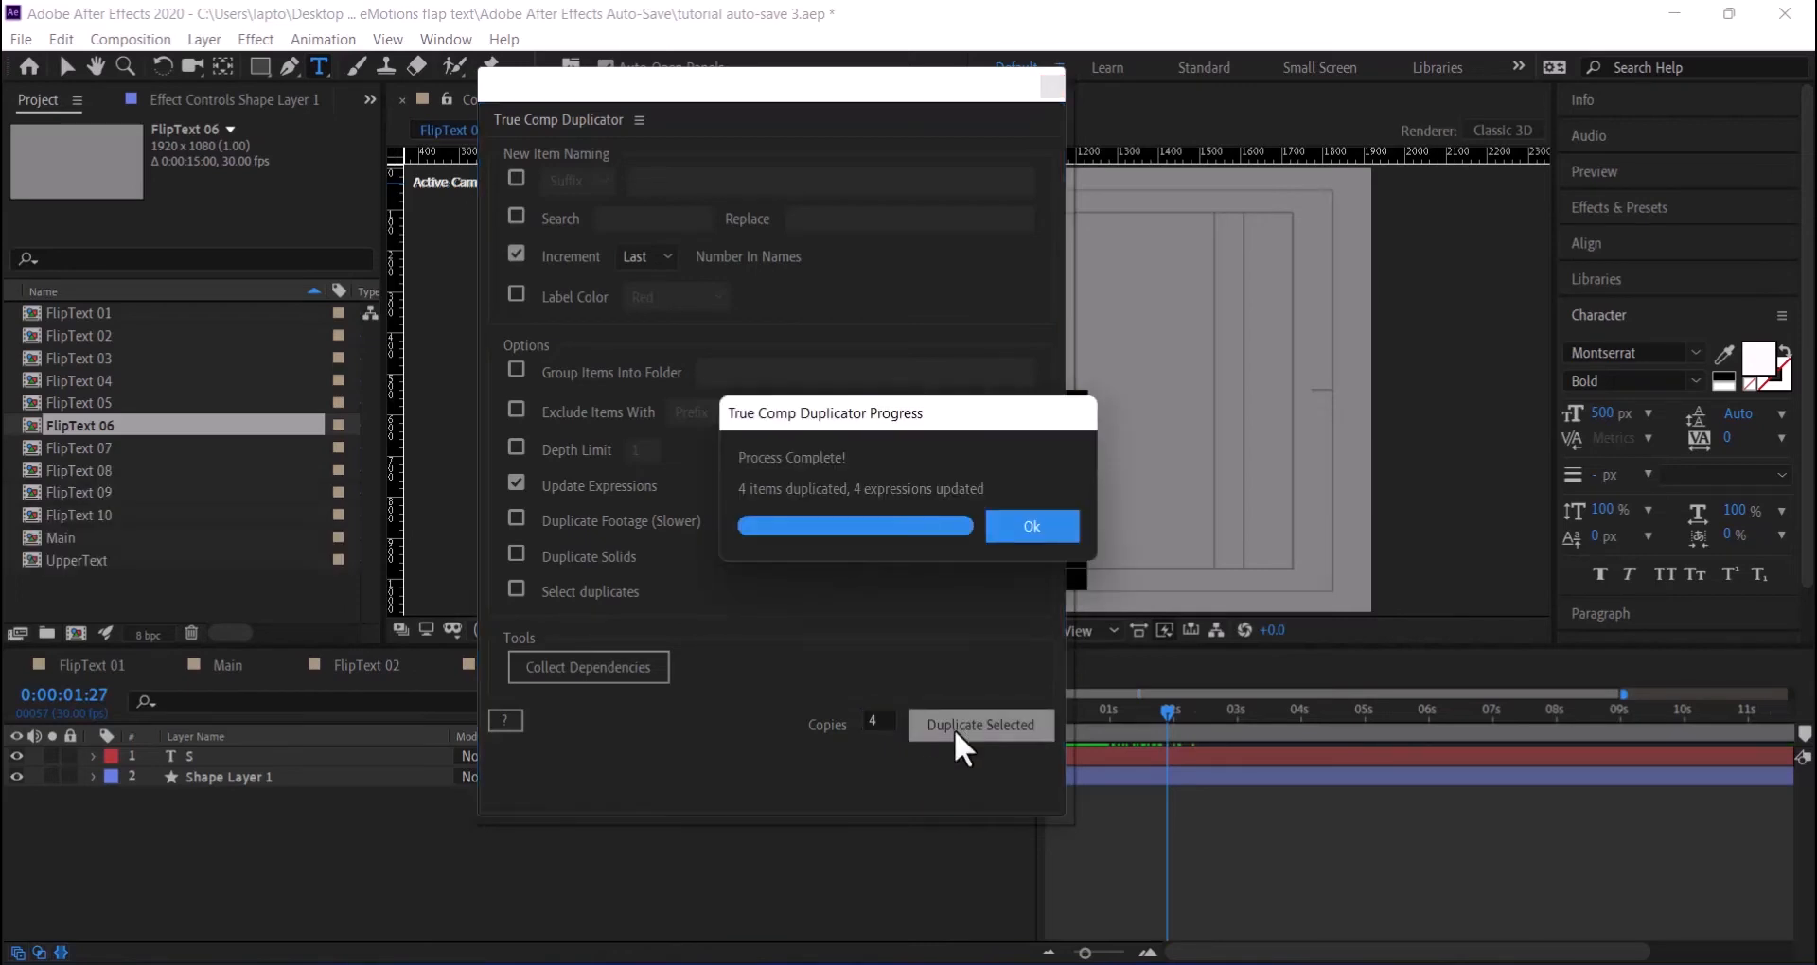
click(1040, 536)
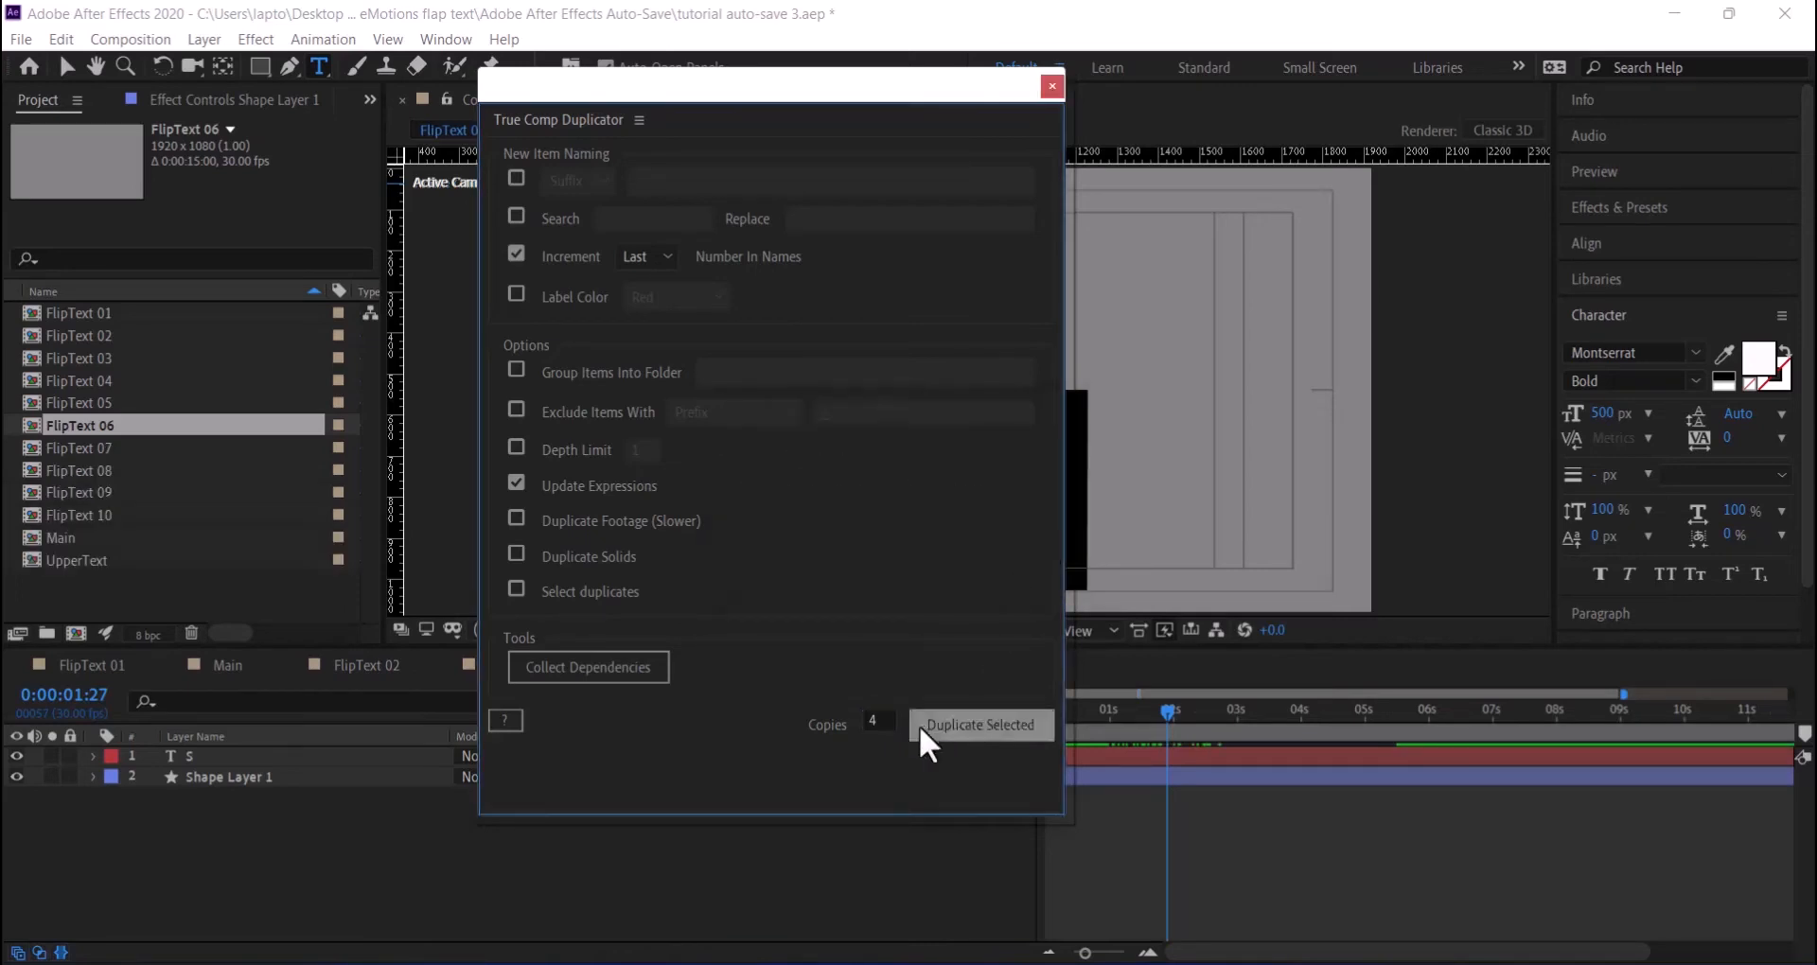
- Close the duplicator window, replace the S text in FlipText 06 with W and set its font size to 450 px
click(1053, 87)
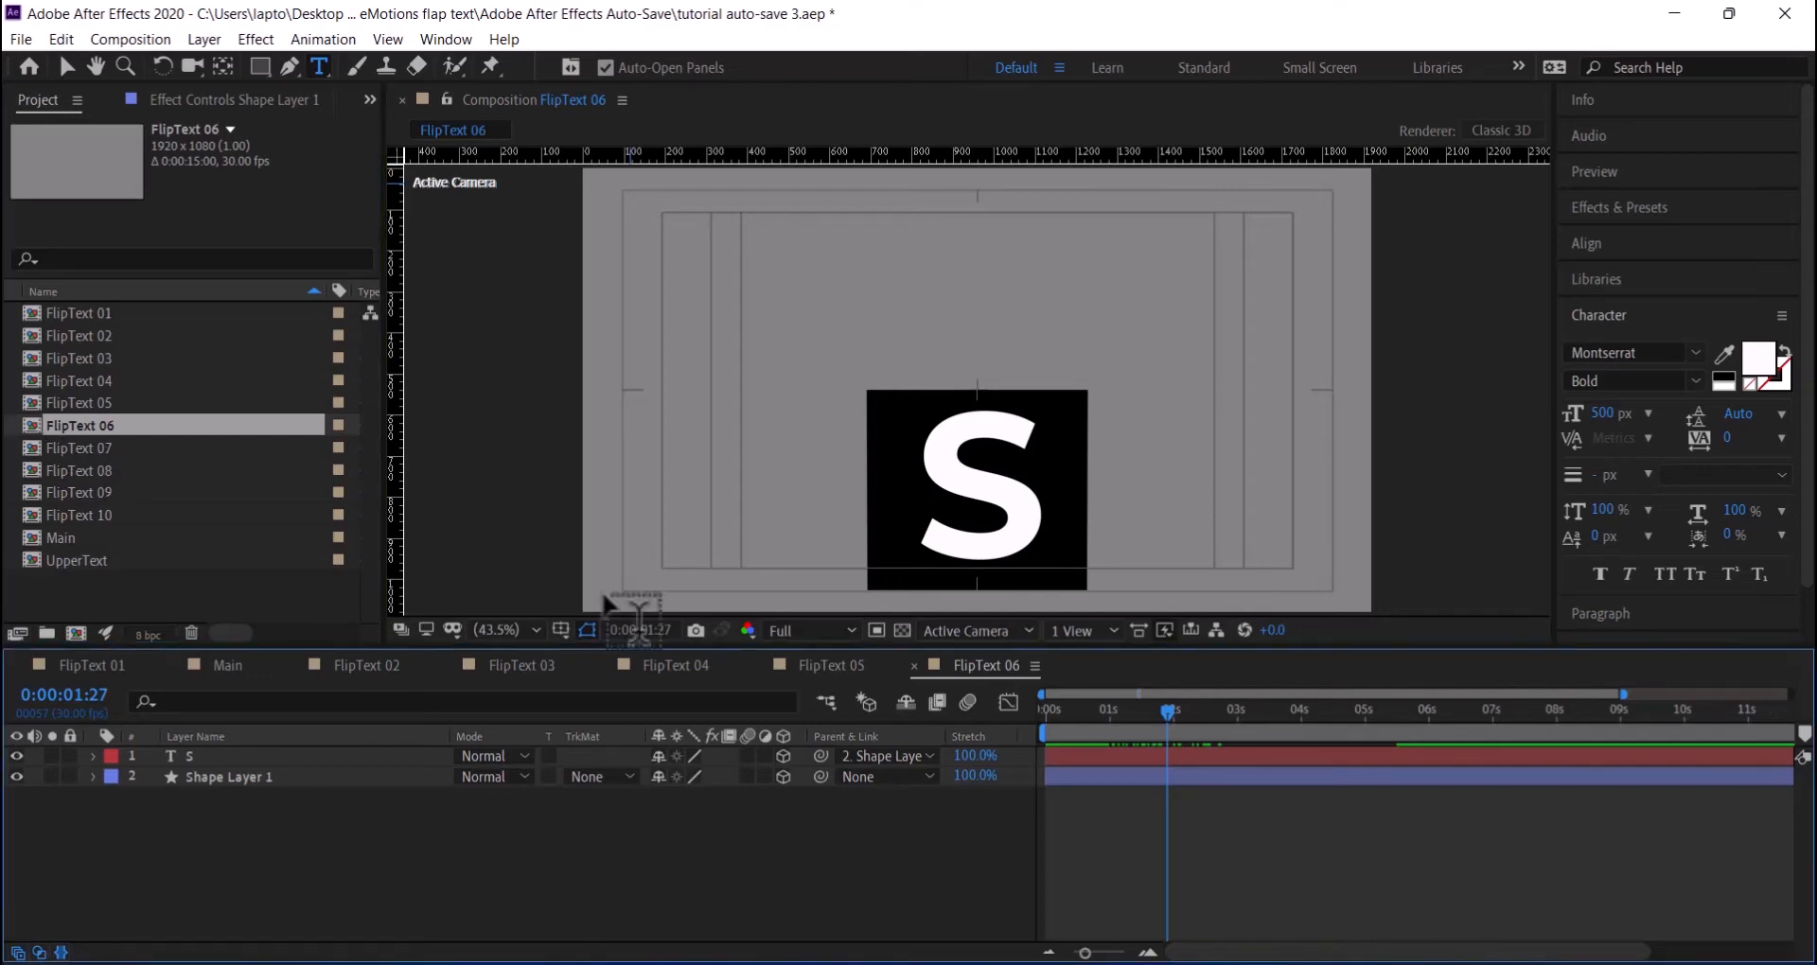
click(252, 754)
text(W)
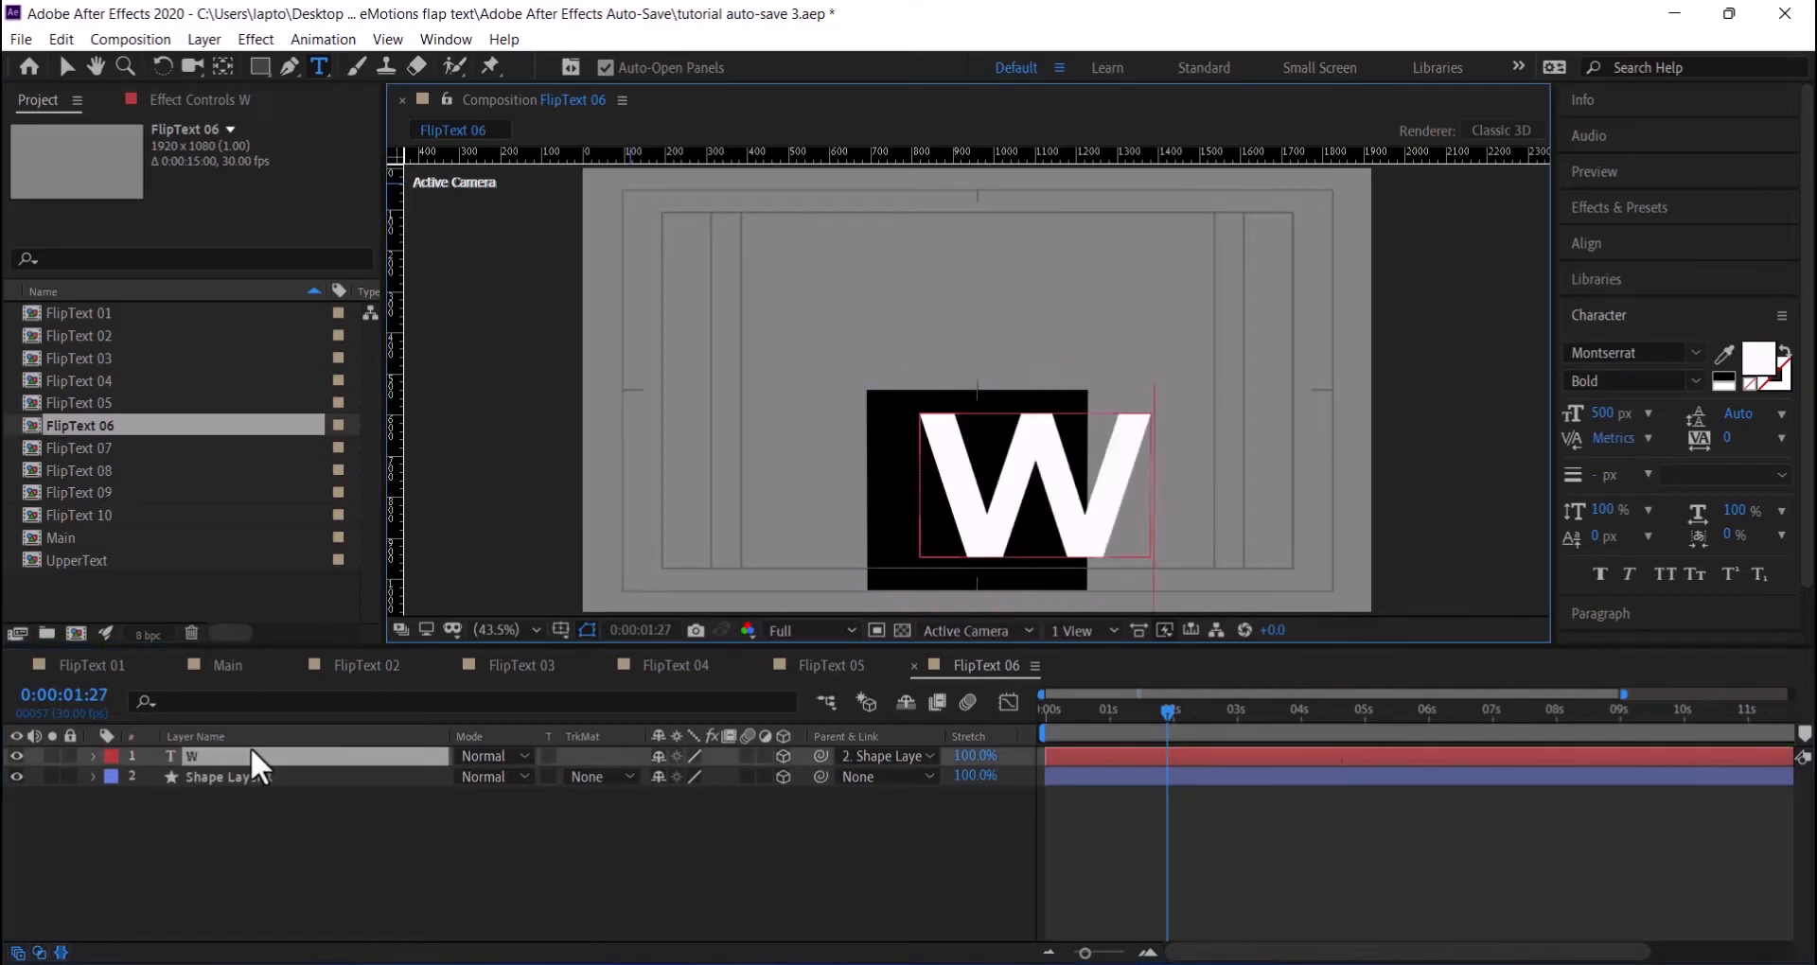
click(68, 66)
click(1606, 414)
text(450)
key(Return)
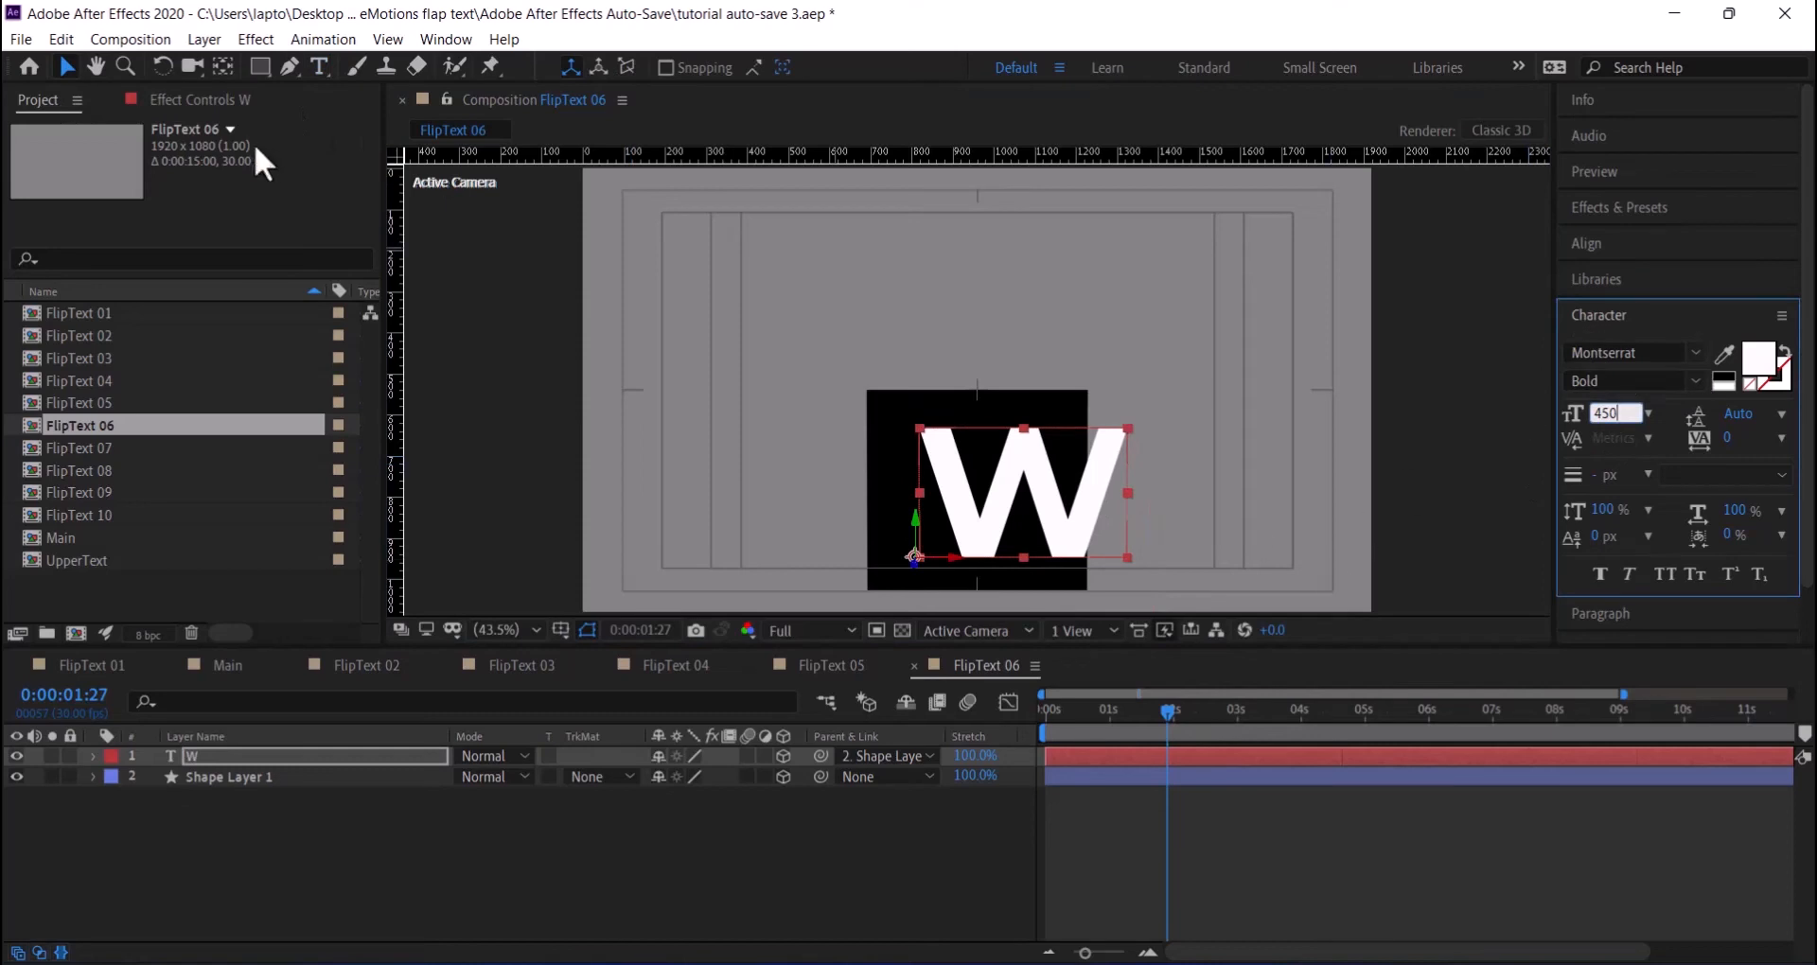
- Move the W left until it sits inside the black square
click(979, 547)
key(shift+Left)
key(shift+Left)
key(shift+Left)
key(shift+Left)
key(shift+Left)
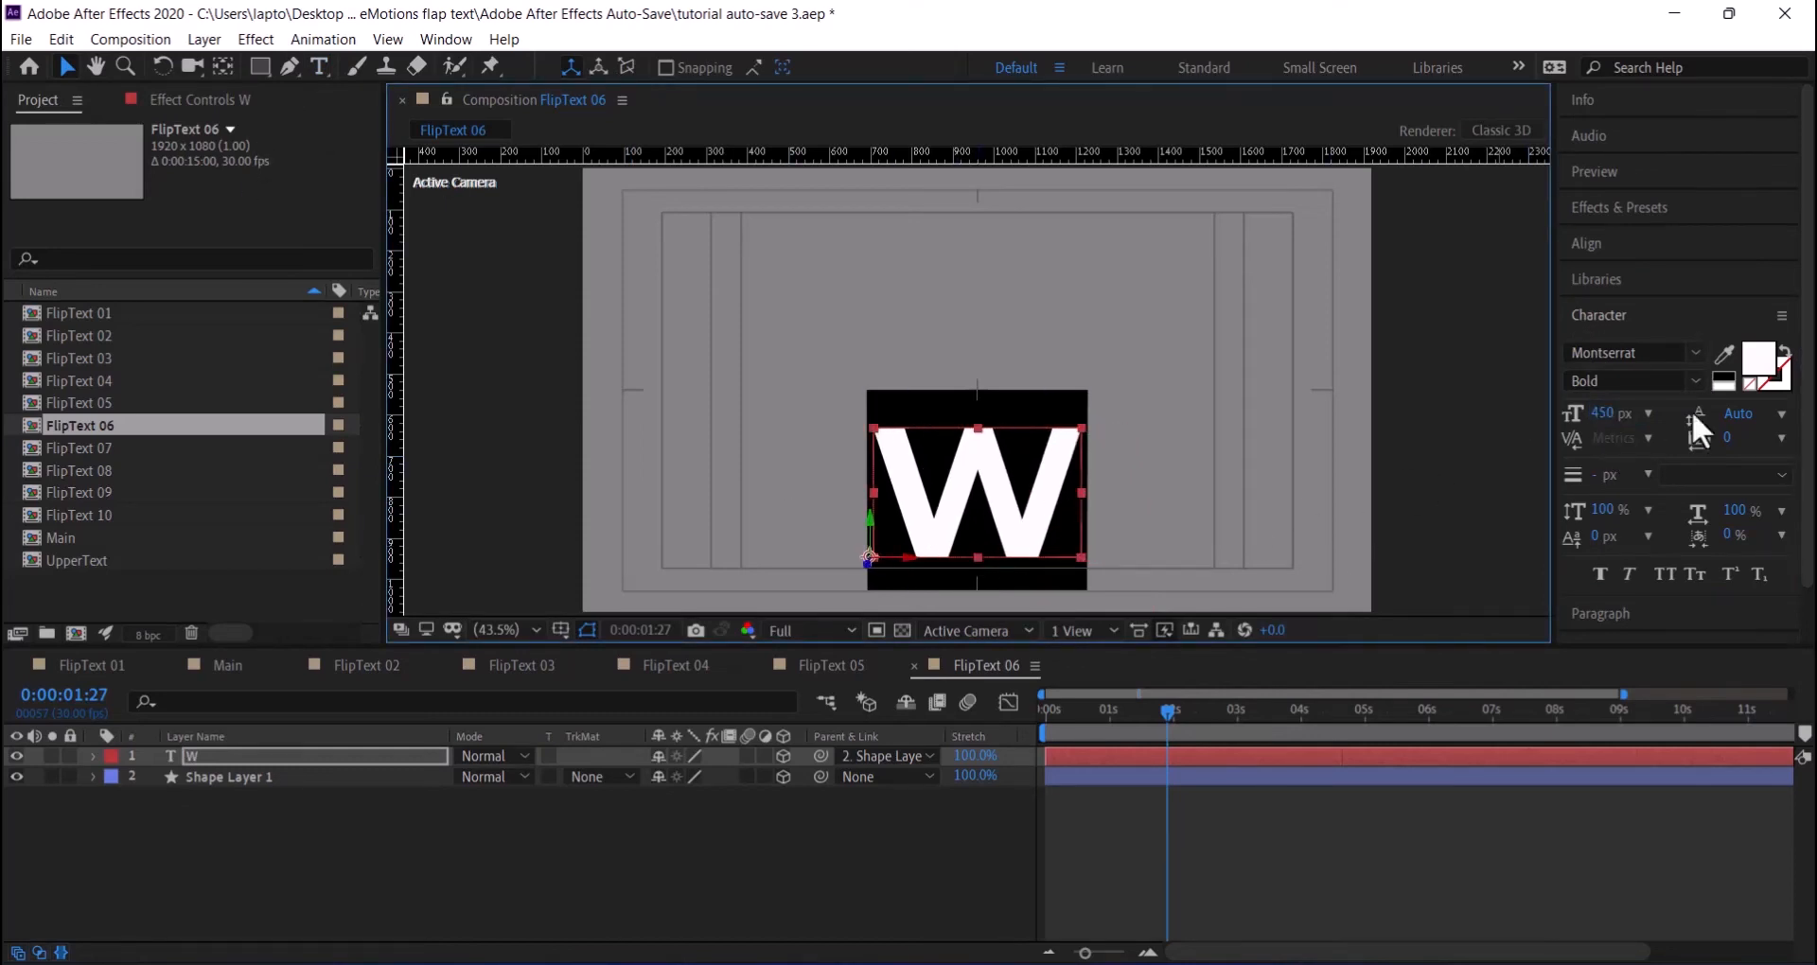
- Set the W's font size to 420 px and nudge it right to center it in the black square
click(1612, 413)
text(420)
key(Return)
click(1045, 503)
key(Right)
key(Right)
key(Right)
key(Right)
key(Right)
key(Right)
key(Right)
key(Right)
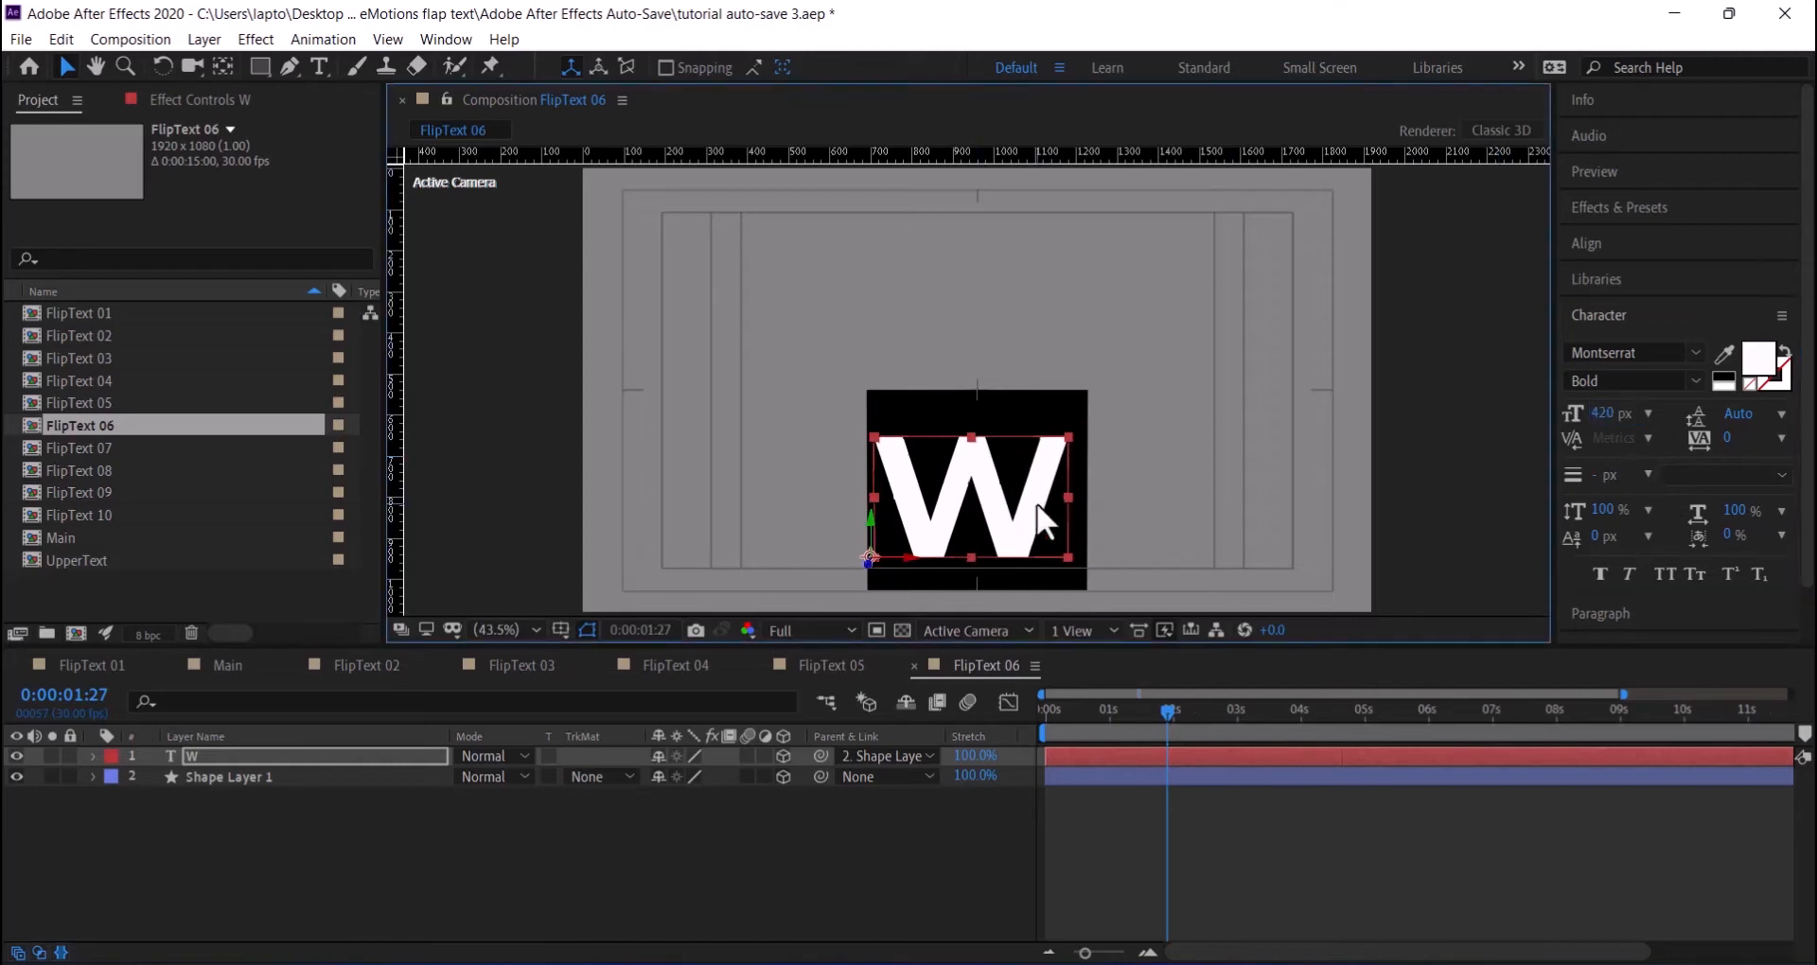
click(332, 833)
- In FlipText 07, replace the S text with A and shift it left to center it in the black square
double_click(33, 448)
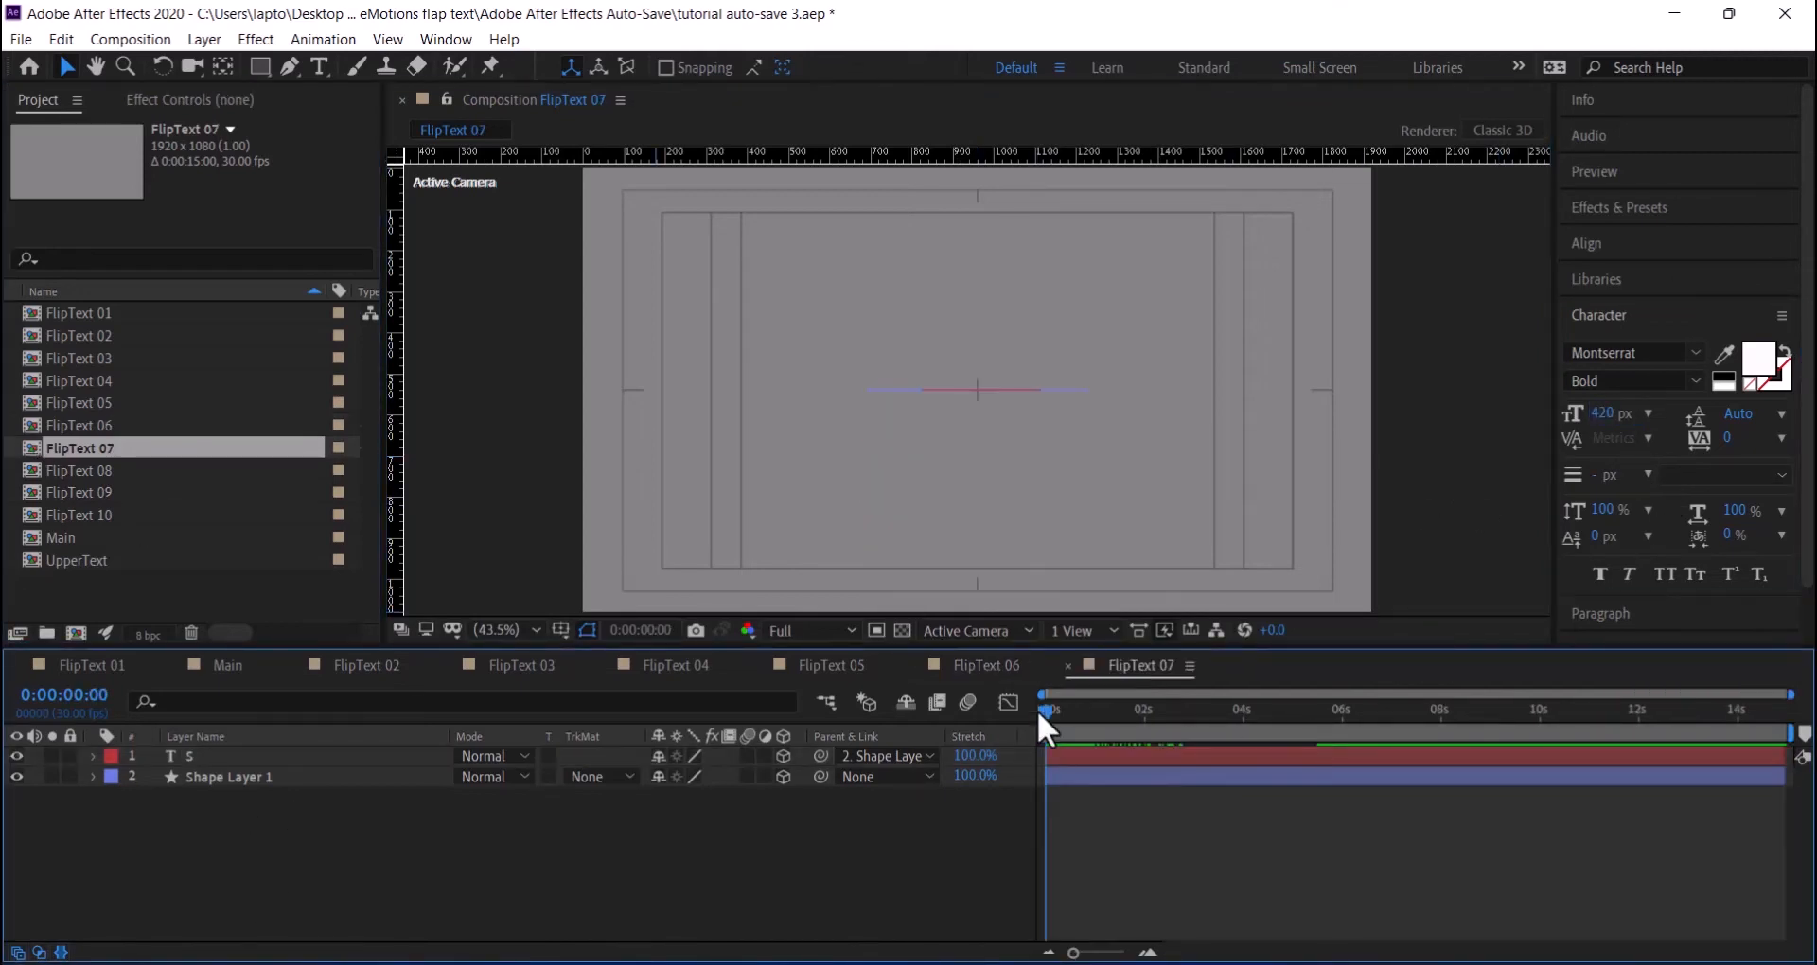
drag(1042, 729, 1358, 720)
double_click(182, 755)
text(A)
click(65, 67)
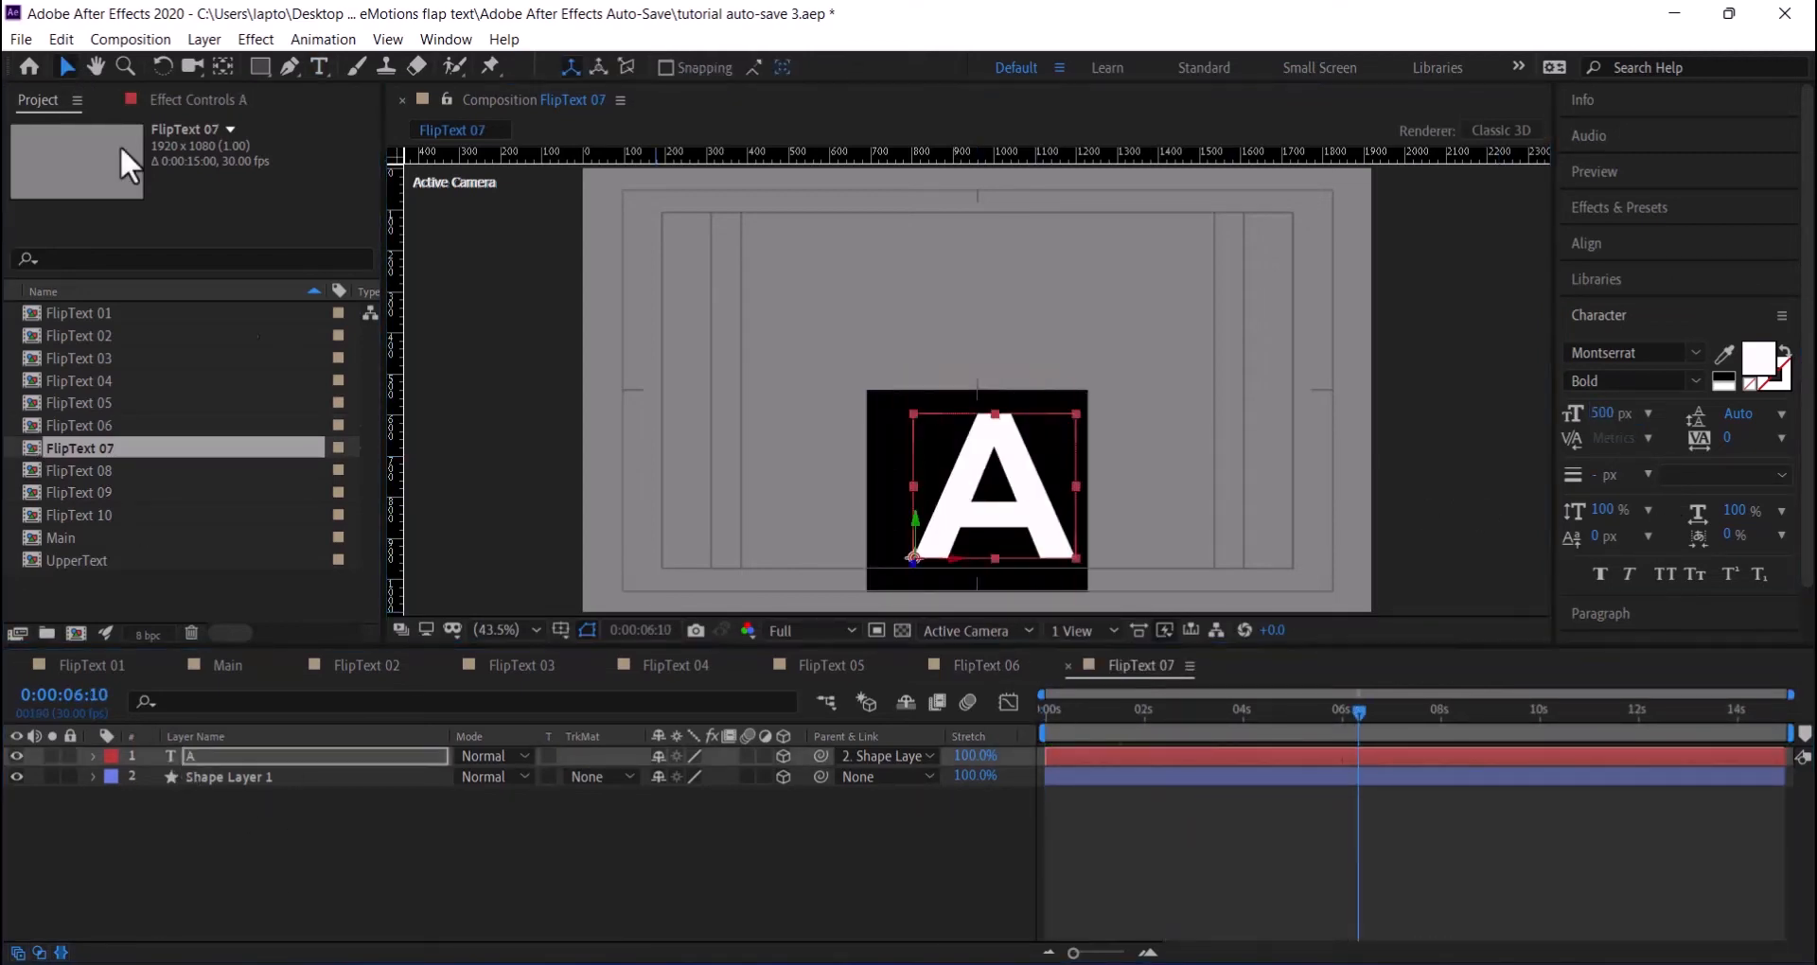
key(shift+Left)
key(shift+Left)
- Open FlipText 08, show its tile flipped down and replace the S text with T
double_click(31, 472)
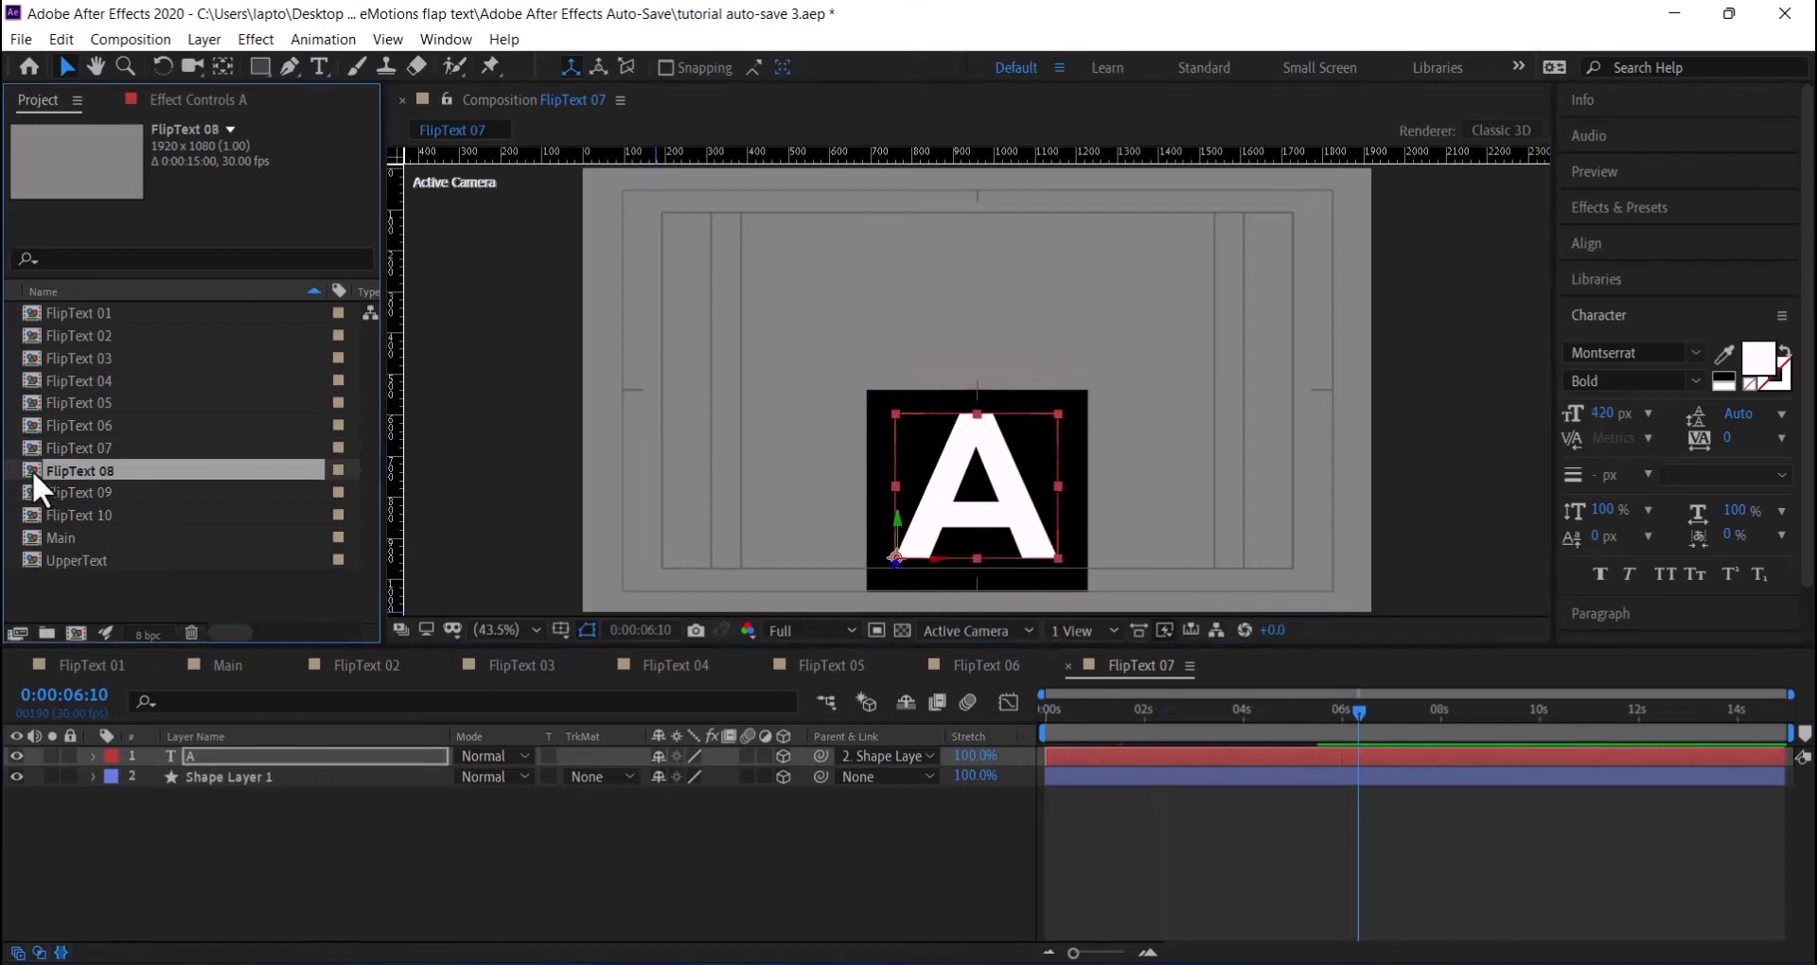
drag(1052, 711, 1223, 711)
drag(1330, 743, 1323, 740)
double_click(177, 757)
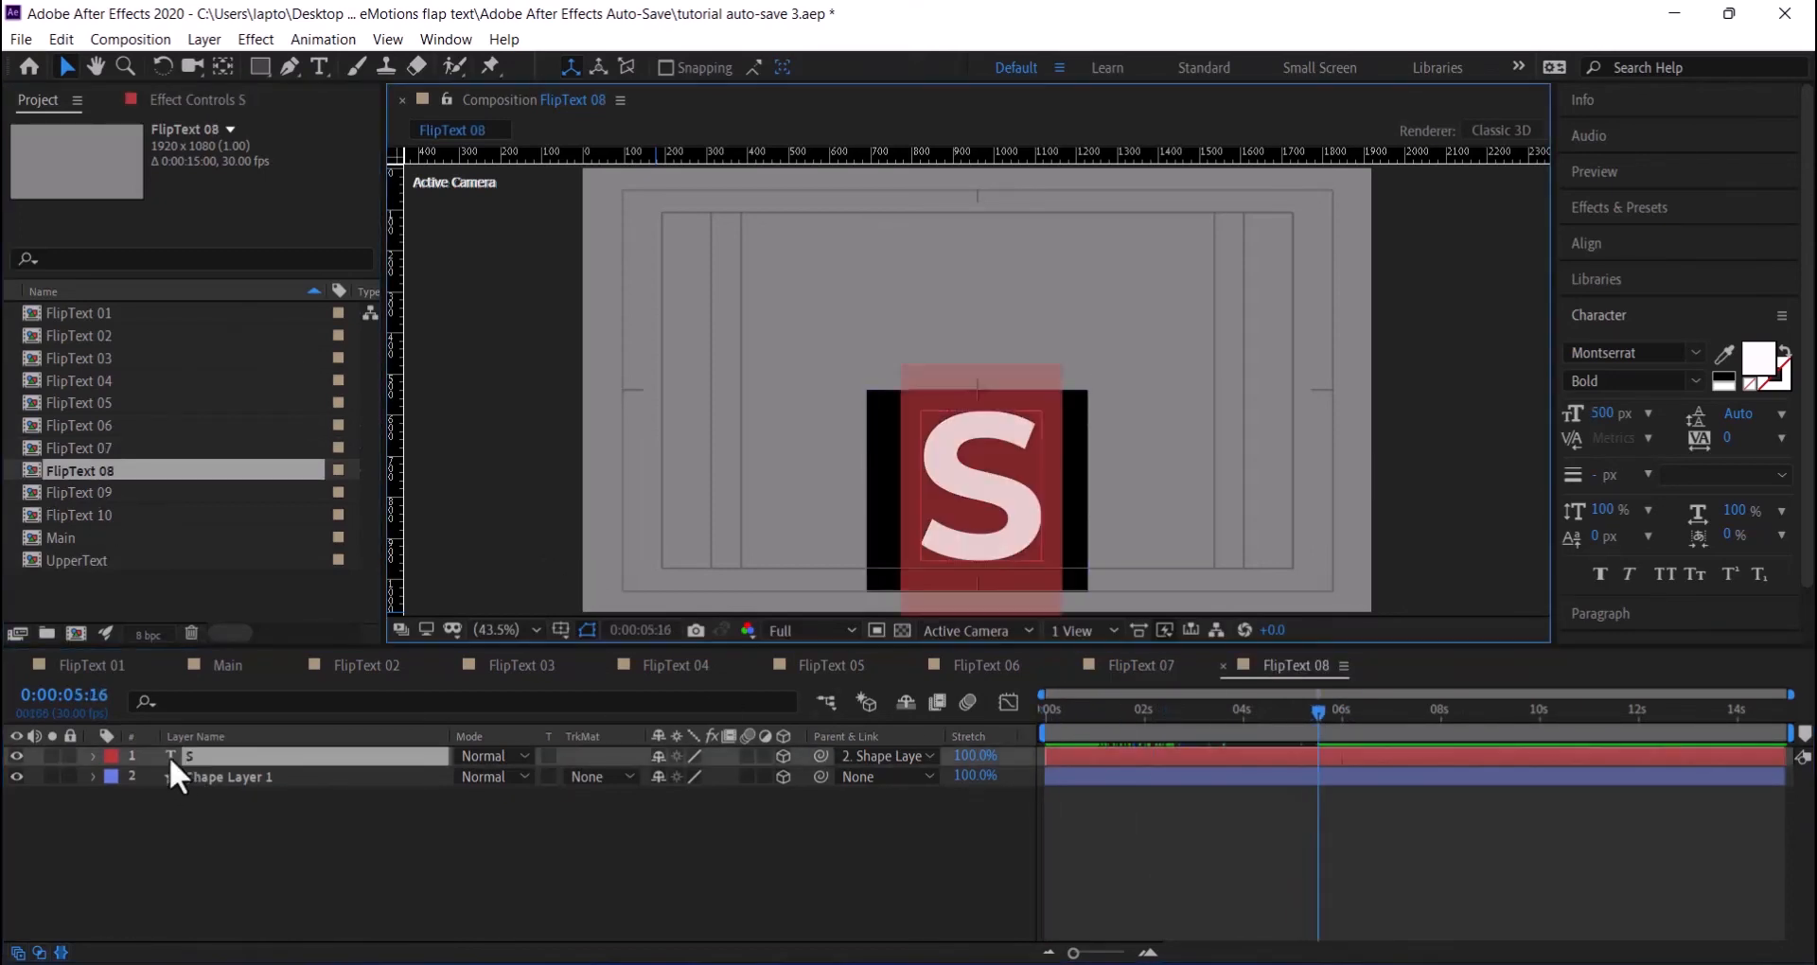
text(T)
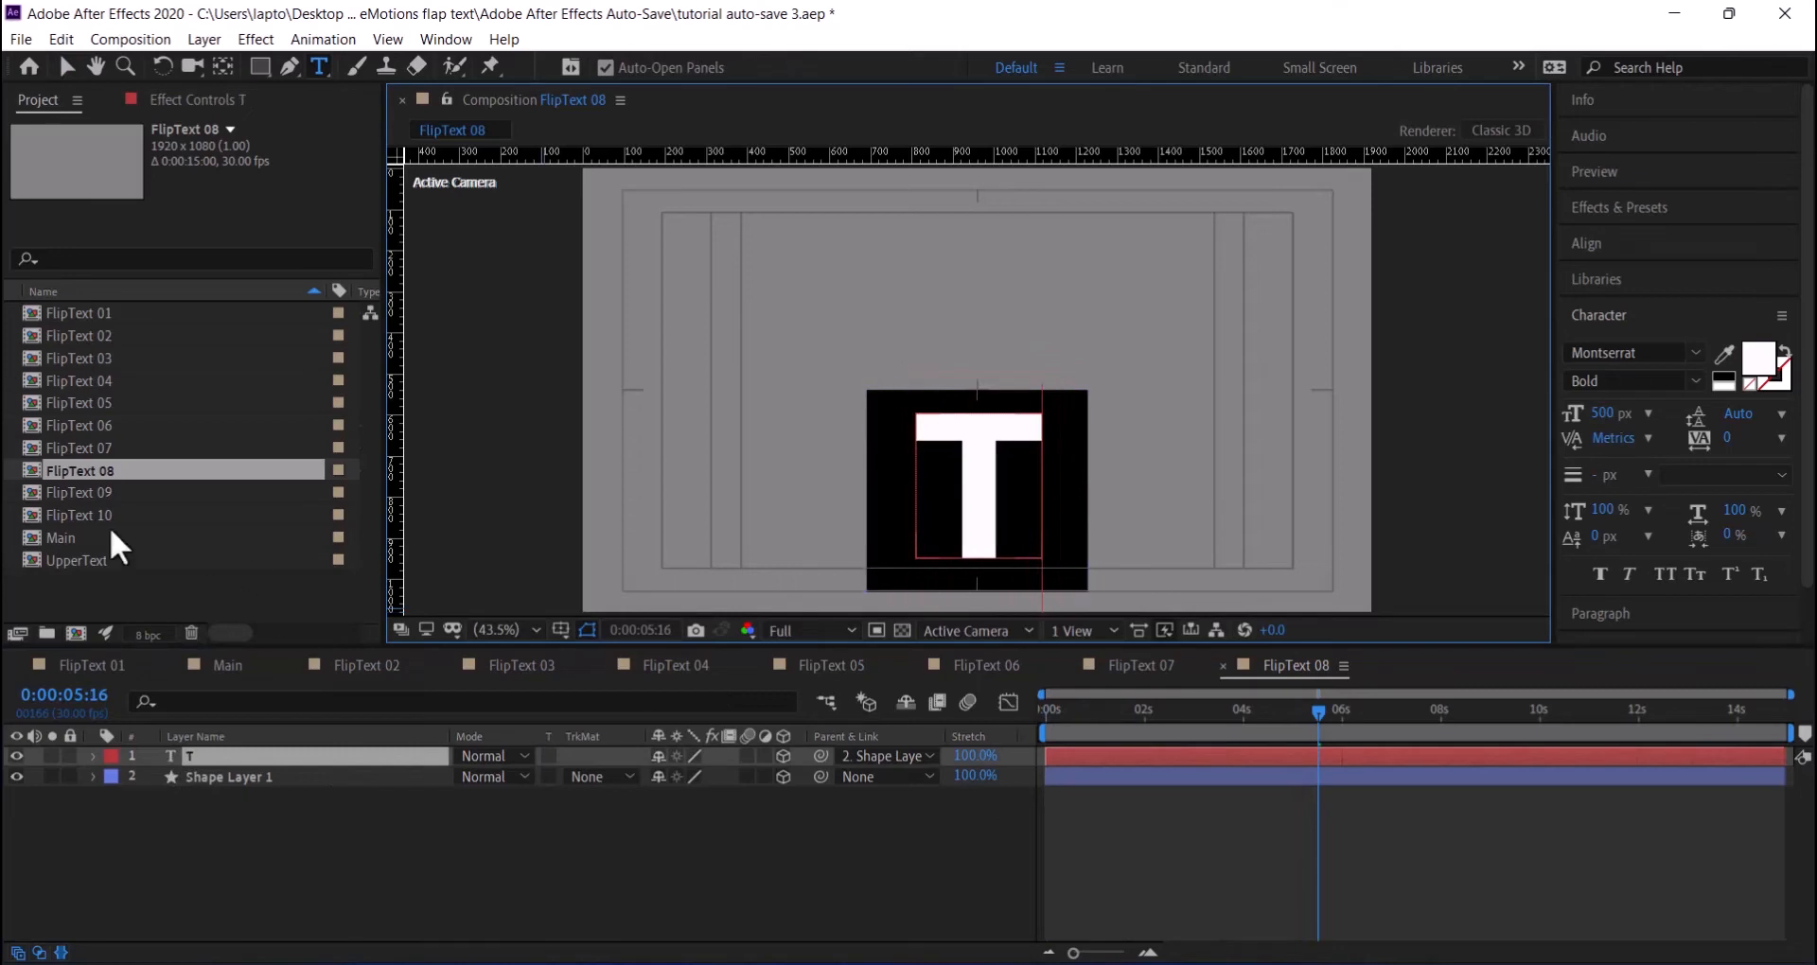
- In FlipText 09, replace the S text with C and center it in the black square
click(76, 493)
double_click(75, 493)
drag(1045, 700, 1384, 712)
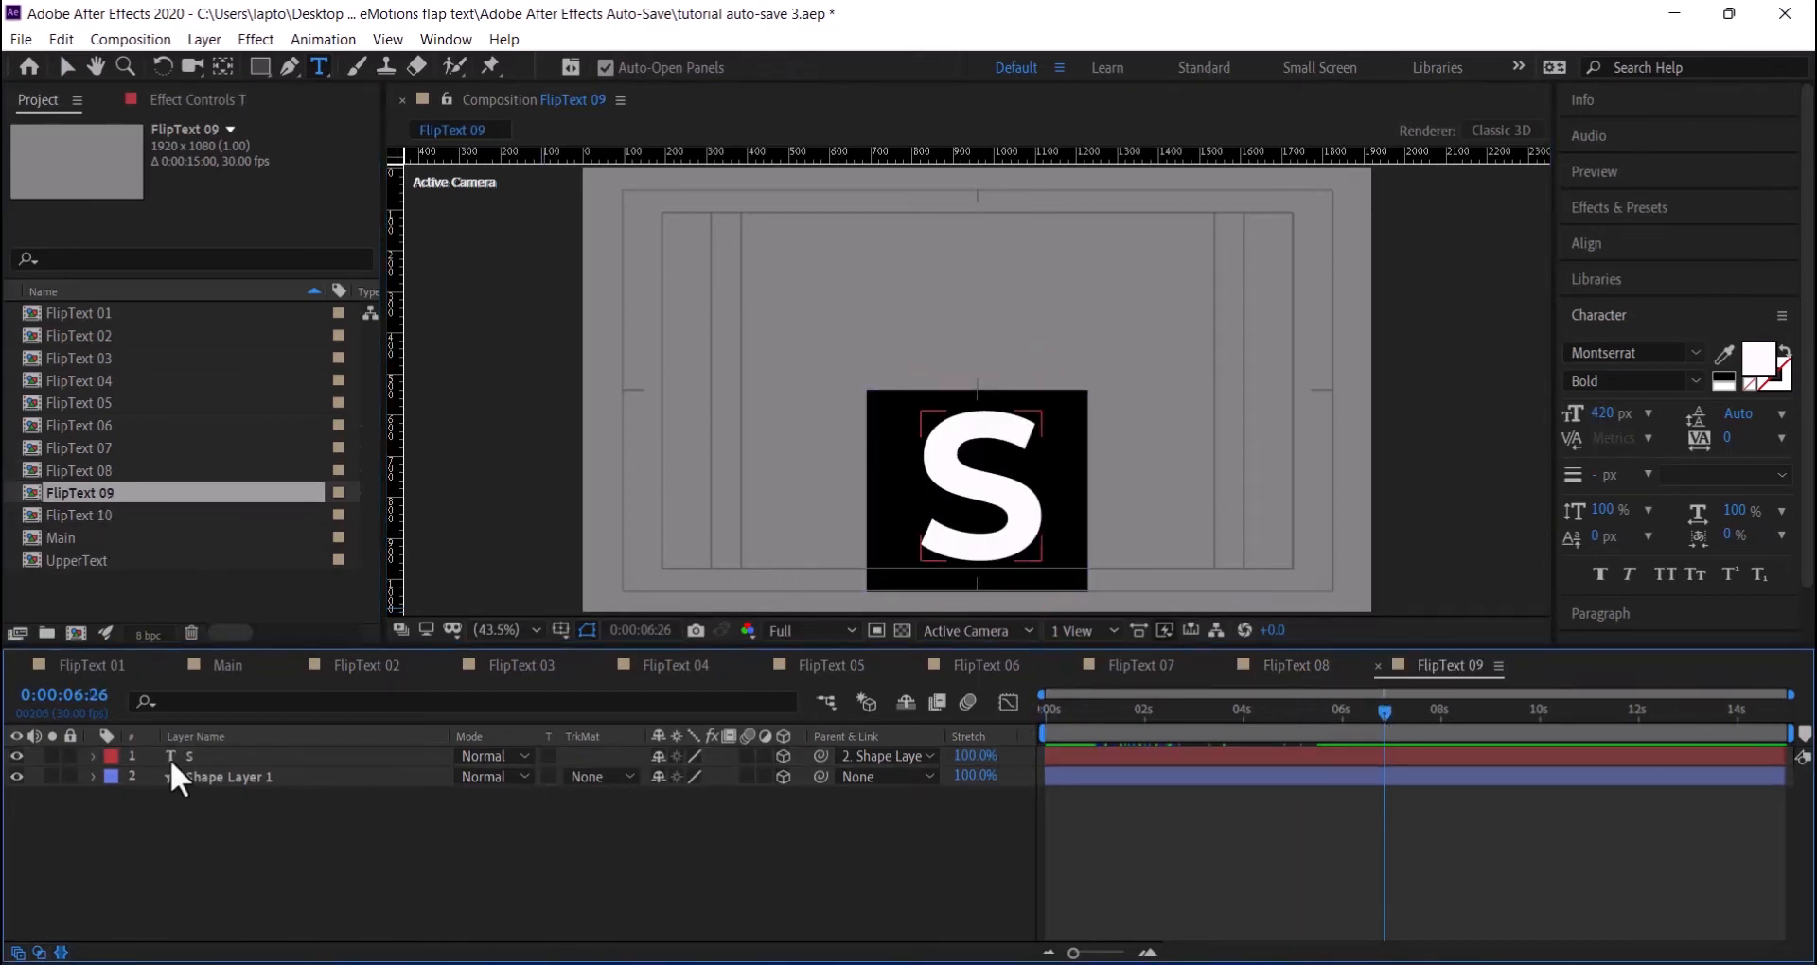
double_click(175, 761)
text(C)
click(67, 66)
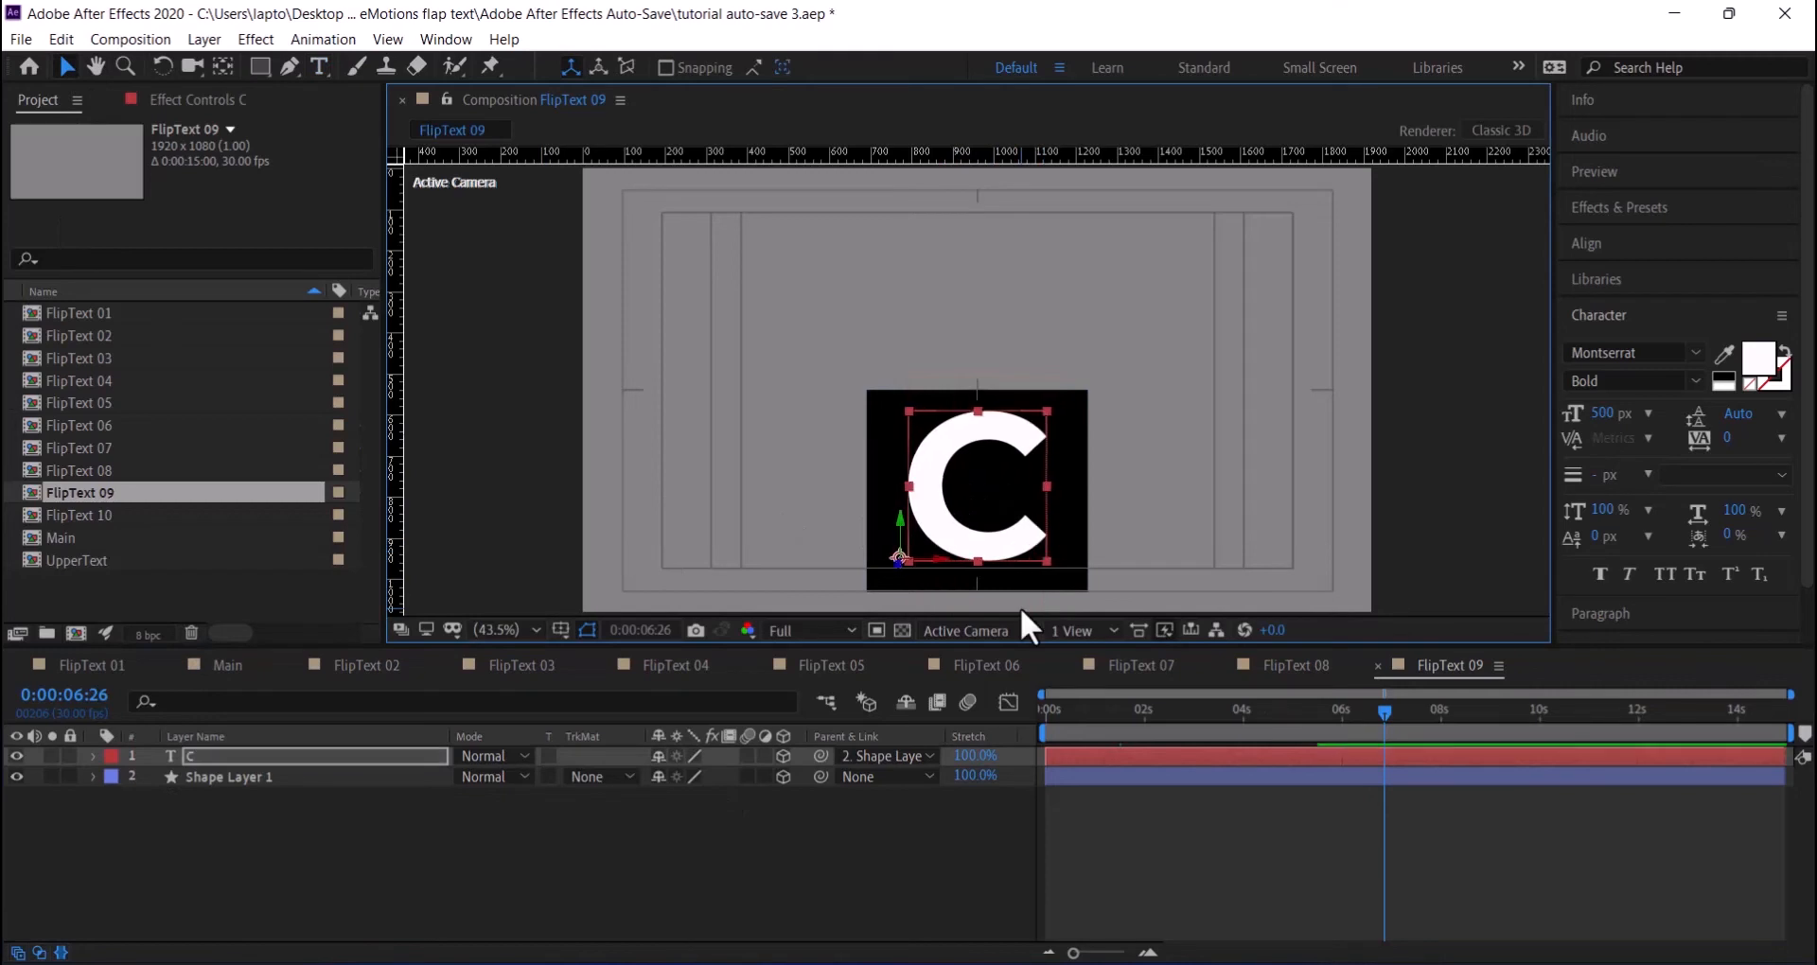
- In FlipText 10, replace the S text with H and center it in the black square
click(95, 517)
double_click(95, 517)
drag(1325, 710, 1350, 711)
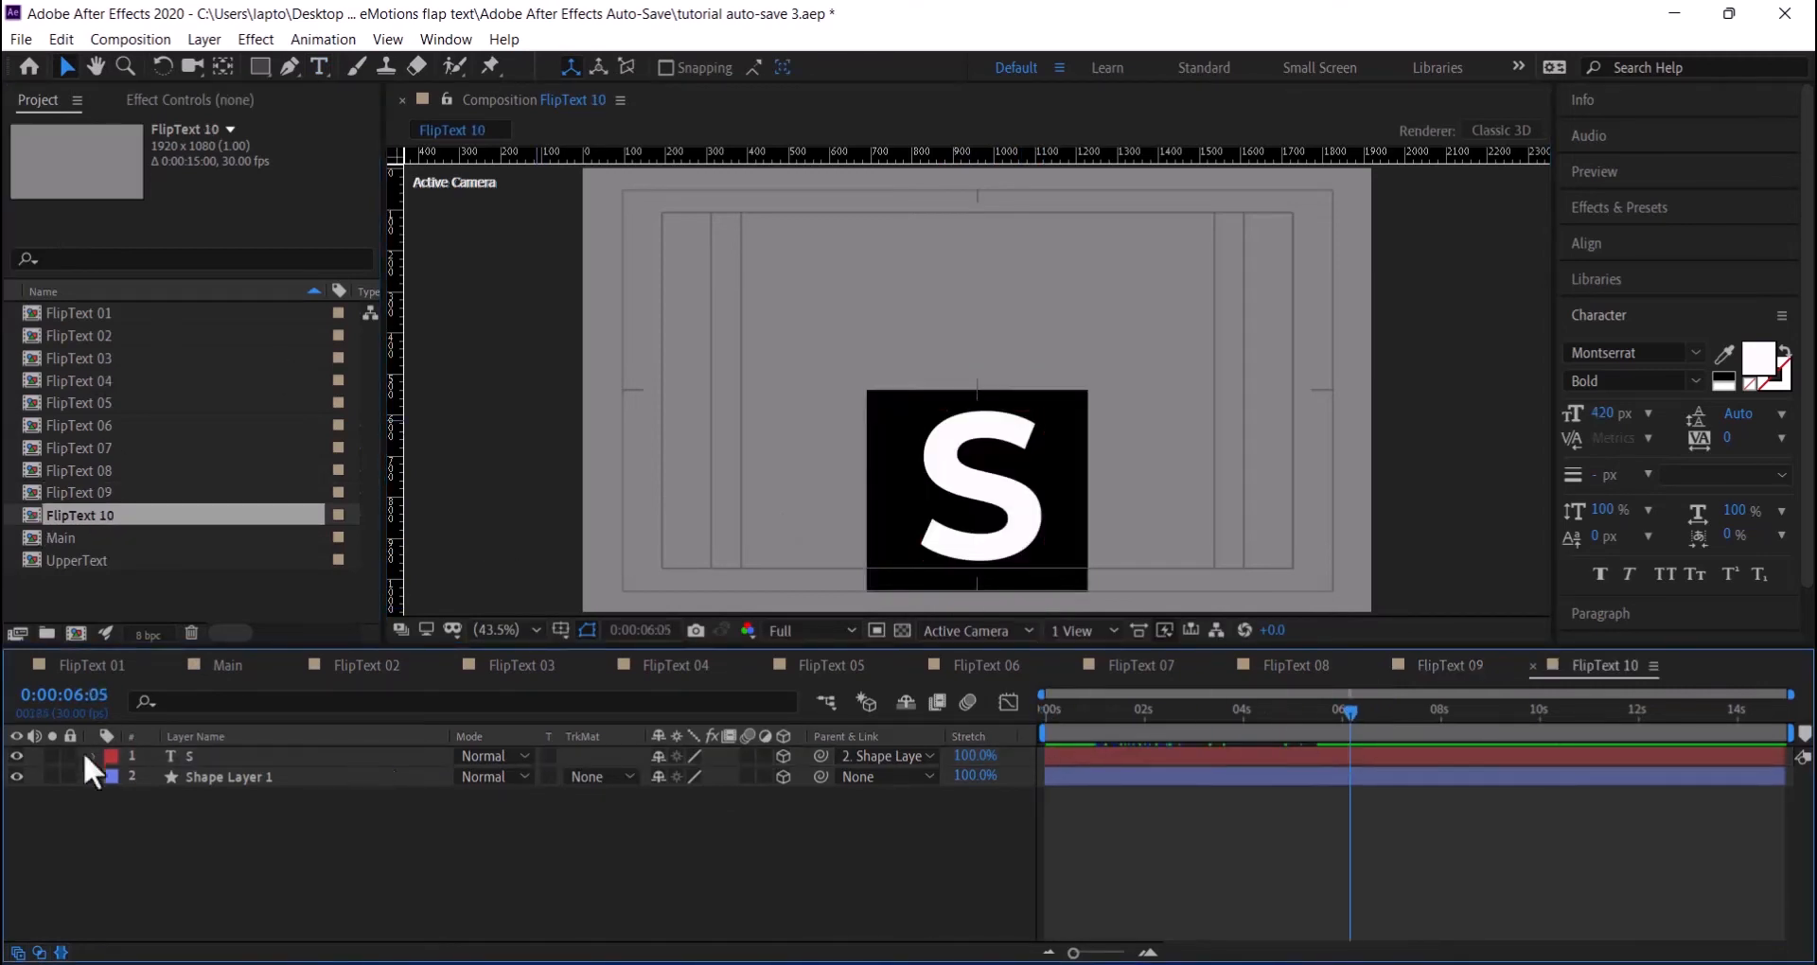
double_click(172, 757)
text(H)
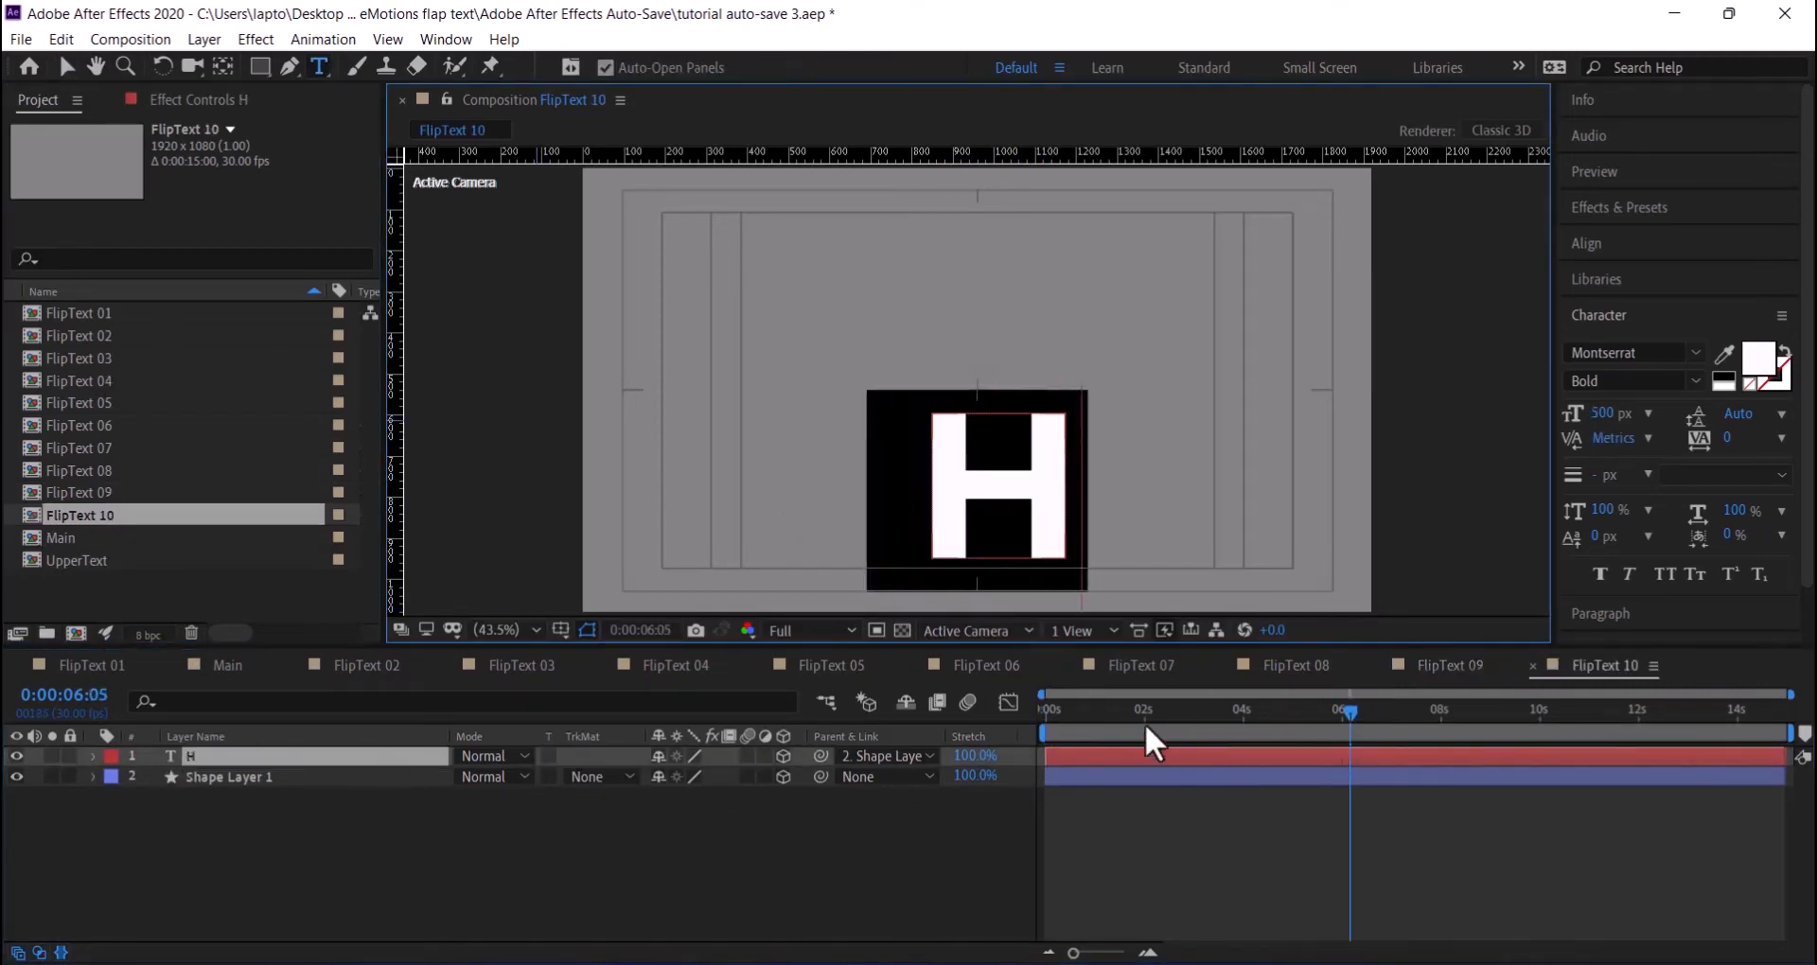
click(66, 67)
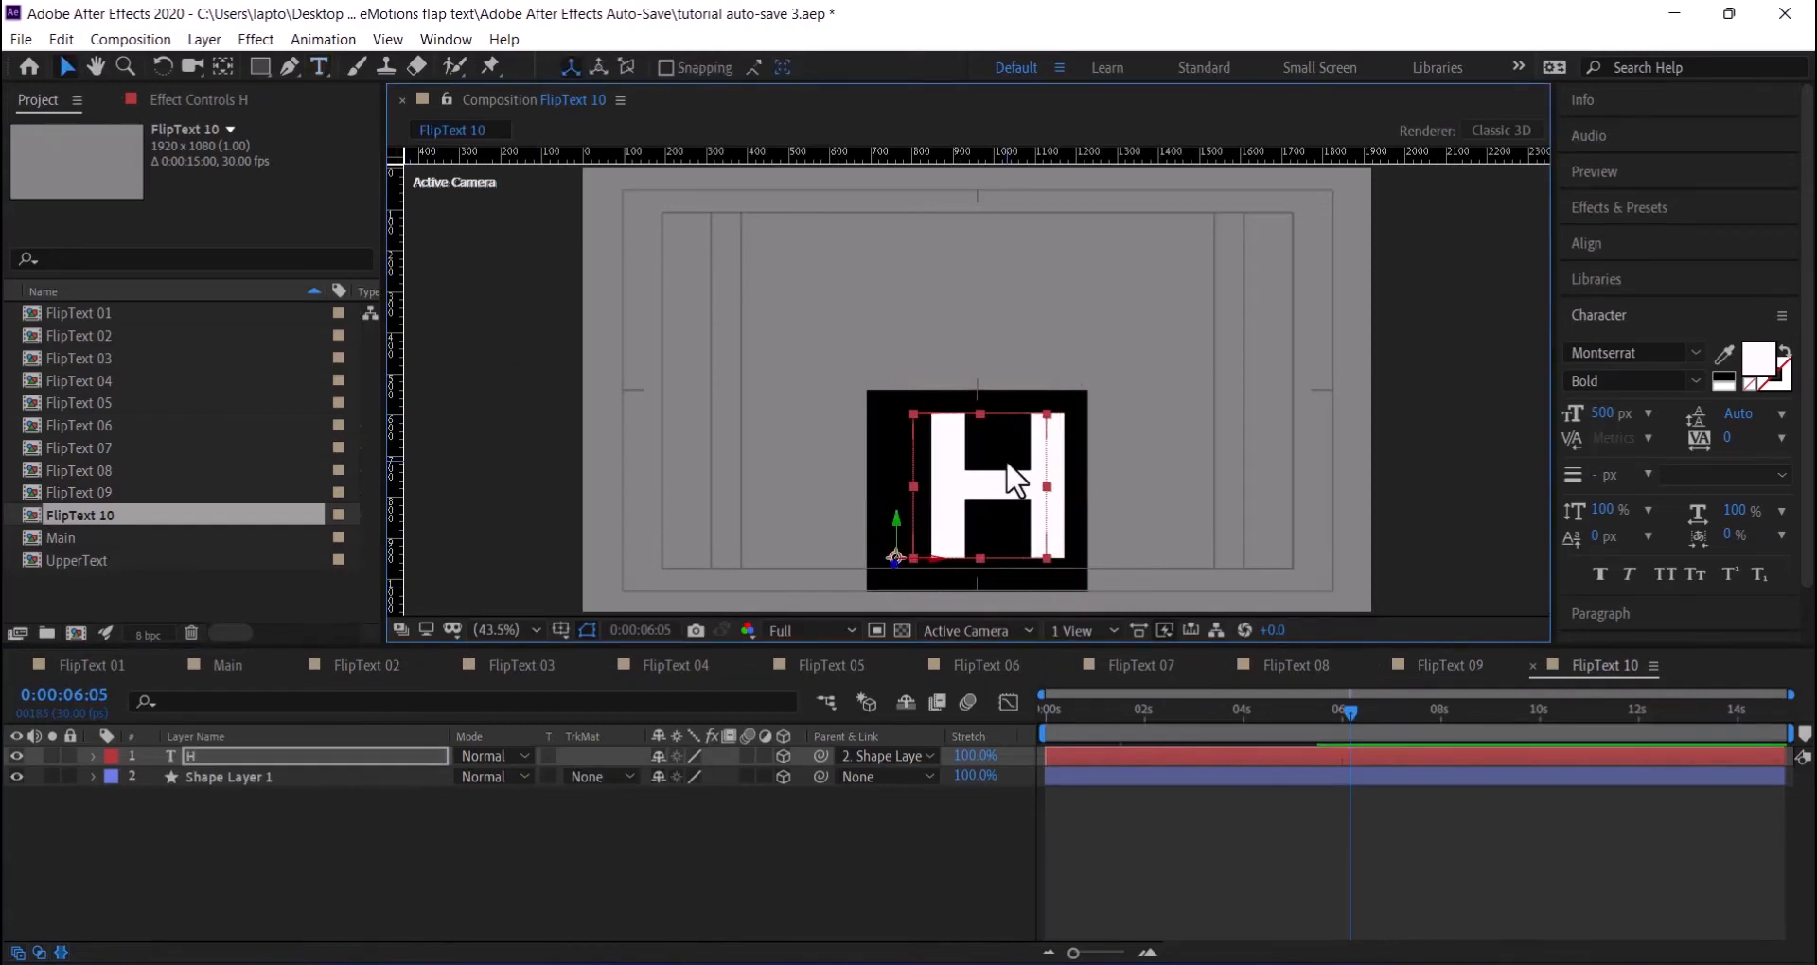
click(1090, 812)
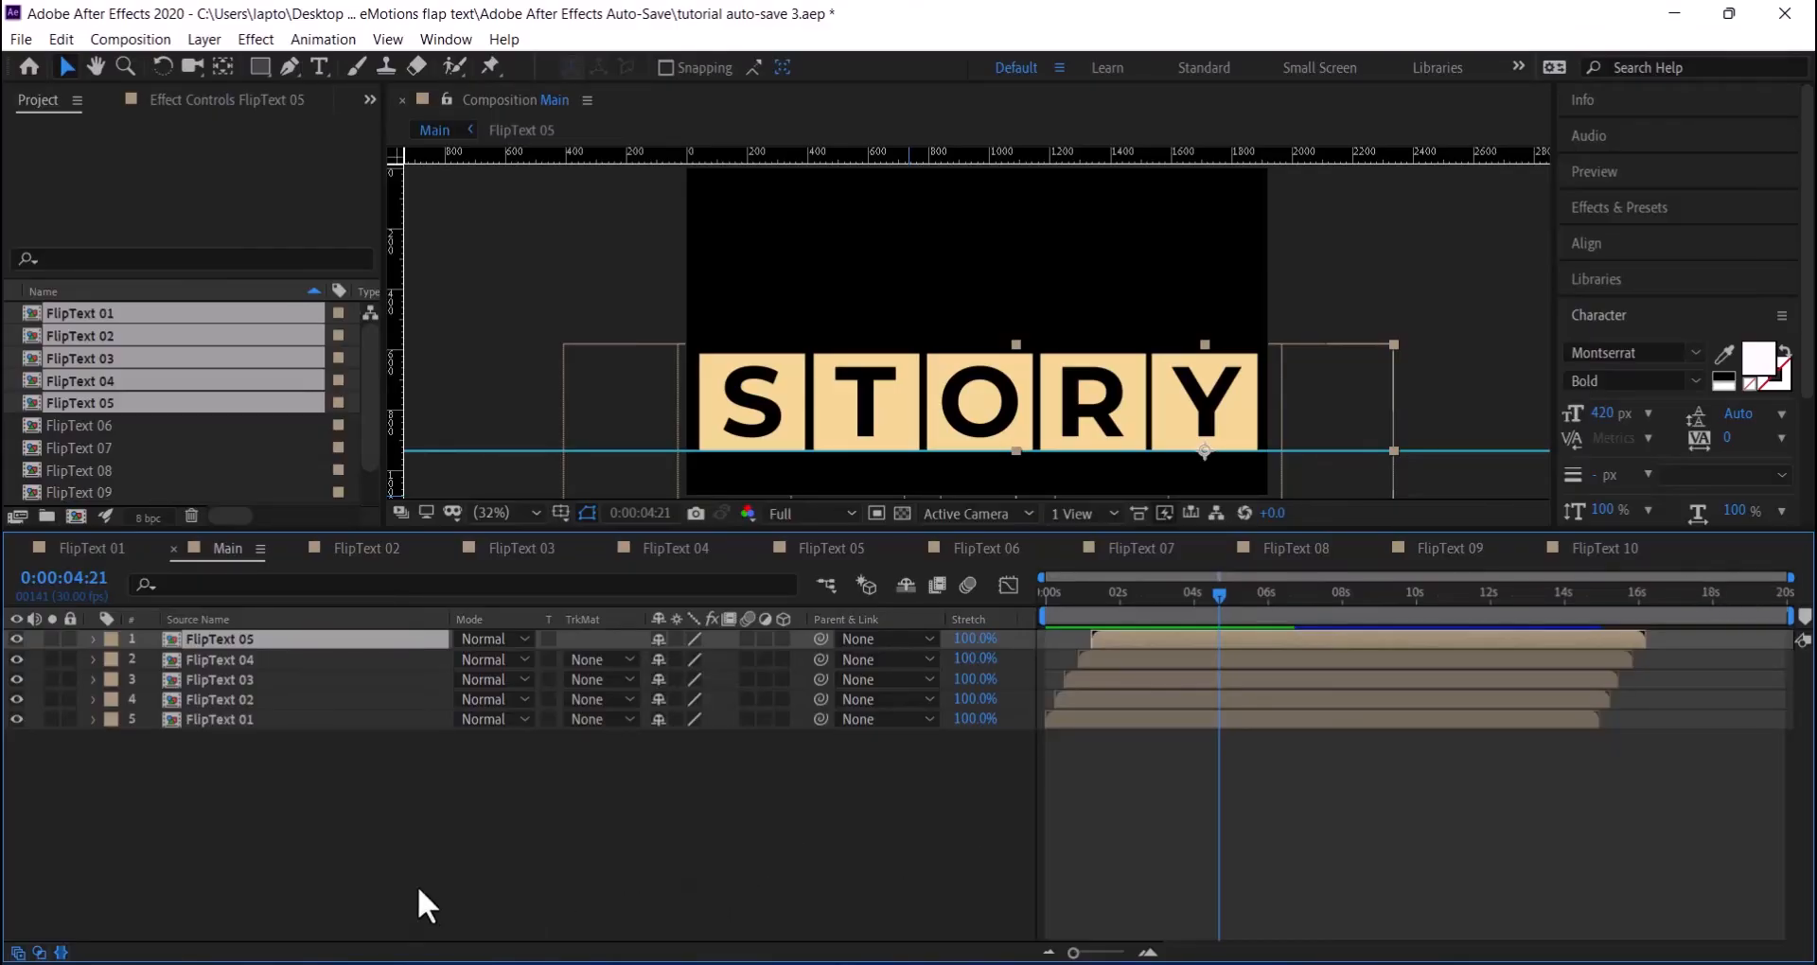
- Pre-compose the FlipText 01 to FlipText 05 layers in Main into a composition named UpperText
drag(270, 854, 208, 639)
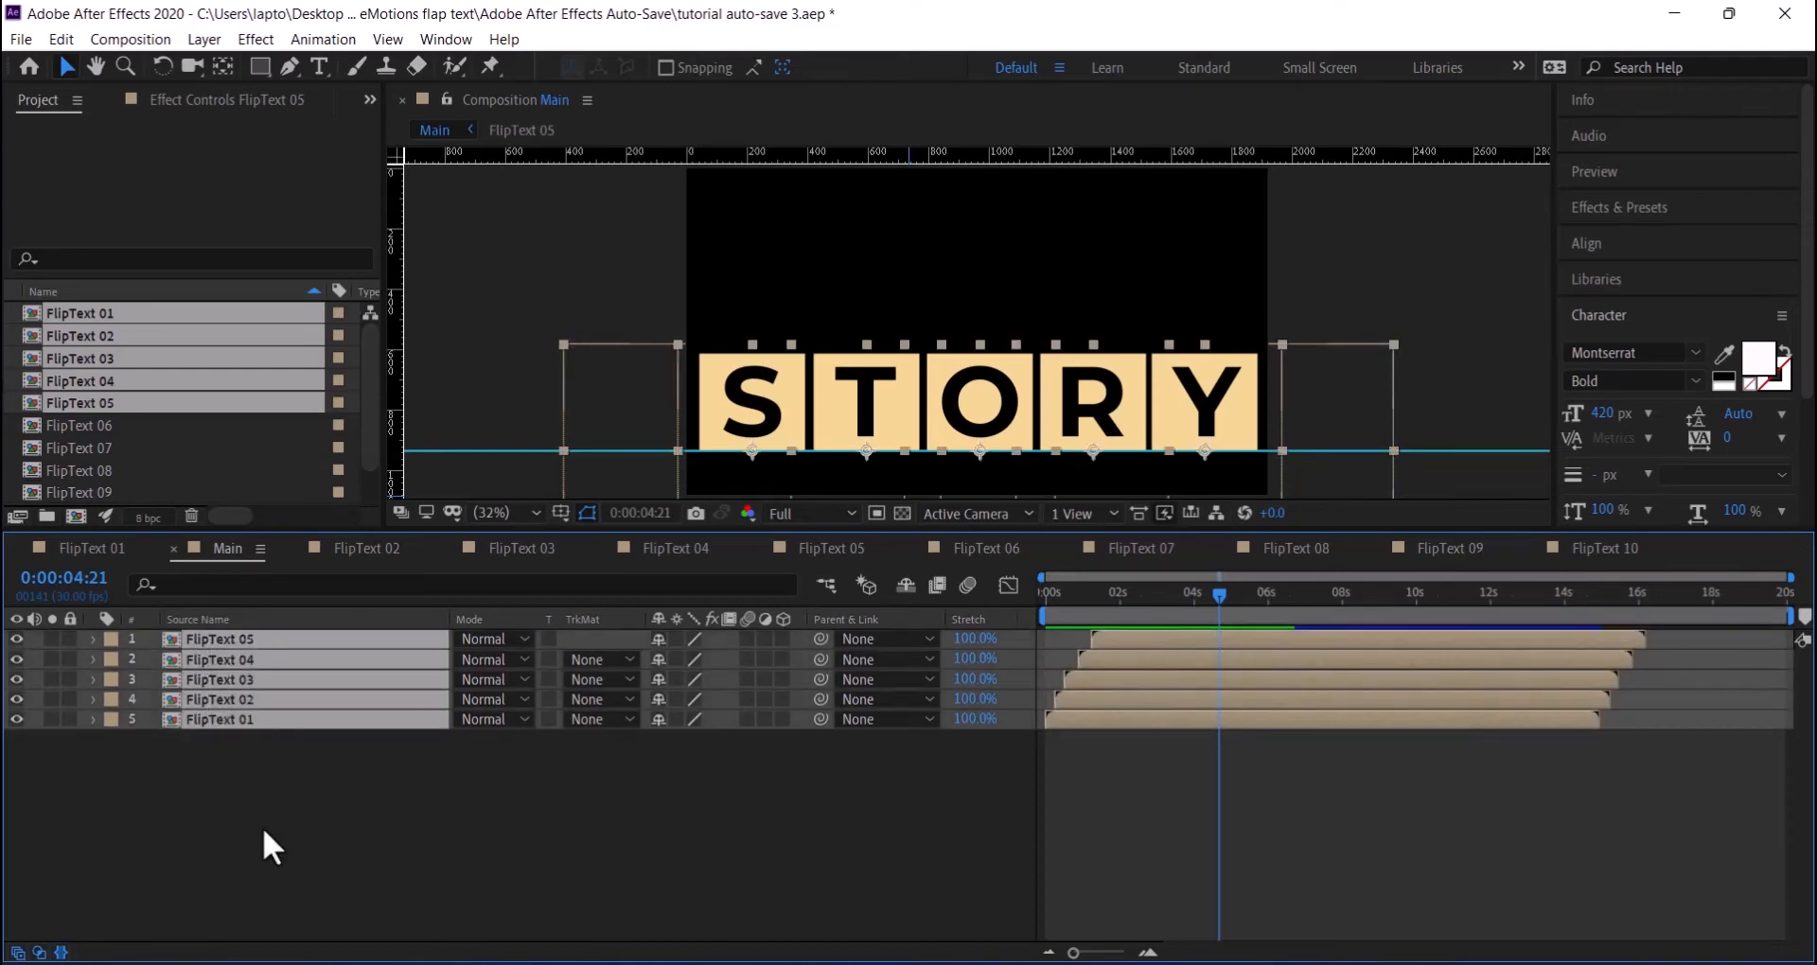
right_click(283, 728)
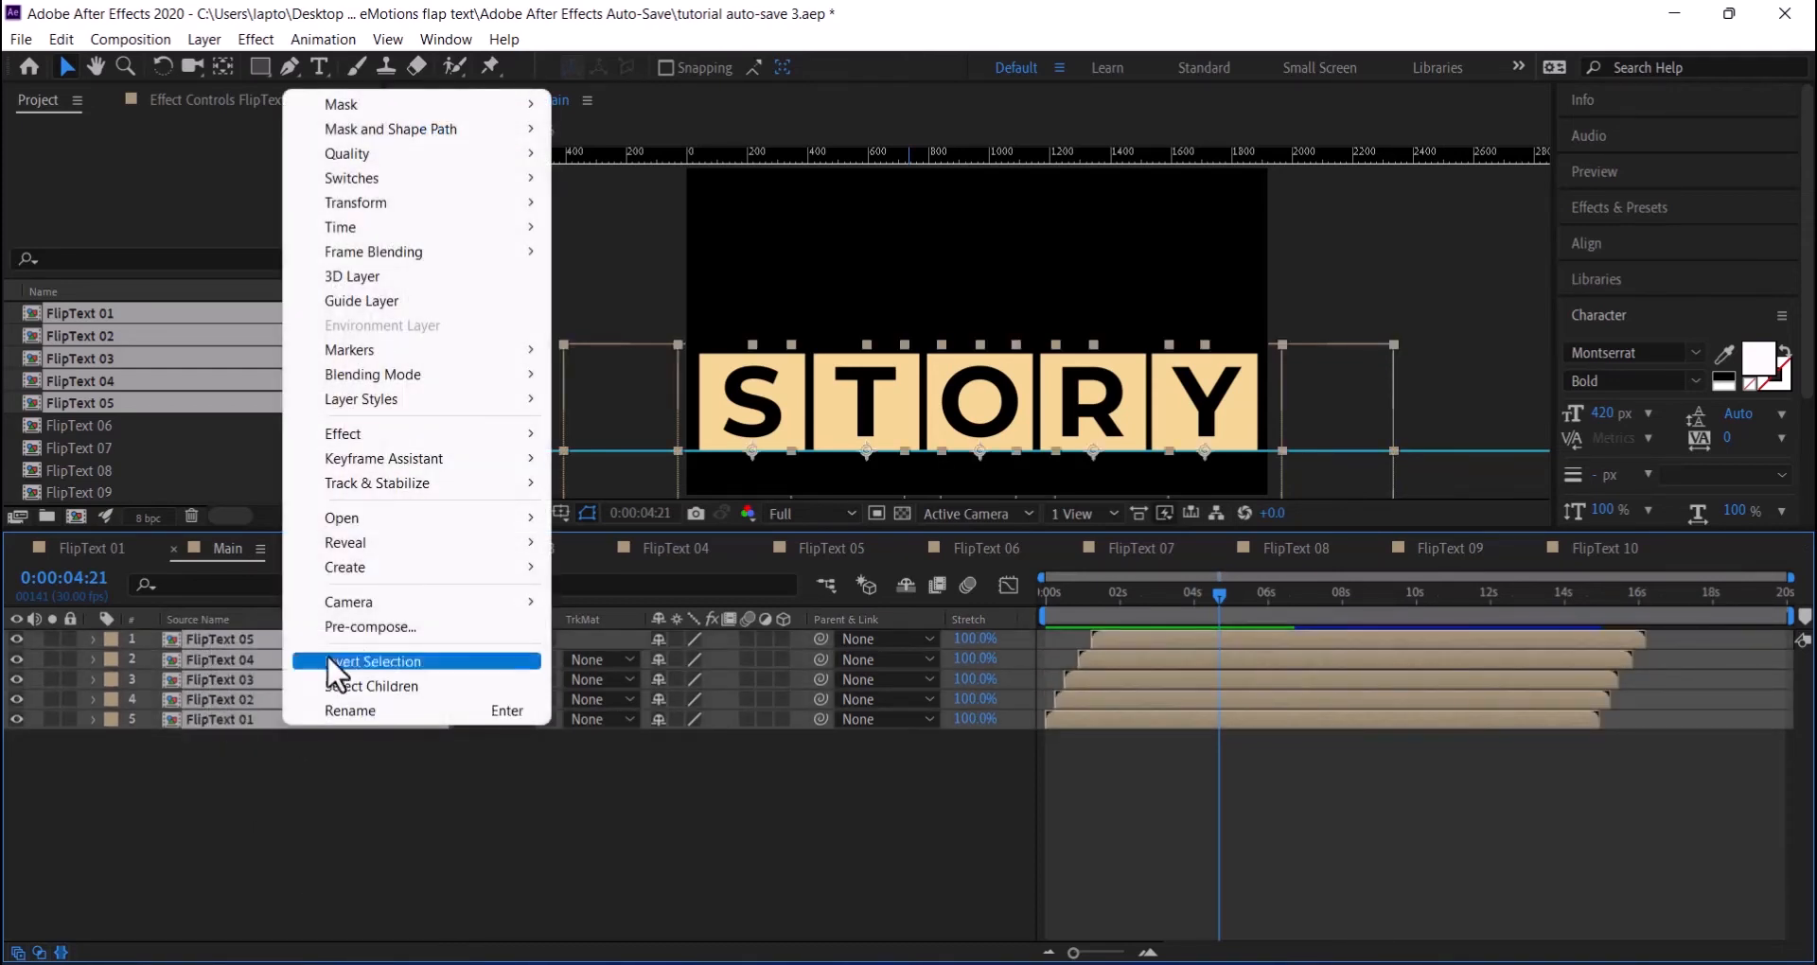
click(350, 627)
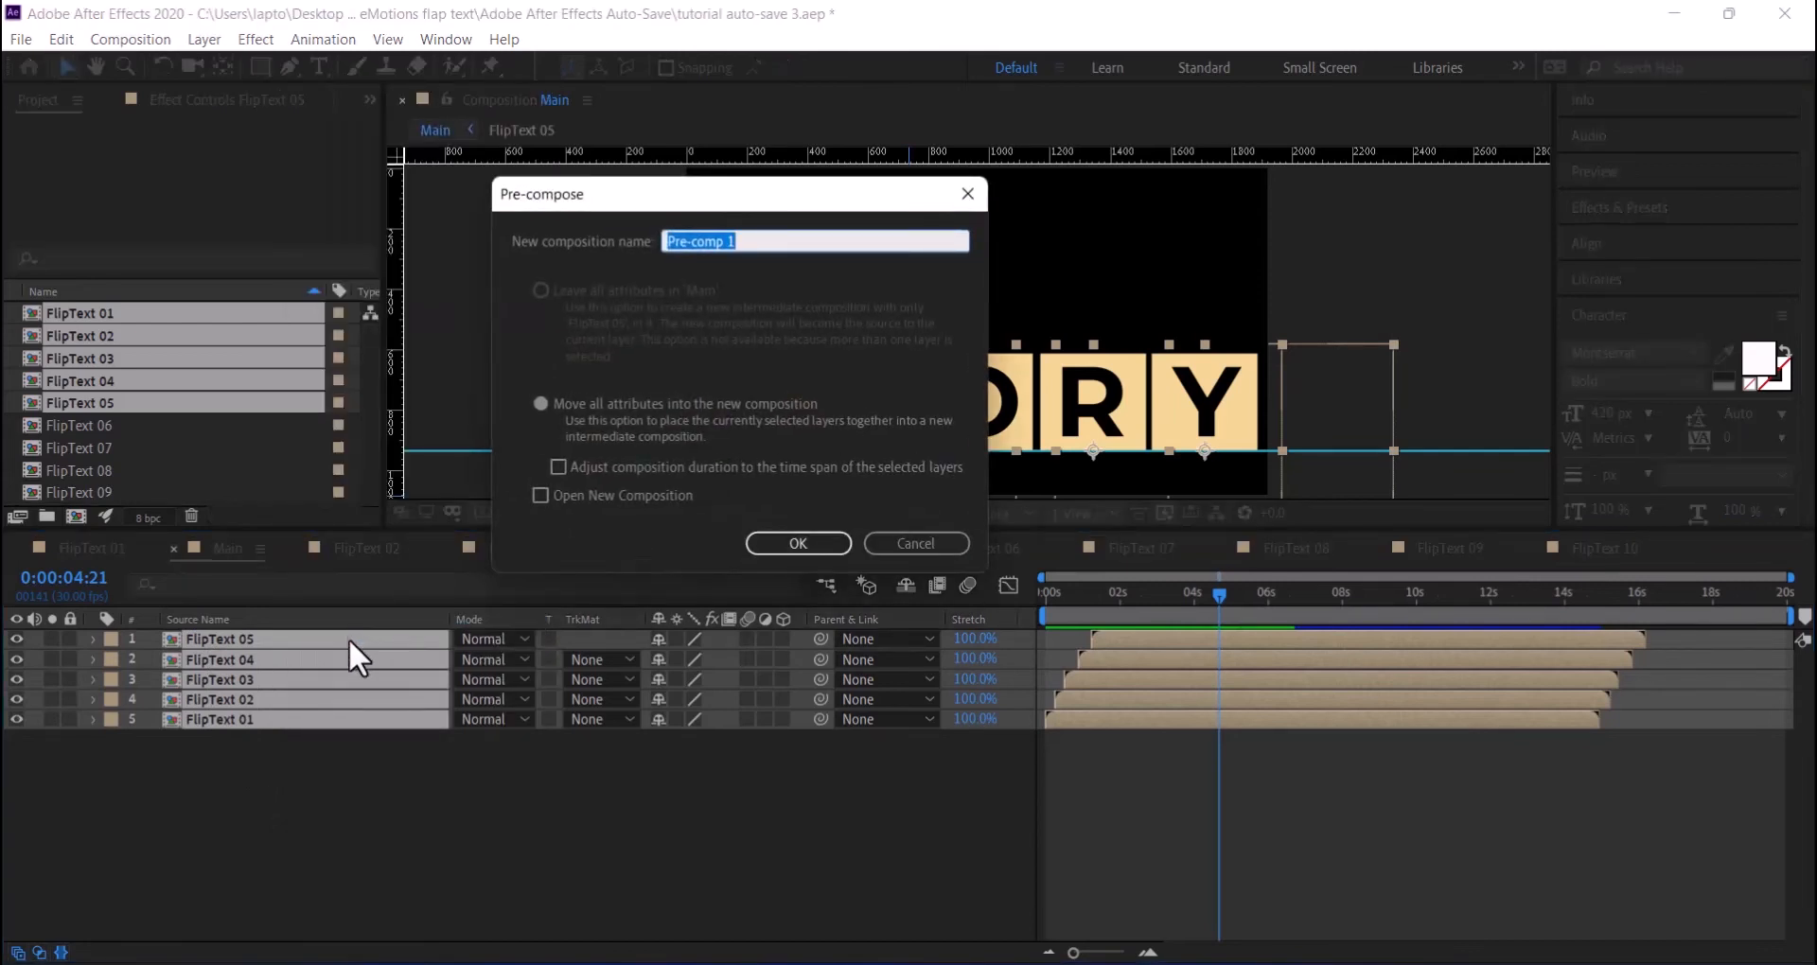
text(UpperText)
click(798, 543)
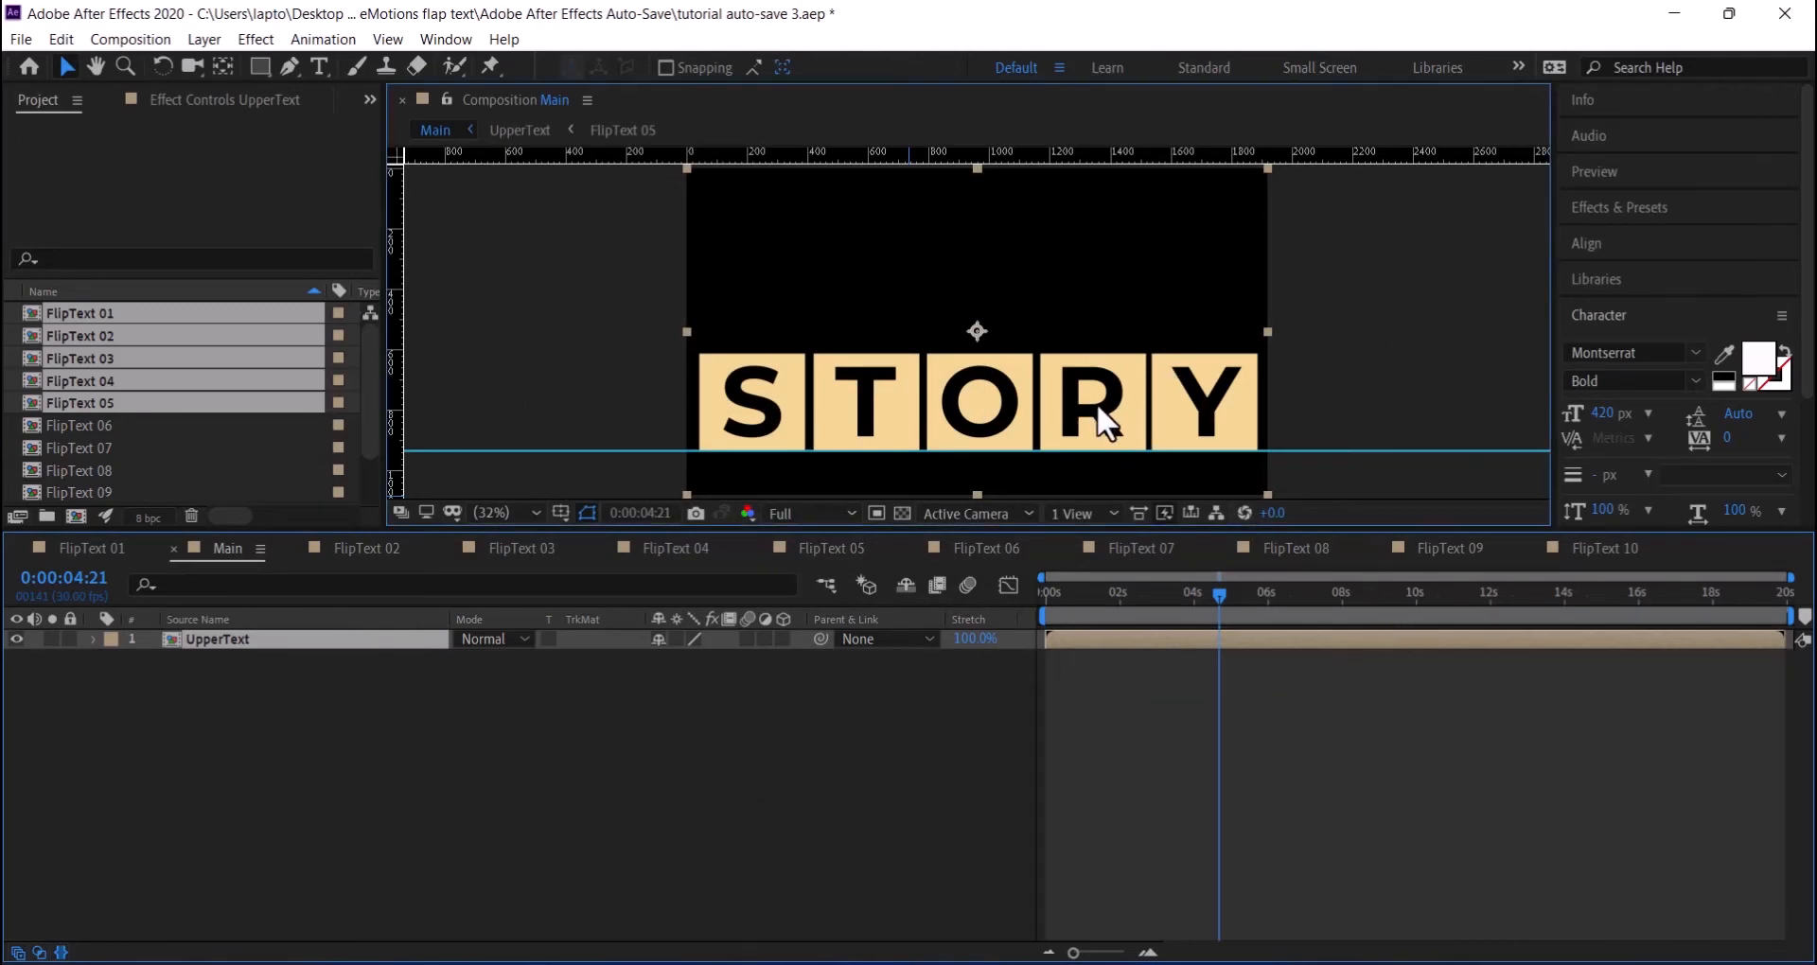
- Move the UpperText layer up to the upper half of the Main frame and remove the horizontal guide
drag(1104, 422, 1096, 253)
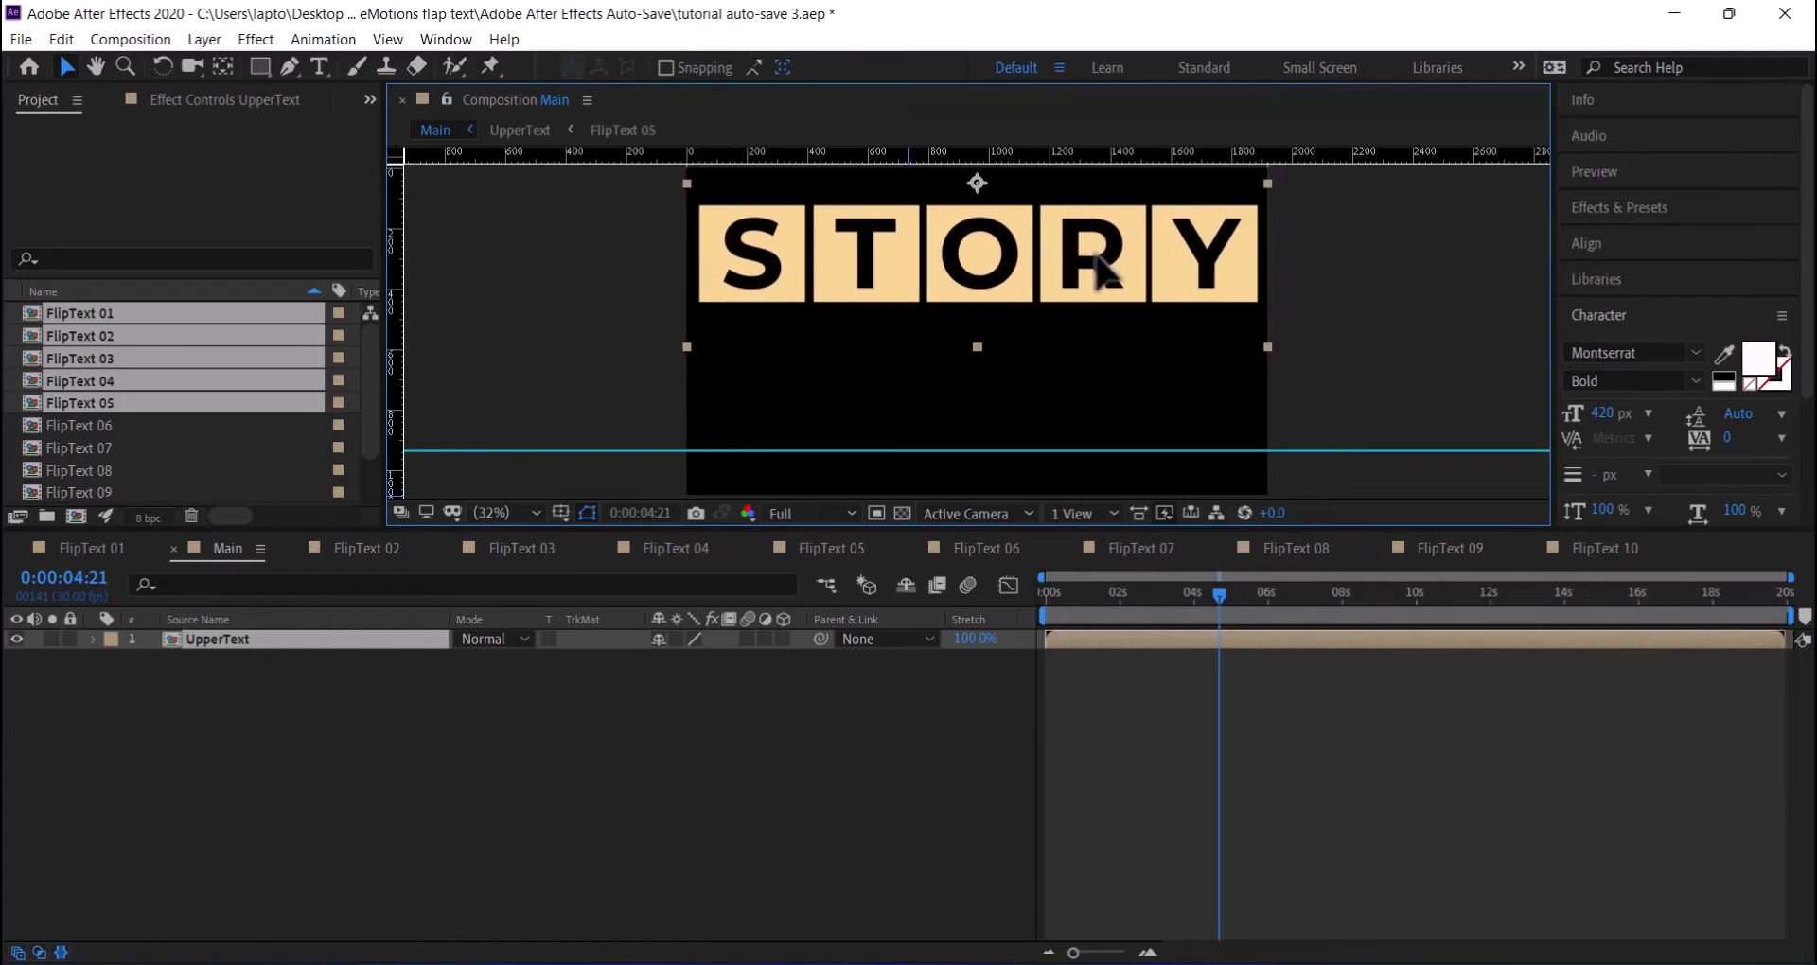
drag(1096, 254, 1096, 253)
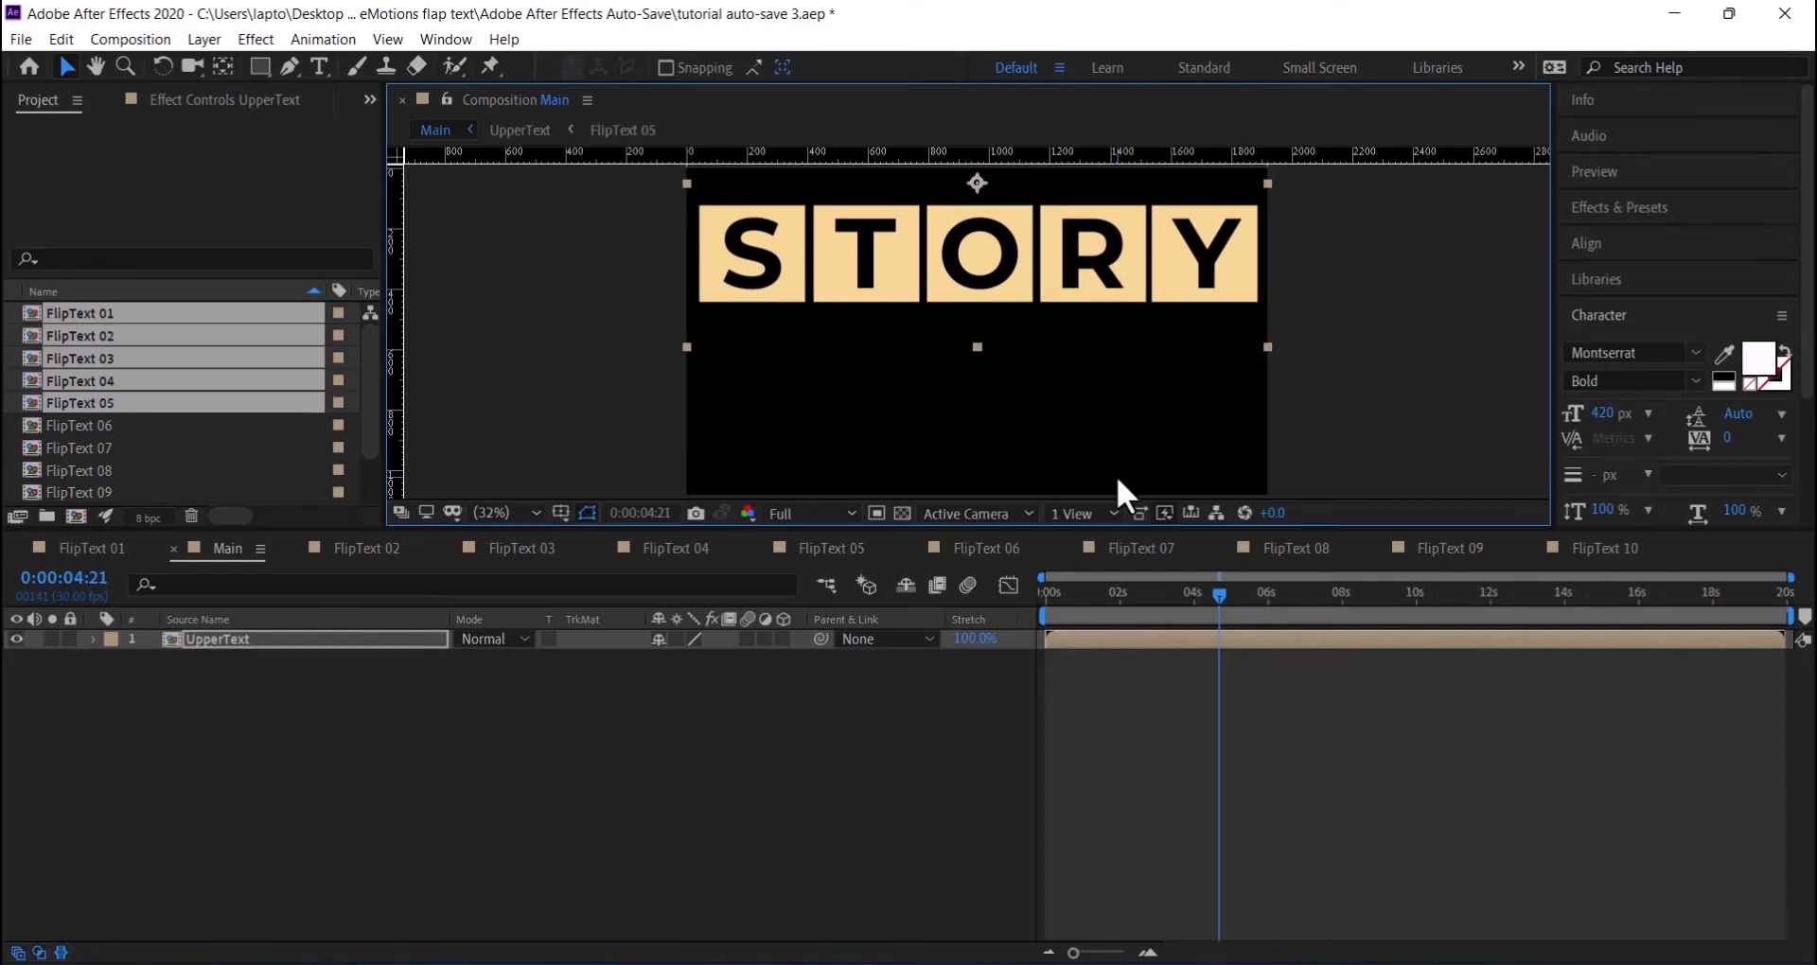
click(391, 874)
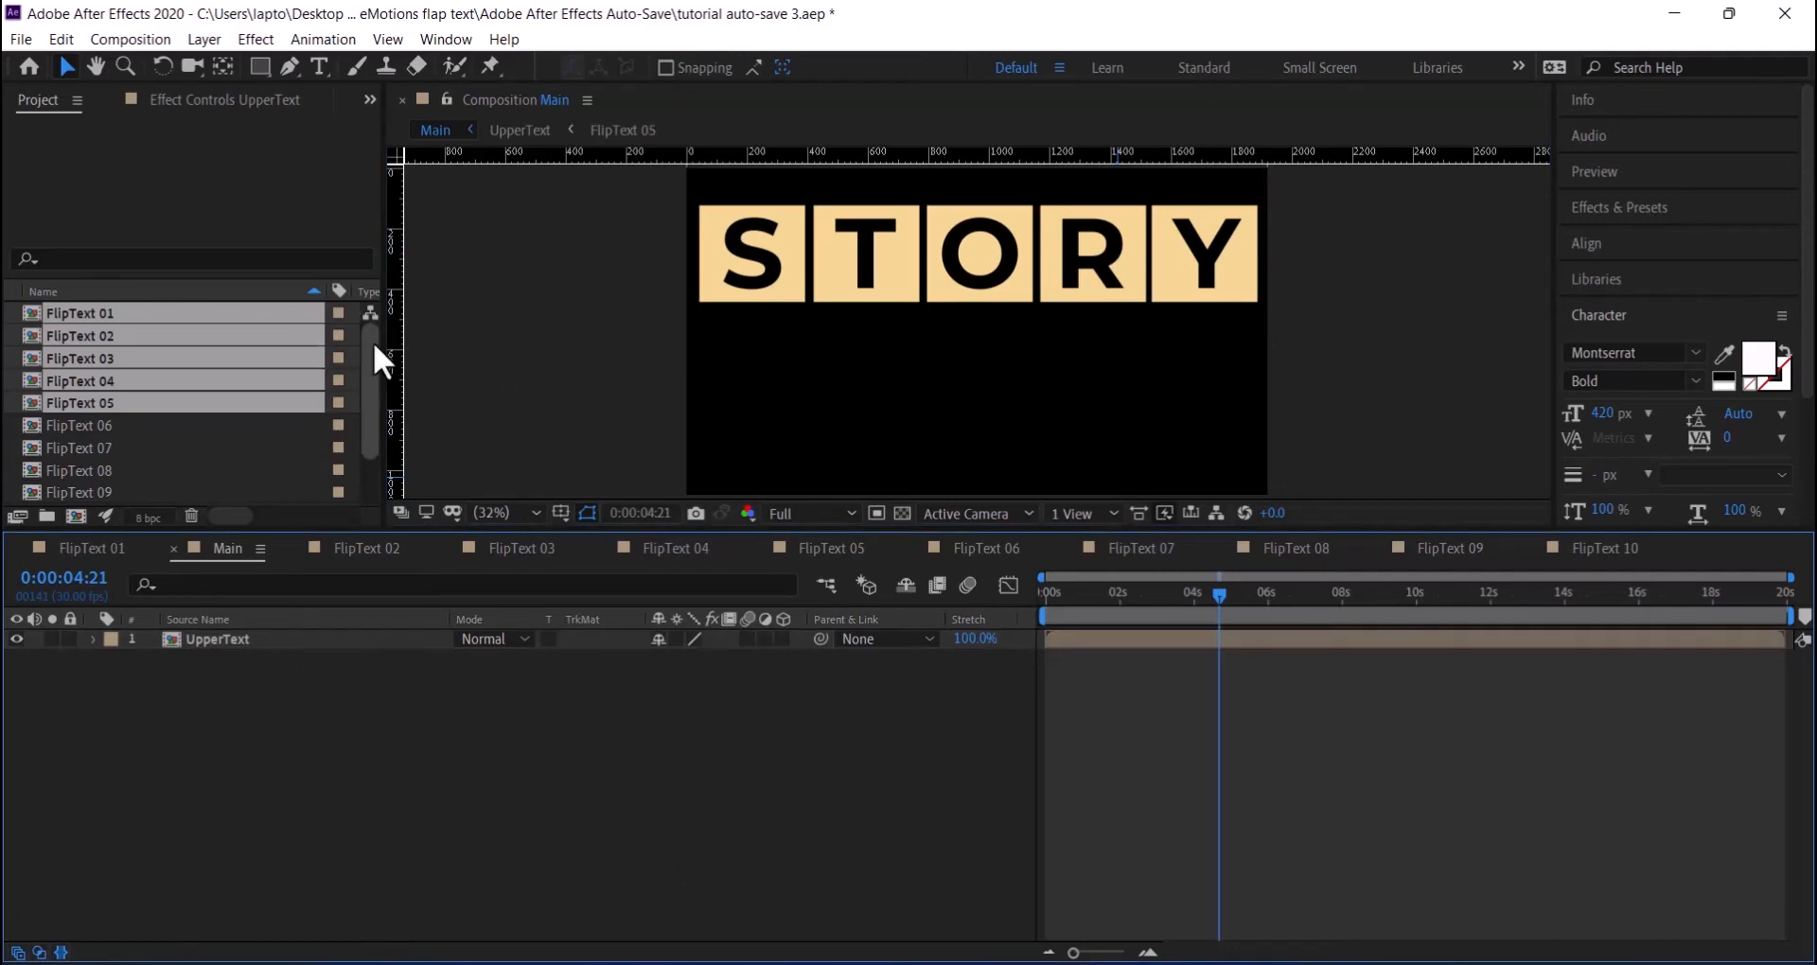
- Add the FlipText 06 to FlipText 10 compositions to Main, below the UpperText layer
drag(373, 343, 371, 367)
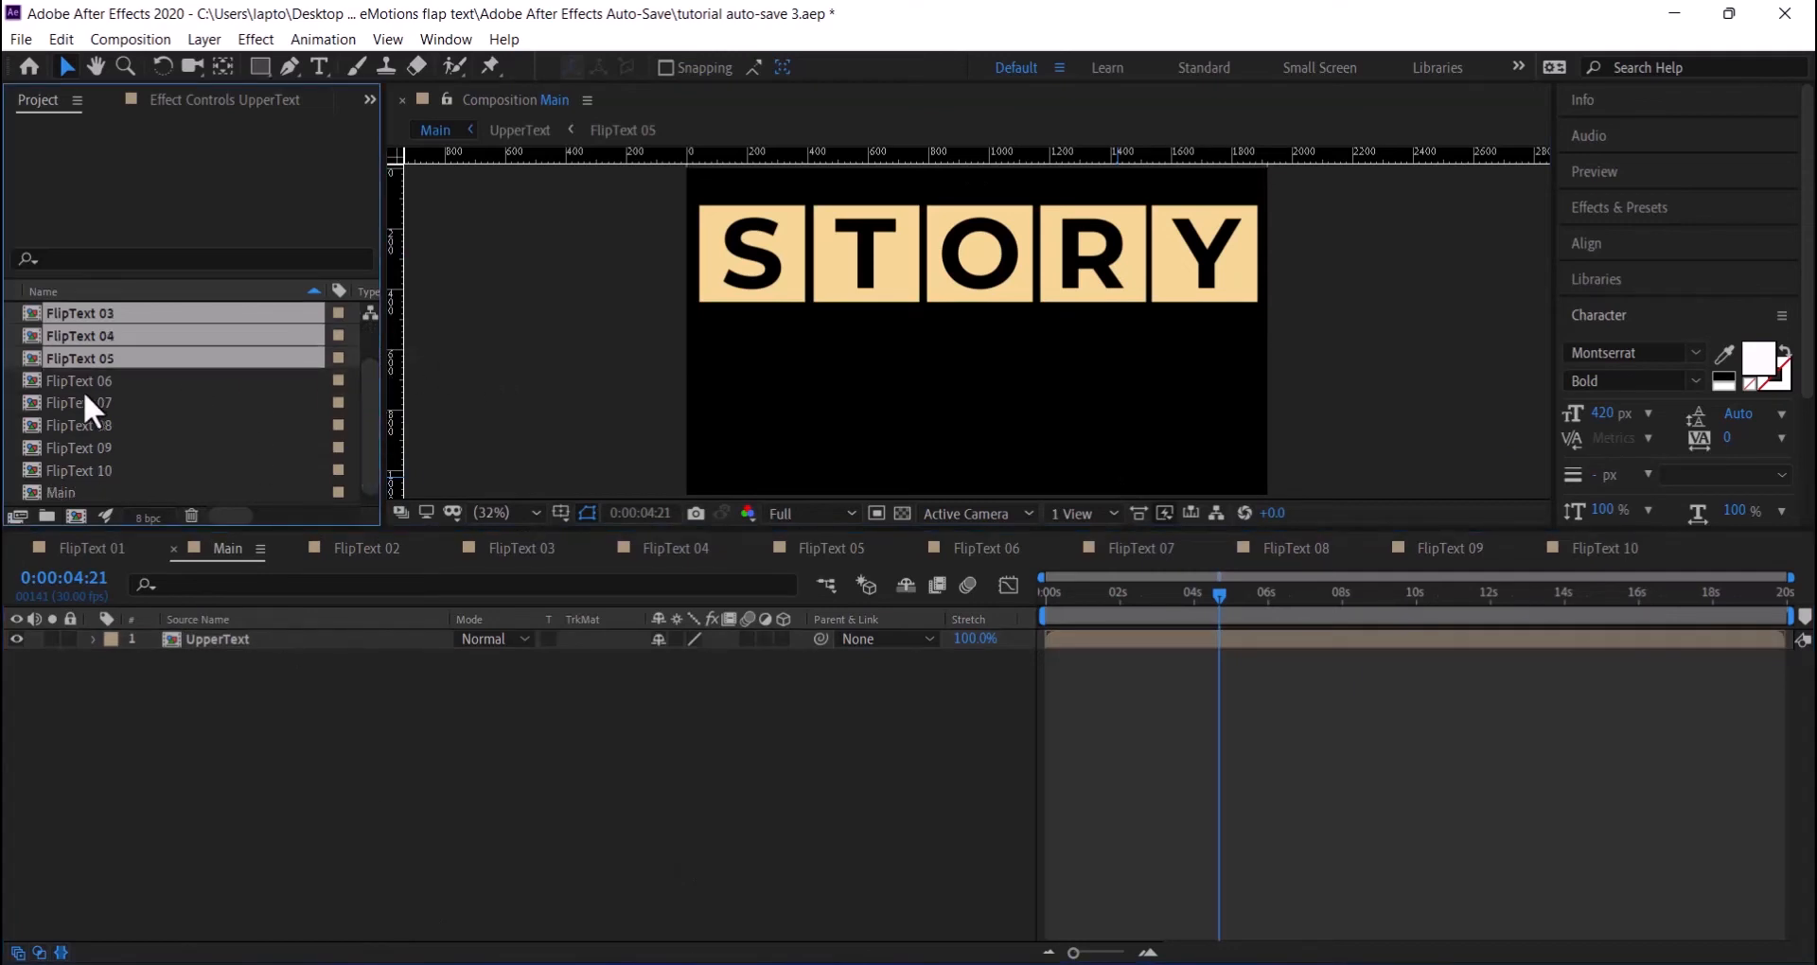
click(85, 386)
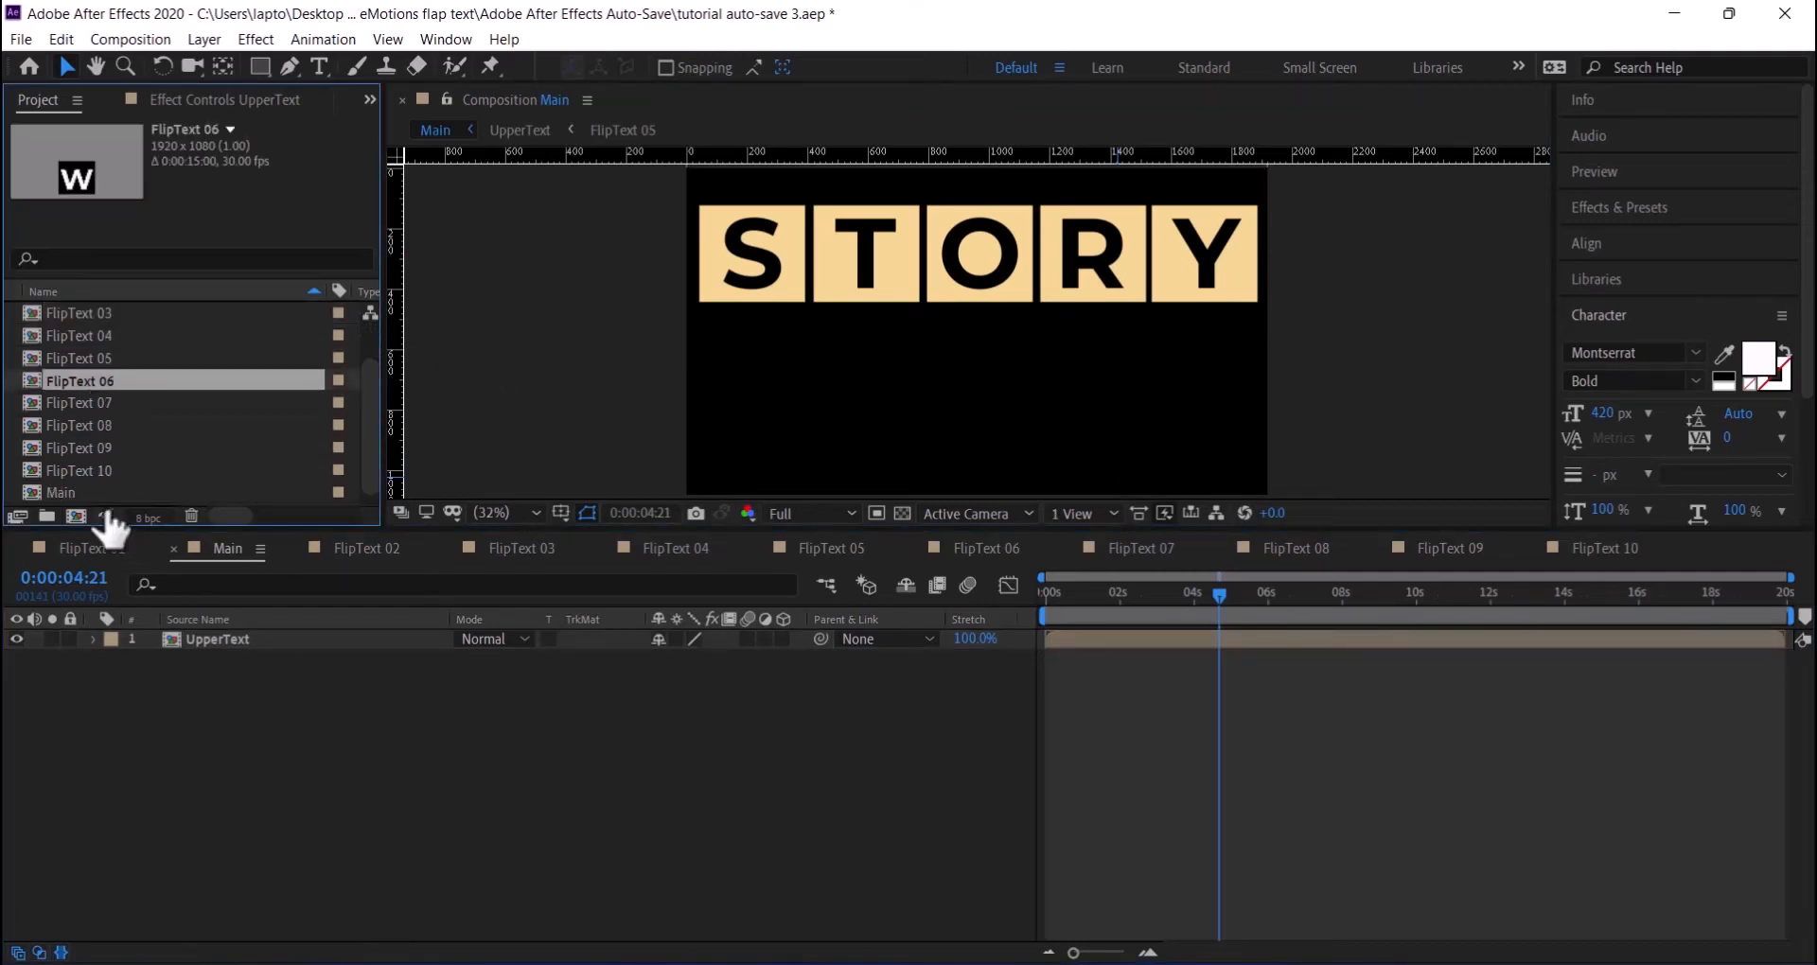
shift+click(99, 467)
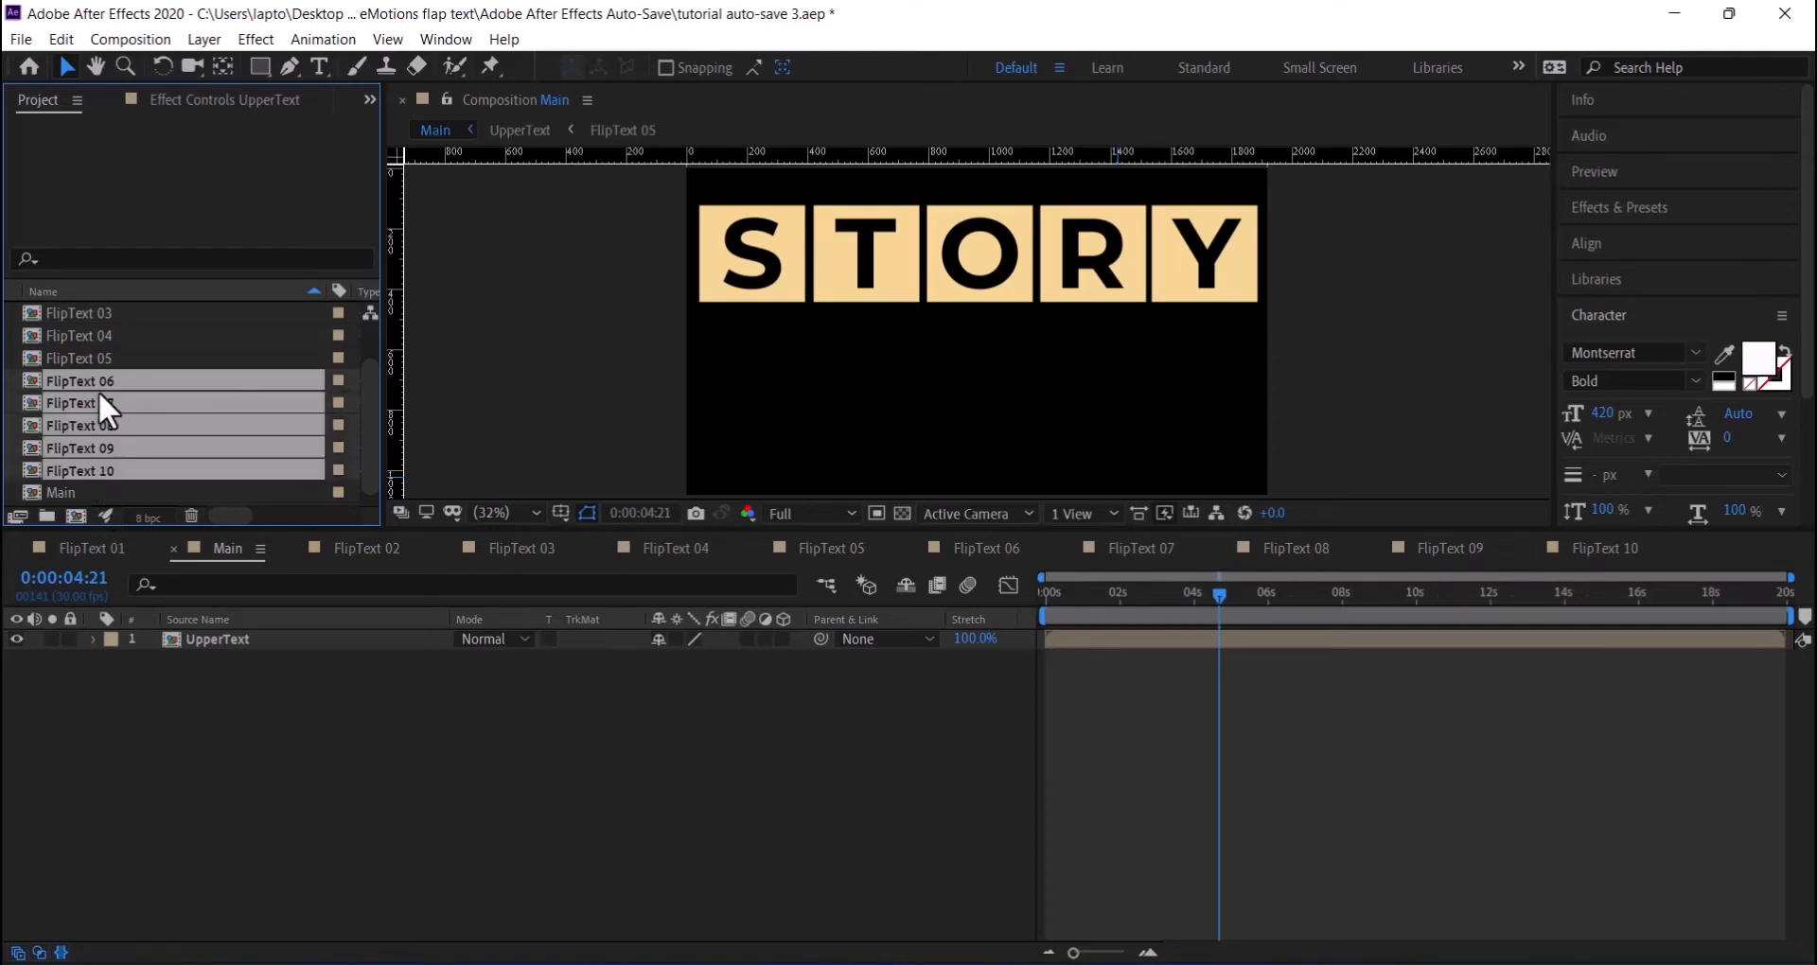
drag(101, 390, 241, 746)
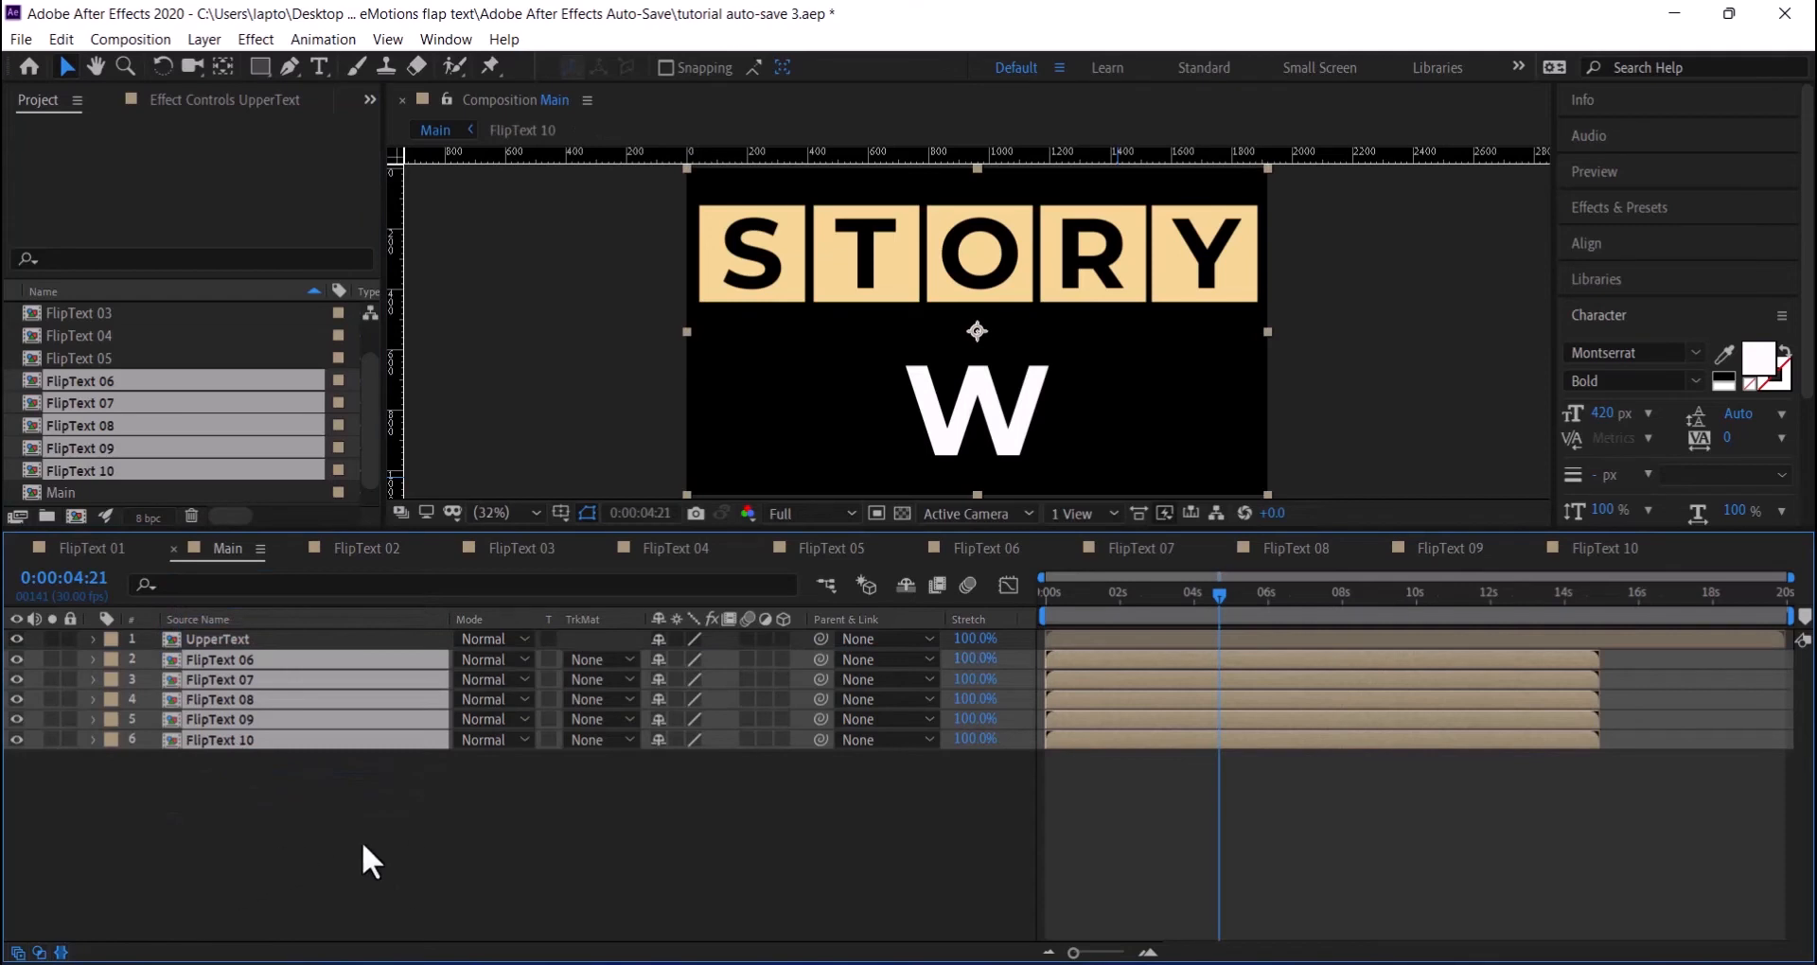
- Set the Main composition's background color to gray (696969)
right_click(427, 816)
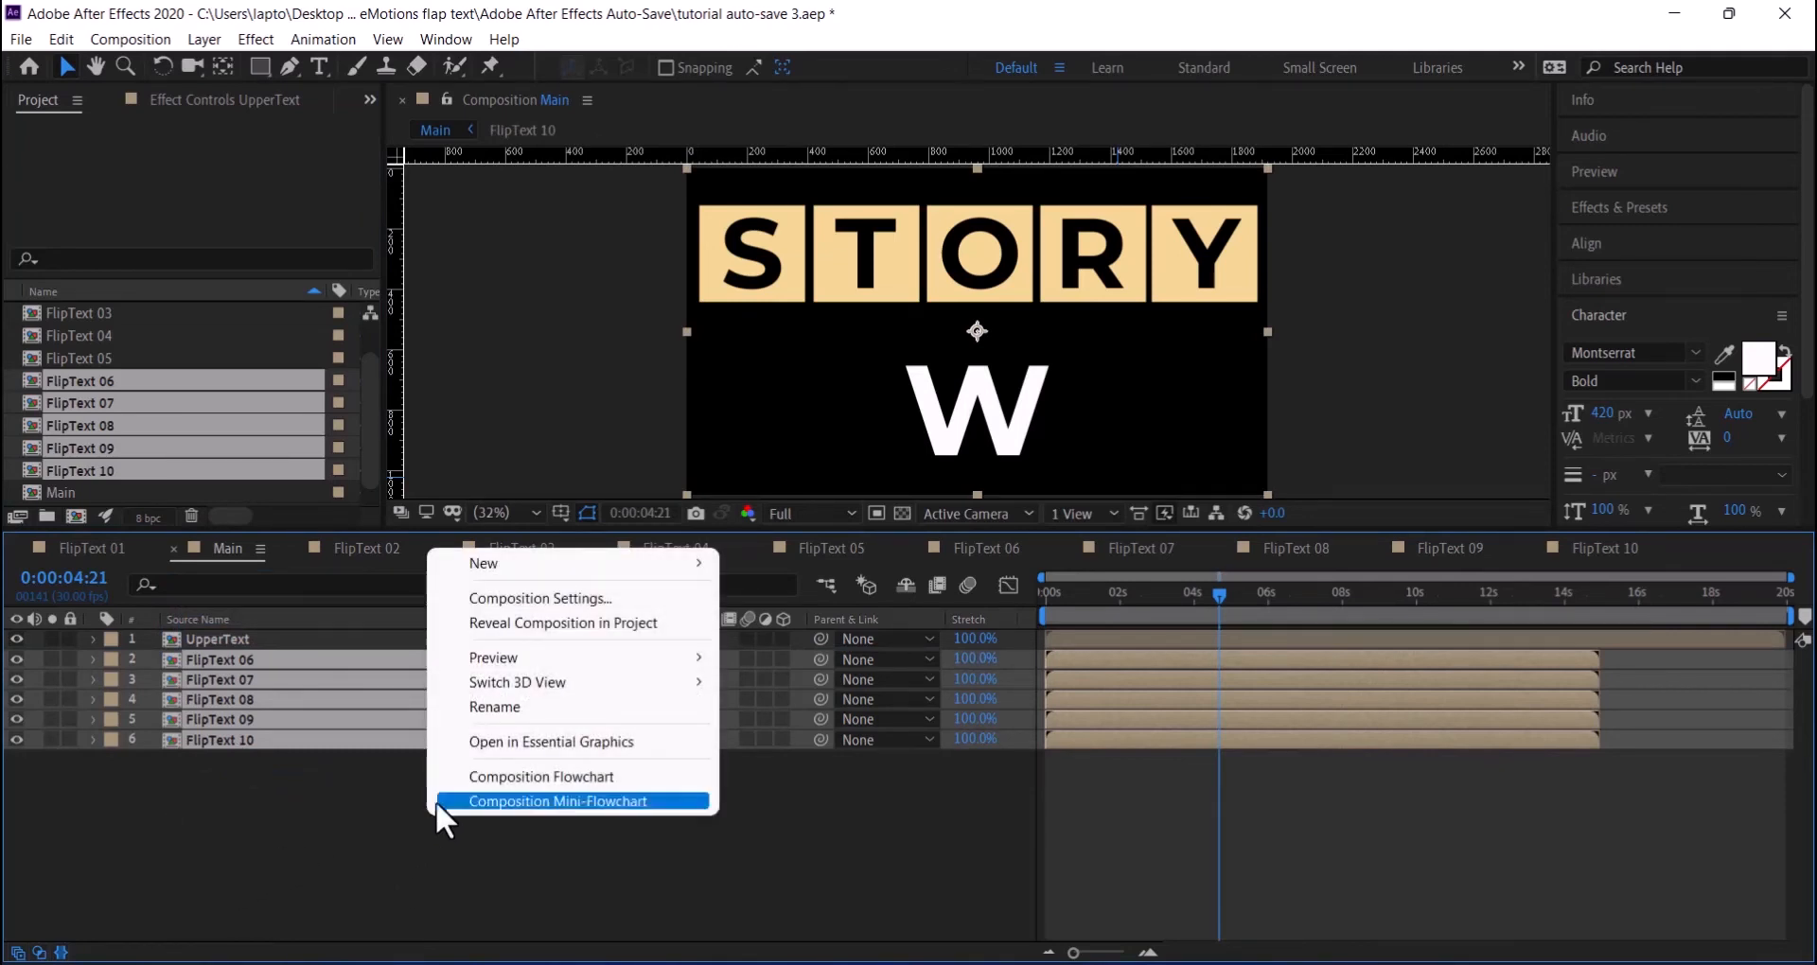
click(525, 598)
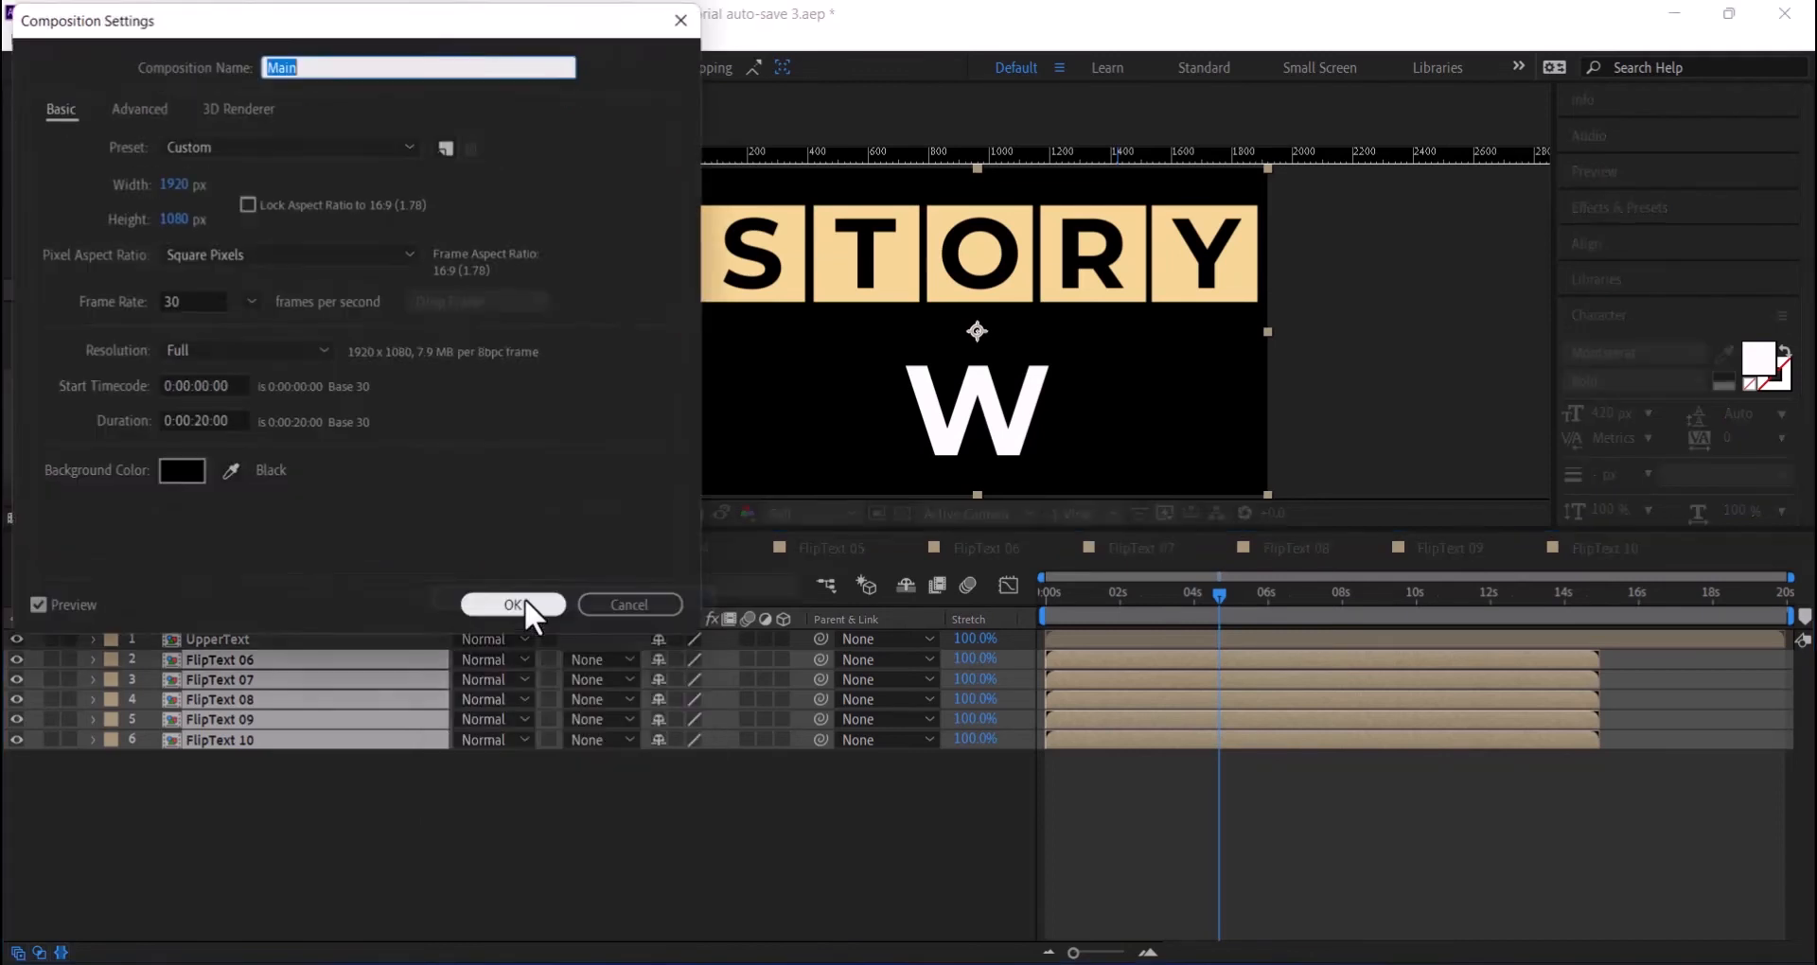
click(180, 475)
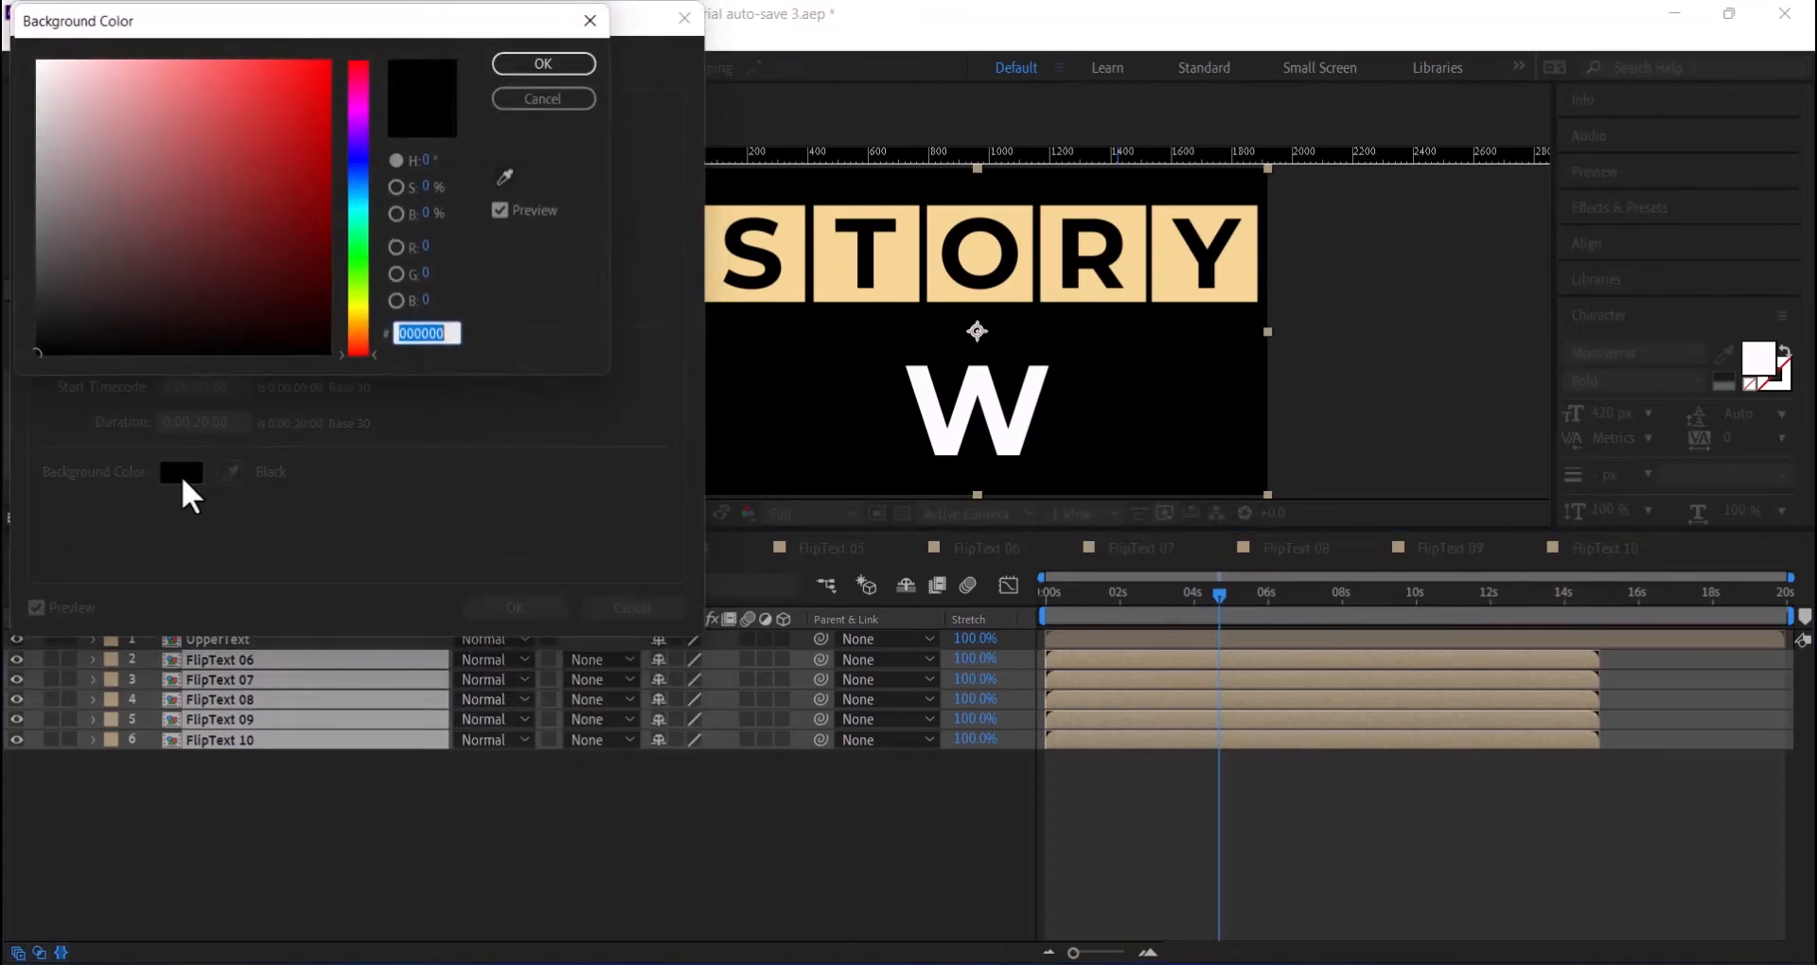
click(110, 223)
mouse_move(110, 223)
mouse_down()
mouse_move(19, 274)
mouse_move(33, 234)
mouse_up()
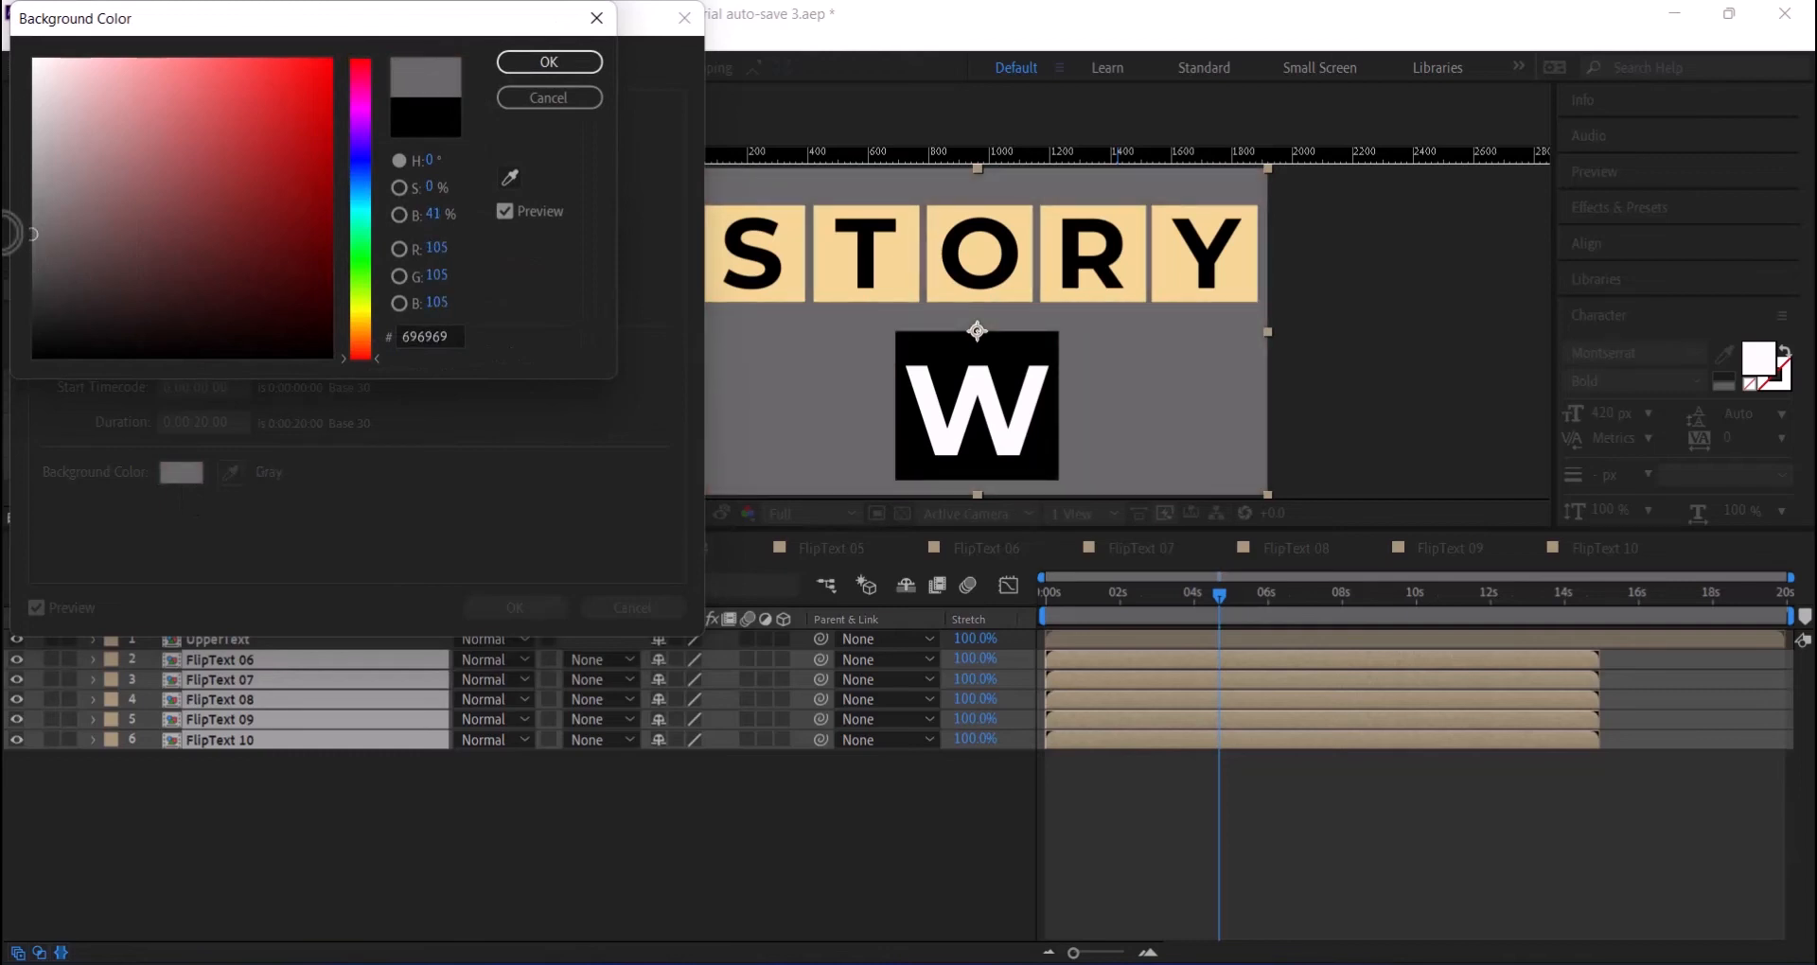
click(563, 61)
click(526, 605)
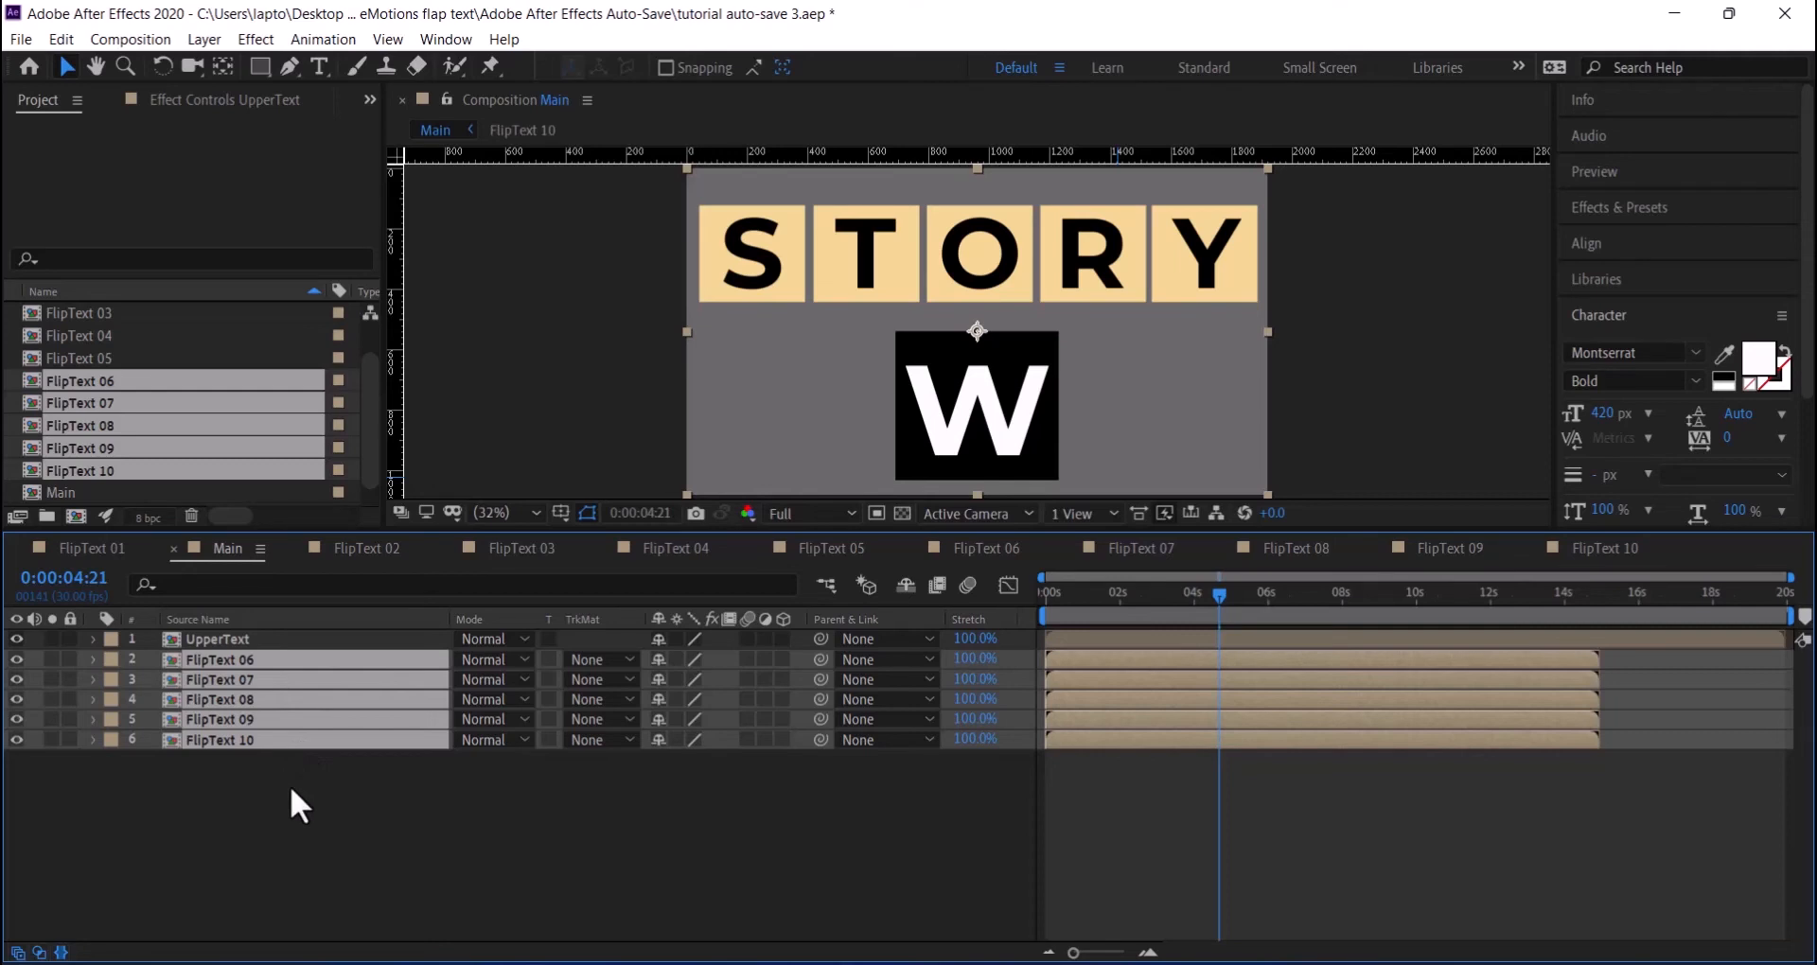
- Scale the FlipText 06 to FlipText 10 layers to 65% and collapse their properties
key(s)
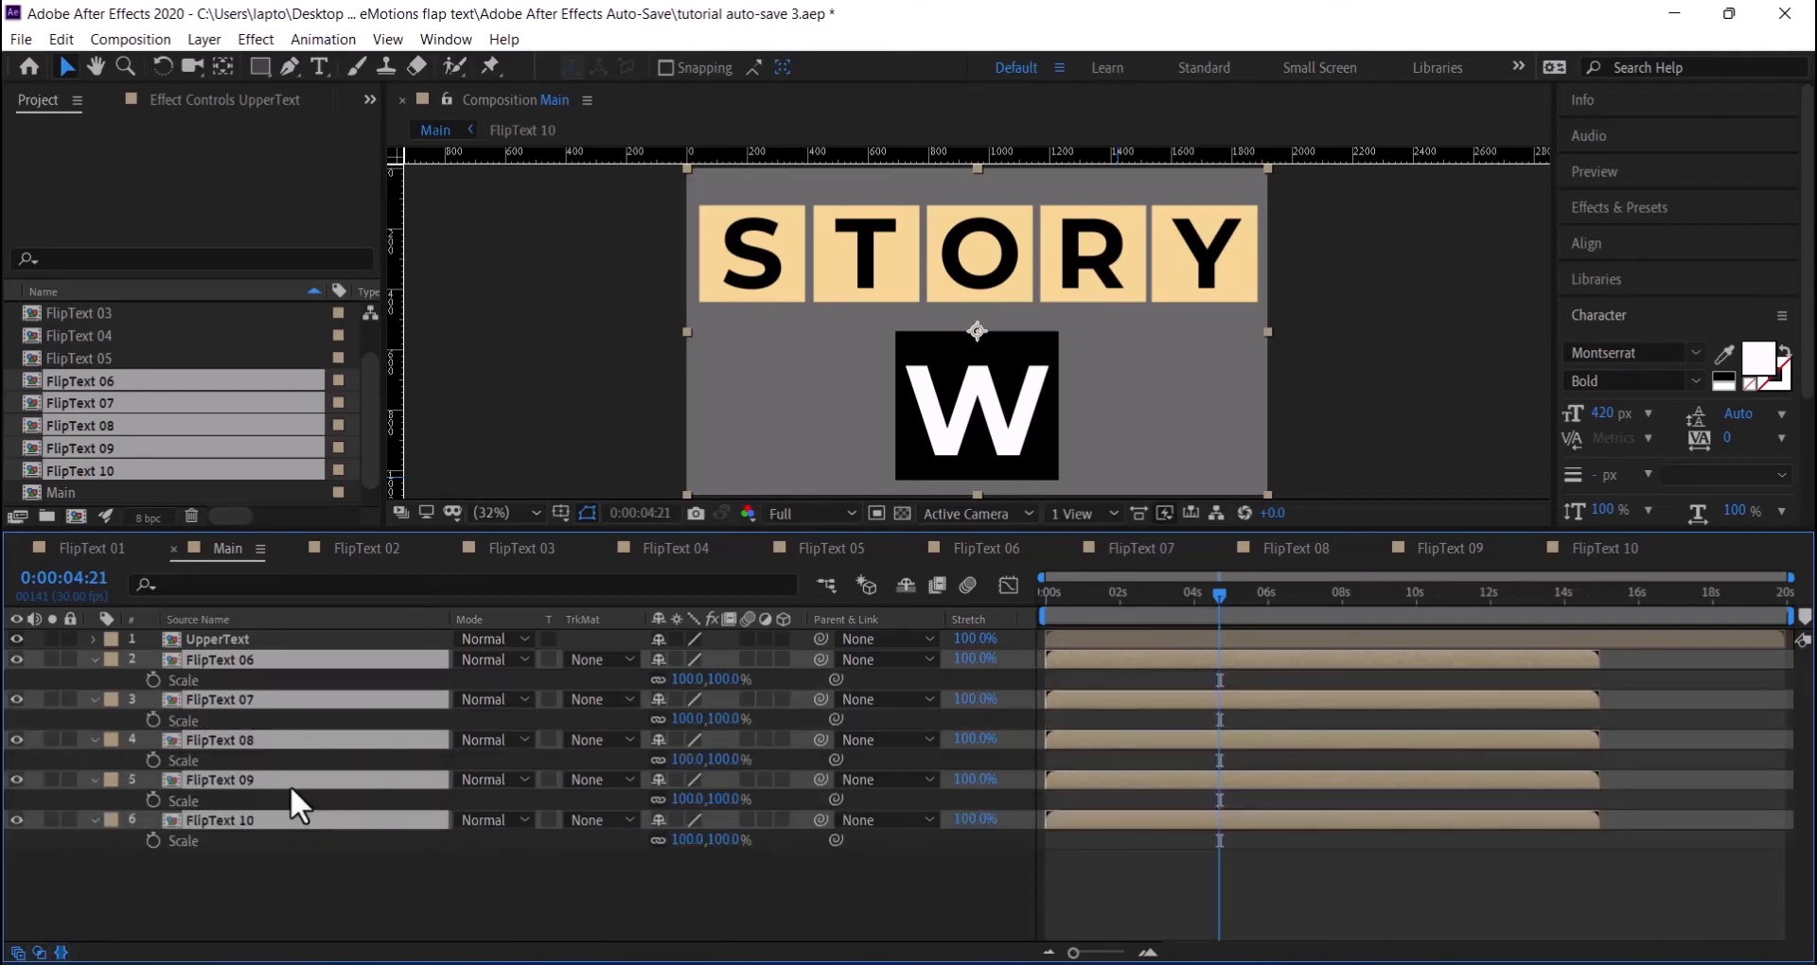
click(723, 679)
text(65)
key(Return)
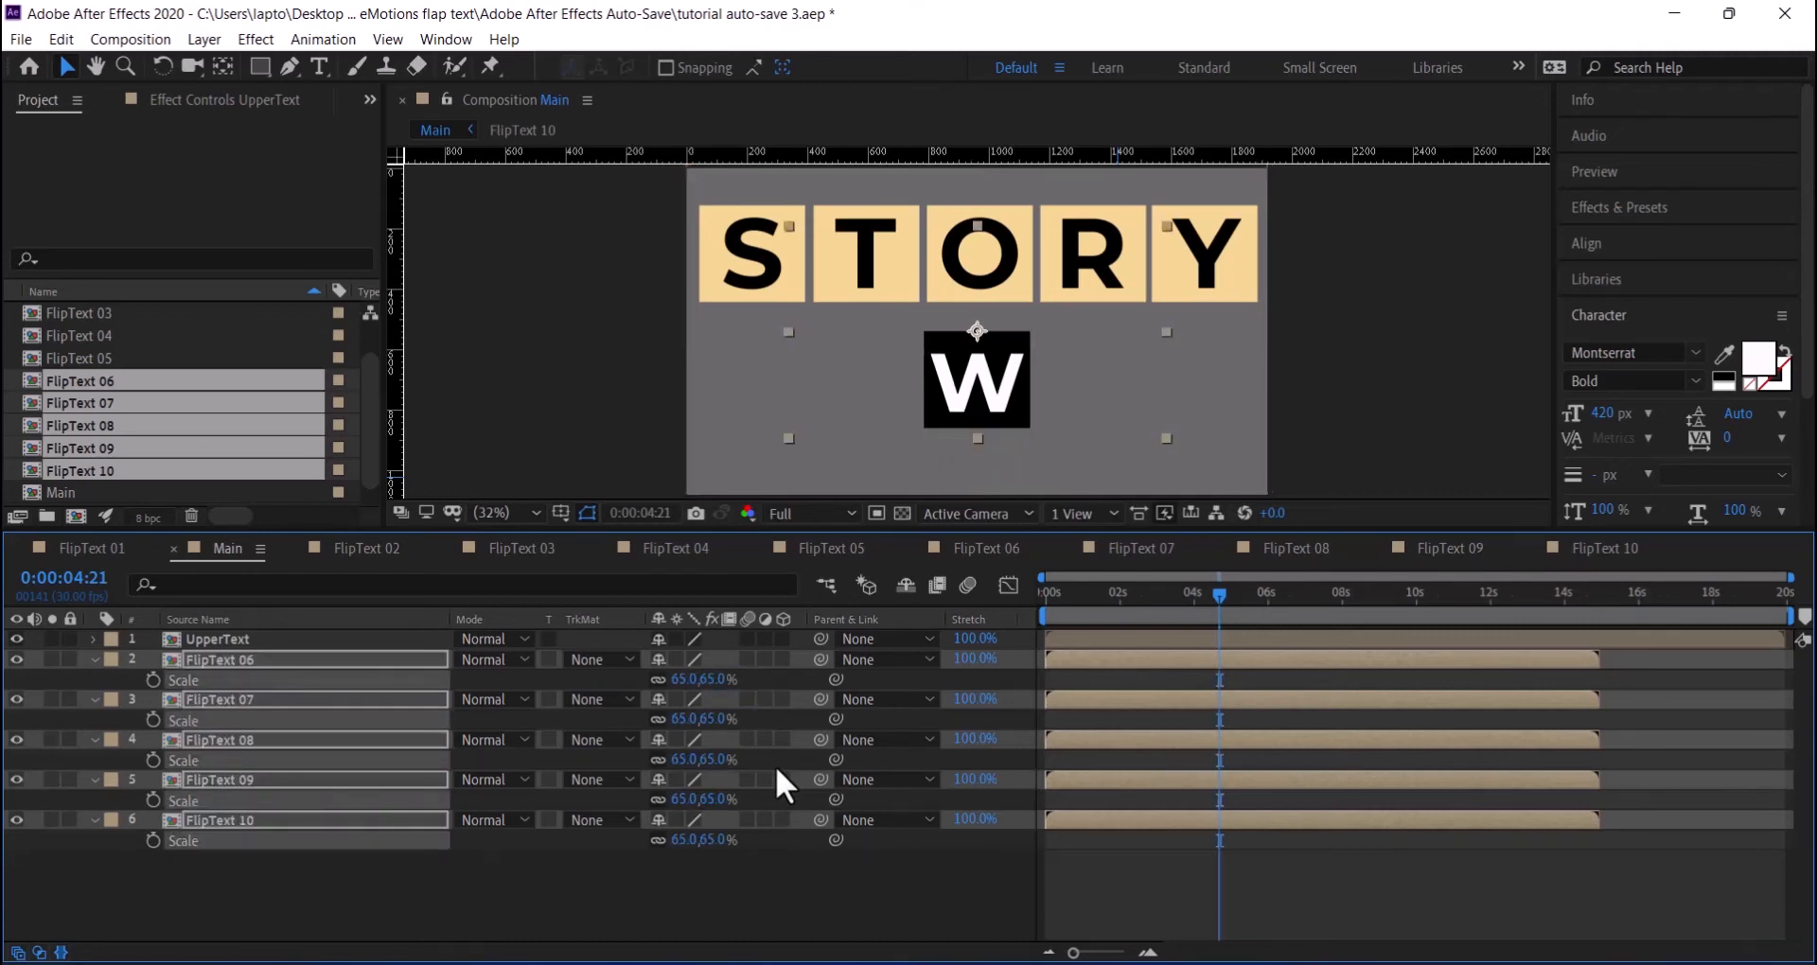
click(93, 657)
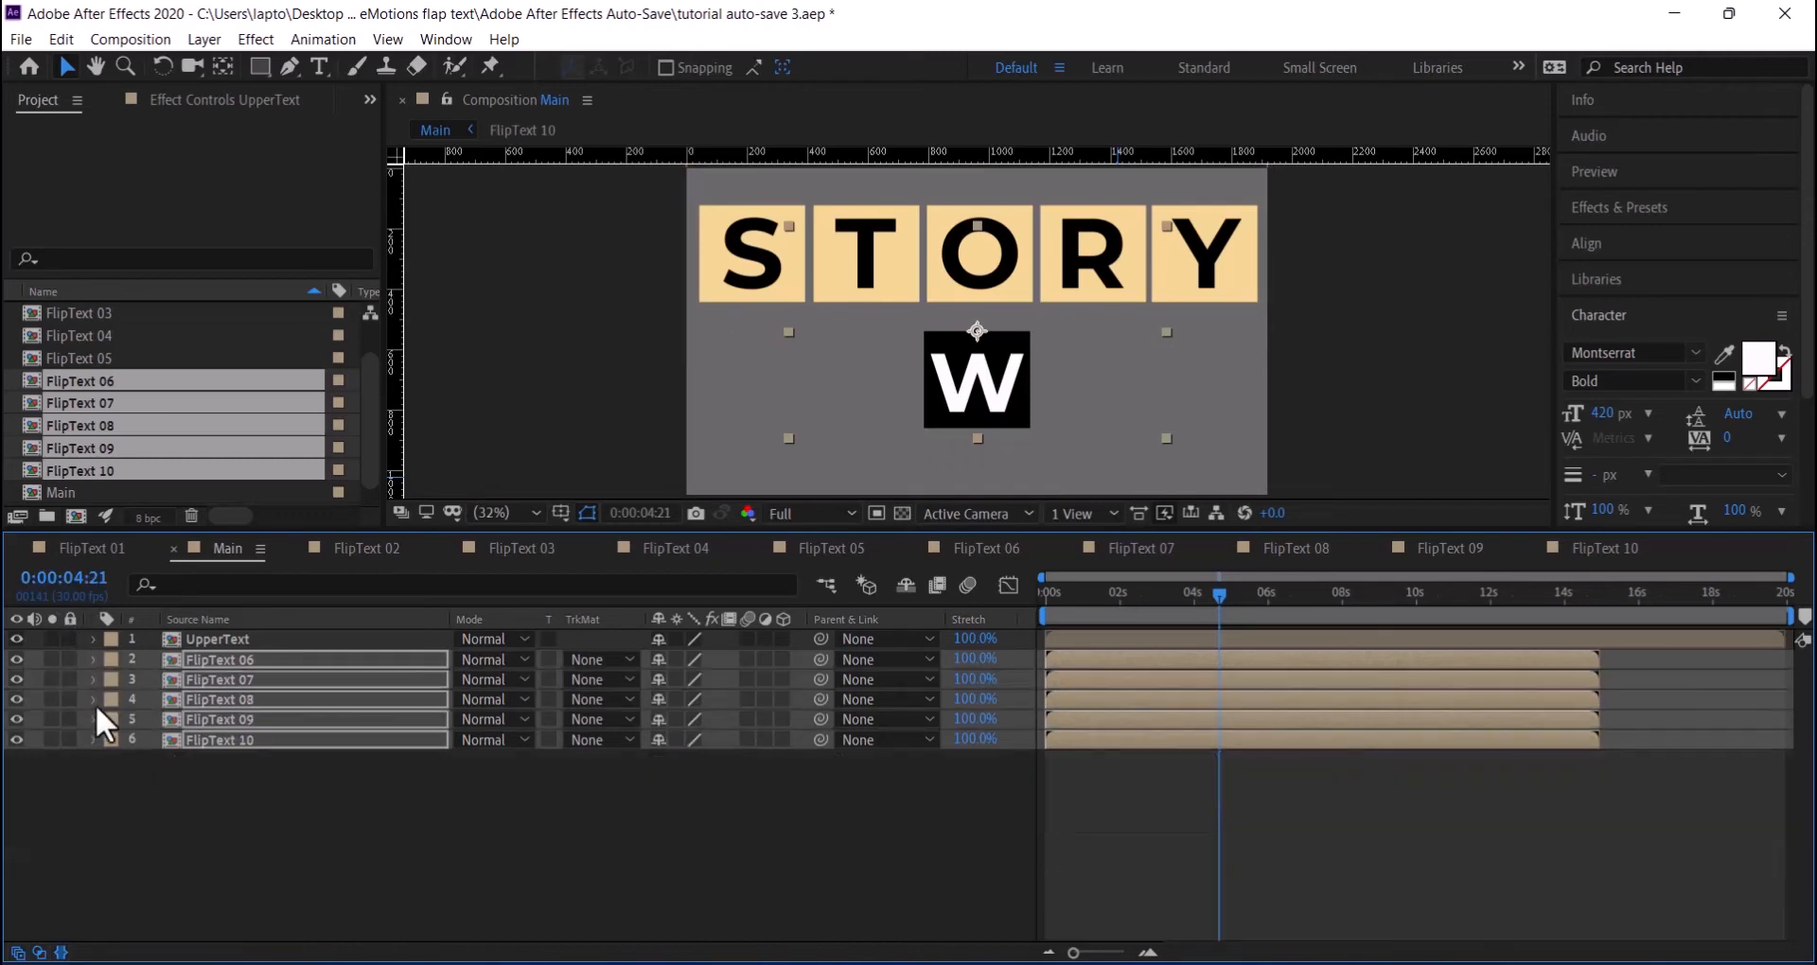
- Reverse the stacking order of the FlipText layers below UpperText so FlipText 10 is uppermost and FlipText 06 is lowest
click(322, 794)
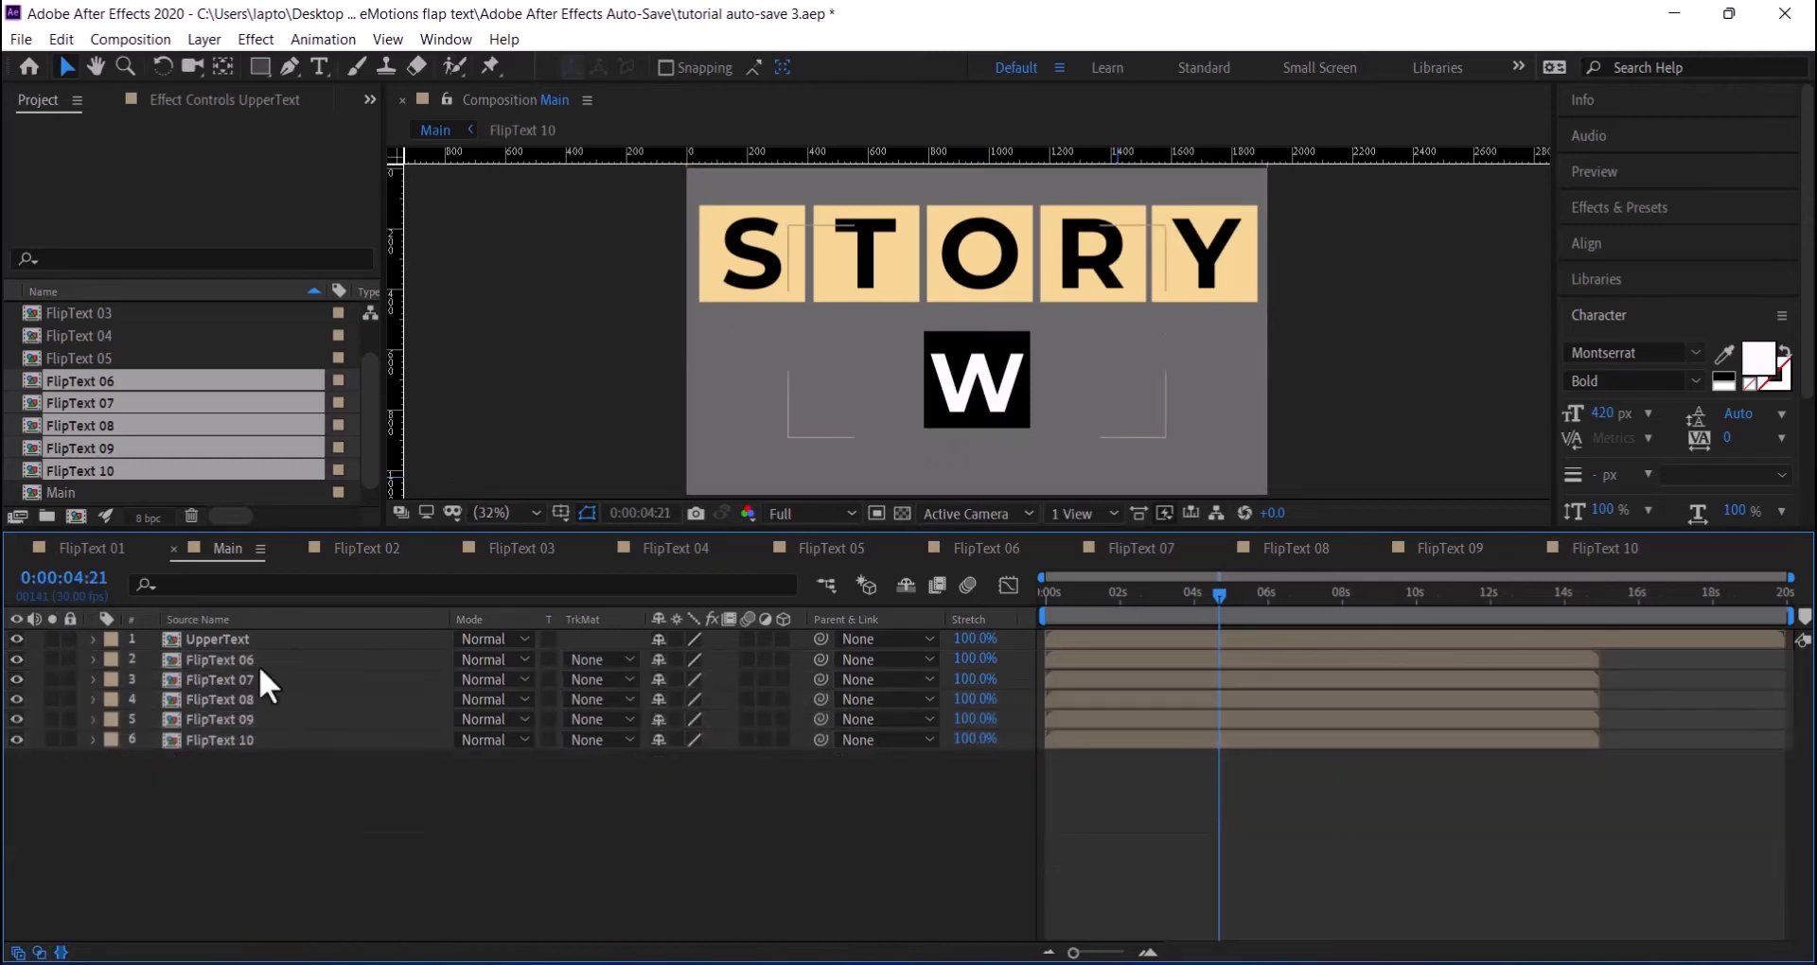
drag(260, 662, 276, 763)
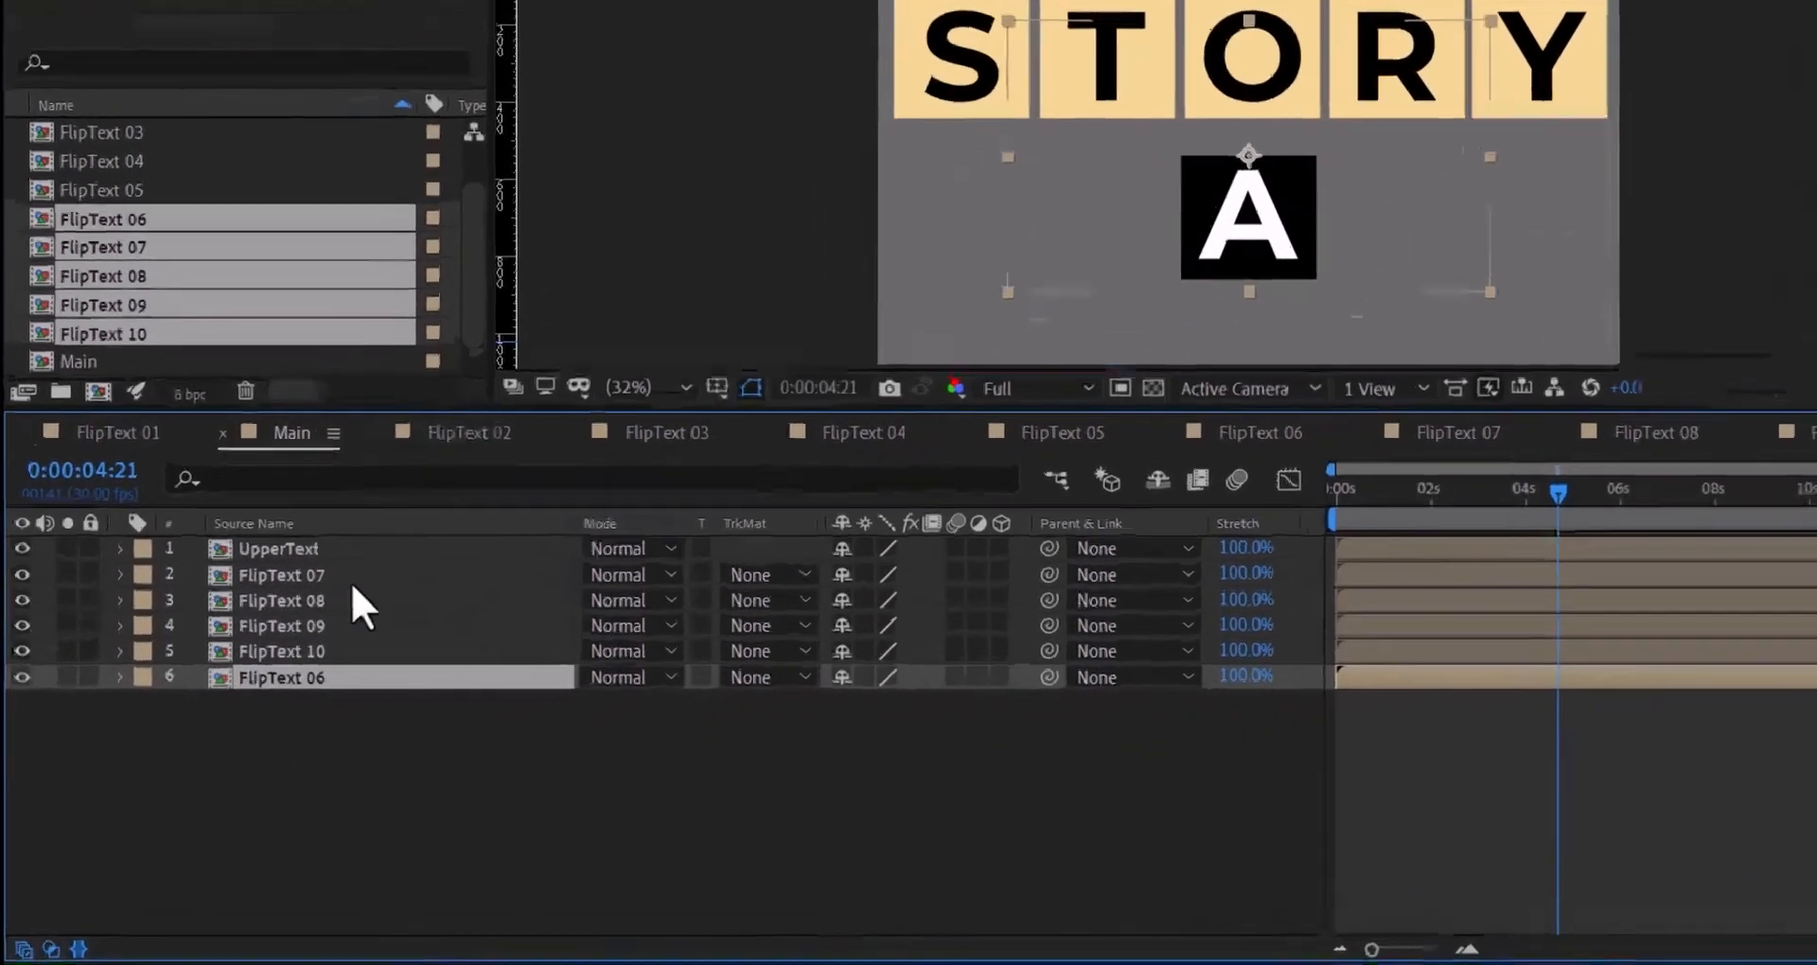
drag(352, 582, 356, 653)
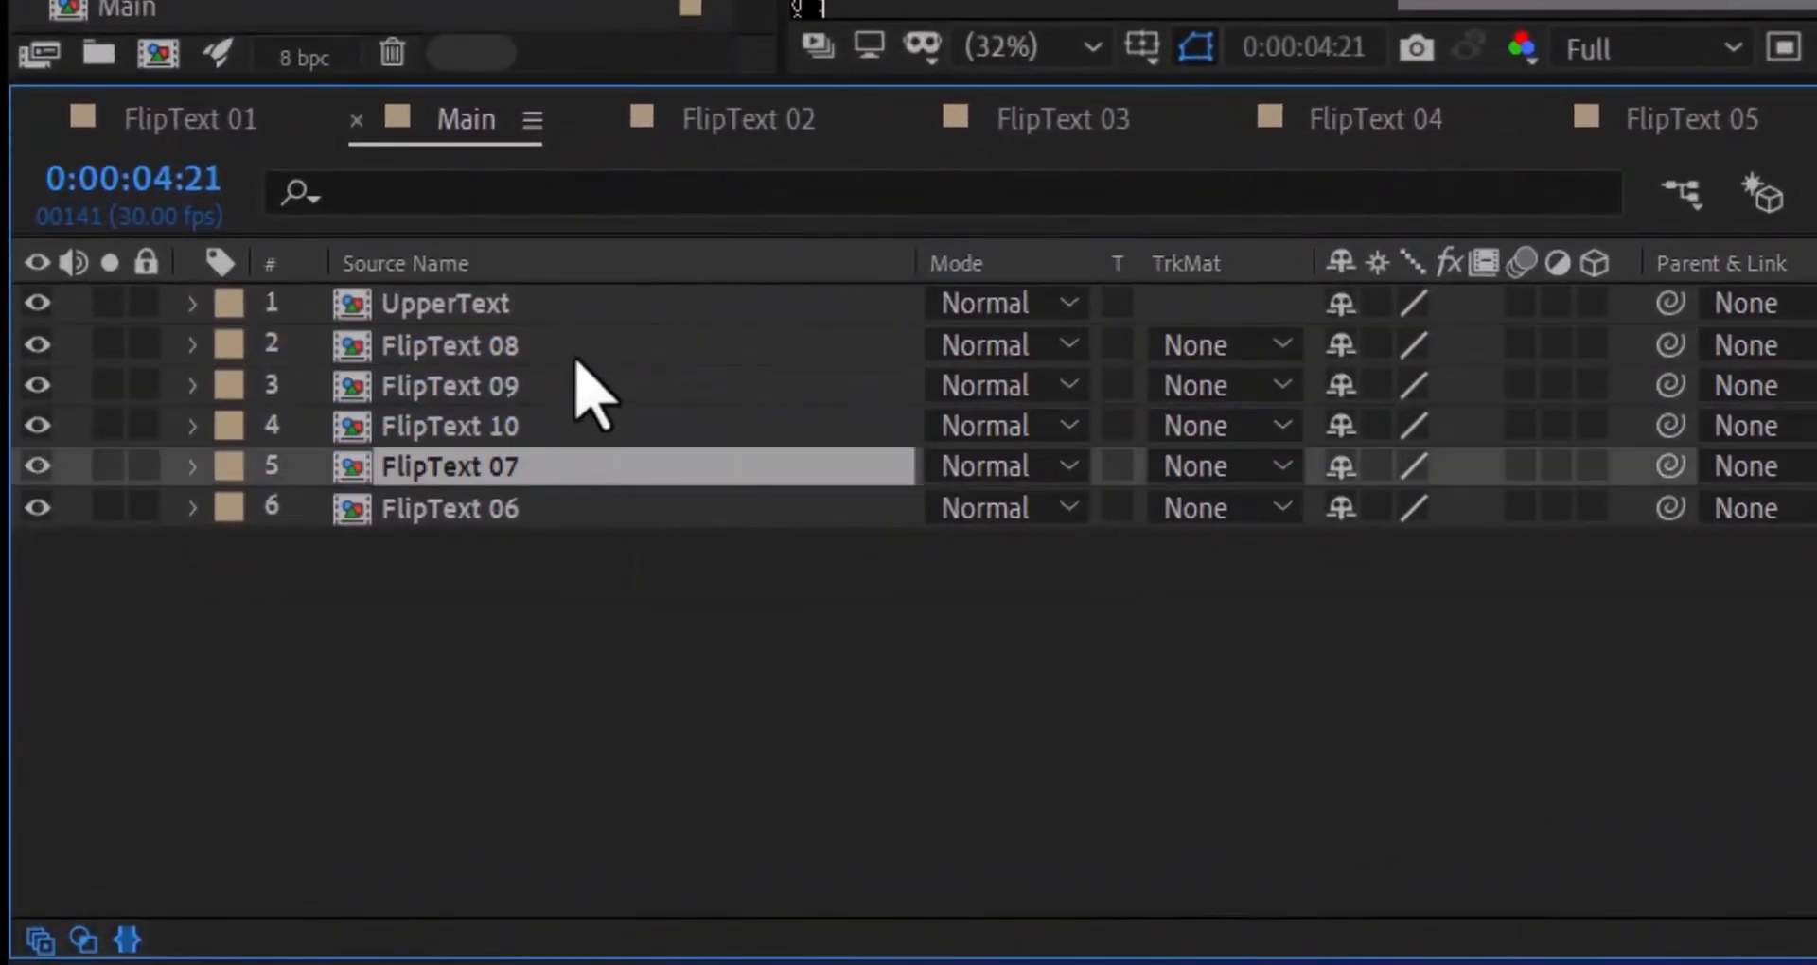
drag(577, 355, 579, 424)
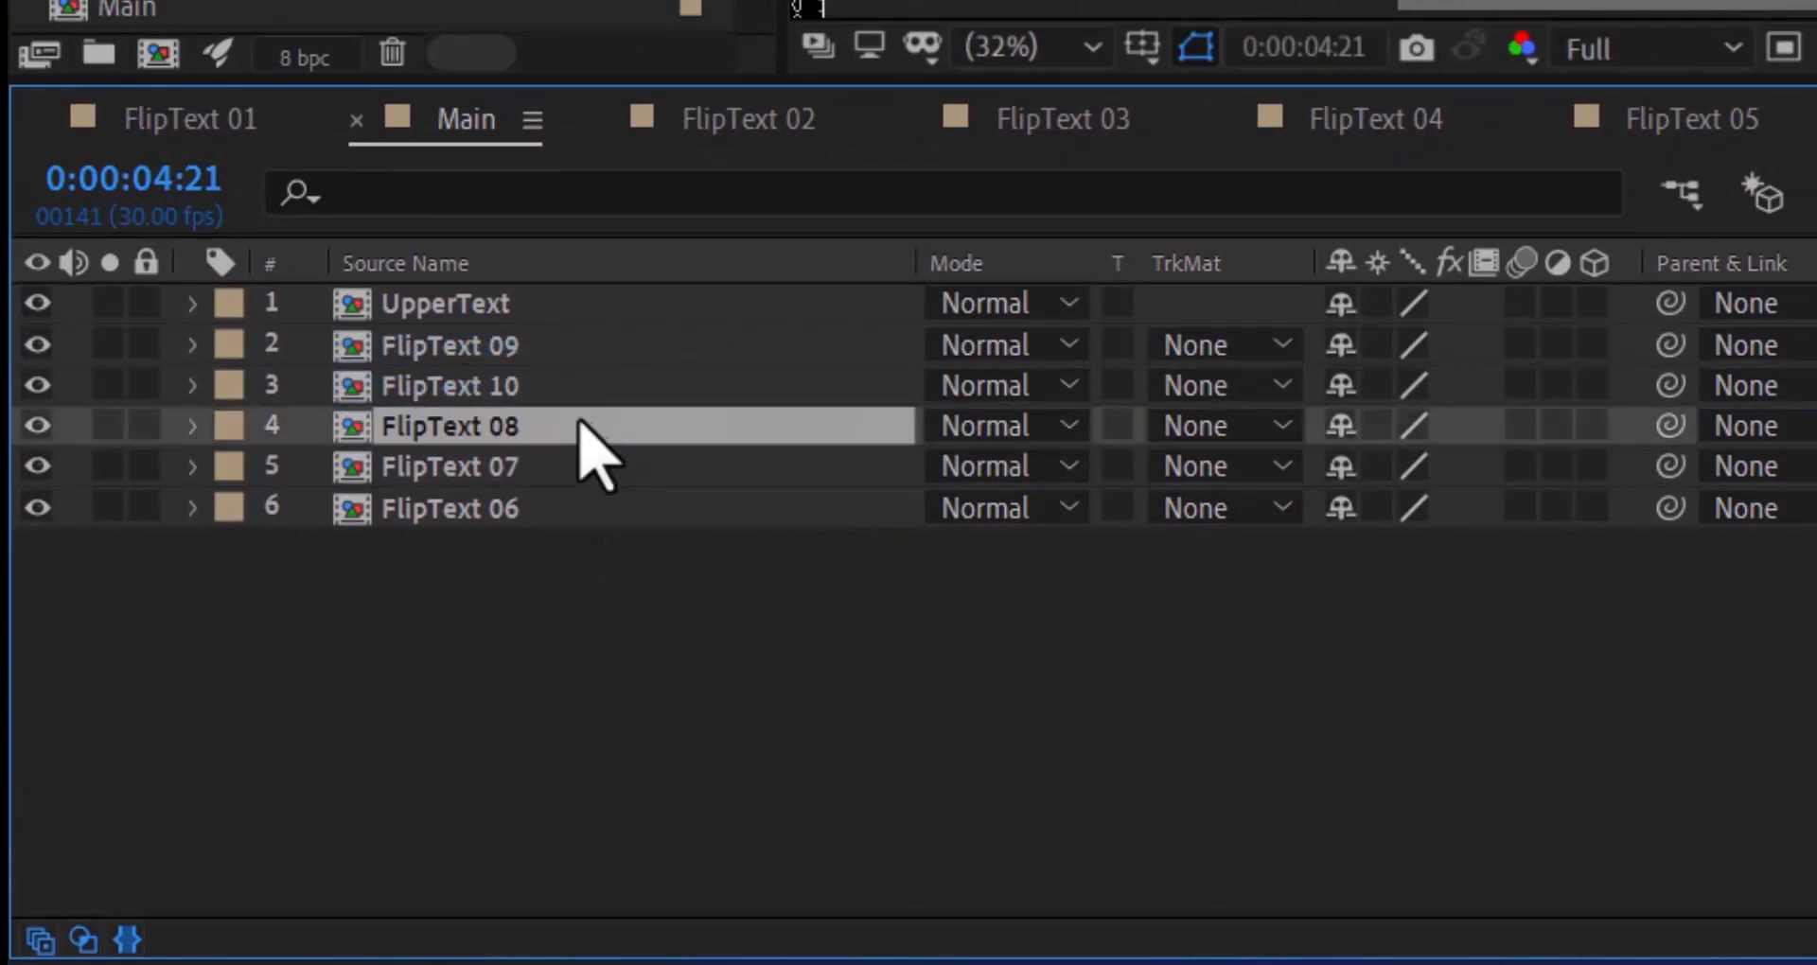
drag(589, 352, 601, 426)
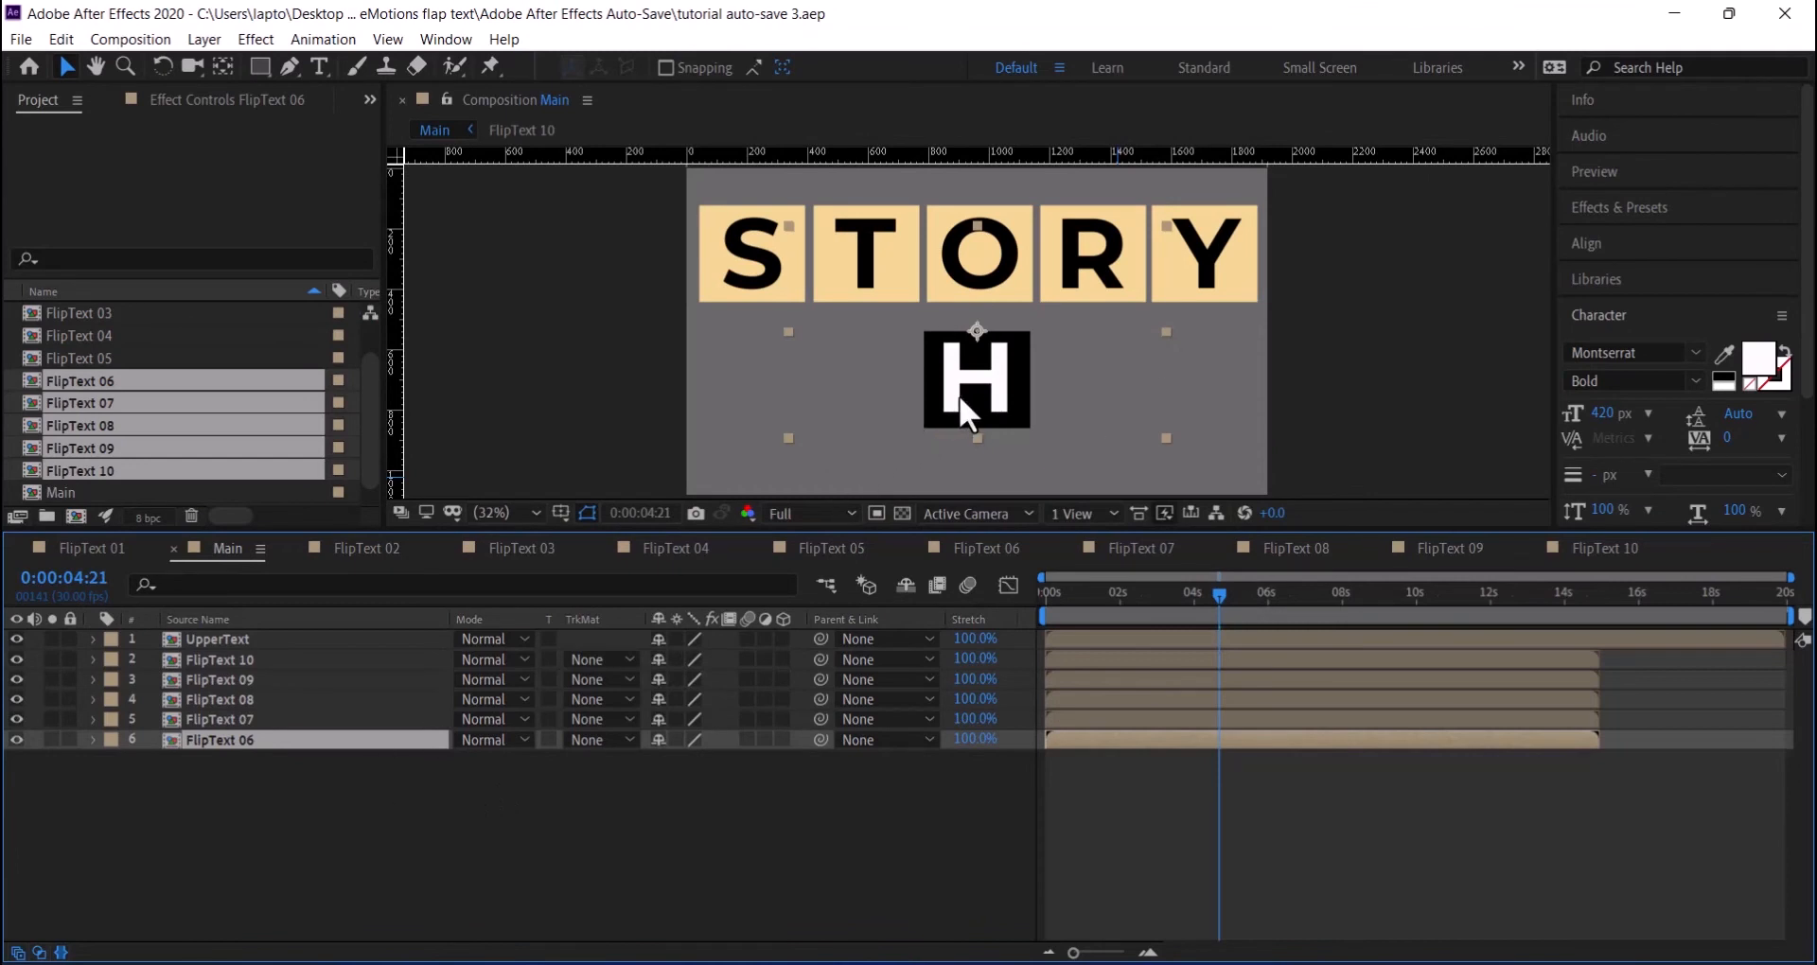
- Position the FlipText 06 to FlipText 10 tiles in a row directly beneath STORY, spelling WATCH and aligned with the tiles above
drag(991, 382, 765, 368)
click(214, 720)
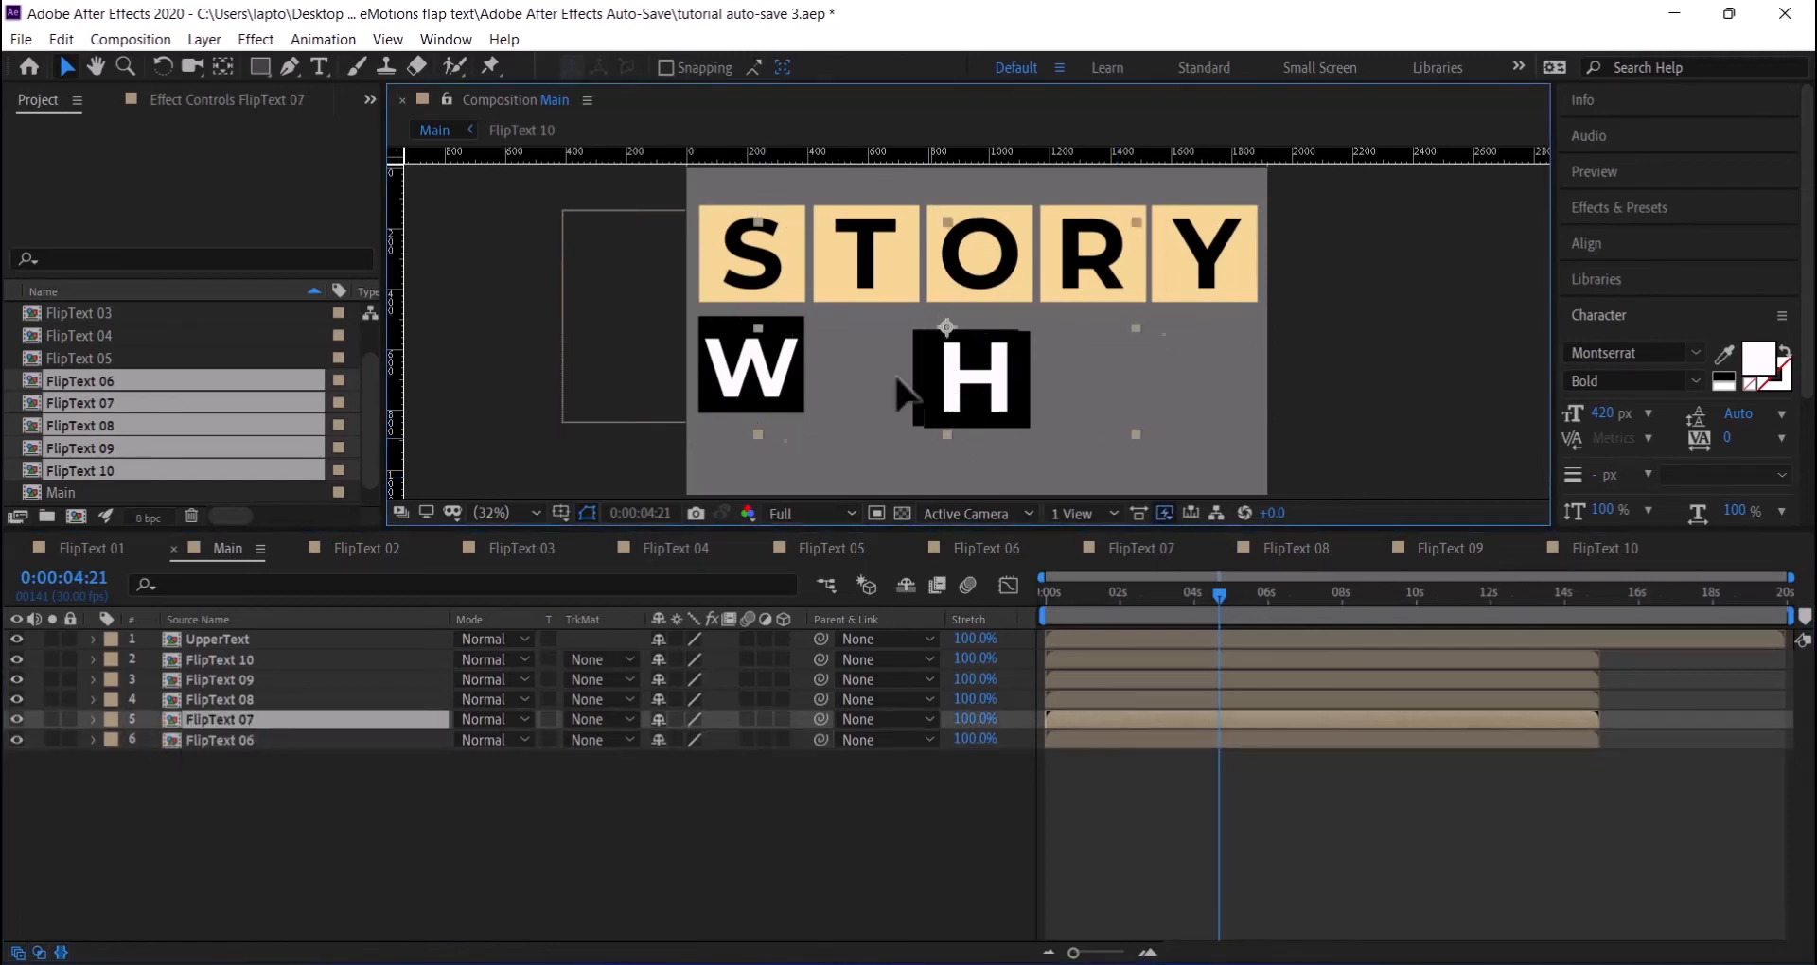
drag(957, 383, 866, 388)
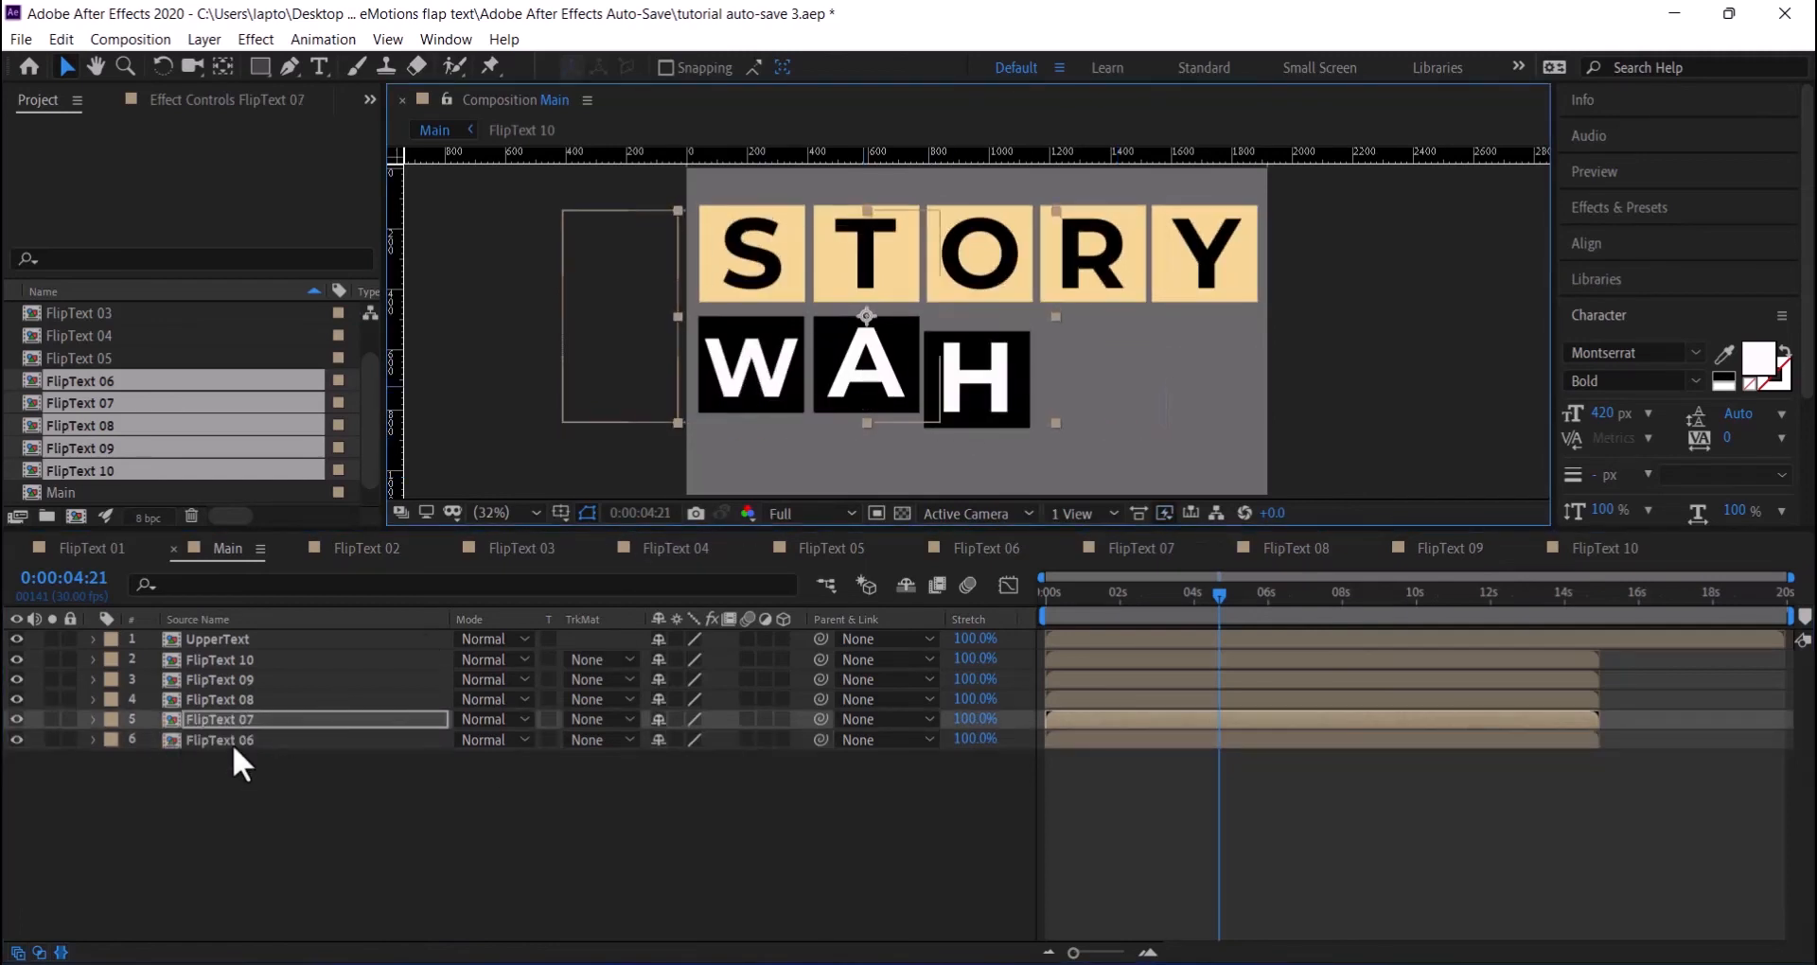
click(218, 699)
drag(989, 372, 1083, 353)
click(236, 680)
click(284, 660)
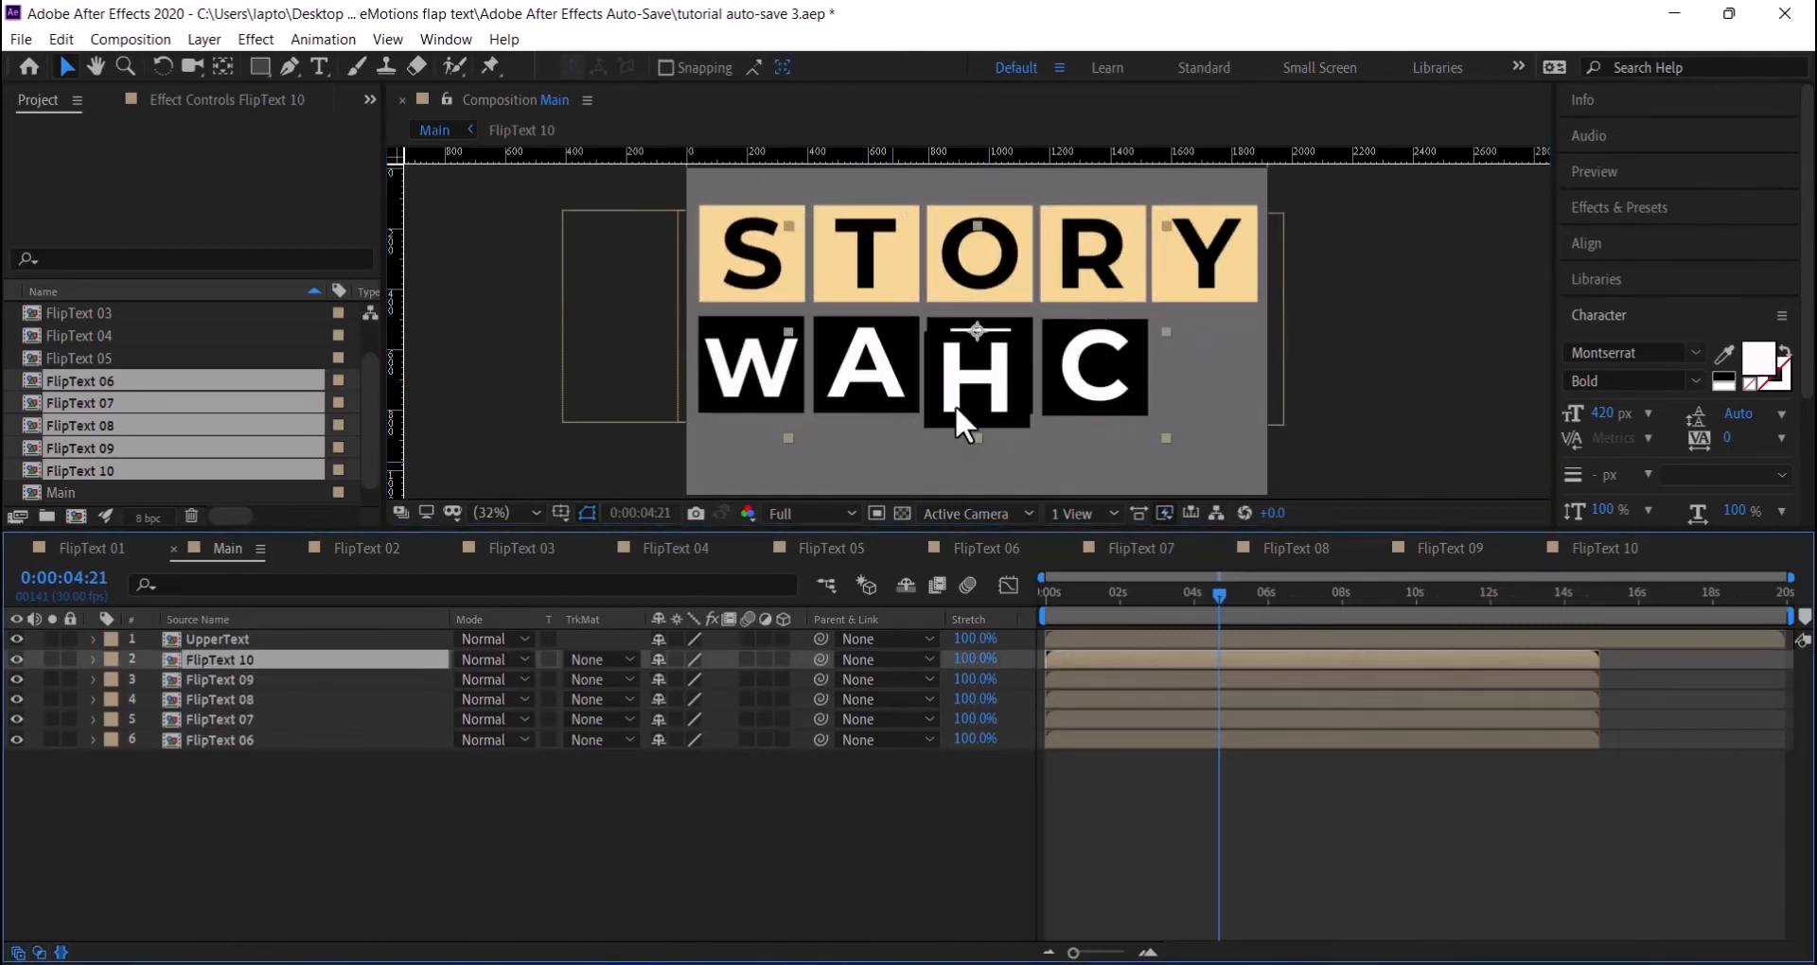
drag(965, 403, 1205, 382)
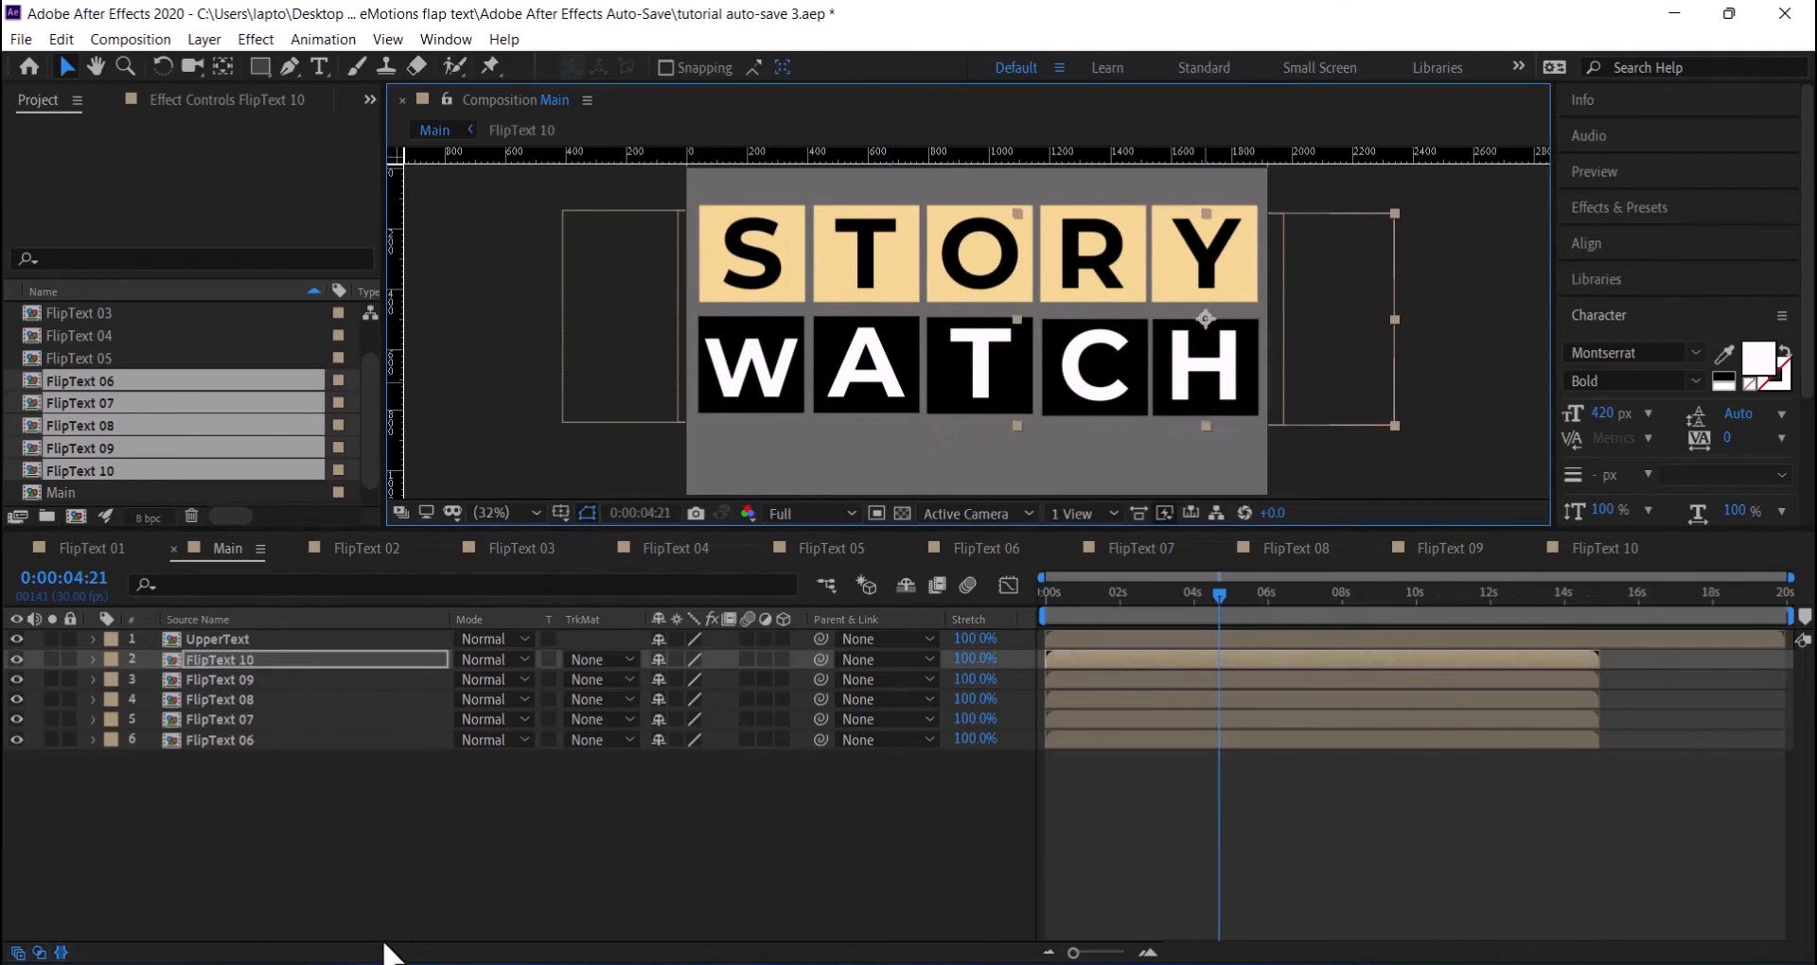
click(338, 862)
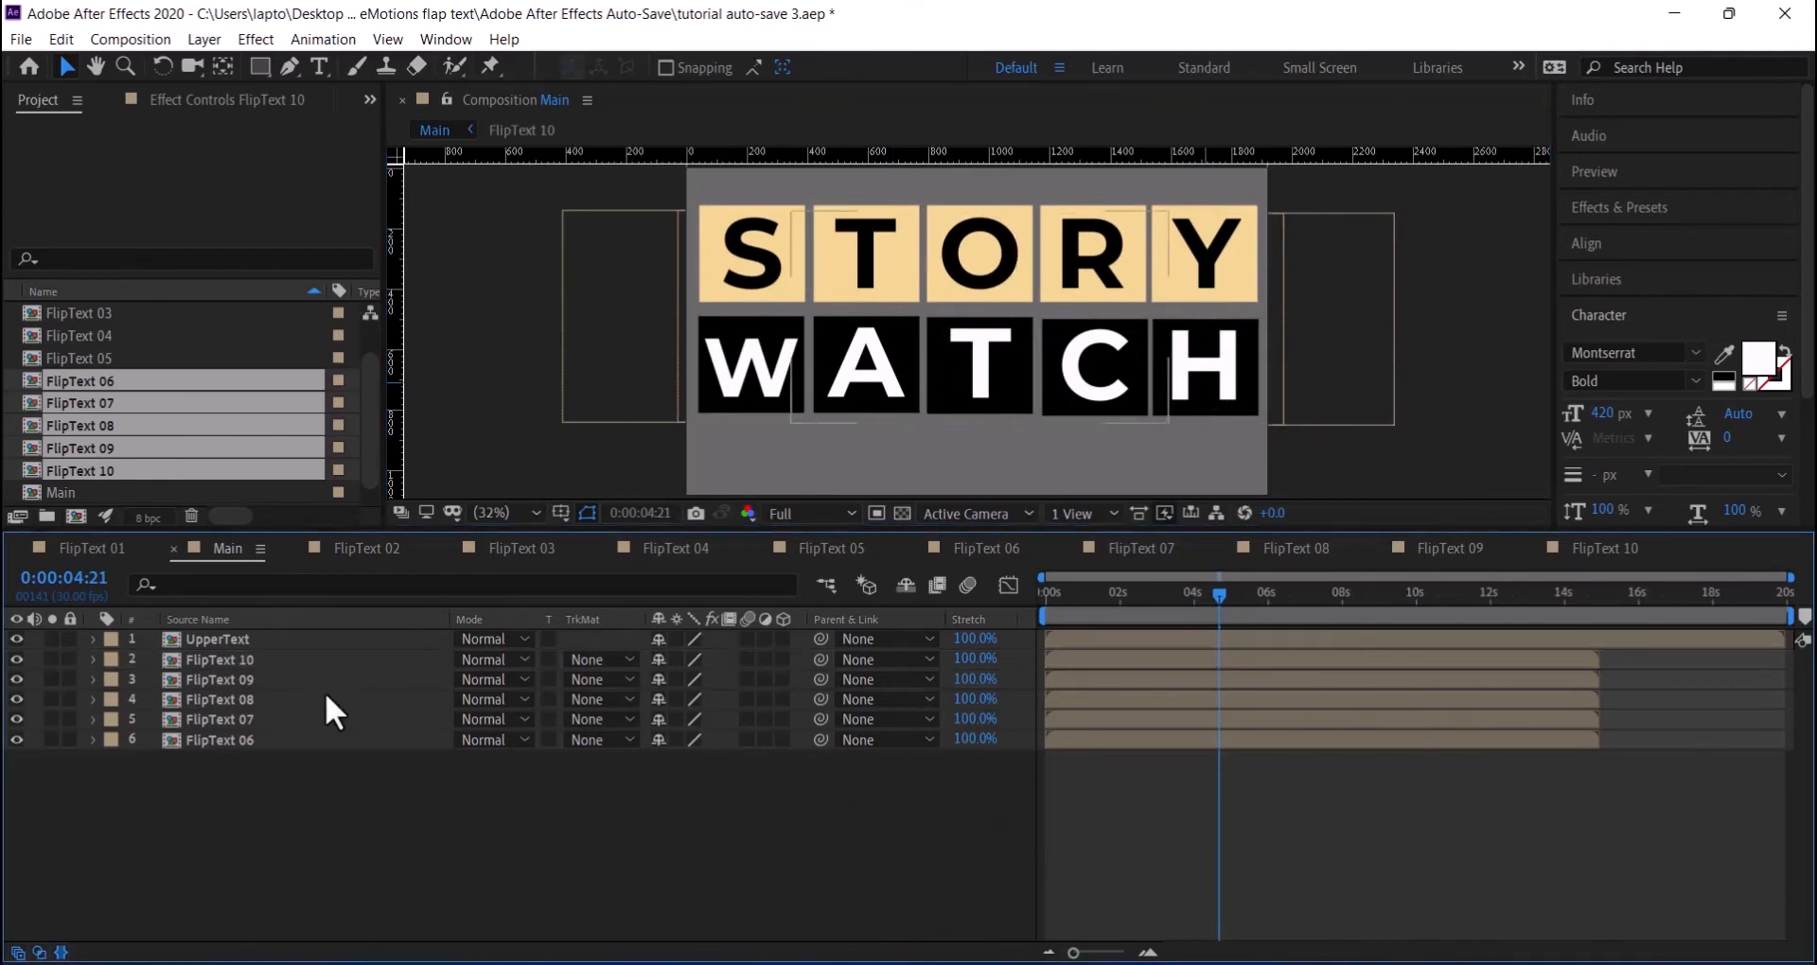
- Stagger the FlipText 07 to FlipText 10 layers in time so each starts slightly later than the previous one, FlipText 10 at about 1 second
click(241, 742)
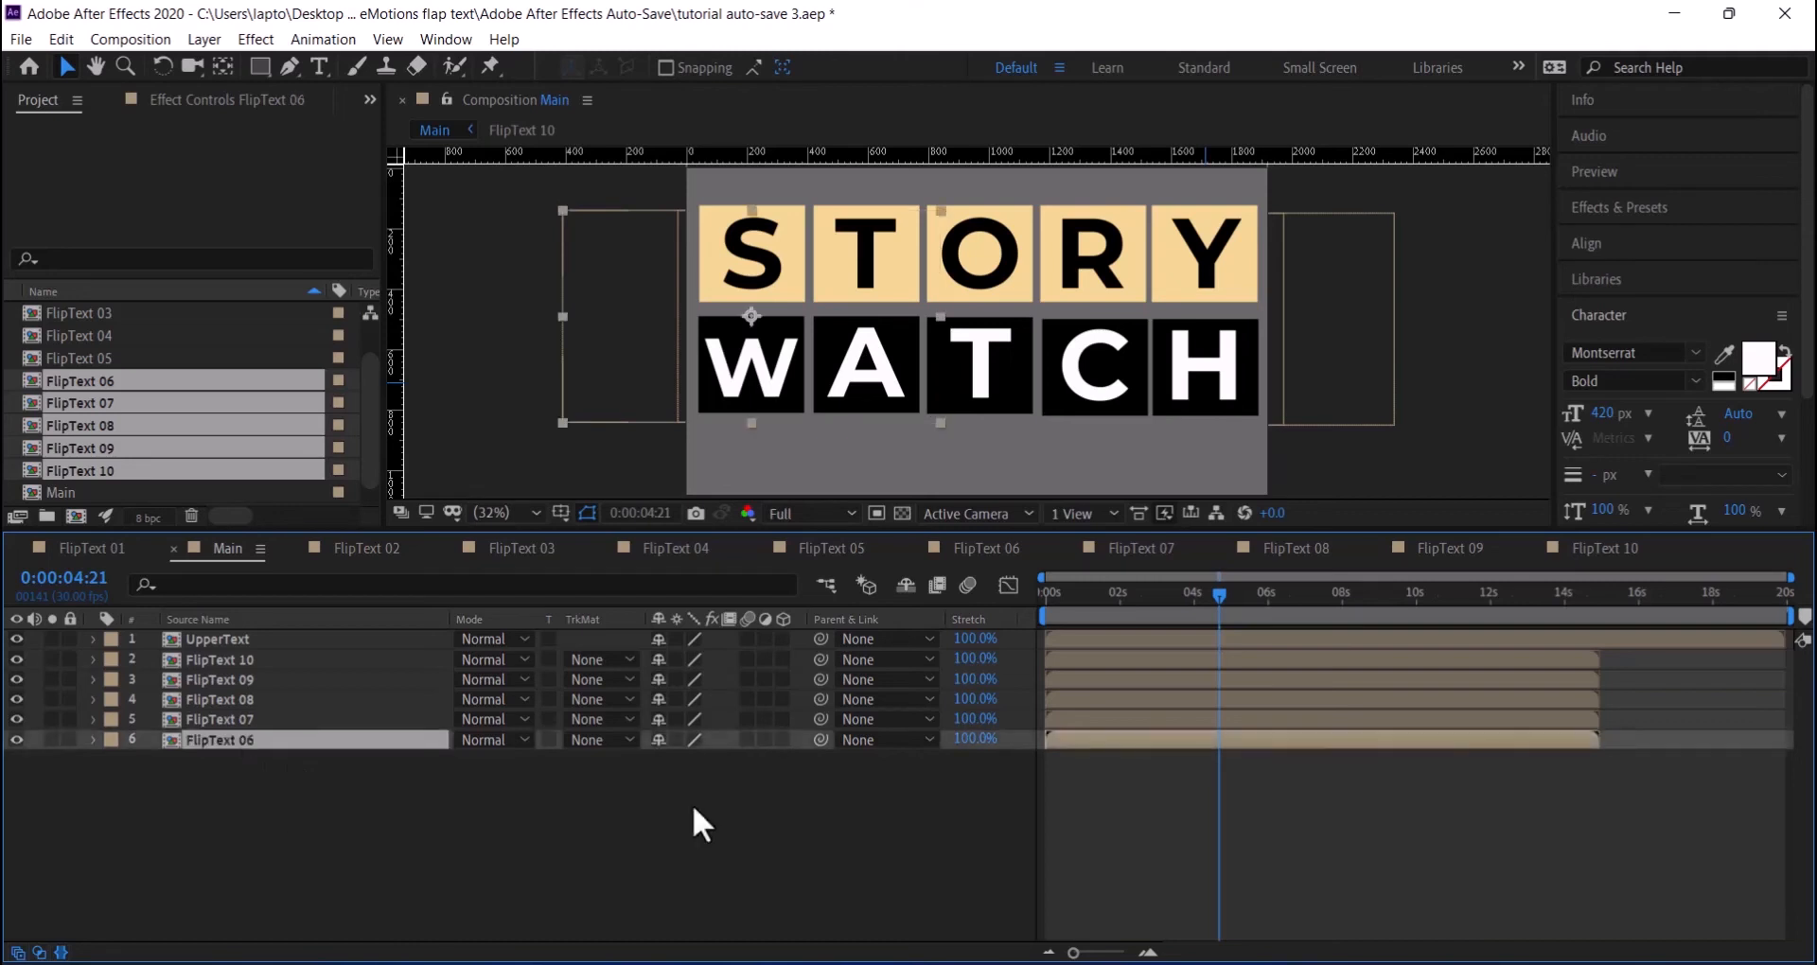
click(1085, 718)
drag(1086, 715, 1165, 668)
click(1094, 704)
click(1113, 685)
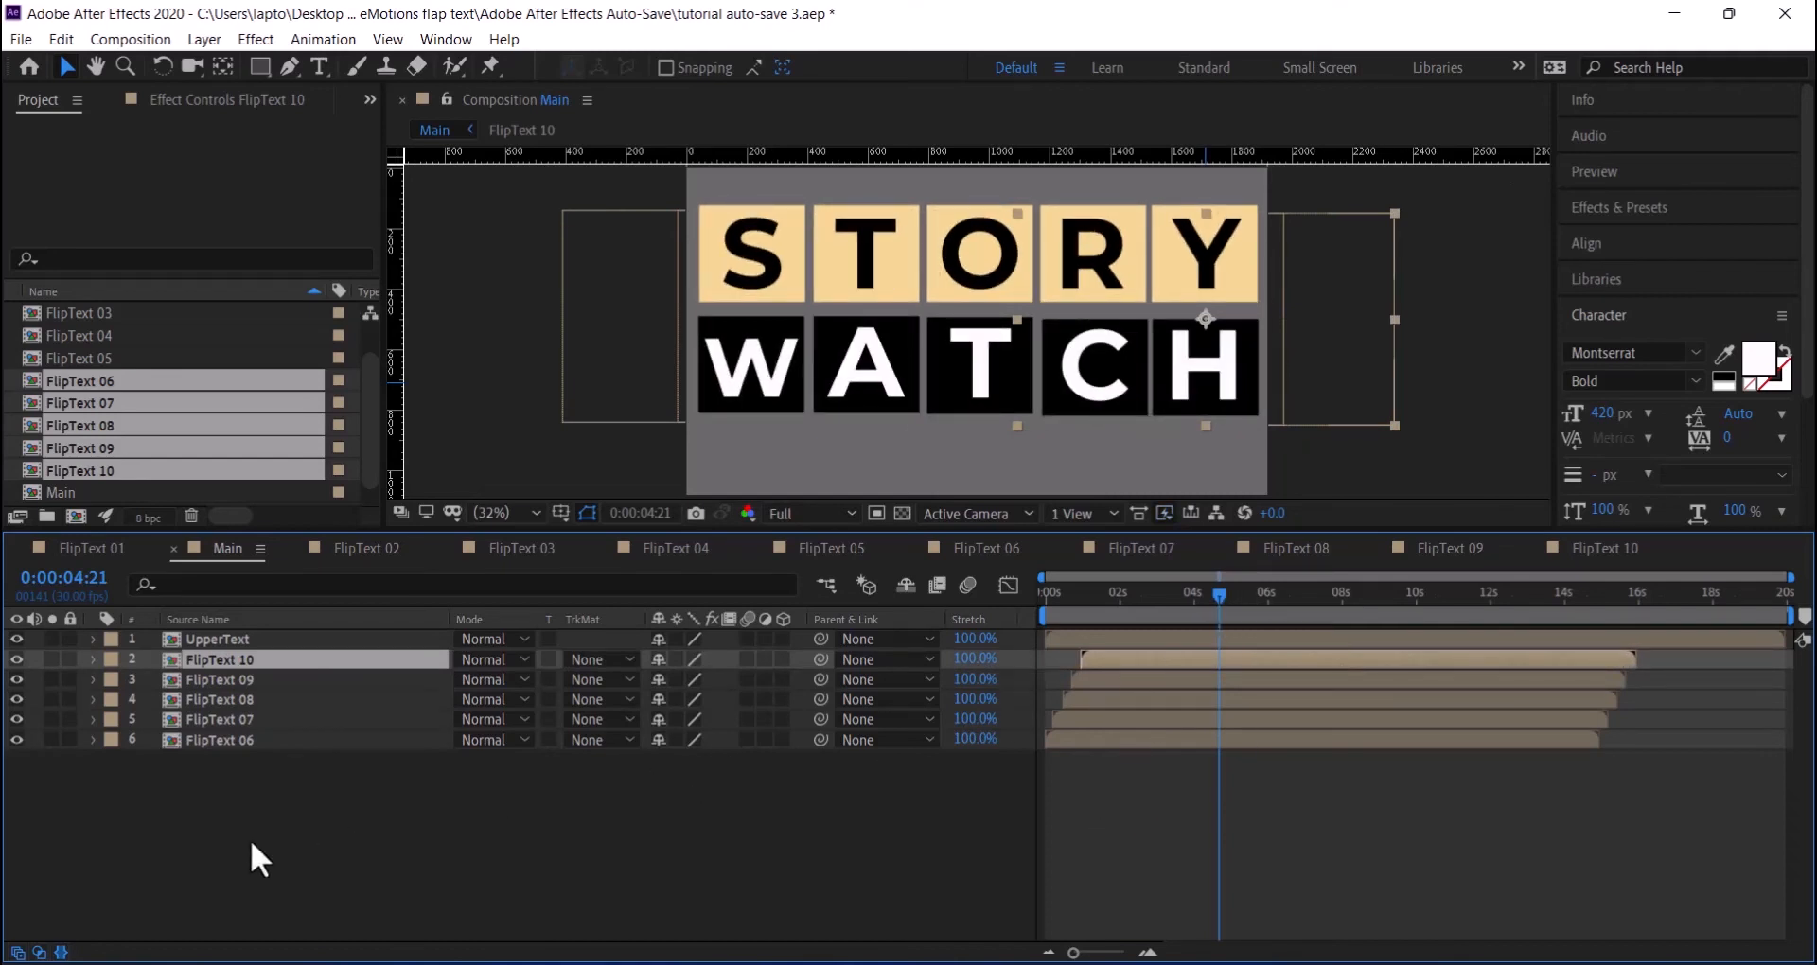
- Pre-compose the FlipText 06 to FlipText 10 layers as LowerText and play back the Main animation from the start
drag(250, 839, 233, 653)
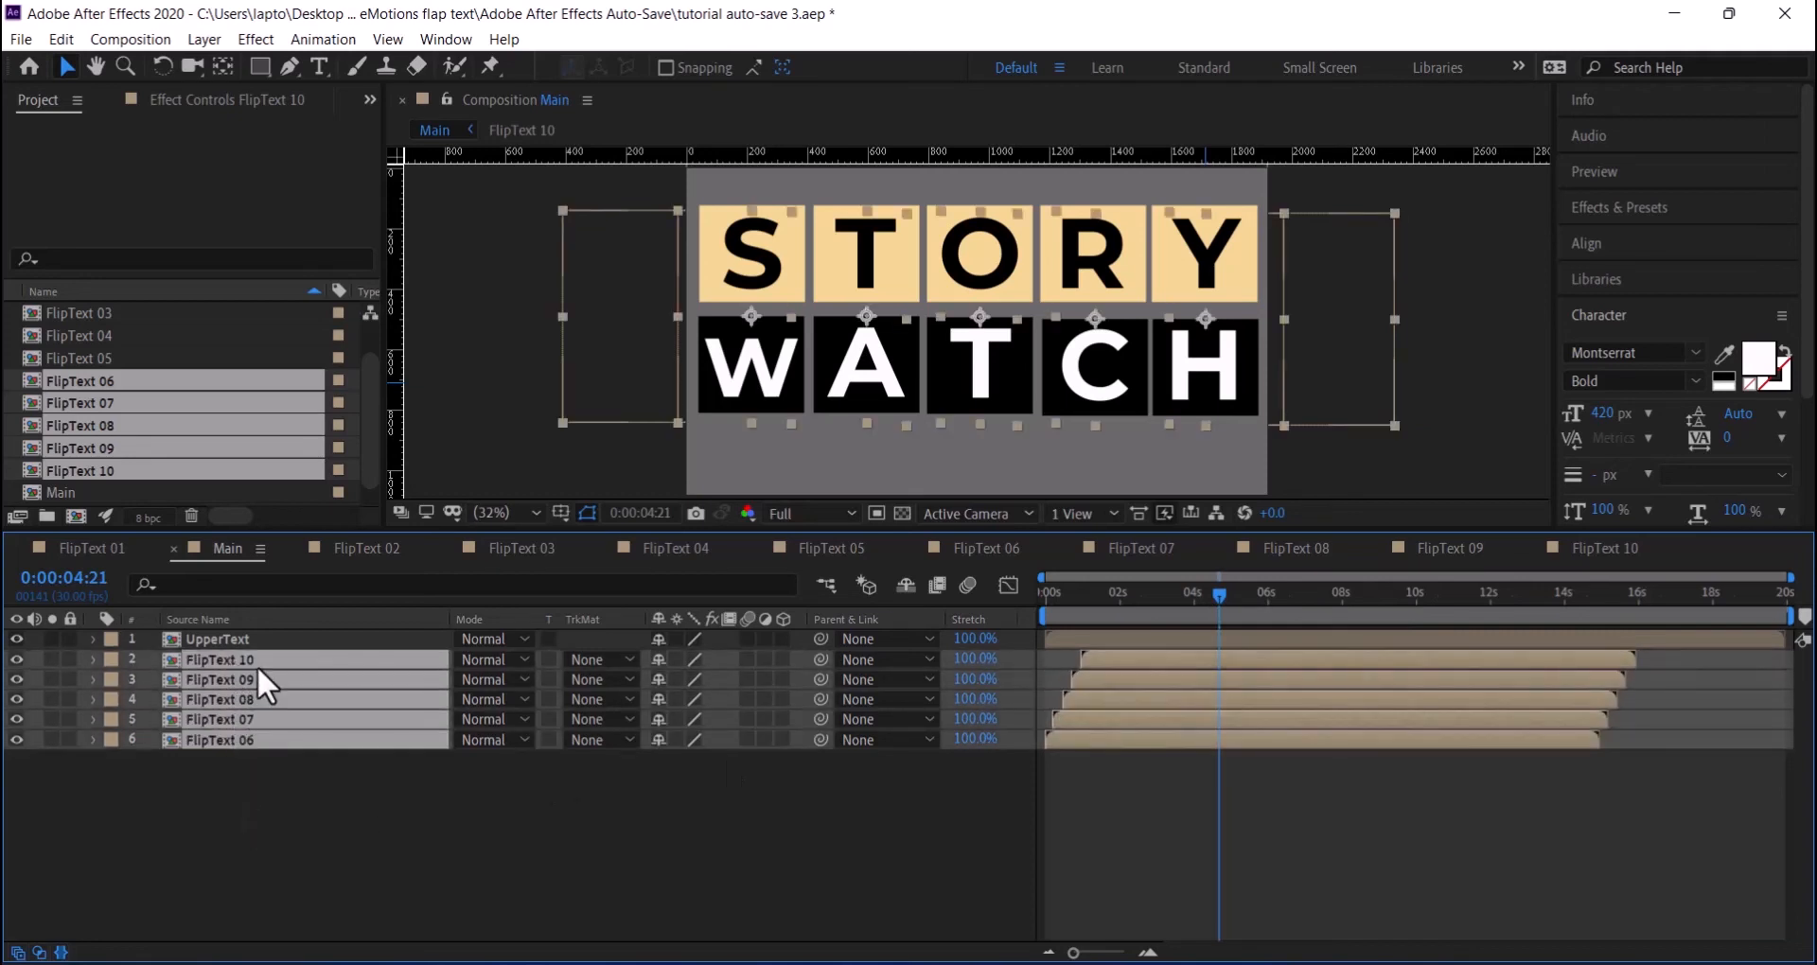
right_click(259, 664)
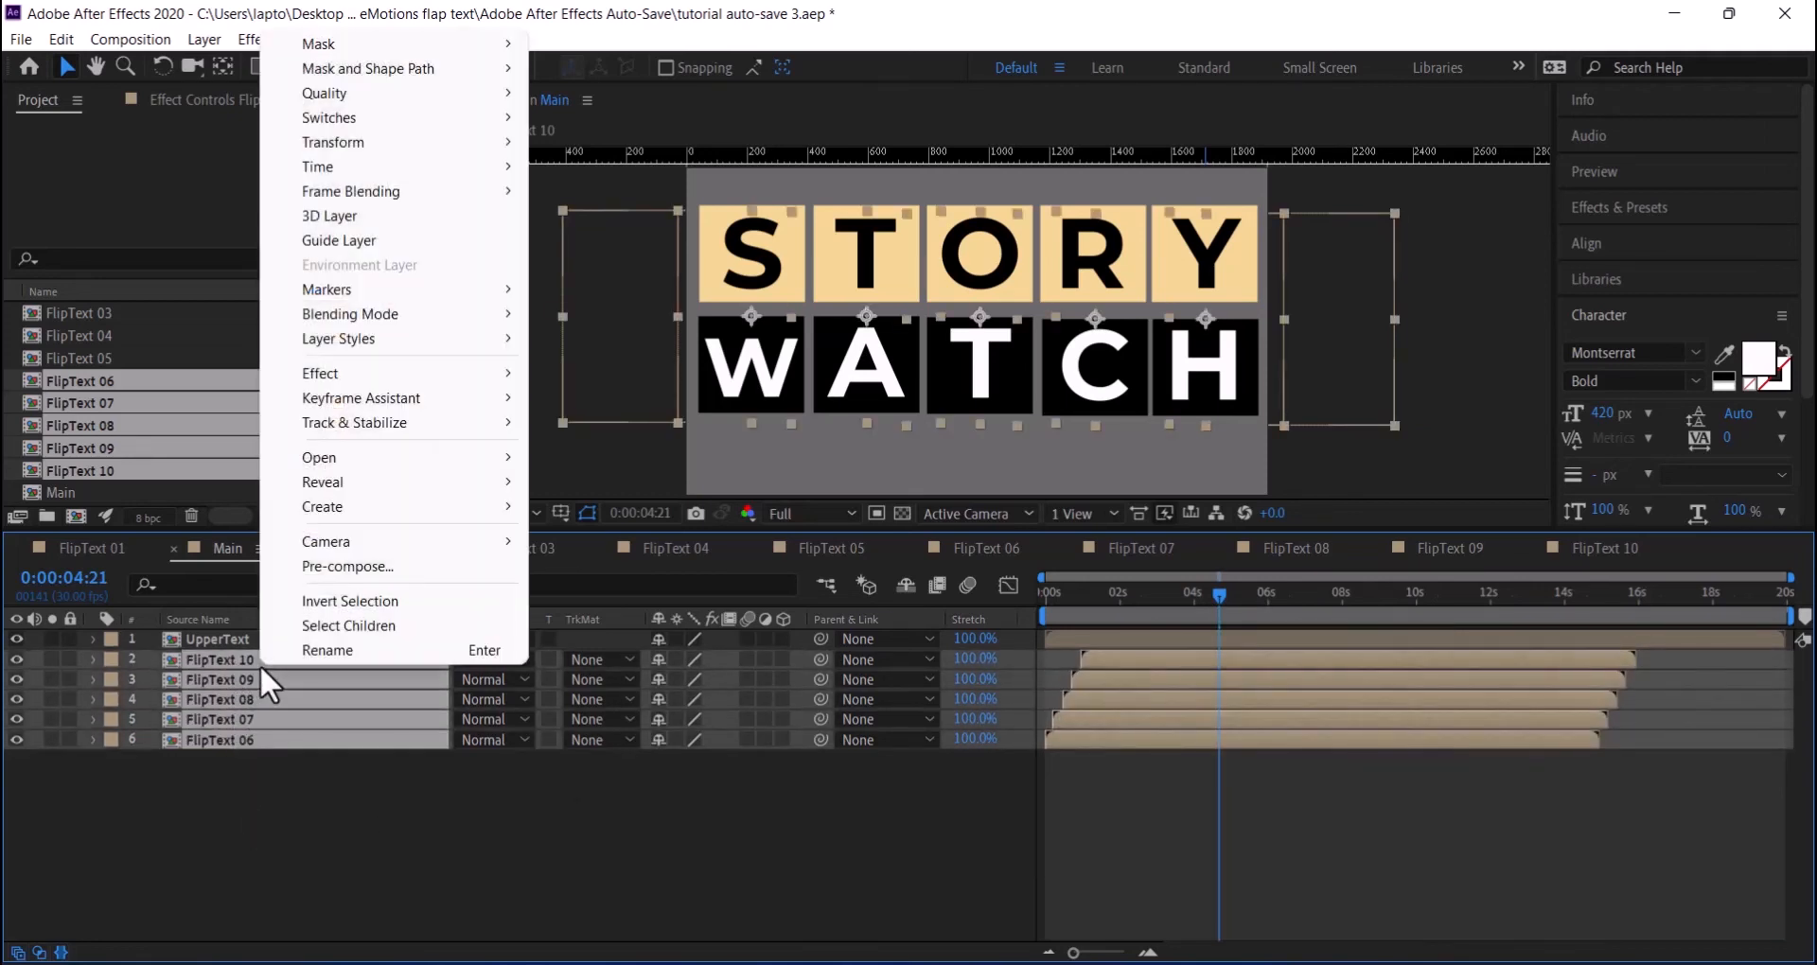
click(372, 566)
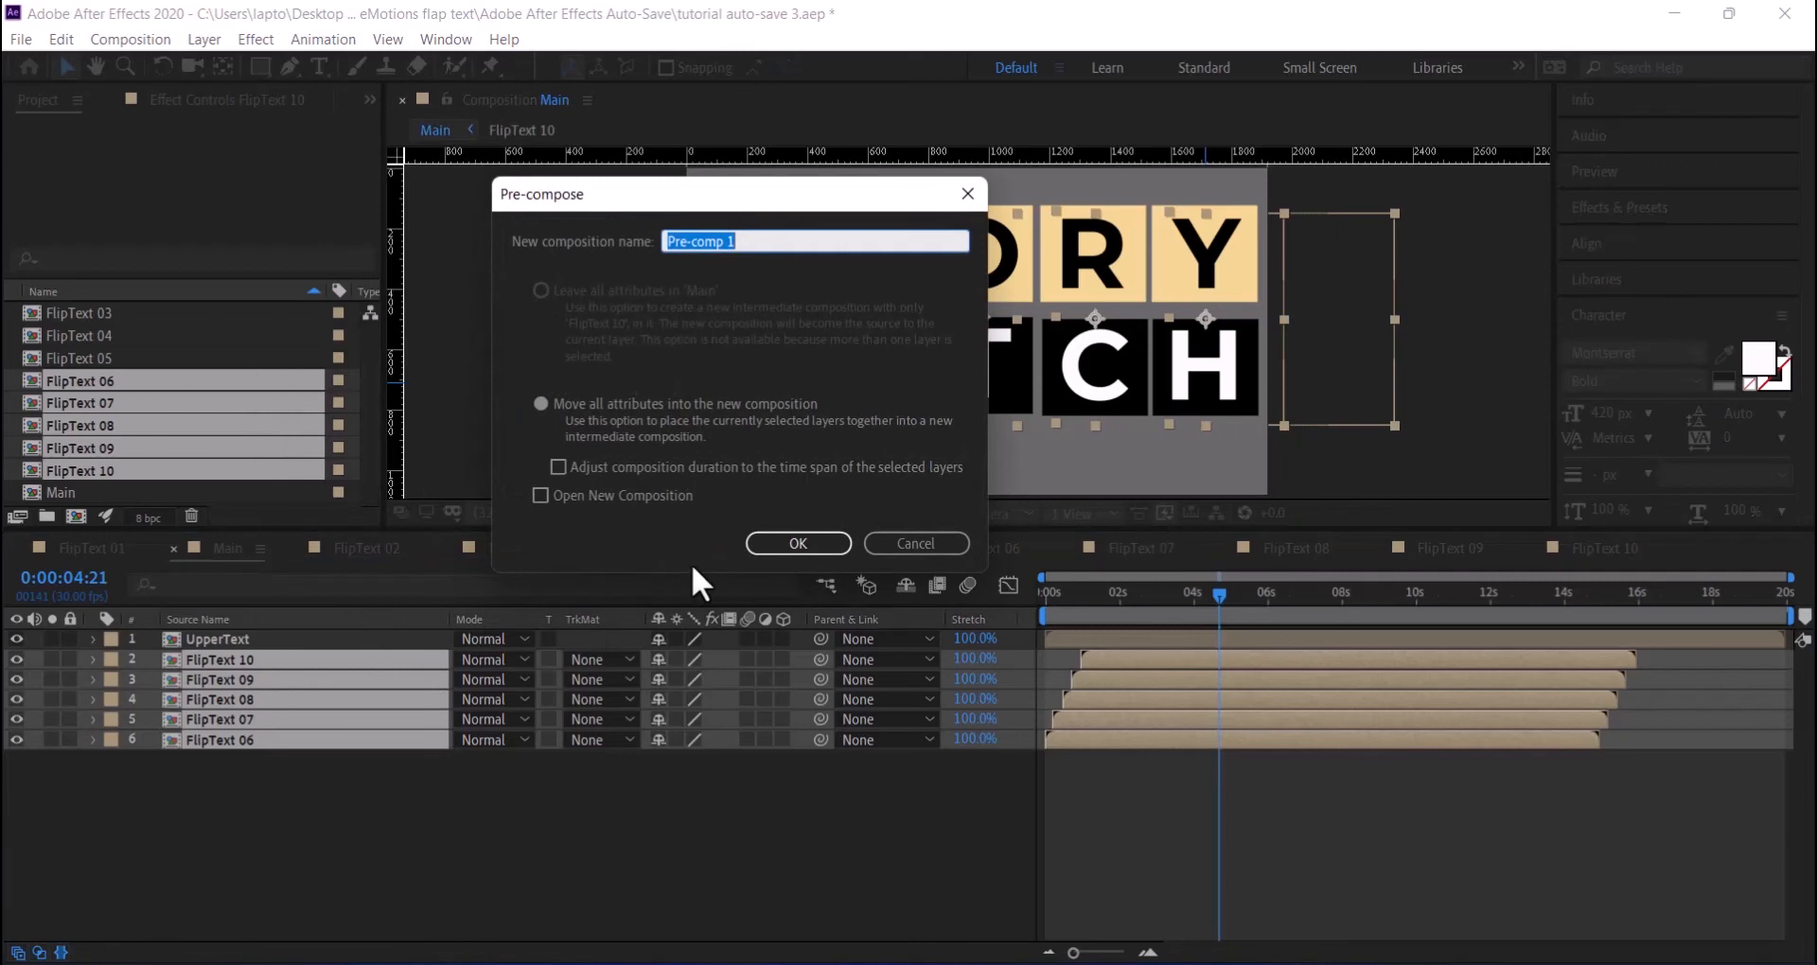
text(LowerText)
key(Return)
key(space)
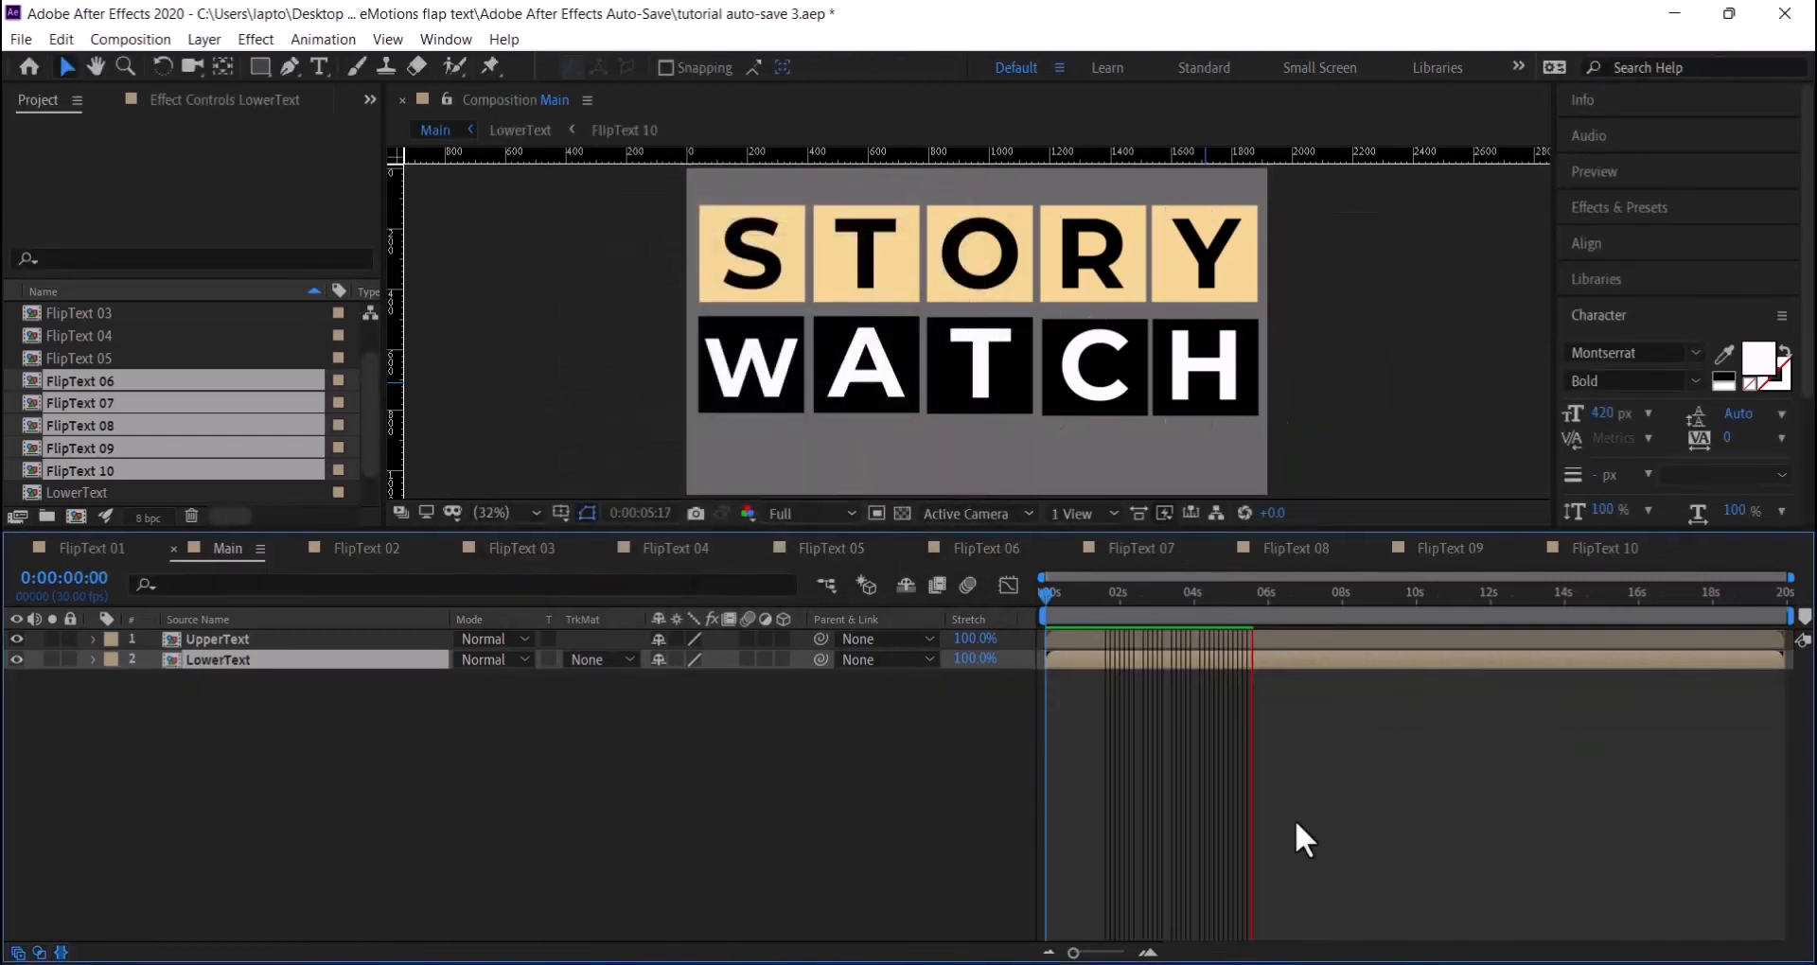
key(space)
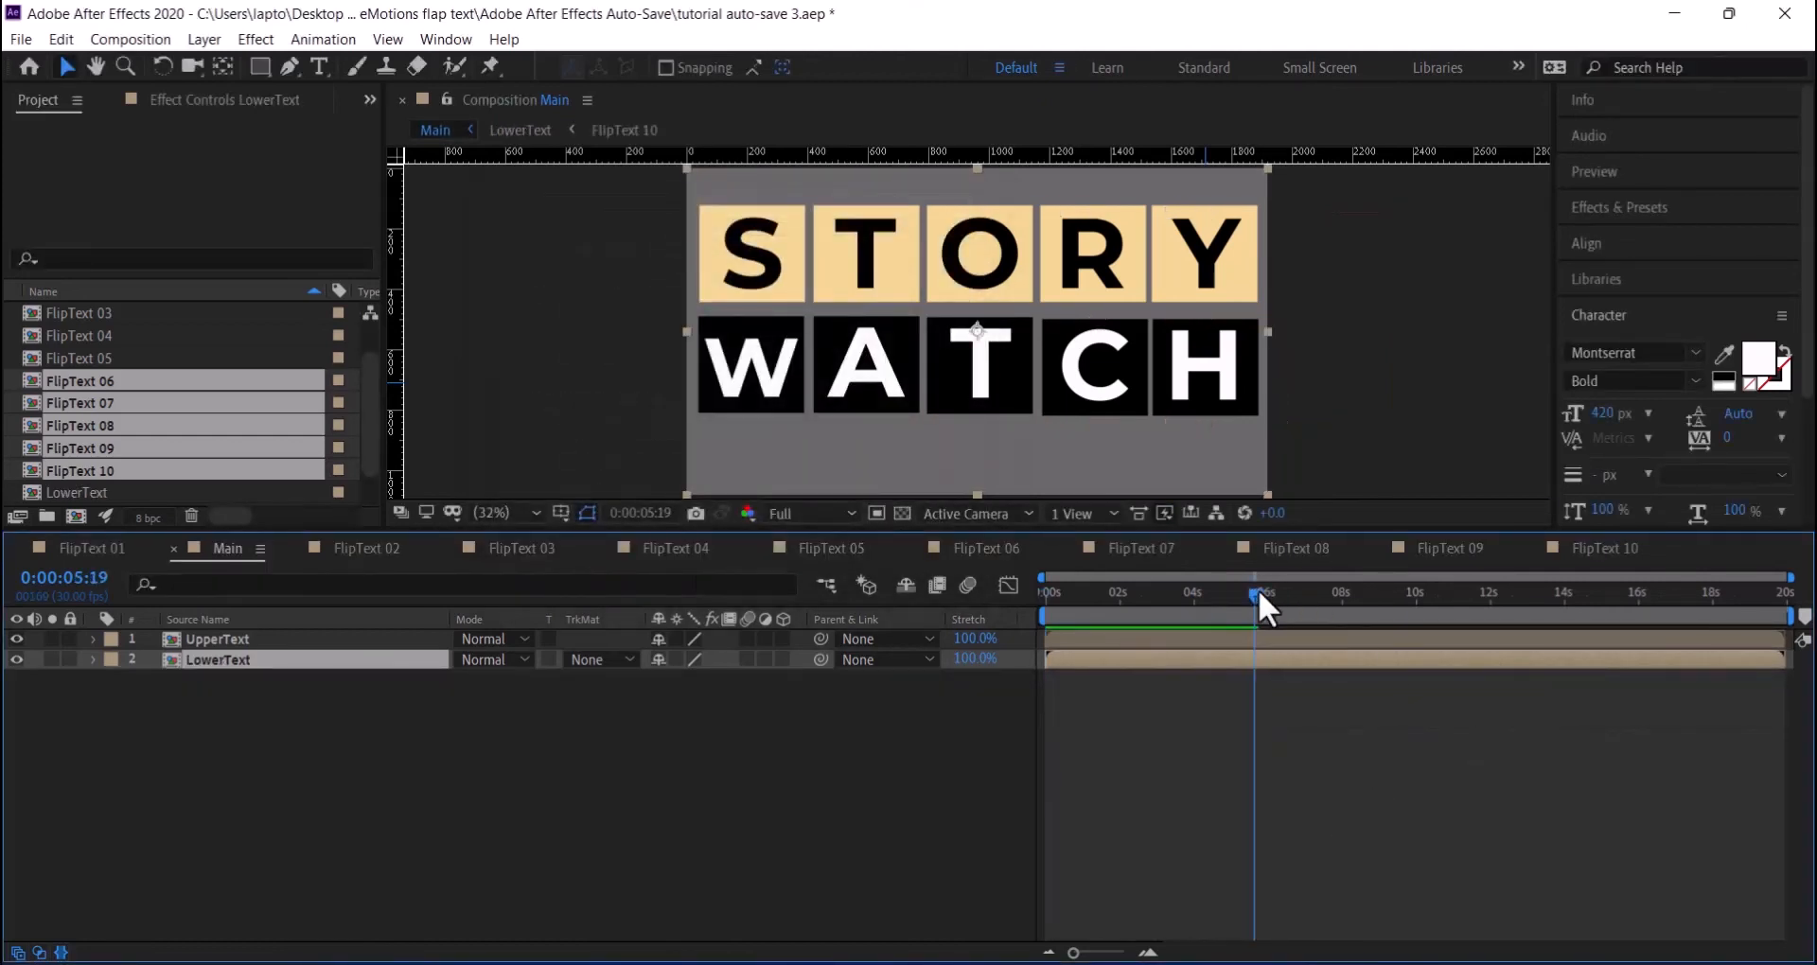
drag(1257, 588, 998, 615)
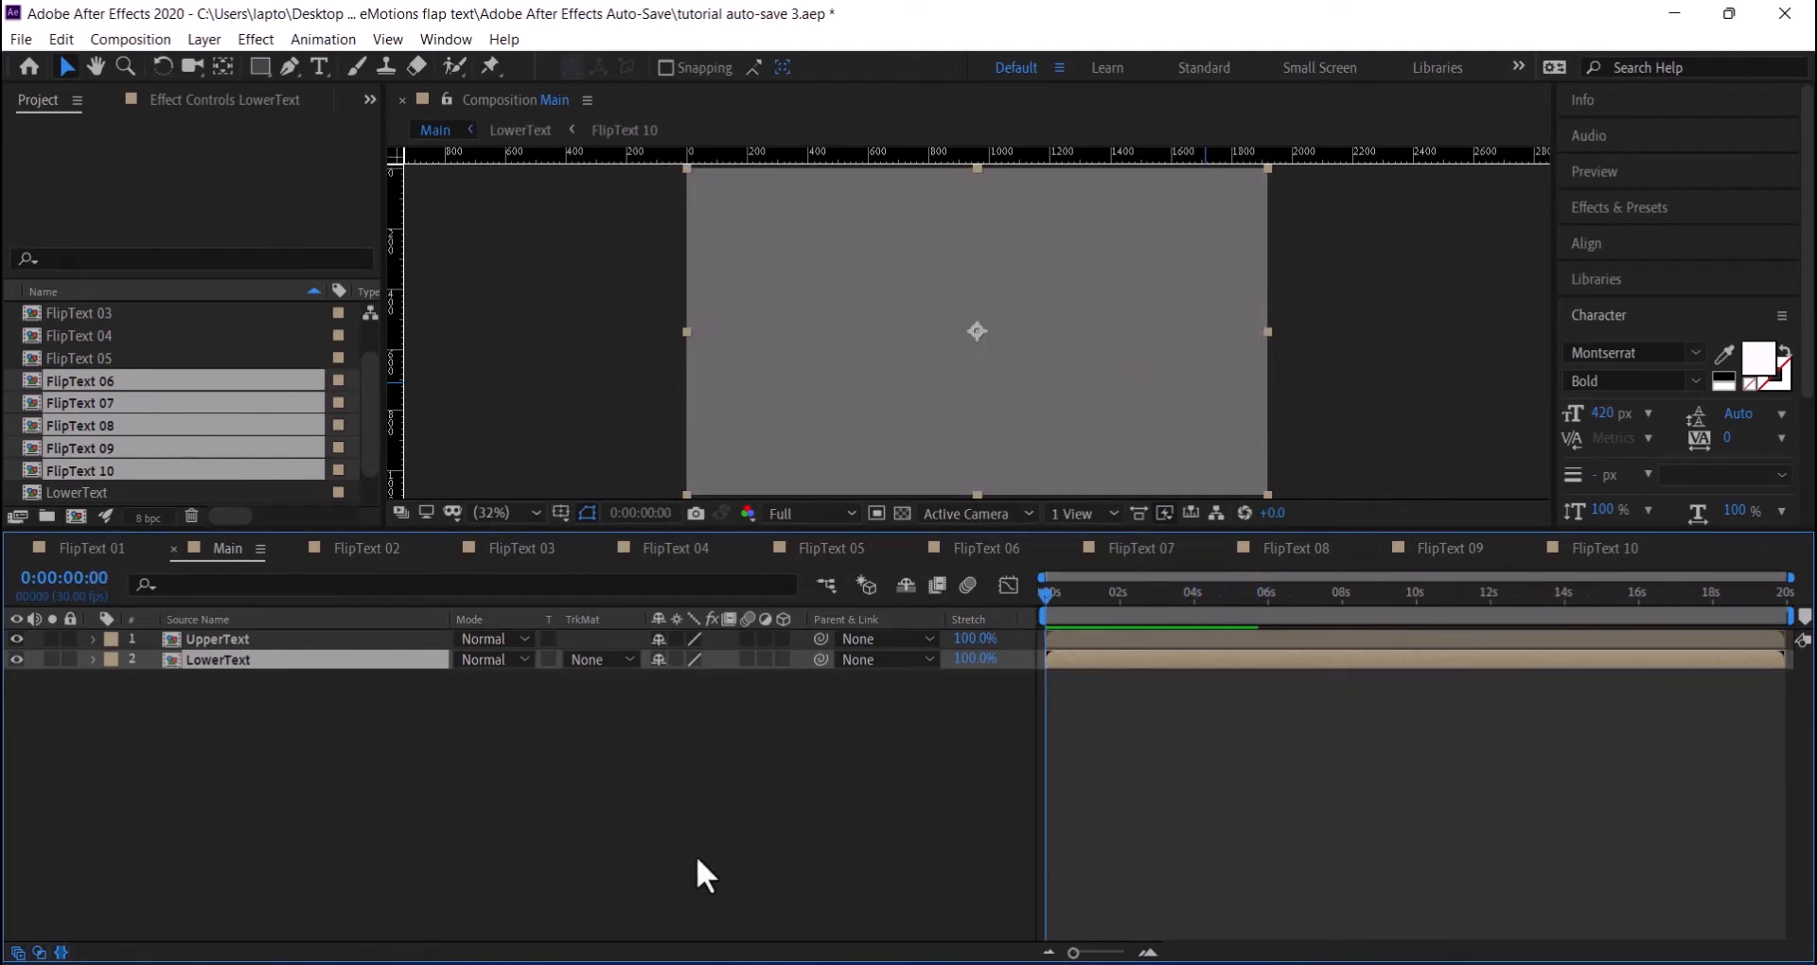
key(space)
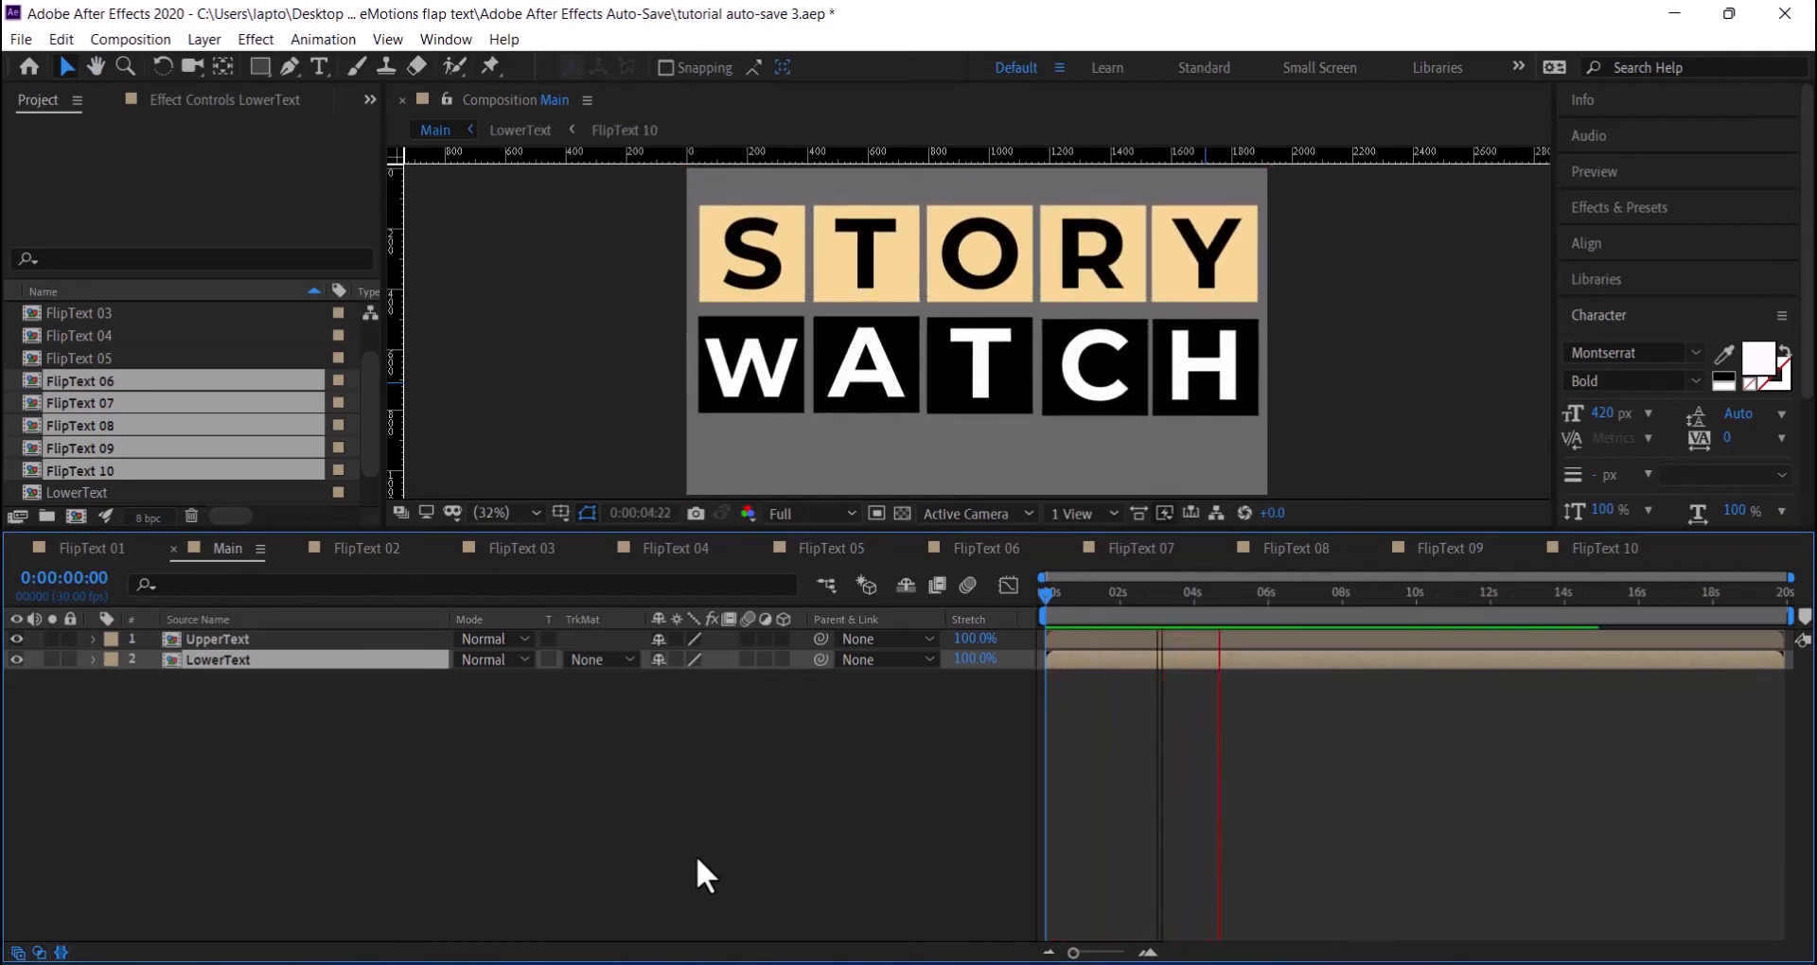
key(space)
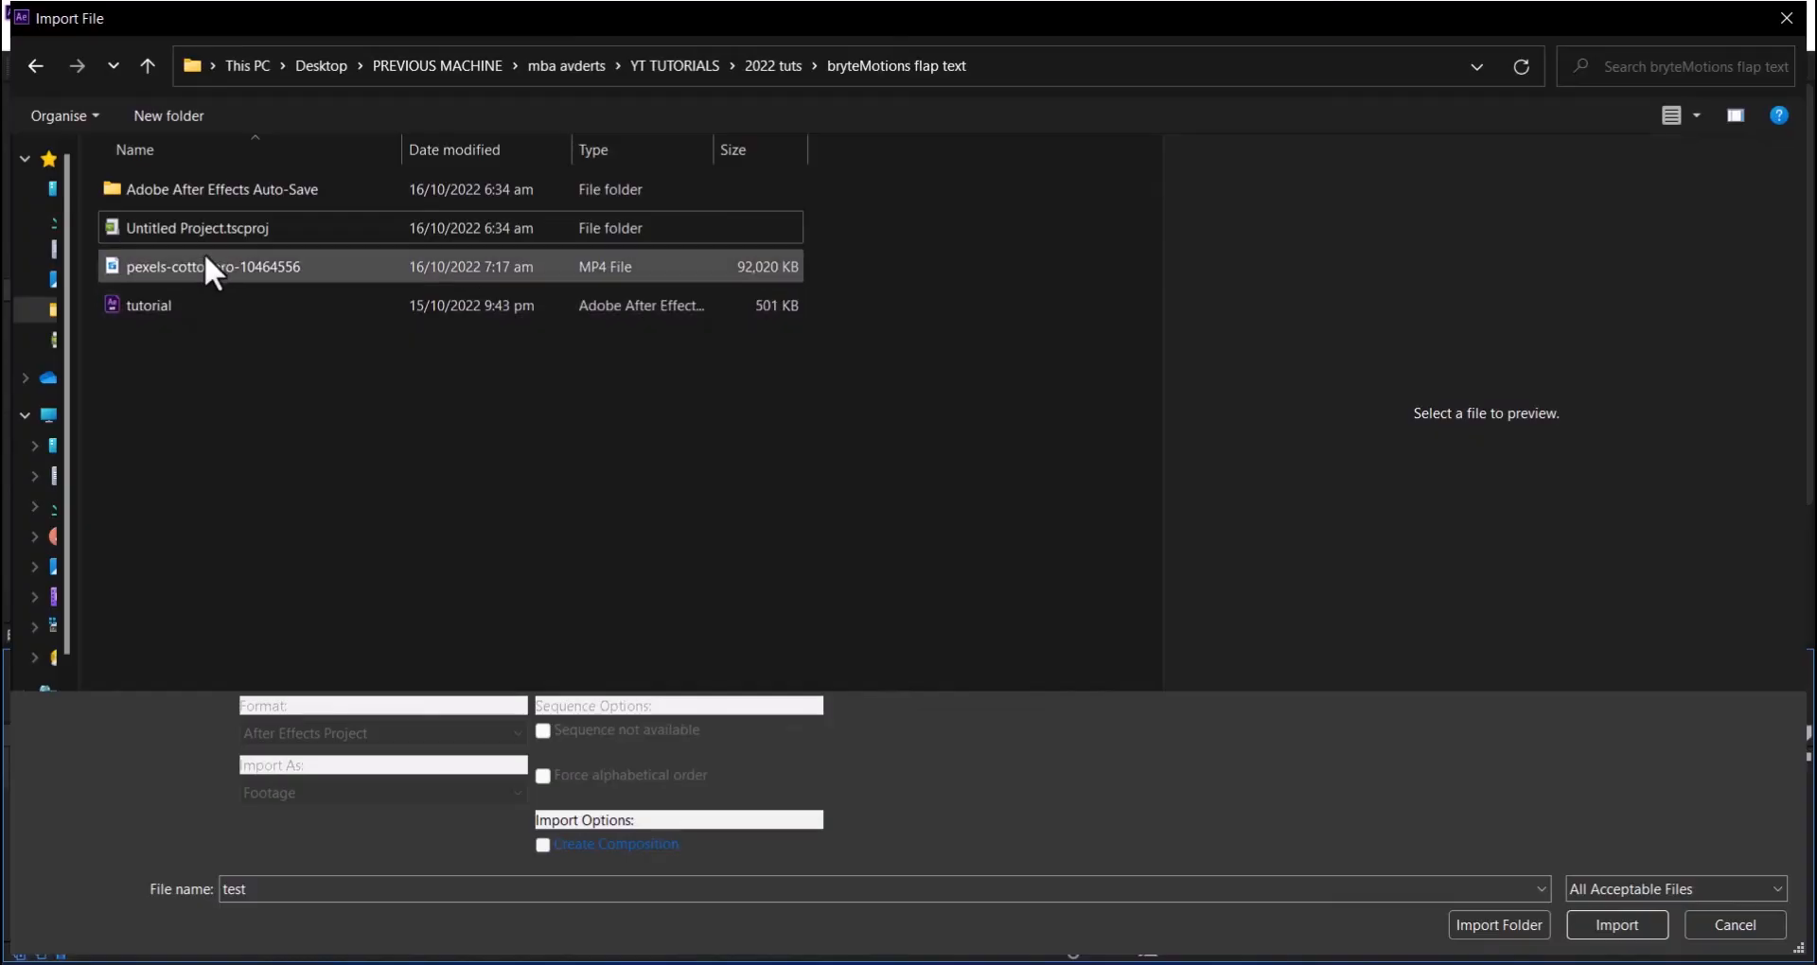
- Import the pexels-cottonbro-10464556 video and add it to Main as the background layer beneath LowerText
click(248, 267)
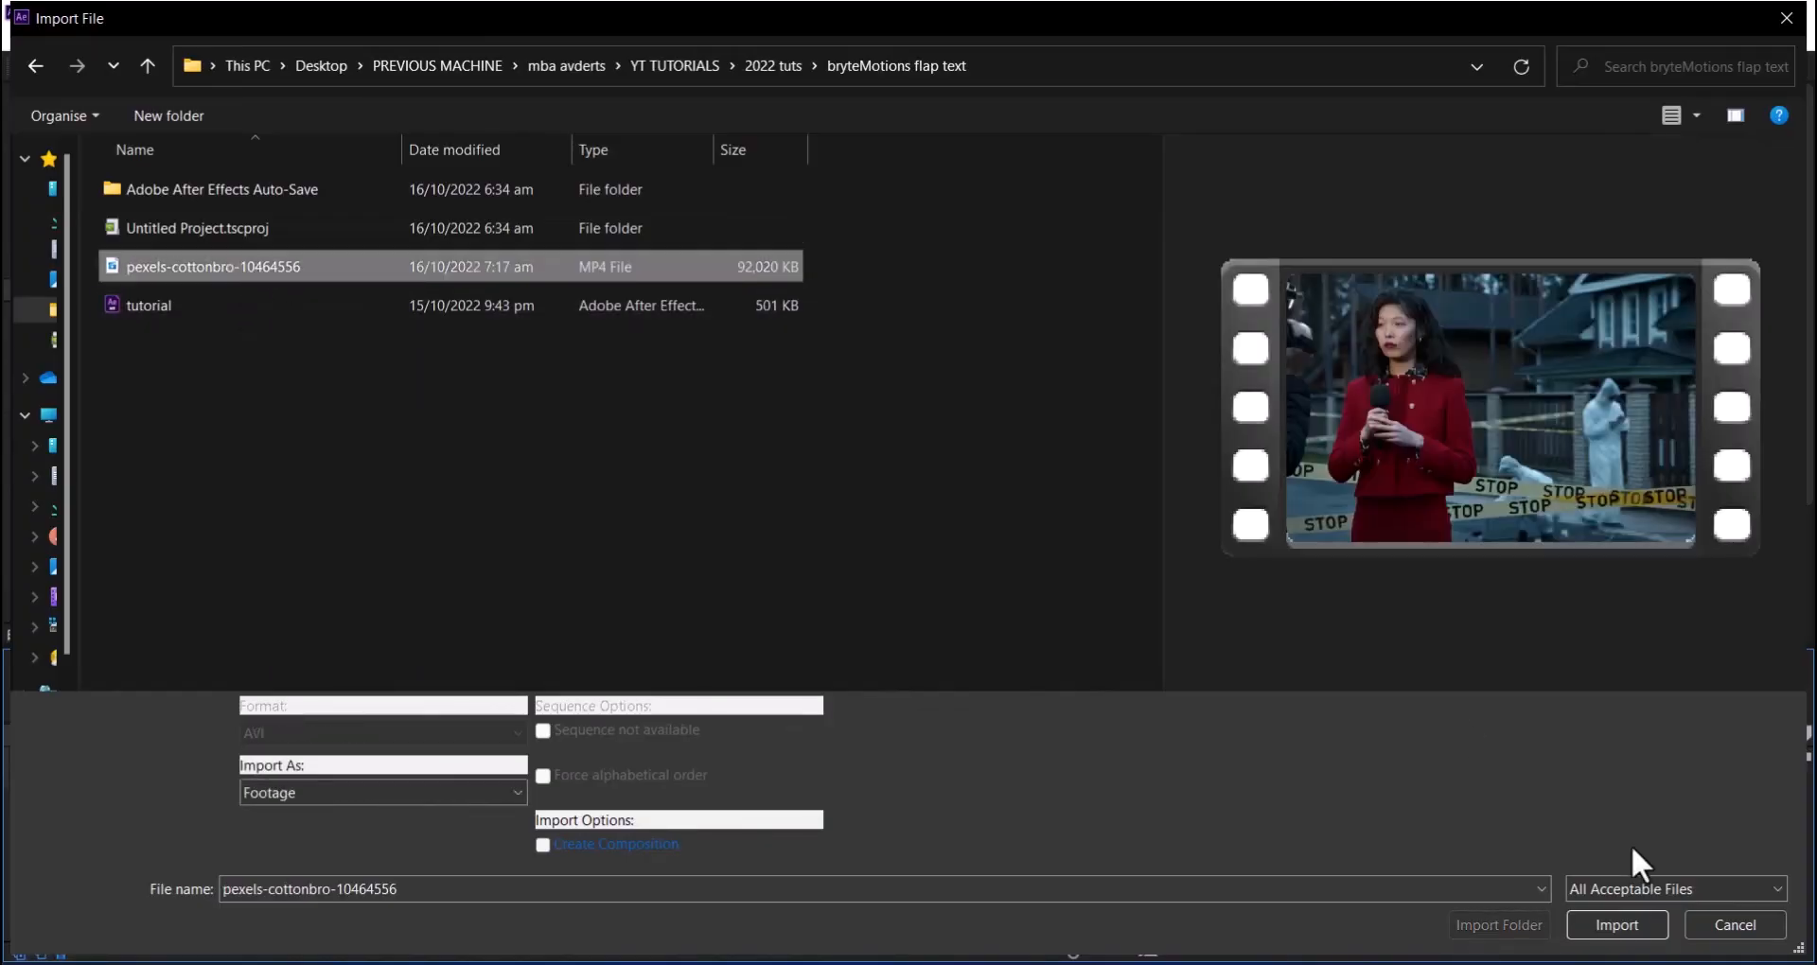
click(1620, 930)
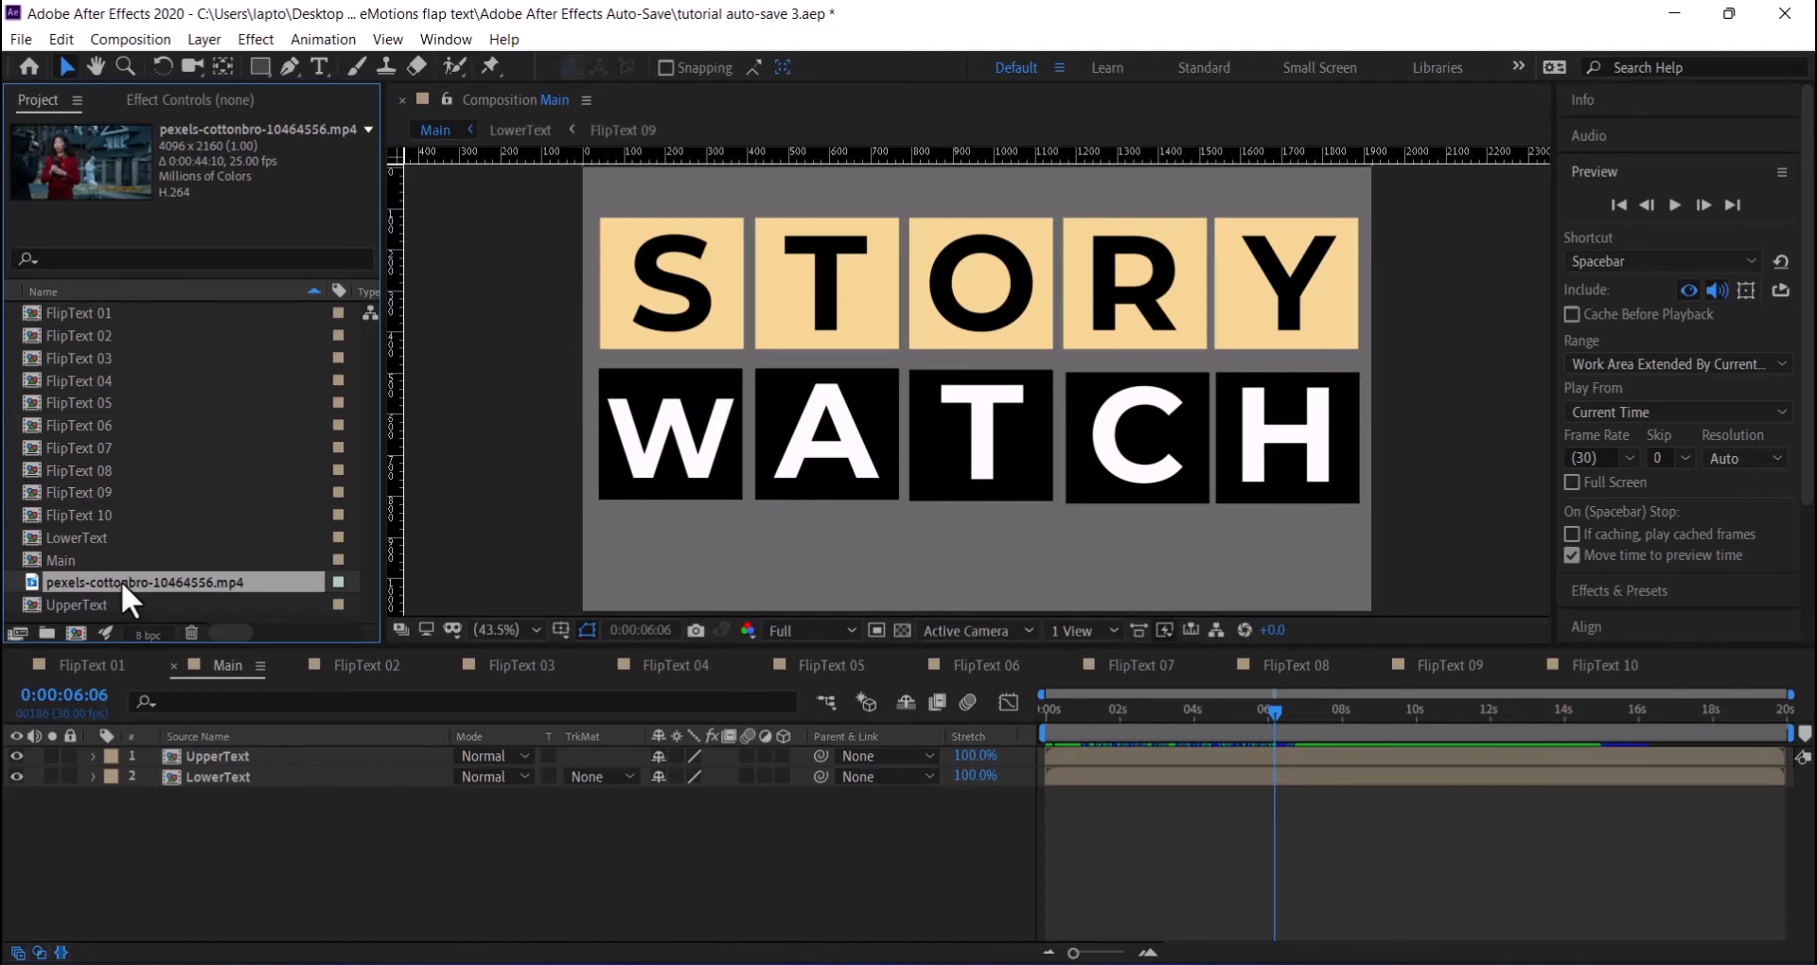
drag(121, 581, 370, 927)
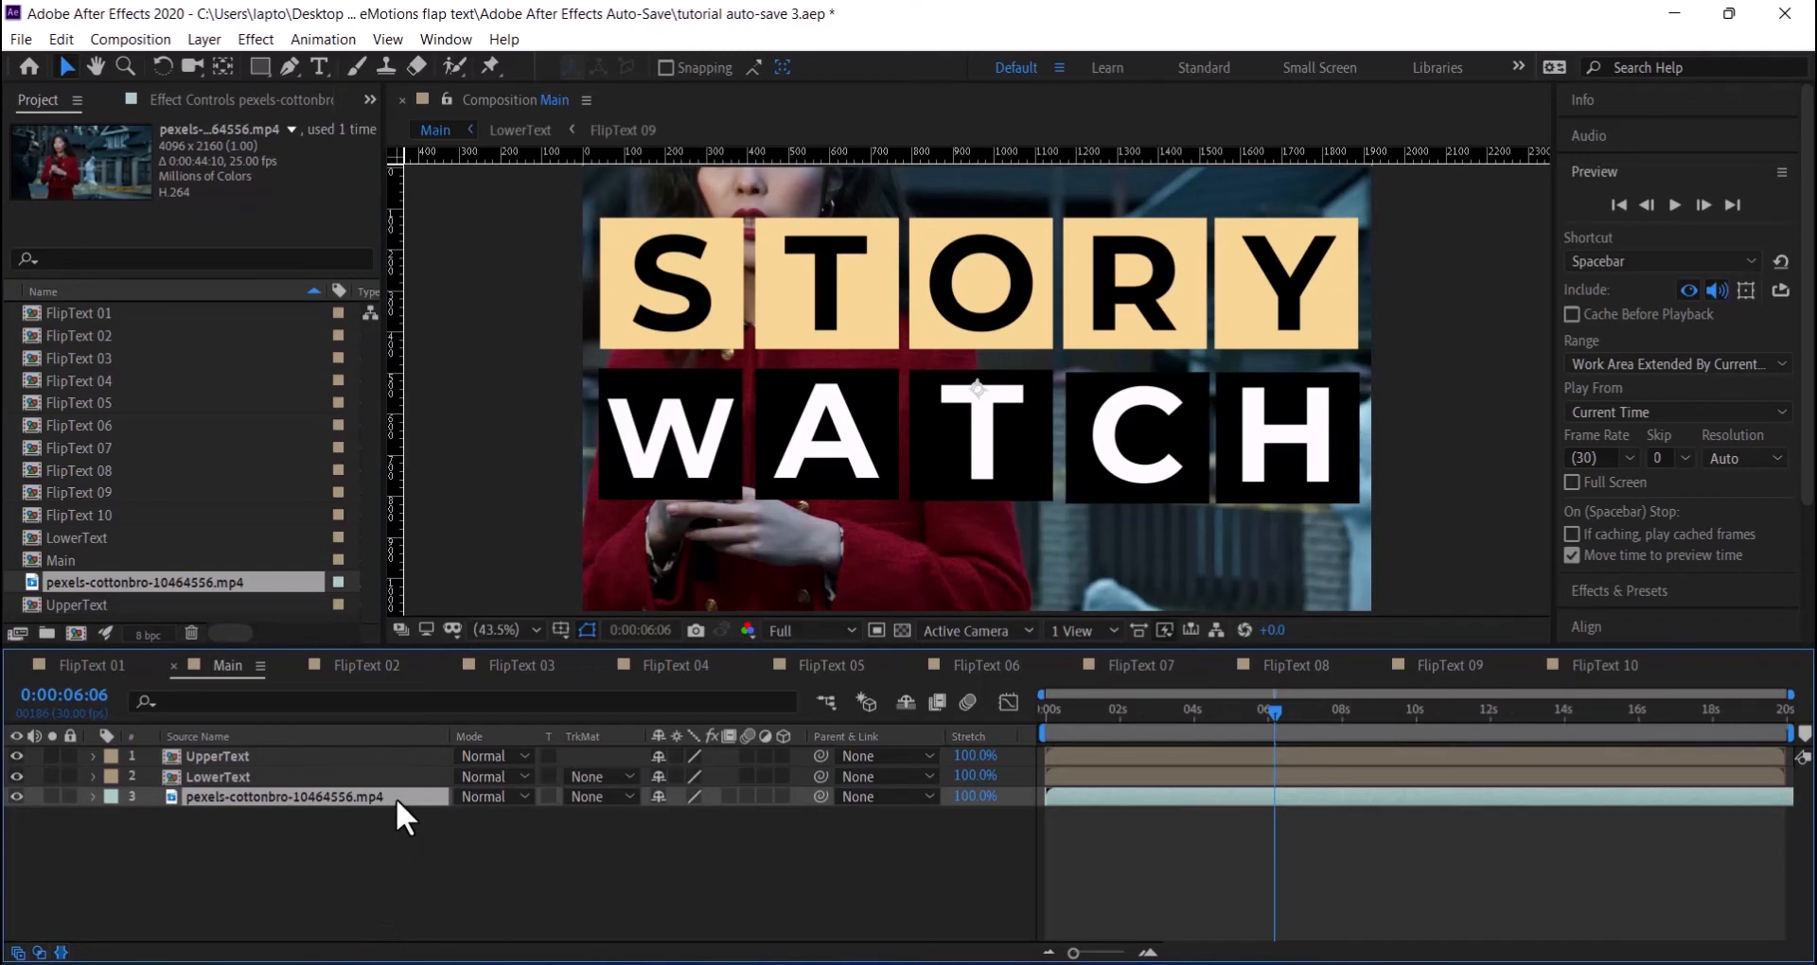
- Scale the pexels-cottonbro-10464556.mp4 layer to 51% and collapse its properties
key(s)
drag(729, 821, 688, 838)
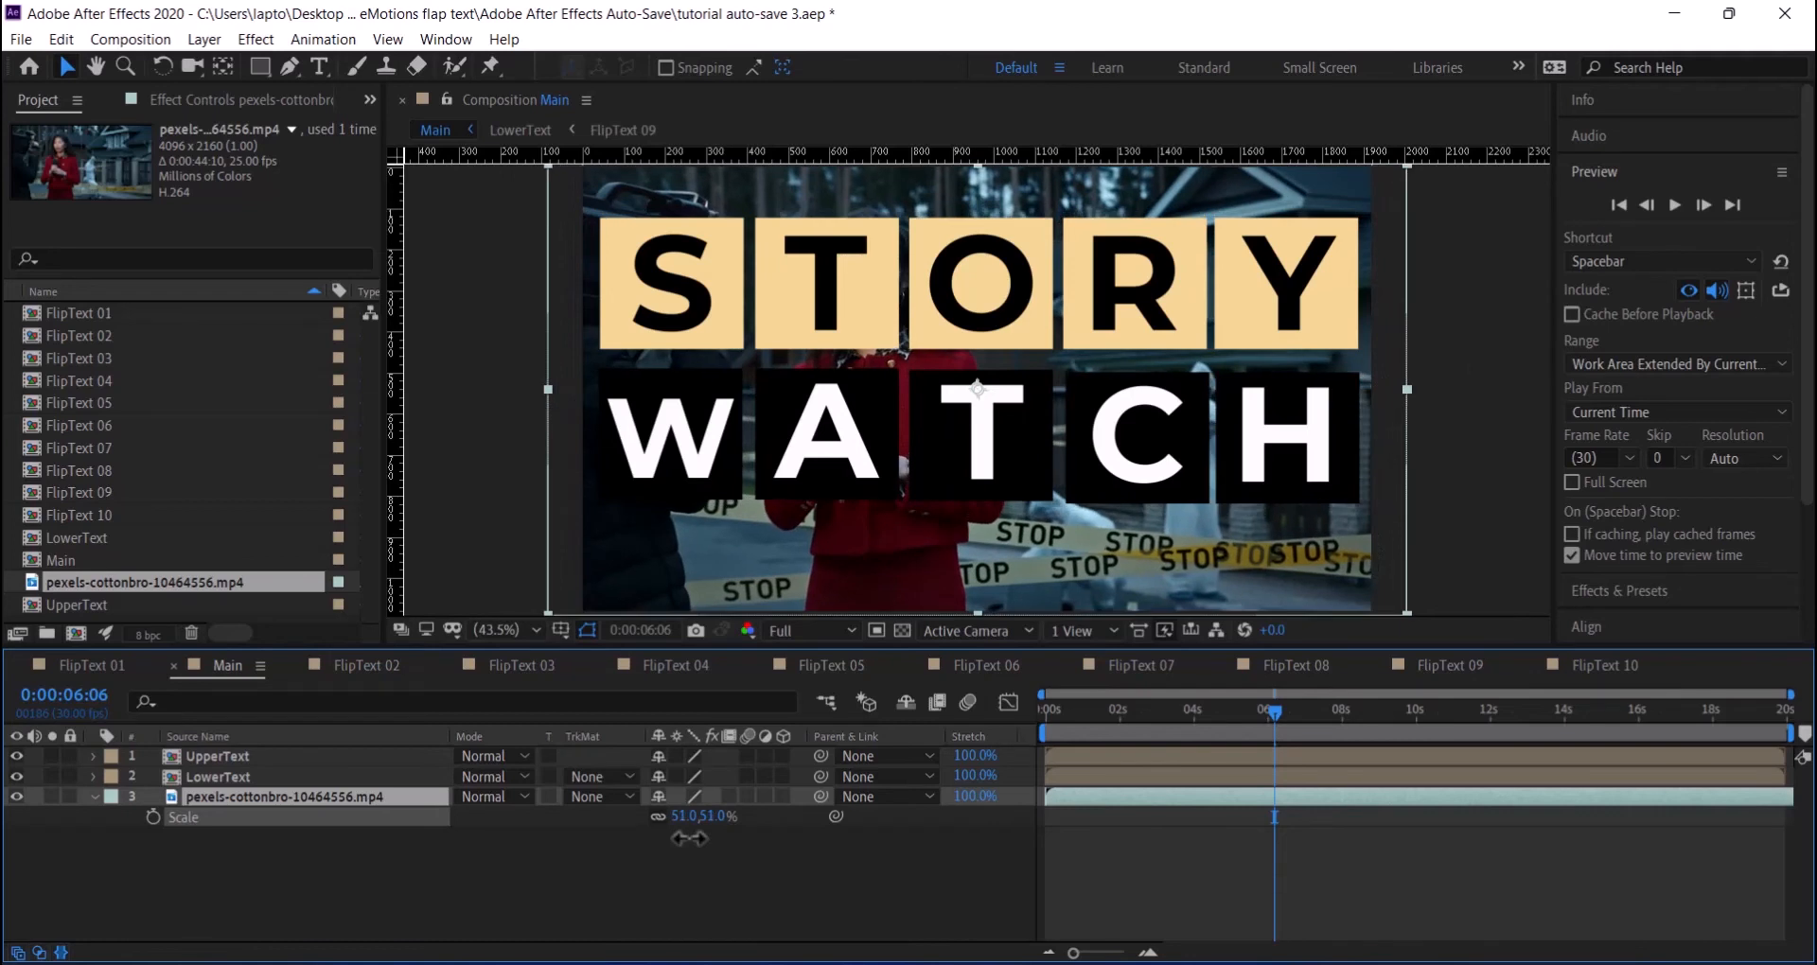
key(Return)
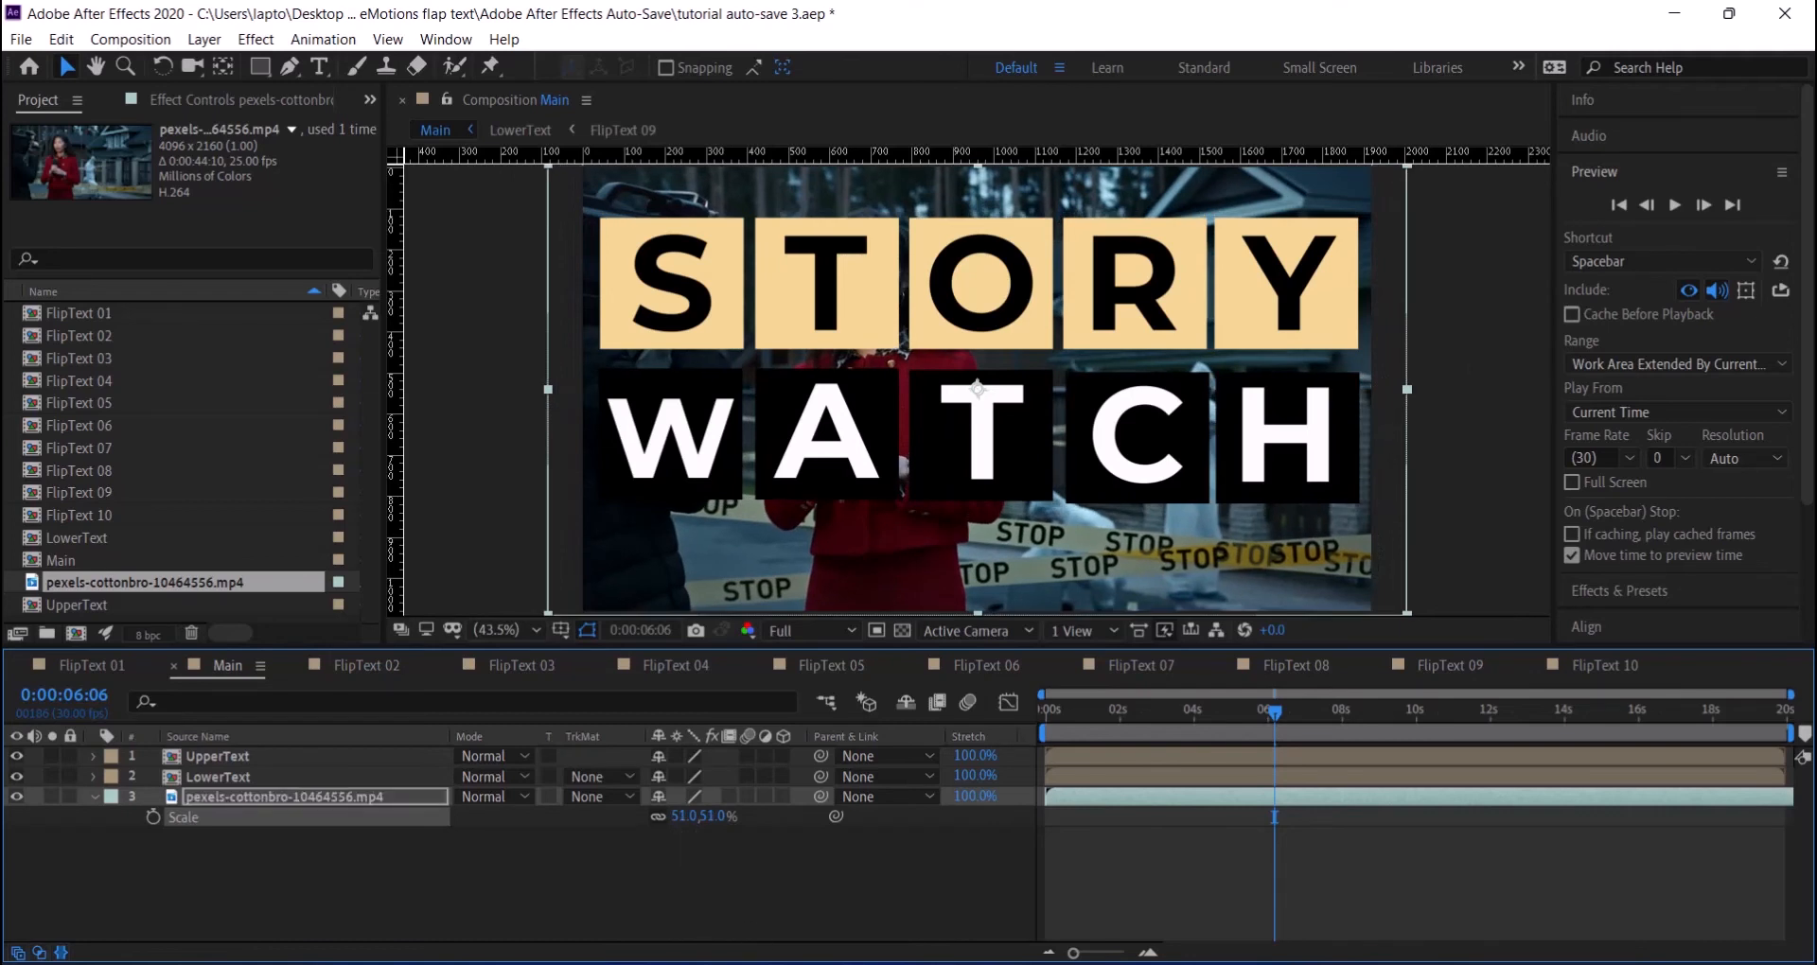
click(98, 797)
- Scale the UpperText and LowerText layers to 50% and collapse their properties
click(255, 778)
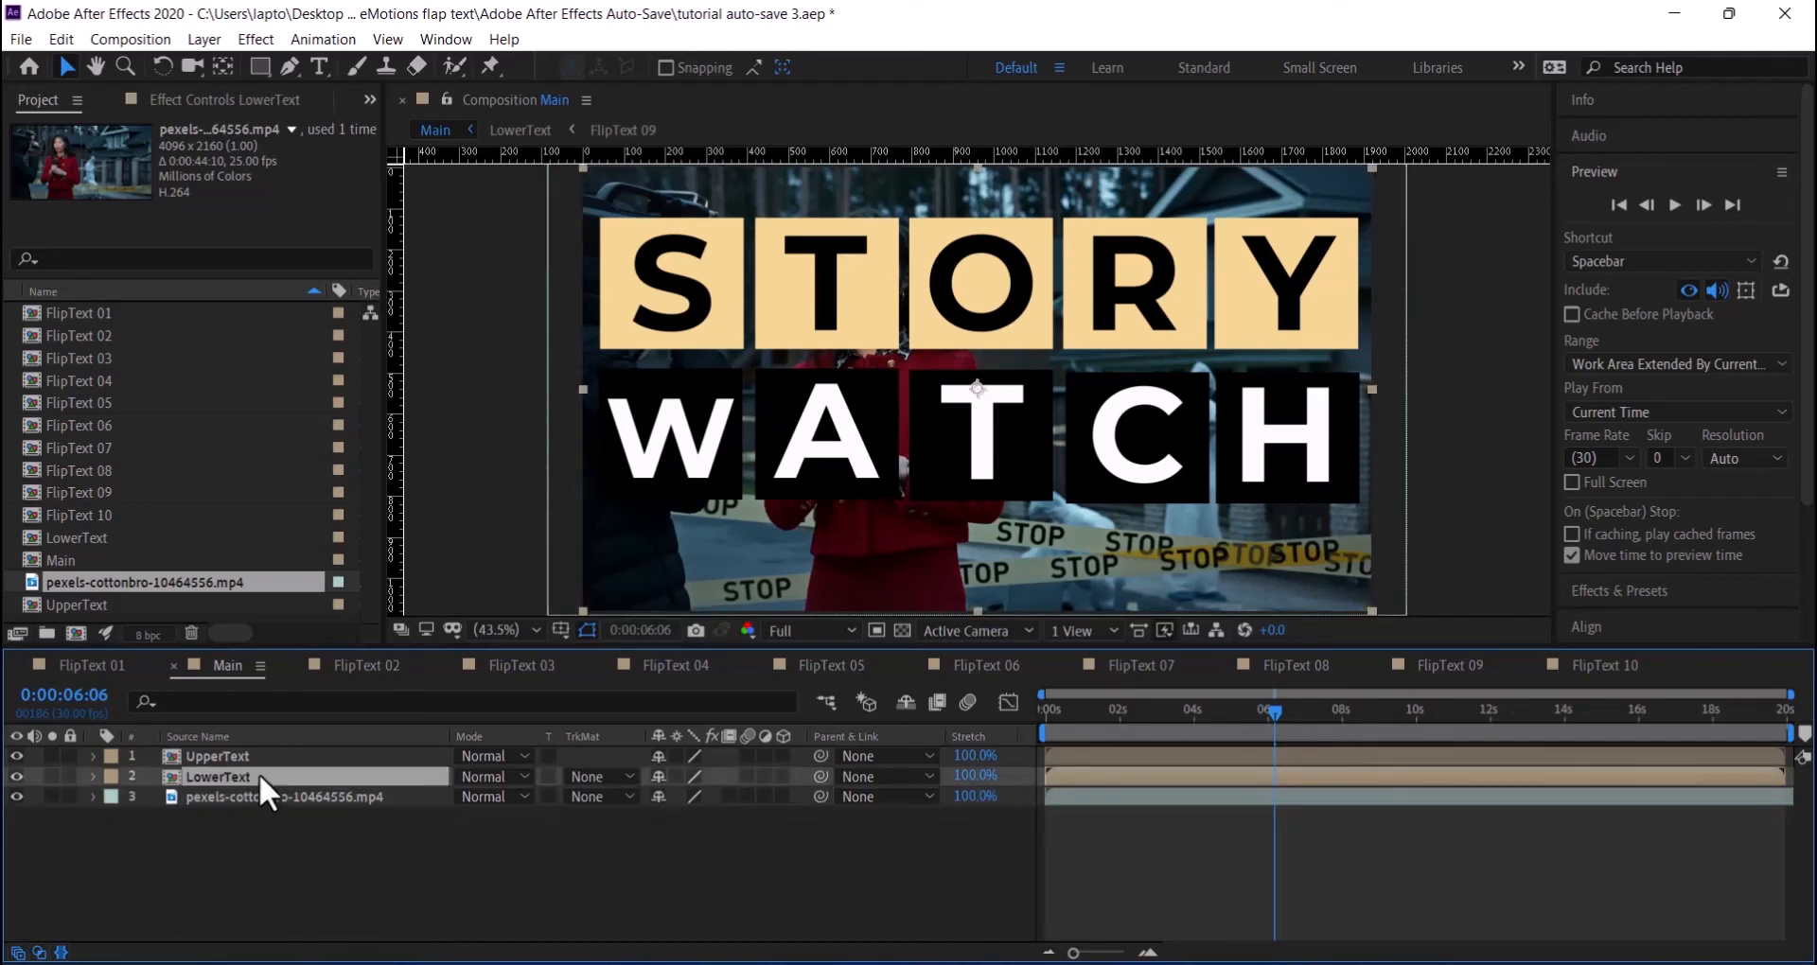
shift+click(263, 753)
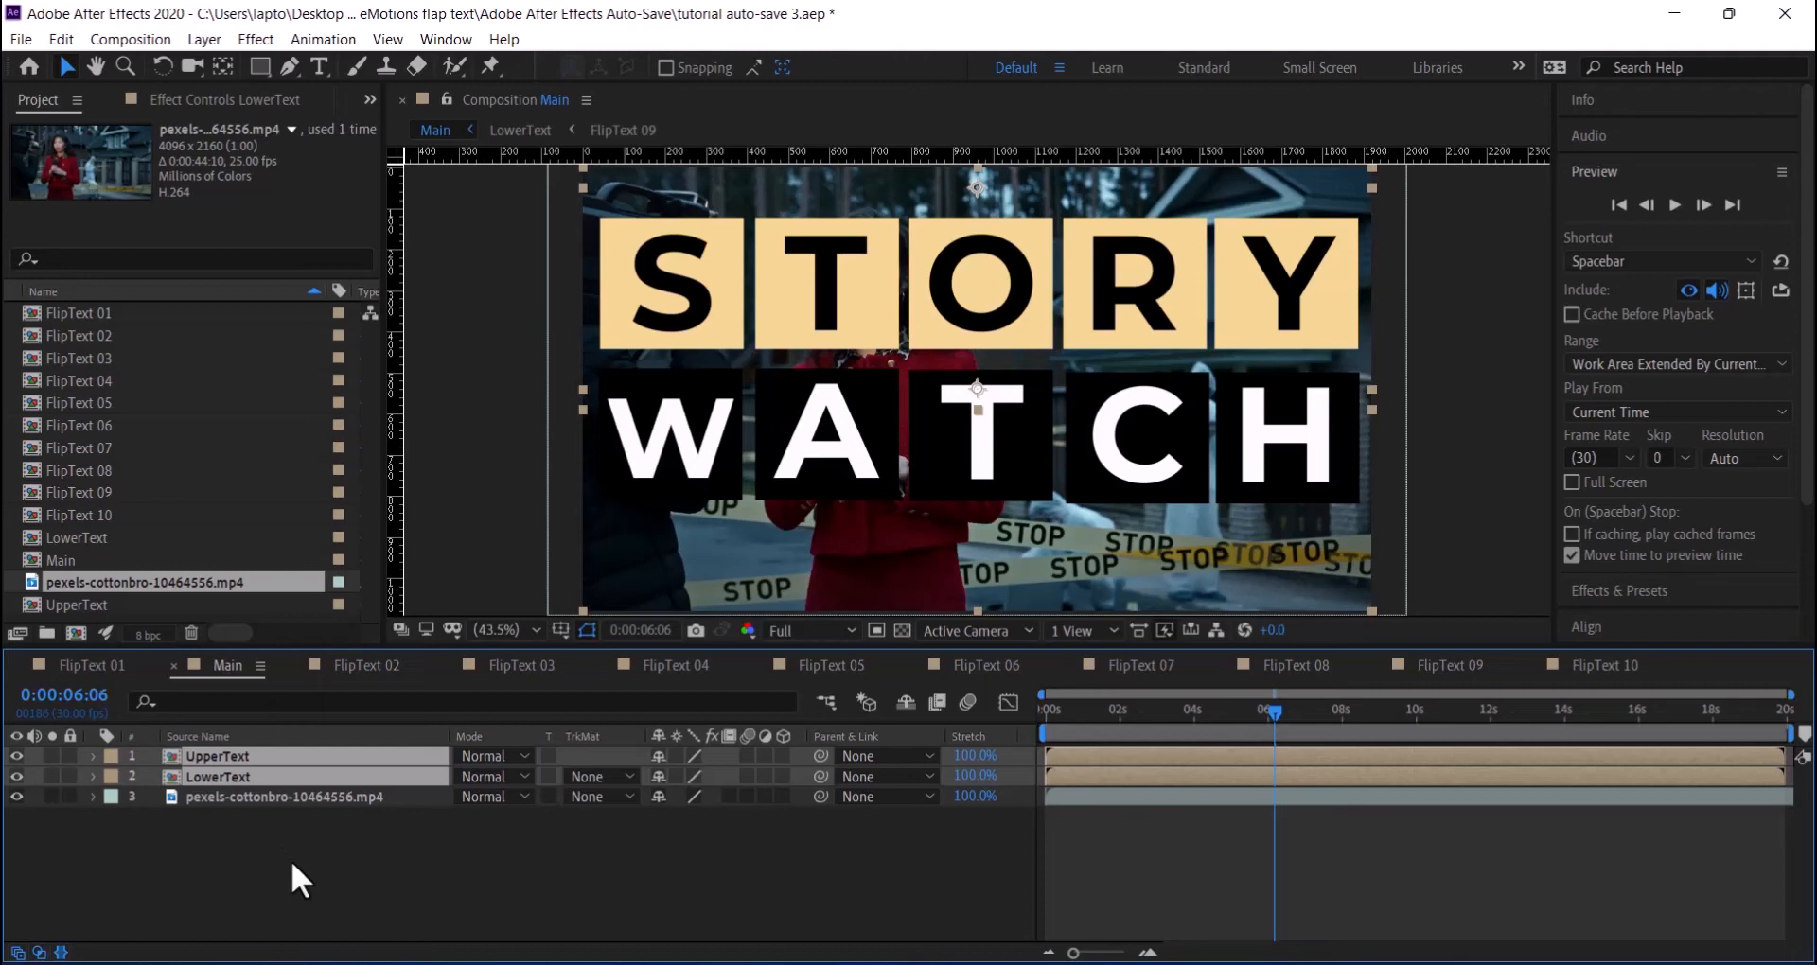
key(s)
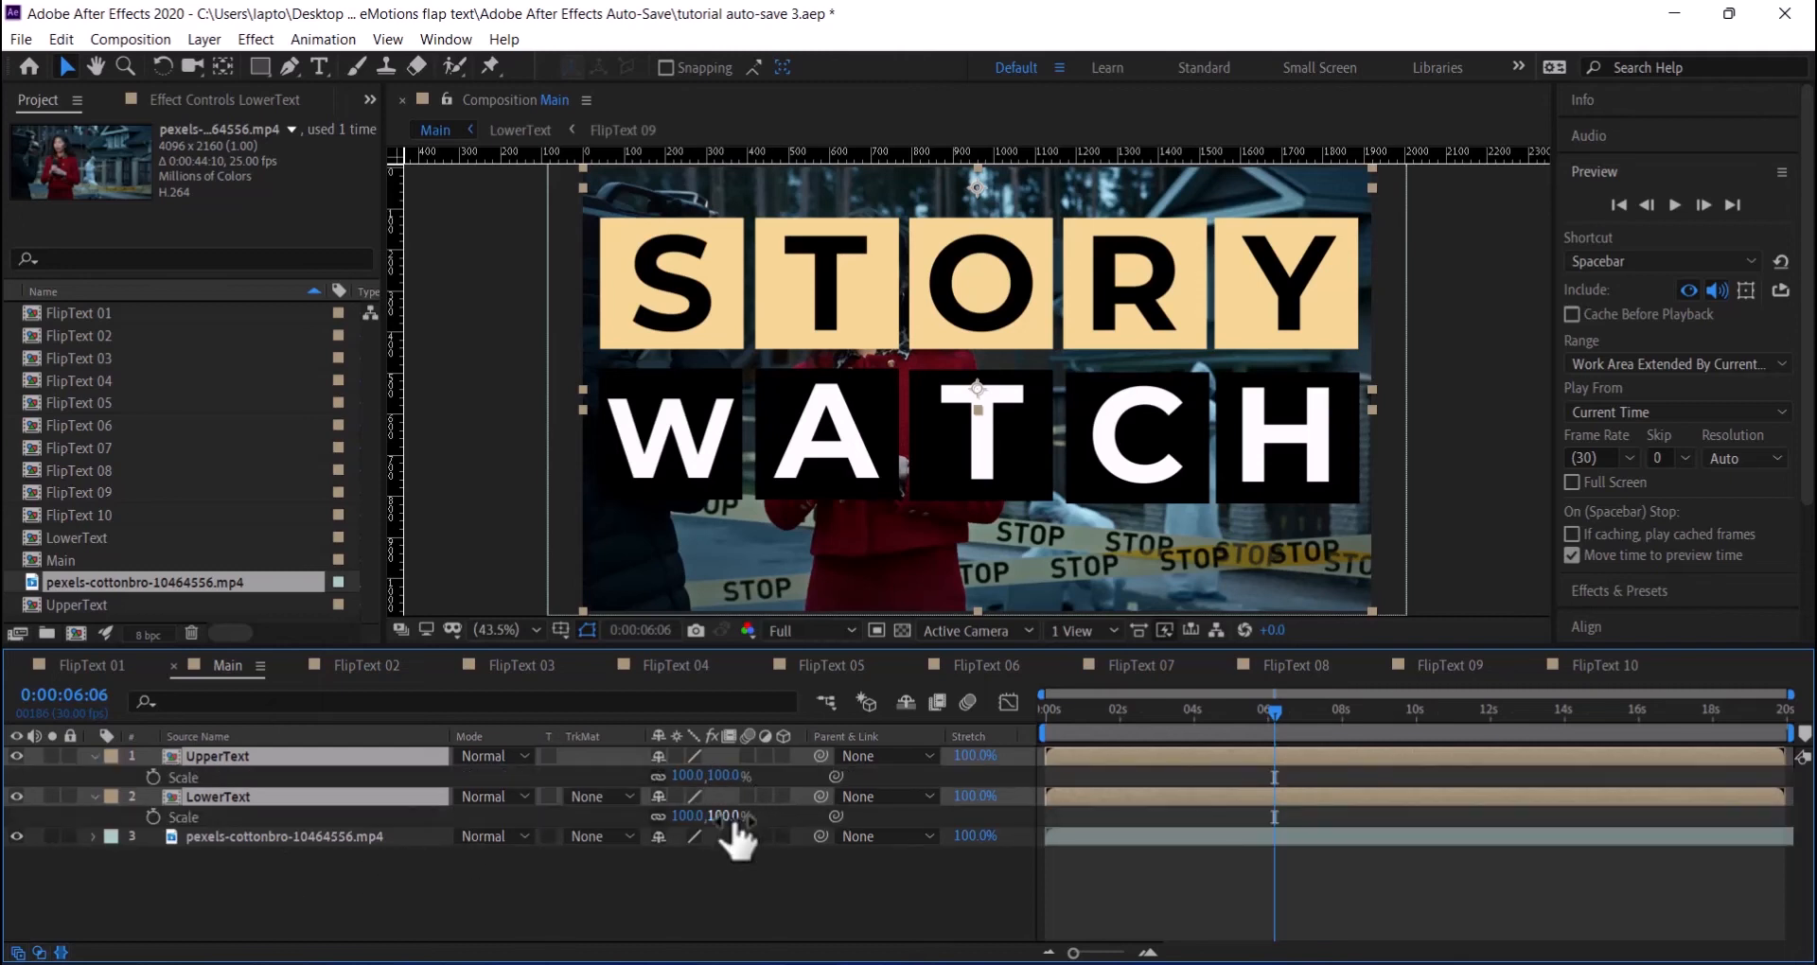
drag(730, 821, 674, 825)
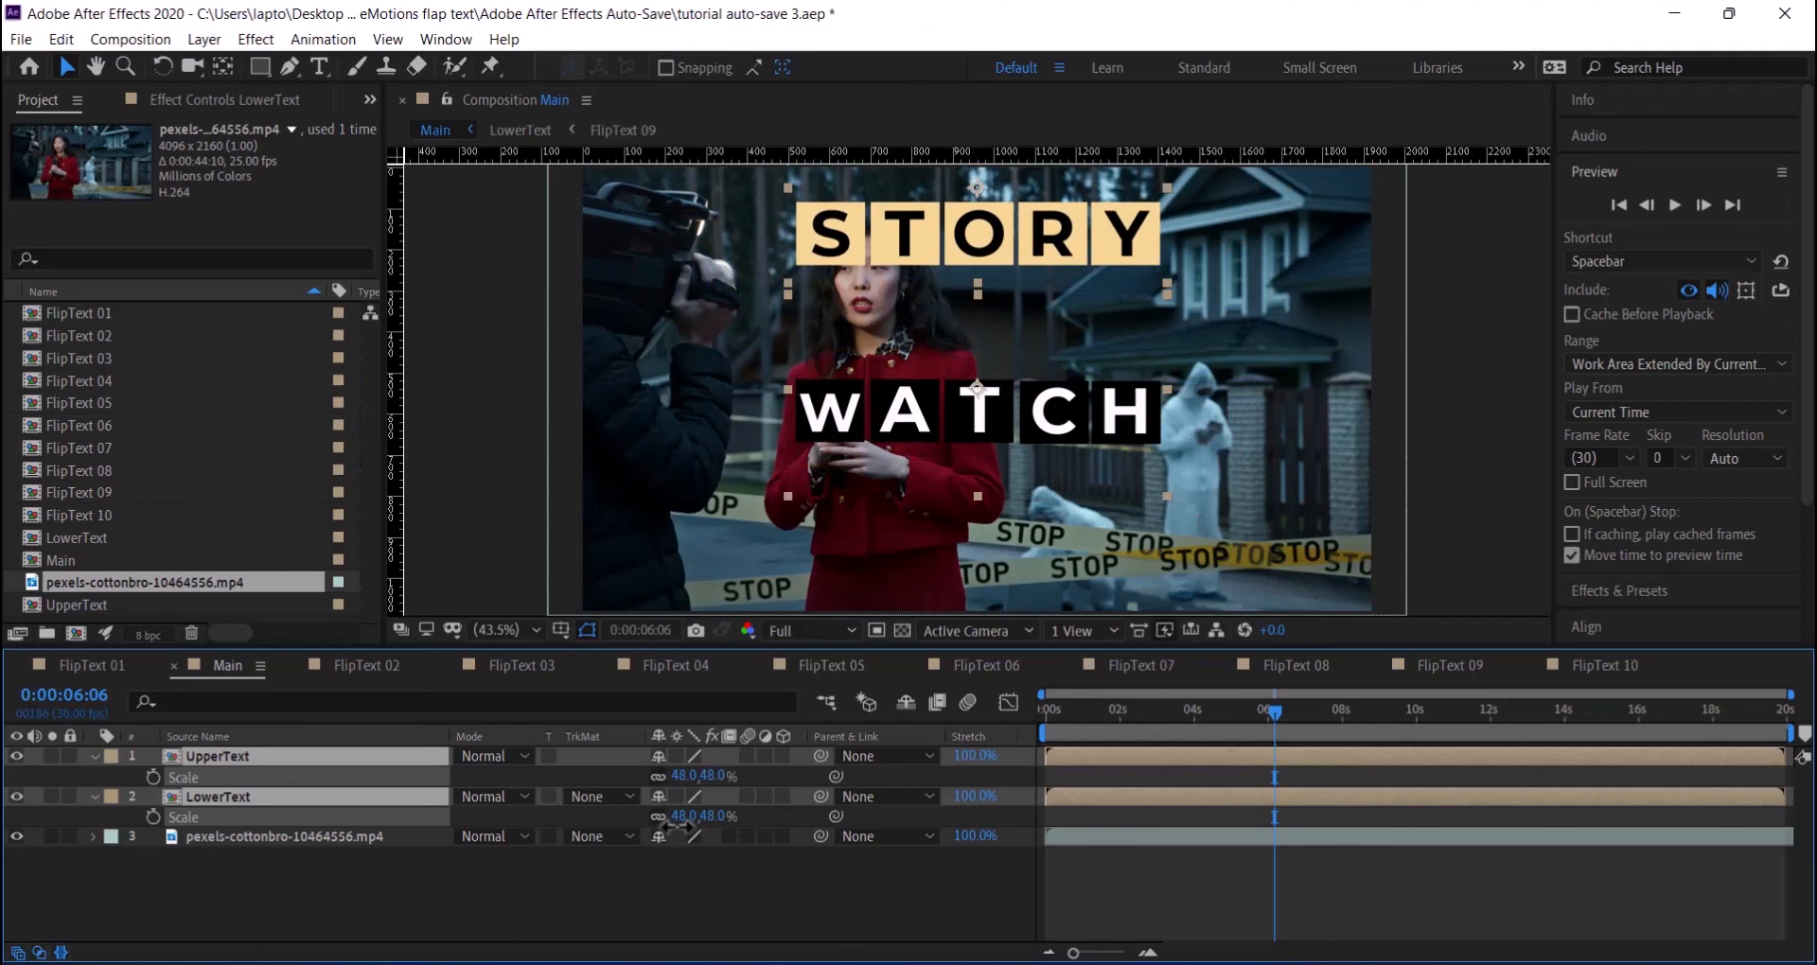
drag(677, 826, 677, 831)
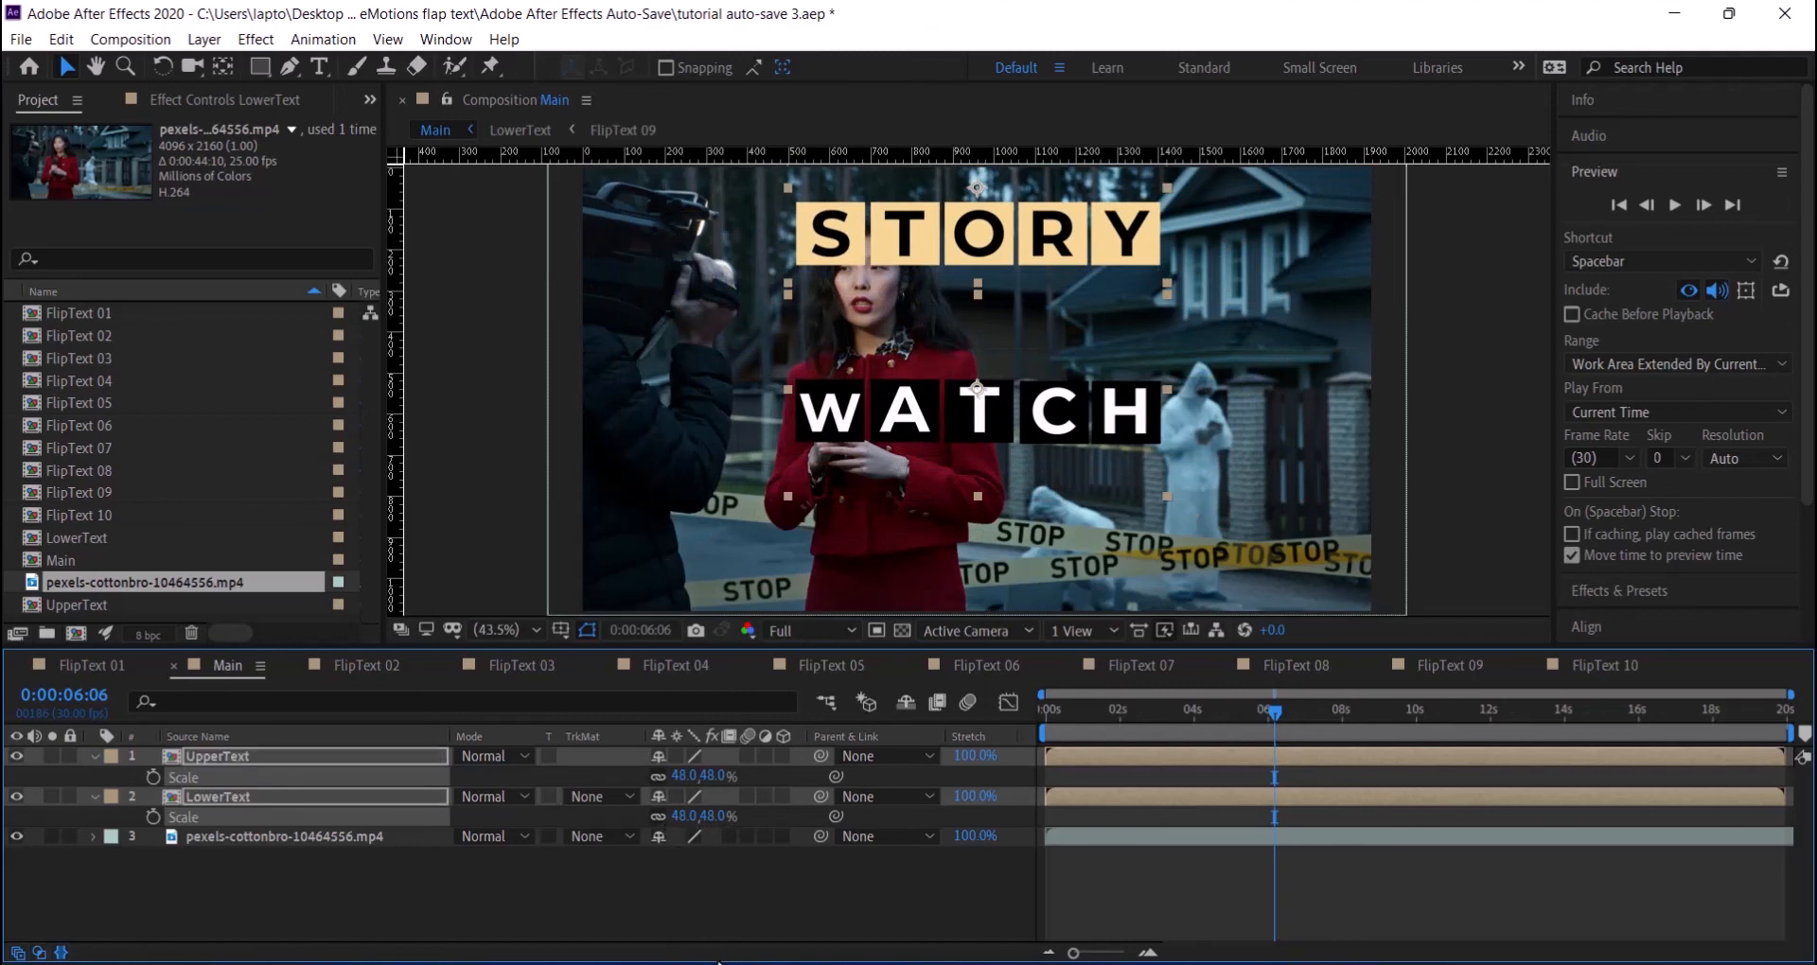
click(677, 777)
text(50)
key(Return)
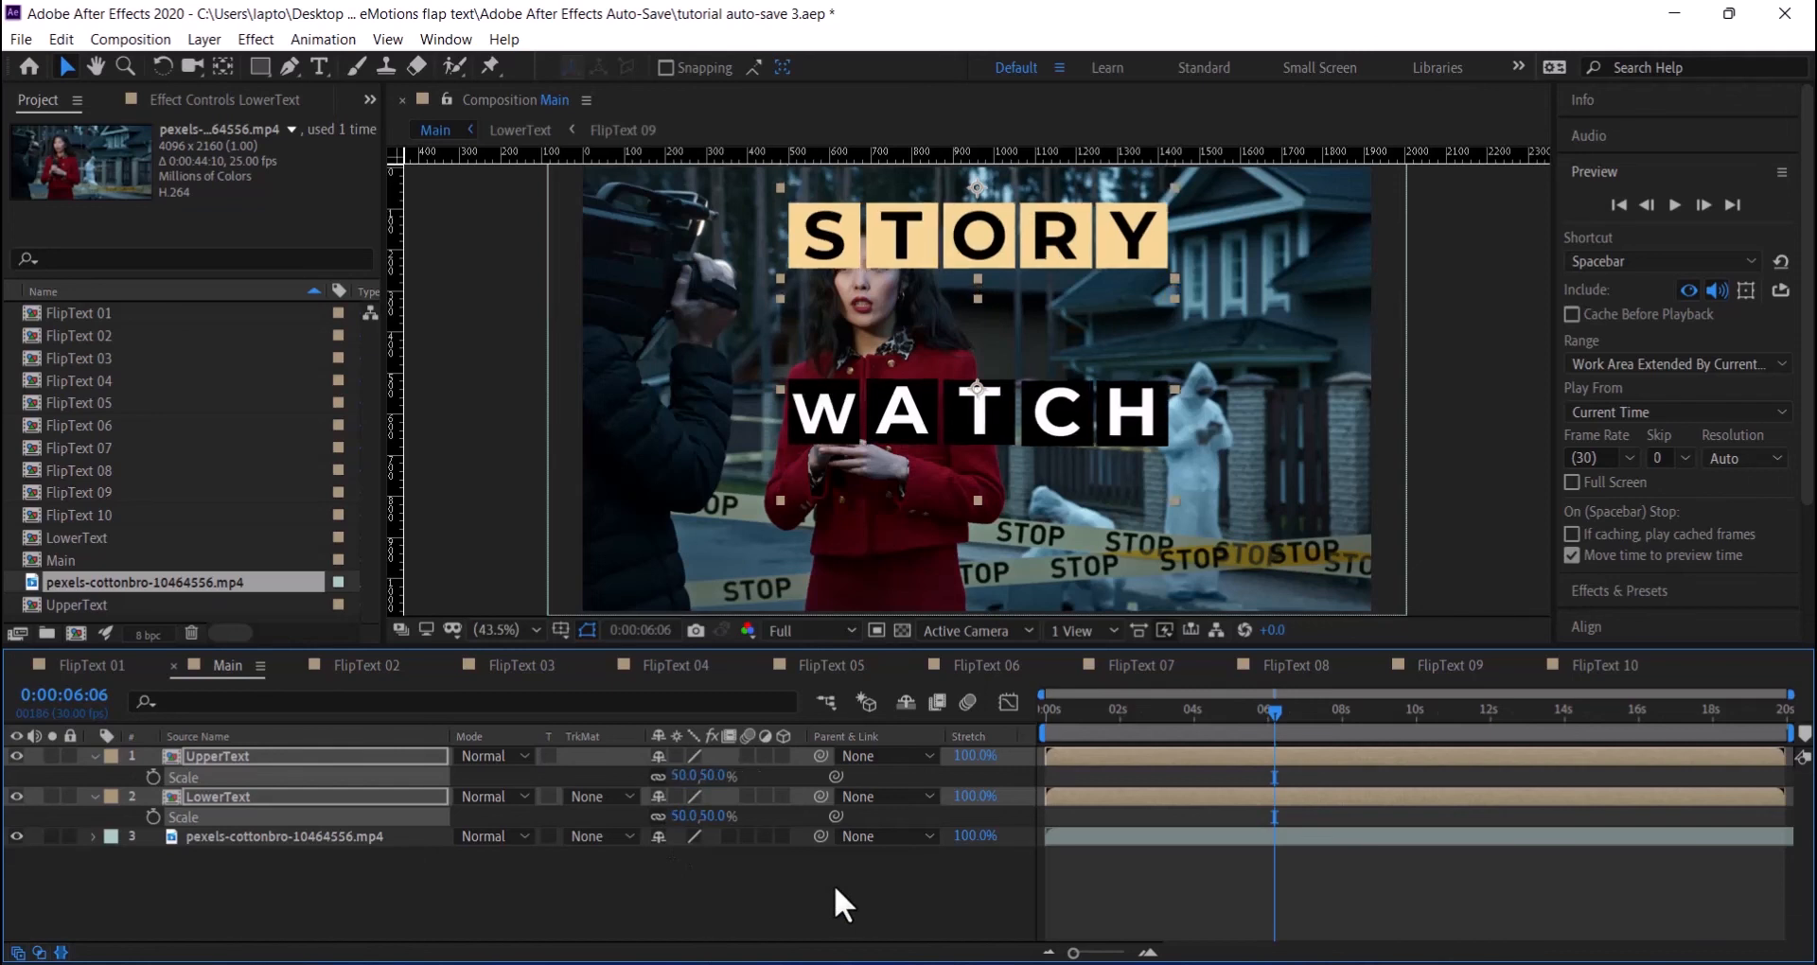
click(96, 756)
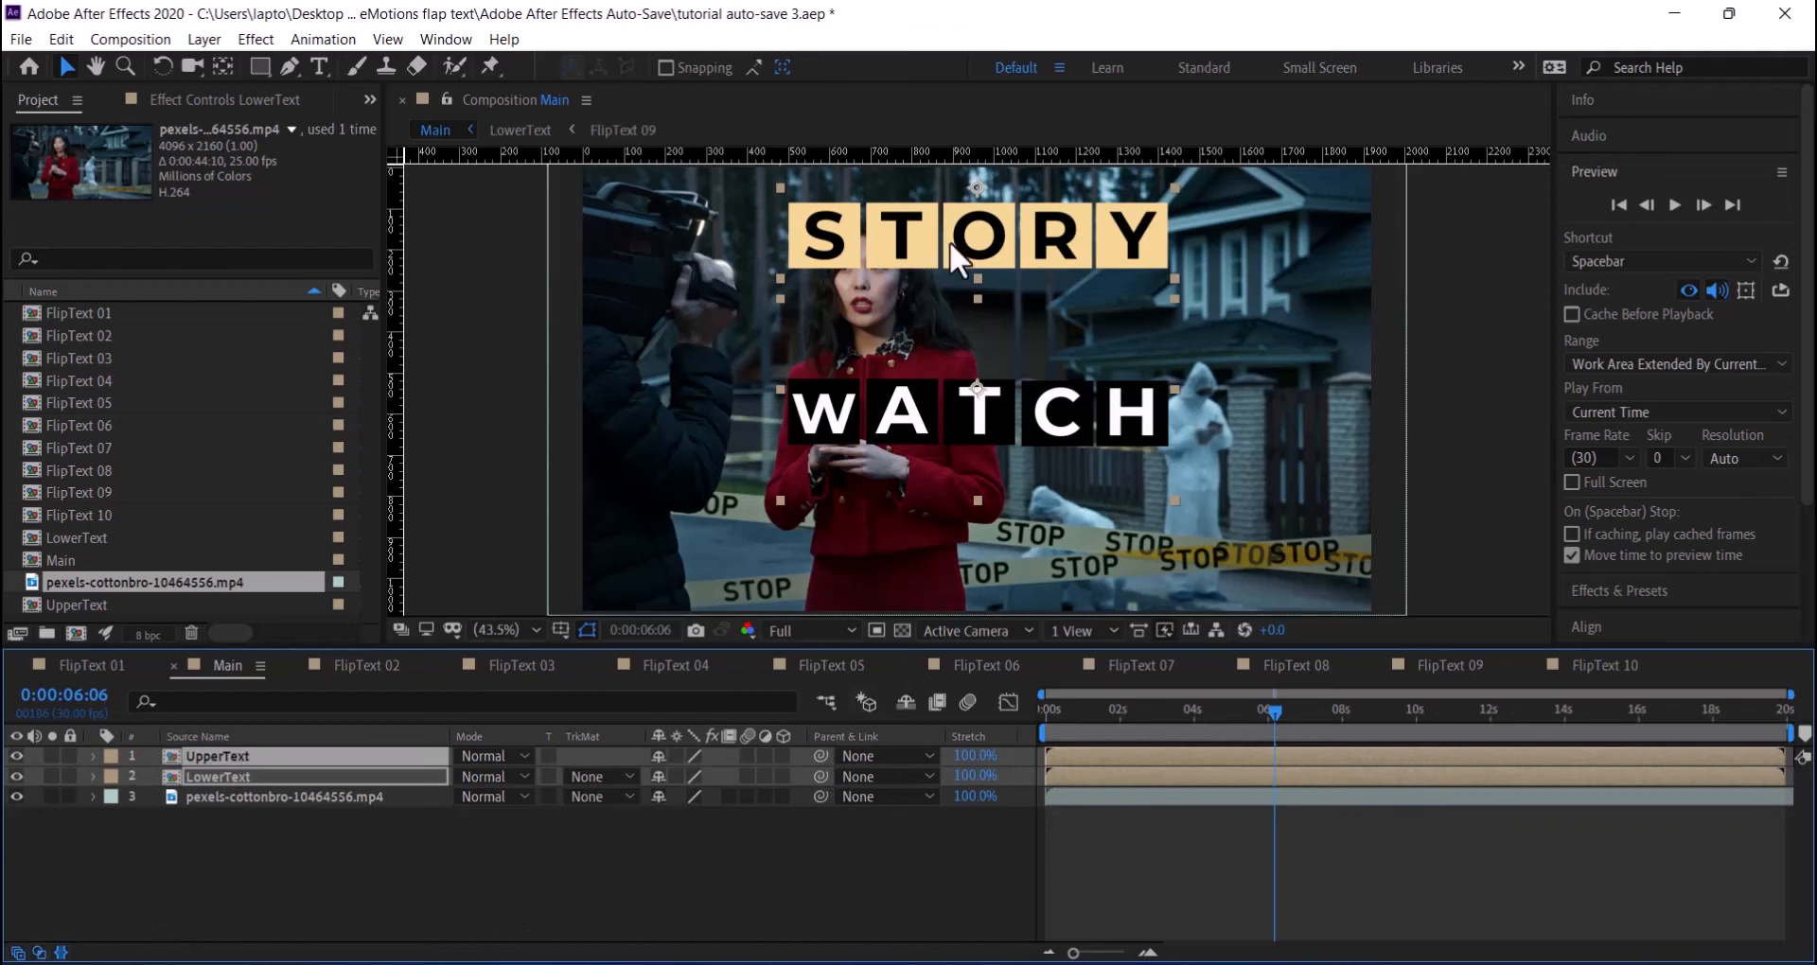
- Move UpperText and LowerText to the right of the reporter, with the WATCH row directly beneath STORY, and select both layers
drag(984, 228, 1143, 315)
click(434, 869)
click(406, 756)
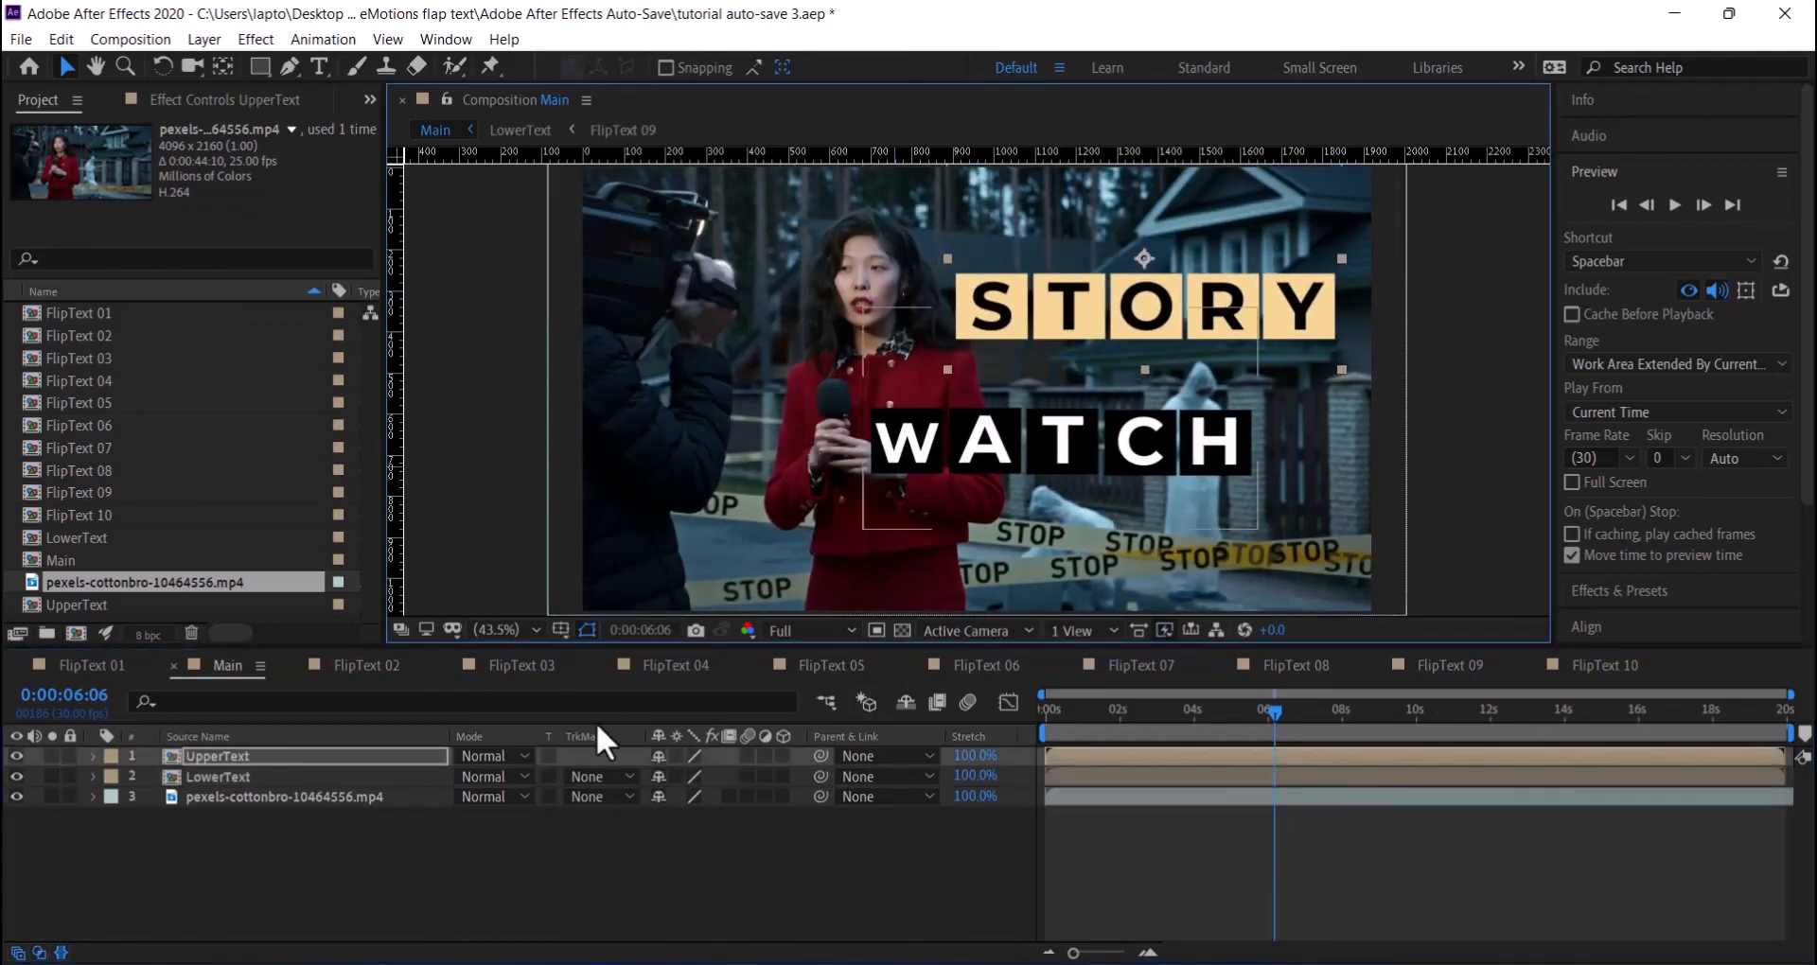
drag(1113, 474, 1175, 412)
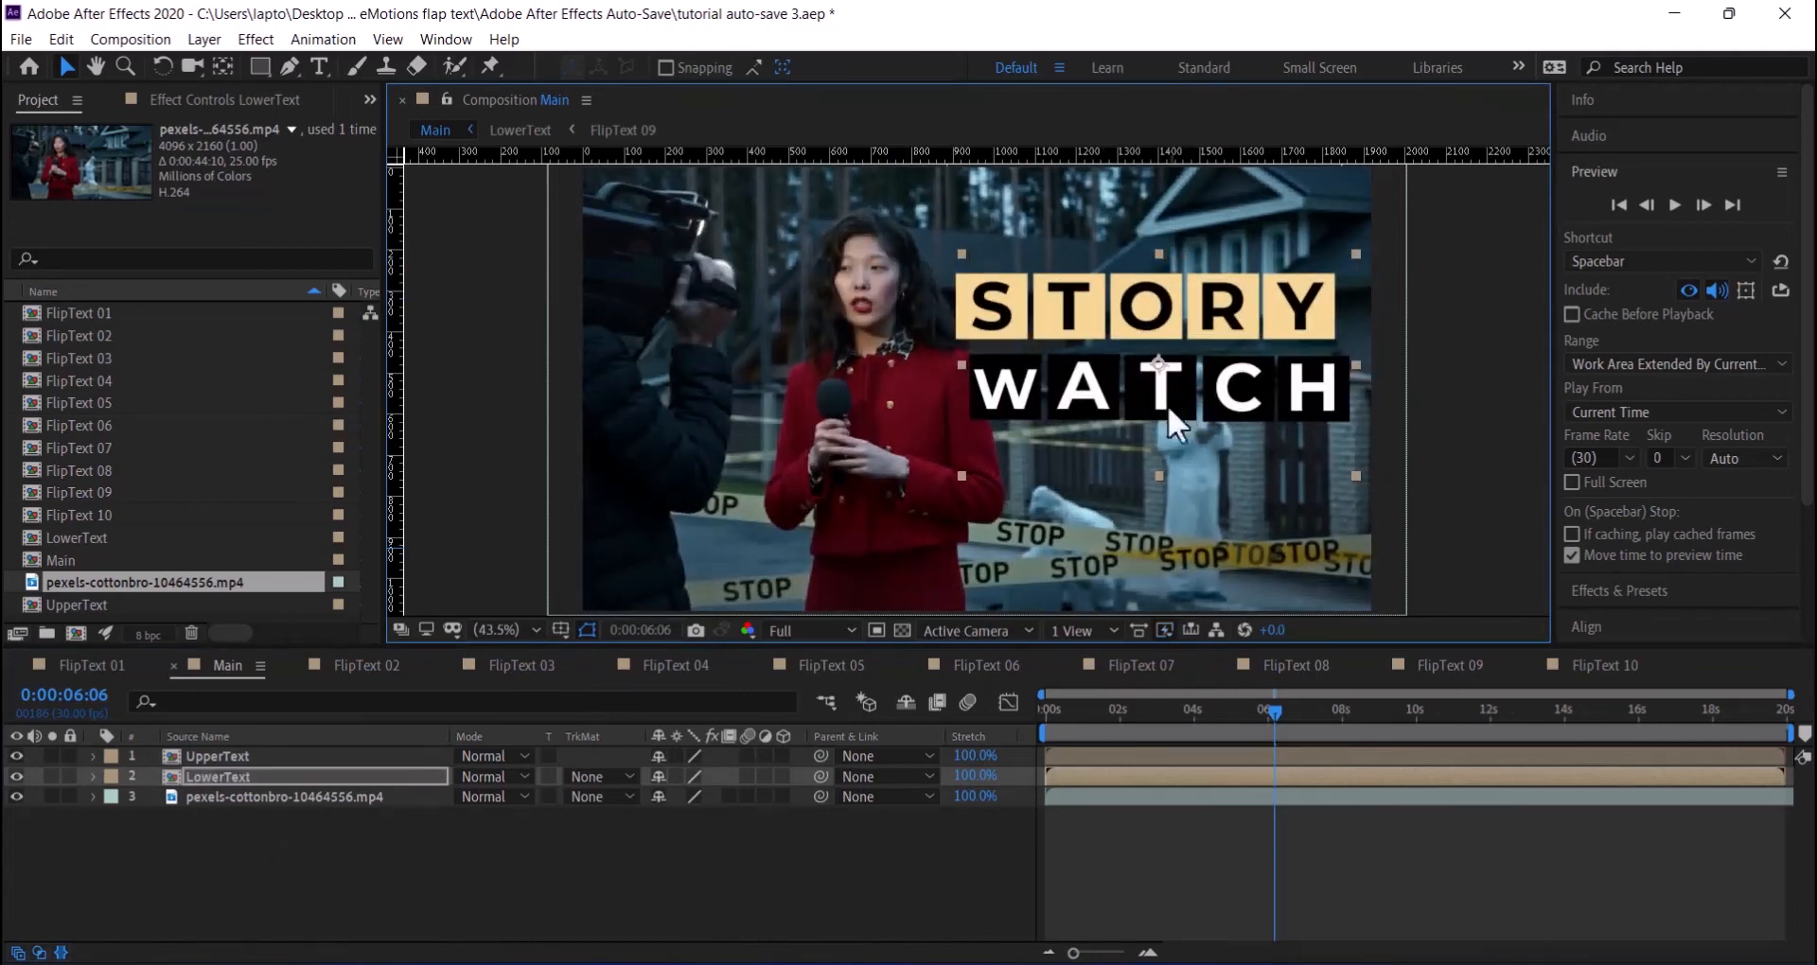
shift+click(286, 756)
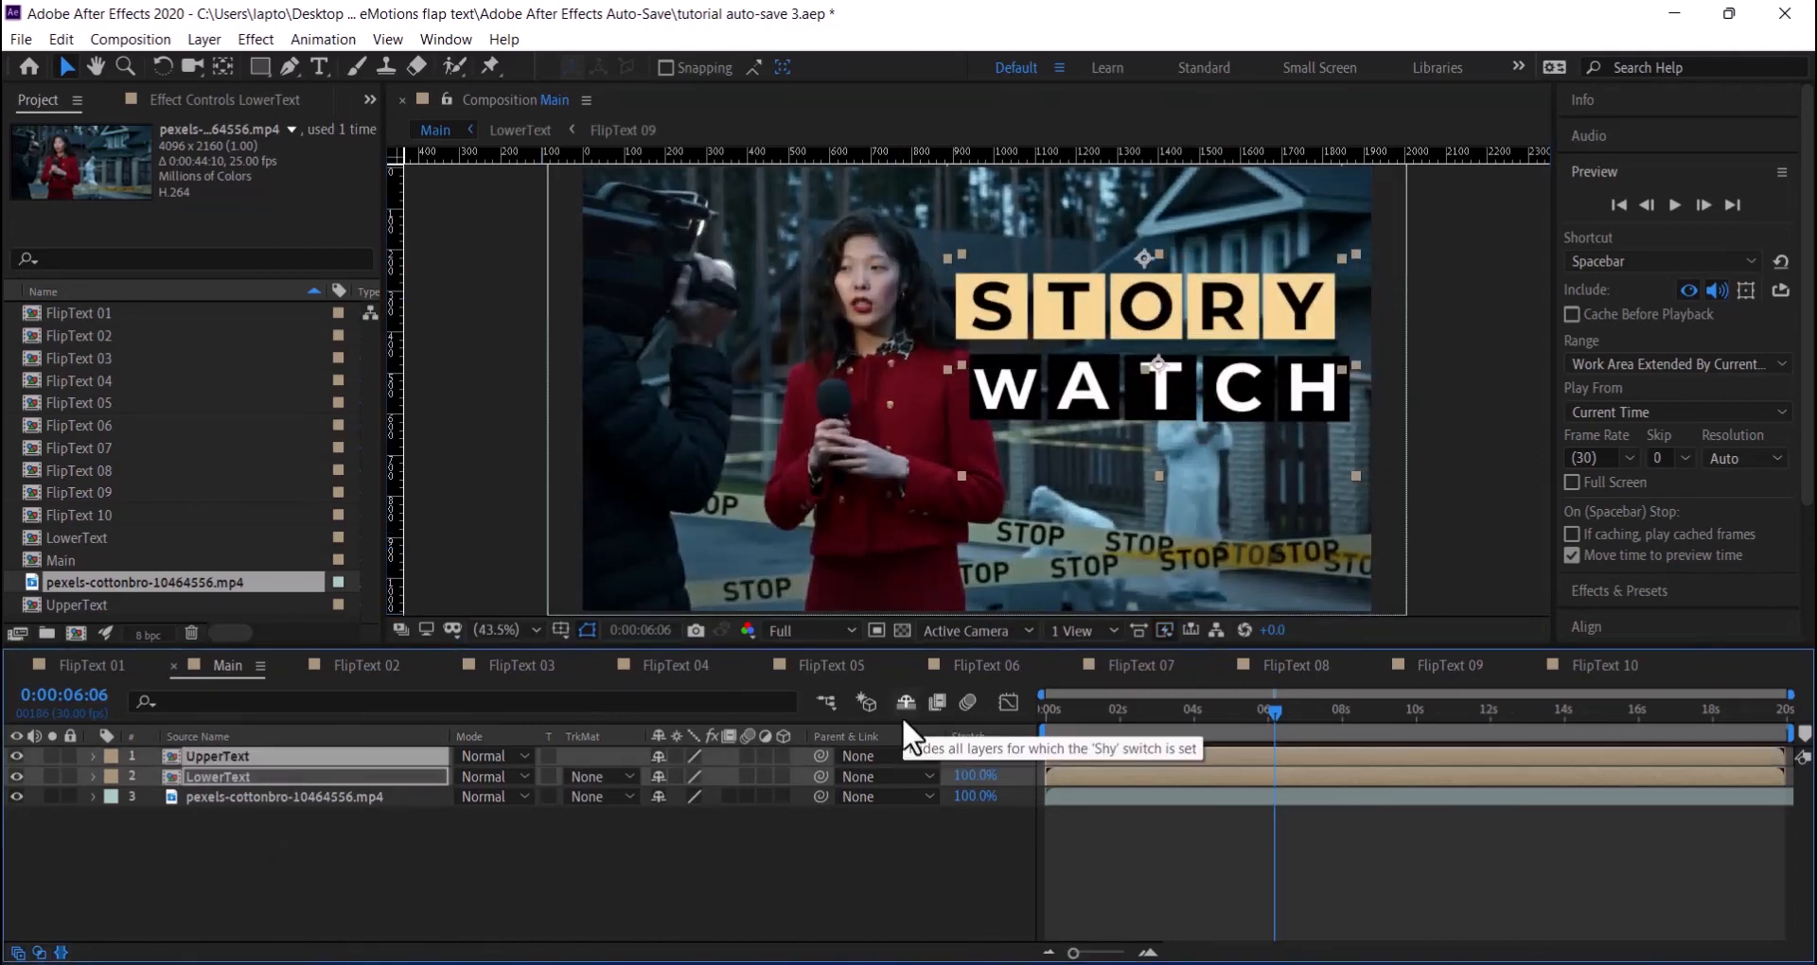
- Pre-compose the UpperText and LowerText layers into a new composition named Title
click(263, 849)
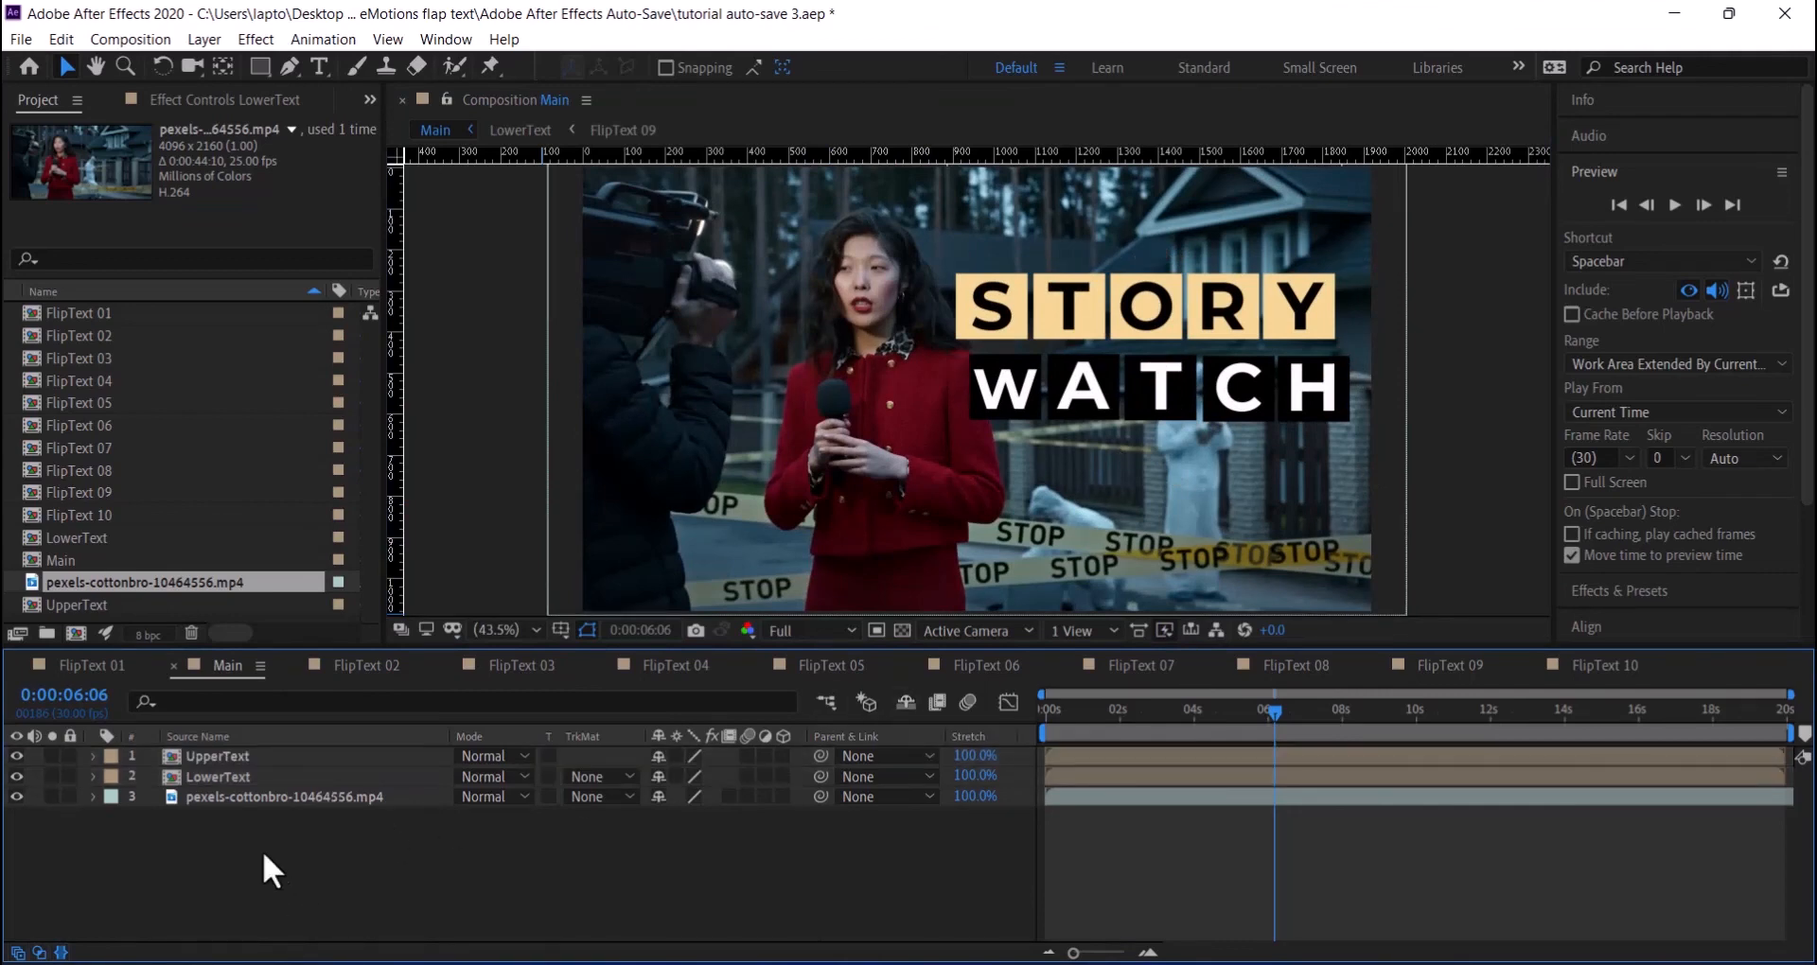
click(280, 779)
shift+click(289, 758)
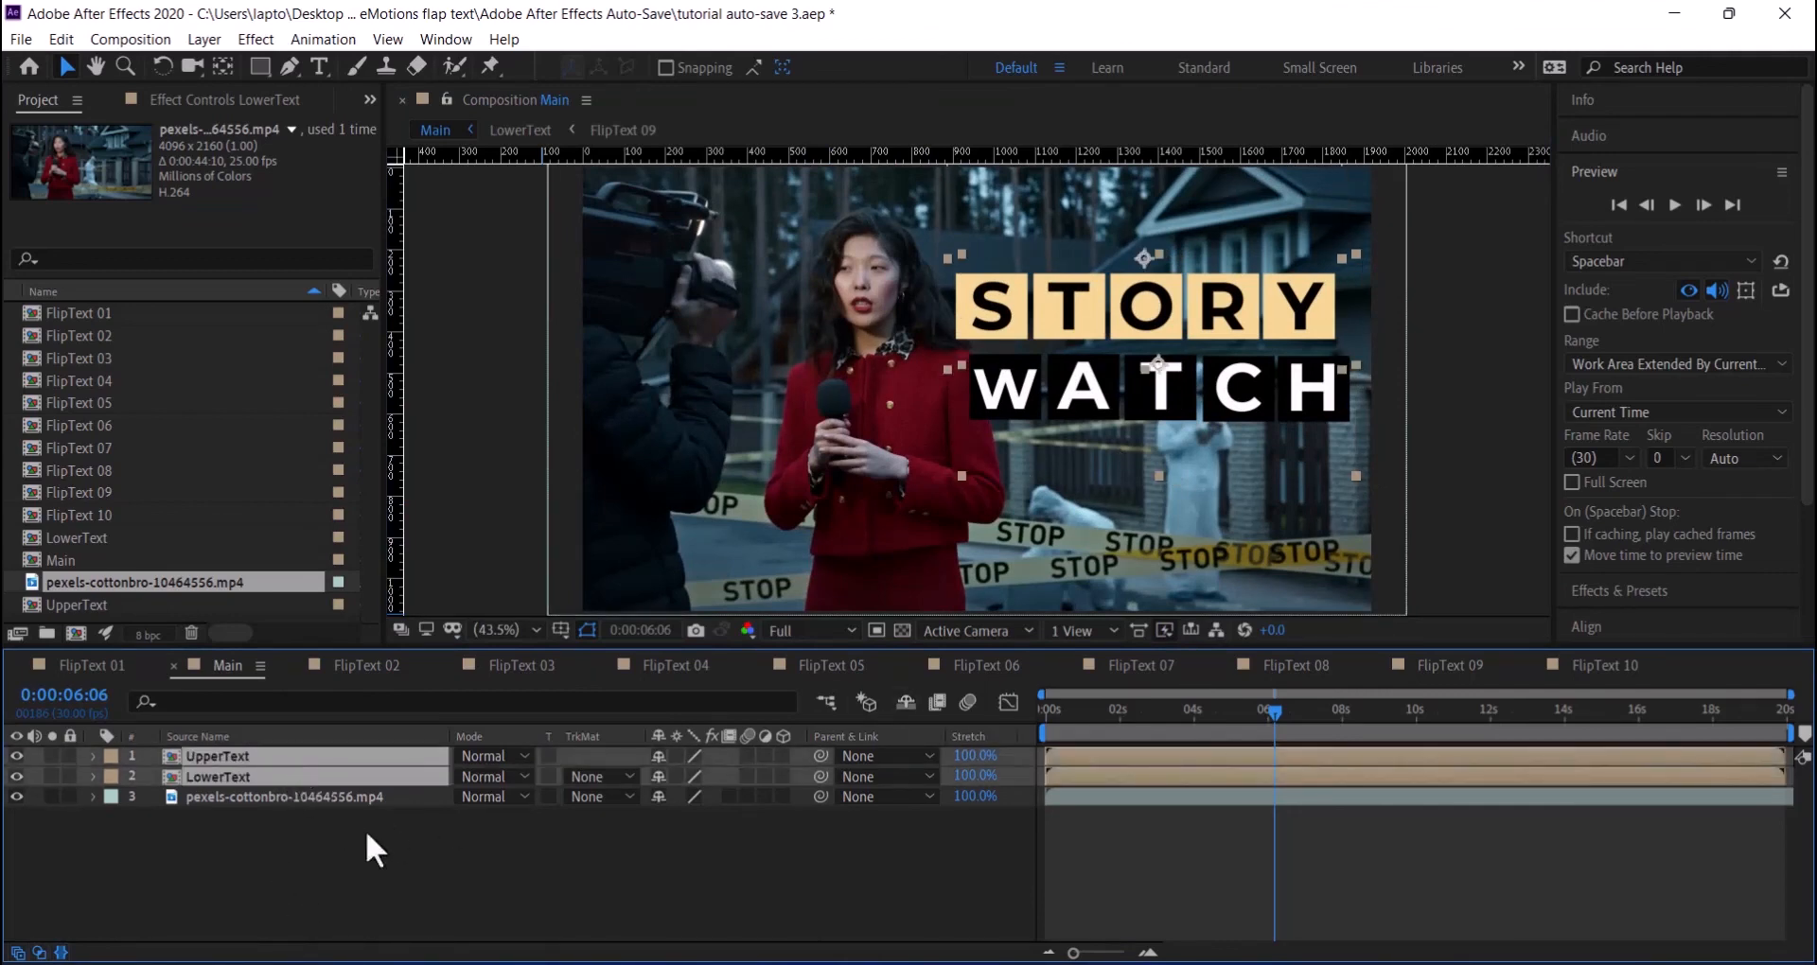
right_click(358, 752)
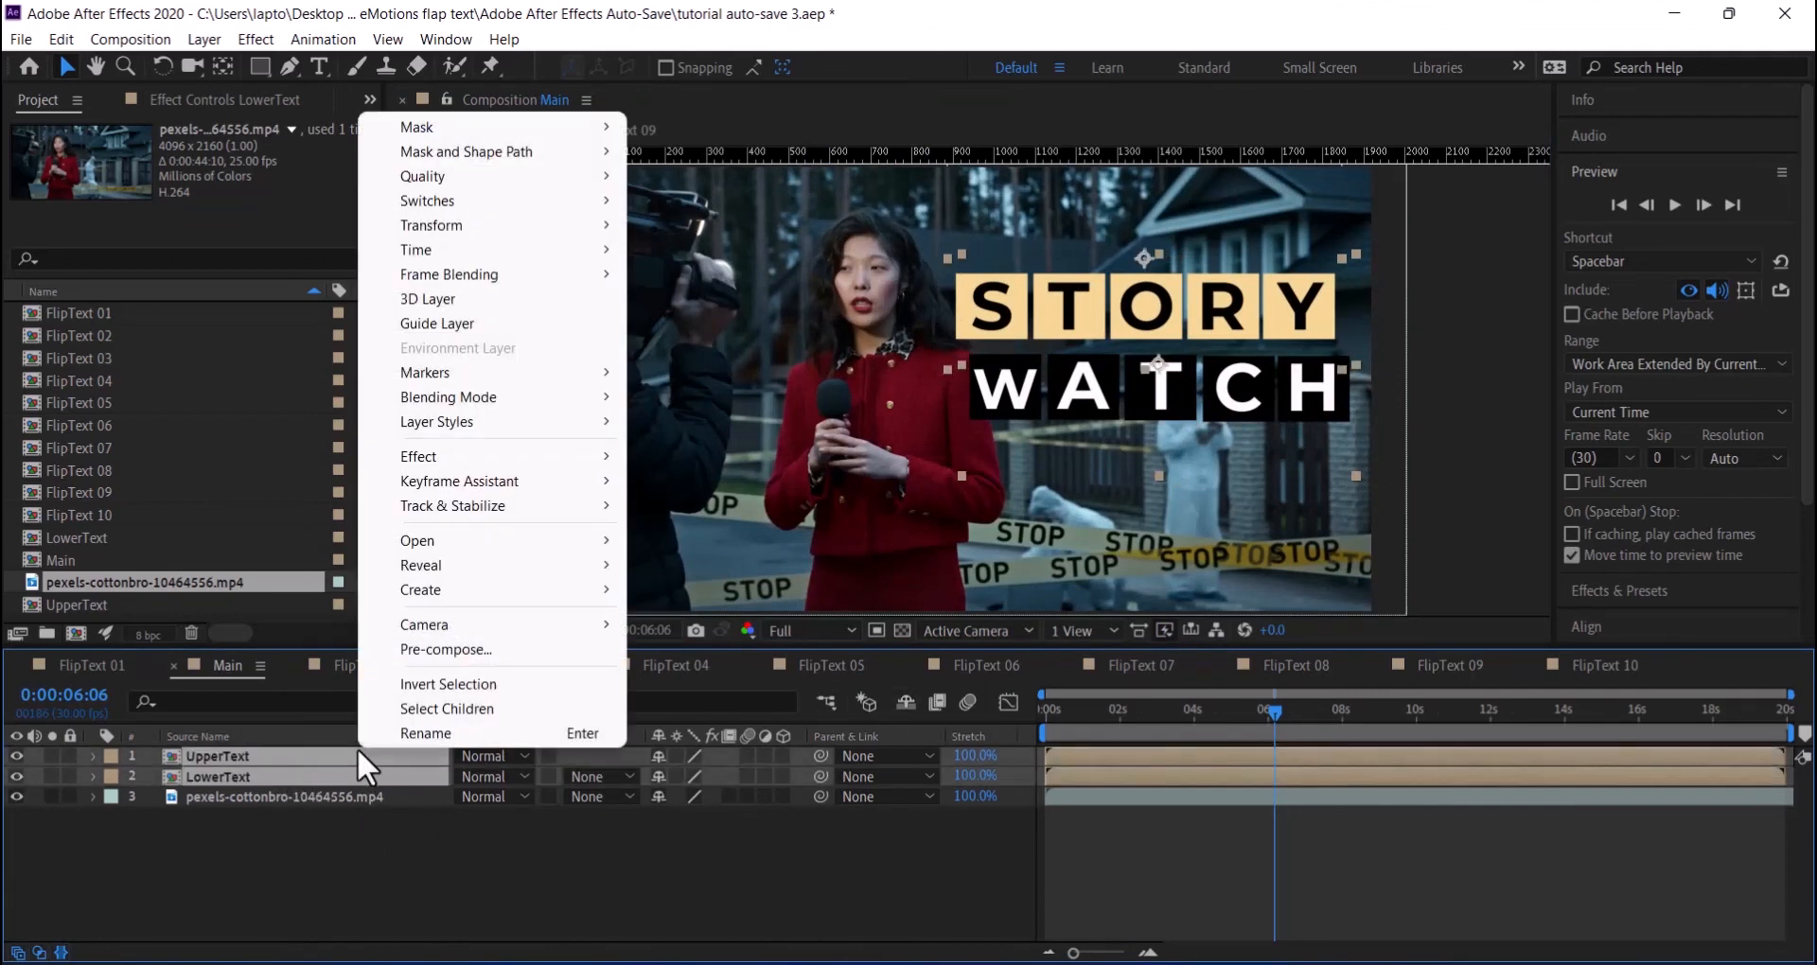
click(458, 650)
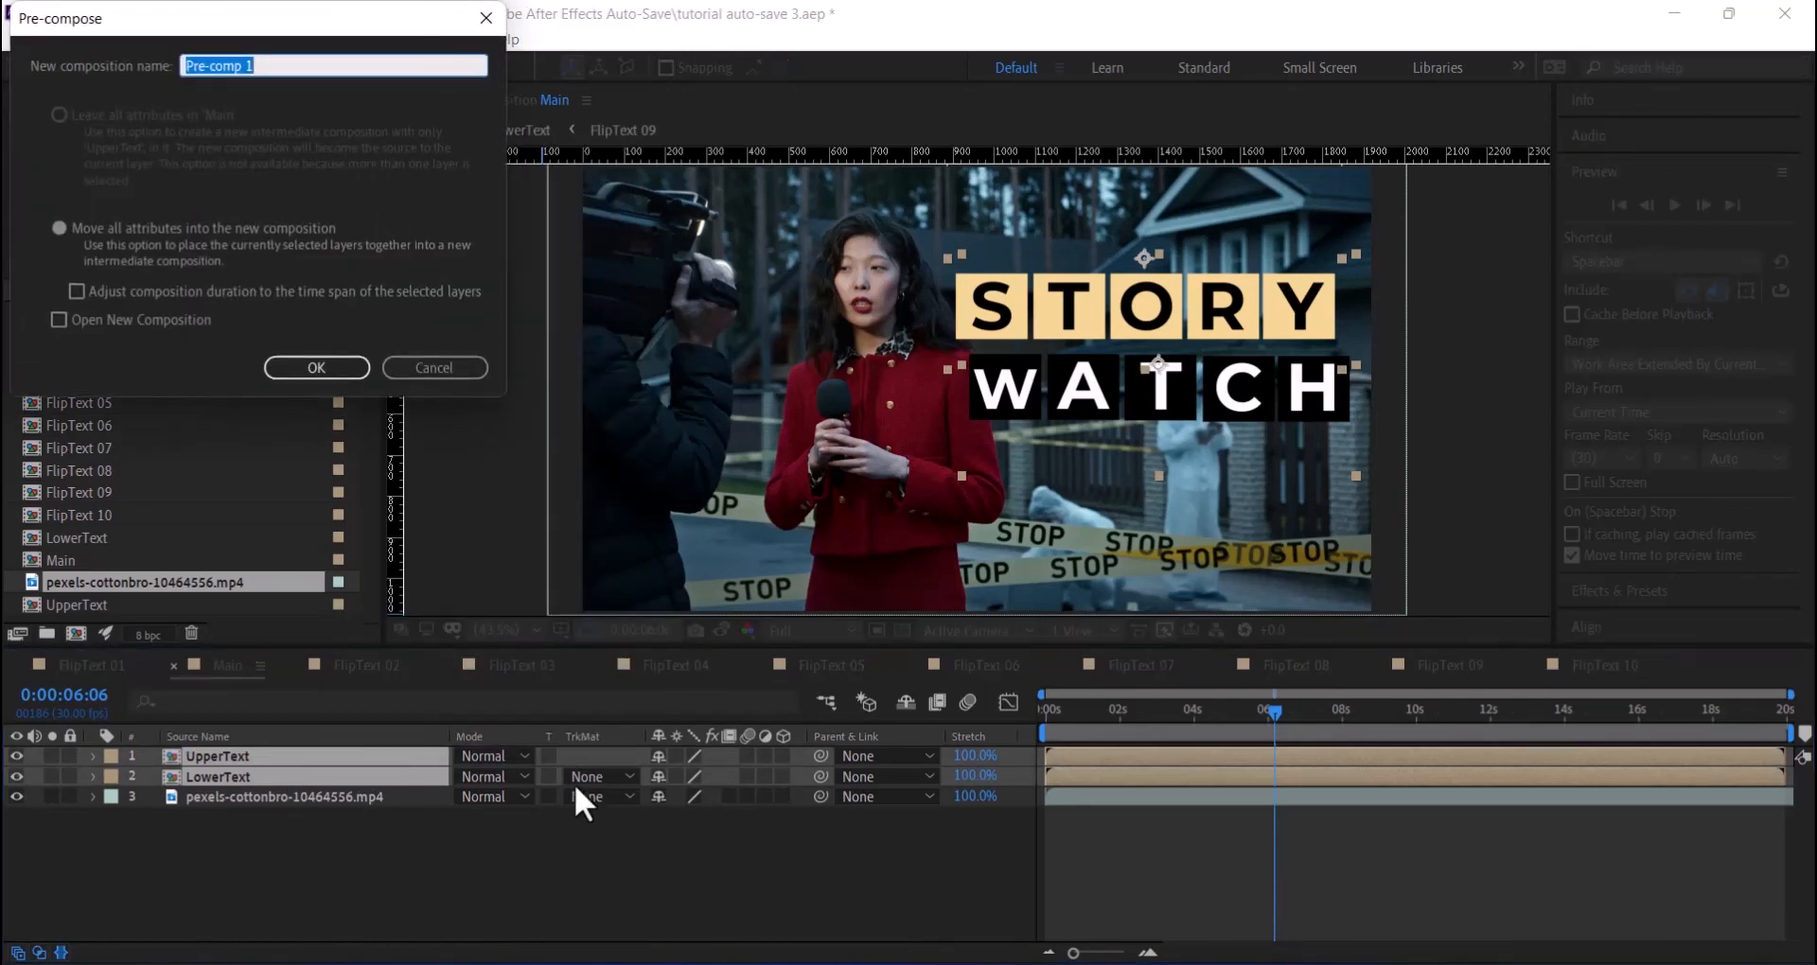
text(tti)
key(BackSpace)
key(BackSpace)
key(BackSpace)
text(Title)
key(Return)
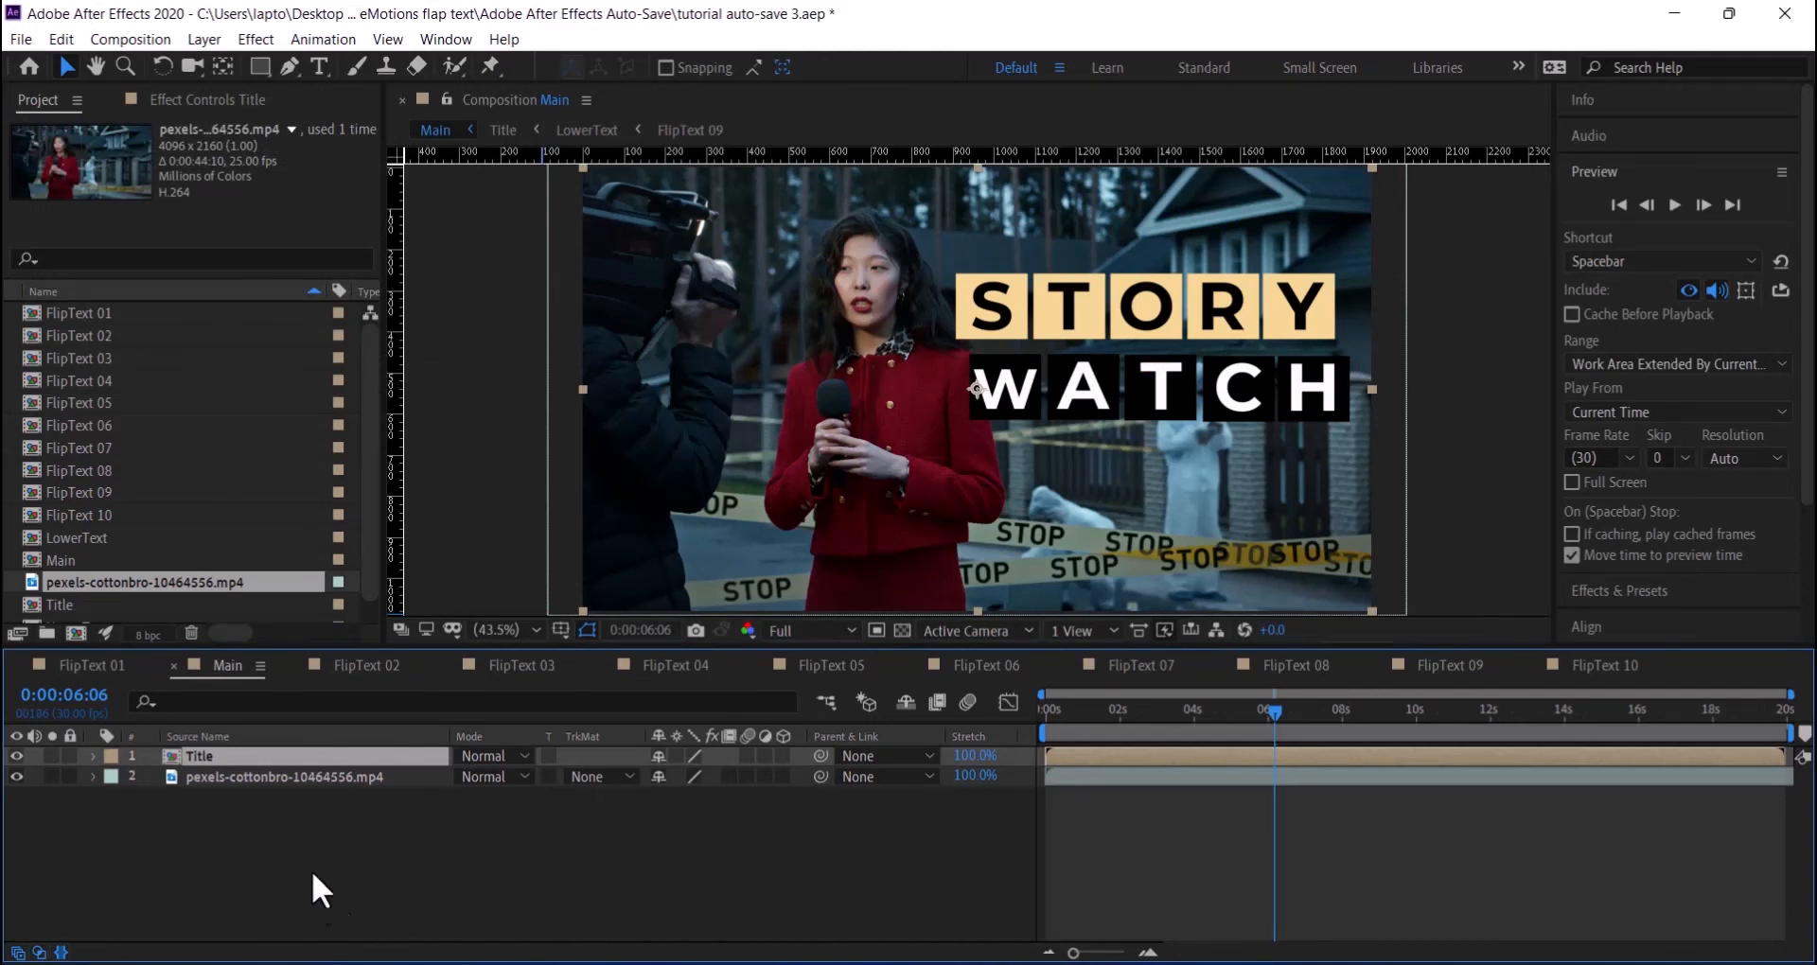
- Make the Title layer 3D, set its Y Rotation to 40°, and collapse its properties
click(783, 756)
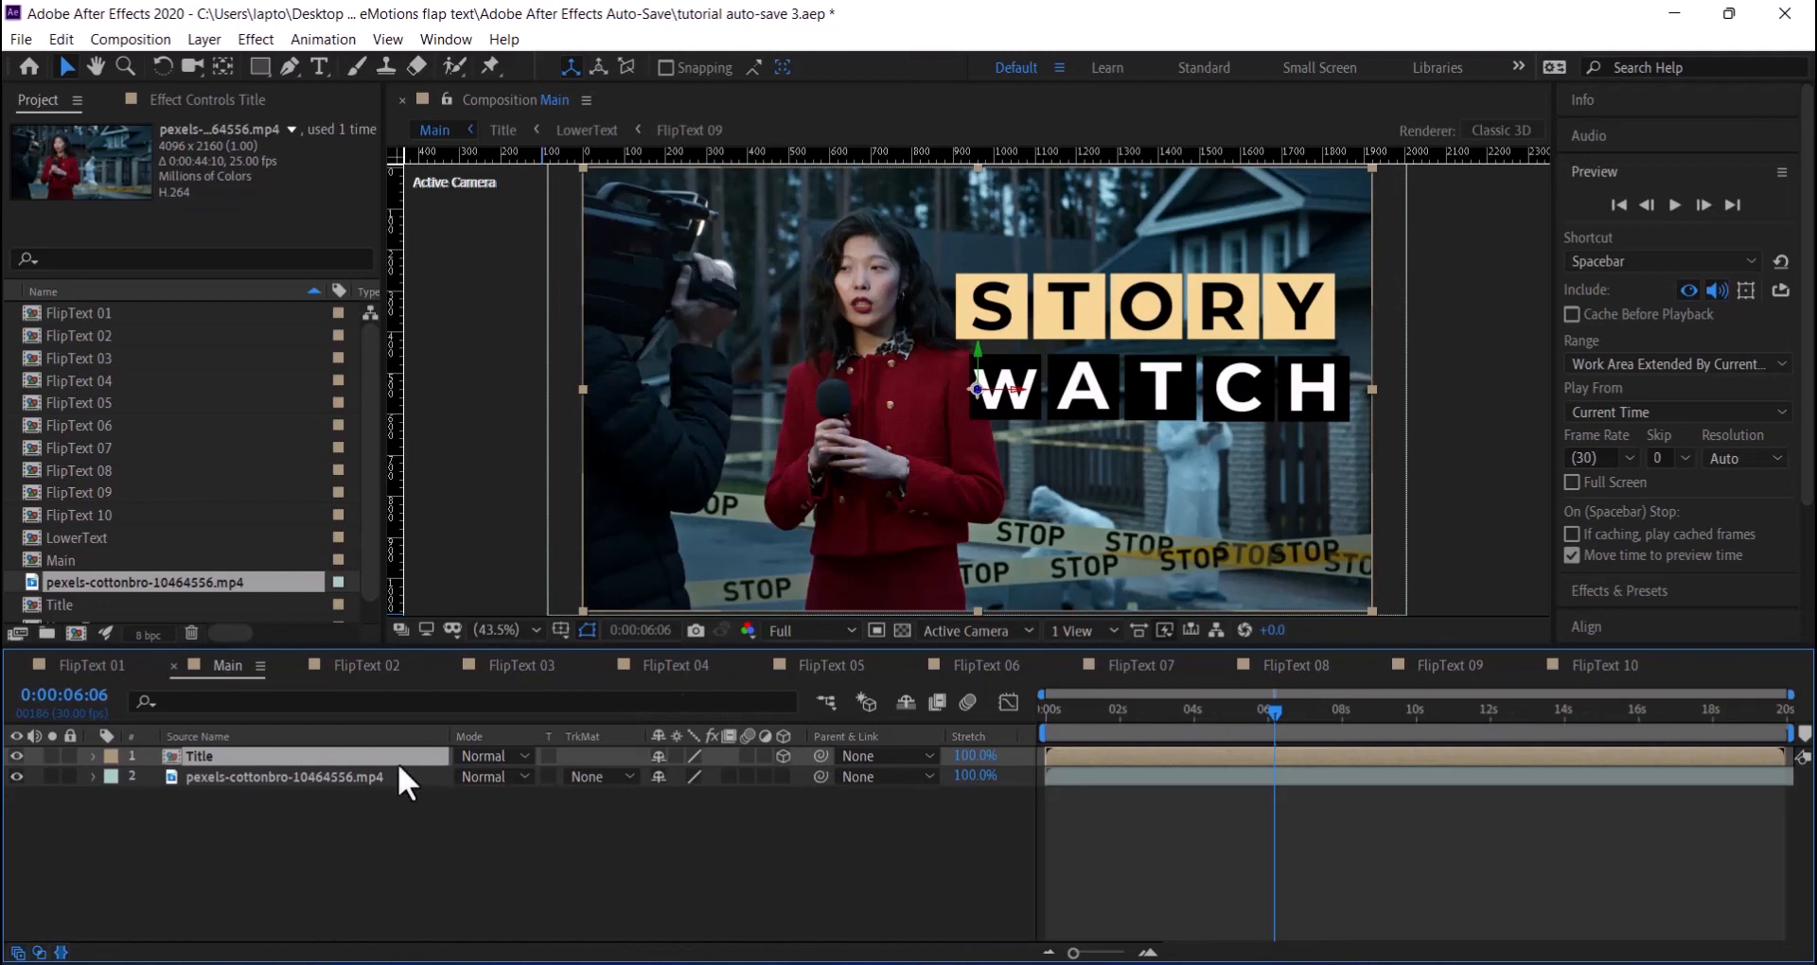
key(r)
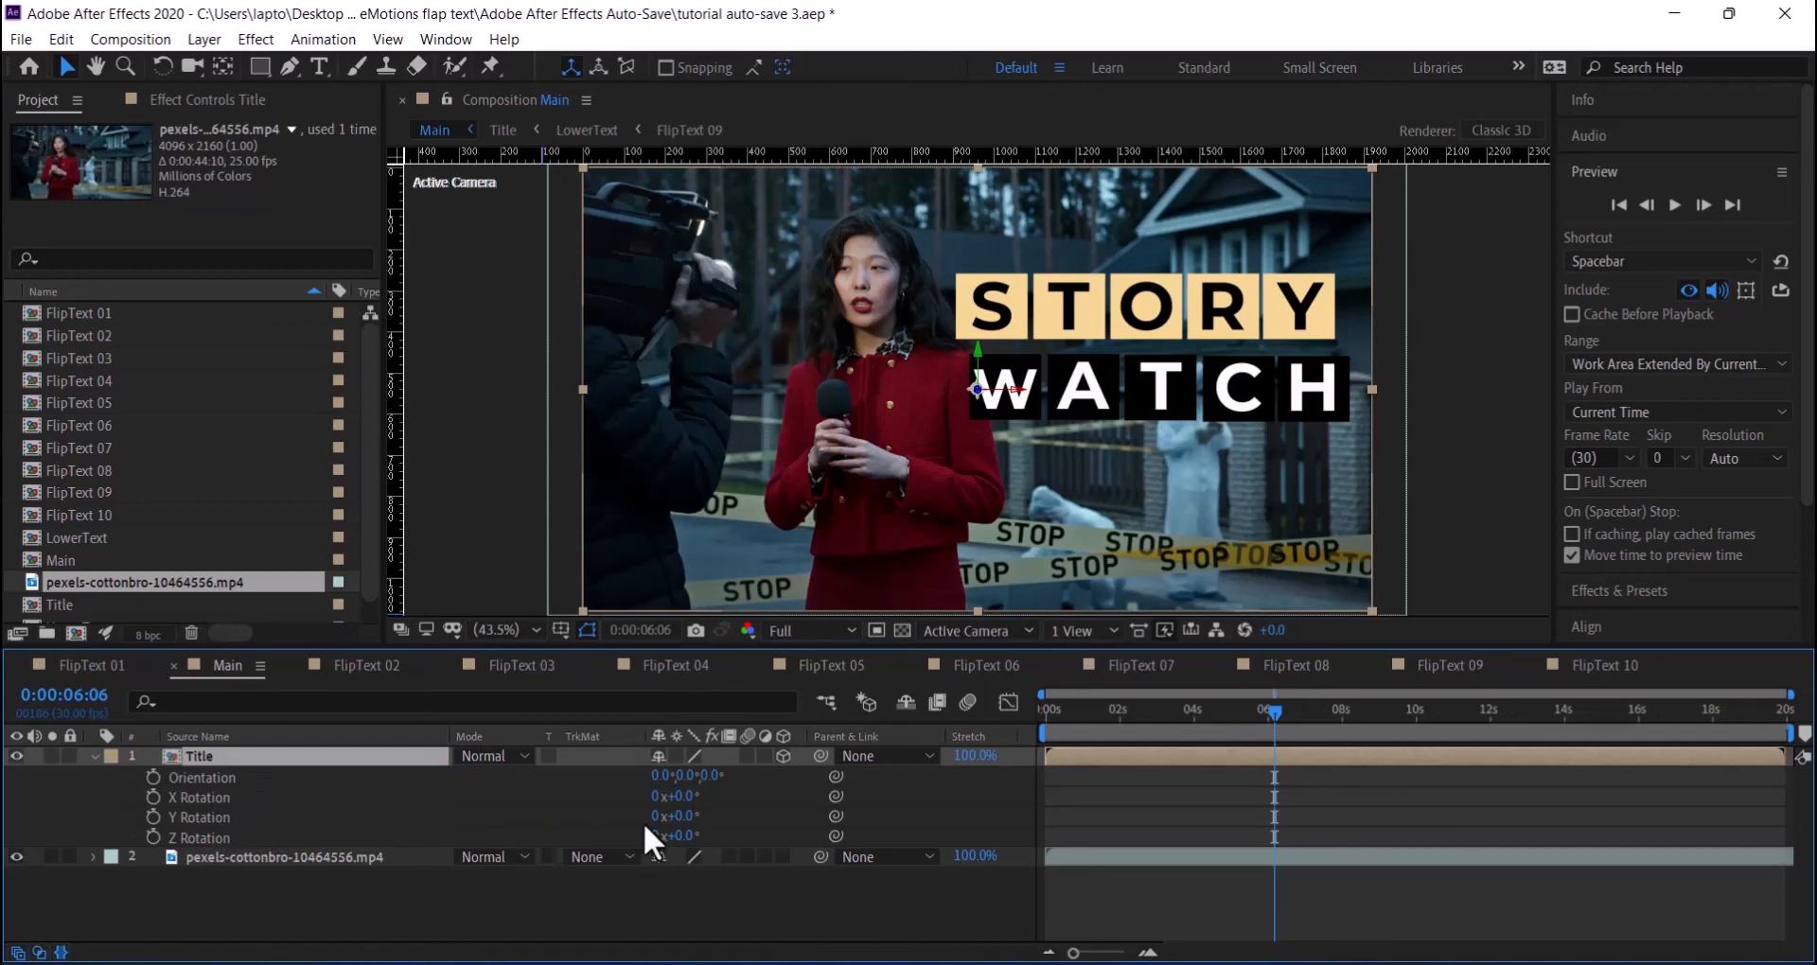
drag(685, 818, 730, 820)
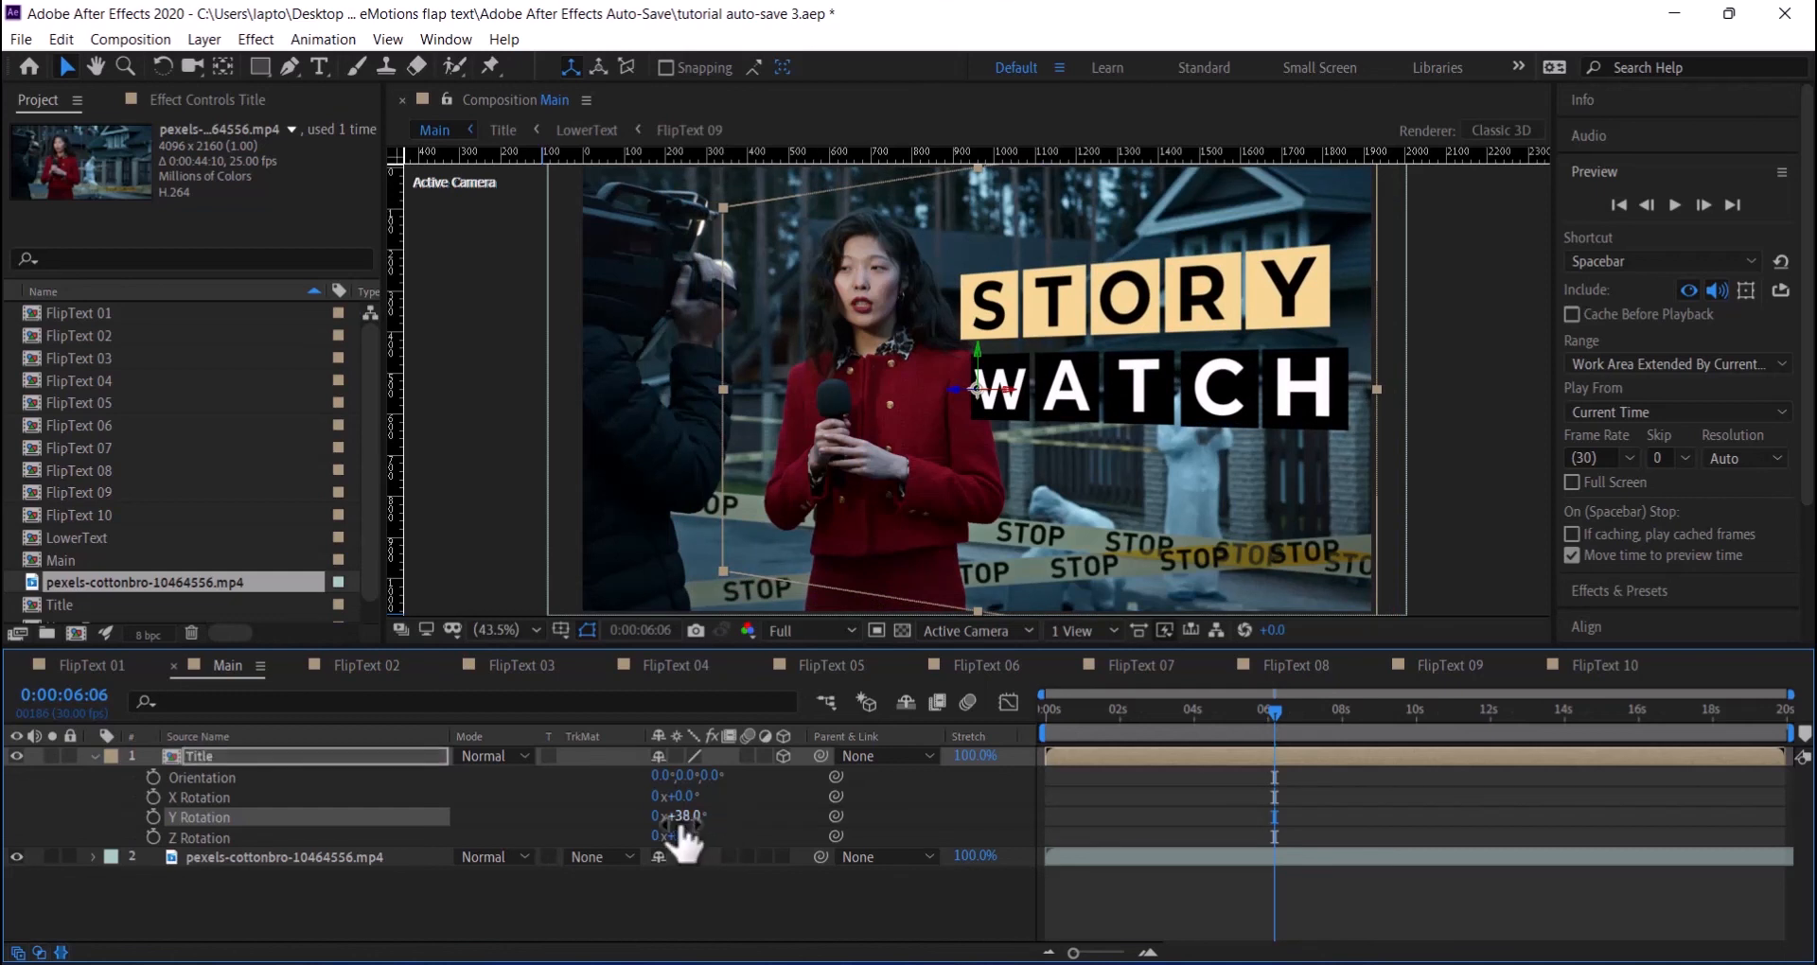
click(680, 816)
text(40)
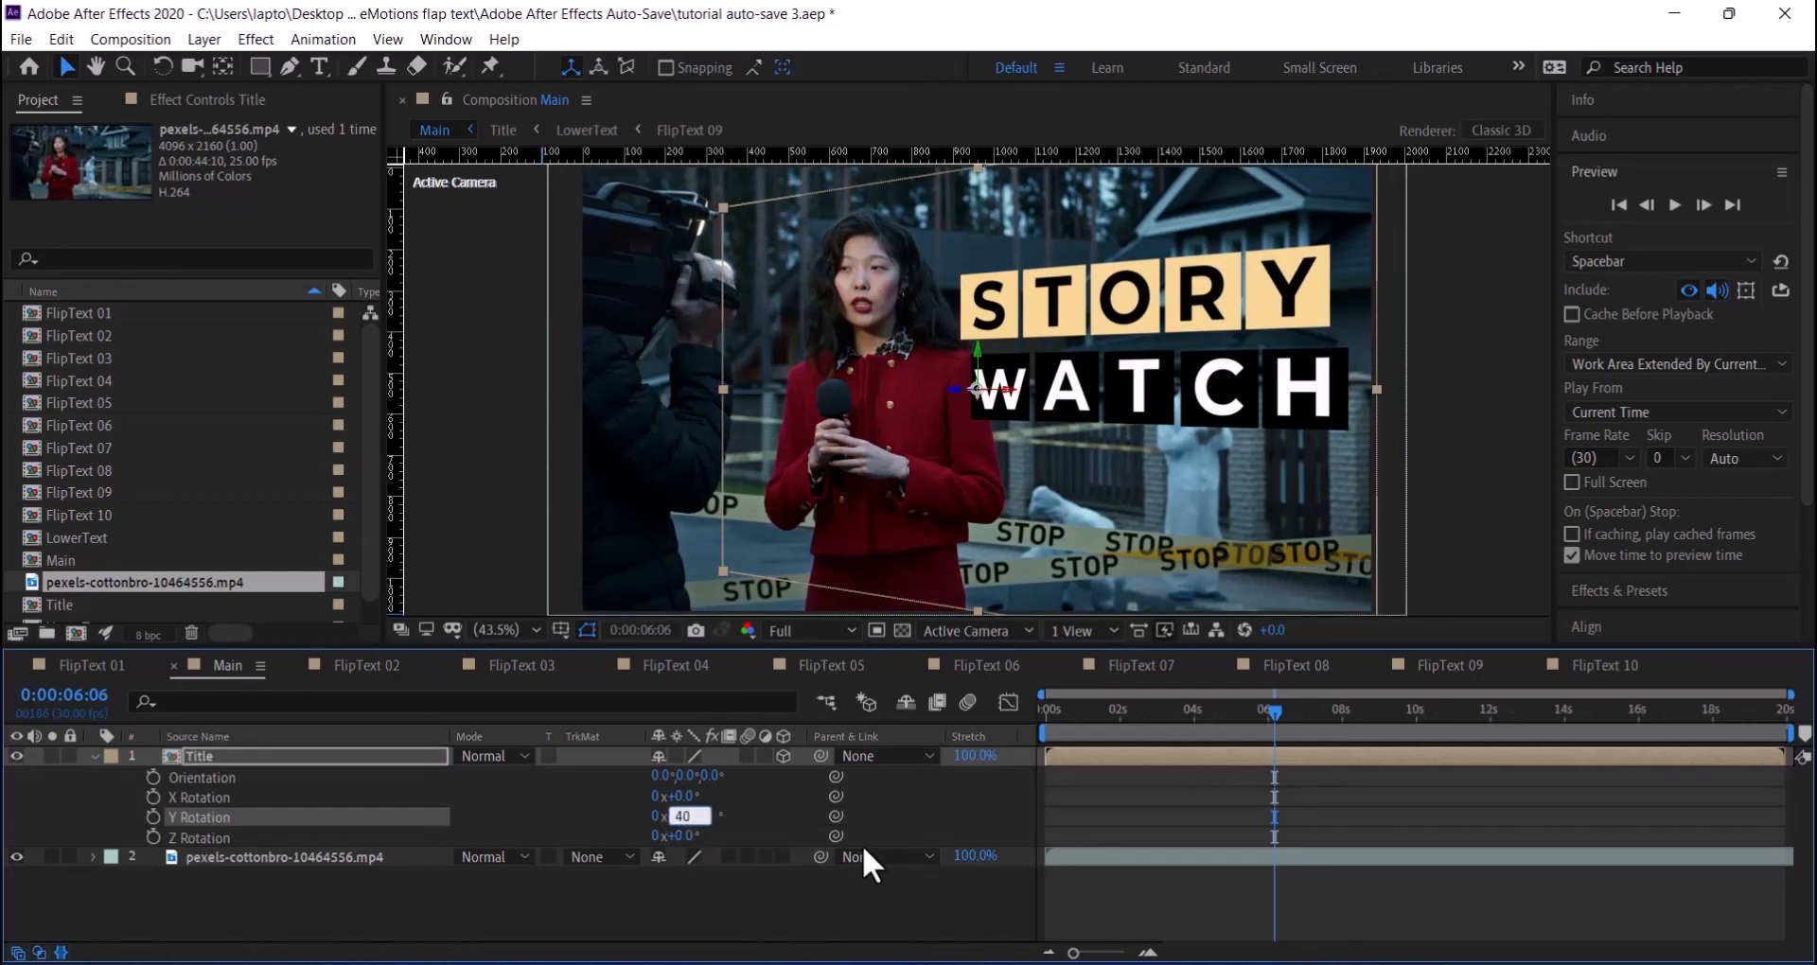
key(Return)
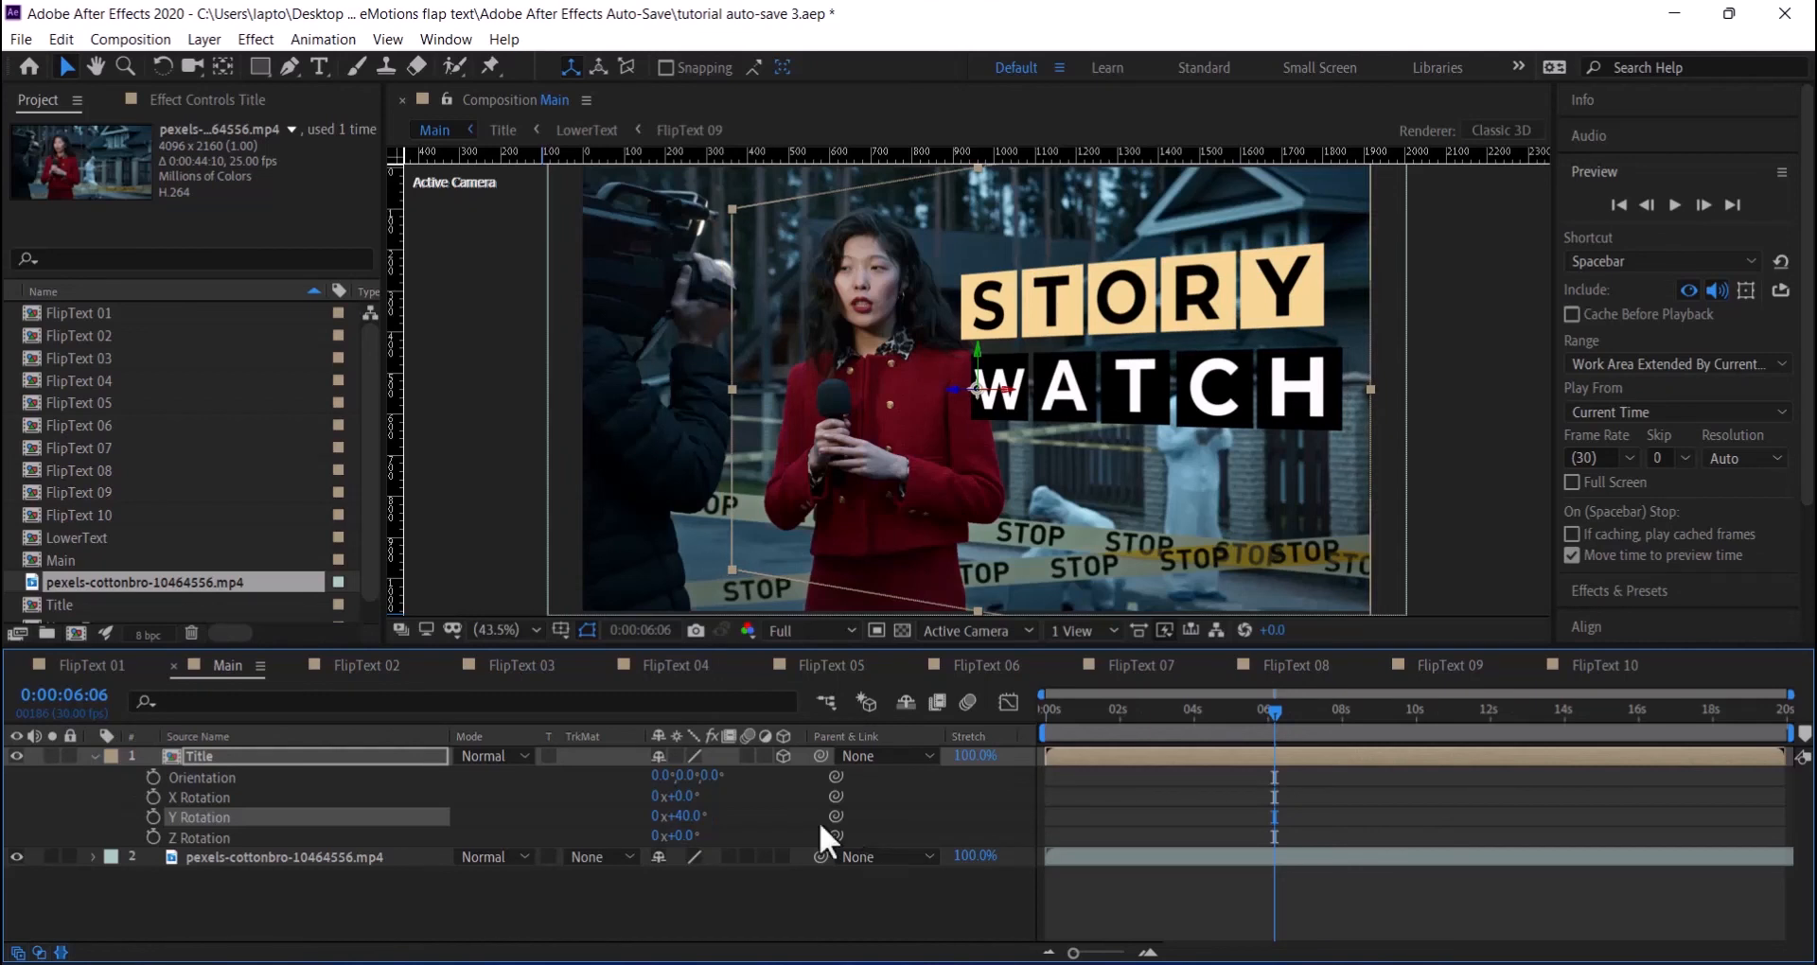
click(95, 756)
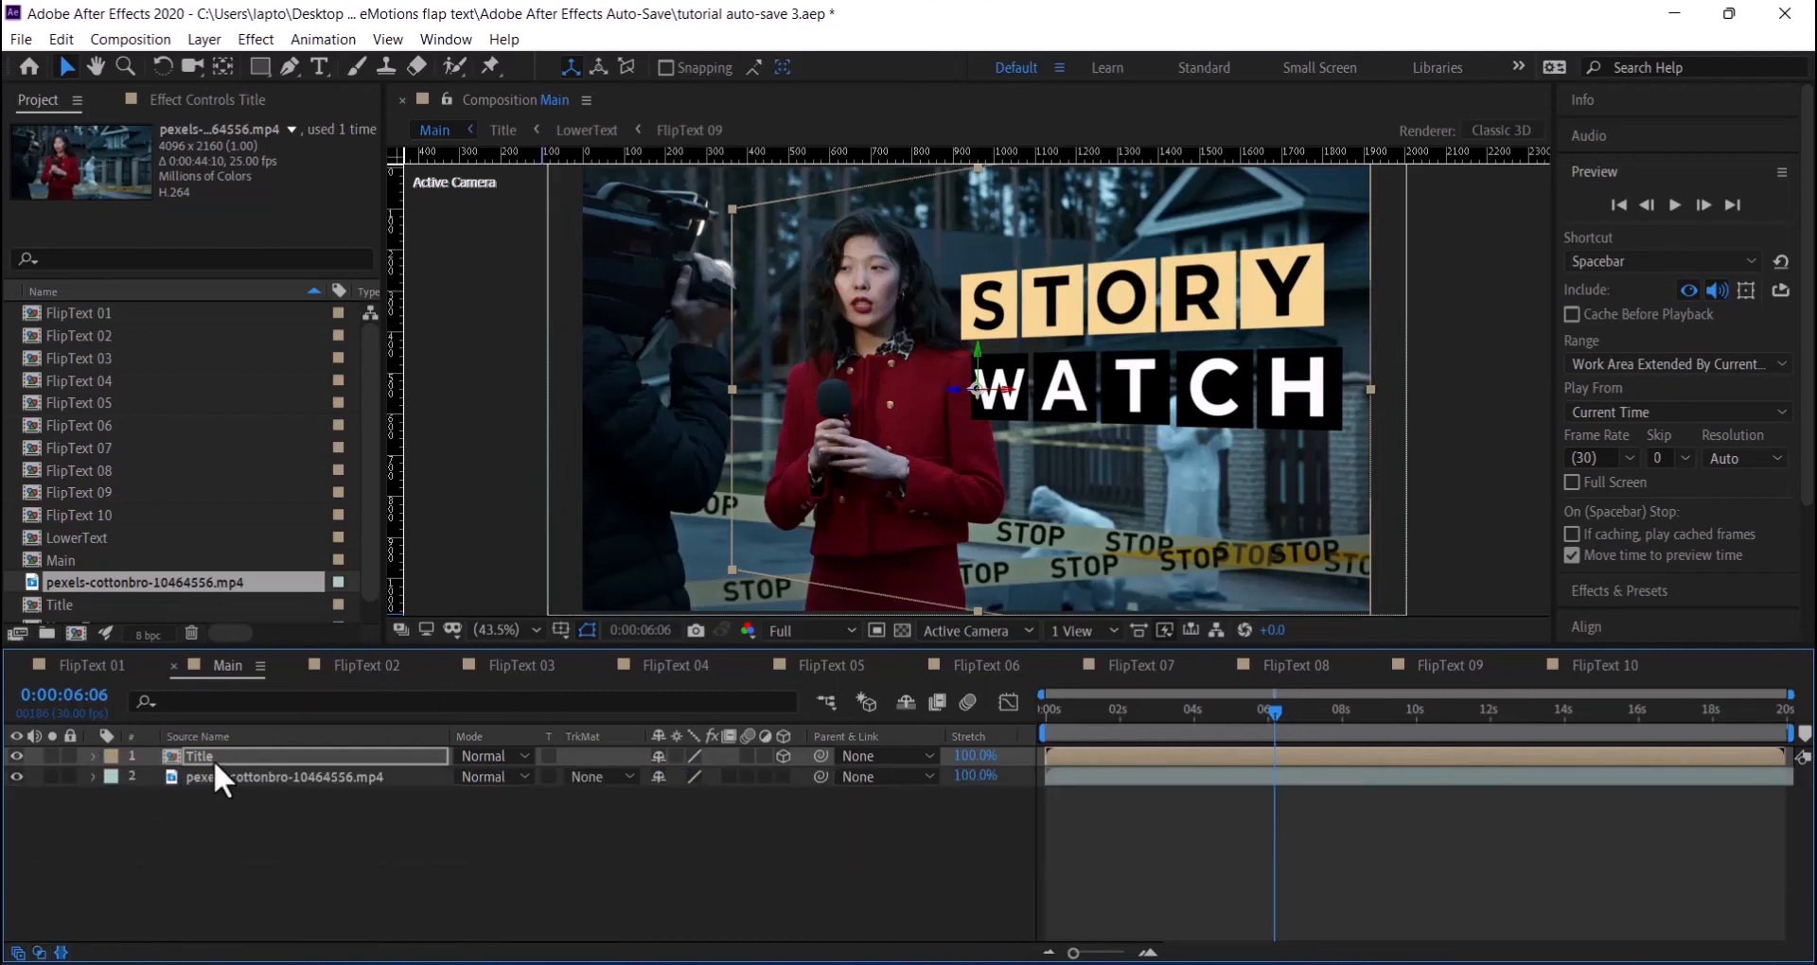
- Nudge the Title layer slightly up and to the right in the frame, and delay its start to about 4 seconds
mouse_move(1165, 282)
mouse_down()
mouse_move(1277, 284)
mouse_move(1185, 274)
mouse_up()
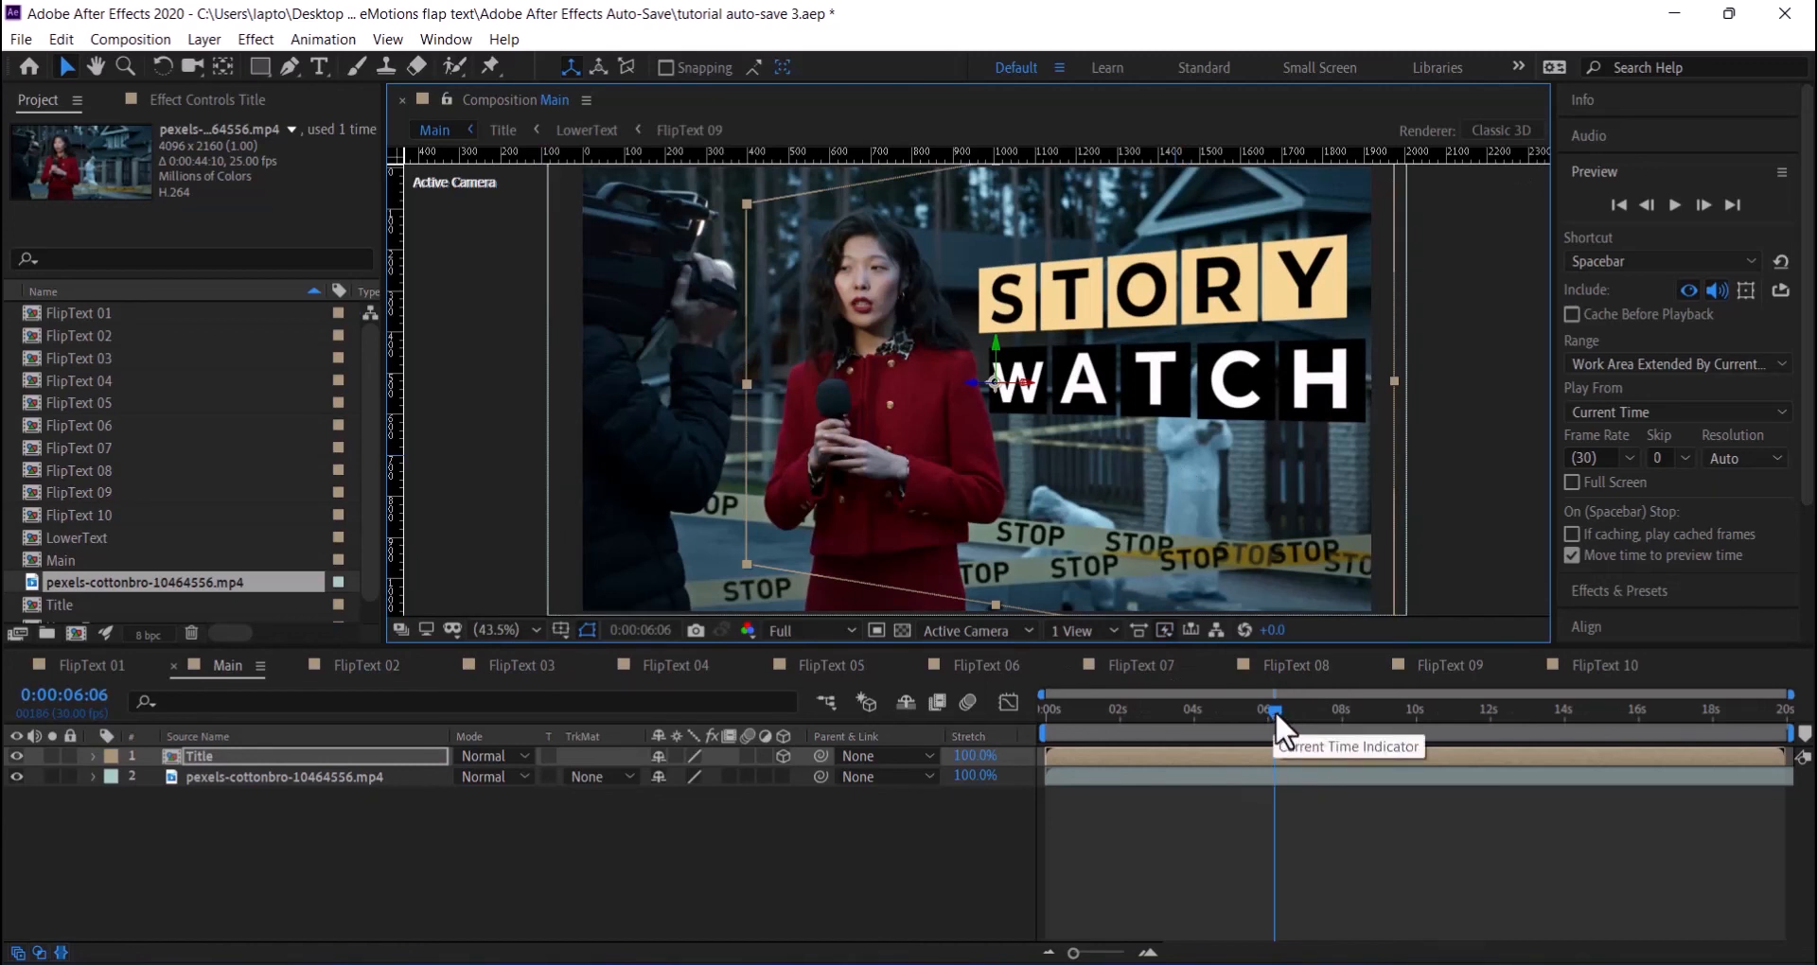
drag(1275, 712, 935, 901)
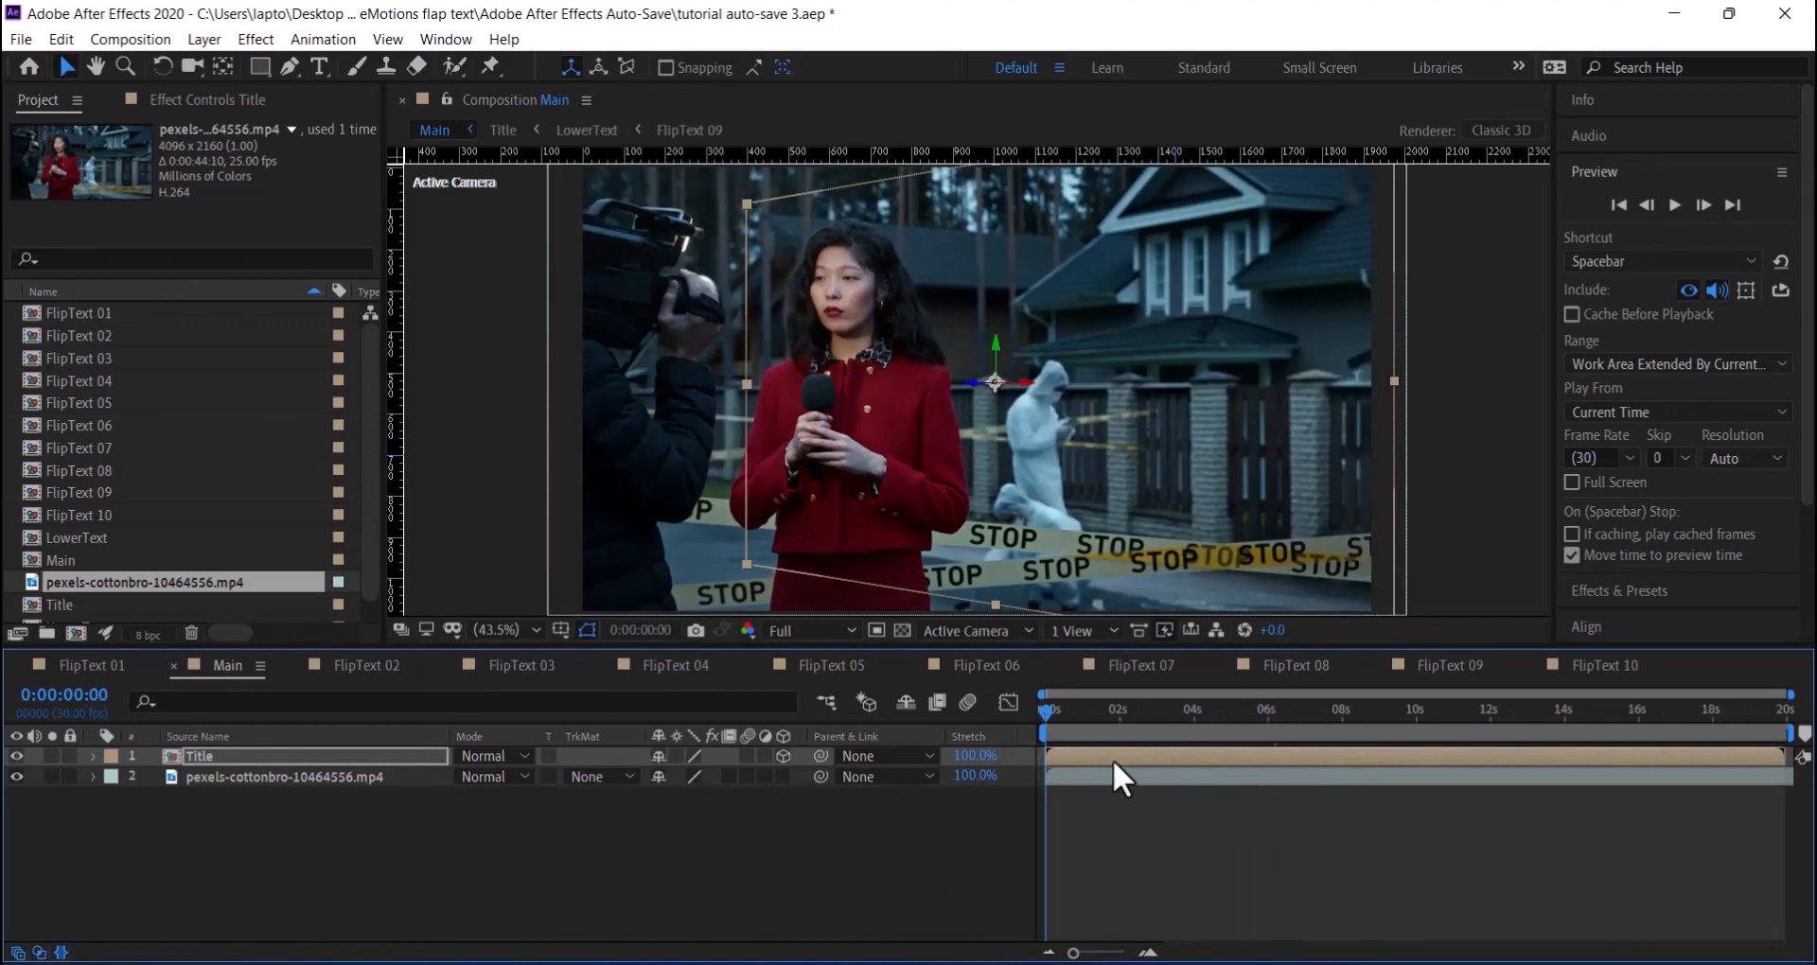
drag(1111, 759, 1260, 767)
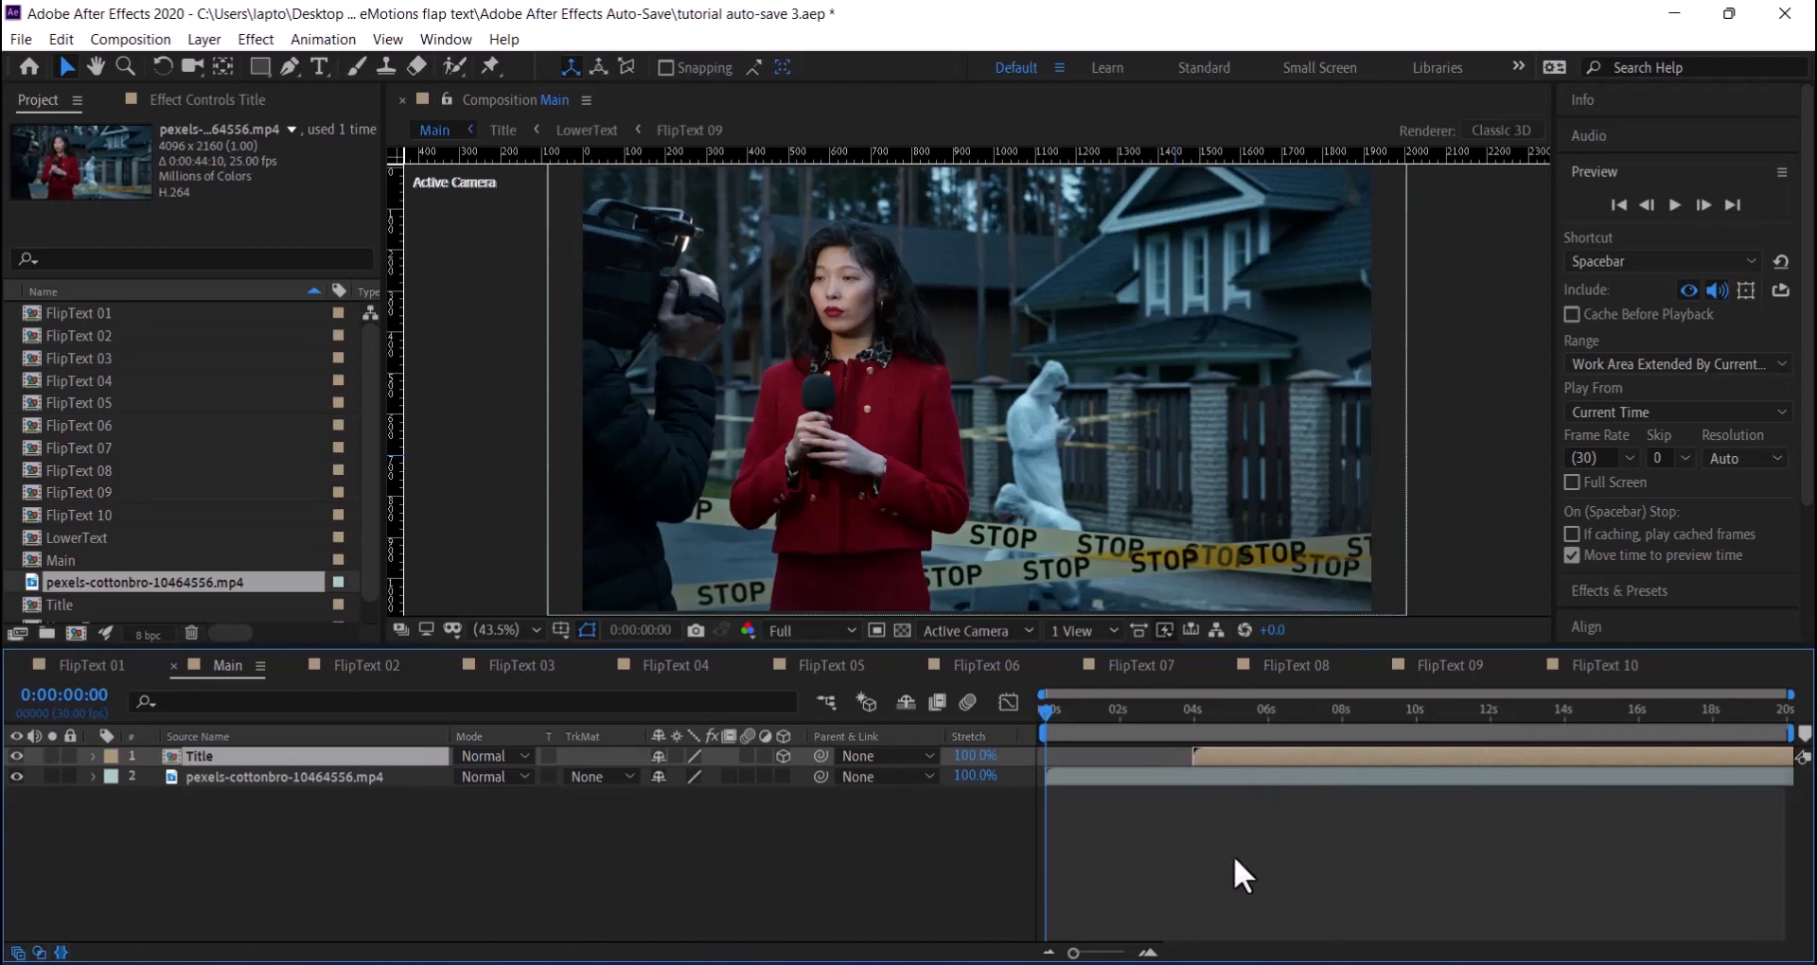
- Preview the Main composition to check the title's timing over the reporter video
key(space)
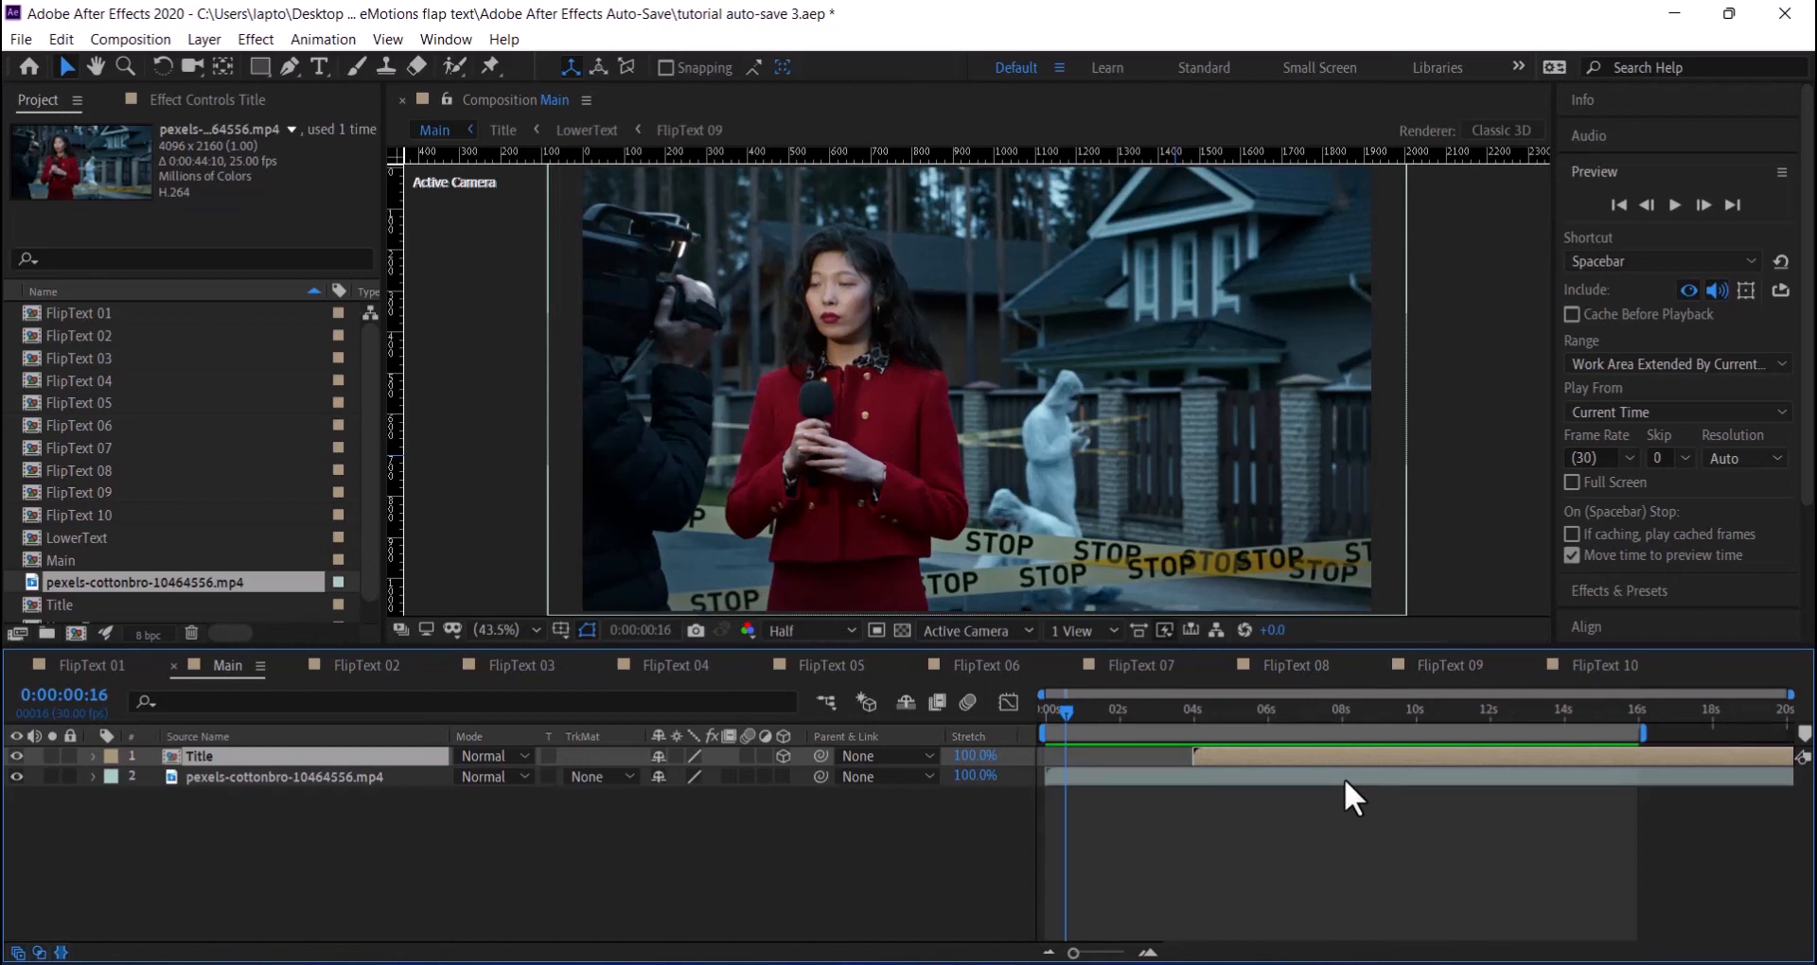
key(space)
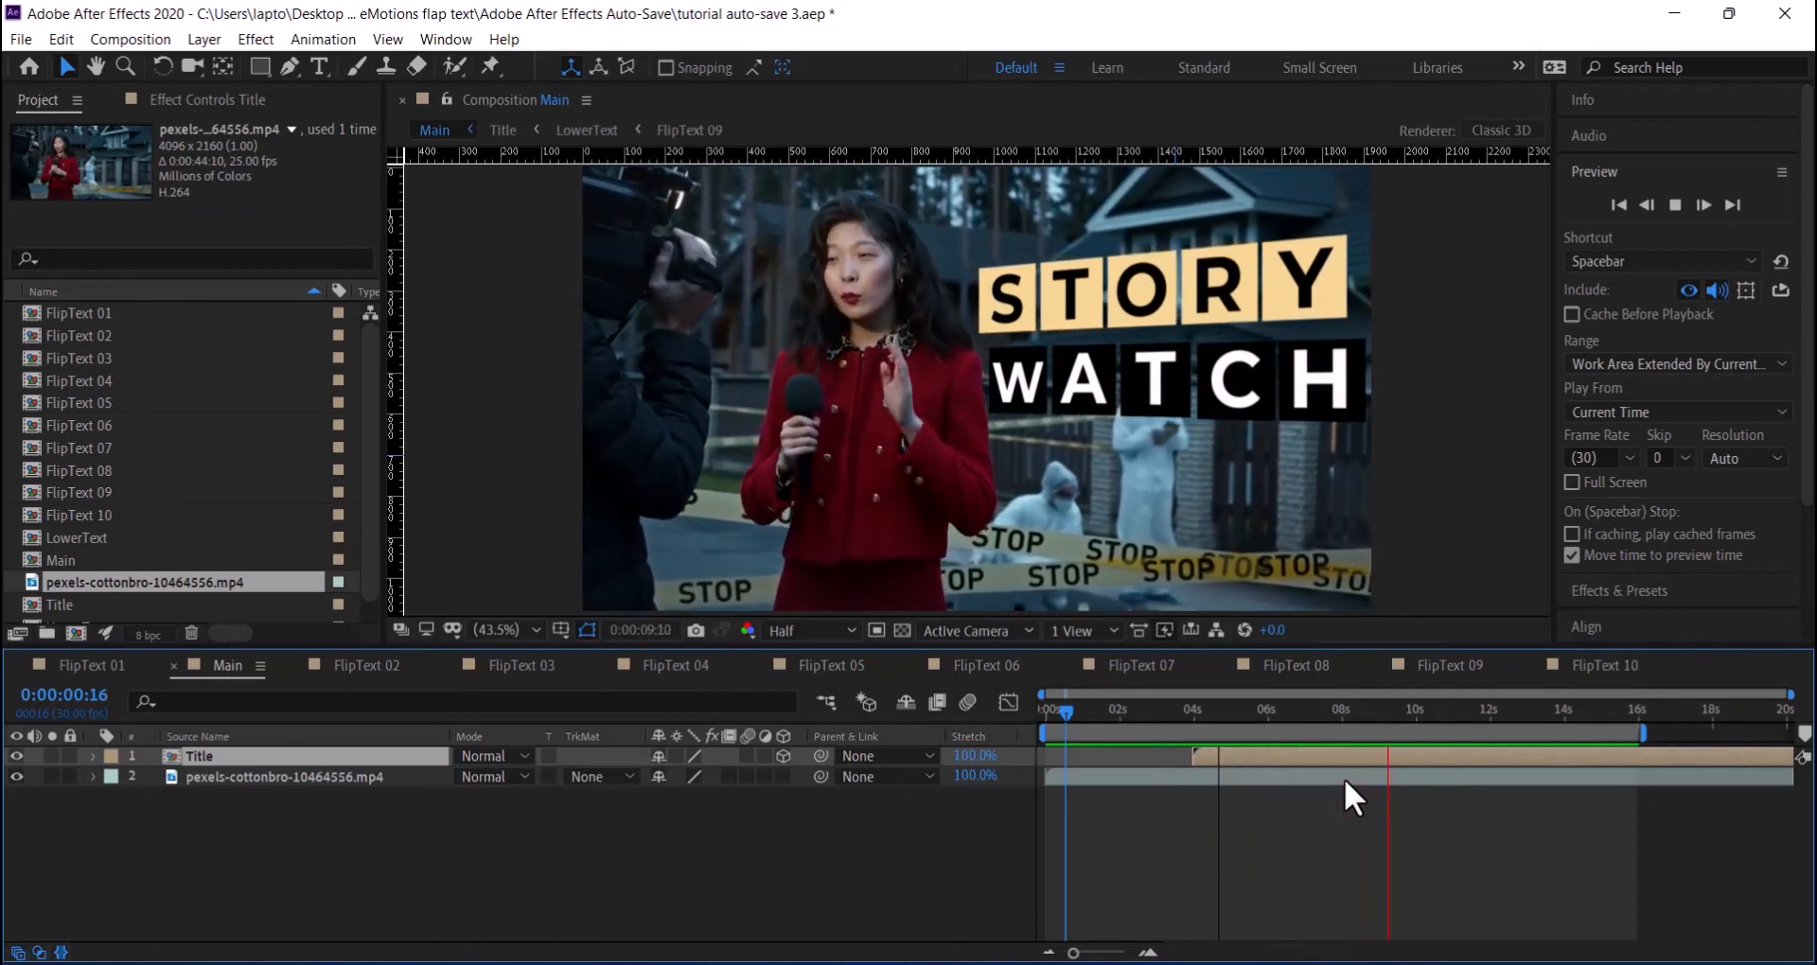
key(space)
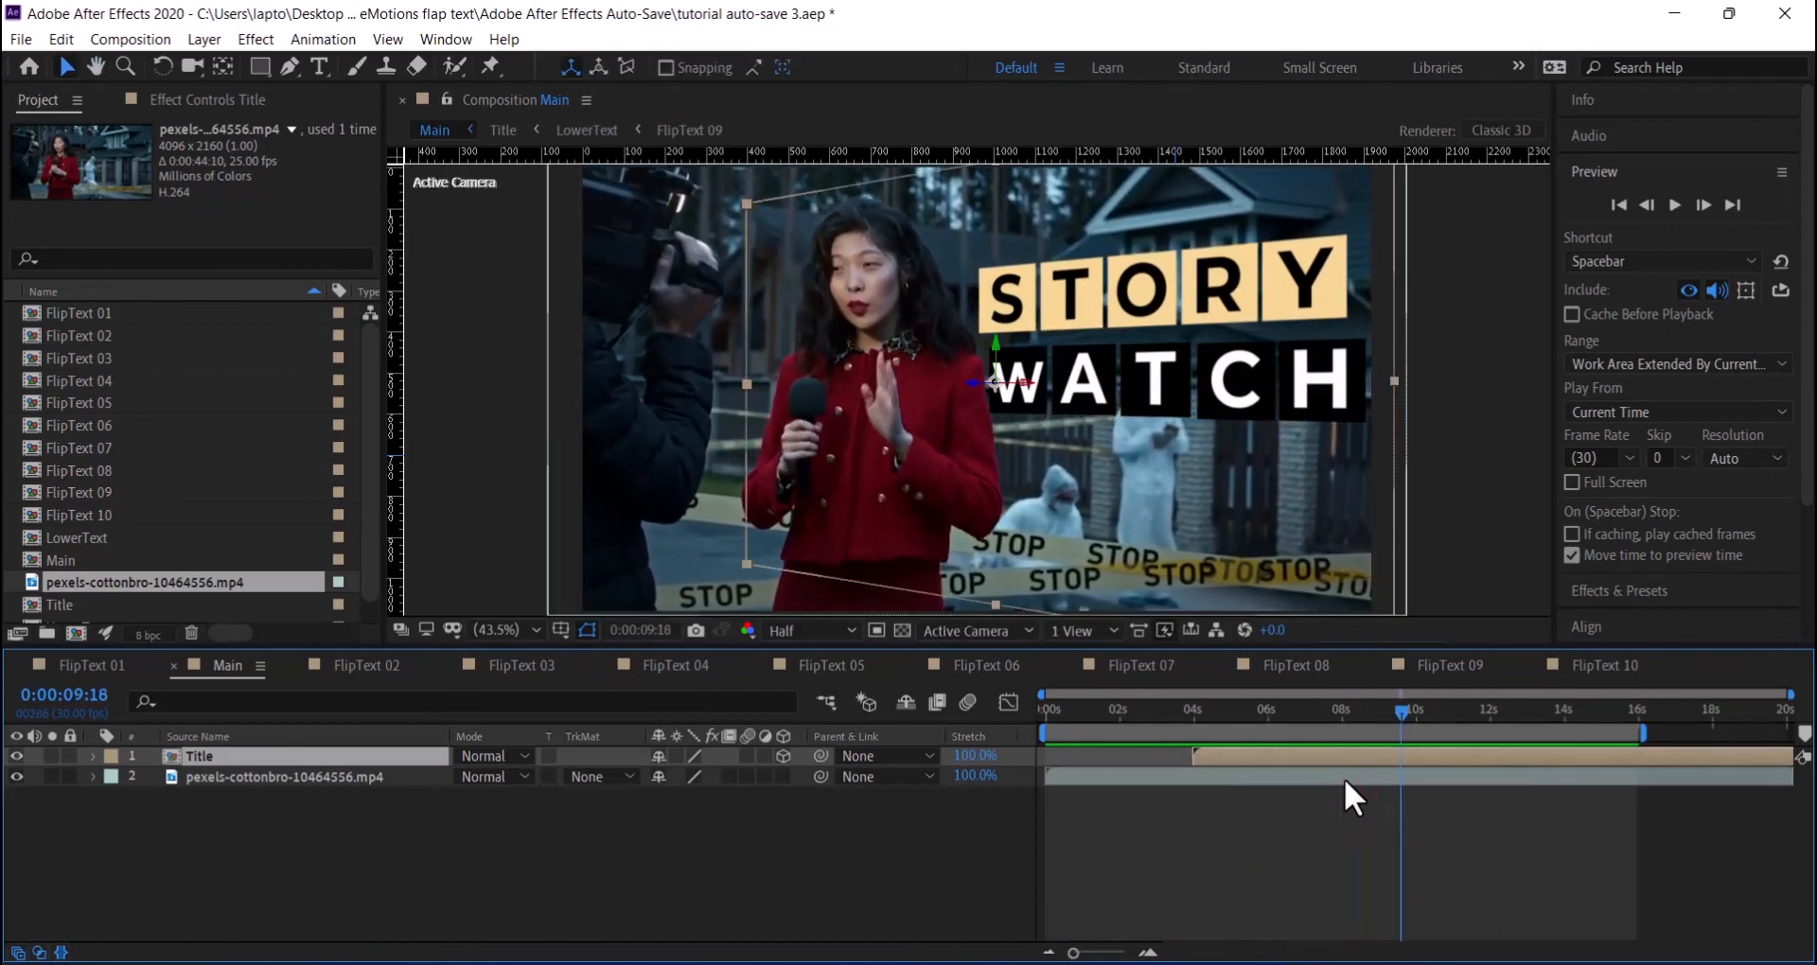
- Shift the LowerText layer slightly later than UpperText inside the Title composition and return to Main
double_click(167, 759)
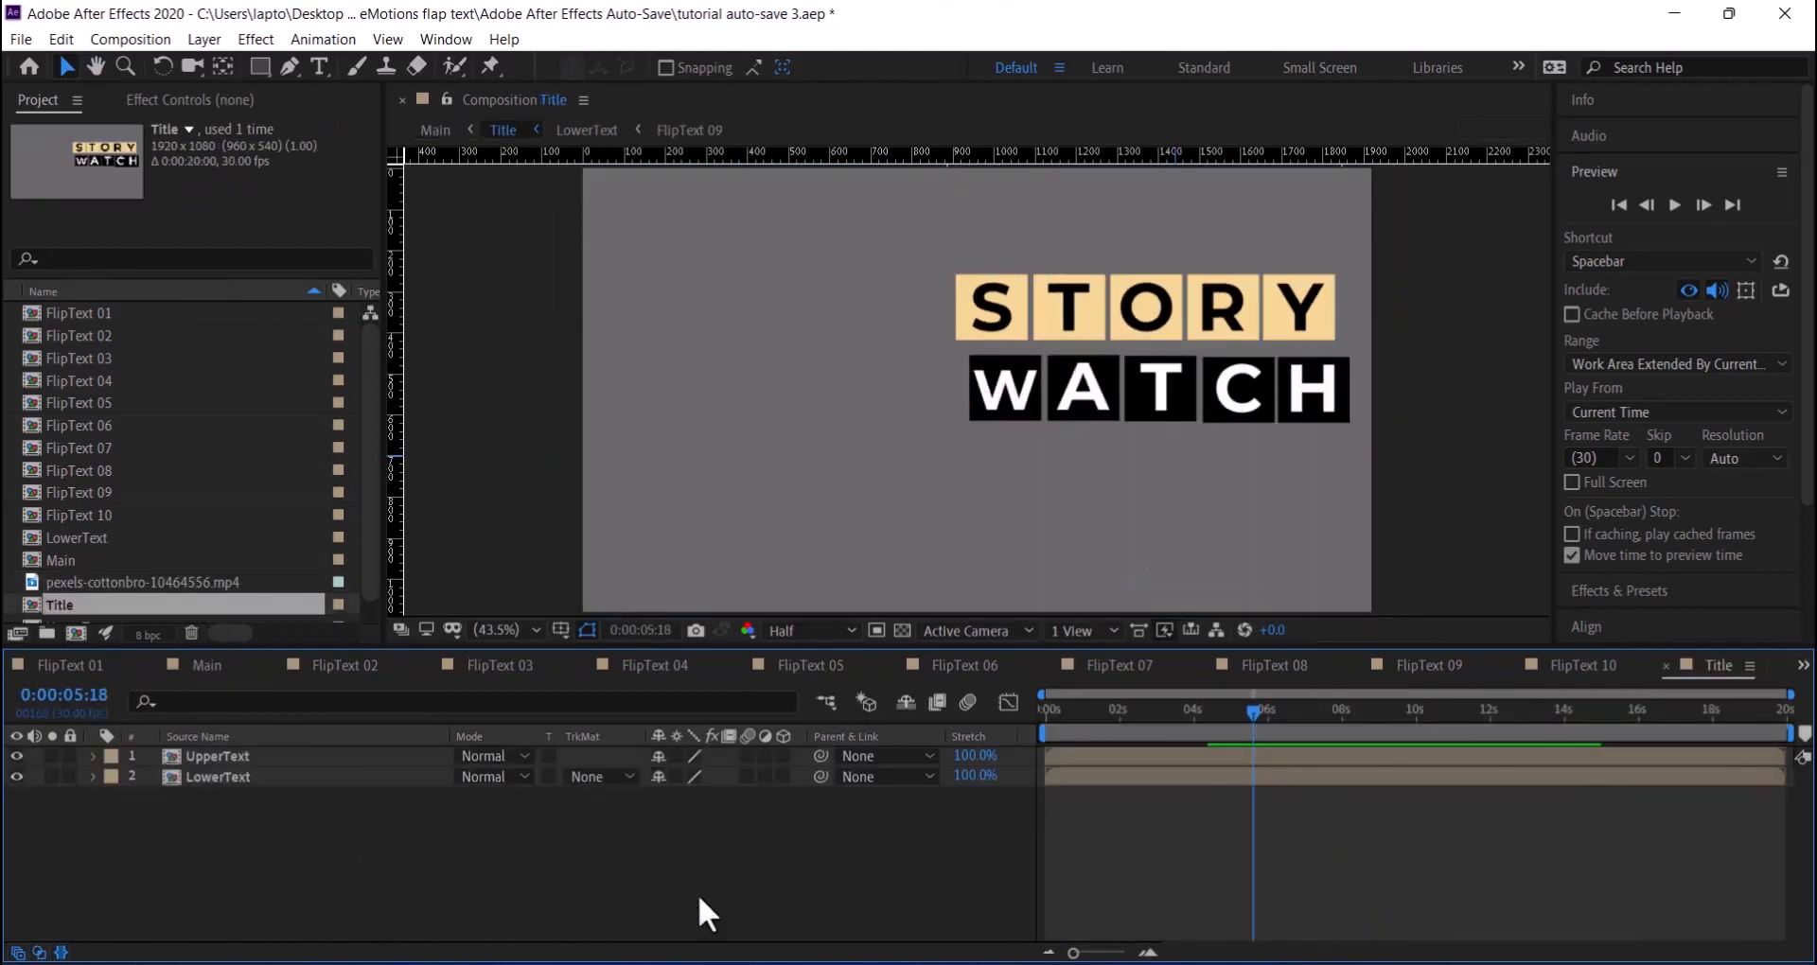
click(242, 778)
click(279, 760)
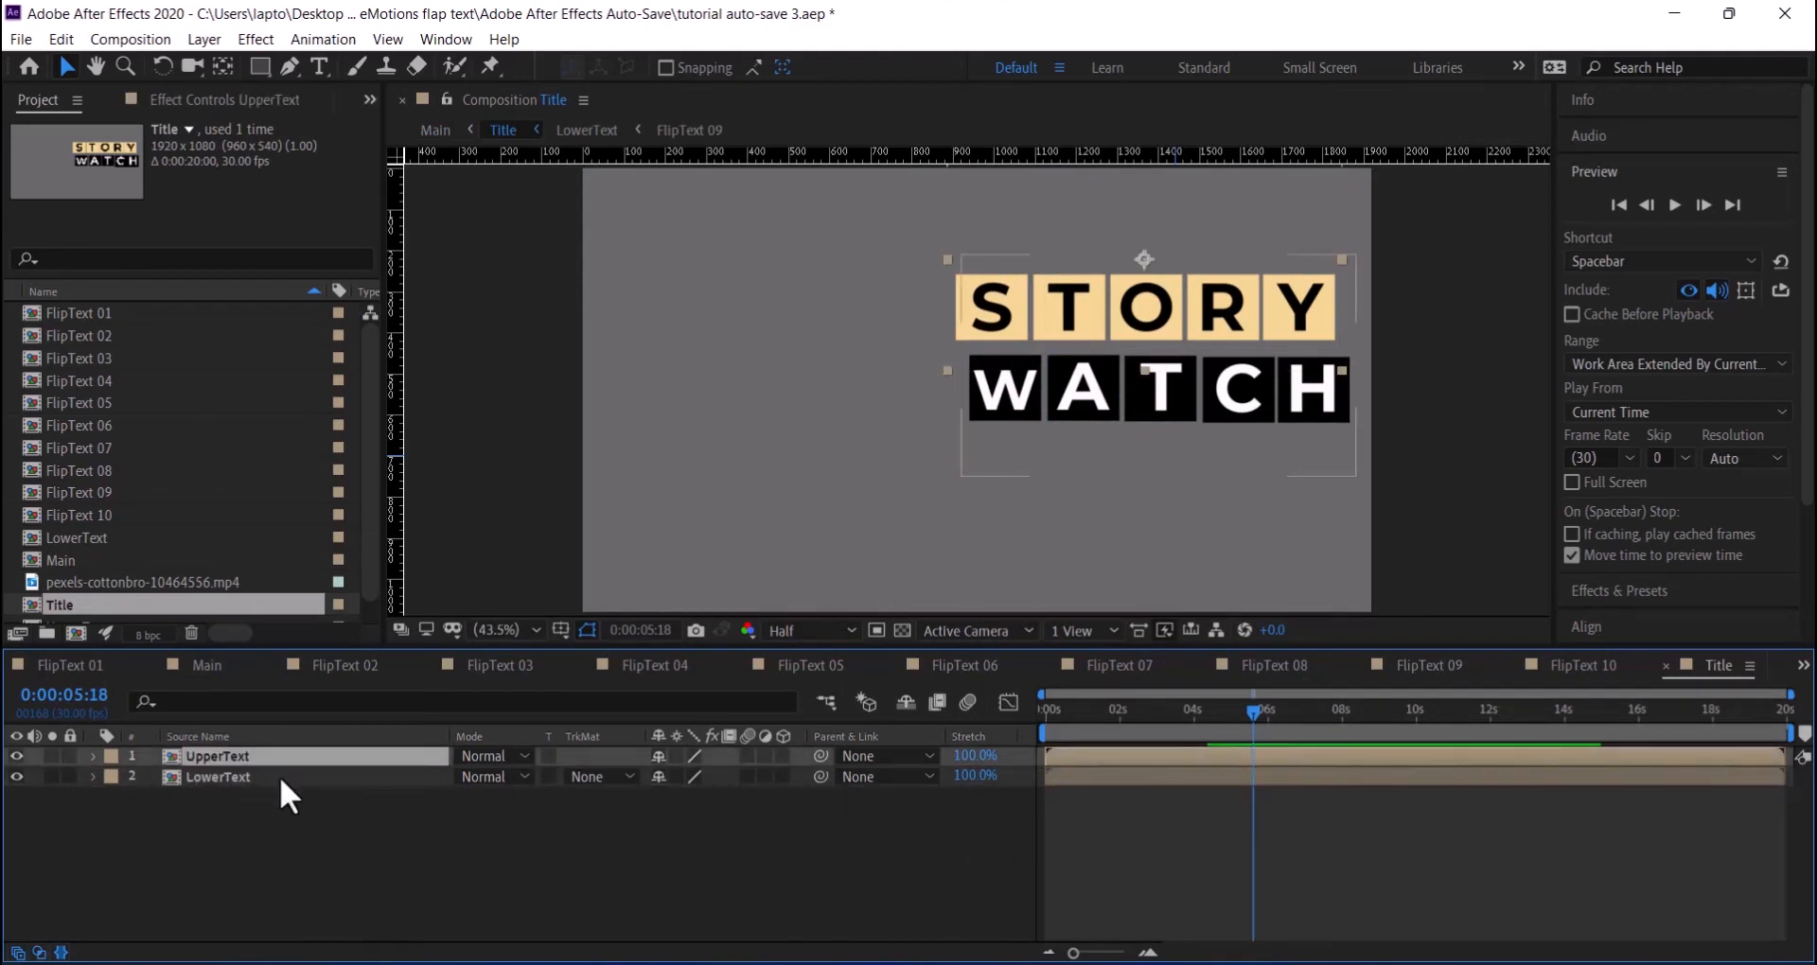
click(280, 776)
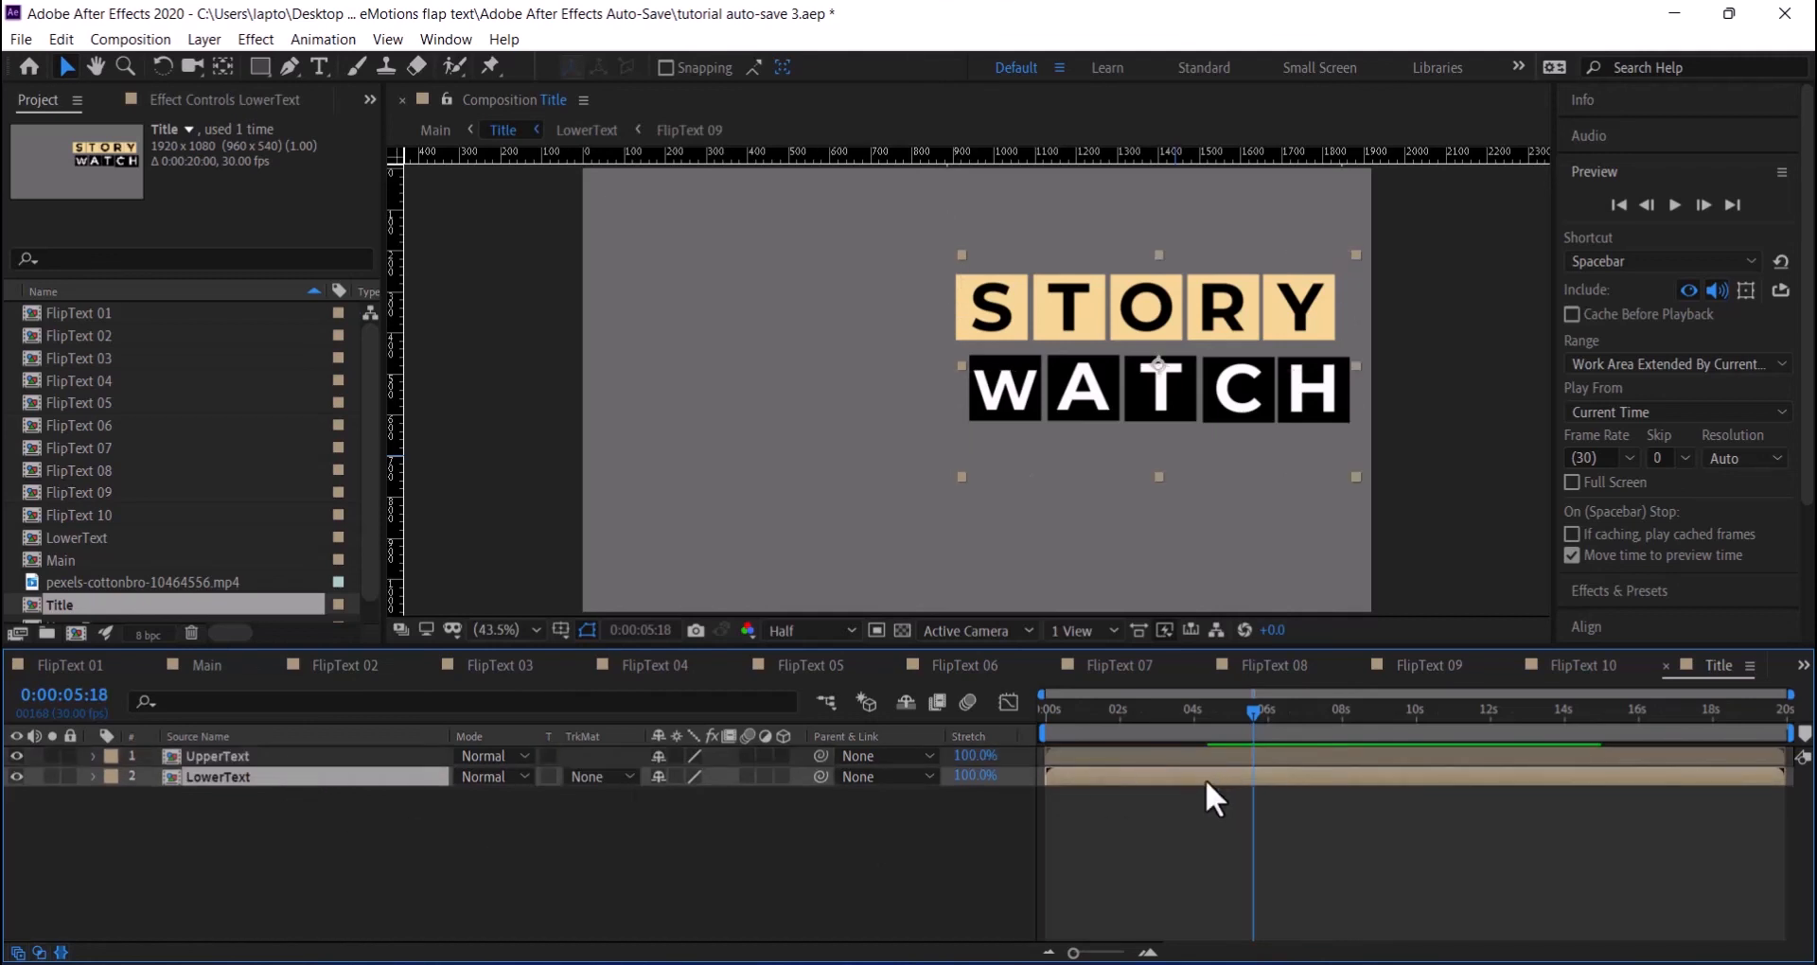
drag(1149, 775, 1189, 776)
click(206, 665)
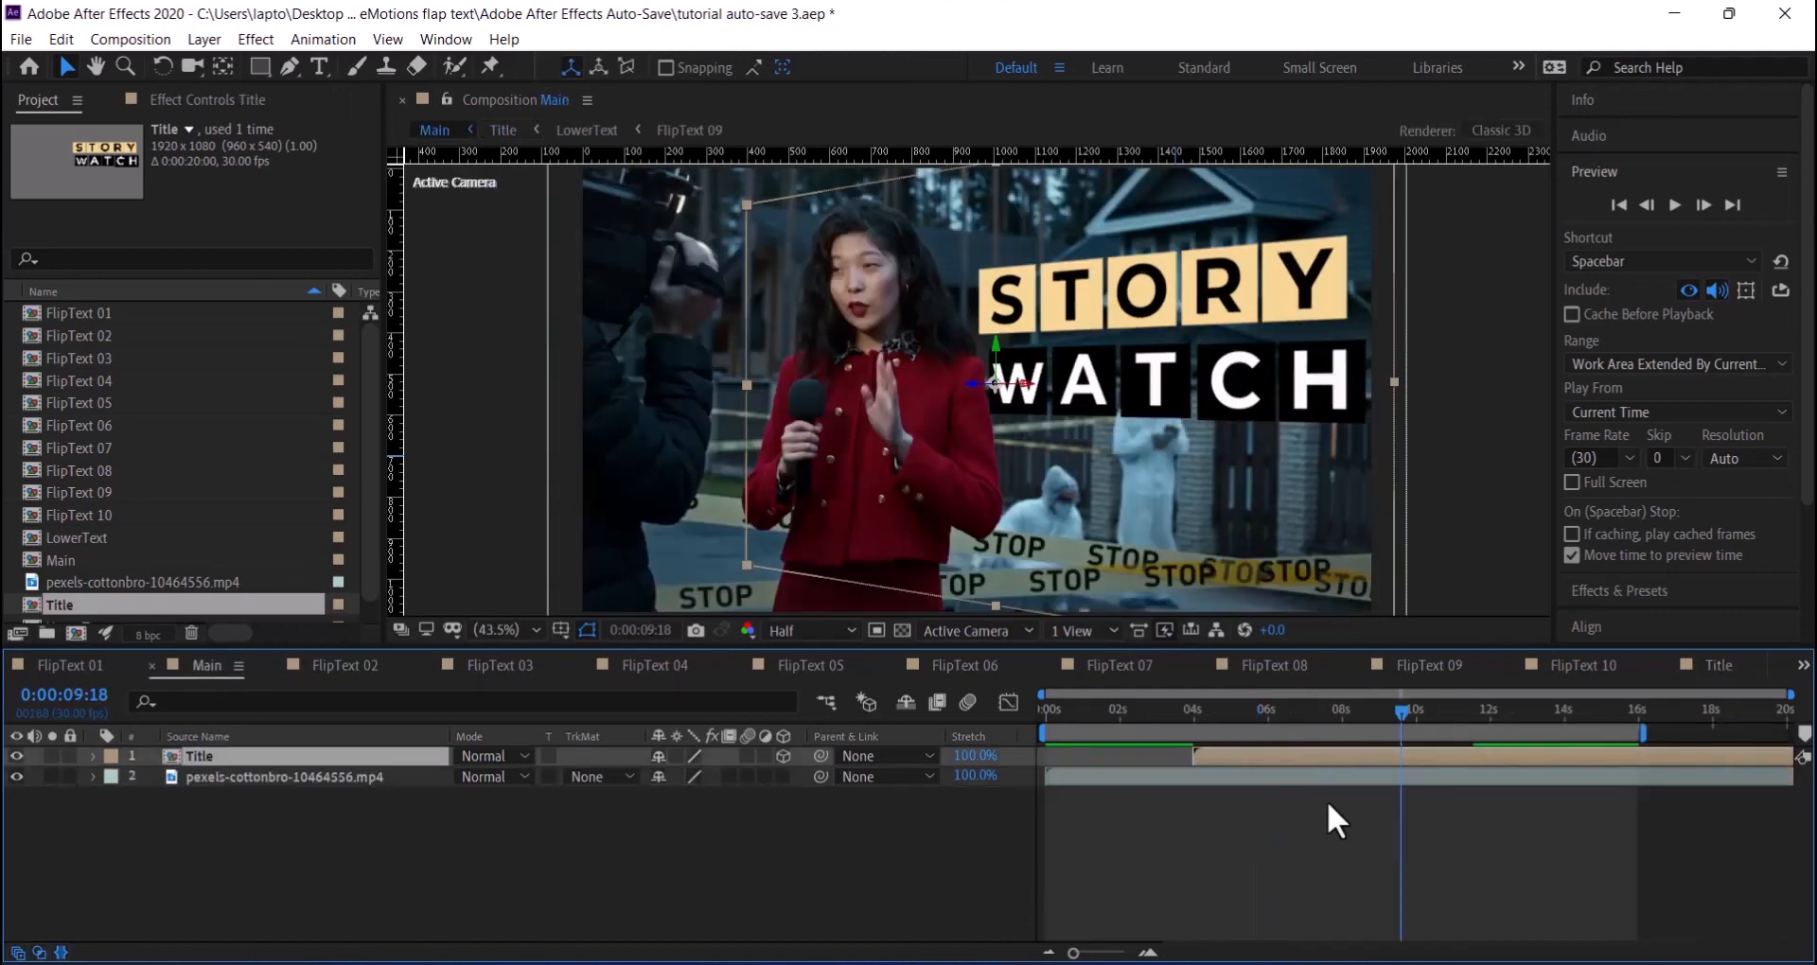
- Play Main from 0:00:01:09 to check the staggered STORY and WATCH flip animation
drag(1404, 711, 1094, 719)
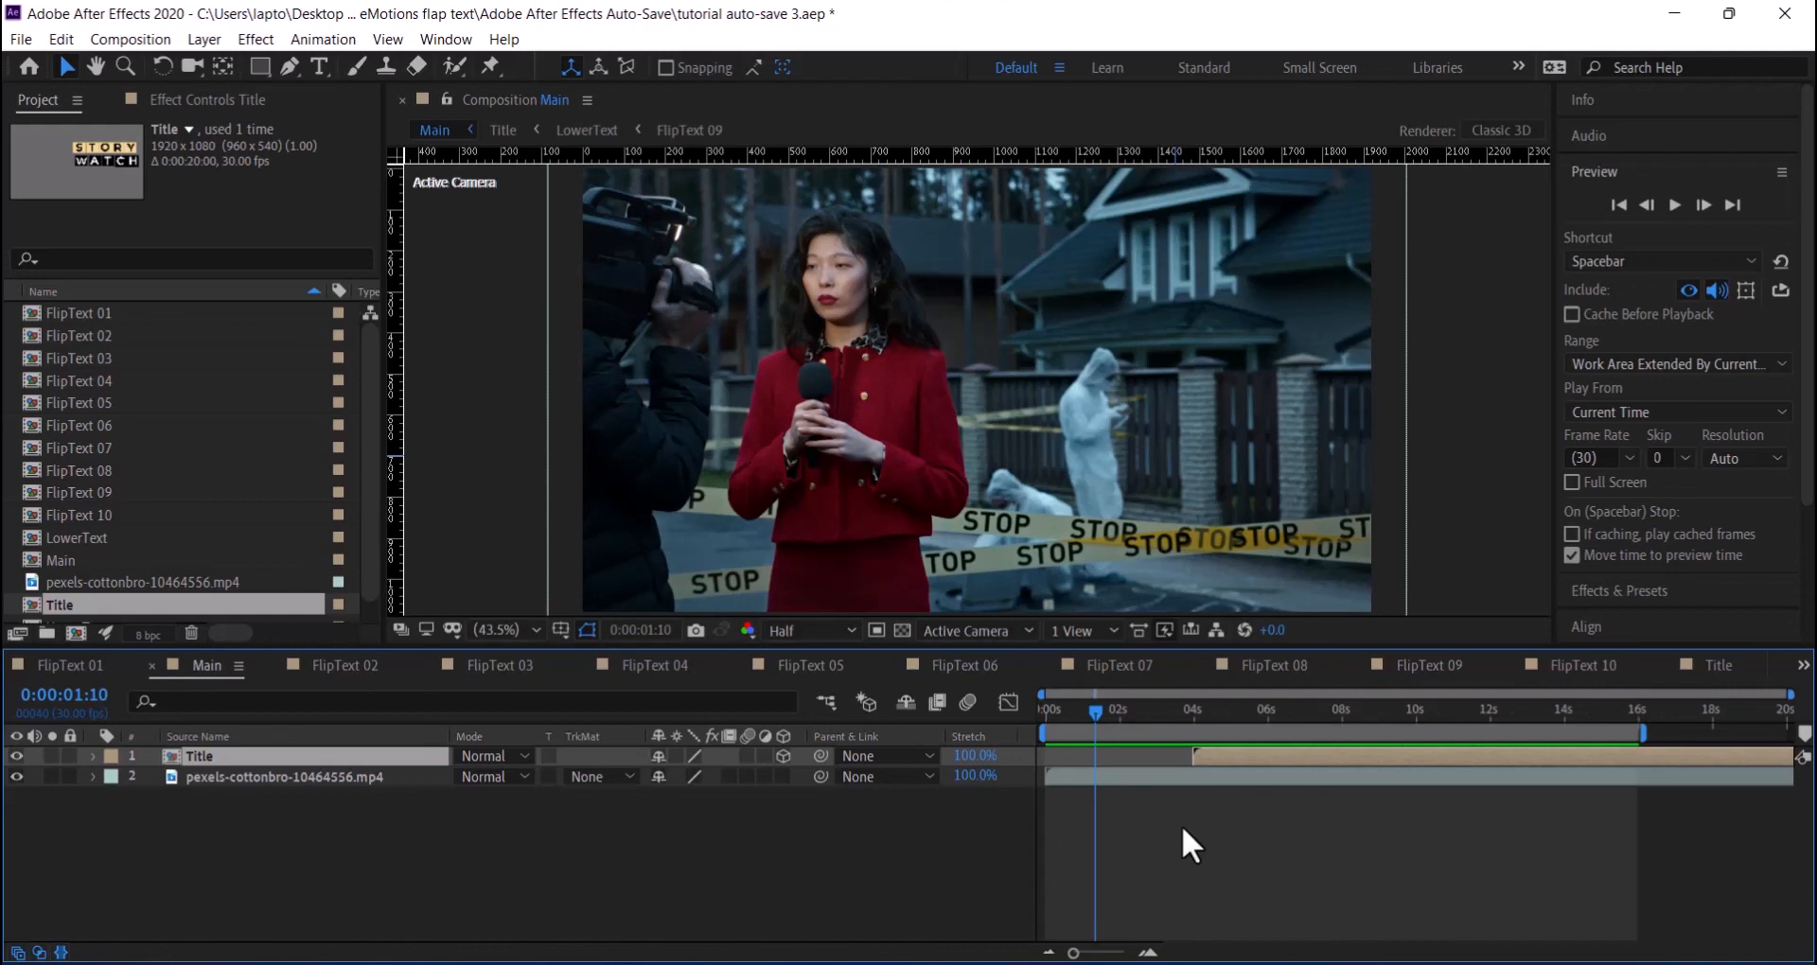
key(Page_Up)
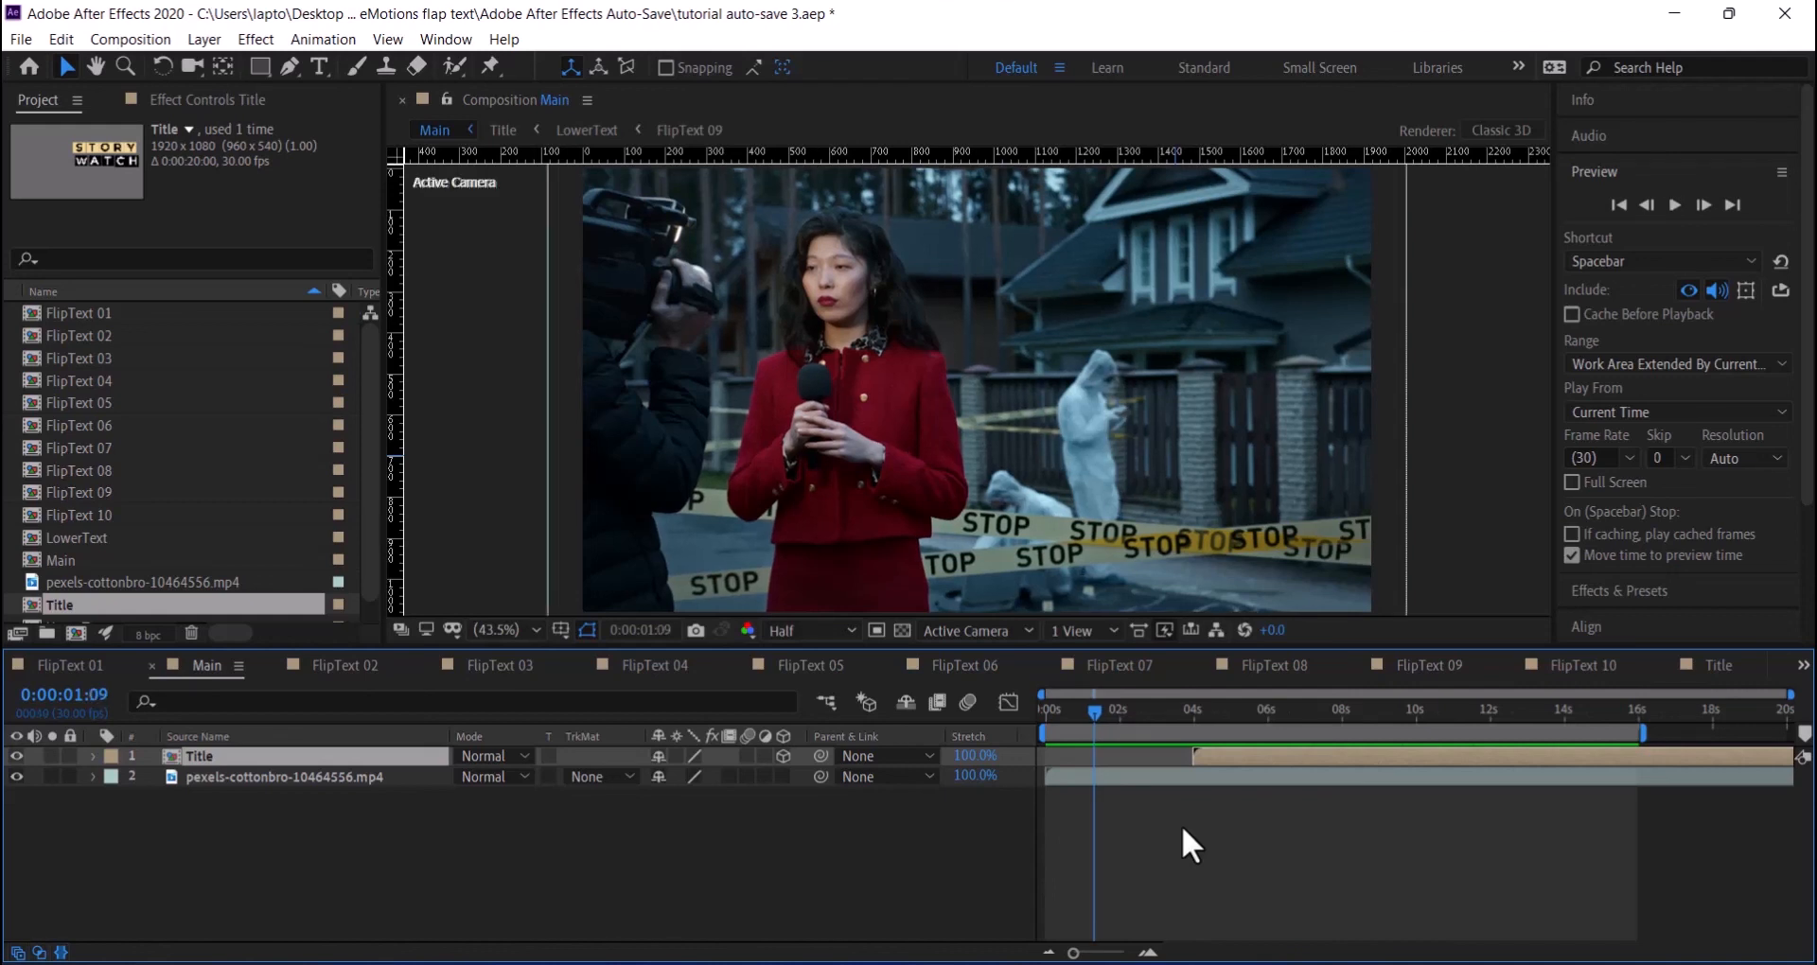
key(space)
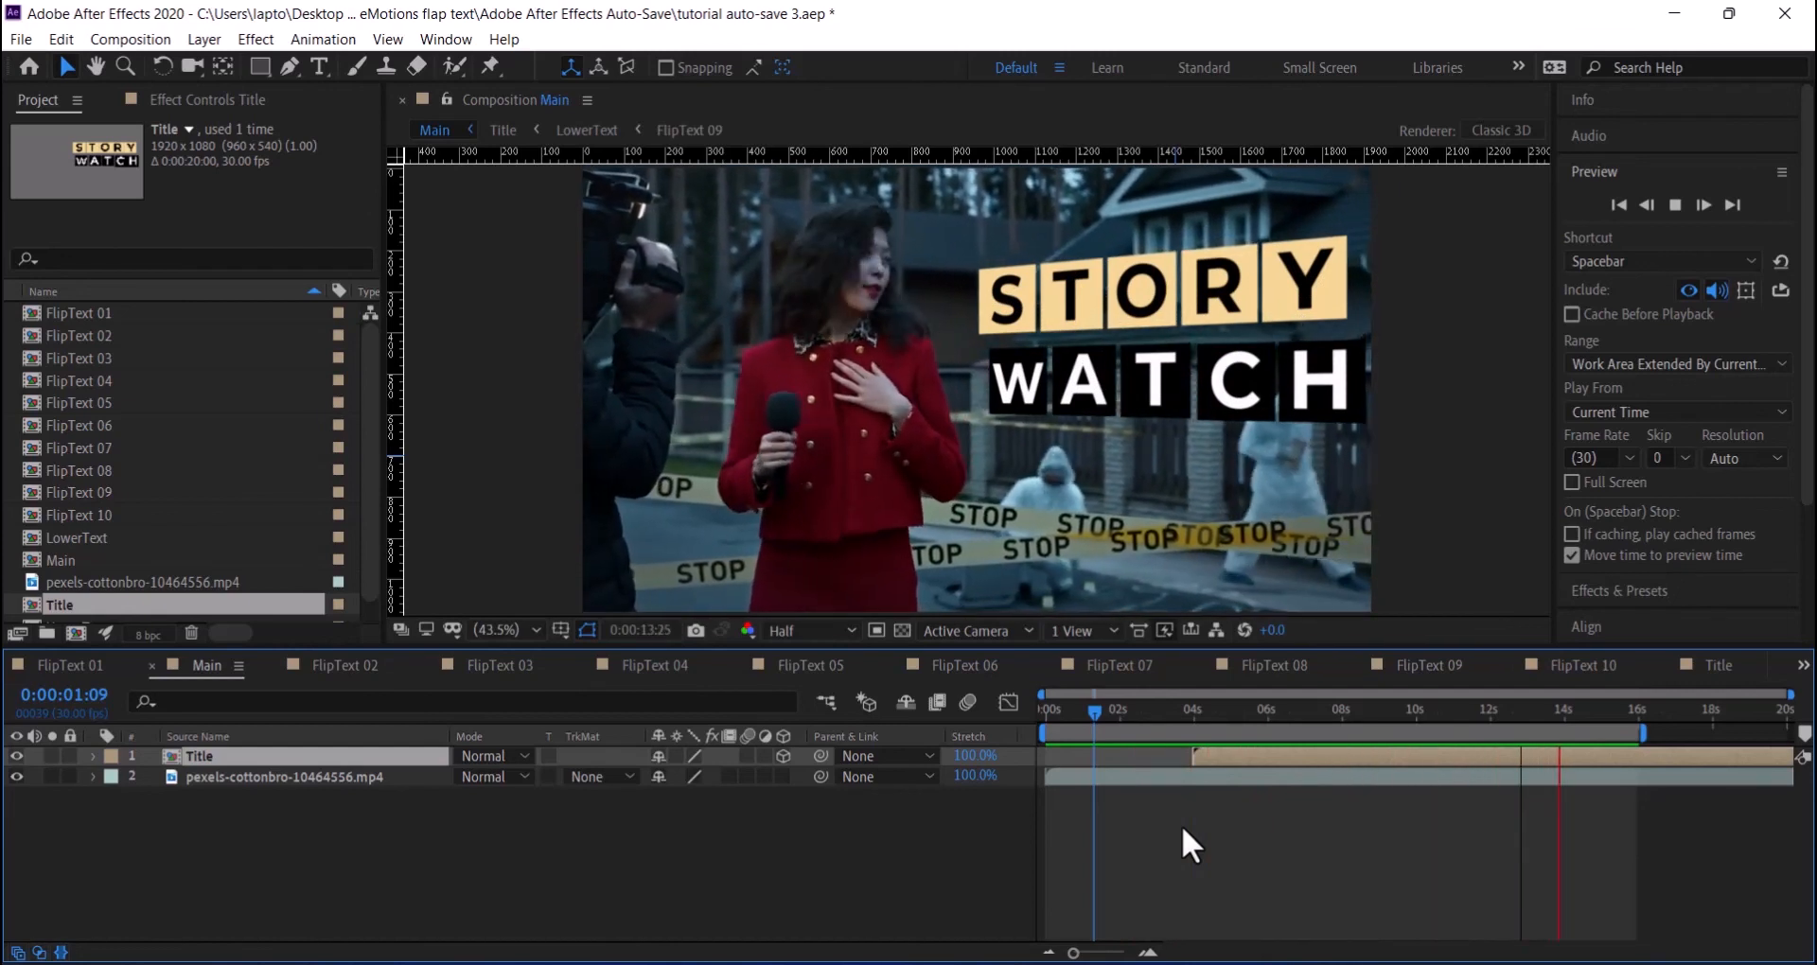
key(space)
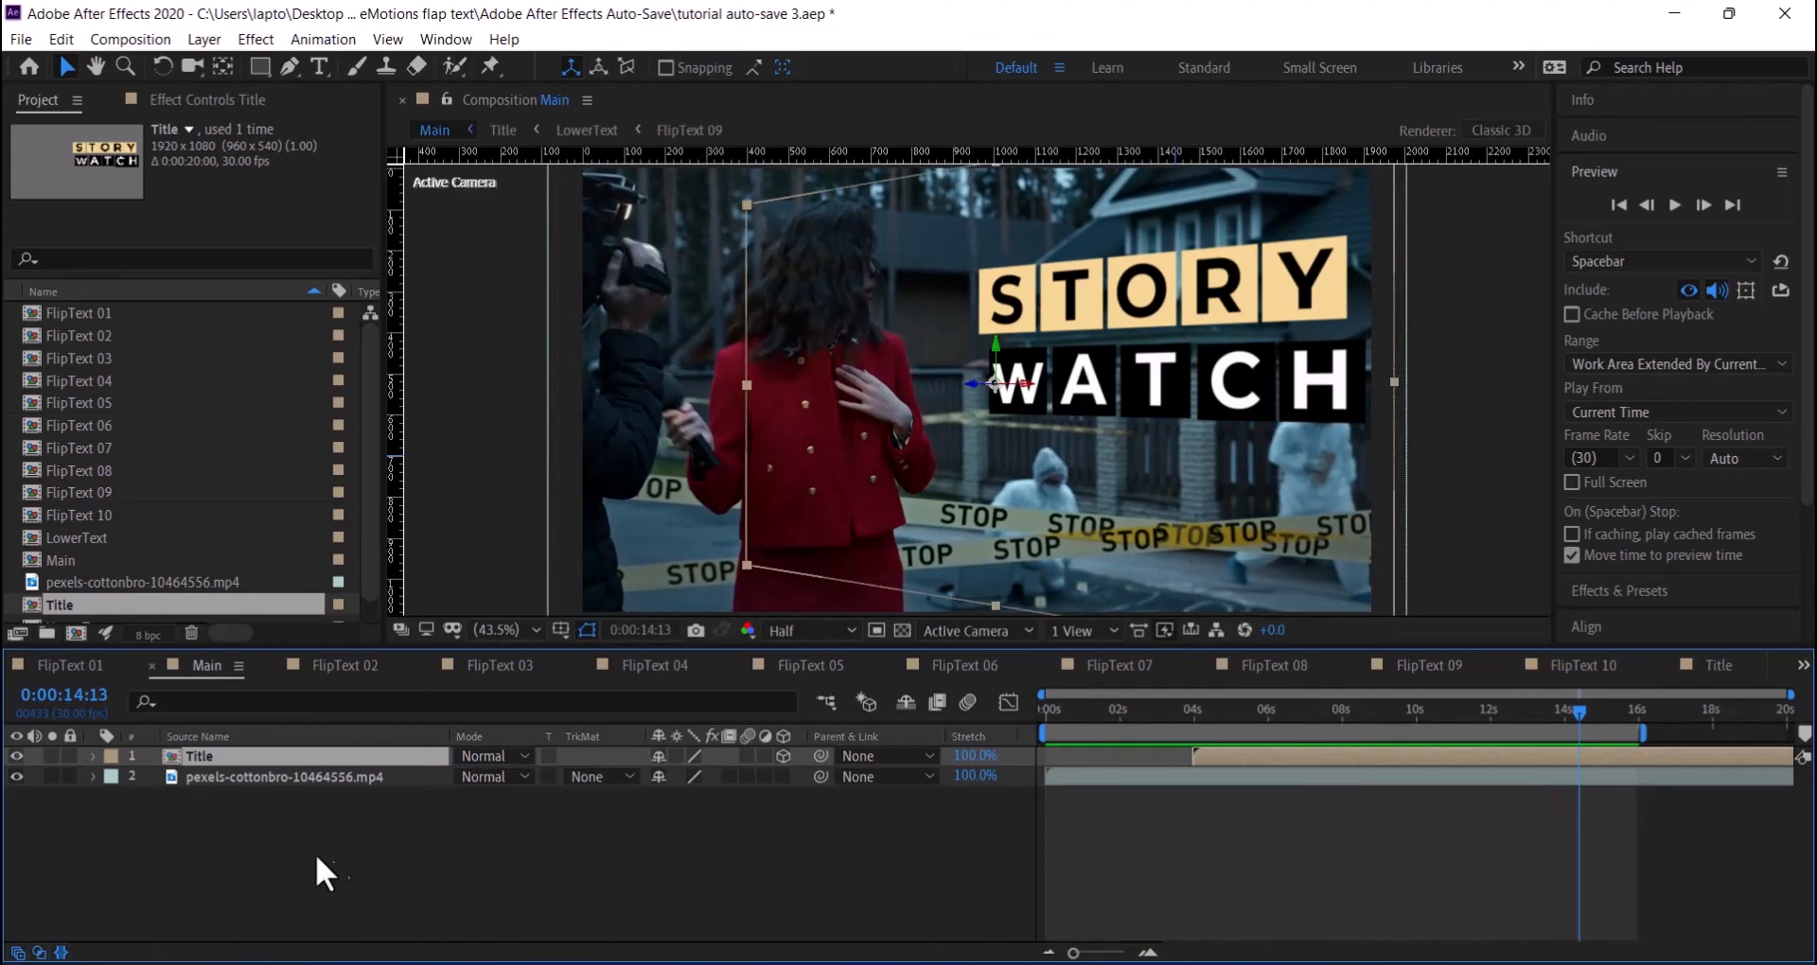
- Deselect the layers and open the export options for the Main composition
click(474, 872)
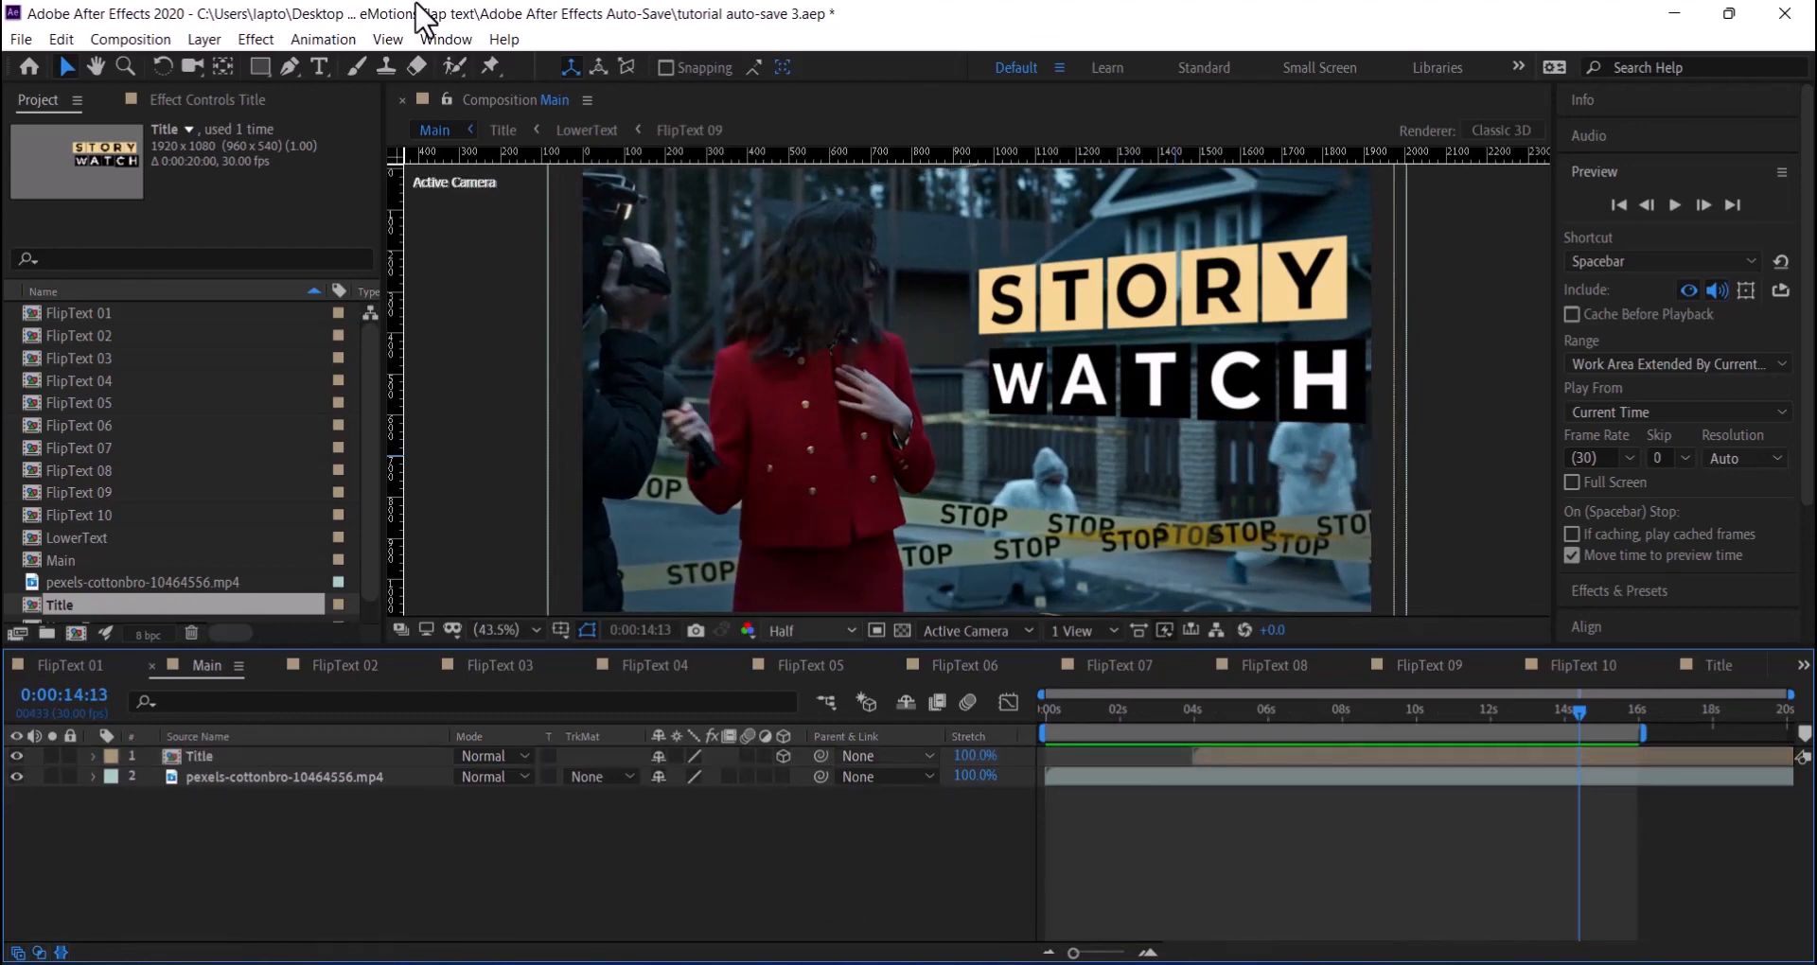
click(23, 39)
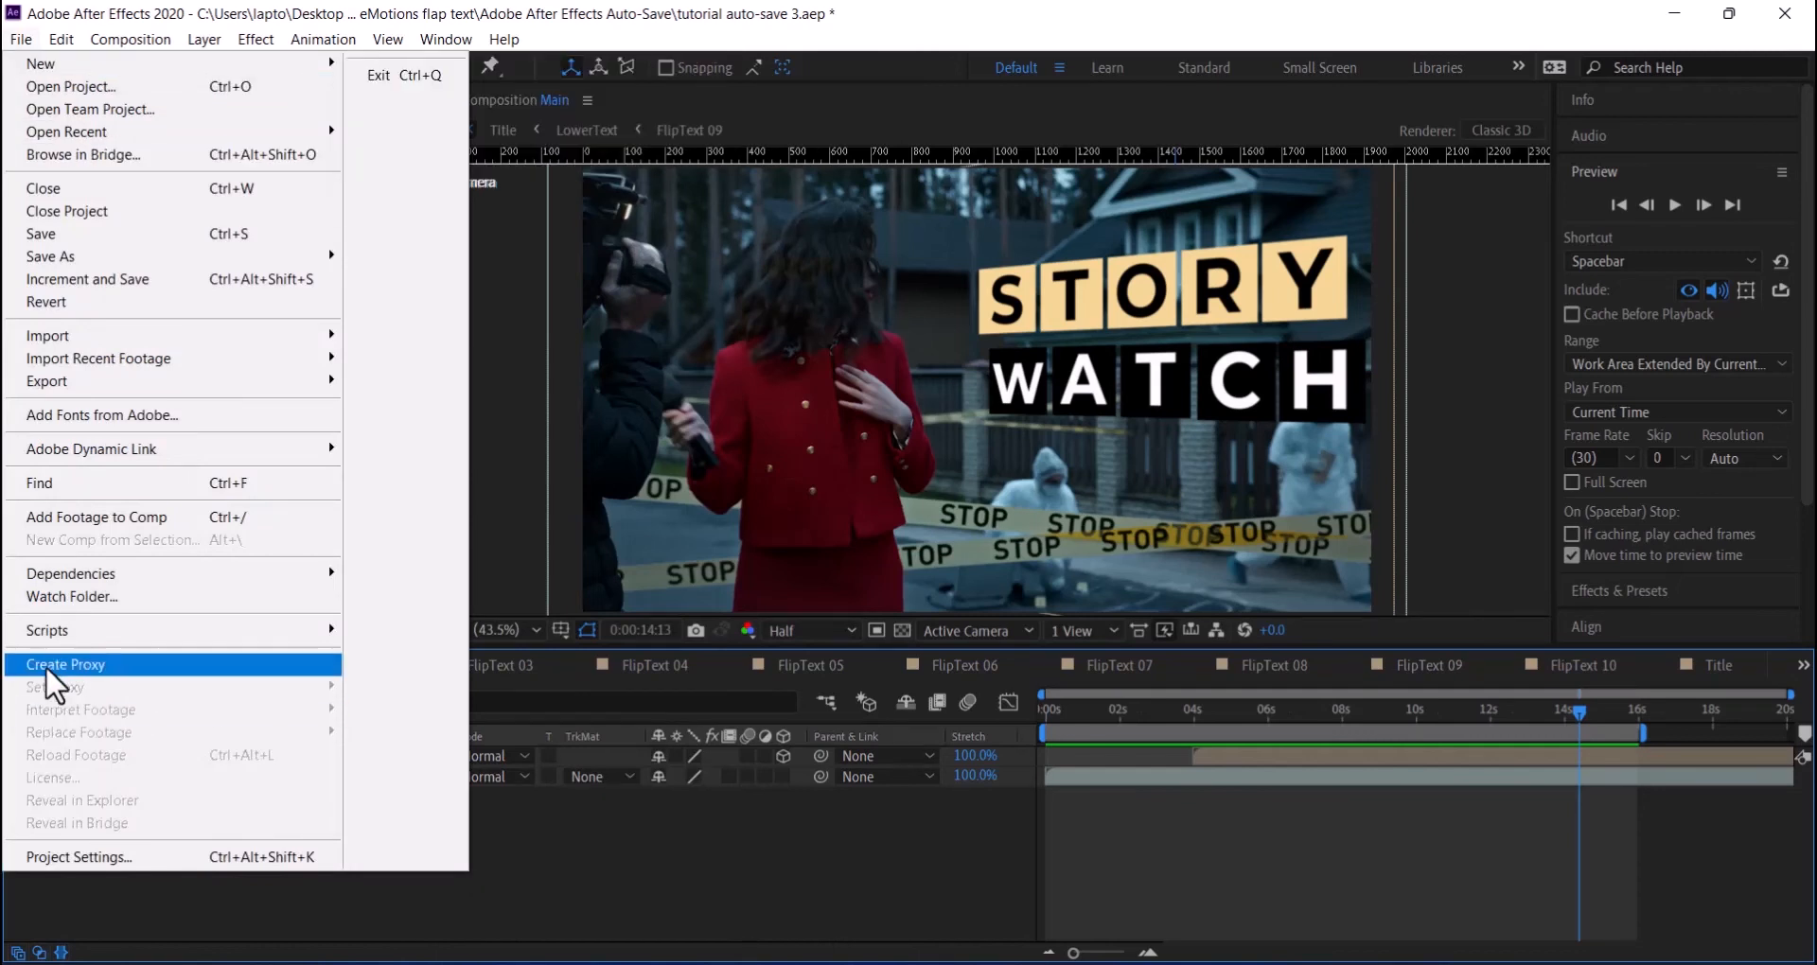
mouse_move(144, 384)
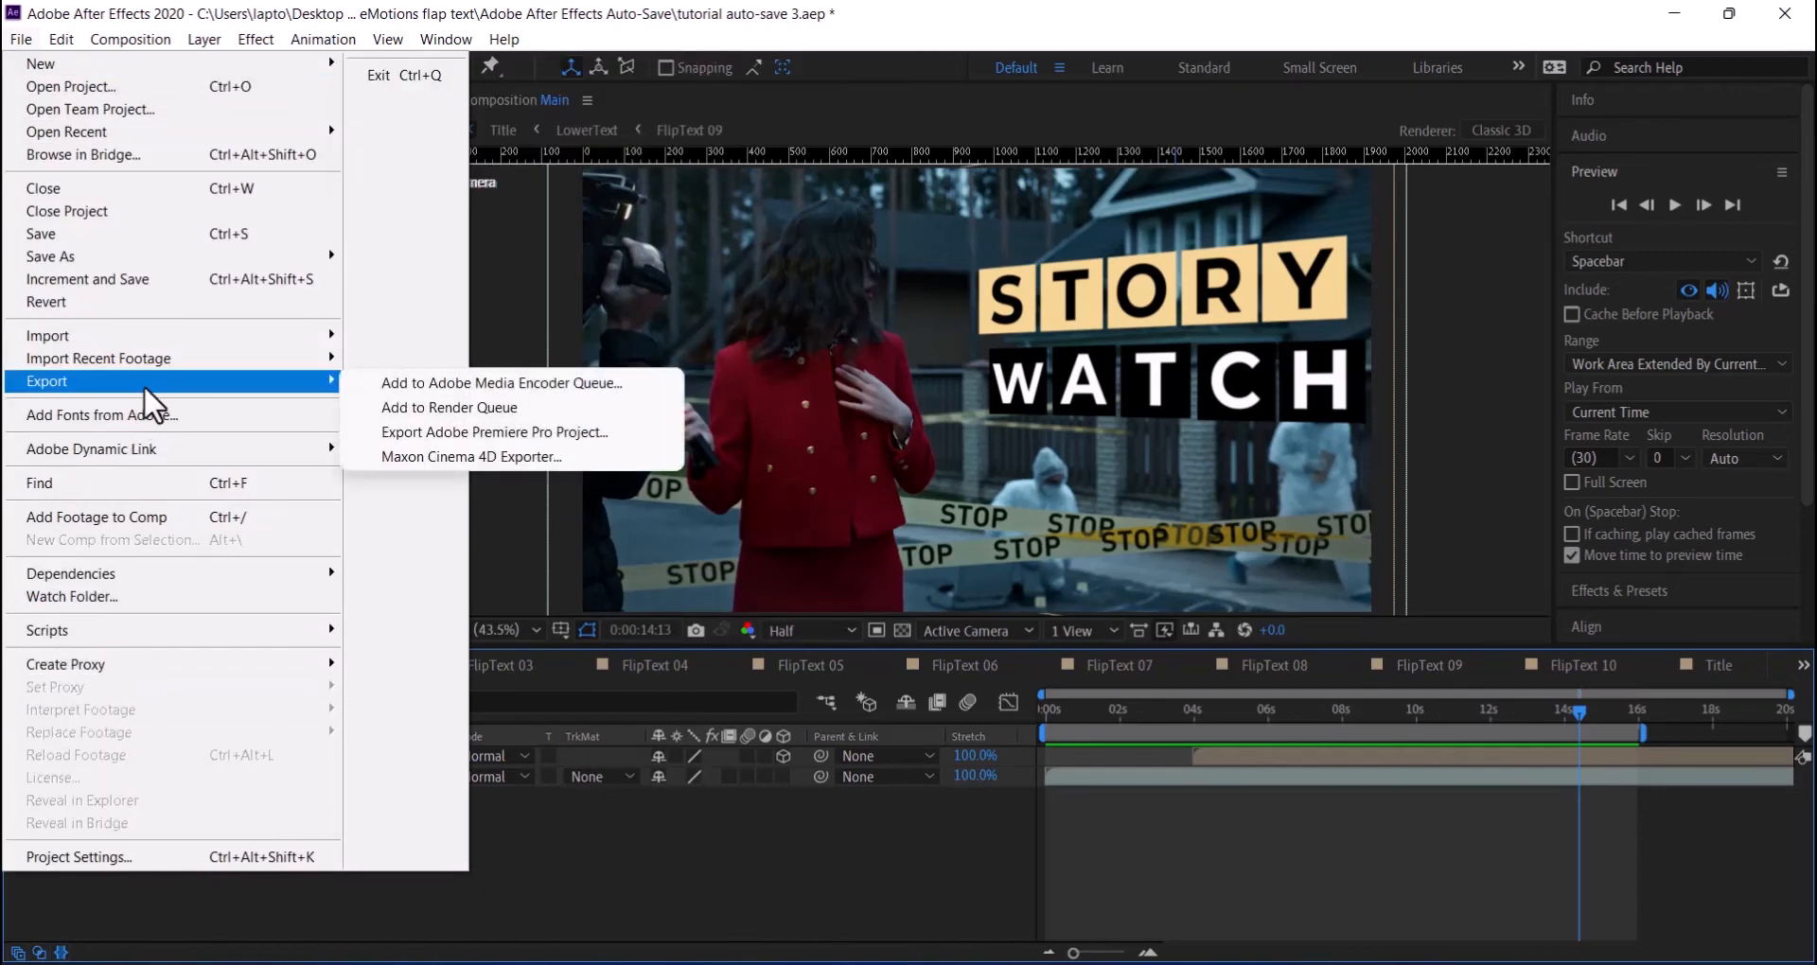